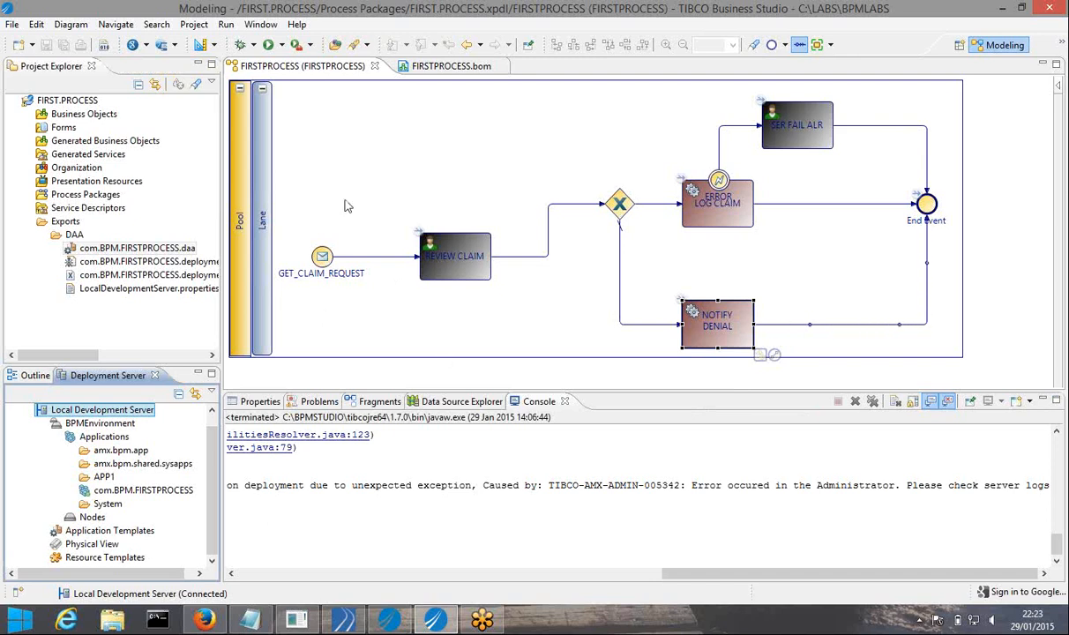
Select Local Development Server, resize the console, and close the FIRSTPROCESS.bom and FIRSTPROCESS editors
{"action": "left_click", "coordinate": [328, 155]}
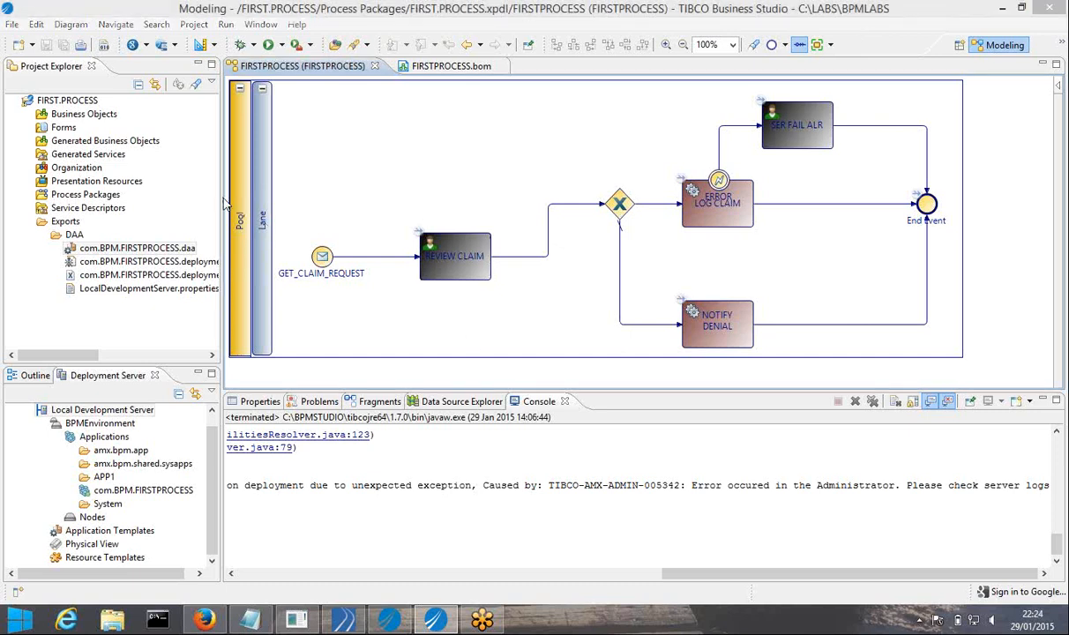
{"action": "left_click_drag", "start_coordinate": [214, 198], "coordinate": [185, 199]}
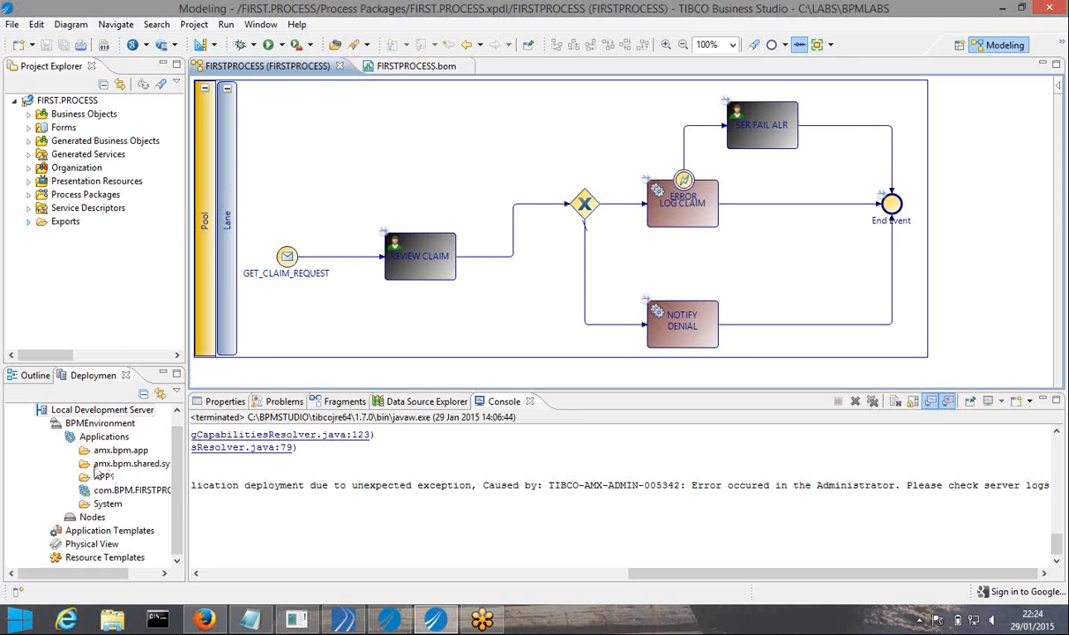
{"action": "left_click", "coordinate": [44, 411]}
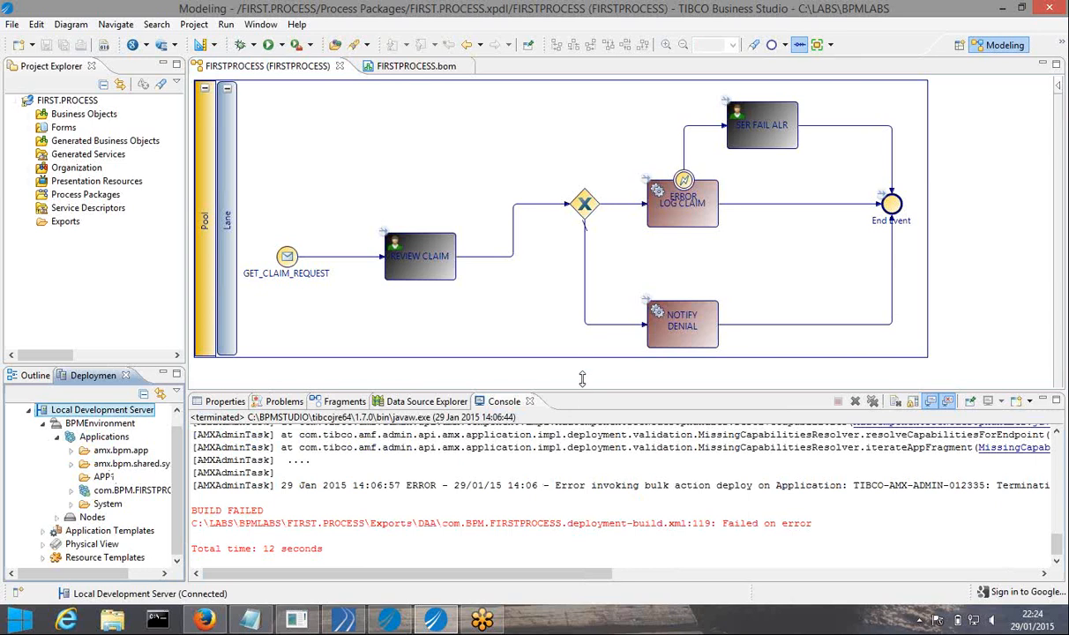
{"action": "left_click_drag", "start_coordinate": [582, 378], "coordinate": [582, 369]}
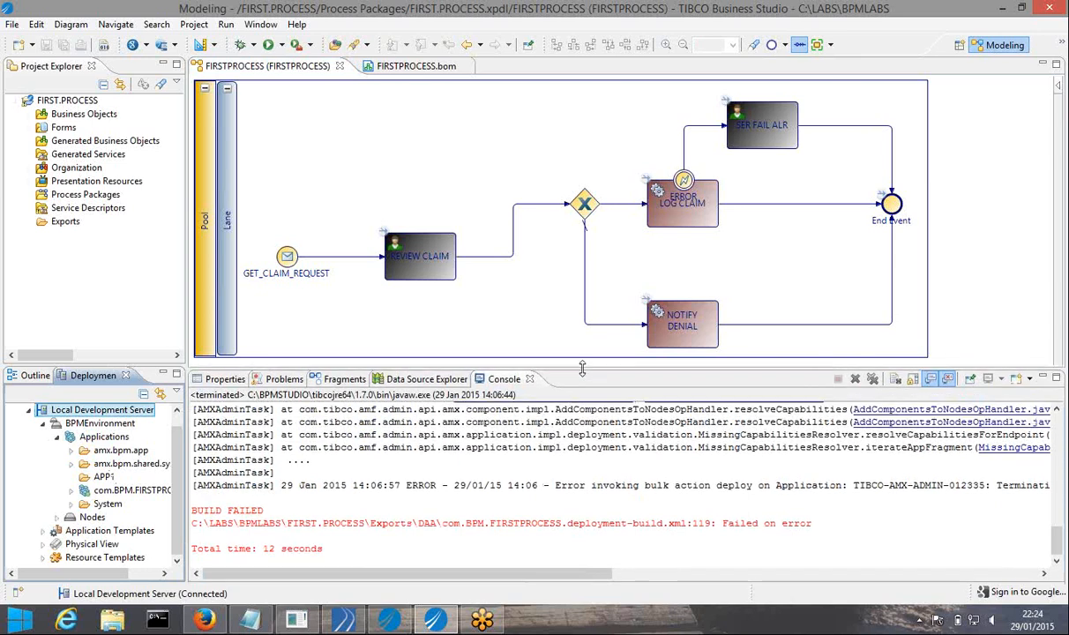
{"action": "left_click_drag", "start_coordinate": [583, 378], "coordinate": [582, 389]}
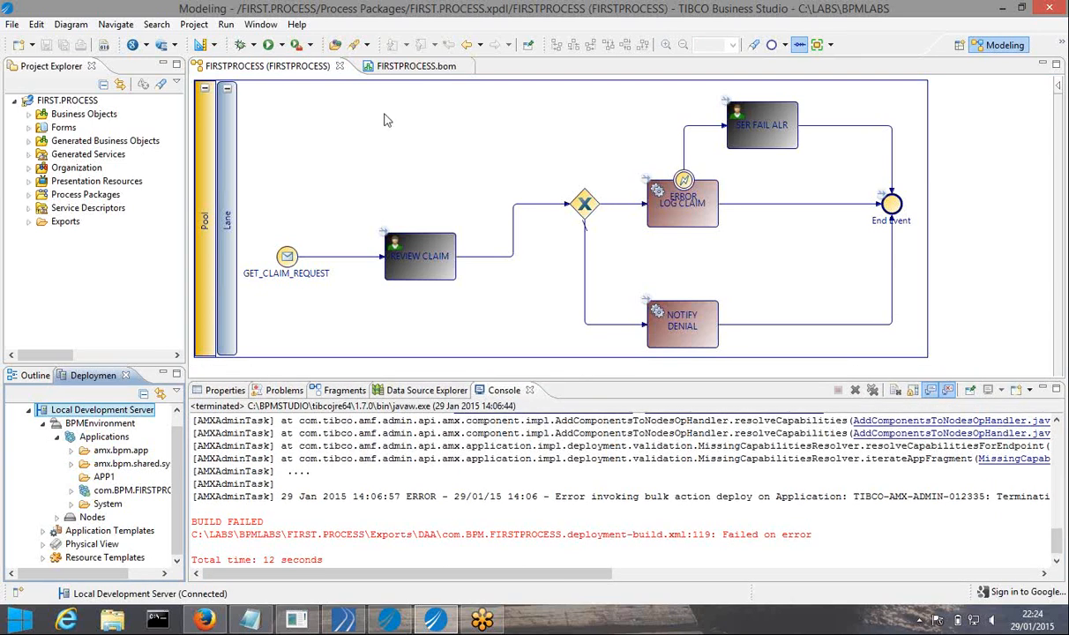
{"action": "left_click", "coordinate": [465, 67]}
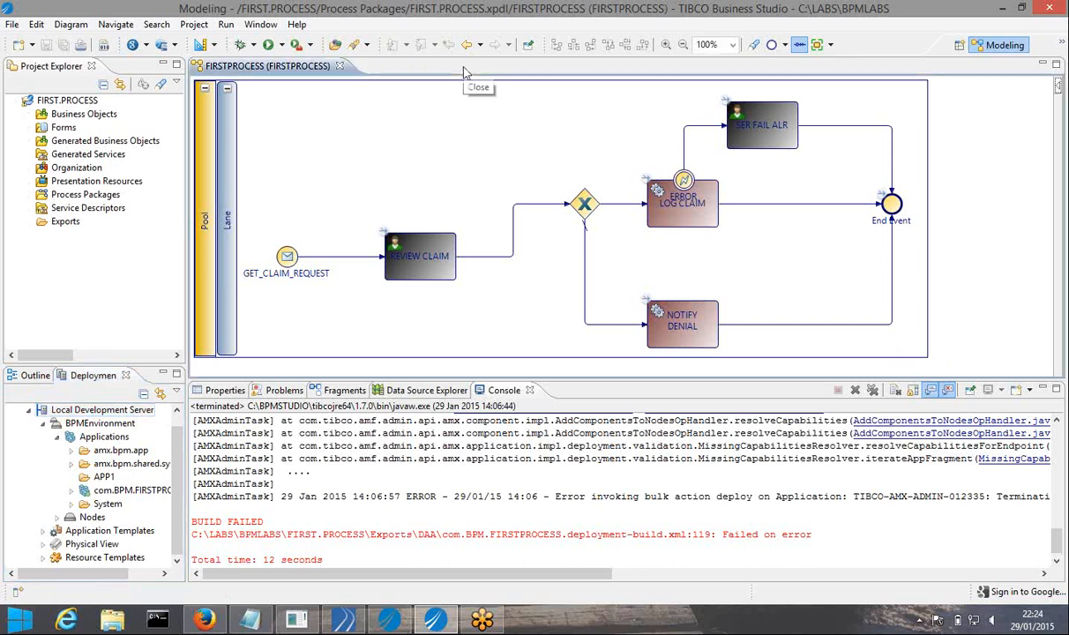
{"action": "left_click", "coordinate": [340, 67]}
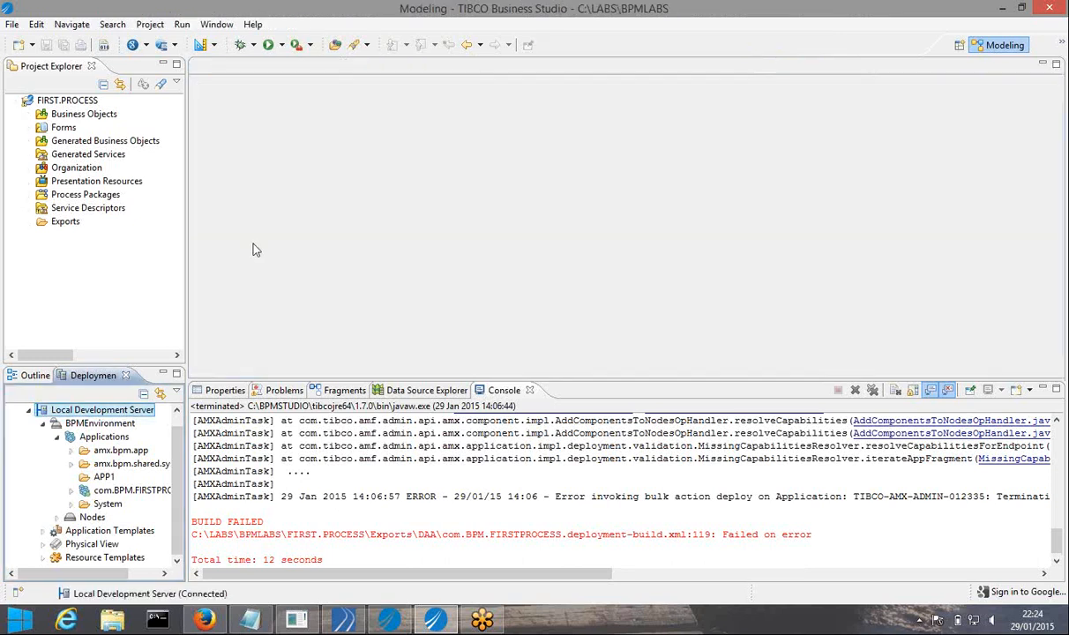
Add the heading 'COMMUNICATION TWO PROCESS DEFINITIONS' on a new line in Notepad
{"action": "left_click", "coordinate": [251, 620]}
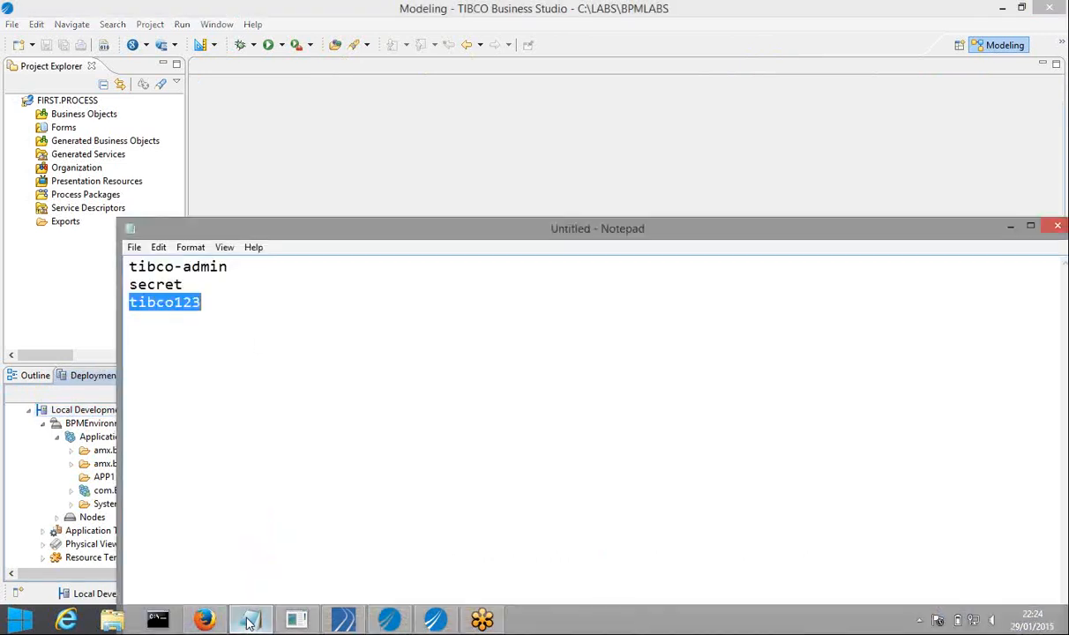
{"action": "left_click", "coordinate": [241, 305]}
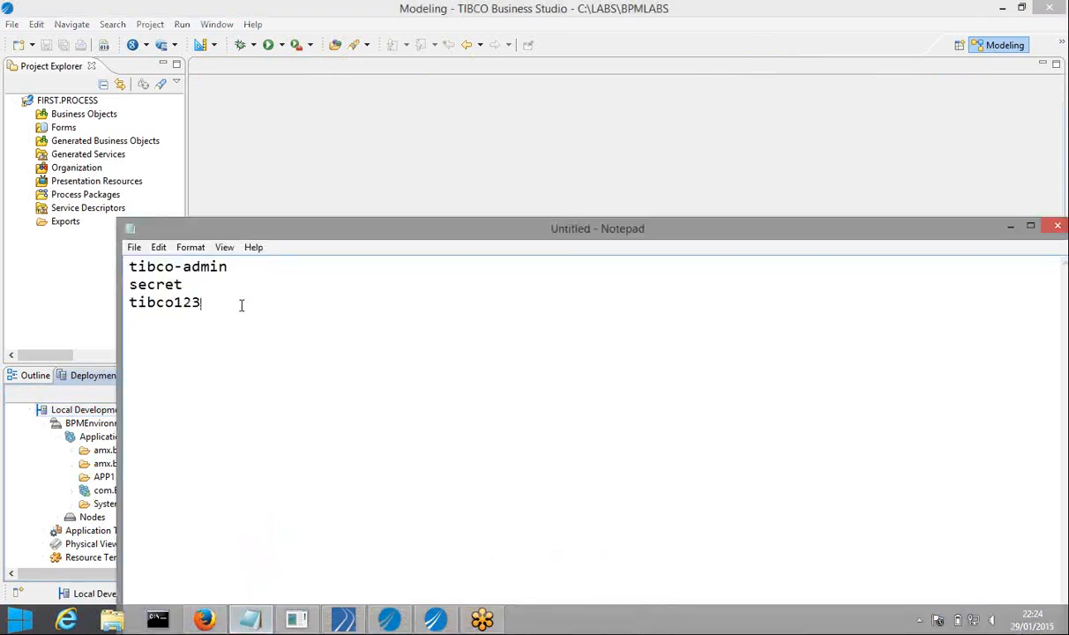
{"action": "key", "text": "Return"}
{"action": "key", "text": "Return"}
{"action": "type", "text": "COMMUN"}
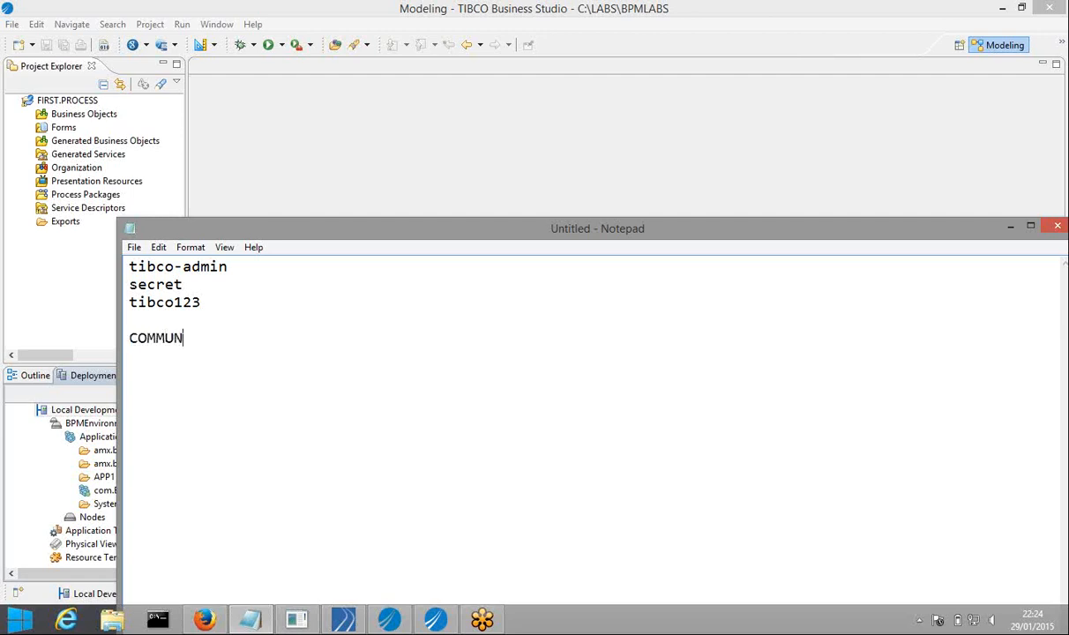
{"action": "type", "text": "ICATION TWPO"}
{"action": "key", "text": "BackSpace"}
{"action": "key", "text": "BackSpace"}
{"action": "key", "text": "BackSpace"}
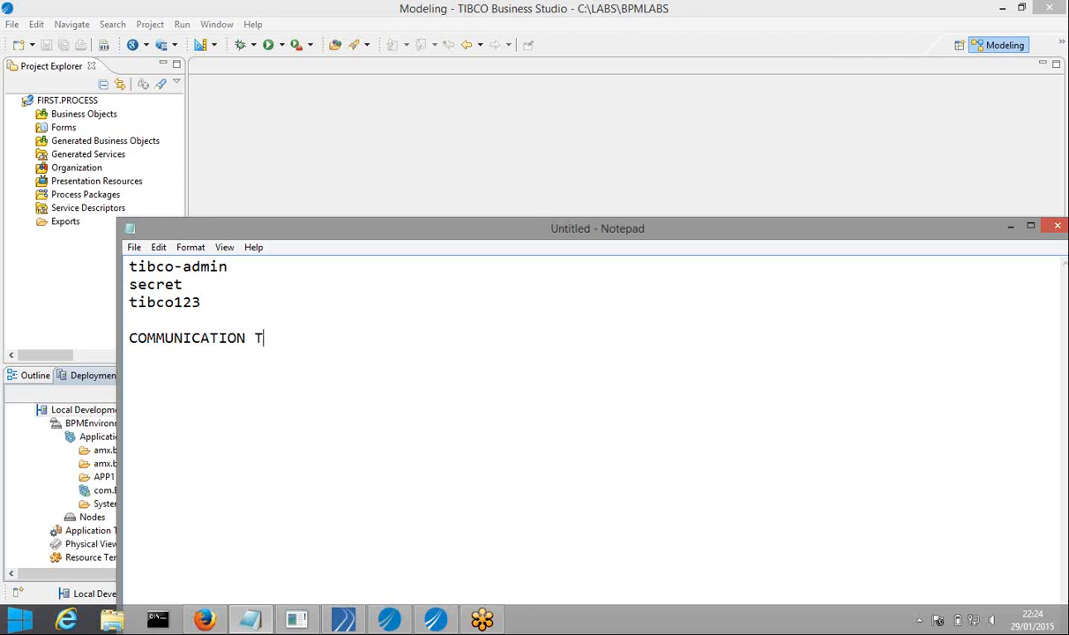
{"action": "type", "text": "WO PROCESS"}
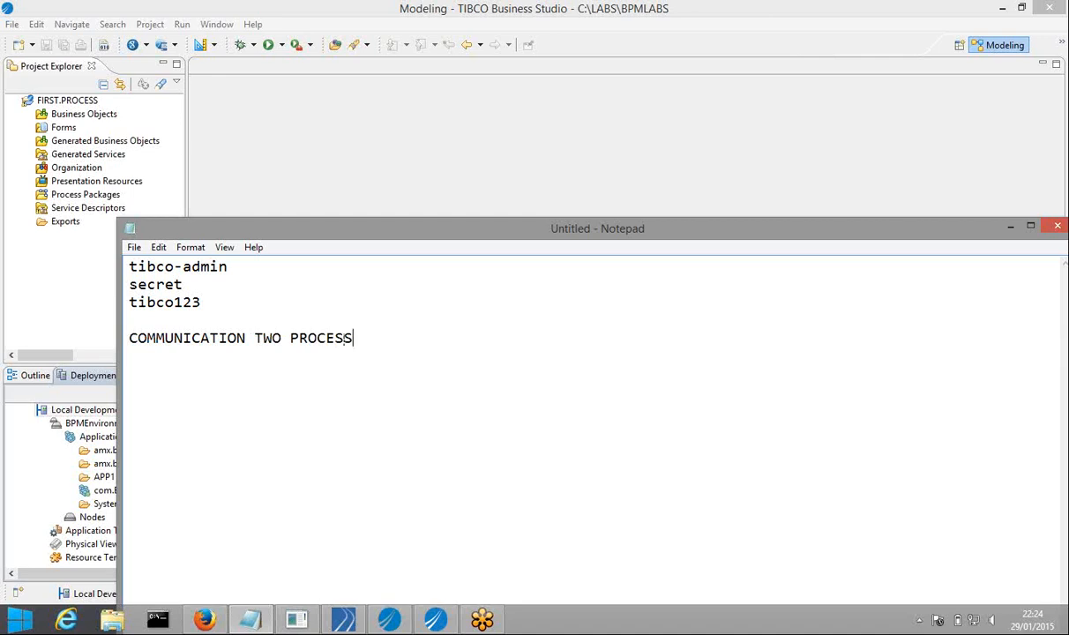
{"action": "type", "text": " DEFINITIONS"}
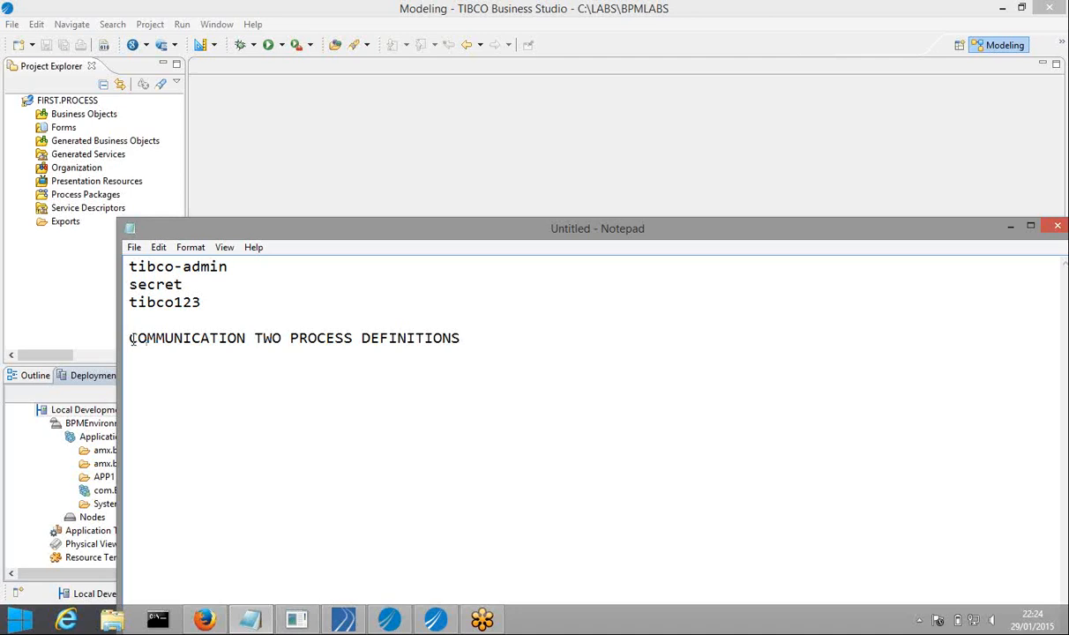
Select the new heading line and return to Business Studio
{"action": "left_click_drag", "start_coordinate": [131, 338], "coordinate": [294, 338]}
{"action": "left_click", "coordinate": [456, 315]}
{"action": "left_click_drag", "start_coordinate": [456, 315], "coordinate": [466, 331]}
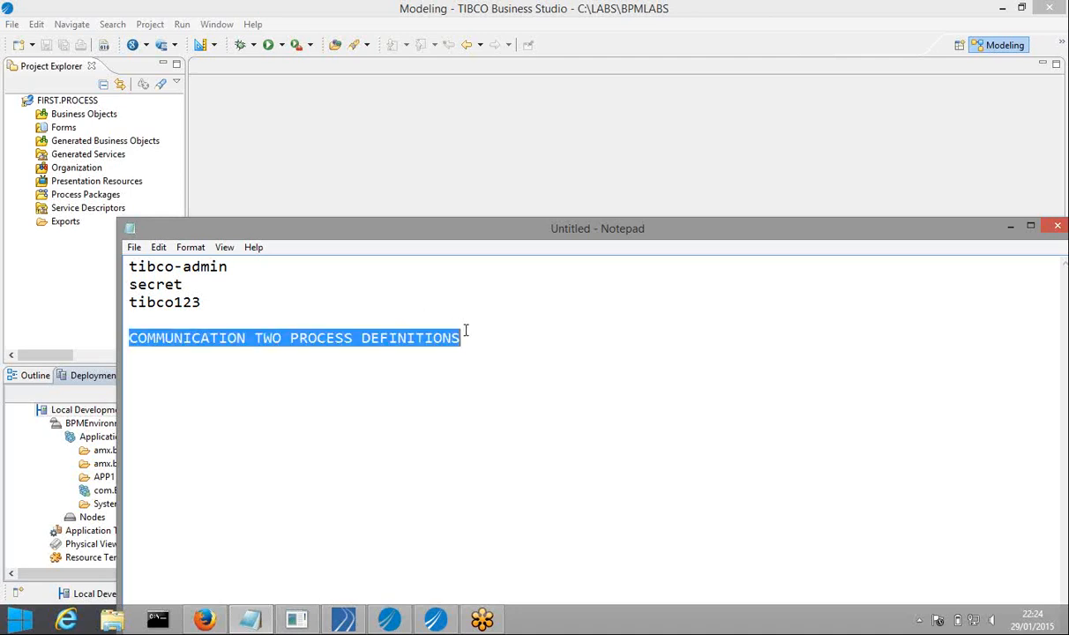
{"action": "left_click", "coordinate": [311, 151]}
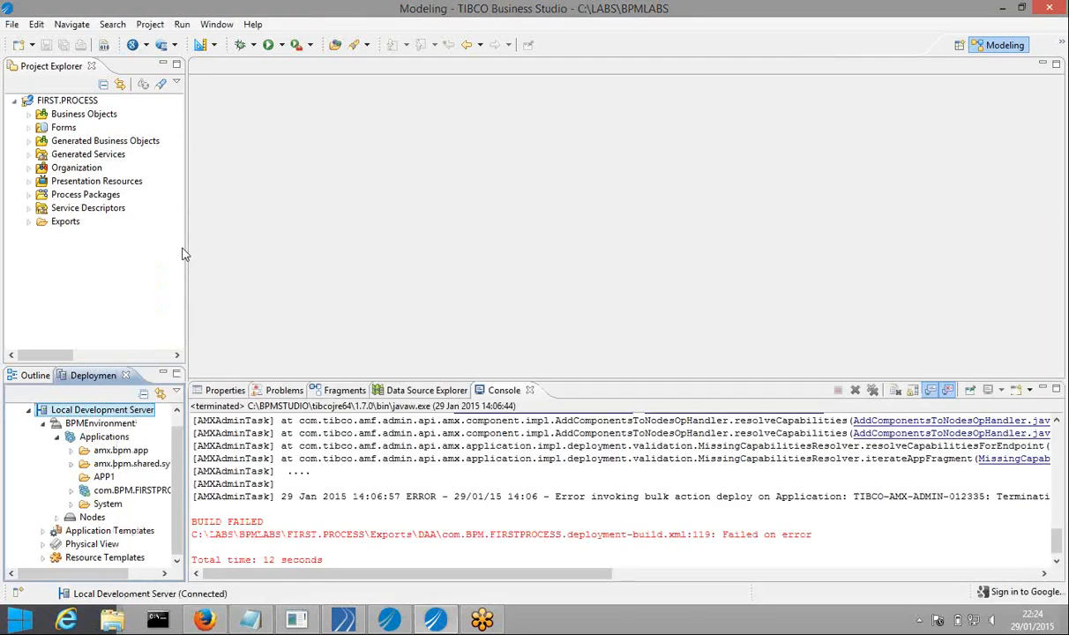
Start a new BPM Developer Project named CONCEPTS_1
{"action": "left_click", "coordinate": [12, 25]}
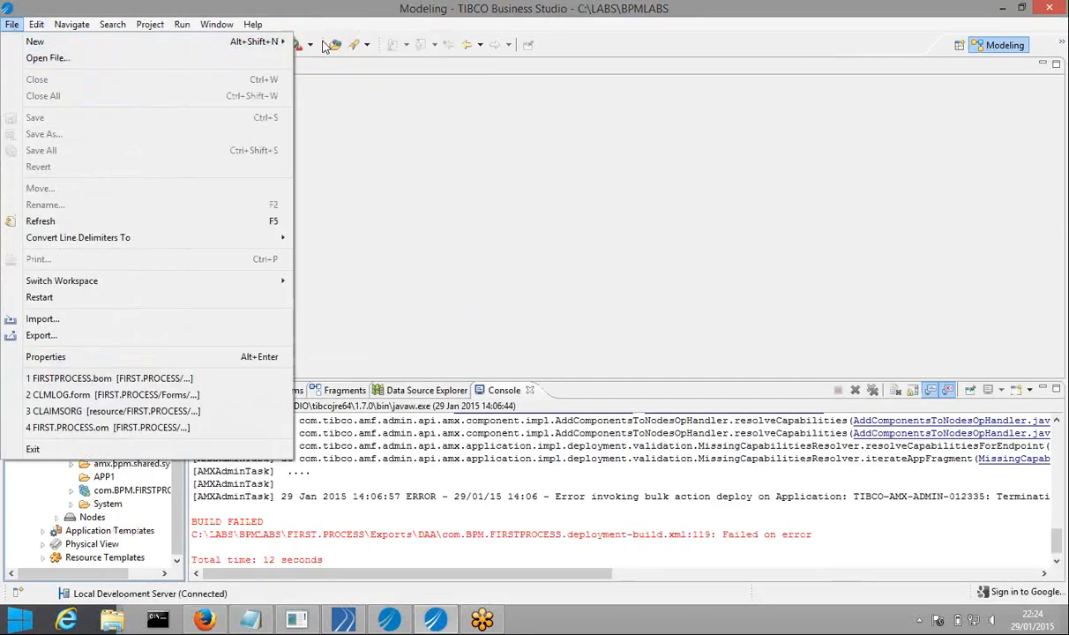
{"action": "mouse_move", "coordinate": [265, 41]}
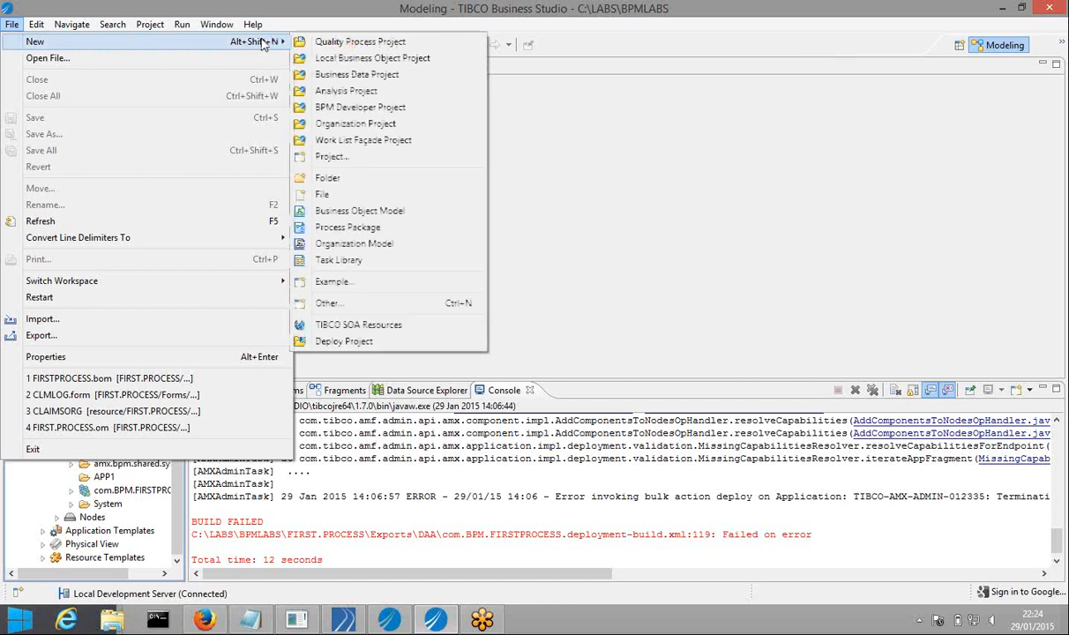
{"action": "left_click", "coordinate": [389, 108]}
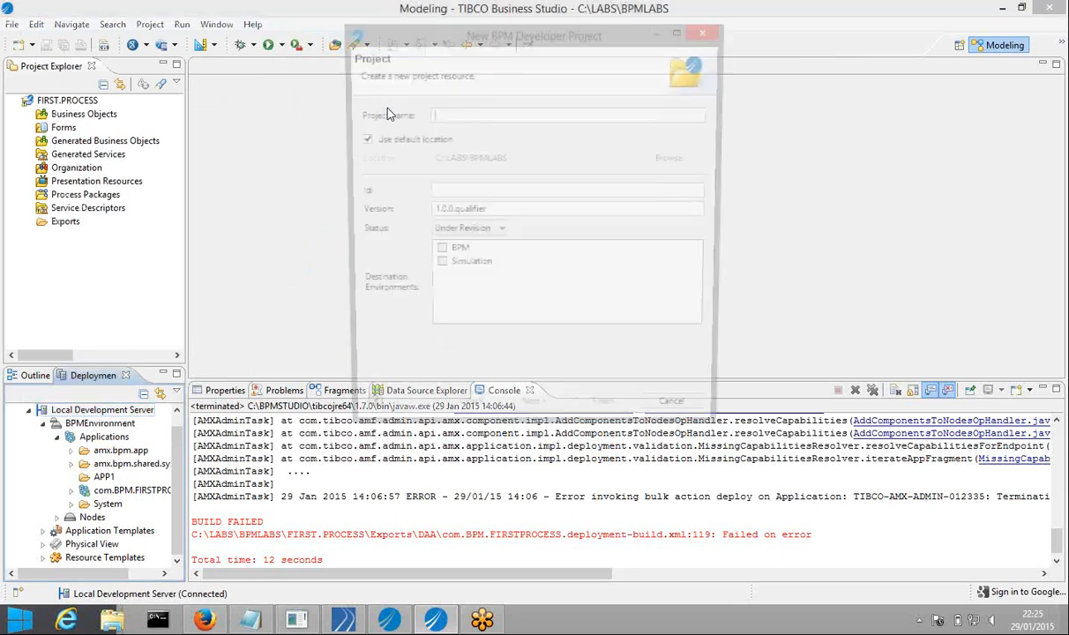
{"action": "left_click", "coordinate": [436, 252]}
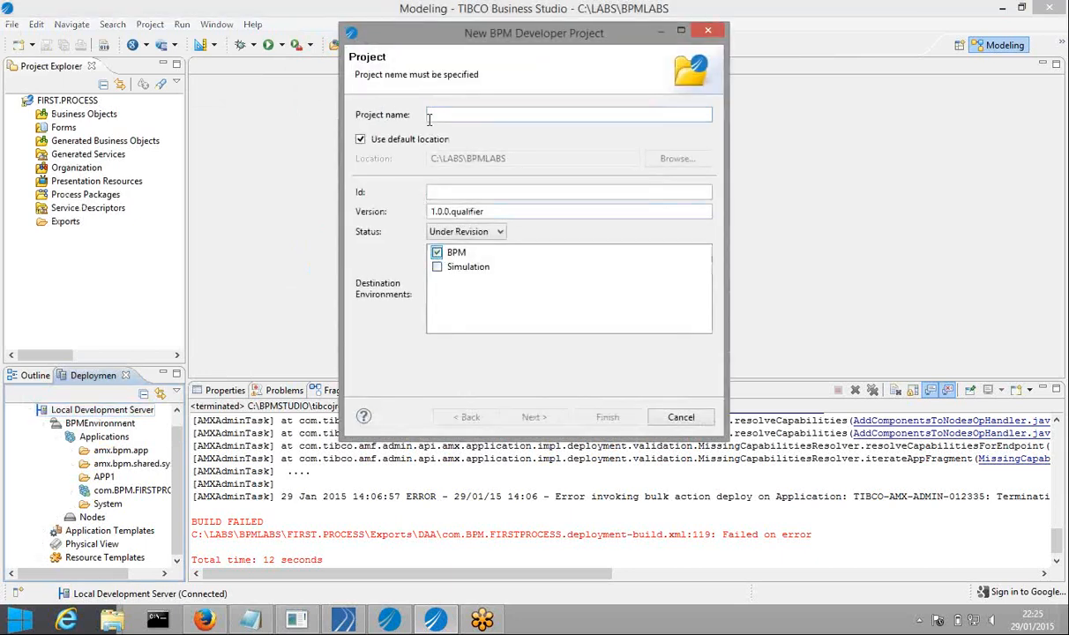
{"action": "type", "text": "CON"}
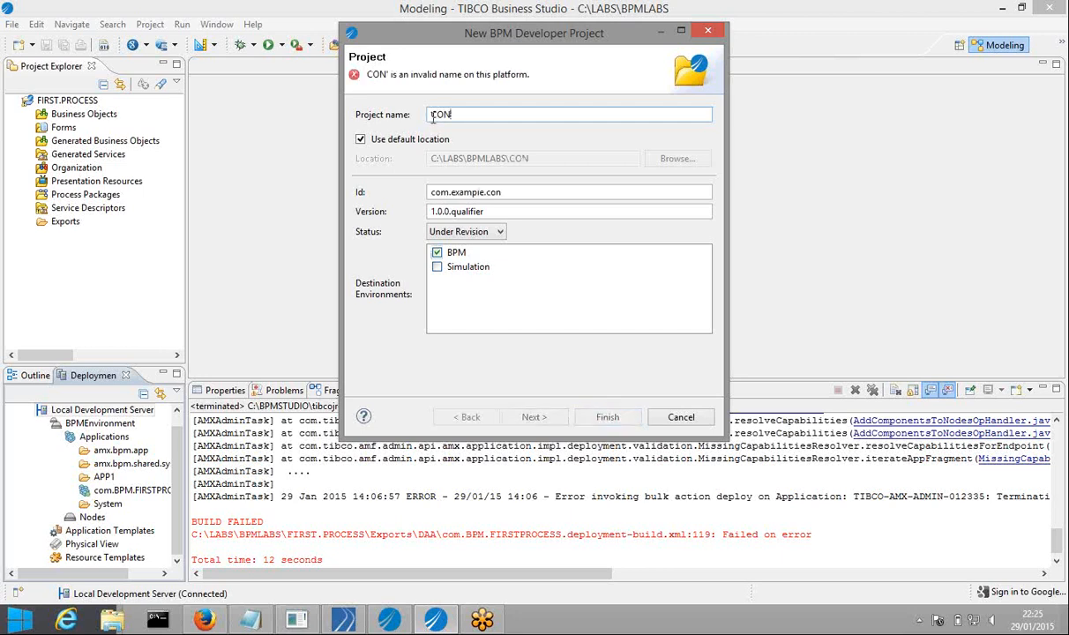
{"action": "type", "text": "CEPT"}
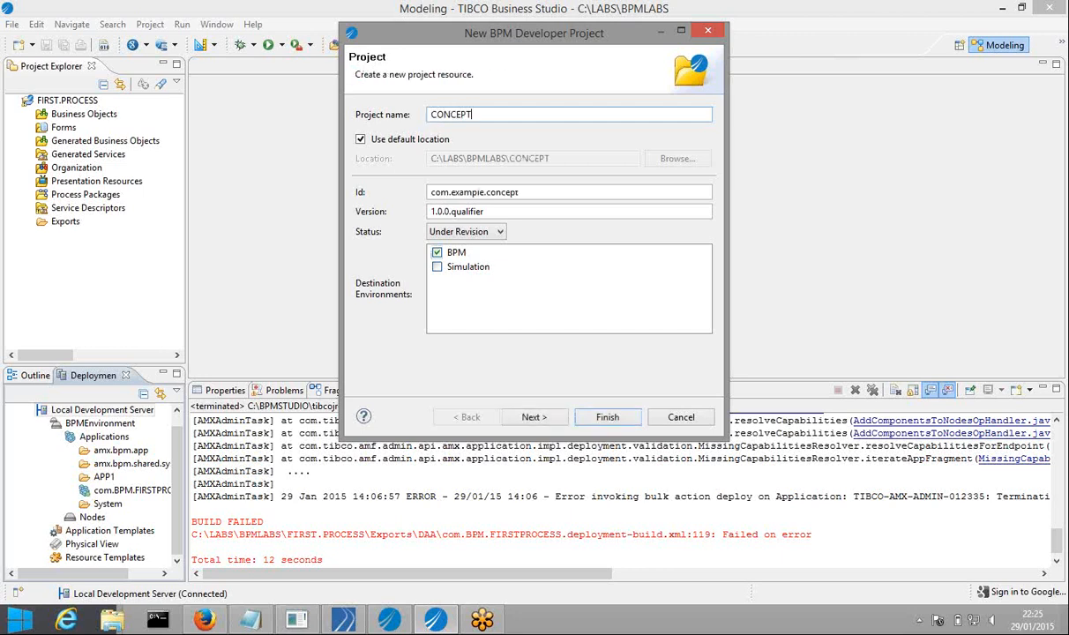
{"action": "type", "text": "S_1"}
Include an Organization Model asset and continue to its settings page
{"action": "left_click", "coordinate": [522, 421]}
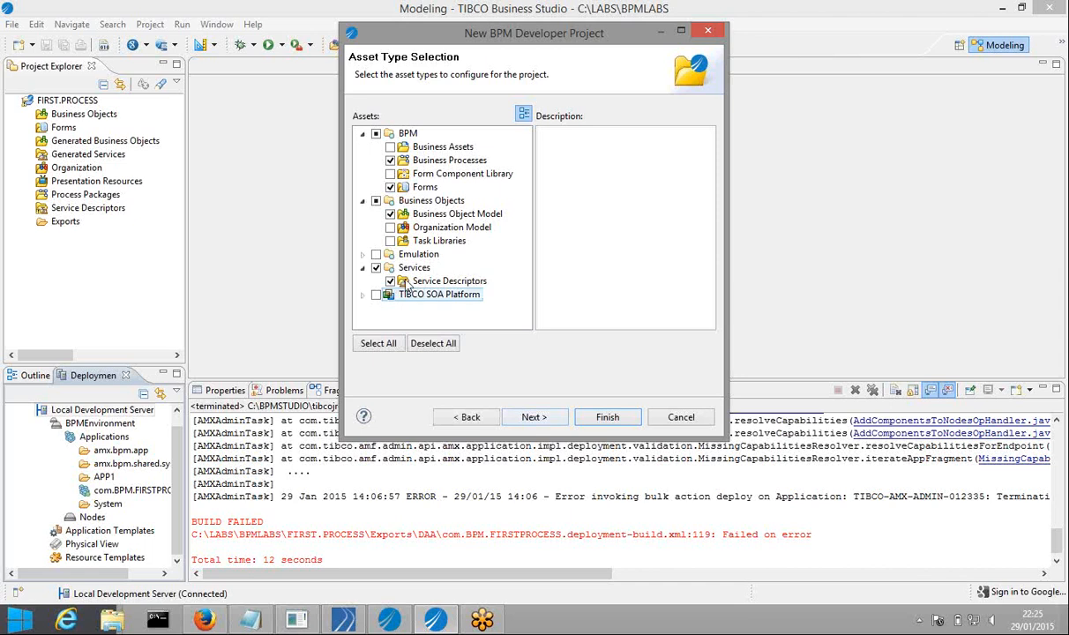
{"action": "left_click", "coordinate": [391, 227]}
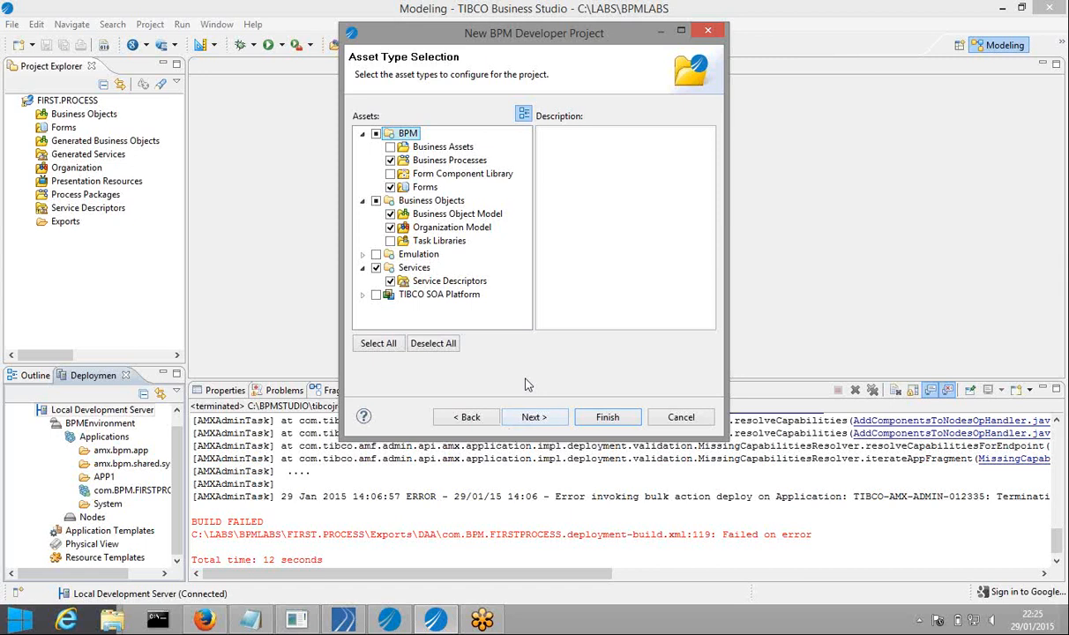
{"action": "left_click", "coordinate": [533, 417]}
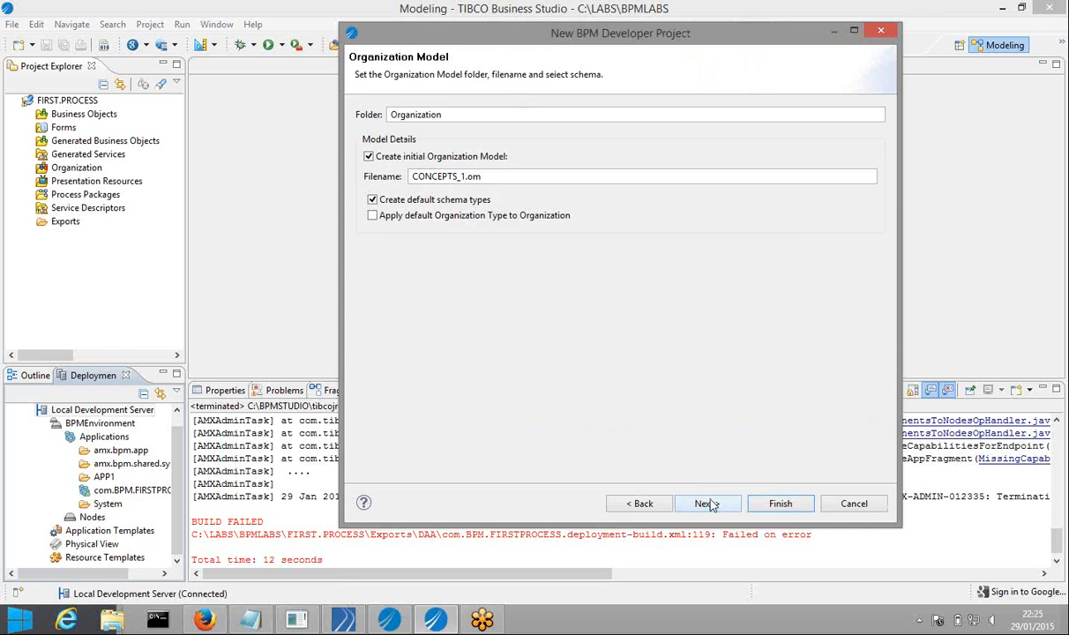
Accept the Organization Model, Business Object Model and package information defaults
{"action": "left_click", "coordinate": [706, 503]}
{"action": "left_click", "coordinate": [706, 503]}
{"action": "left_click", "coordinate": [706, 504]}
{"action": "left_click", "coordinate": [708, 504]}
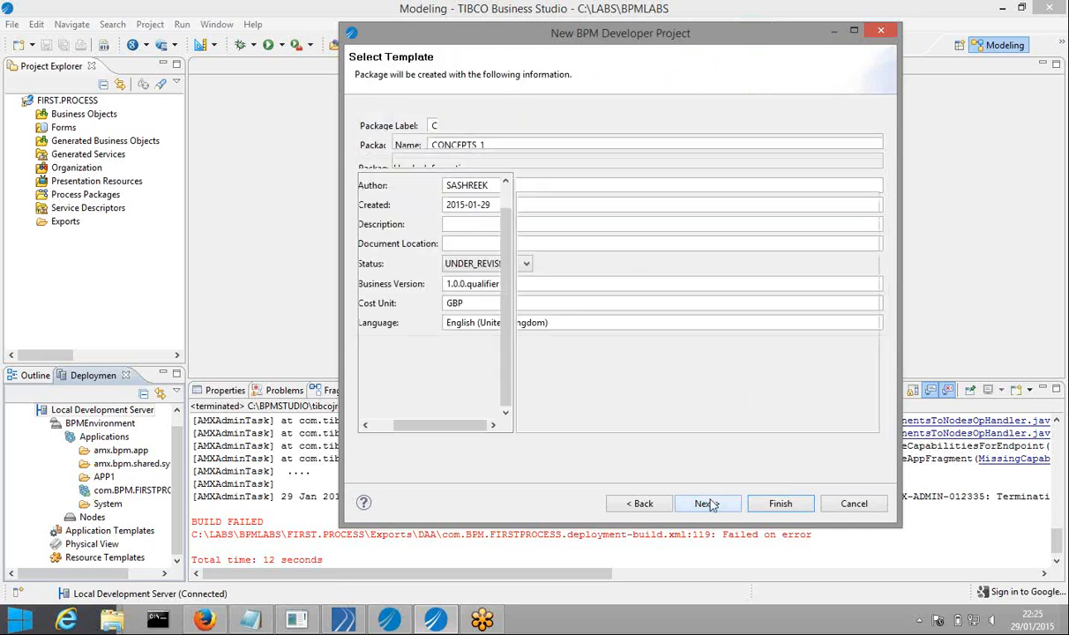
Label the template process LOANS_PROCESS and finish creating the project
{"action": "double_click", "coordinate": [492, 143]}
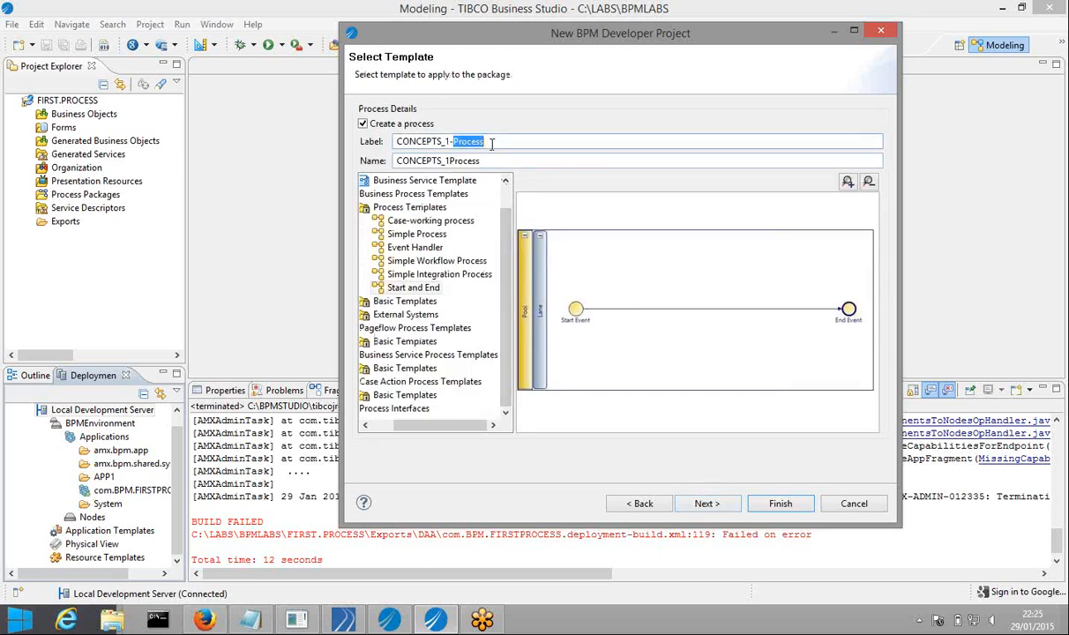
{"action": "left_click_drag", "start_coordinate": [492, 143], "coordinate": [367, 149]}
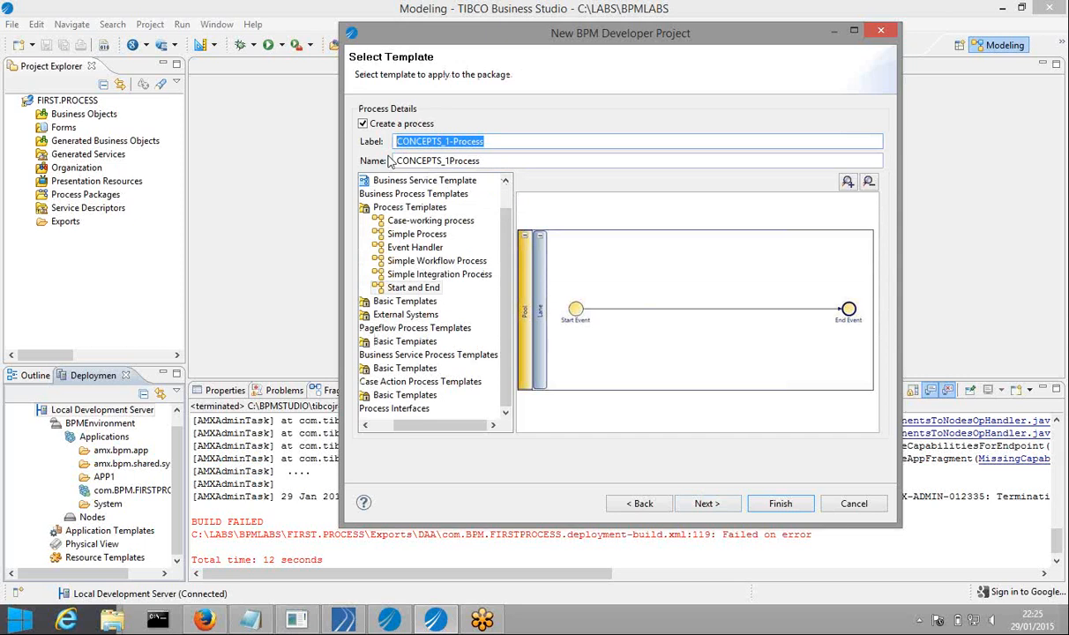
{"action": "type", "text": "MAI"}
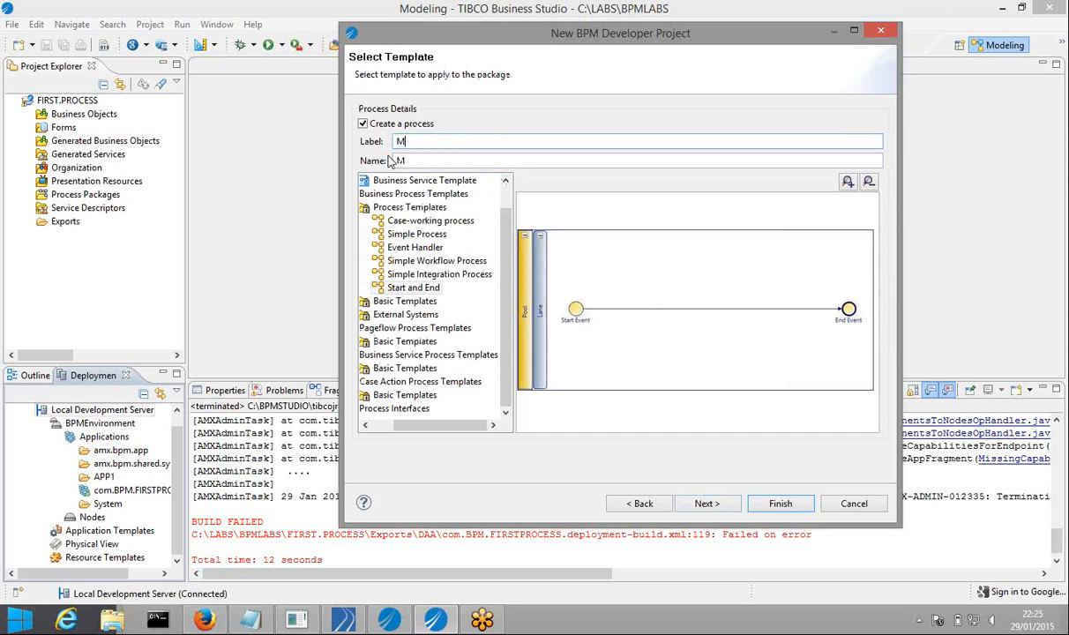
{"action": "key", "text": "BackSpace"}
{"action": "key", "text": "BackSpace"}
{"action": "key", "text": "BackSpace"}
{"action": "type", "text": "LOANS_PROCESS"}
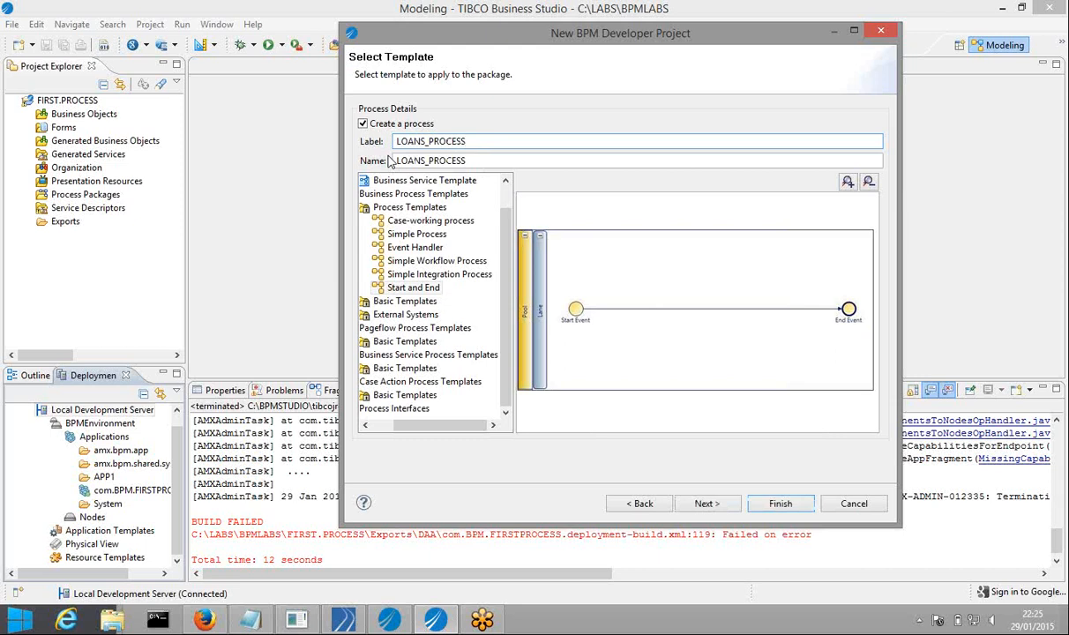
{"action": "left_click", "coordinate": [703, 502]}
{"action": "left_click", "coordinate": [774, 502]}
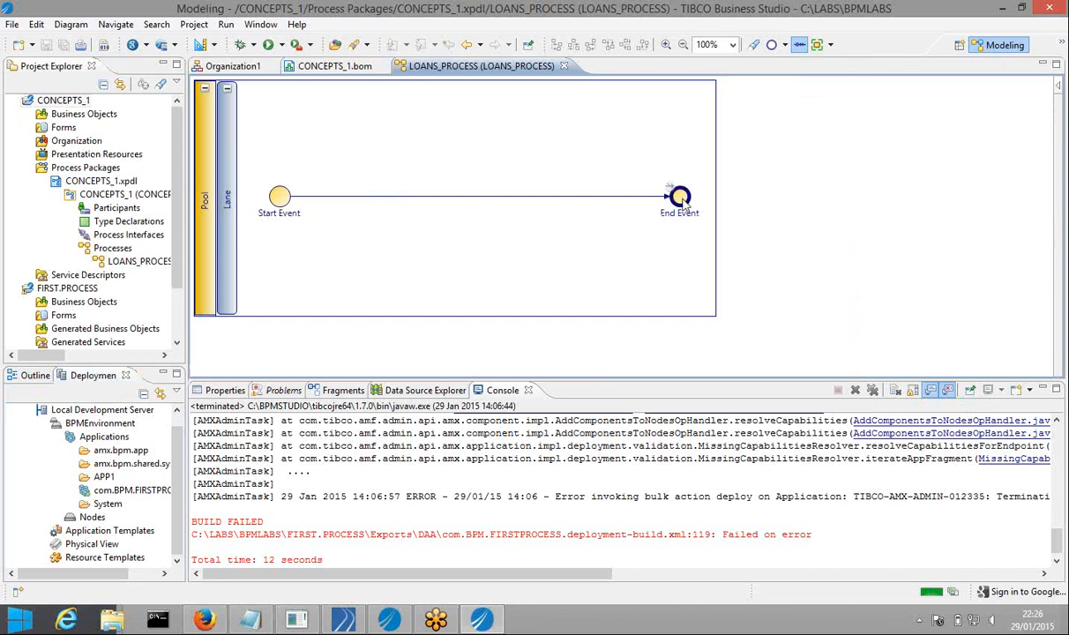
Move the End Event right to widen the pool, widen Project Explorer, and select Processes
{"action": "mouse_move", "coordinate": [684, 202]}
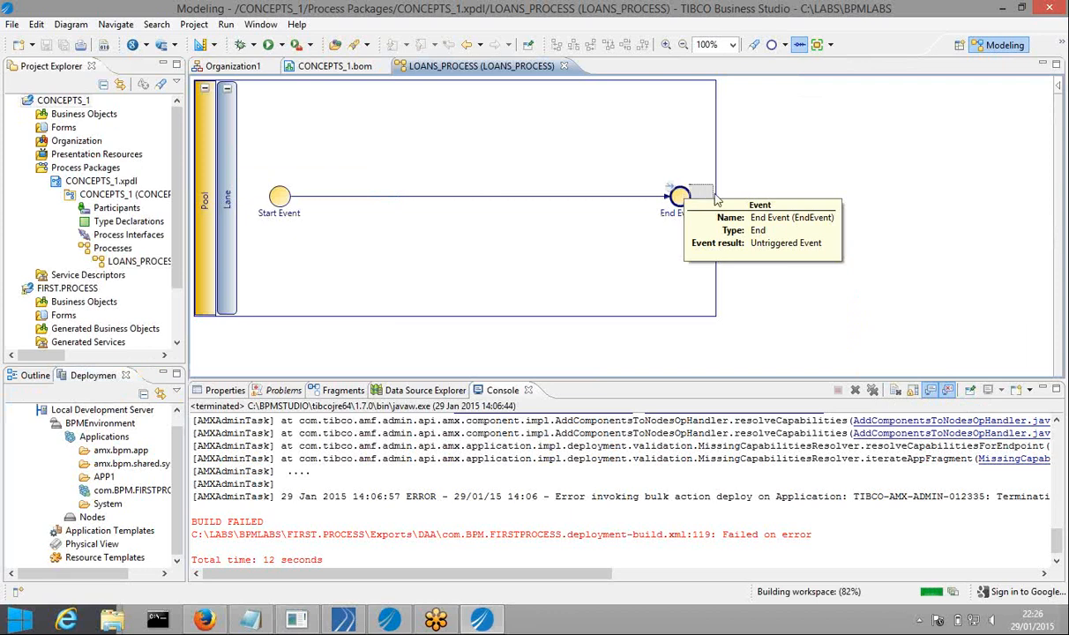
{"action": "left_click_drag", "start_coordinate": [735, 189], "coordinate": [828, 201]}
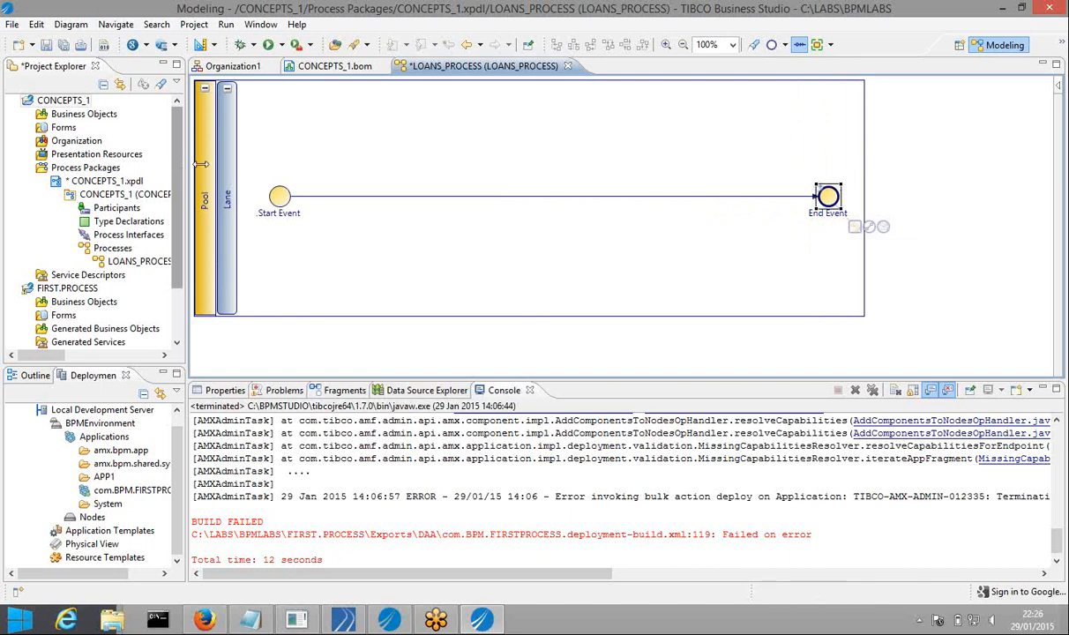
{"action": "left_click_drag", "start_coordinate": [201, 164], "coordinate": [236, 160]}
{"action": "left_click", "coordinate": [125, 250]}
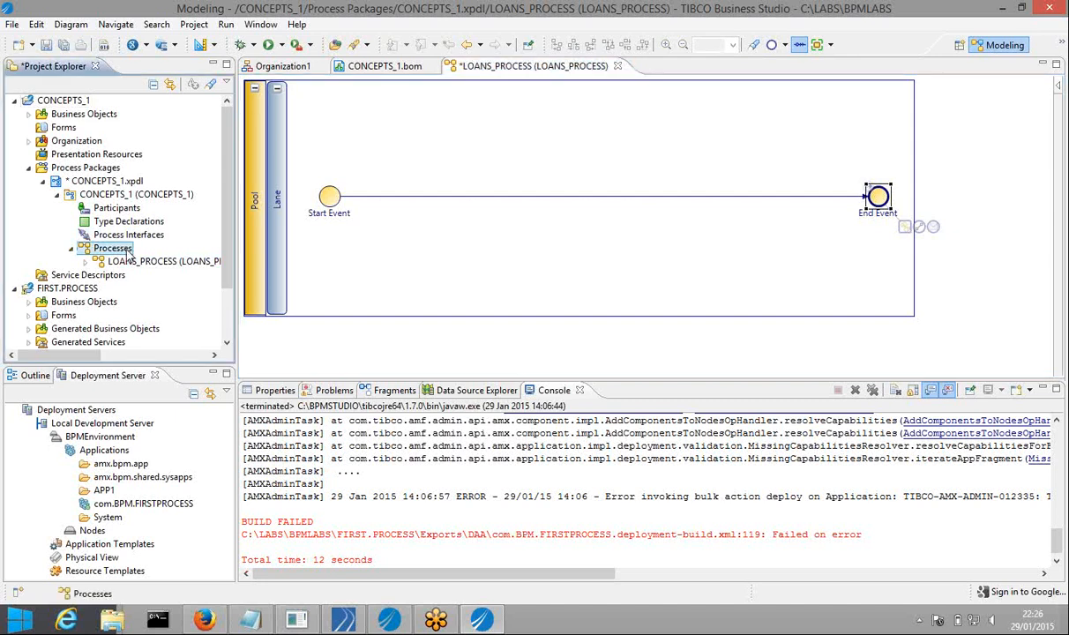
Create a new business process in the Processes folder labelled NEGOTIATION_PROCESS
{"action": "right_click", "coordinate": [128, 252]}
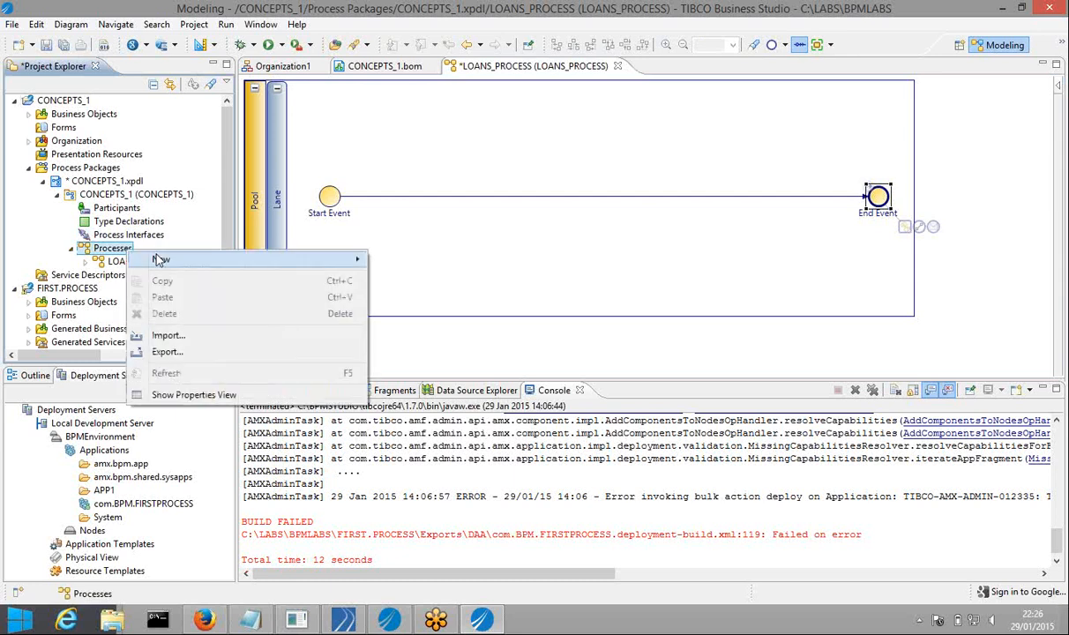
{"action": "mouse_move", "coordinate": [177, 259]}
{"action": "left_click", "coordinate": [434, 284]}
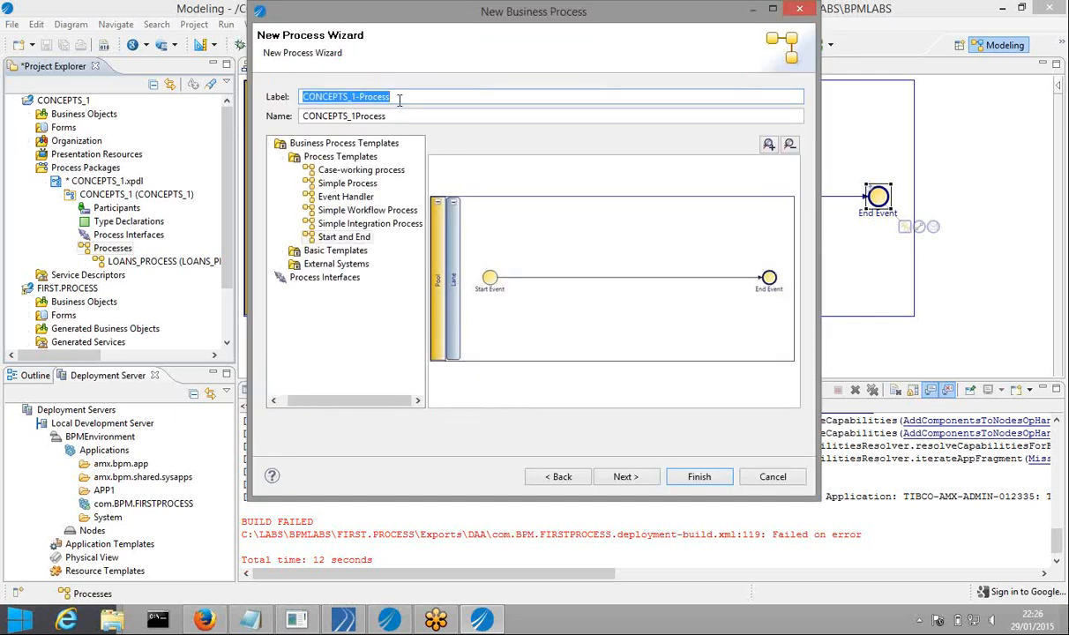
{"action": "type", "text": "NE"}
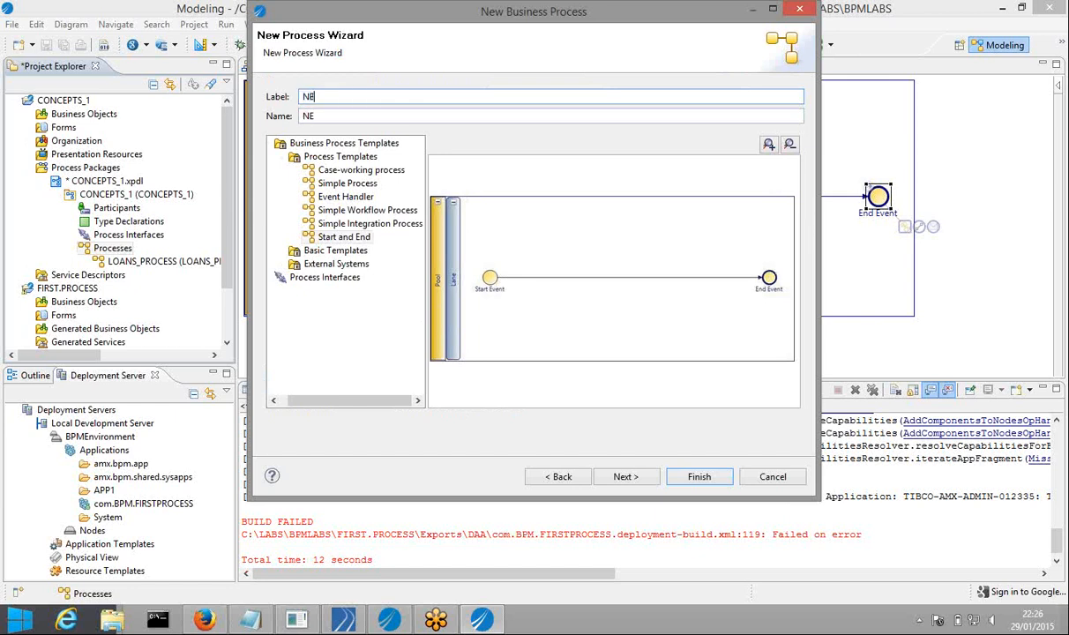
{"action": "type", "text": "GOTIATION_PROCESS"}
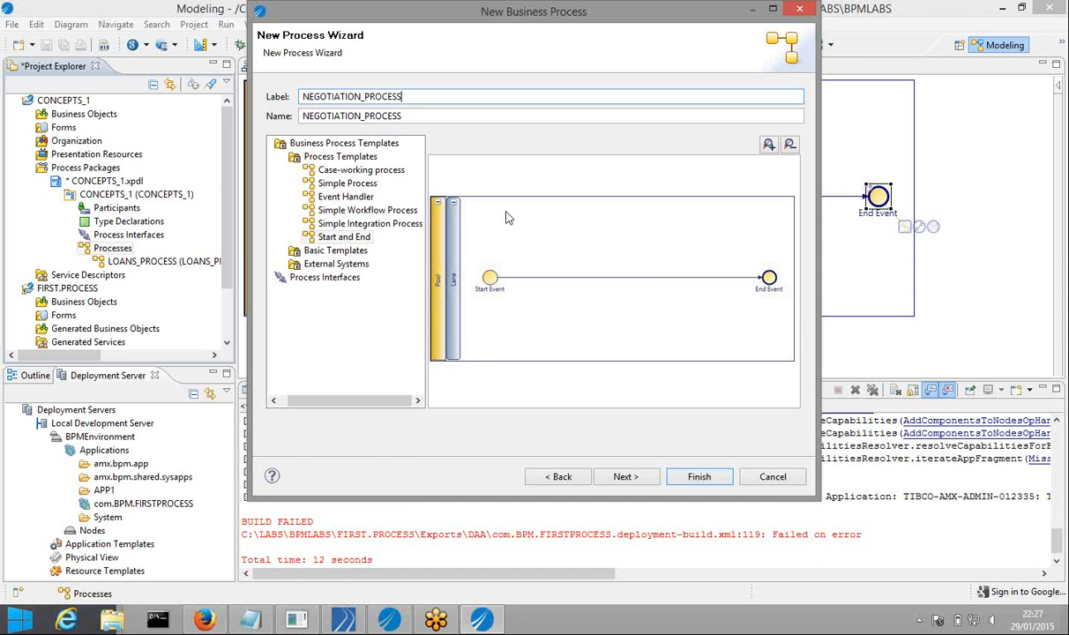
Accept the description and destination environment defaults and finish the process
{"action": "left_click", "coordinate": [626, 479]}
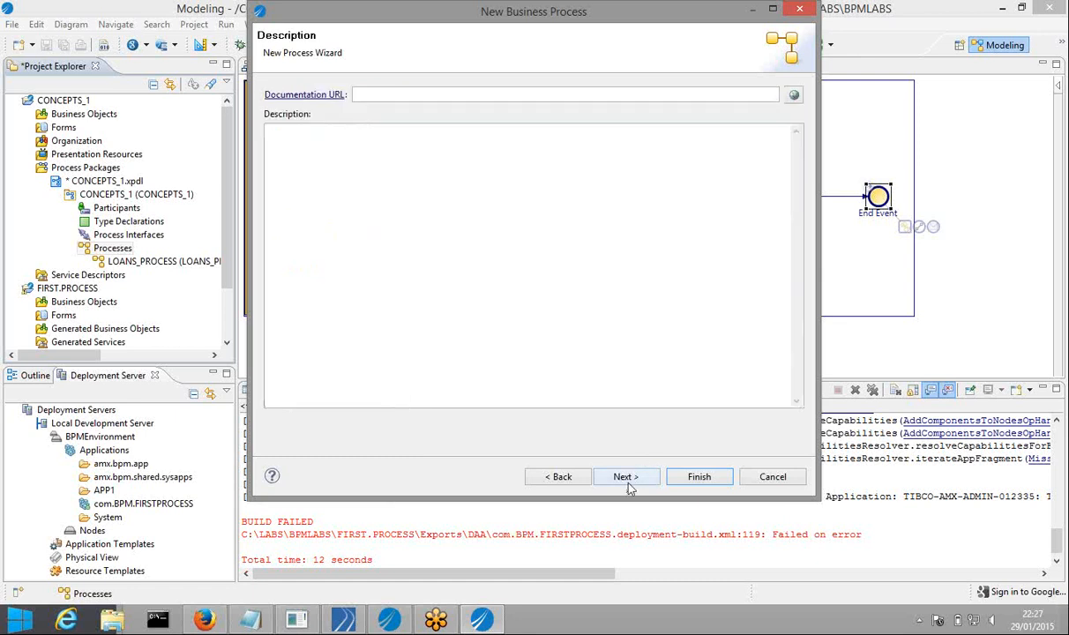
{"action": "left_click", "coordinate": [626, 479]}
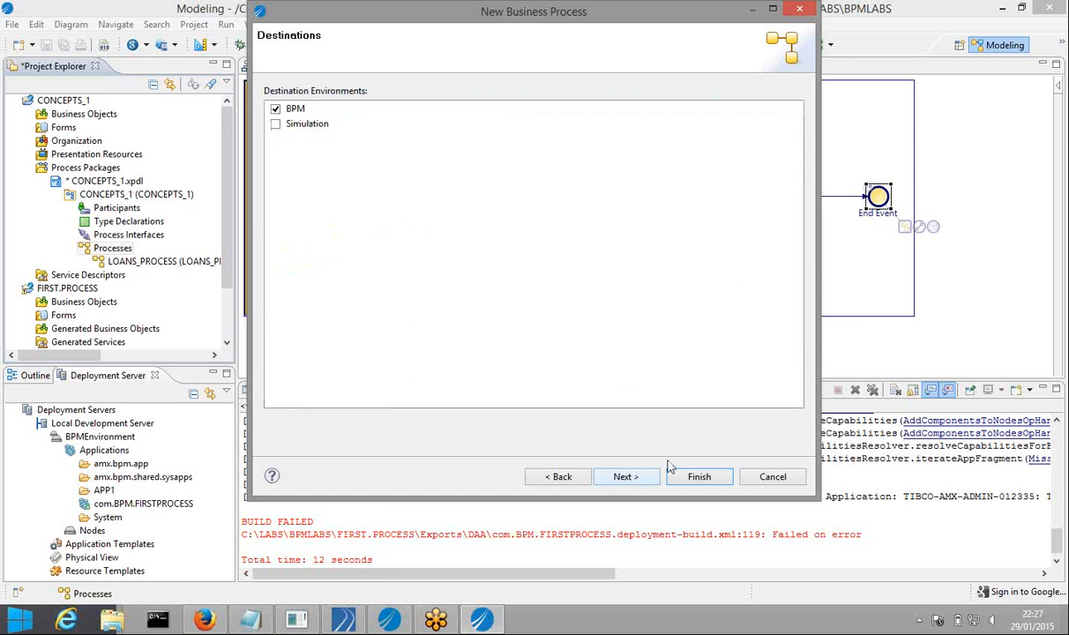
{"action": "left_click", "coordinate": [626, 476]}
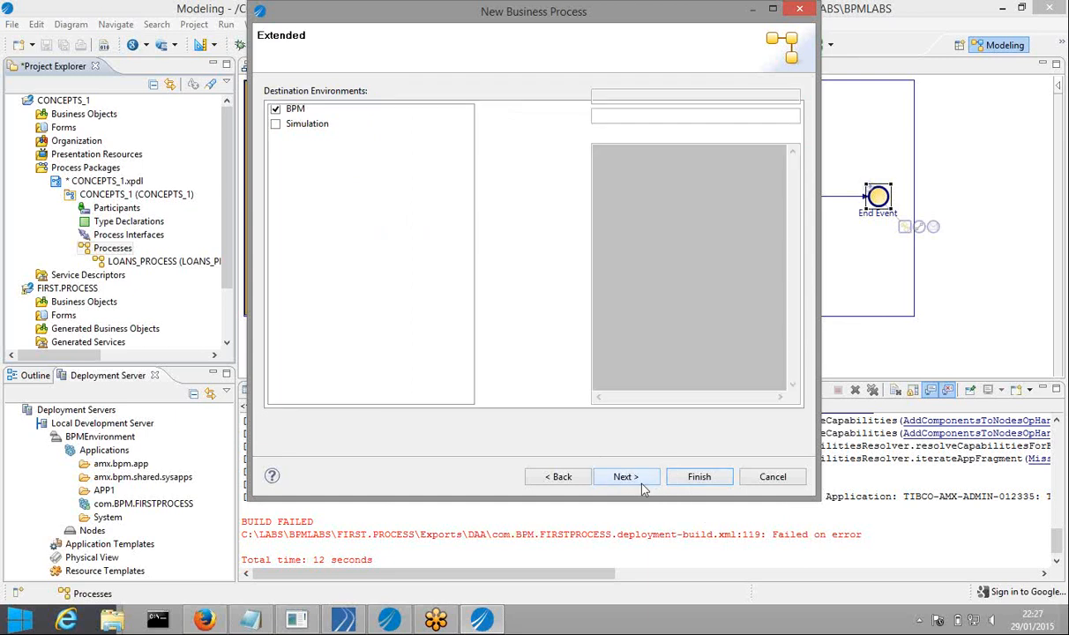
{"action": "left_click", "coordinate": [692, 477]}
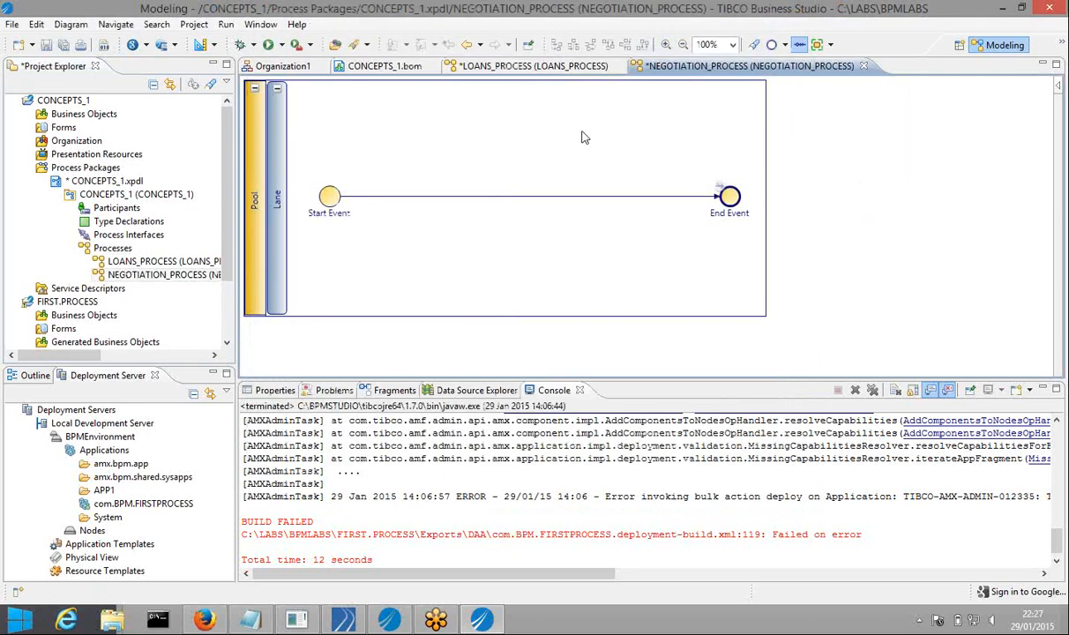
Save all changes and bring up the CONCEPTS_1.bom business object model editor
{"action": "left_click", "coordinate": [63, 45]}
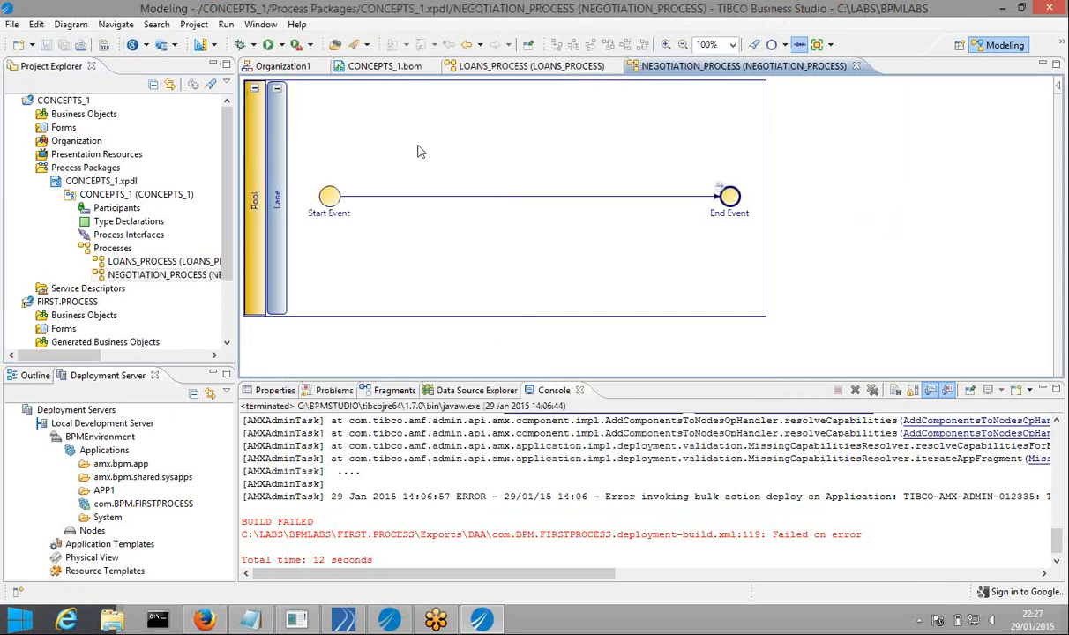
{"action": "left_click", "coordinate": [505, 68]}
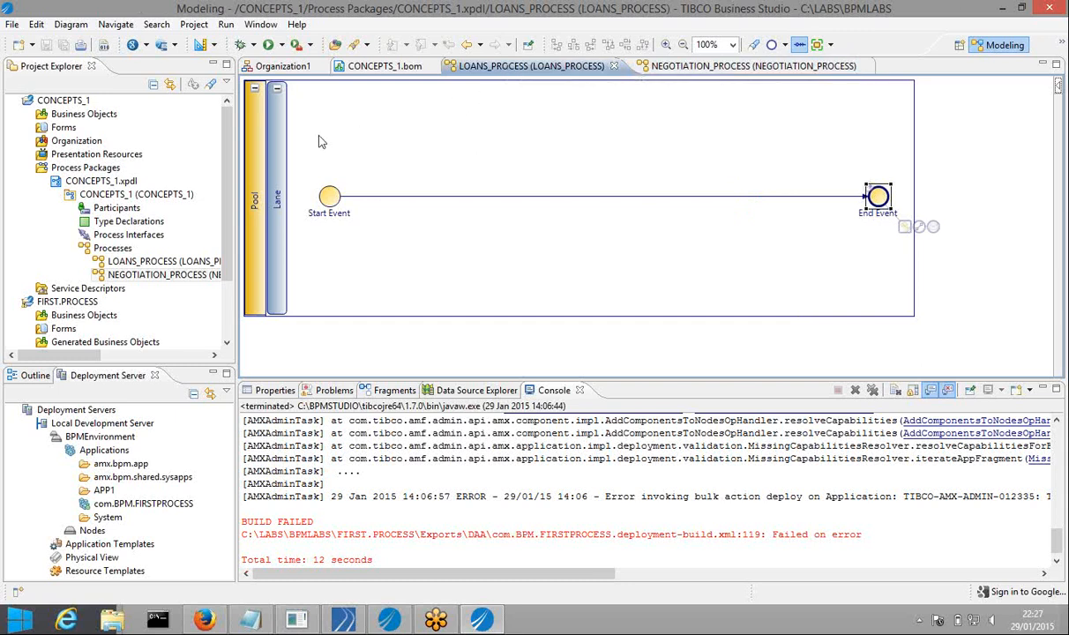
{"action": "left_click", "coordinate": [380, 67]}
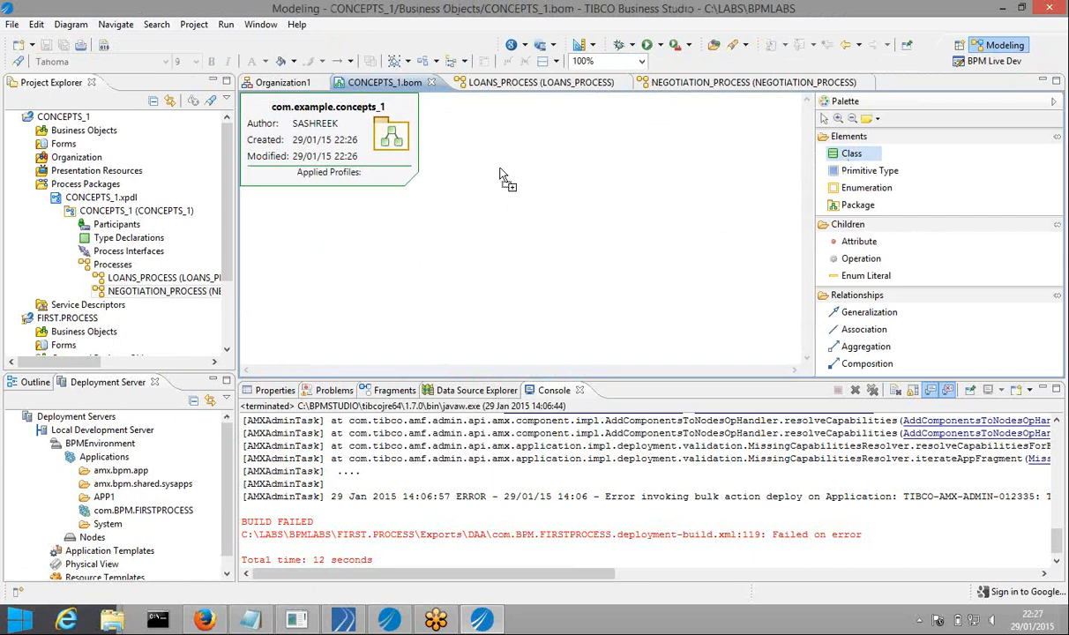
Create the LOAN_APP class with an APP_DETAILS attribute
{"action": "left_click", "coordinate": [500, 173]}
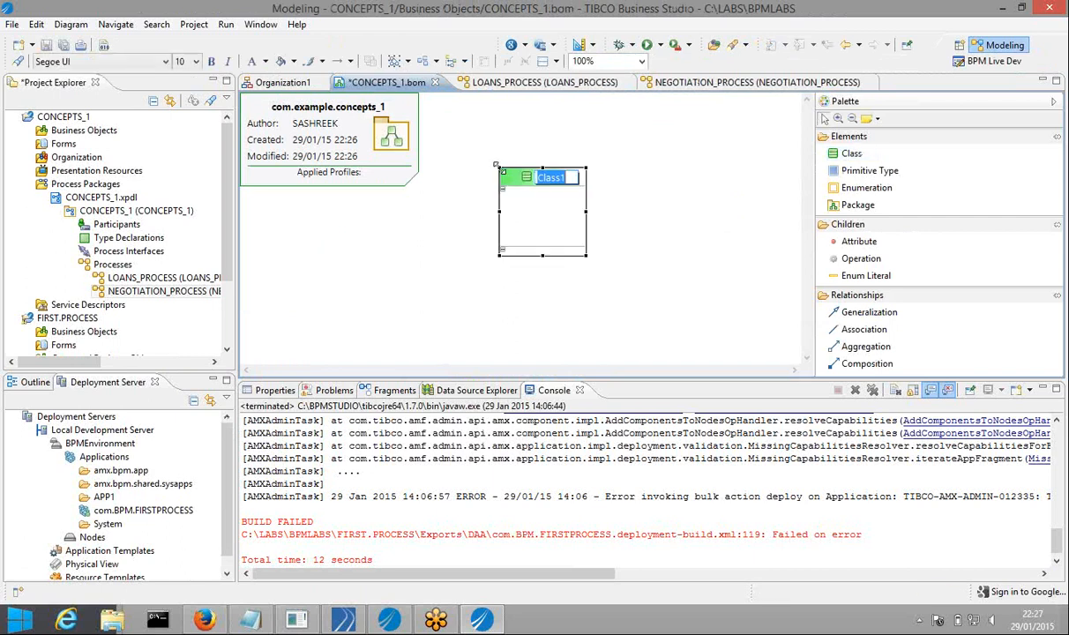
{"action": "type", "text": "LOAN_APP"}
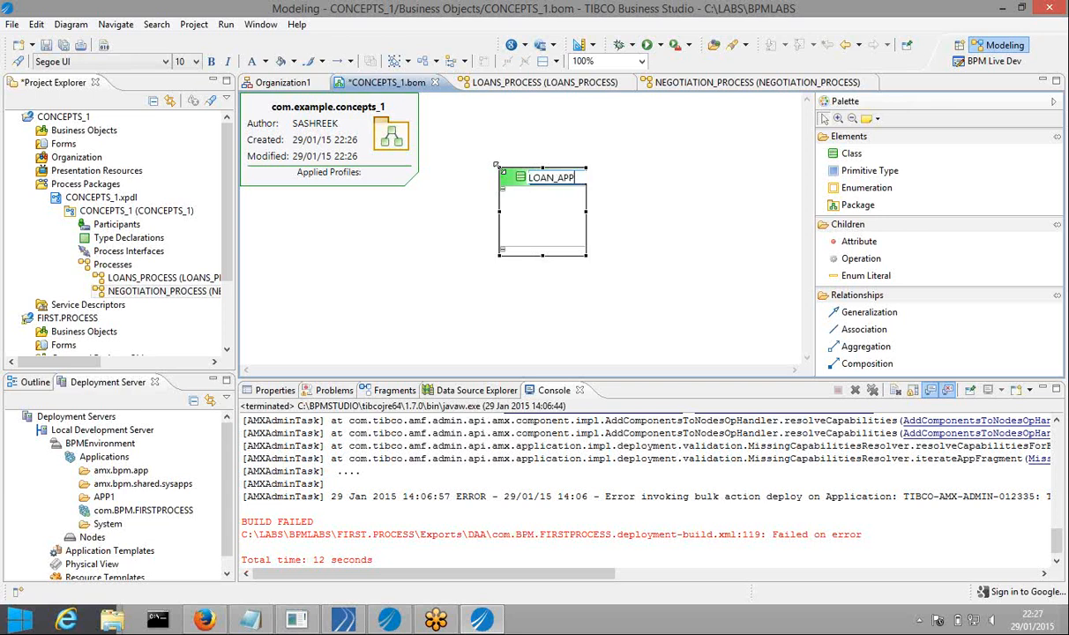
{"action": "key", "text": "Return"}
{"action": "mouse_move", "coordinate": [570, 174]}
{"action": "left_click", "coordinate": [572, 149]}
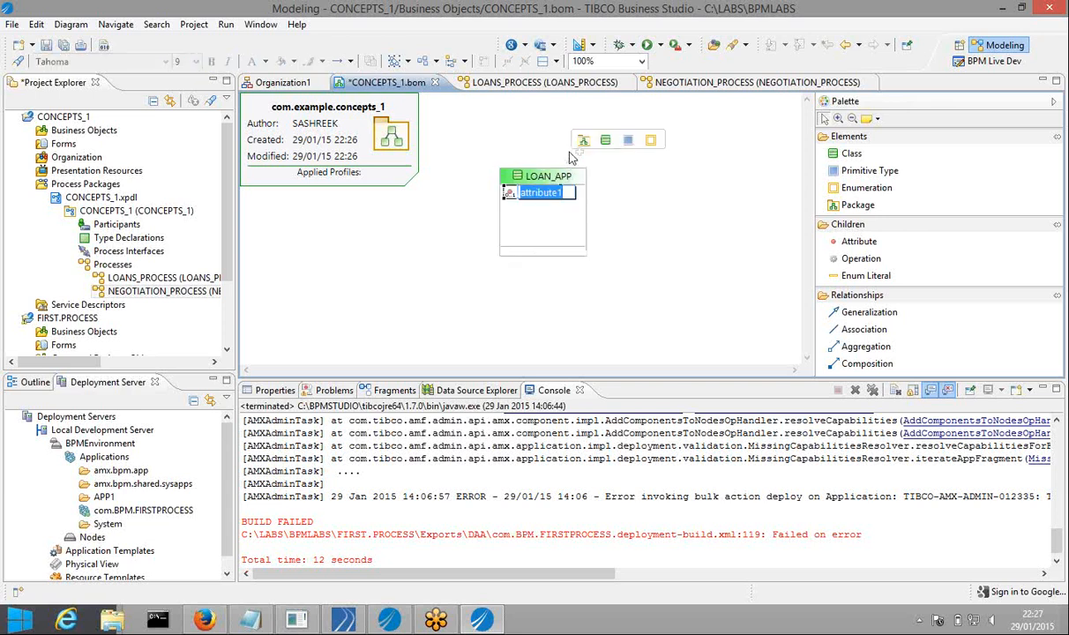
{"action": "type", "text": "APP_"}
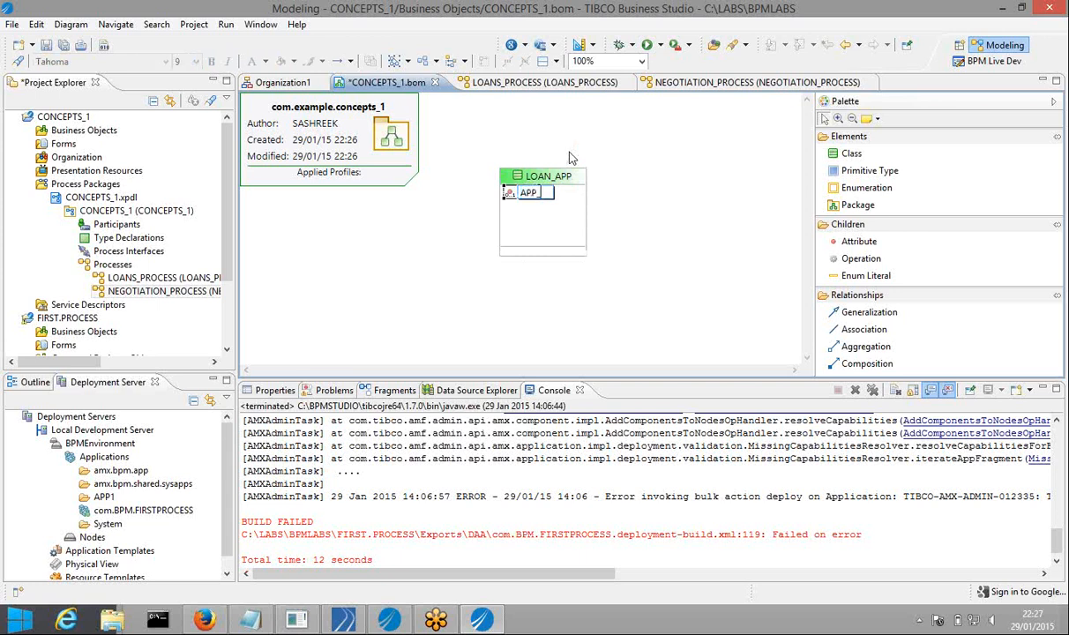
{"action": "type", "text": "DETAILS"}
{"action": "key", "text": "Return"}
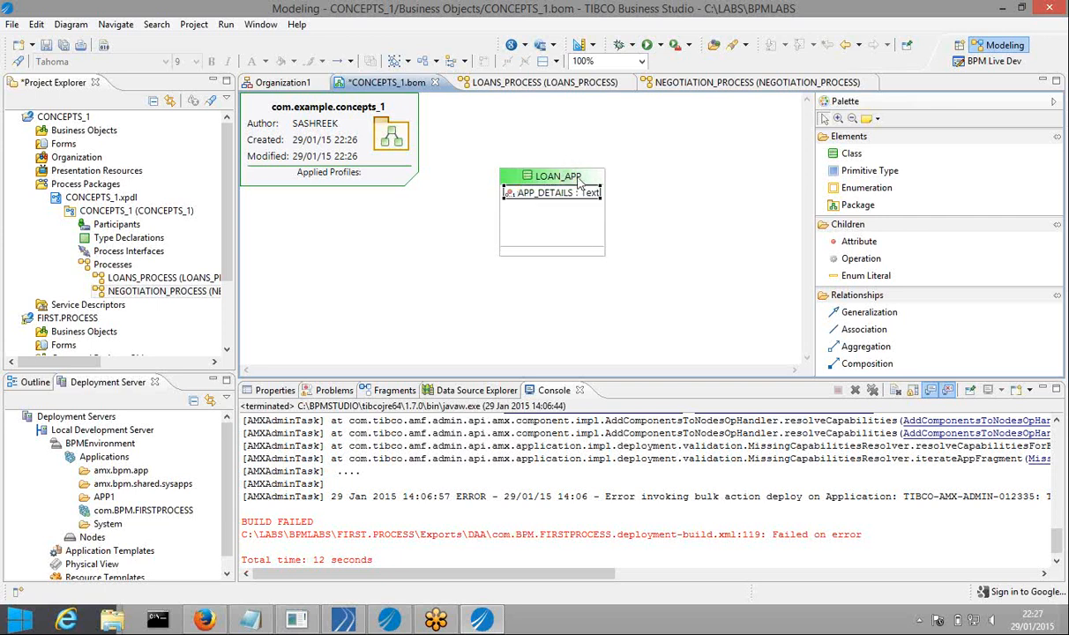
Add APP_AGE, LOAN_AMOUNT and LOAN_CATEGORY text attributes to LOAN_APP
{"action": "left_click", "coordinate": [585, 150]}
{"action": "type", "text": "APP_AGE"}
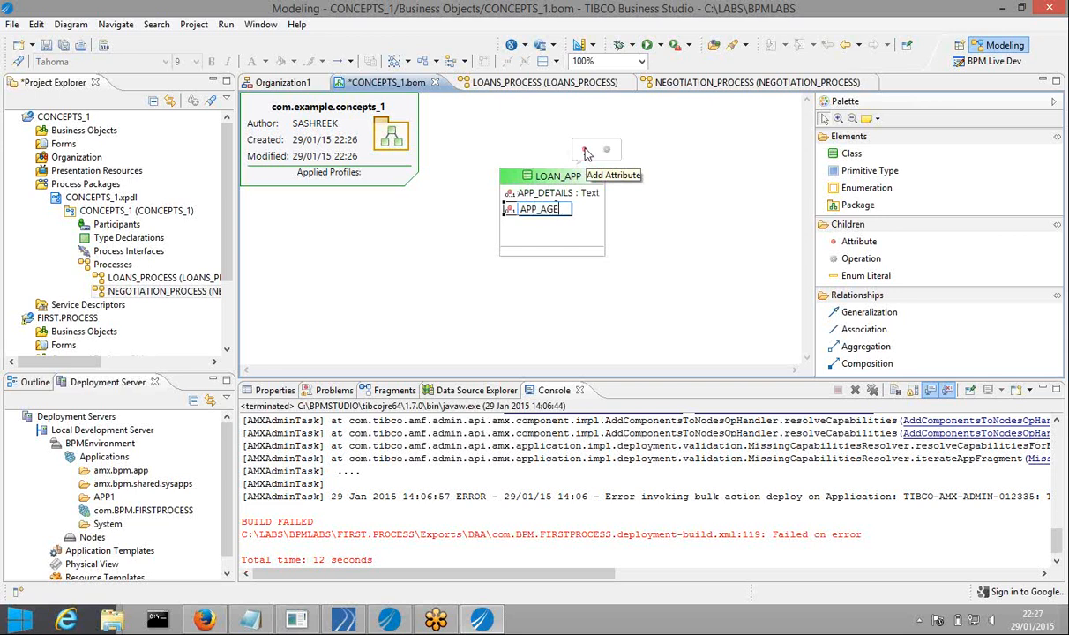
{"action": "key", "text": "Return"}
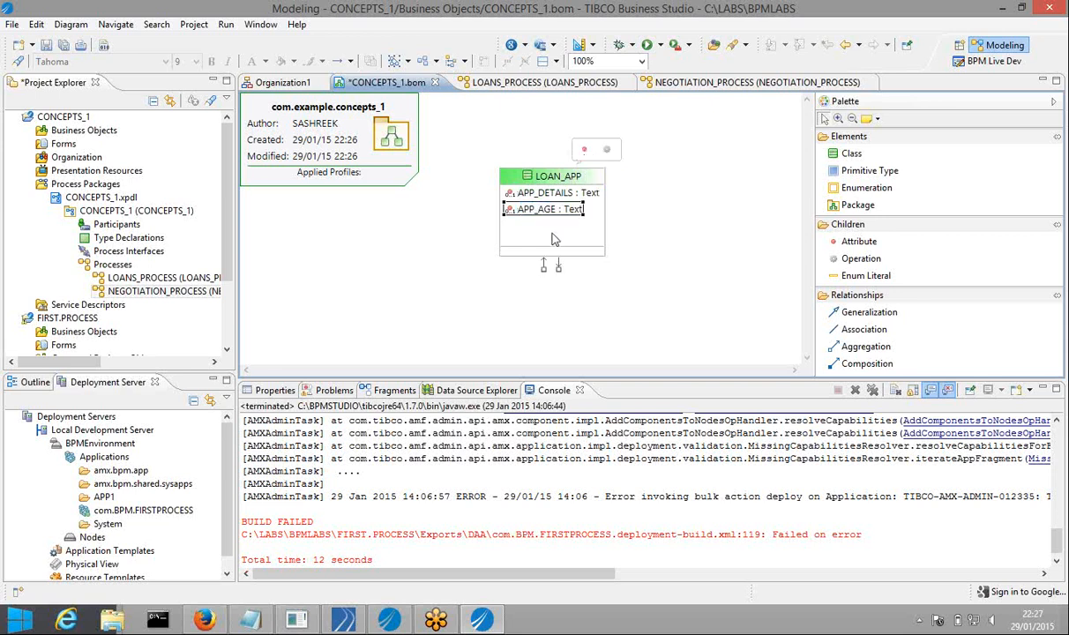
{"action": "left_click", "coordinate": [584, 152]}
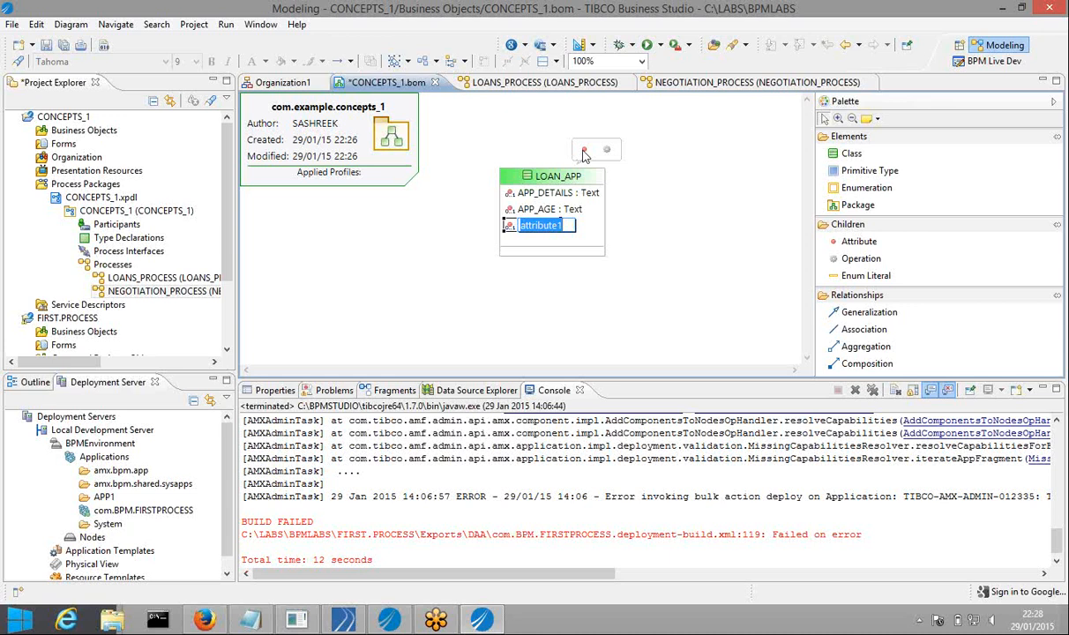
{"action": "type", "text": "LOAN_AMOUNT"}
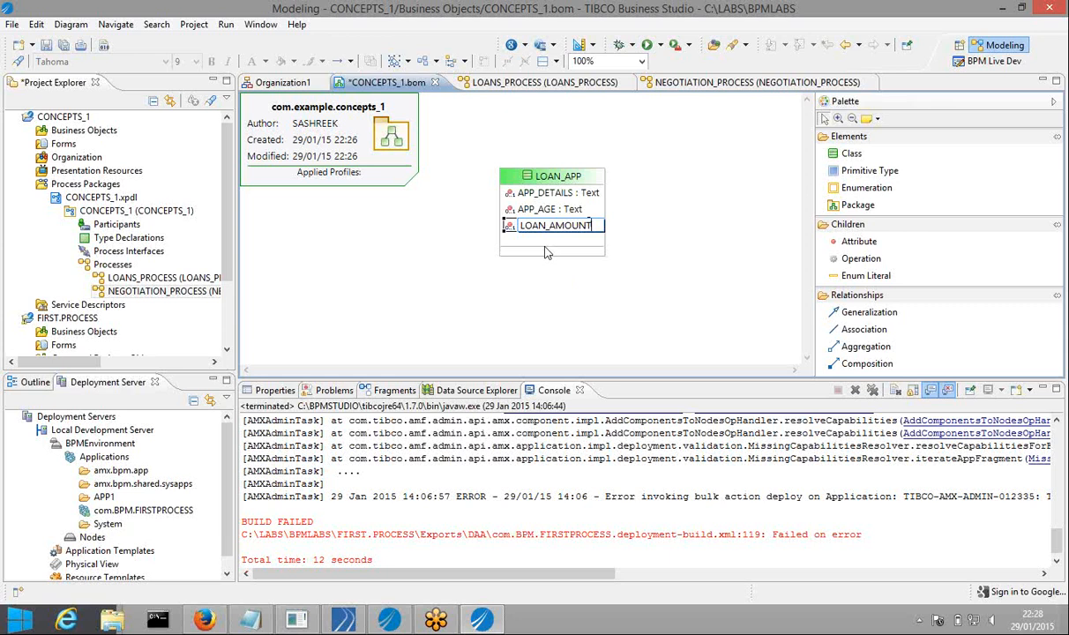
{"action": "key", "text": "Return"}
{"action": "mouse_move", "coordinate": [566, 170]}
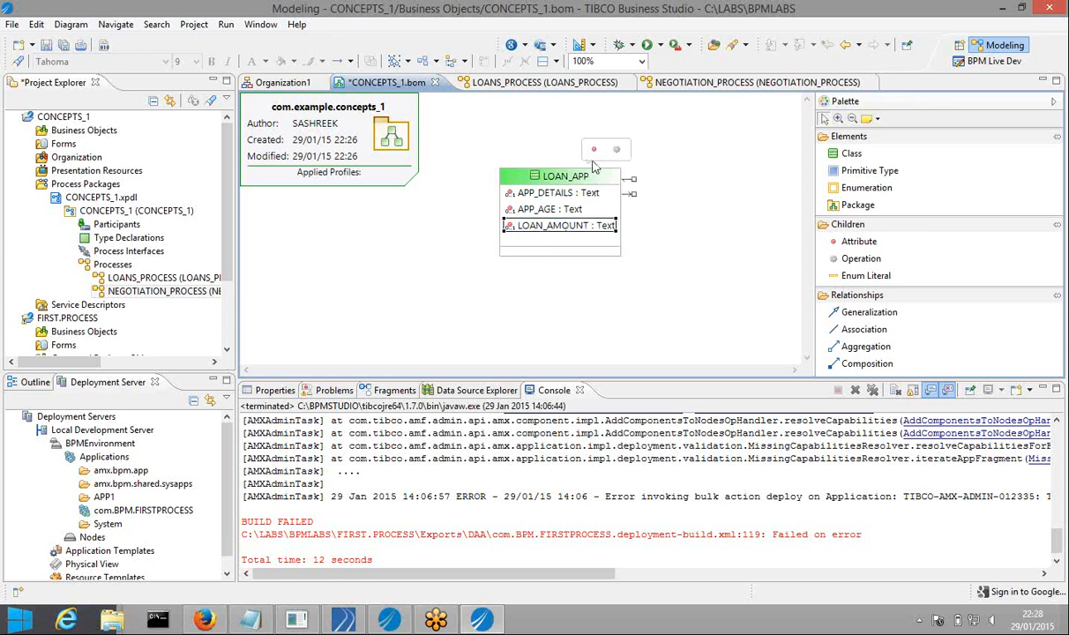
{"action": "left_click", "coordinate": [593, 150]}
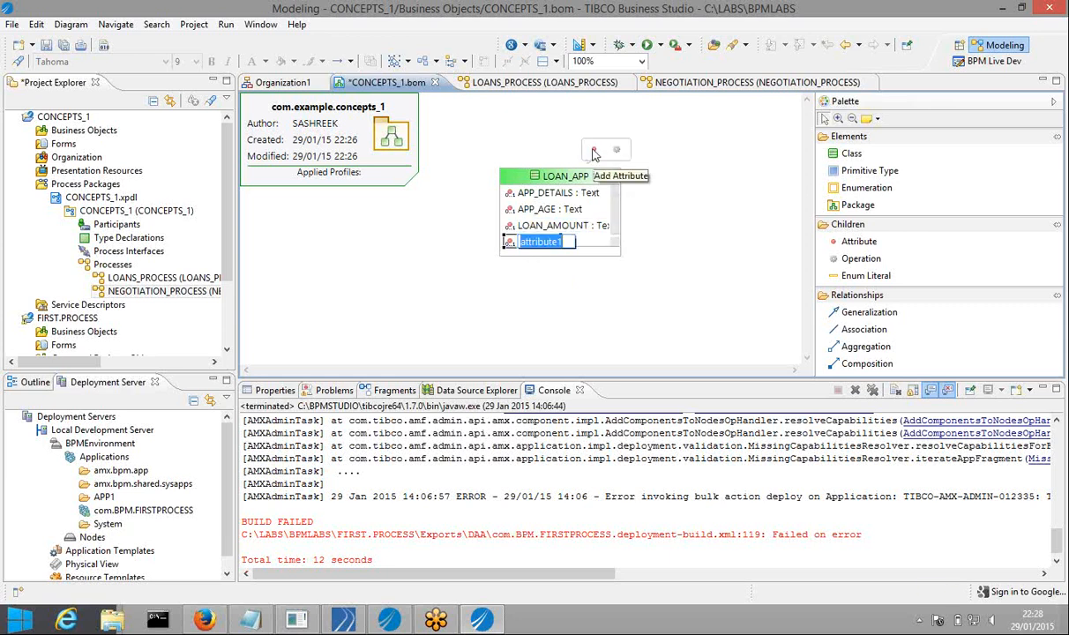
{"action": "key", "text": "BackSpace"}
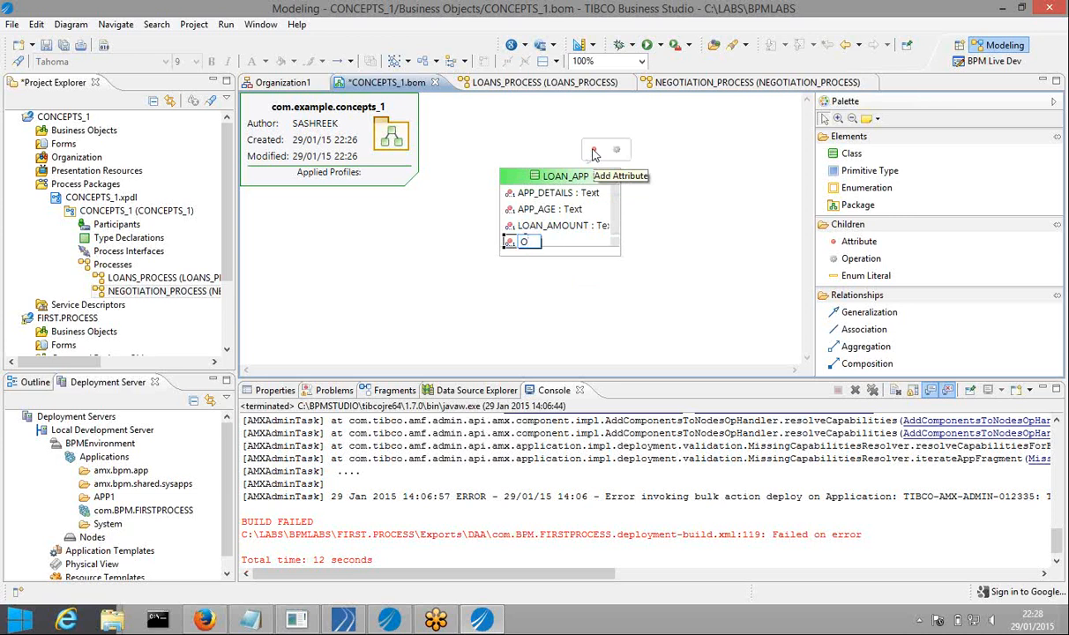
{"action": "type", "text": "LOAN_"}
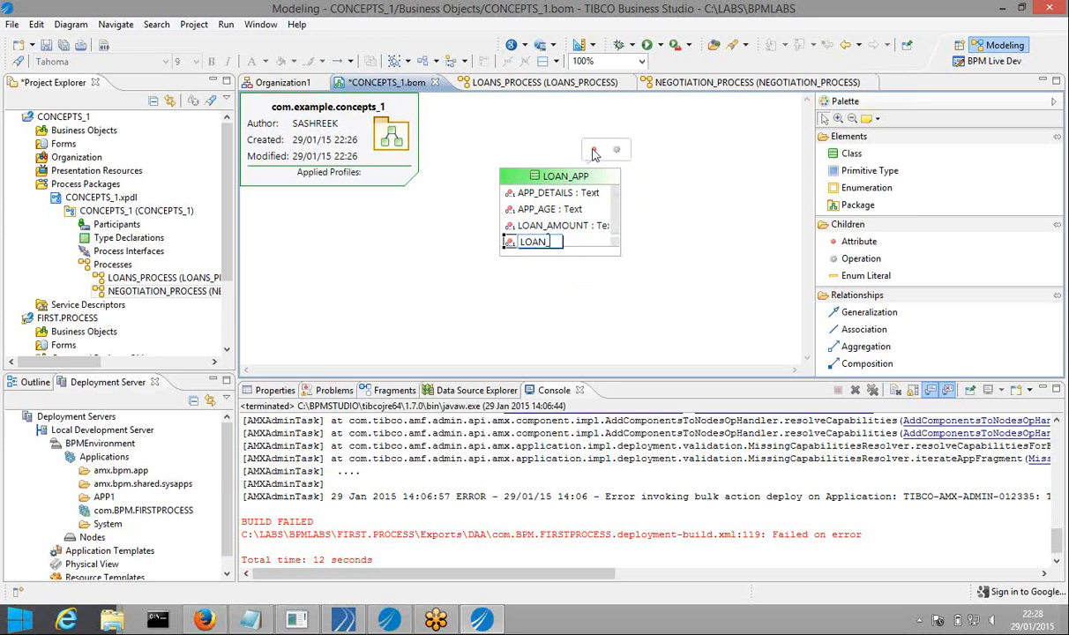
{"action": "type", "text": "CATEGORY"}
{"action": "key", "text": "Return"}
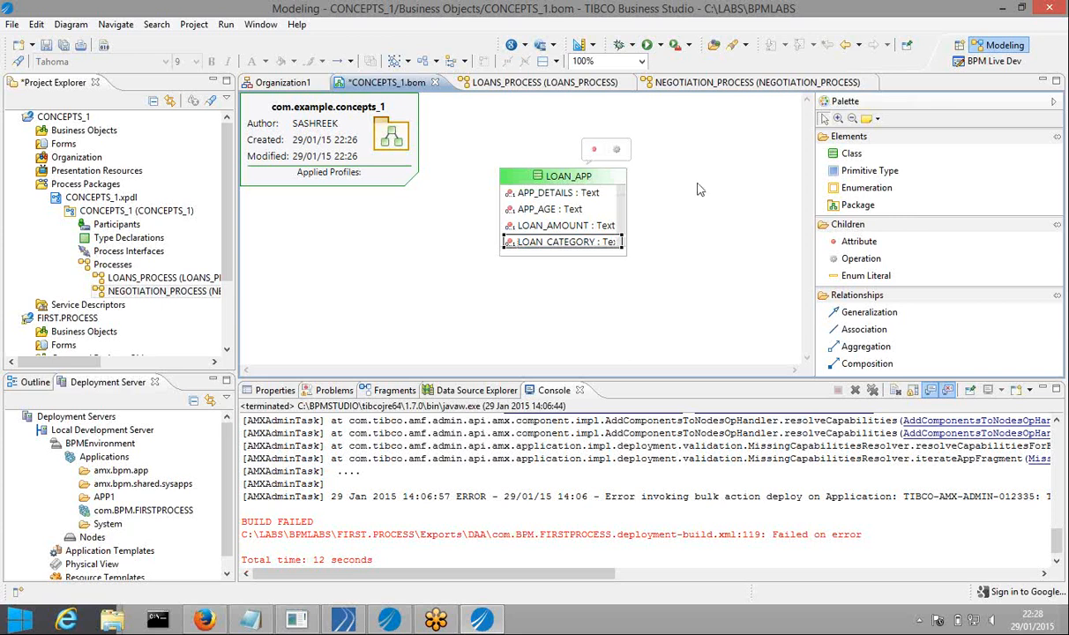
{"action": "left_click", "coordinate": [848, 152]}
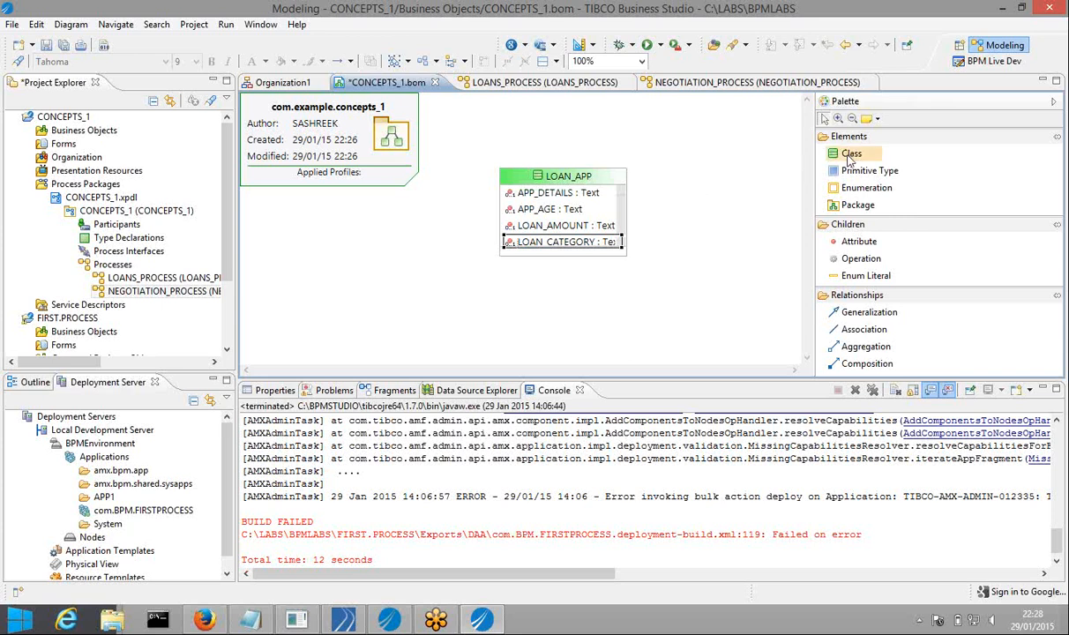
Place a new class beside LOAN_APP and enlarge the LOAN_APP box
{"action": "left_click", "coordinate": [692, 182]}
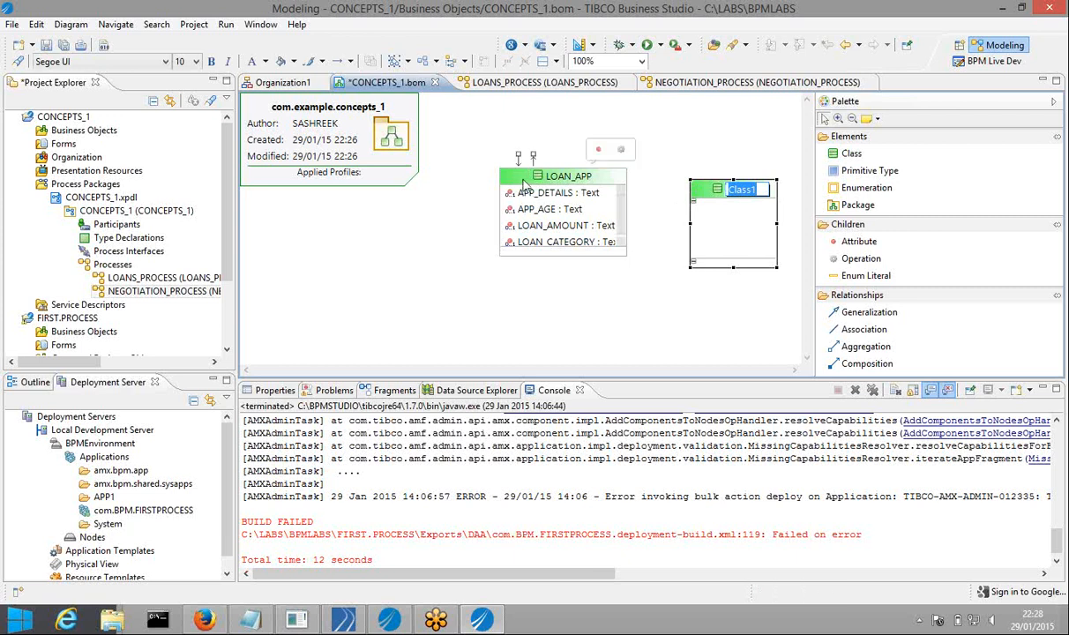
{"action": "left_click", "coordinate": [500, 173]}
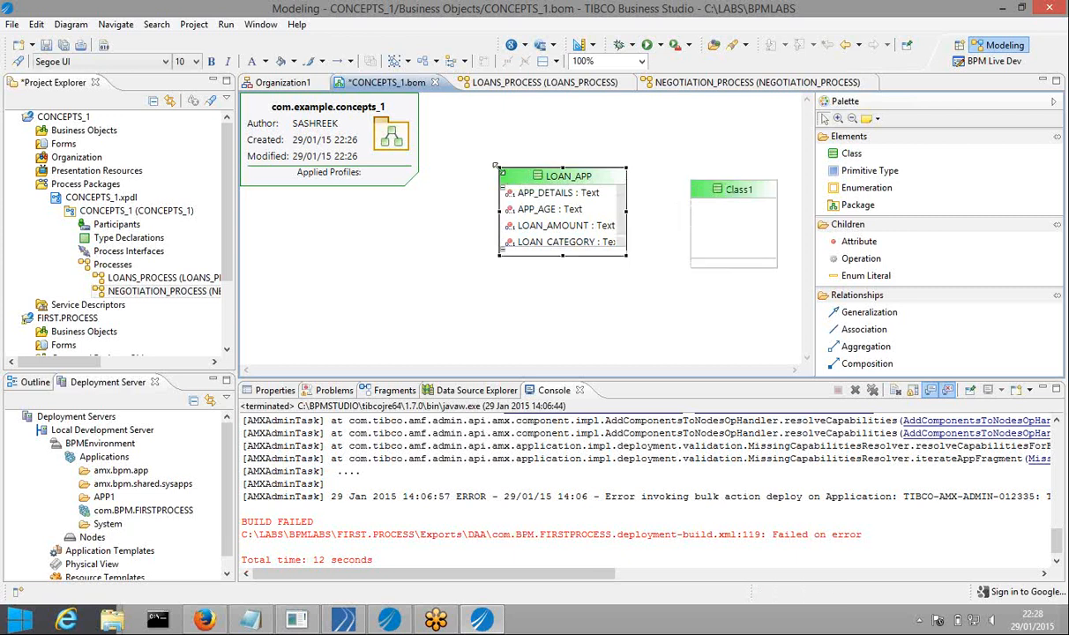
{"action": "left_click_drag", "start_coordinate": [496, 165], "coordinate": [452, 161]}
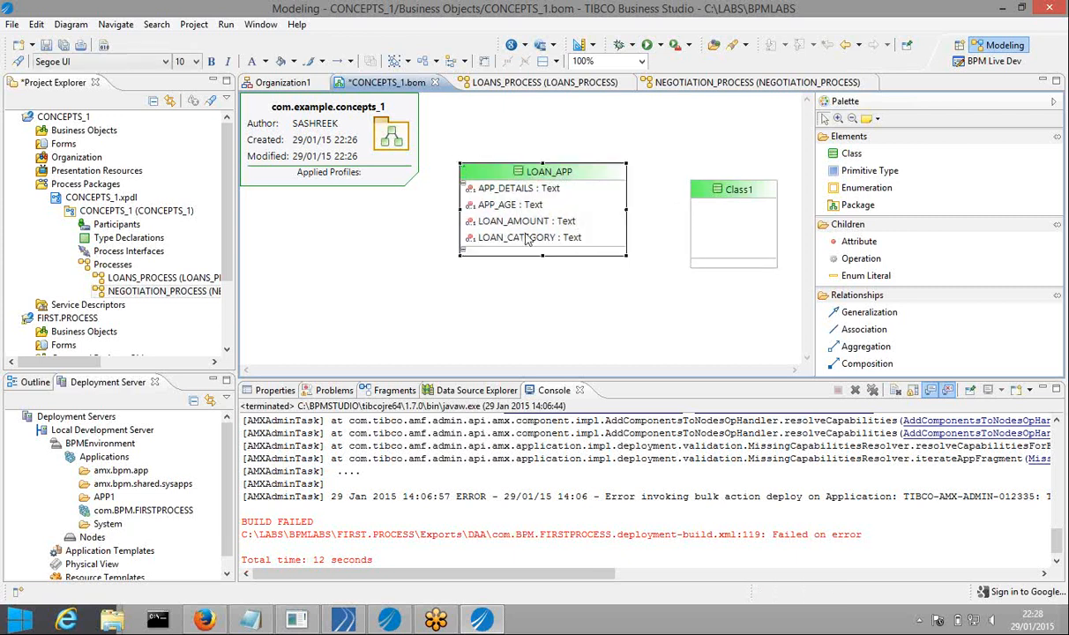
{"action": "left_click_drag", "start_coordinate": [541, 256], "coordinate": [522, 271]}
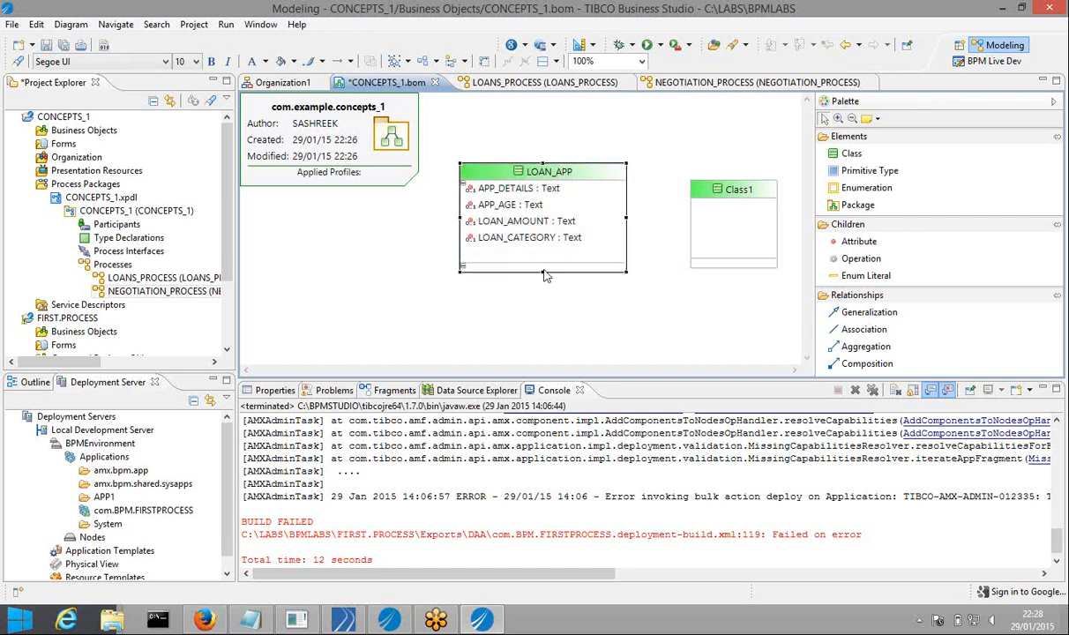
Rename Class1 to CALLBACK_DOC and give it an APP_ID attribute
{"action": "left_click", "coordinate": [697, 221]}
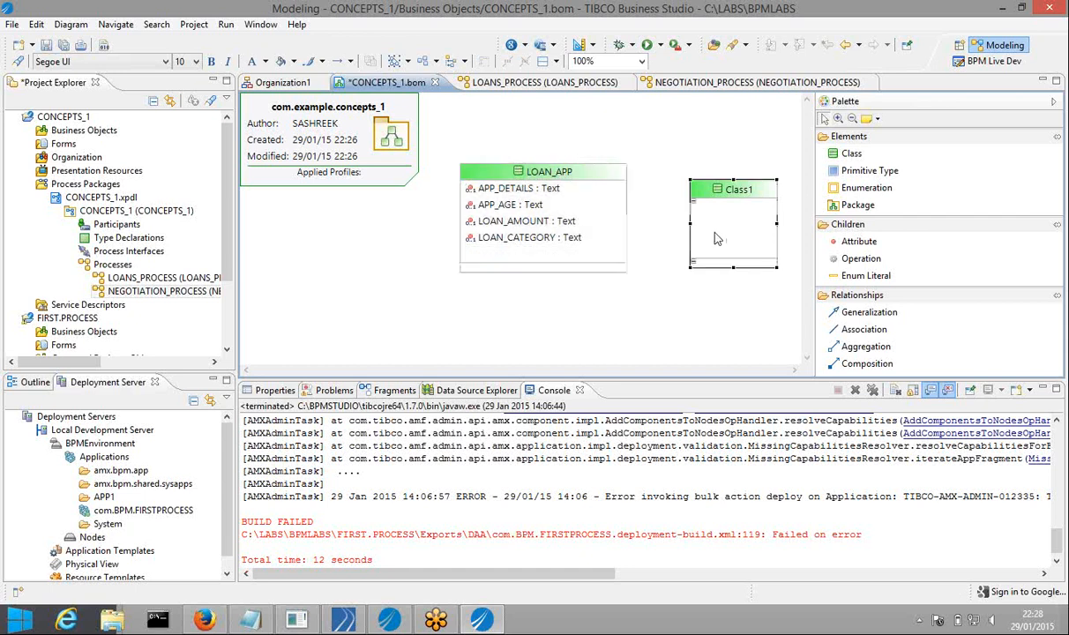
{"action": "left_click", "coordinate": [737, 190]}
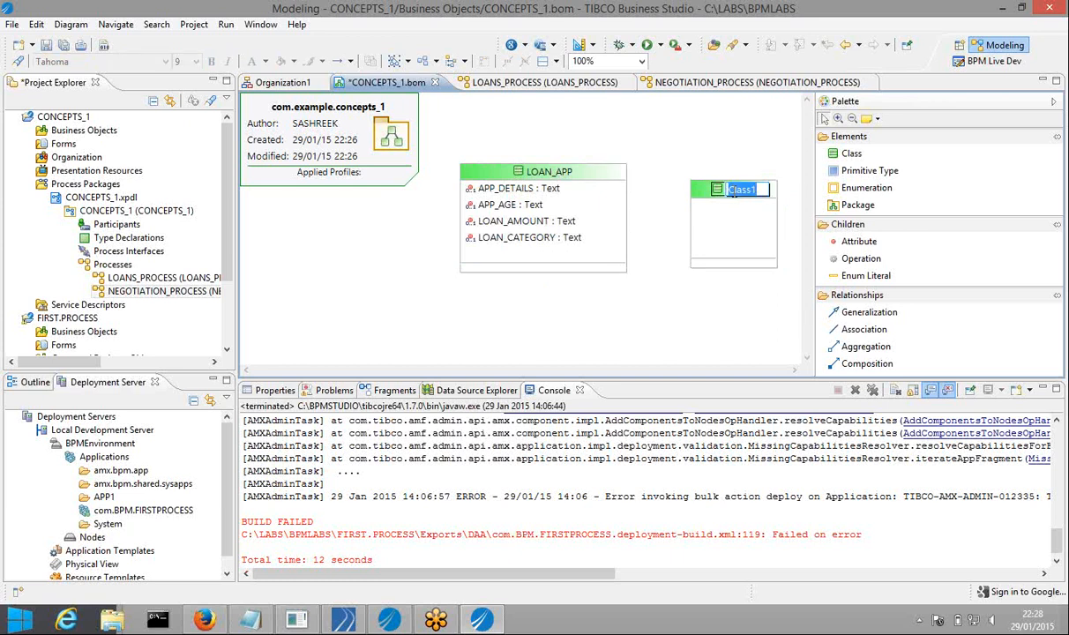
{"action": "type", "text": "CALLBACK_DOC"}
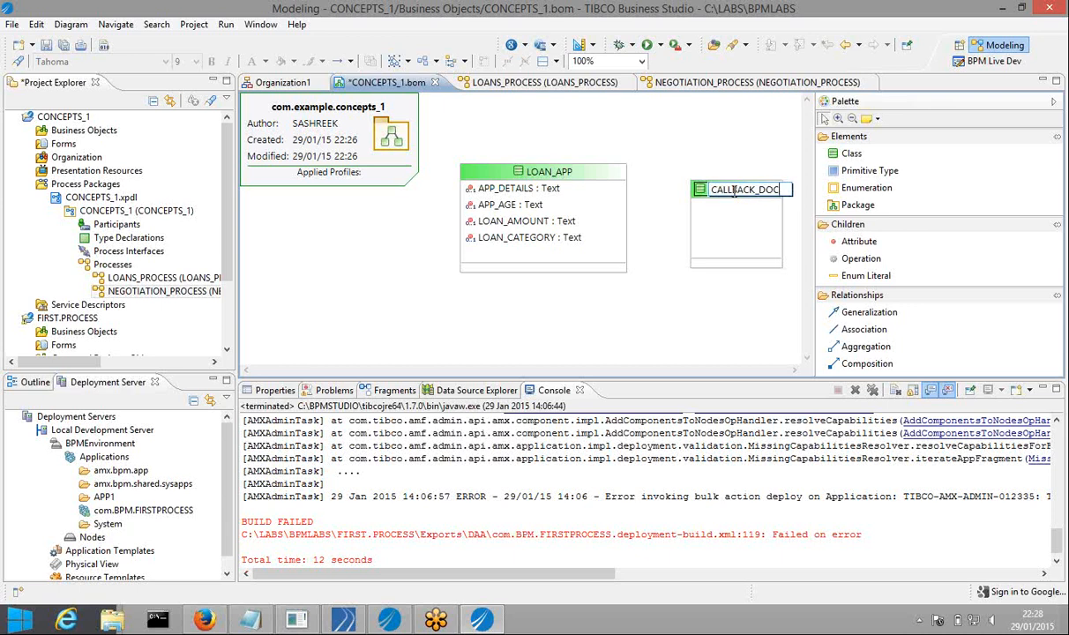
{"action": "key", "text": "Return"}
{"action": "mouse_move", "coordinate": [743, 196]}
{"action": "left_click", "coordinate": [721, 157]}
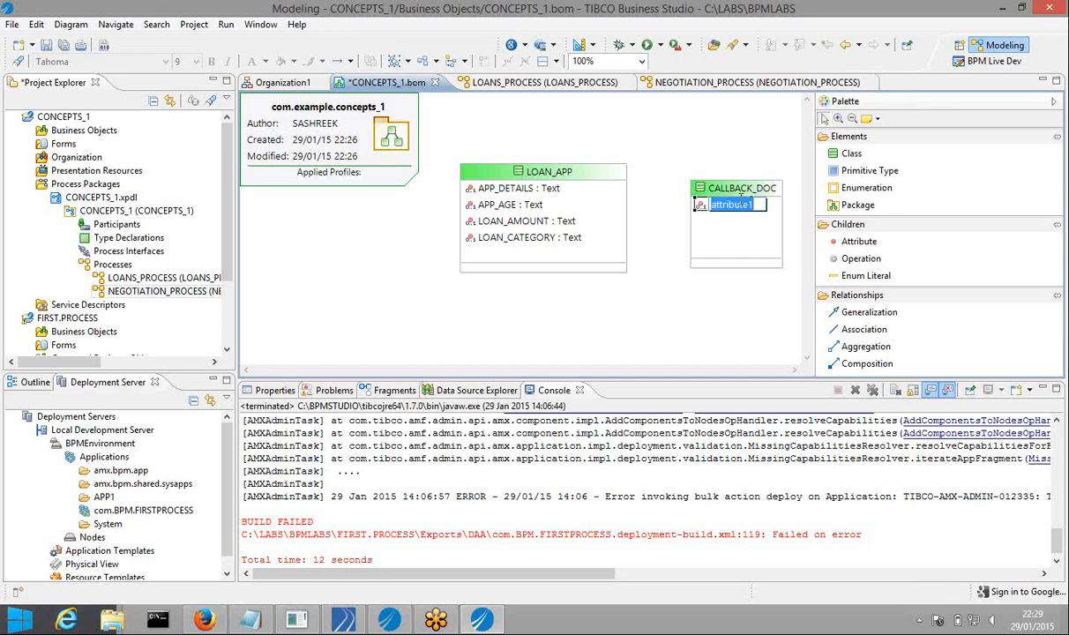
{"action": "type", "text": "APP_"}
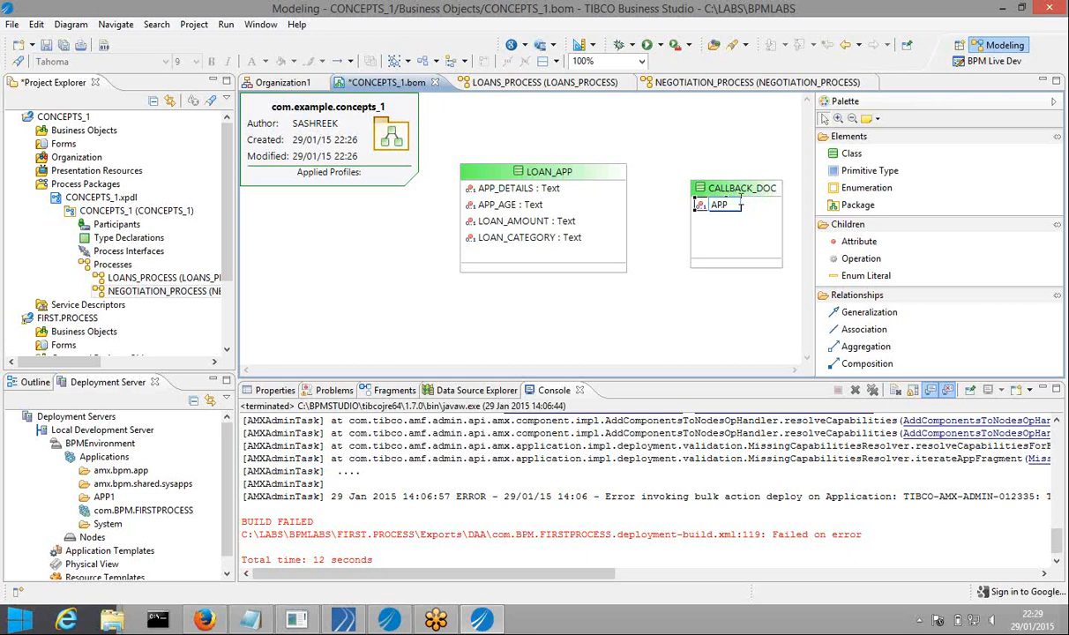
{"action": "type", "text": "ID"}
{"action": "left_click", "coordinate": [521, 173]}
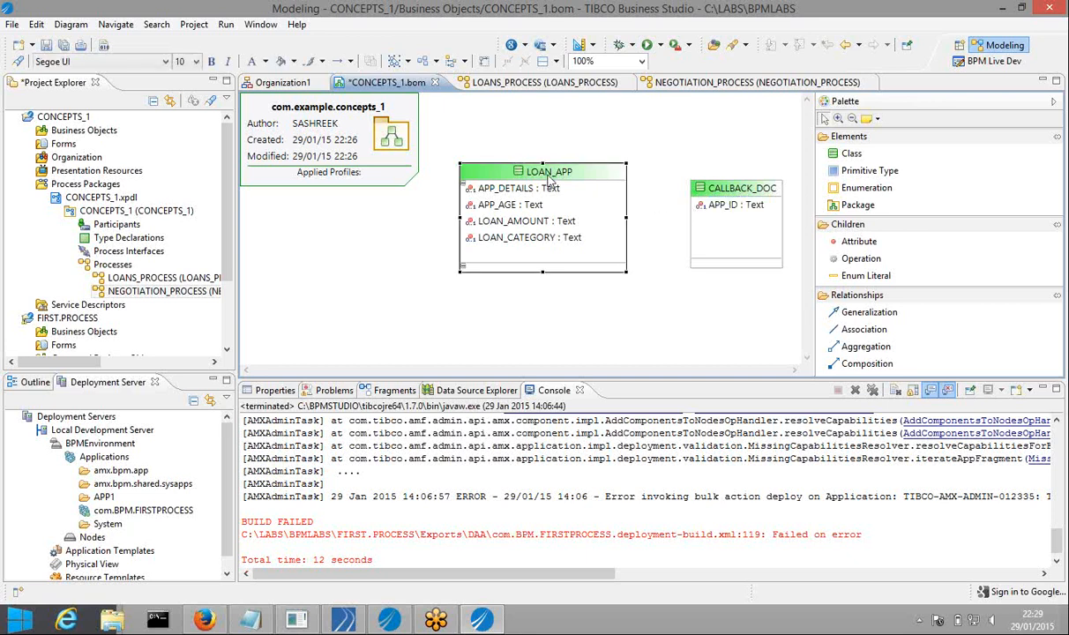
Add APP_ID to LOAN_APP and NEGOTIATION_STATUS to CALLBACK_DOC
{"action": "left_click", "coordinate": [584, 144]}
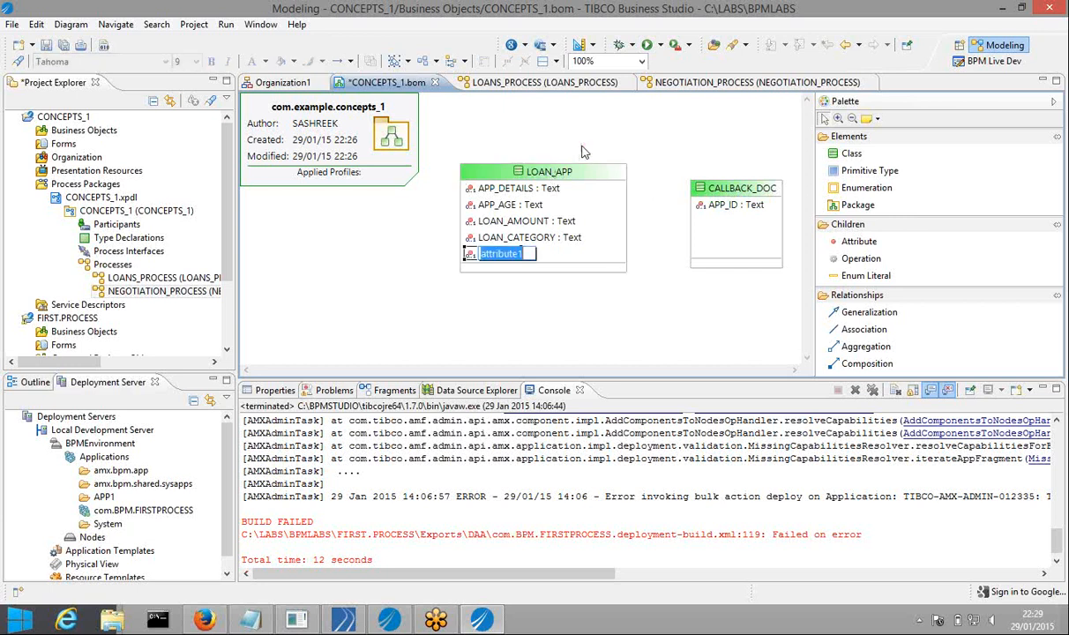
{"action": "type", "text": "APP_ID : Text"}
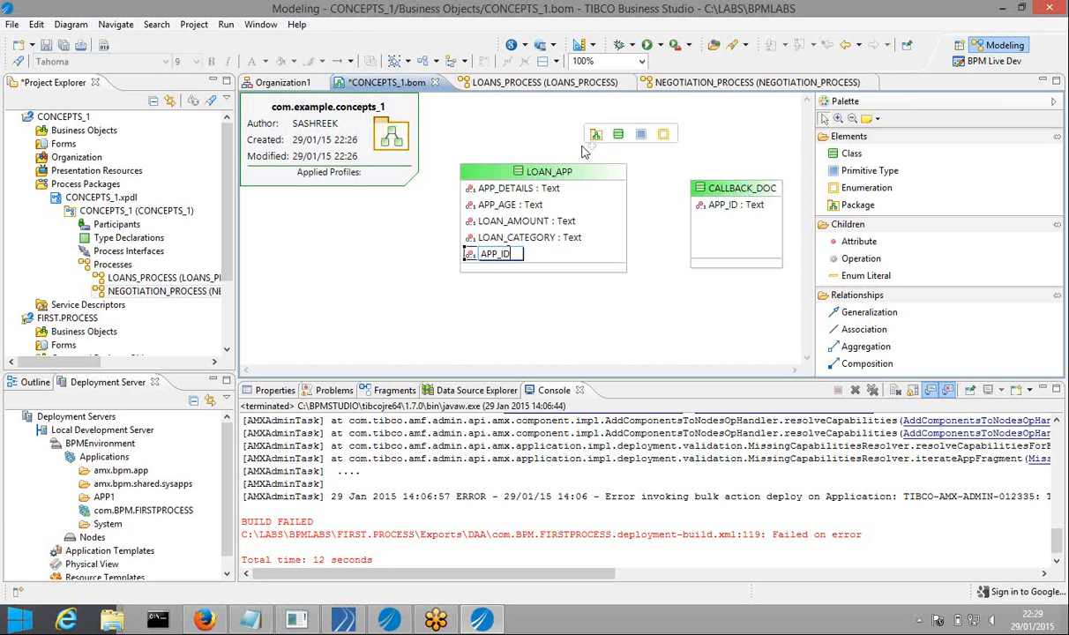
{"action": "left_click", "coordinate": [713, 188]}
{"action": "left_click", "coordinate": [764, 166]}
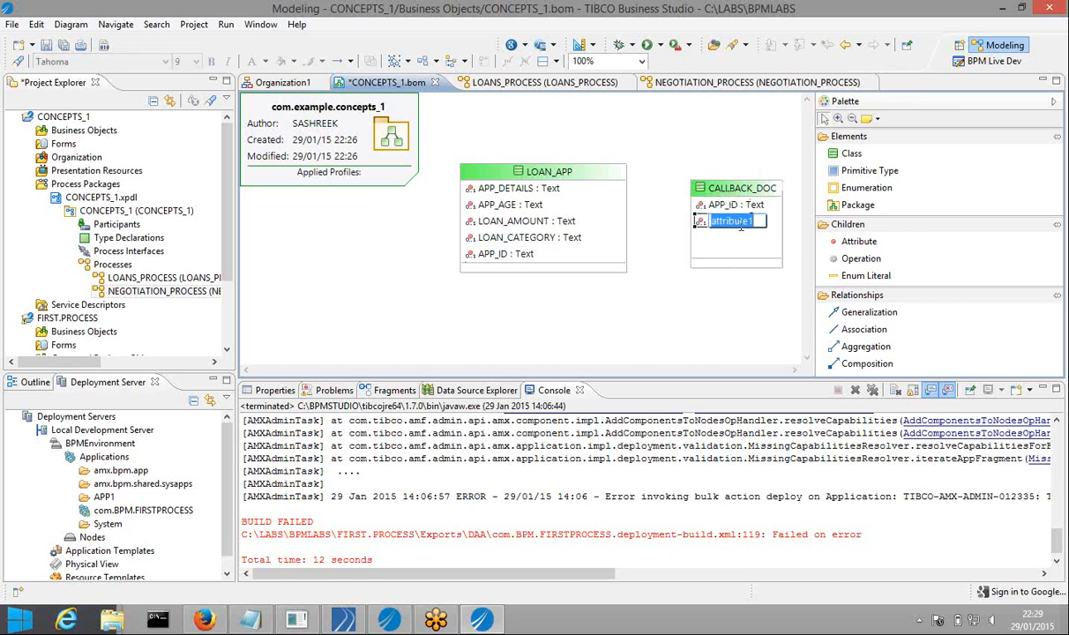
{"action": "type", "text": "N"}
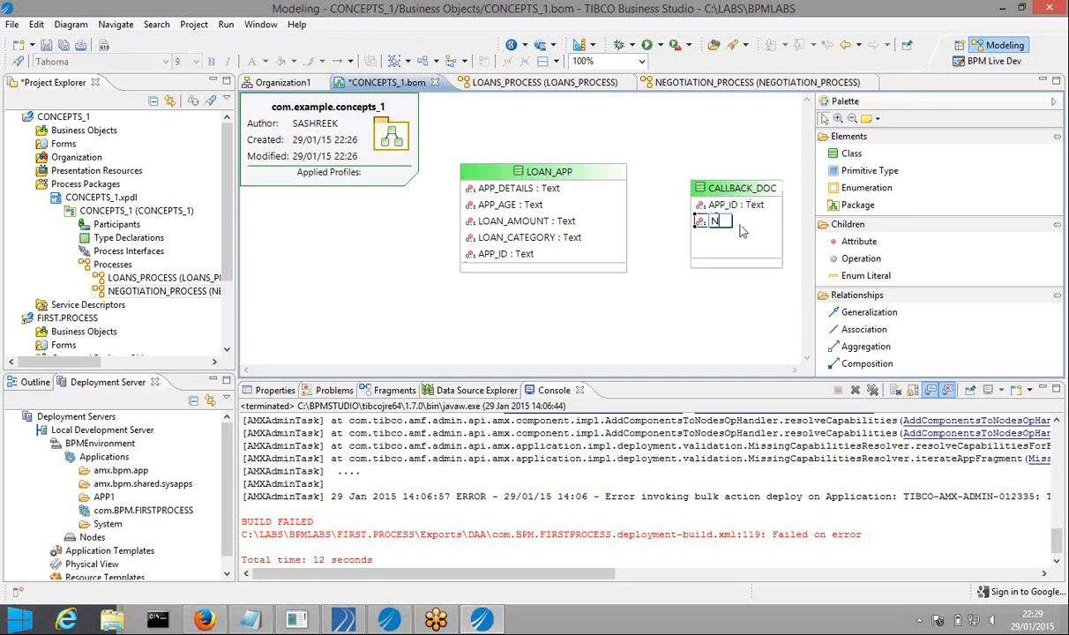
{"action": "type", "text": "EGOTIATION_S"}
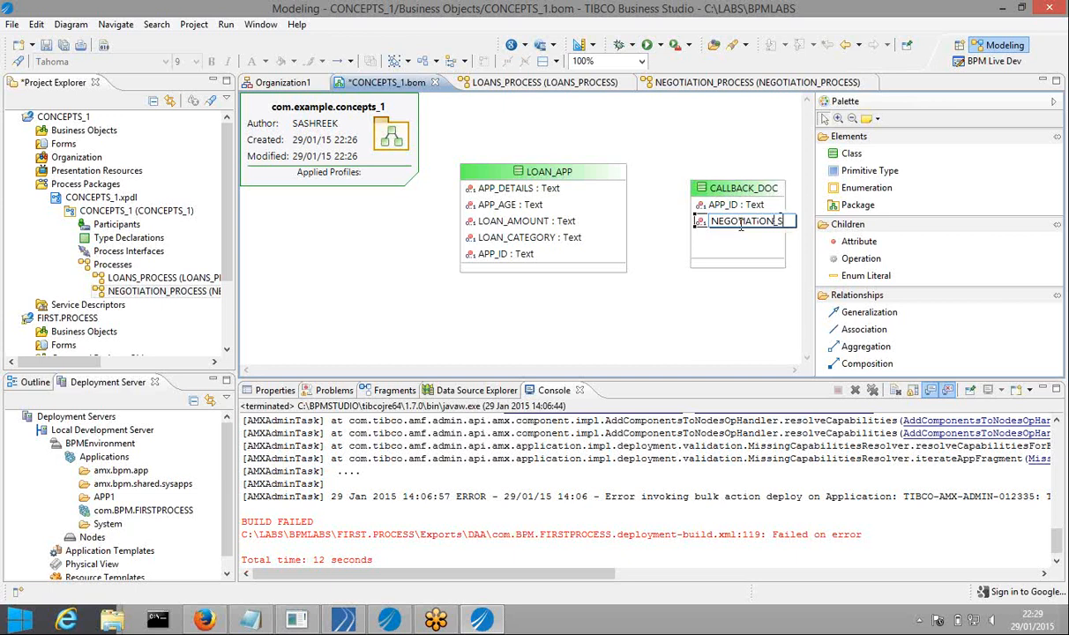
{"action": "type", "text": "TATUS"}
{"action": "key", "text": "Return"}
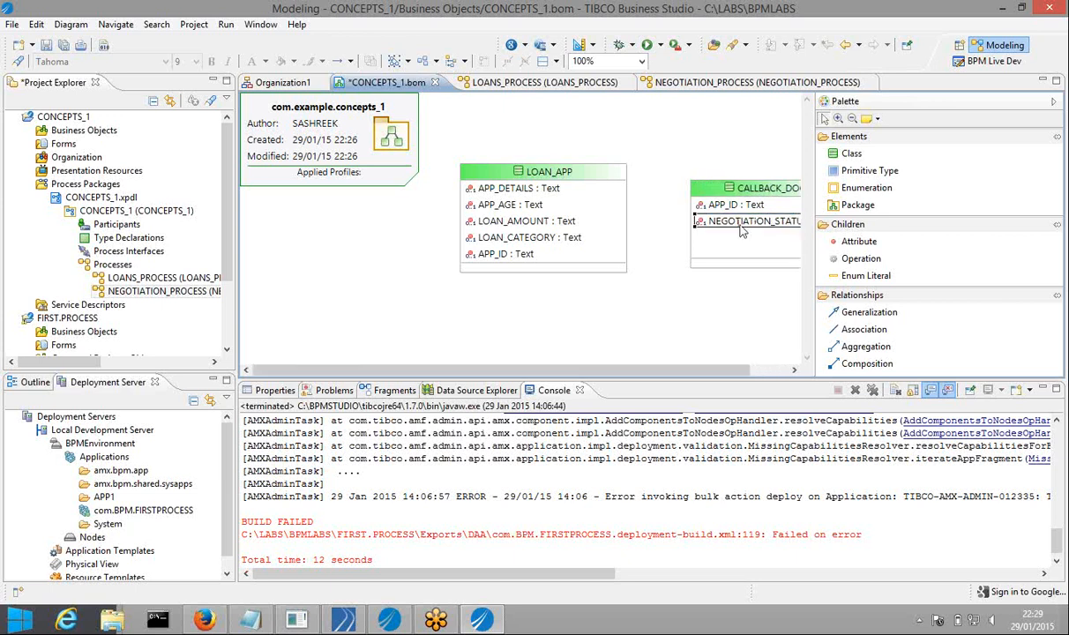
{"action": "left_click_drag", "start_coordinate": [740, 192], "coordinate": [690, 179]}
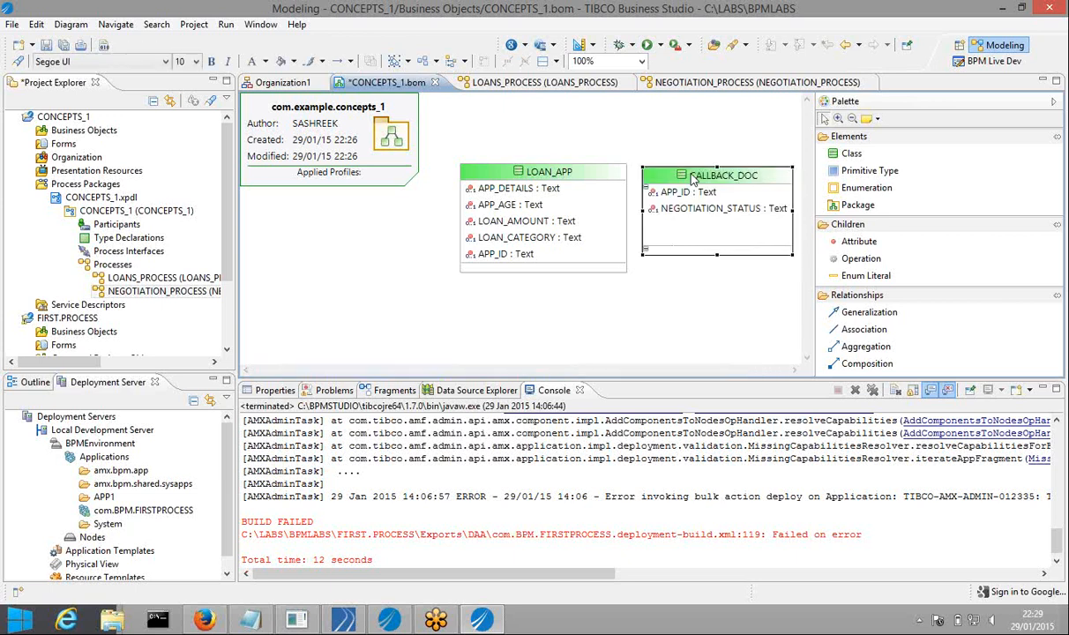
Add INITIAL_AMOUNT and FINAL_AGREED_AMOUNT attributes to CALLBACK_DOC
{"action": "left_click", "coordinate": [756, 150]}
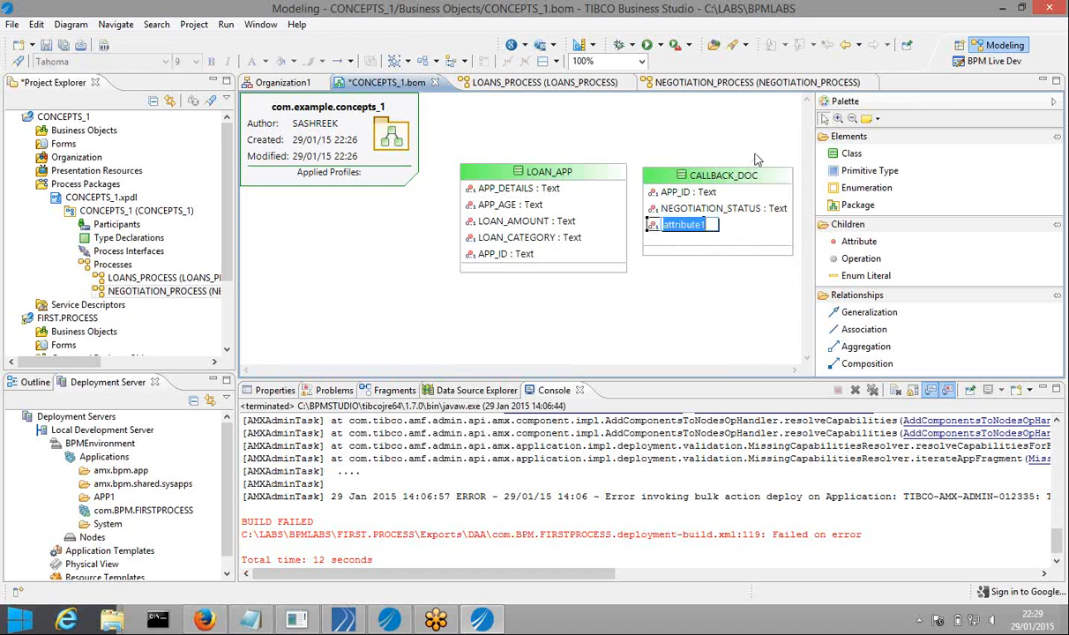
{"action": "type", "text": "IN"}
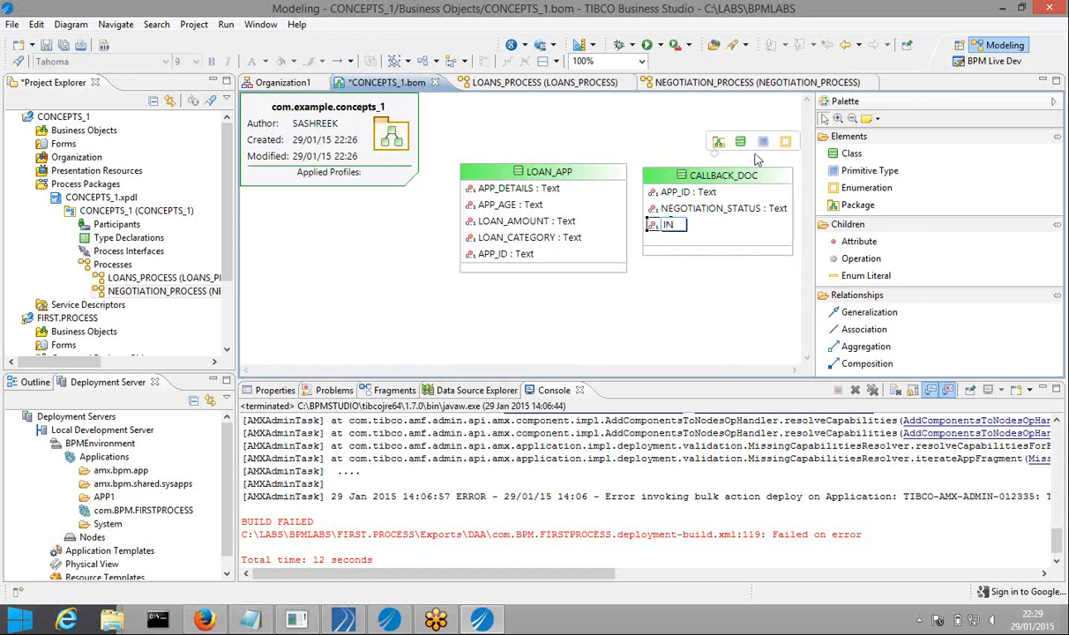
{"action": "type", "text": "ITIAL_AMOUNT"}
{"action": "left_click", "coordinate": [748, 179]}
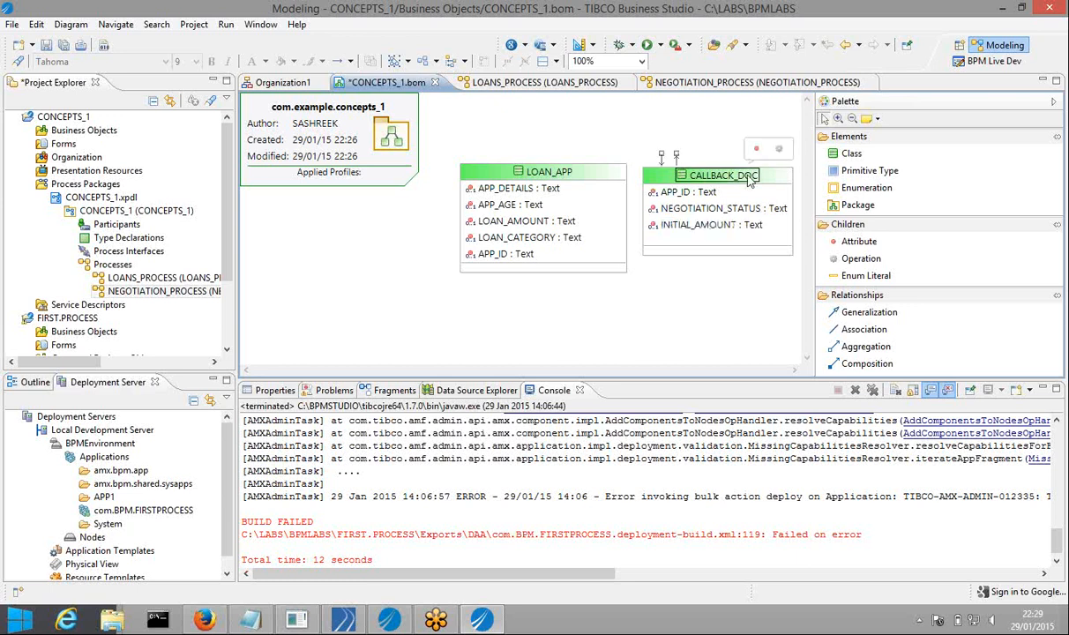
{"action": "left_click", "coordinate": [756, 150]}
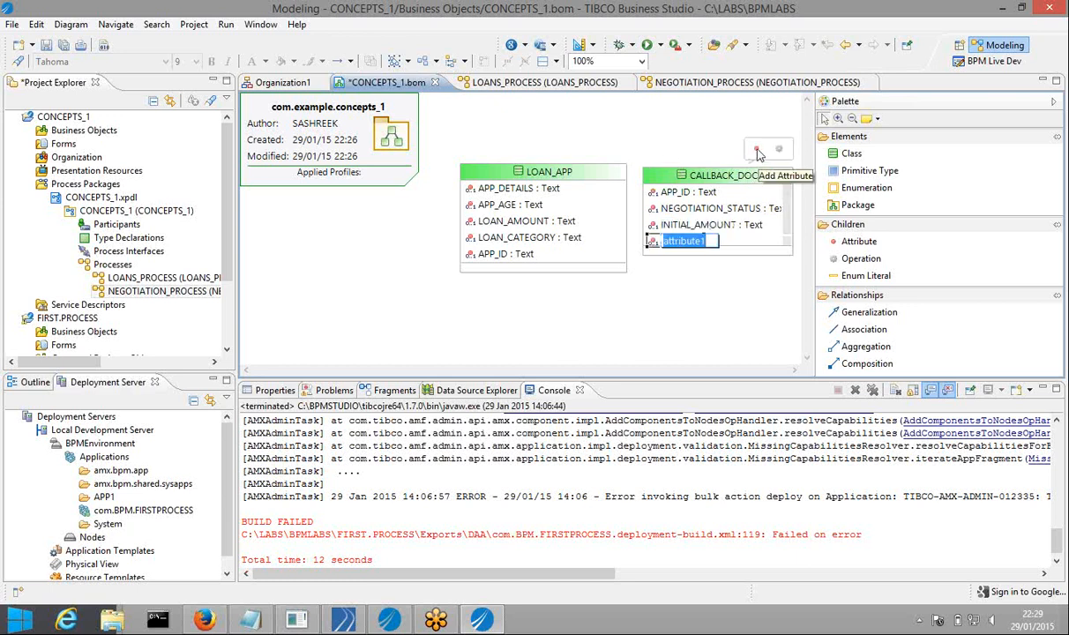
{"action": "type", "text": "FINAL_"}
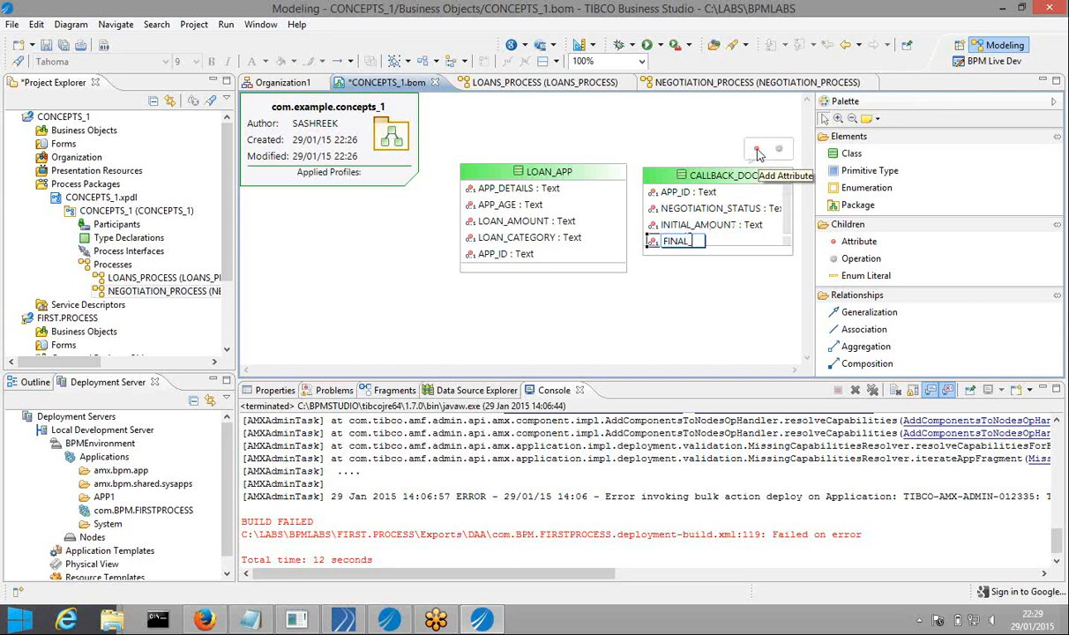
{"action": "type", "text": "AGREED_AMO"}
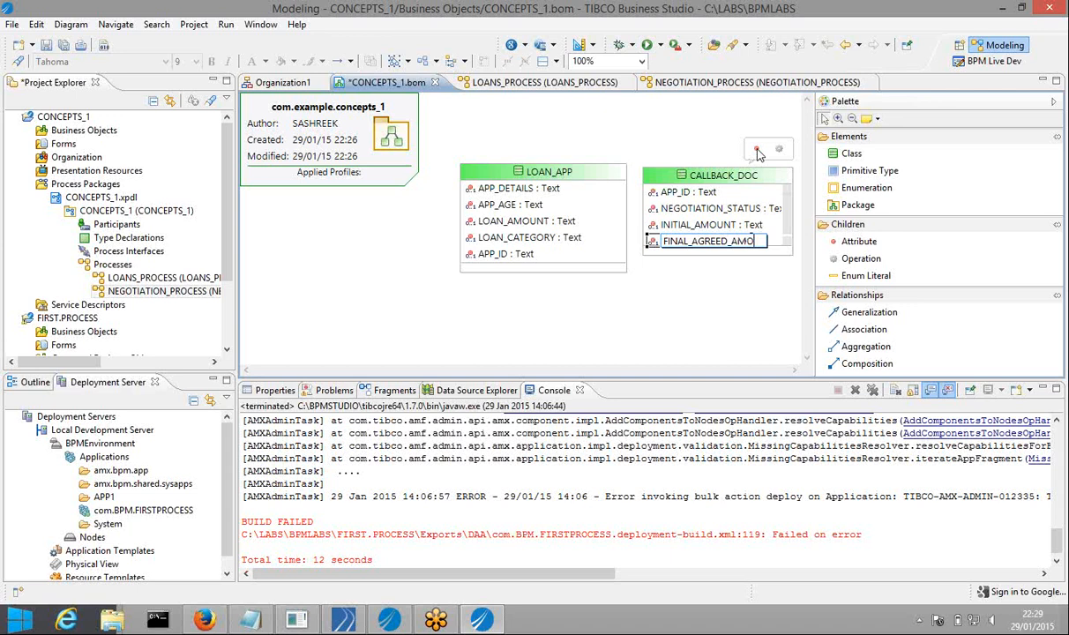
{"action": "type", "text": "UNT"}
{"action": "key", "text": "Return"}
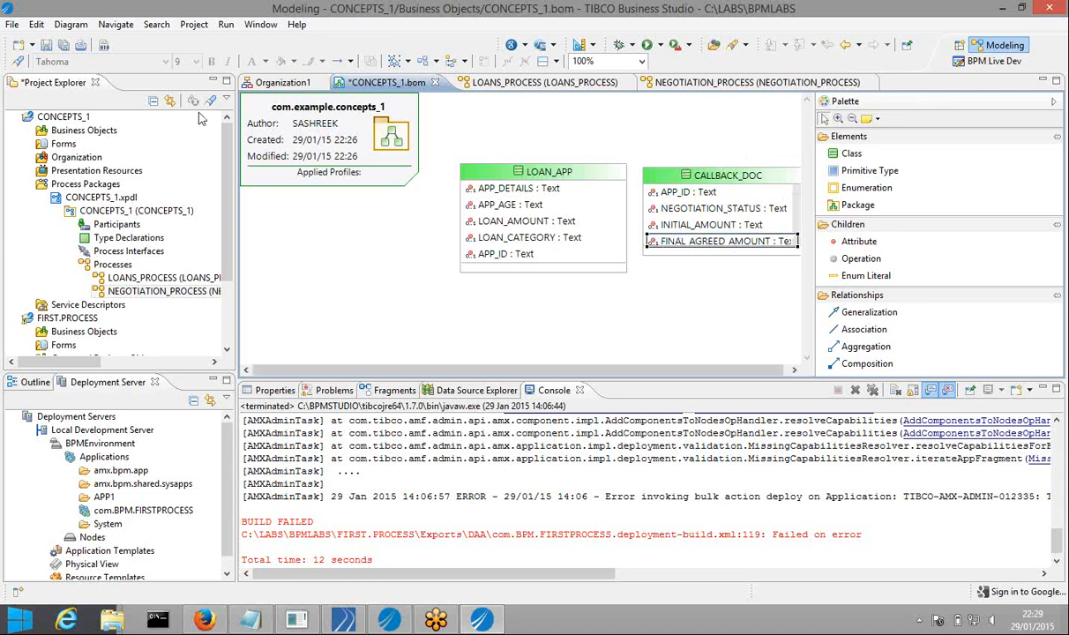
Save the business object model, widen the diagram area, and switch to NEGOTIATION_PROCESS
{"action": "left_click", "coordinate": [62, 46]}
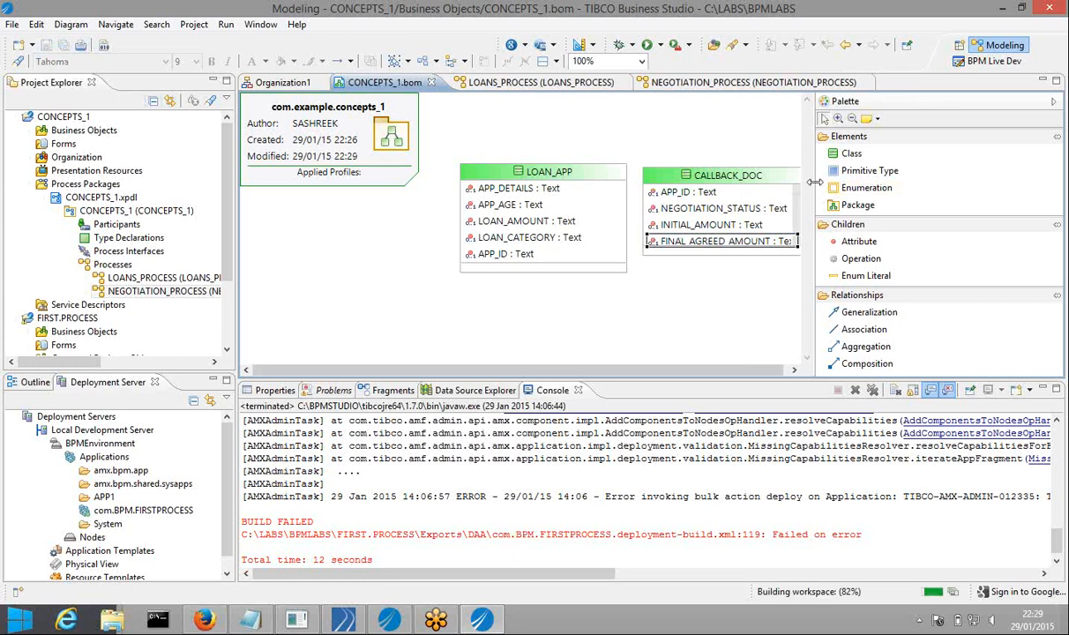
{"action": "left_click_drag", "start_coordinate": [814, 181], "coordinate": [906, 173]}
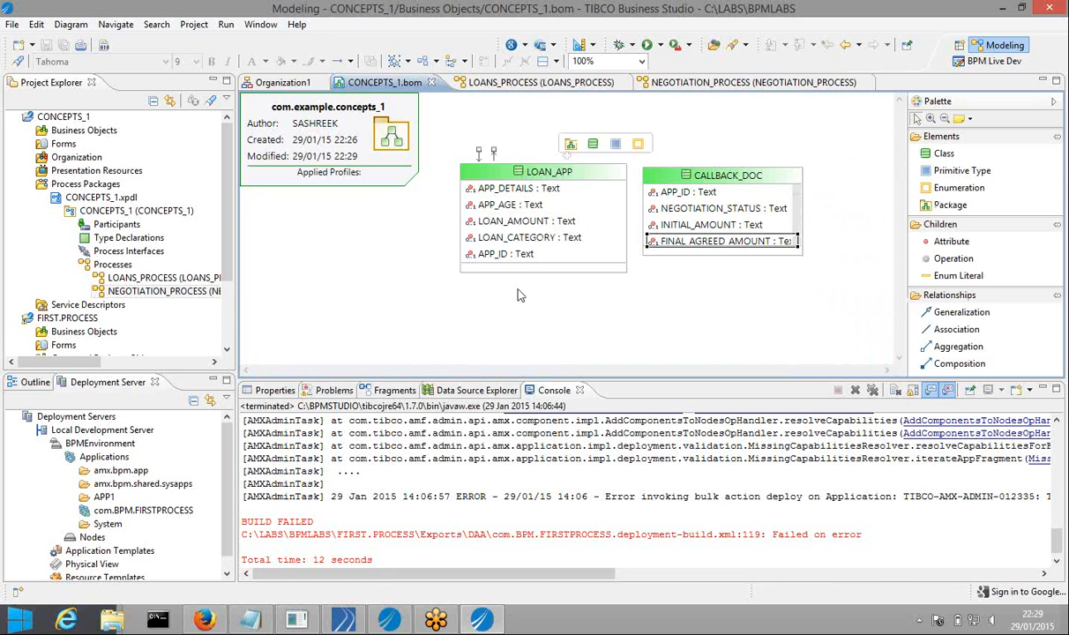
{"action": "mouse_move", "coordinate": [583, 299]}
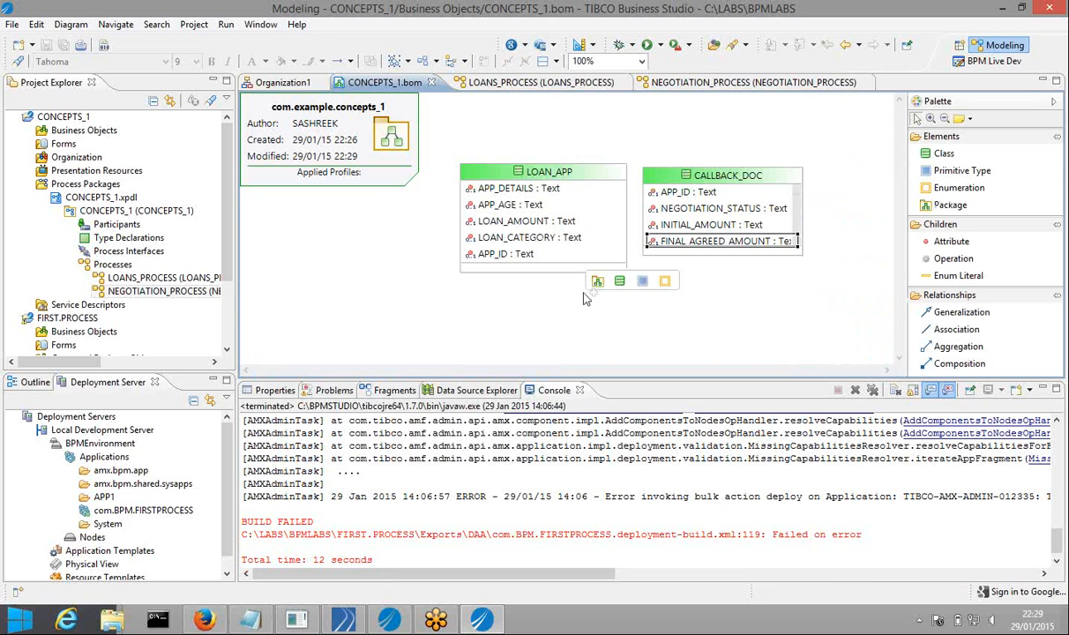
{"action": "left_click", "coordinate": [741, 82]}
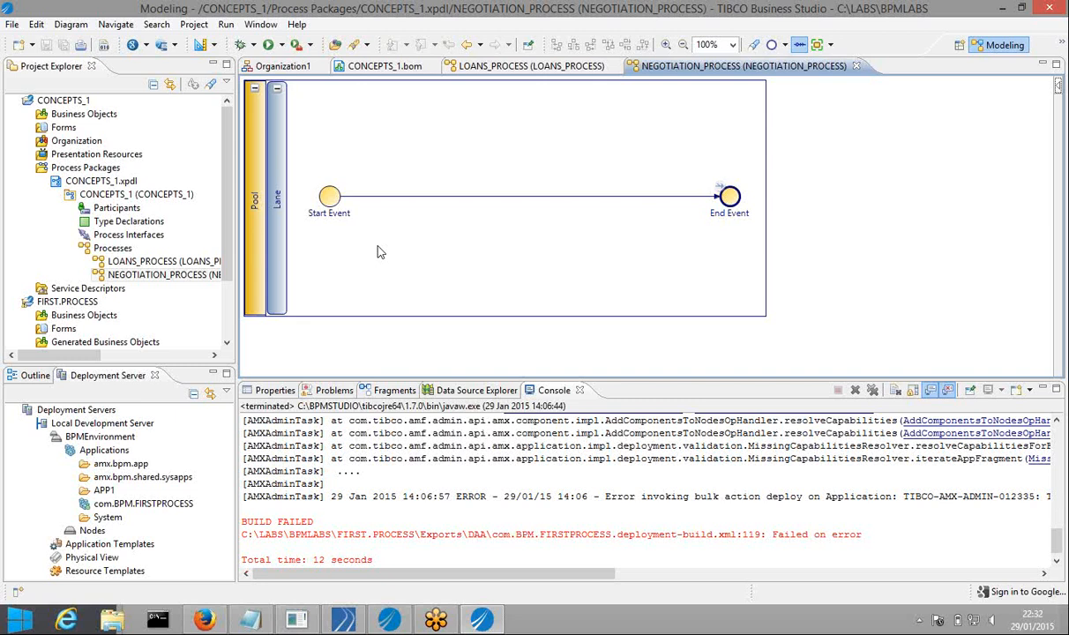
Expand LOANS_PROCESS in Project Explorer, then load google.com in a new Firefox tab
{"action": "left_click", "coordinate": [88, 272]}
{"action": "left_click", "coordinate": [86, 262]}
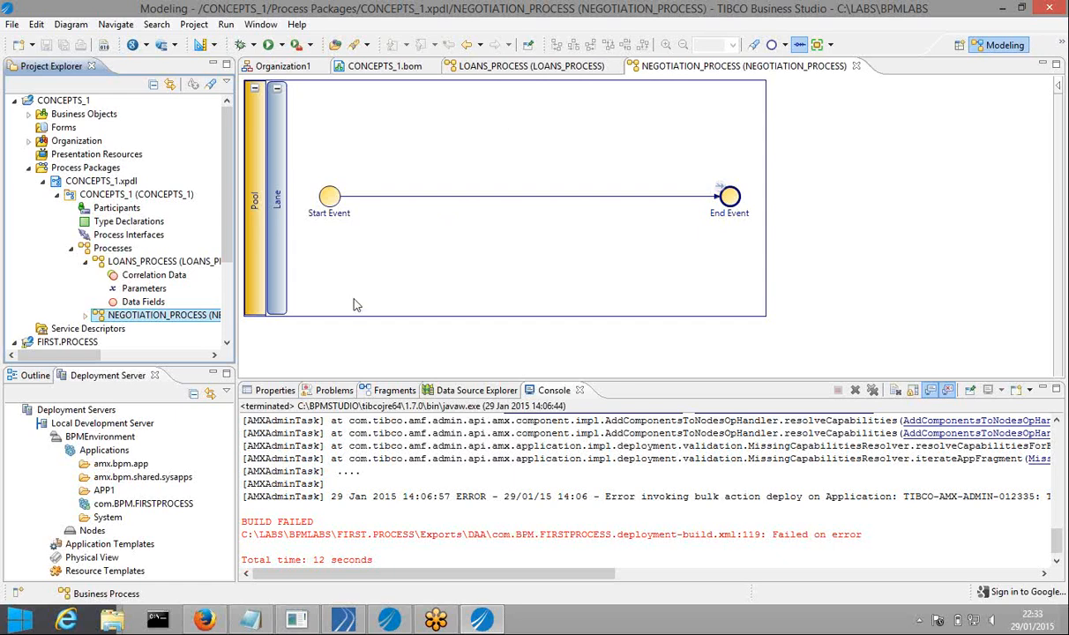
{"action": "left_click", "coordinate": [204, 617]}
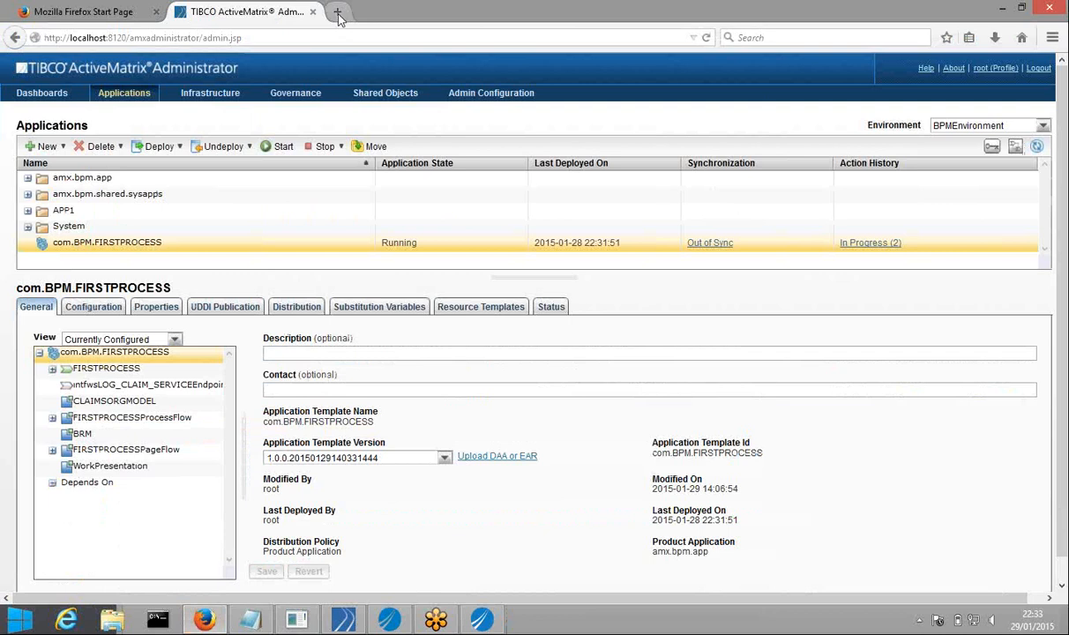
{"action": "left_click", "coordinate": [336, 12]}
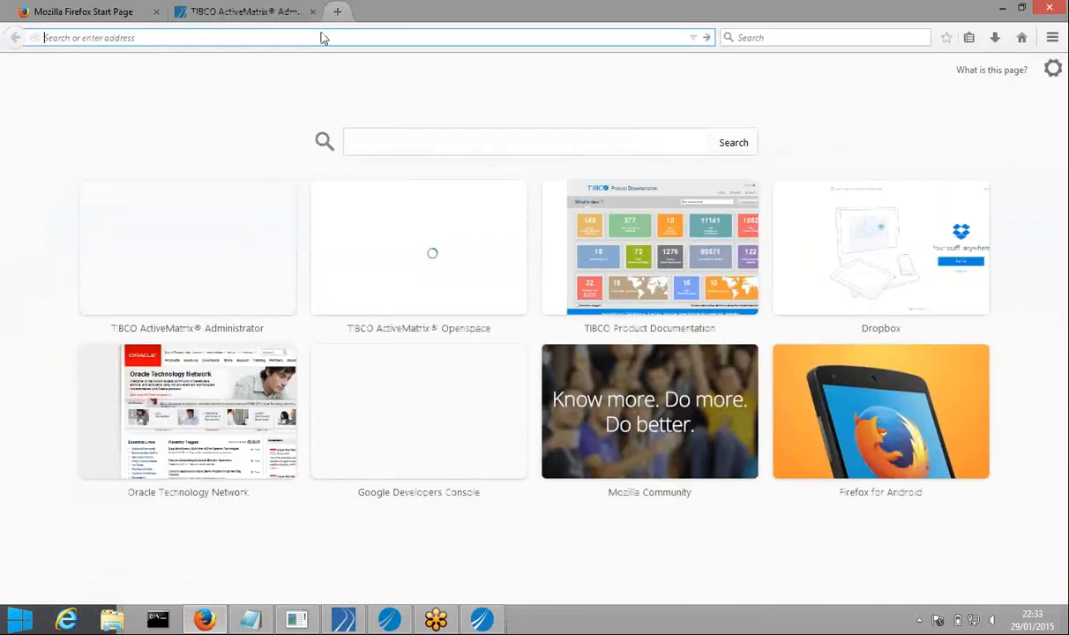
{"action": "type", "text": "gle.com/"}
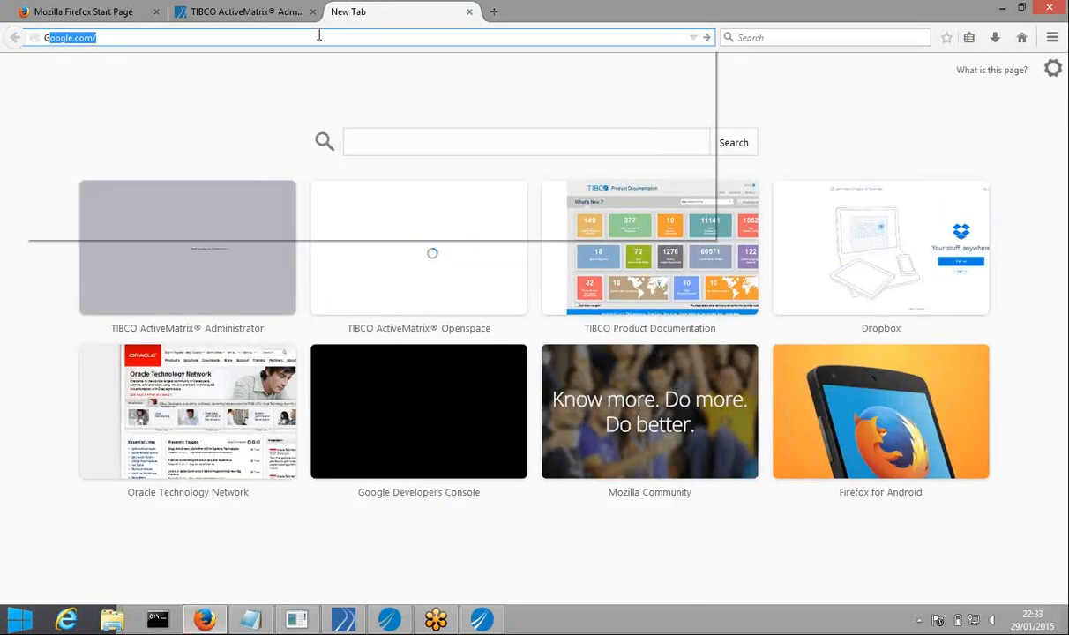
{"action": "key", "text": "Return"}
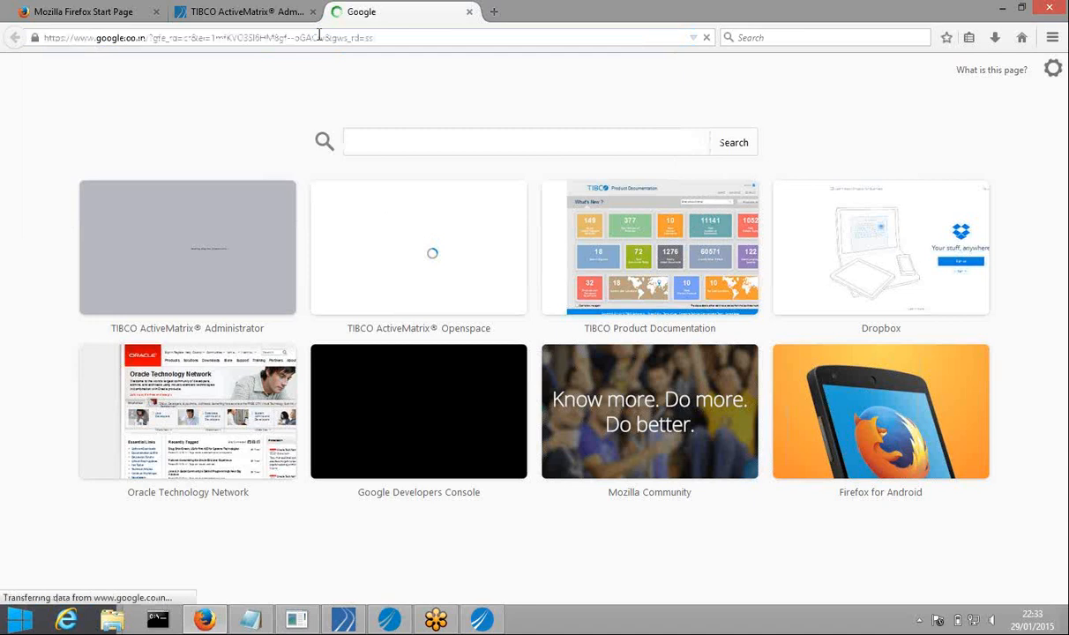
Search Google for 'online whiteboard' and go to the A Web Whiteboard result
{"action": "type", "text": "ON"}
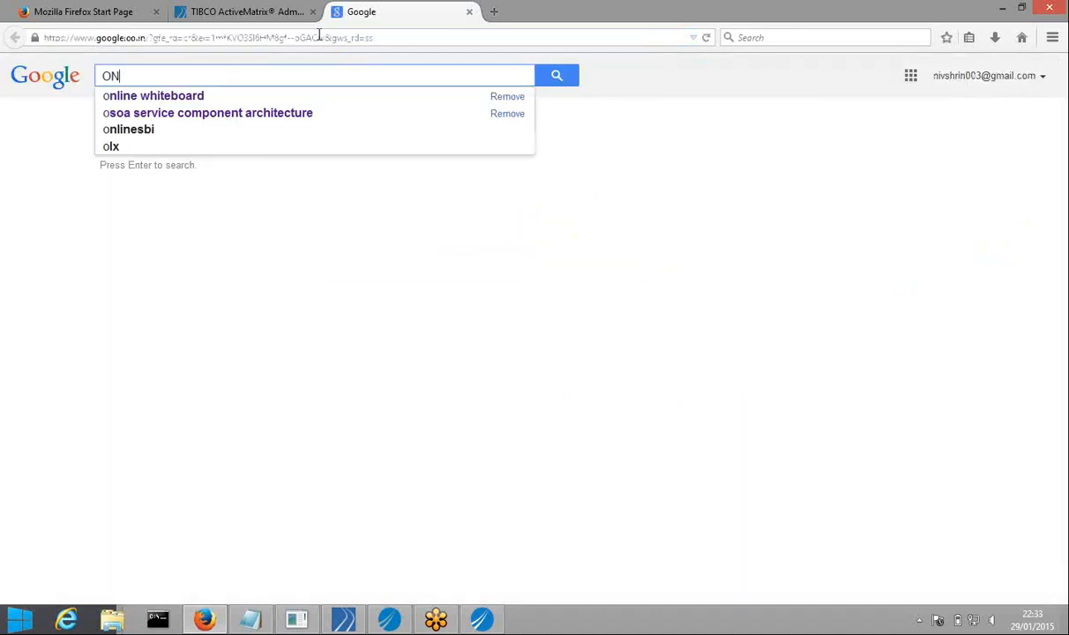
{"action": "type", "text": "LINE"}
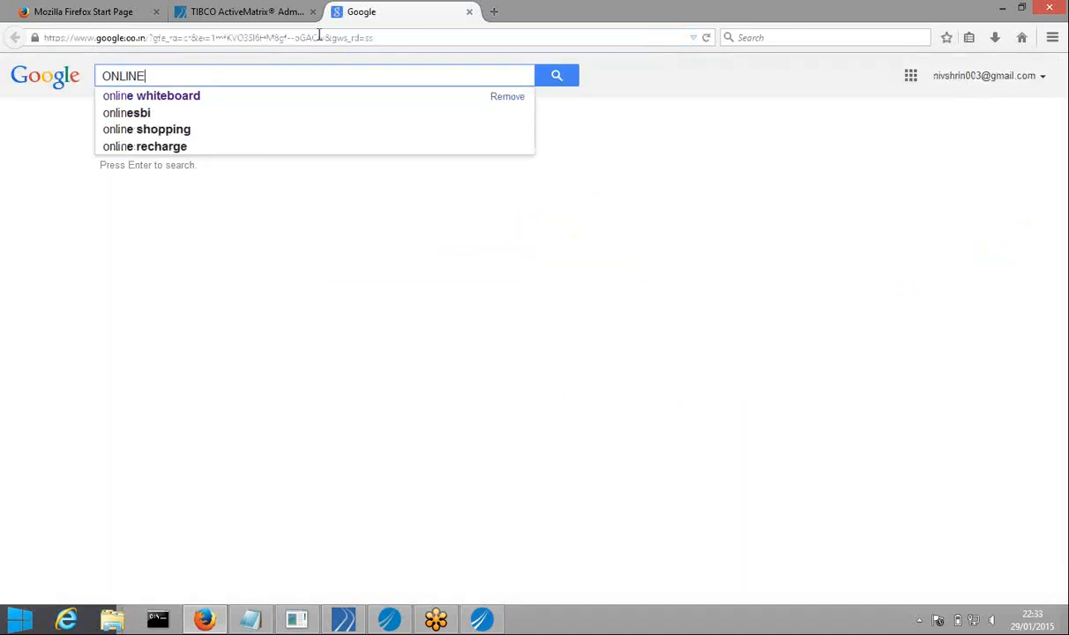
{"action": "key", "text": "Down"}
{"action": "key", "text": "Return"}
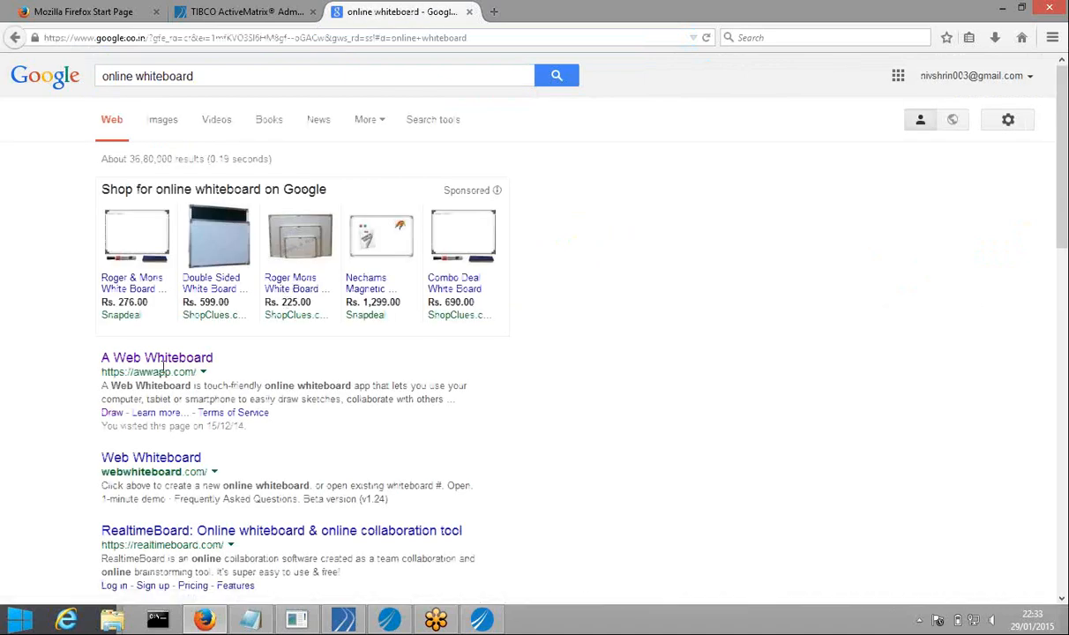
{"action": "left_click", "coordinate": [163, 368]}
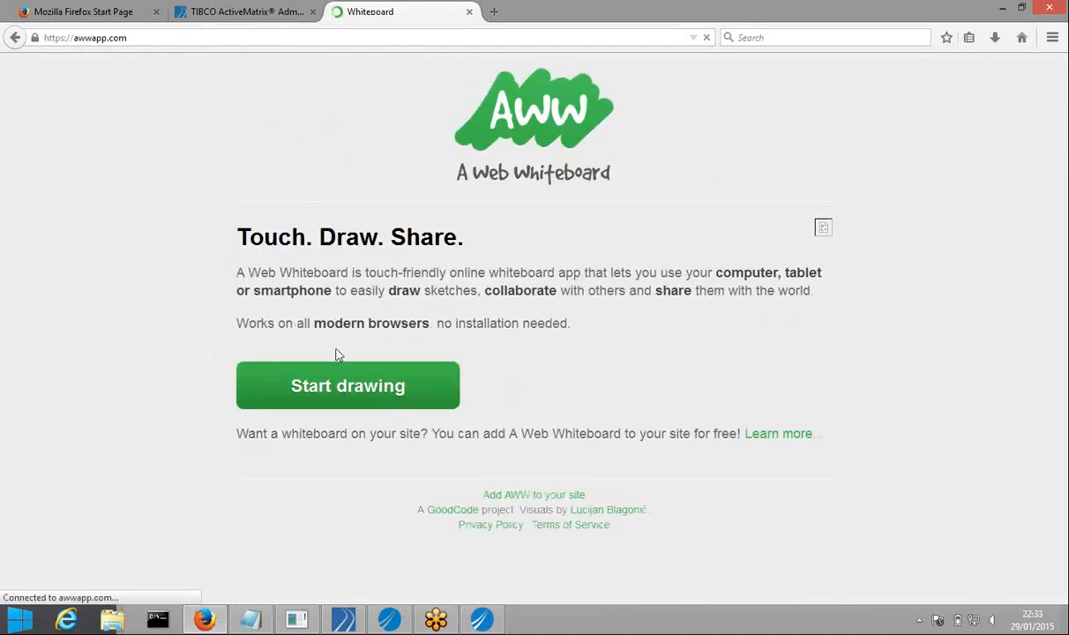
Start a new whiteboard, draw the left rectangle's outline, and bring up the page inspector
{"action": "left_click", "coordinate": [349, 418]}
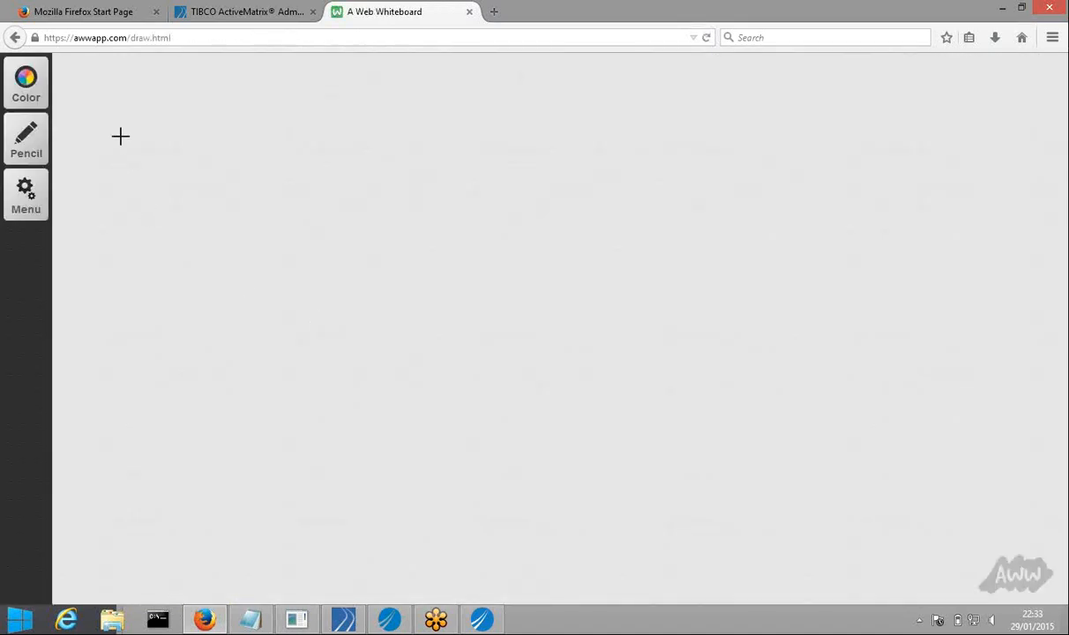
{"action": "left_click_drag", "start_coordinate": [120, 135], "coordinate": [115, 402]}
{"action": "right_click", "coordinate": [116, 136]}
{"action": "left_click", "coordinate": [195, 201]}
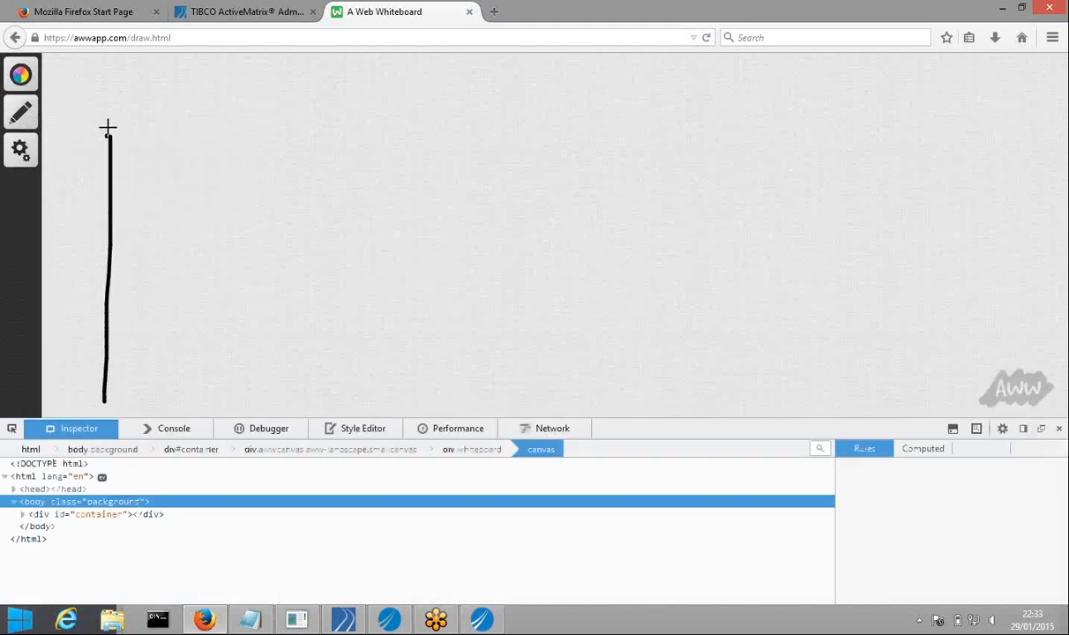
{"action": "mouse_move", "coordinate": [108, 127]}
{"action": "left_mouse_down"}
{"action": "mouse_move", "coordinate": [158, 136]}
{"action": "mouse_move", "coordinate": [158, 253]}
{"action": "mouse_move", "coordinate": [141, 368]}
{"action": "mouse_move", "coordinate": [105, 375]}
{"action": "left_mouse_up"}
{"action": "right_click", "coordinate": [105, 376]}
{"action": "left_click", "coordinate": [388, 136]}
Draw a second tall rectangle and label the boxes w and G
{"action": "mouse_move", "coordinate": [392, 136]}
{"action": "left_mouse_down"}
{"action": "mouse_move", "coordinate": [398, 291]}
{"action": "mouse_move", "coordinate": [386, 375]}
{"action": "mouse_move", "coordinate": [416, 143]}
{"action": "mouse_move", "coordinate": [463, 158]}
{"action": "mouse_move", "coordinate": [470, 298]}
{"action": "left_mouse_up"}
{"action": "left_click_drag", "start_coordinate": [455, 354], "coordinate": [399, 392]}
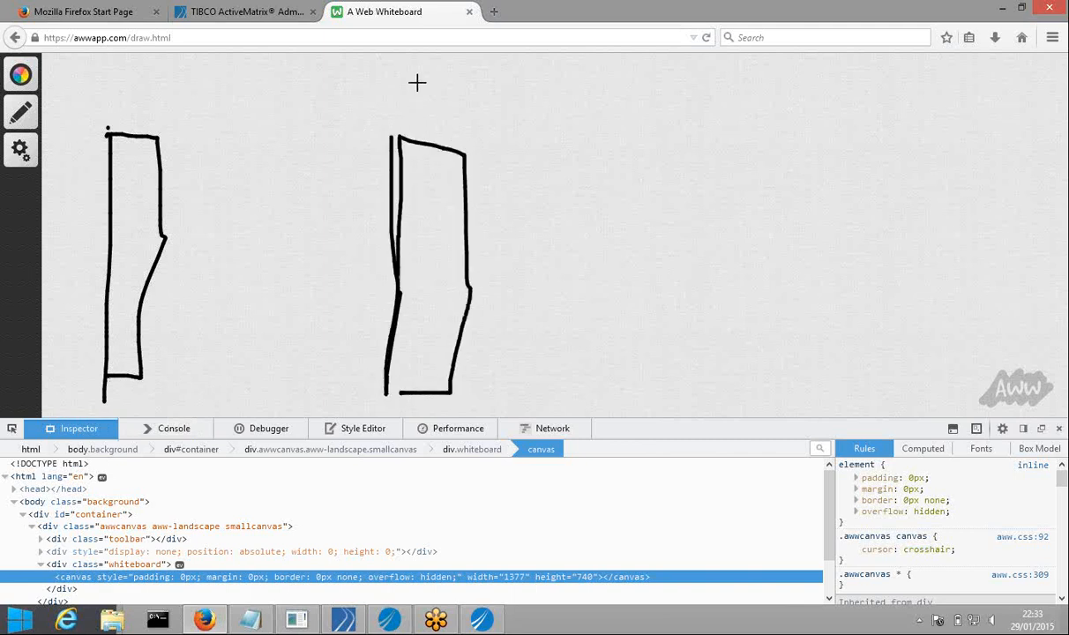
{"action": "left_click_drag", "start_coordinate": [416, 85], "coordinate": [449, 79]}
{"action": "mouse_move", "coordinate": [112, 81]}
{"action": "left_mouse_down"}
{"action": "mouse_move", "coordinate": [95, 91]}
{"action": "mouse_move", "coordinate": [112, 103]}
{"action": "mouse_move", "coordinate": [108, 114]}
{"action": "left_mouse_up"}
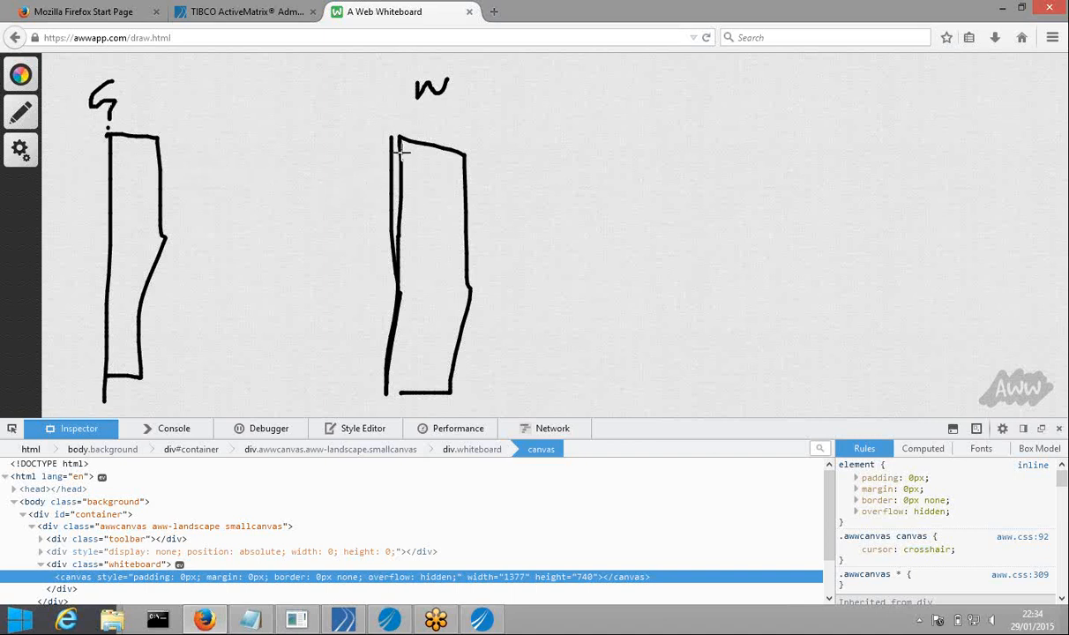
Add a wedge with a P label and interior strokes to the right rectangle
{"action": "mouse_move", "coordinate": [393, 152]}
{"action": "left_mouse_down"}
{"action": "mouse_move", "coordinate": [348, 170]}
{"action": "mouse_move", "coordinate": [399, 183]}
{"action": "left_mouse_up"}
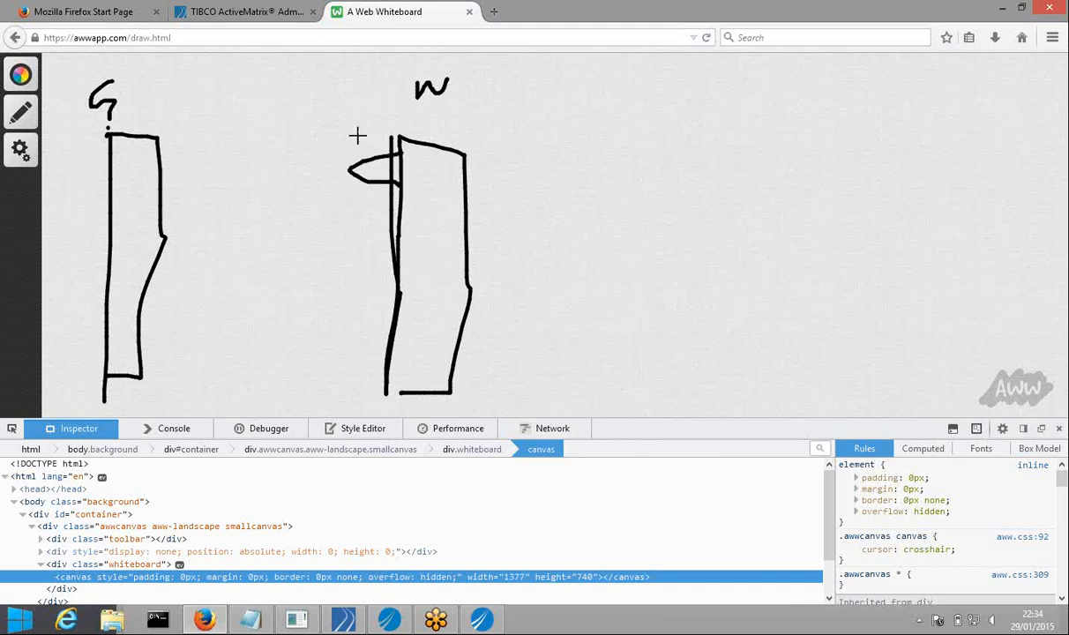
{"action": "mouse_move", "coordinate": [350, 118]}
{"action": "left_mouse_down"}
{"action": "mouse_move", "coordinate": [351, 139]}
{"action": "mouse_move", "coordinate": [352, 106]}
{"action": "mouse_move", "coordinate": [364, 126]}
{"action": "left_mouse_up"}
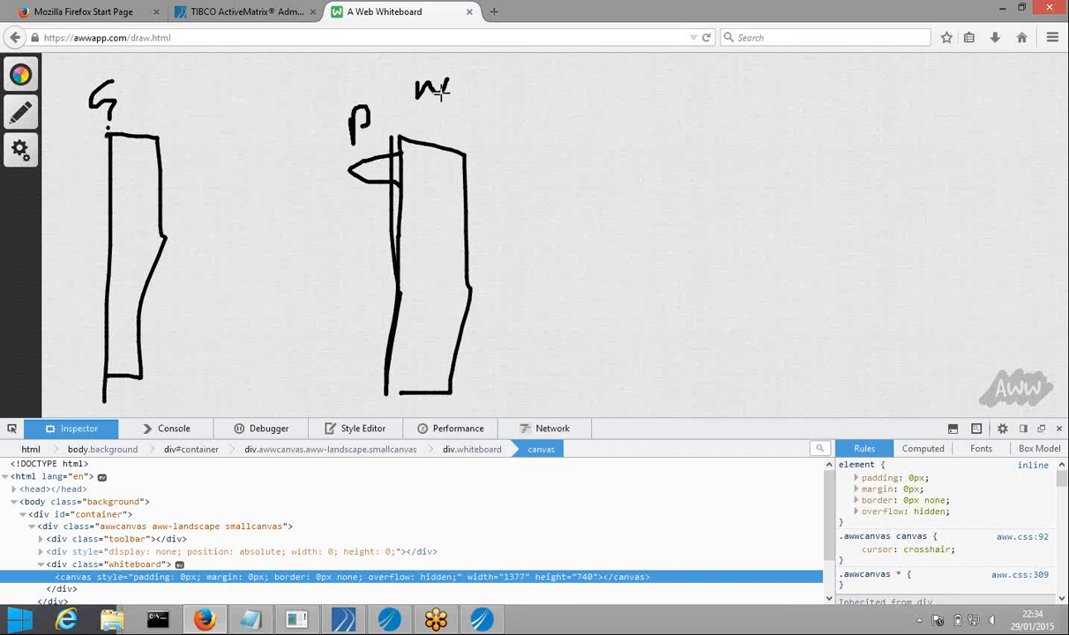
{"action": "left_click_drag", "start_coordinate": [434, 185], "coordinate": [431, 289]}
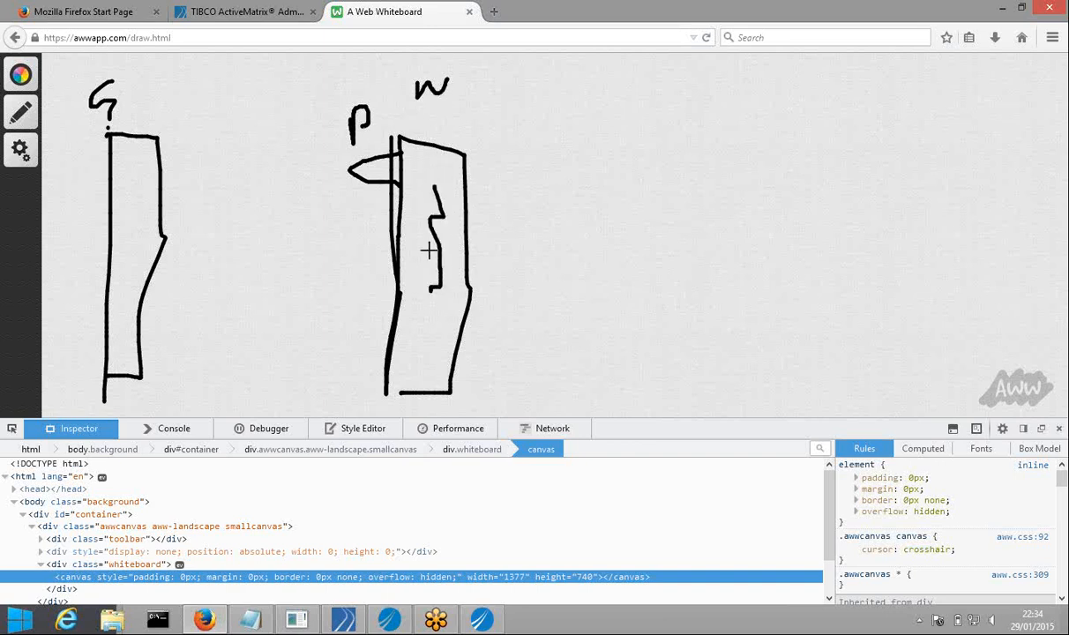
{"action": "left_click_drag", "start_coordinate": [425, 204], "coordinate": [433, 298]}
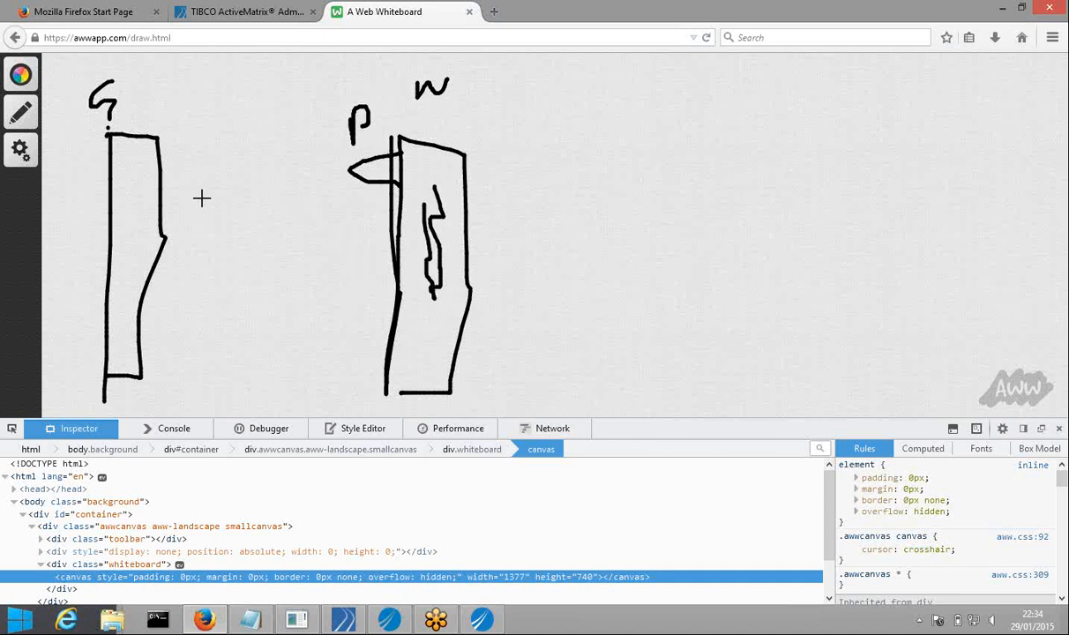
Draw two horizontal lines joining the rectangles, then return to TIBCO Business Studio
{"action": "mouse_move", "coordinate": [145, 170]}
{"action": "left_mouse_down"}
{"action": "mouse_move", "coordinate": [344, 167]}
{"action": "mouse_move", "coordinate": [342, 191]}
{"action": "left_mouse_up"}
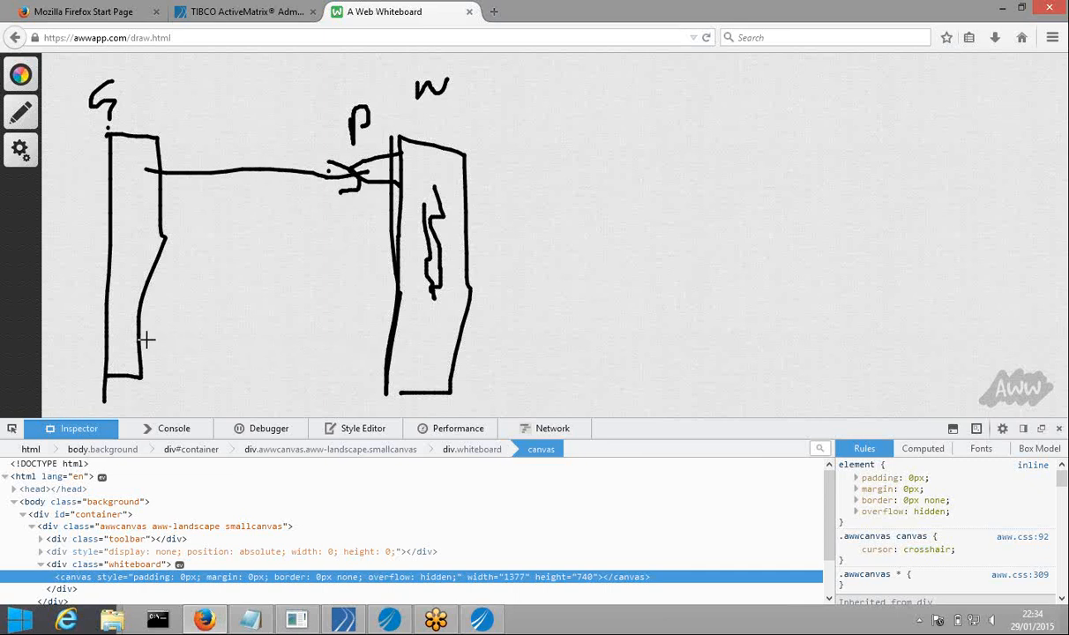
{"action": "mouse_move", "coordinate": [129, 312]}
{"action": "left_mouse_down"}
{"action": "mouse_move", "coordinate": [176, 331]}
{"action": "mouse_move", "coordinate": [115, 346]}
{"action": "left_mouse_up"}
{"action": "mouse_move", "coordinate": [393, 353]}
{"action": "left_mouse_down"}
{"action": "mouse_move", "coordinate": [335, 334]}
{"action": "mouse_move", "coordinate": [176, 336]}
{"action": "mouse_move", "coordinate": [175, 367]}
{"action": "left_mouse_up"}
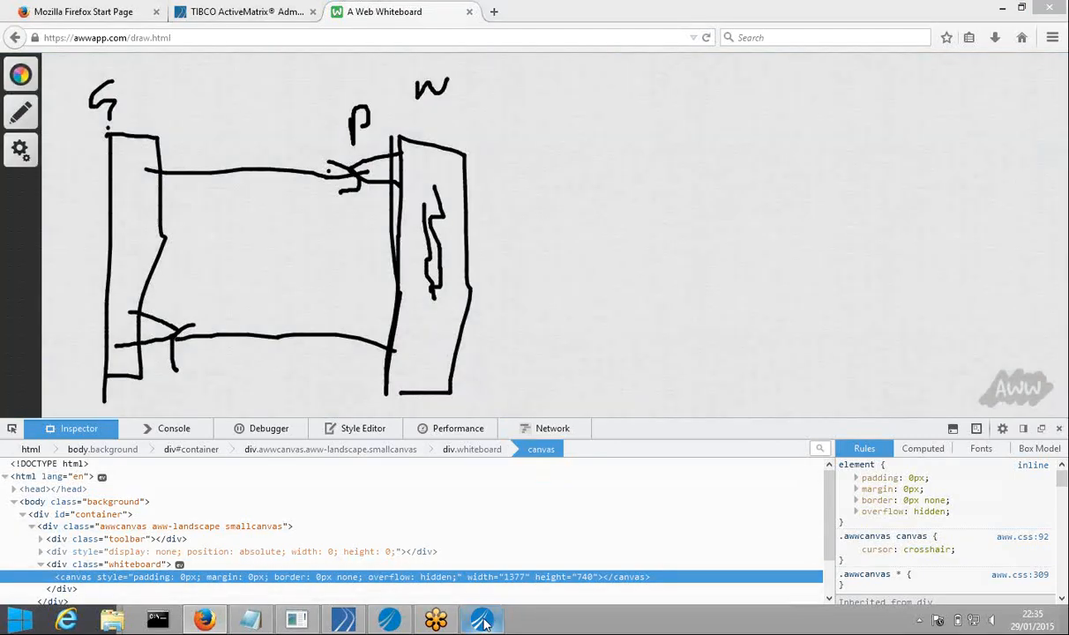
{"action": "left_click", "coordinate": [482, 620]}
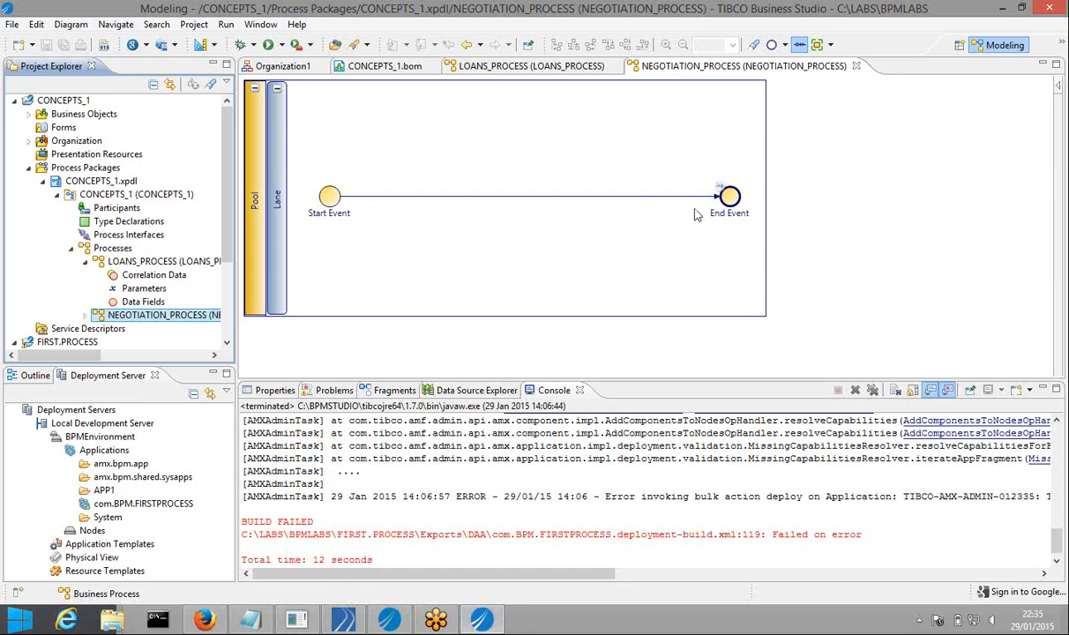
{"action": "left_click", "coordinate": [710, 169]}
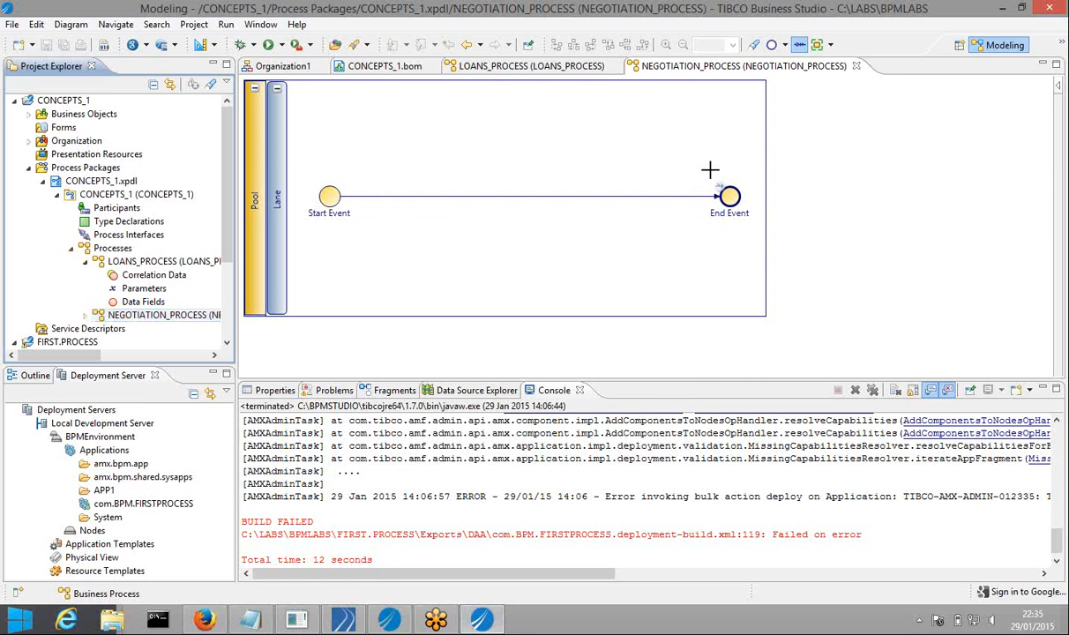
{"action": "left_click", "coordinate": [734, 201]}
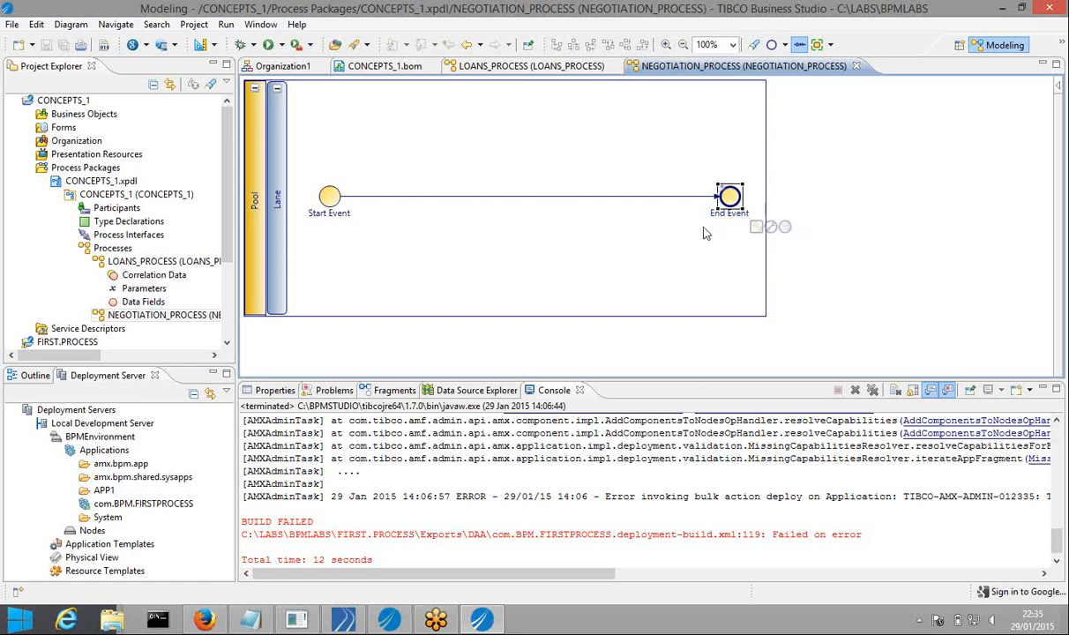
{"action": "mouse_move", "coordinate": [734, 220]}
{"action": "left_click_drag", "start_coordinate": [418, 158], "coordinate": [502, 176]}
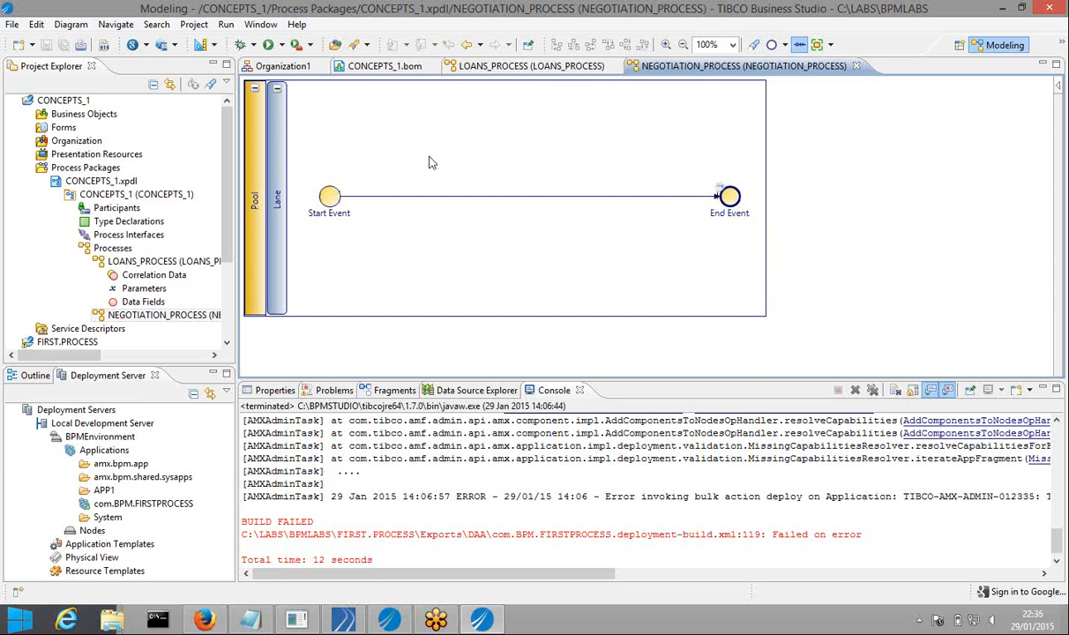
{"action": "left_click_drag", "start_coordinate": [419, 166], "coordinate": [639, 262]}
{"action": "left_click_drag", "start_coordinate": [409, 161], "coordinate": [652, 253]}
Rename the start event's label to ACCEPT_NEGOTIATION_REQUEST
{"action": "left_click", "coordinate": [329, 196]}
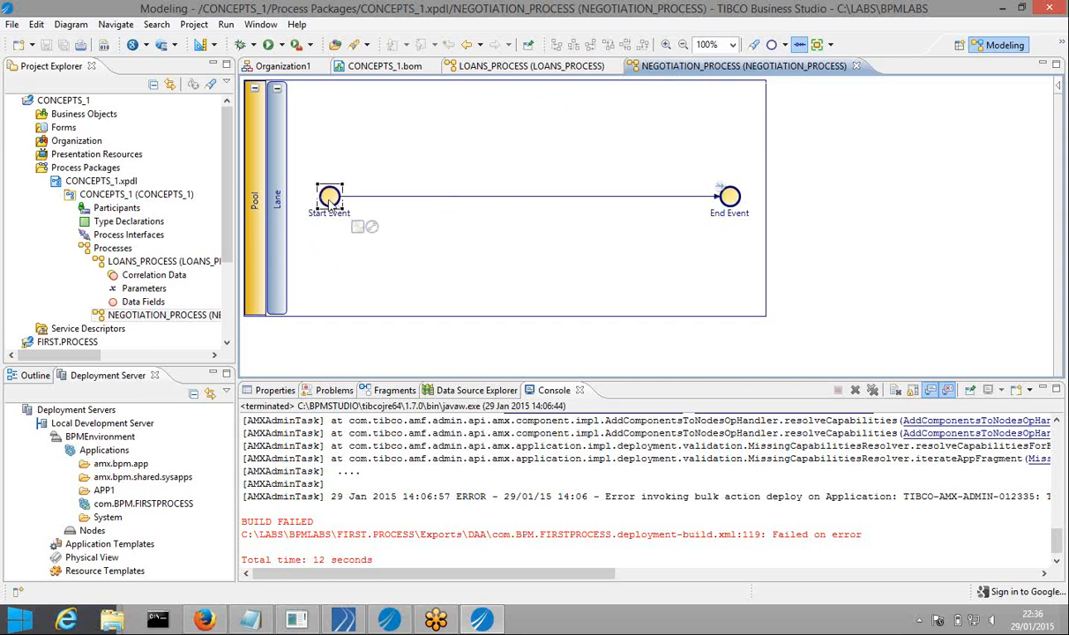
{"action": "left_click", "coordinate": [275, 390]}
{"action": "double_click", "coordinate": [436, 438]}
{"action": "left_click", "coordinate": [437, 437]}
{"action": "key", "text": "ctrl+a"}
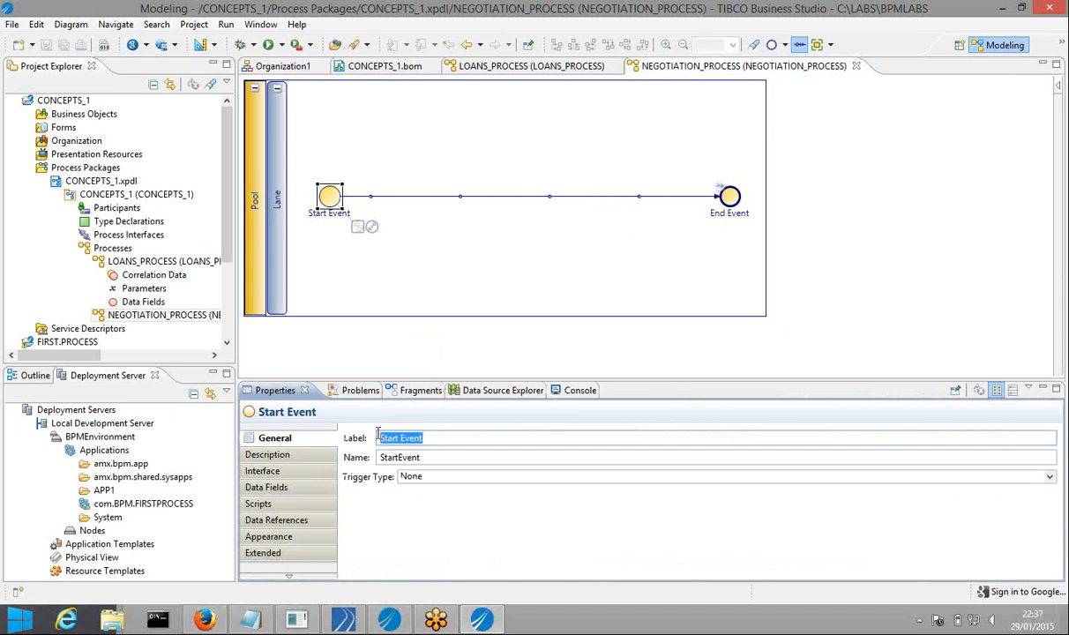
{"action": "type", "text": "ACCEP"}
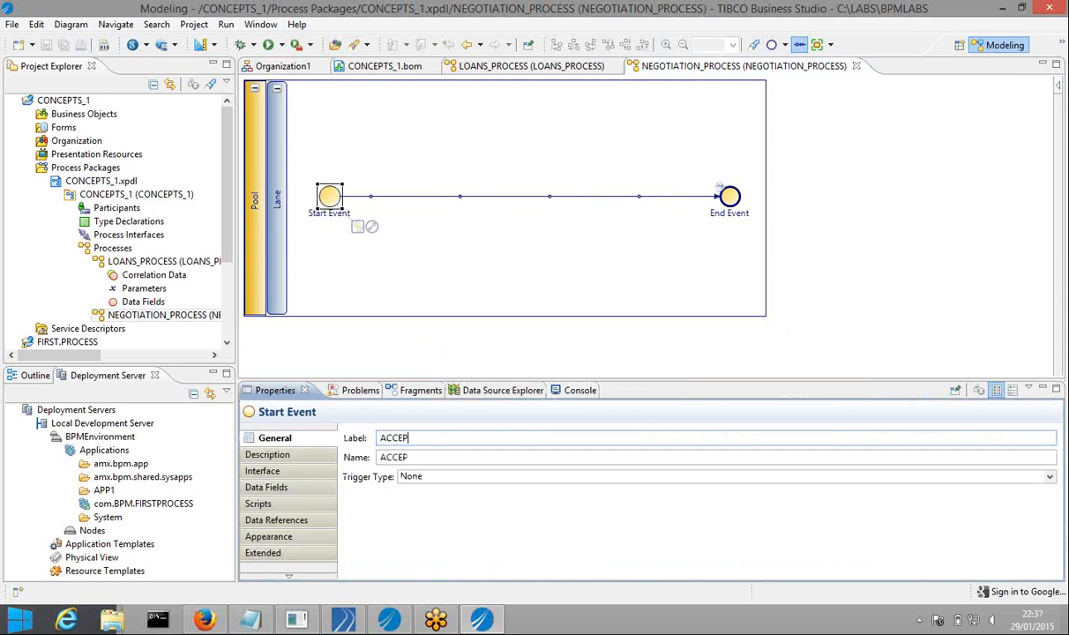
{"action": "type", "text": "T_NEGOTIATI"}
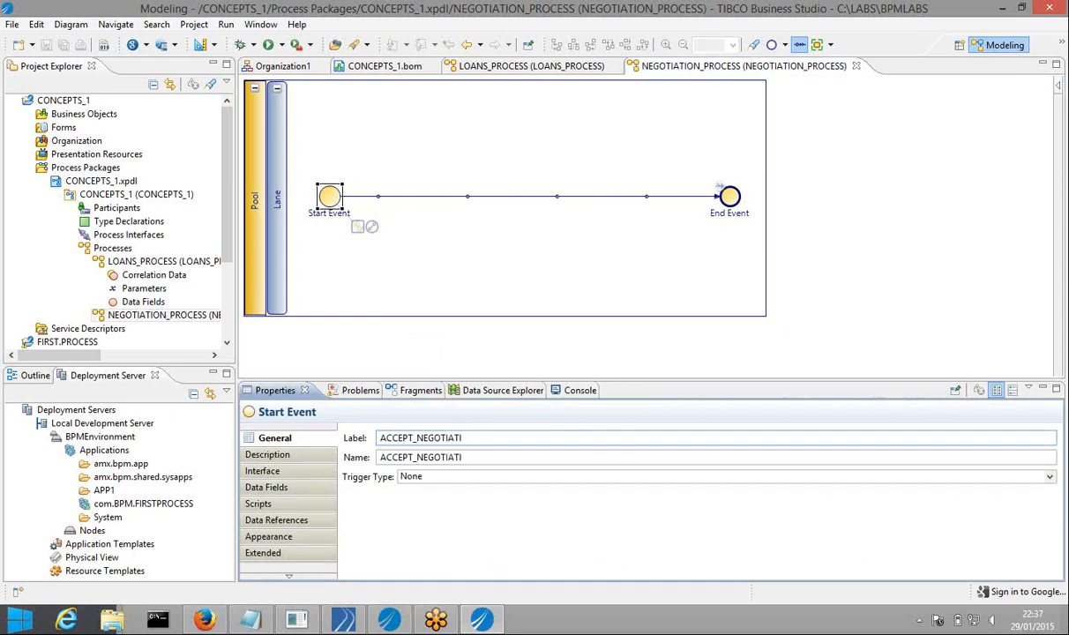
{"action": "type", "text": "ON_REQUEST"}
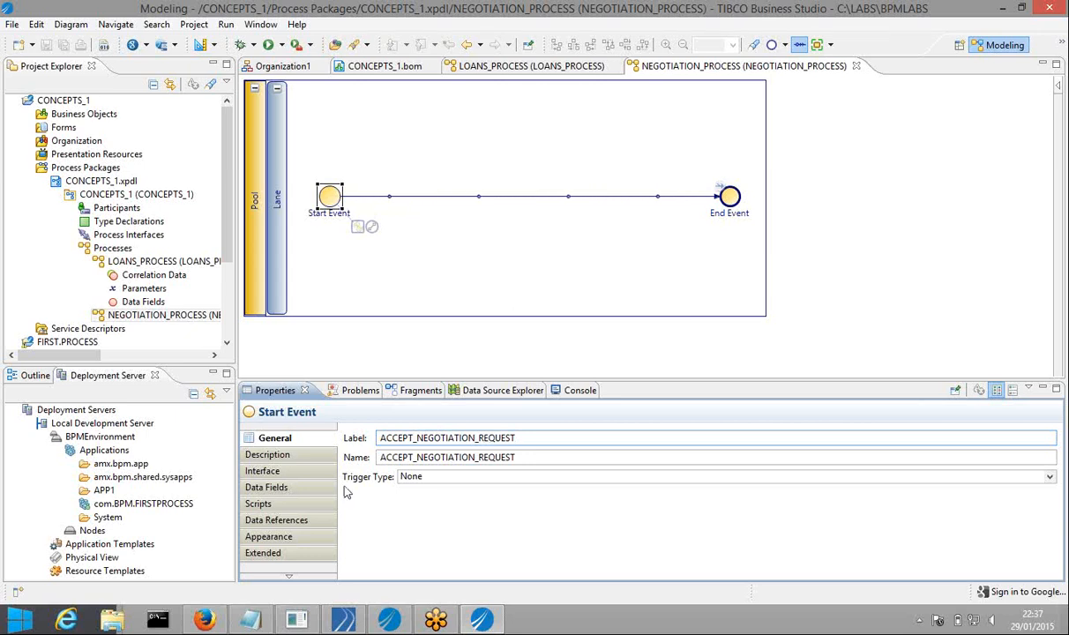
Set the start event's trigger type to Message and show NEGOTIATION_PROCESS properties
{"action": "left_click", "coordinate": [412, 477]}
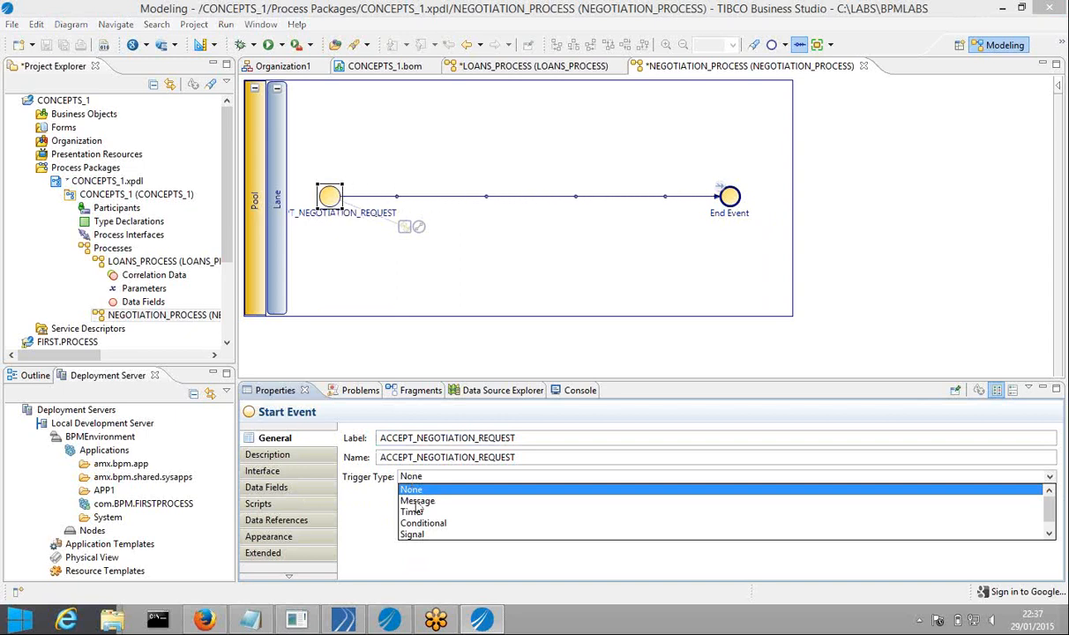
{"action": "left_click", "coordinate": [417, 502]}
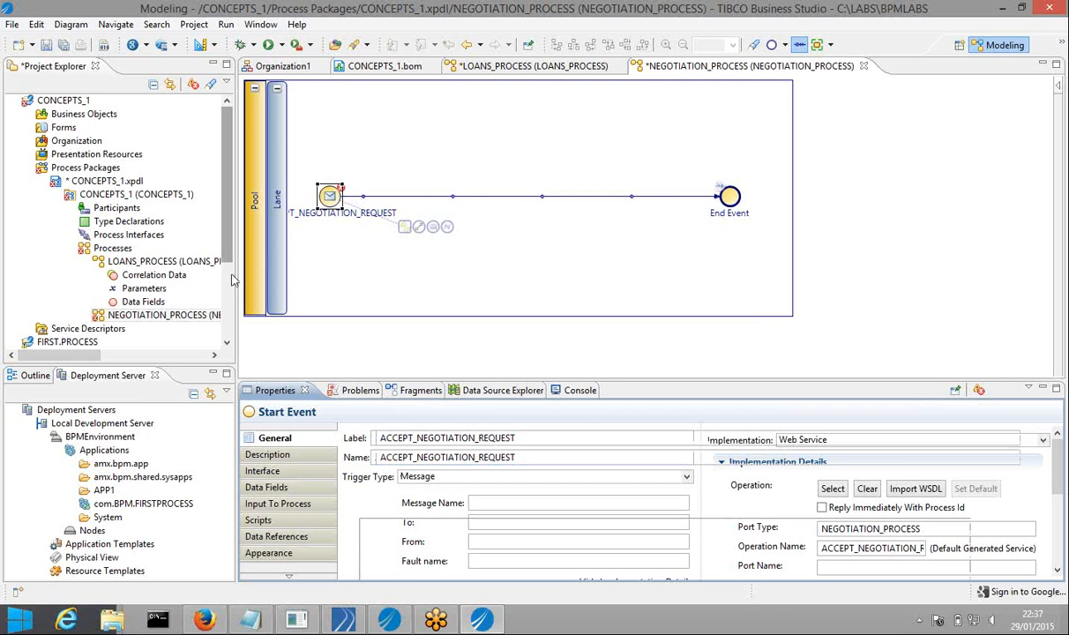
{"action": "scroll", "coordinate": [158, 265], "scroll_direction": "down", "scroll_amount": 2}
{"action": "left_click", "coordinate": [141, 235]}
Create a new In parameter under NEGOTIATION_PROCESS typed with the LOAN_APP business object
{"action": "left_click", "coordinate": [86, 235]}
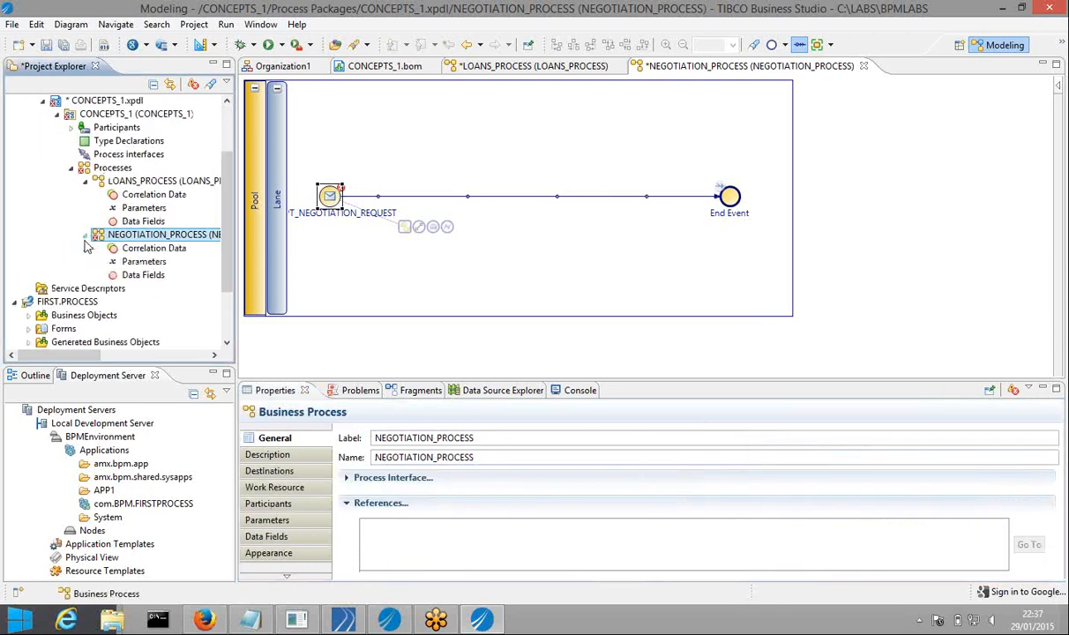
{"action": "left_click", "coordinate": [157, 264]}
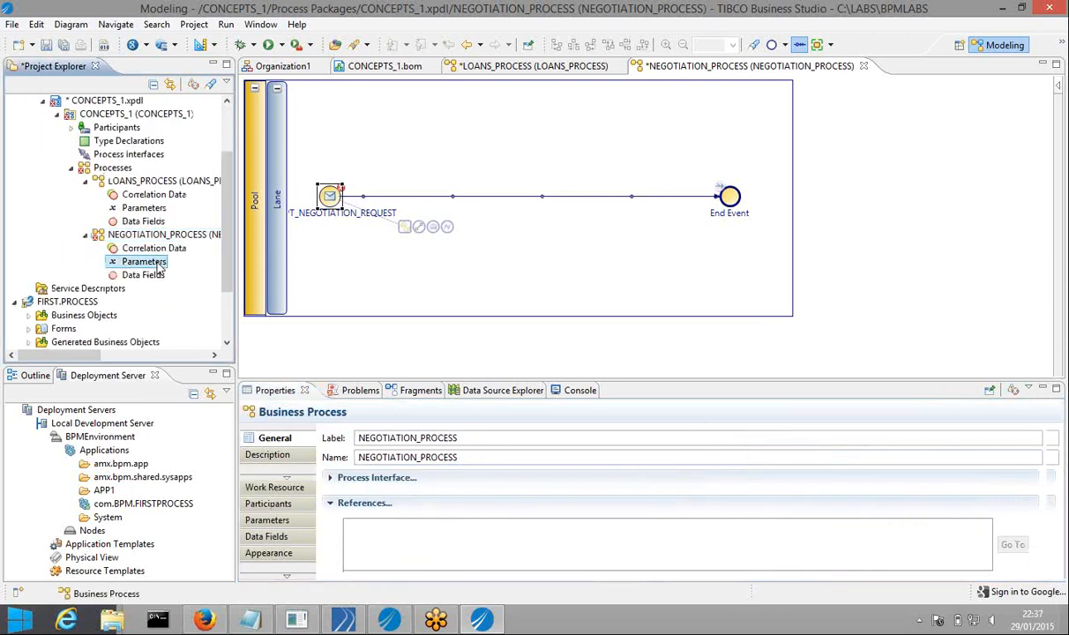
{"action": "right_click", "coordinate": [159, 265]}
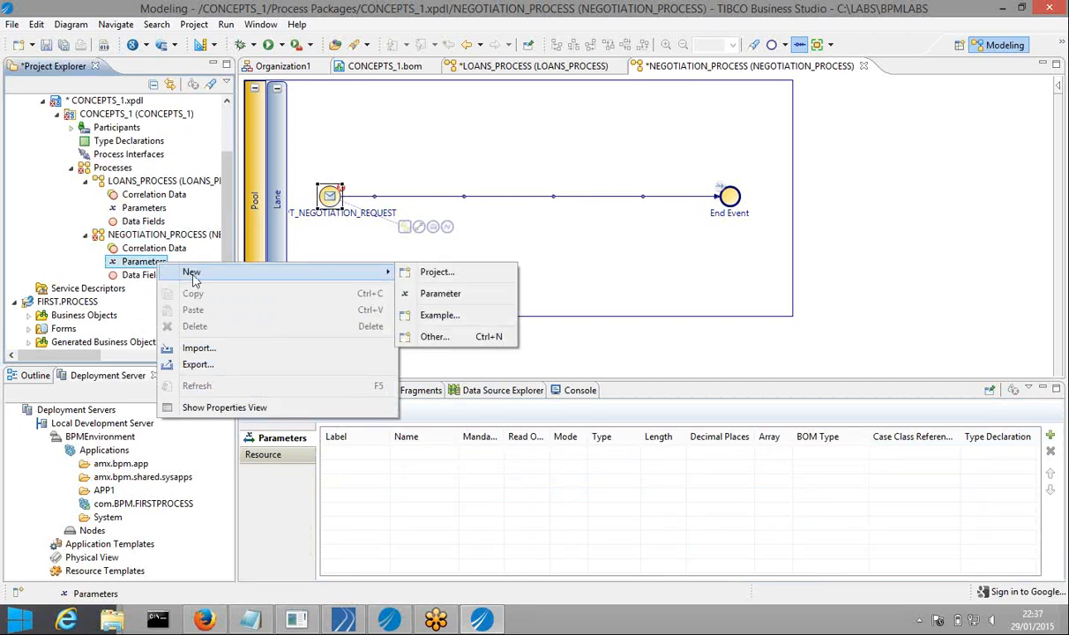
{"action": "mouse_move", "coordinate": [357, 272]}
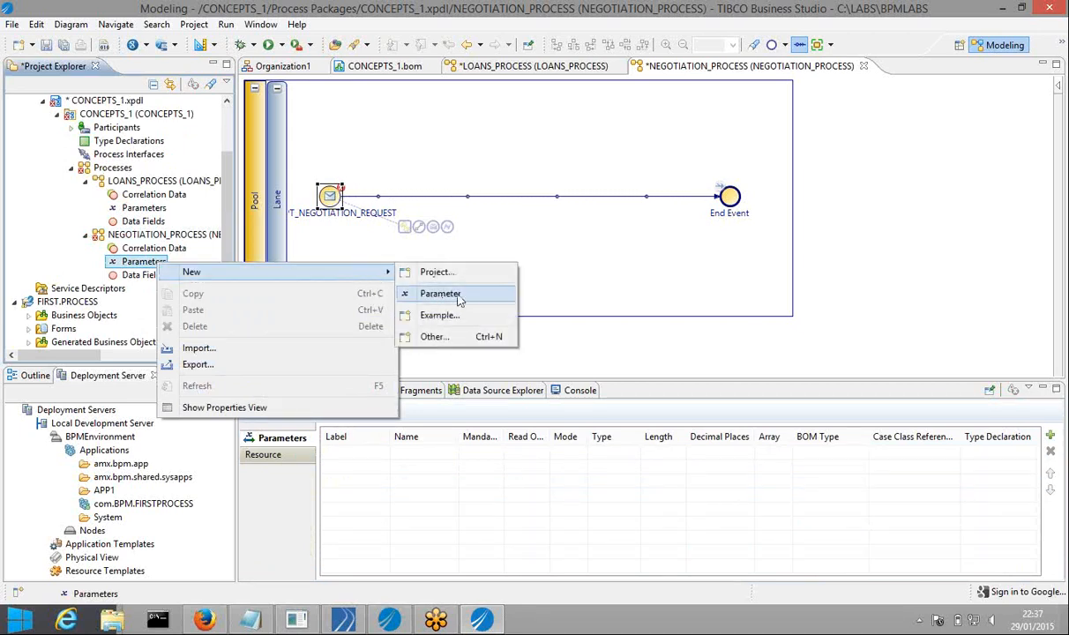
{"action": "left_click", "coordinate": [460, 296]}
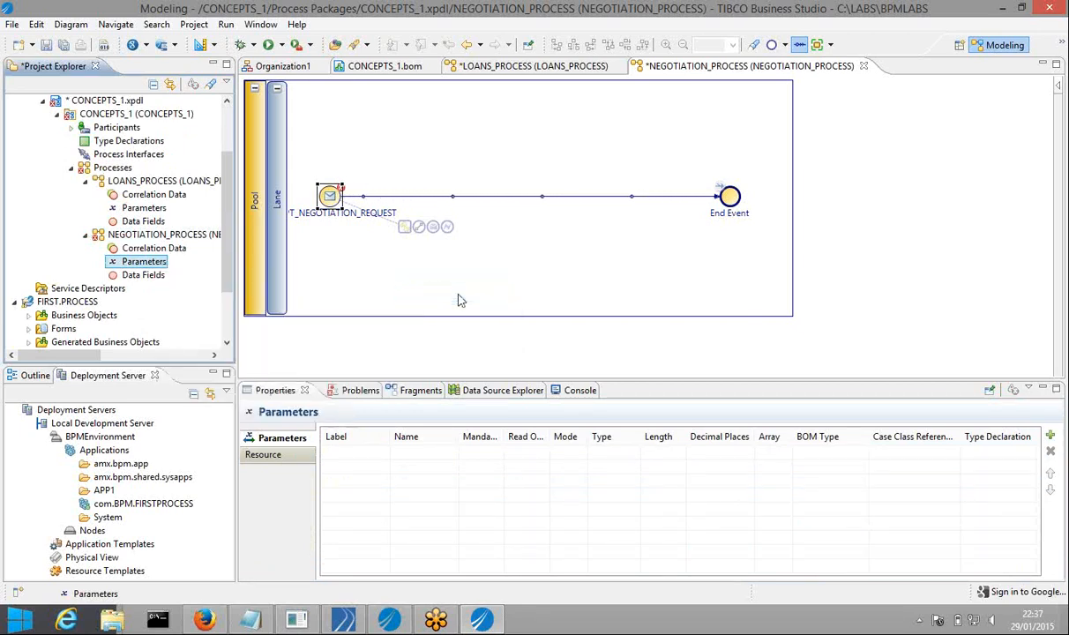
{"action": "left_click", "coordinate": [426, 179]}
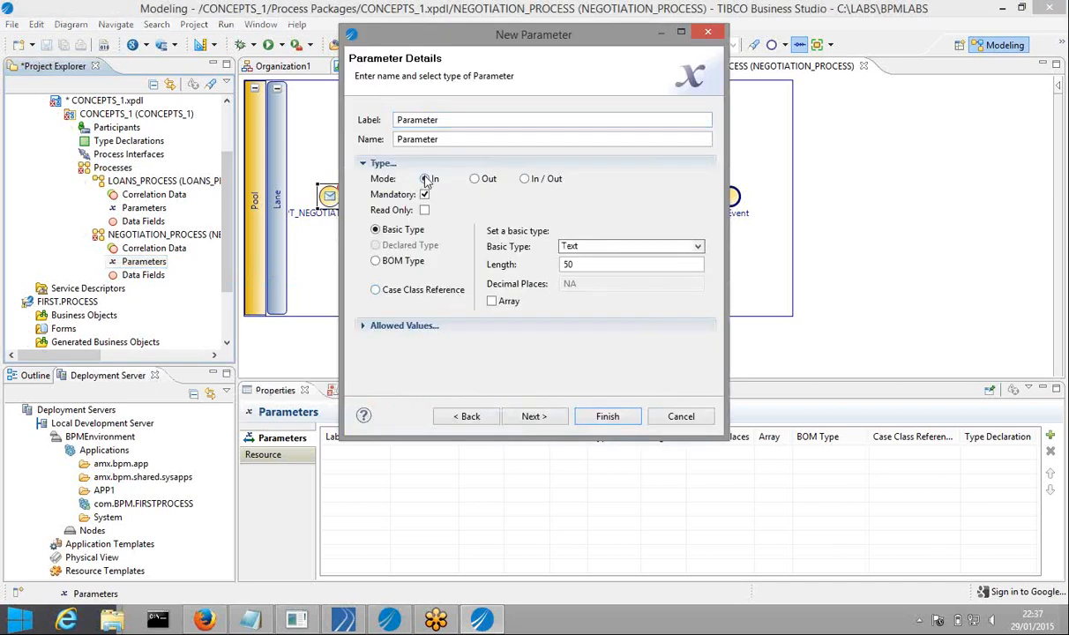
{"action": "left_click", "coordinate": [375, 261]}
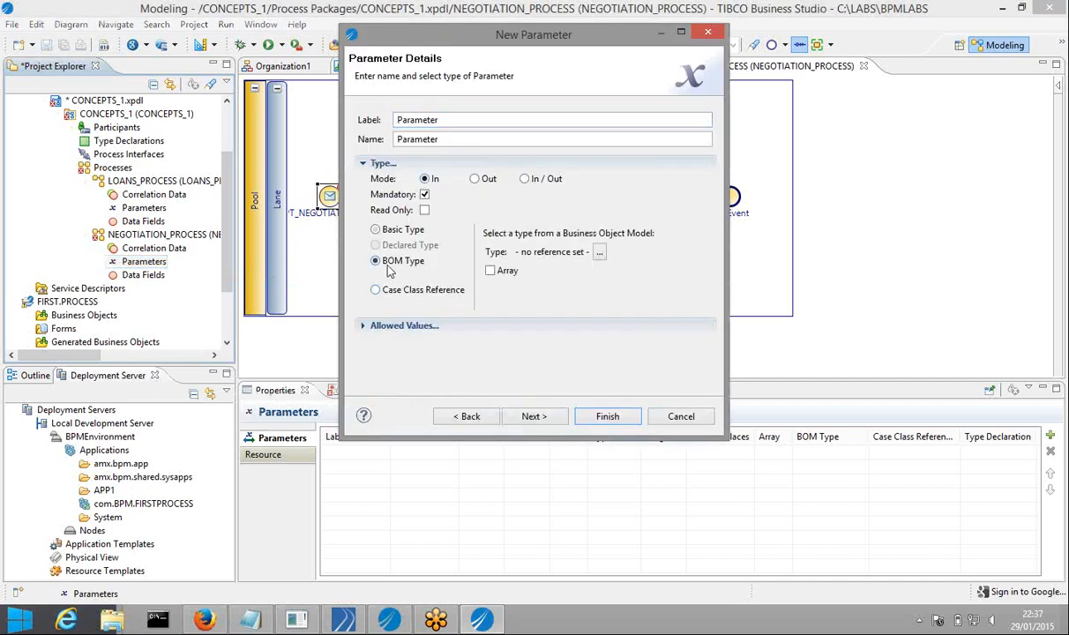
{"action": "left_click", "coordinate": [599, 254]}
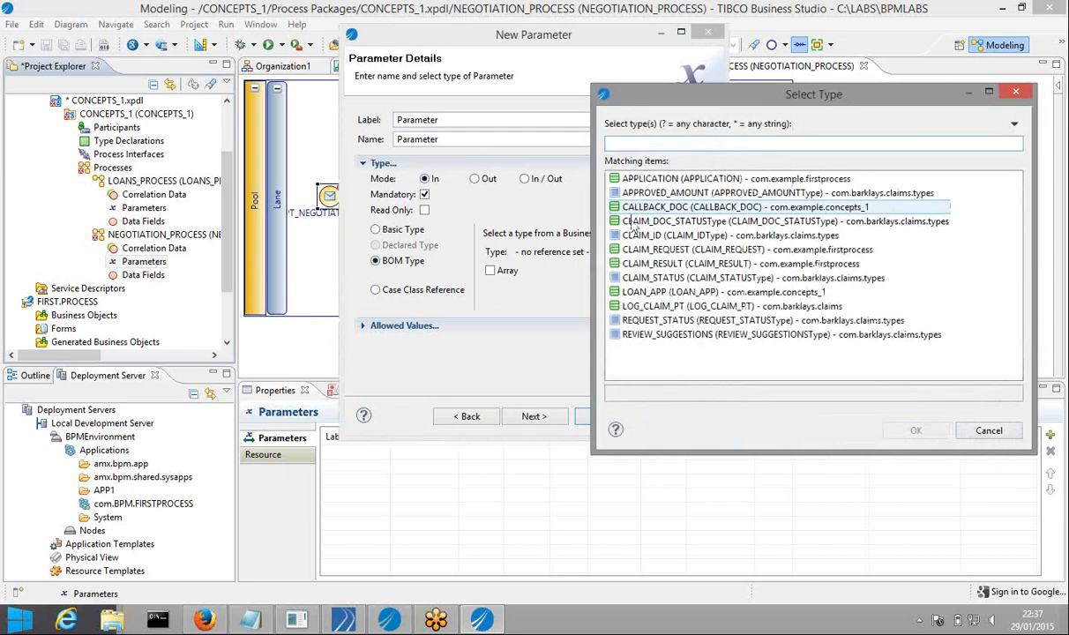
{"action": "left_click", "coordinate": [658, 294]}
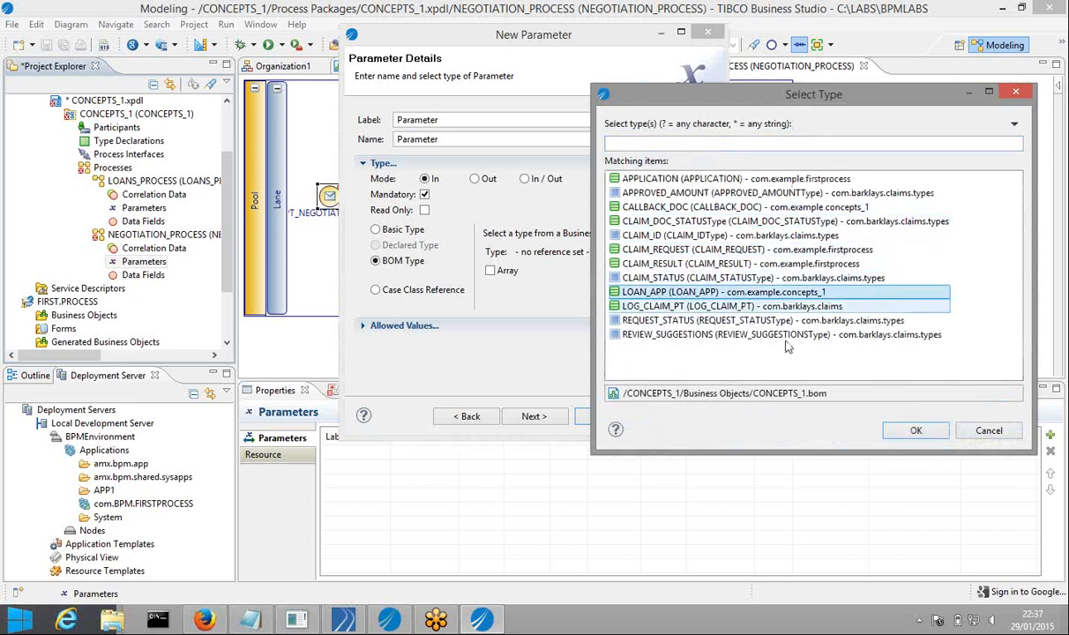
{"action": "left_click", "coordinate": [916, 433]}
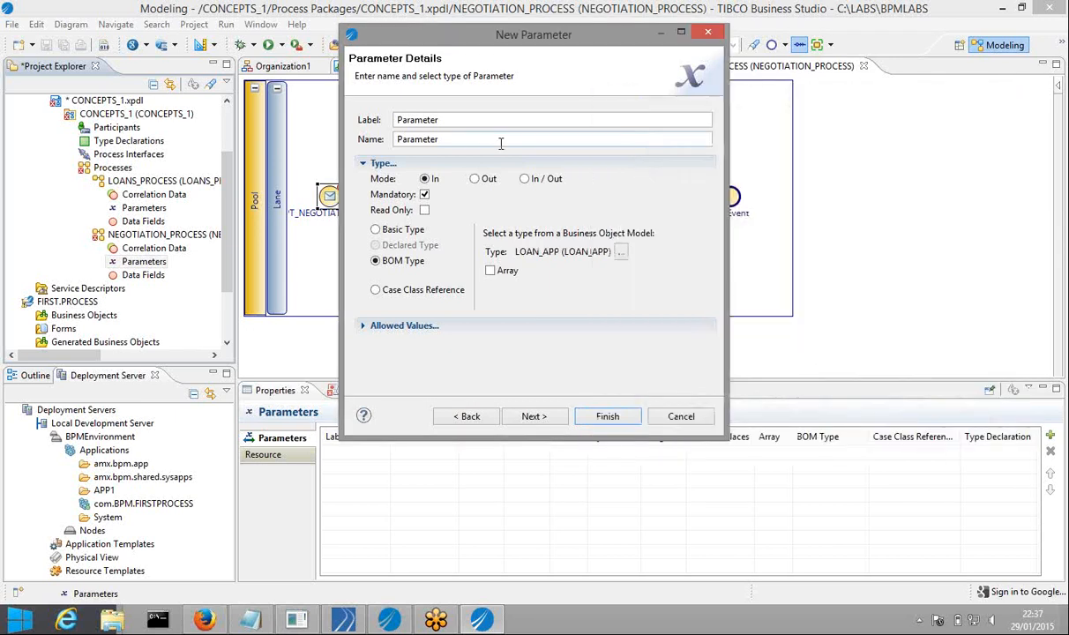
Name the parameter NEGOTIATION_REQ_IN and finish the wizard
{"action": "double_click", "coordinate": [451, 120]}
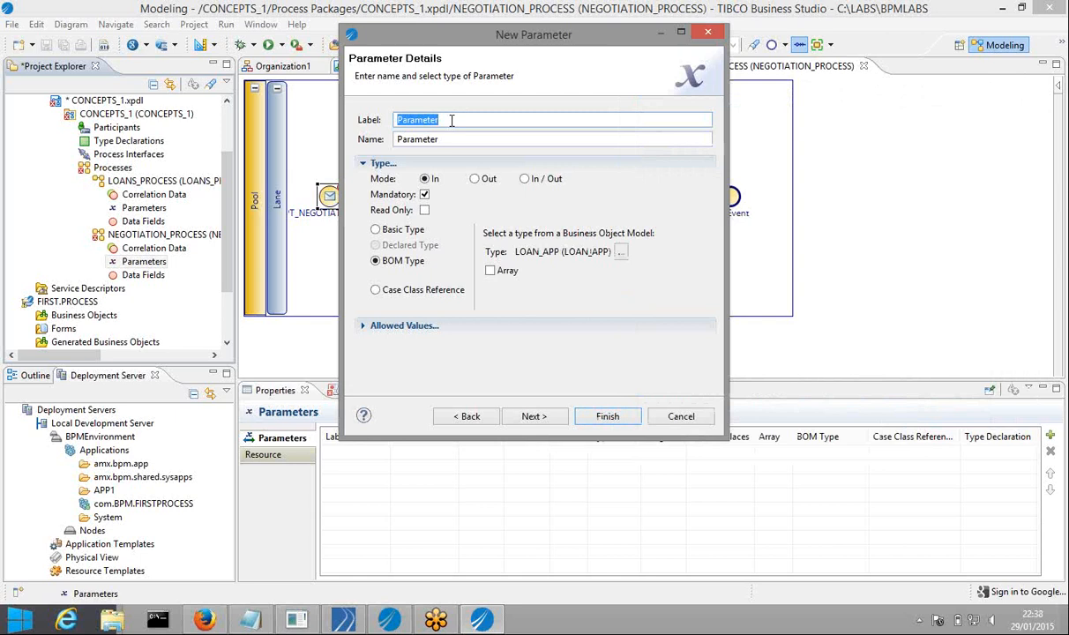
{"action": "type", "text": "NE"}
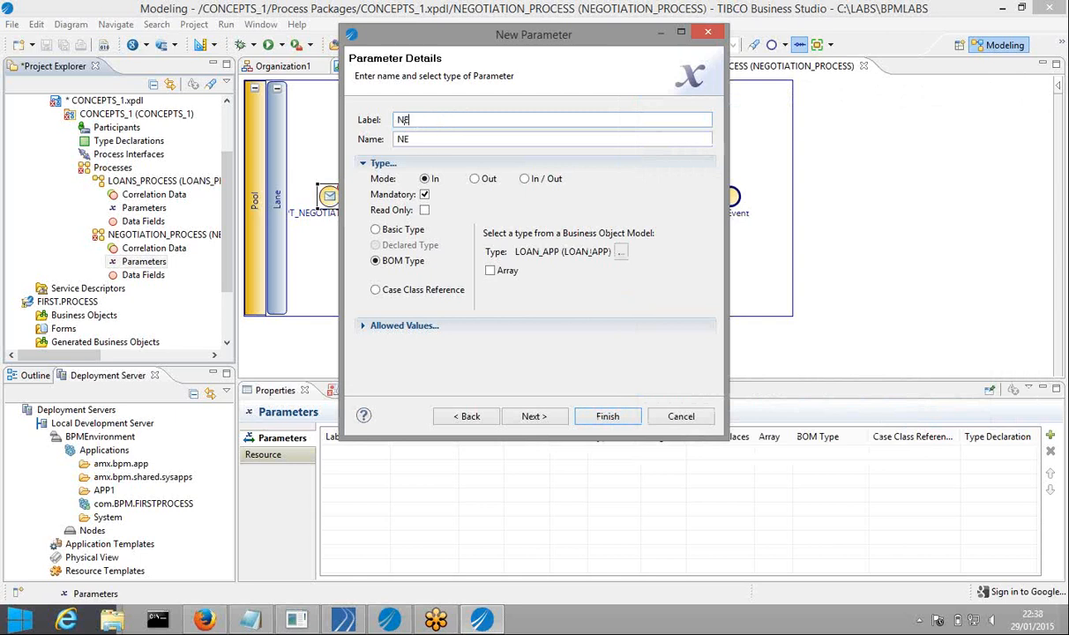
{"action": "type", "text": "GOTIATION_REQ"}
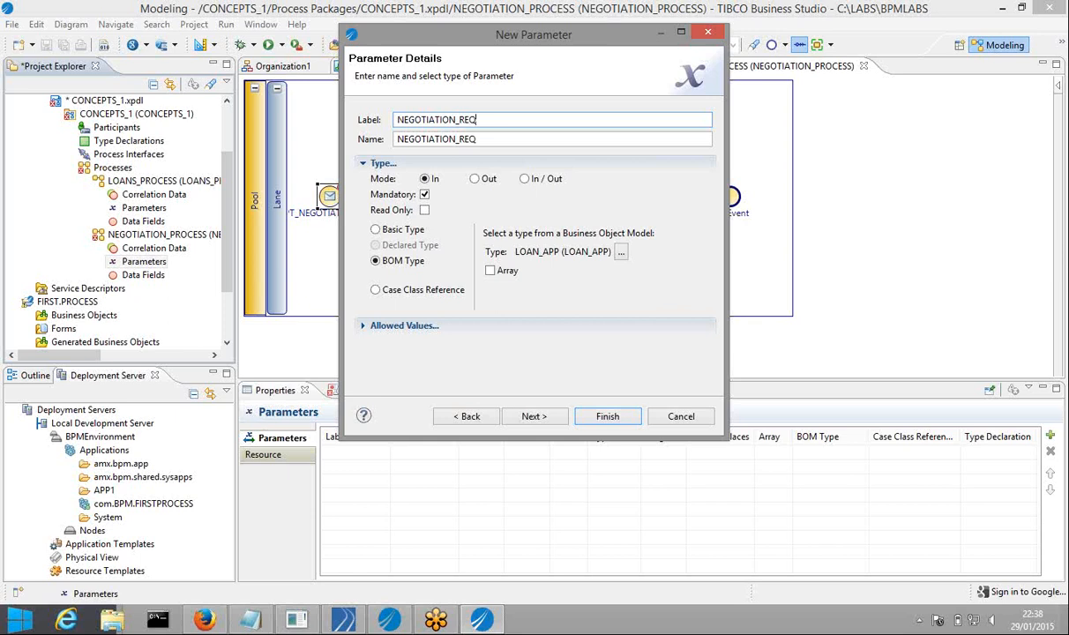
{"action": "type", "text": "_IN"}
{"action": "left_click", "coordinate": [532, 416]}
{"action": "left_click", "coordinate": [532, 416]}
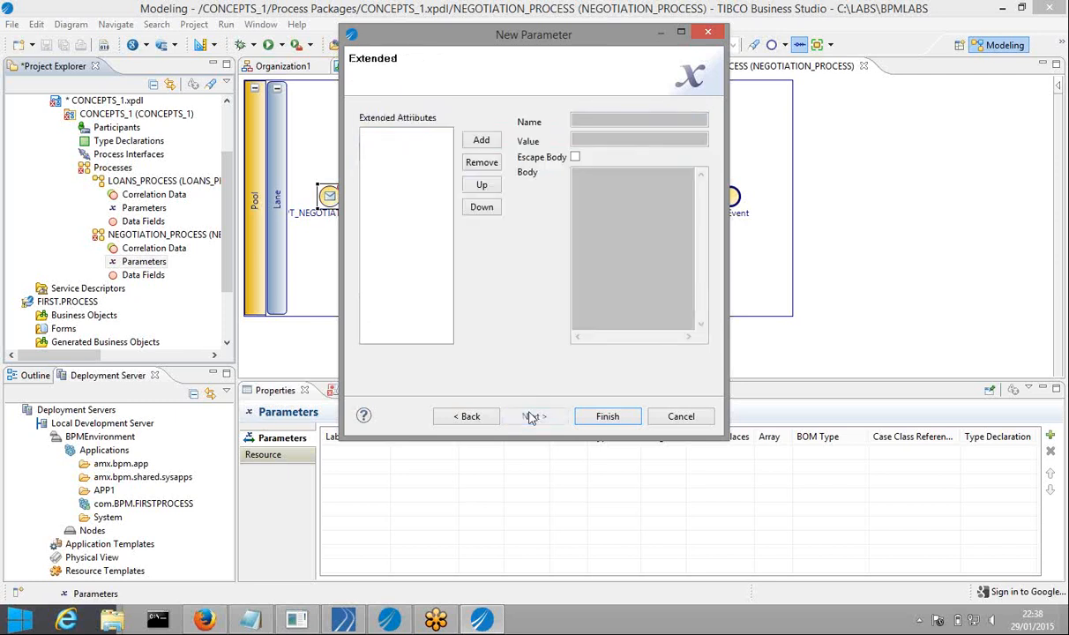
{"action": "left_click", "coordinate": [607, 416]}
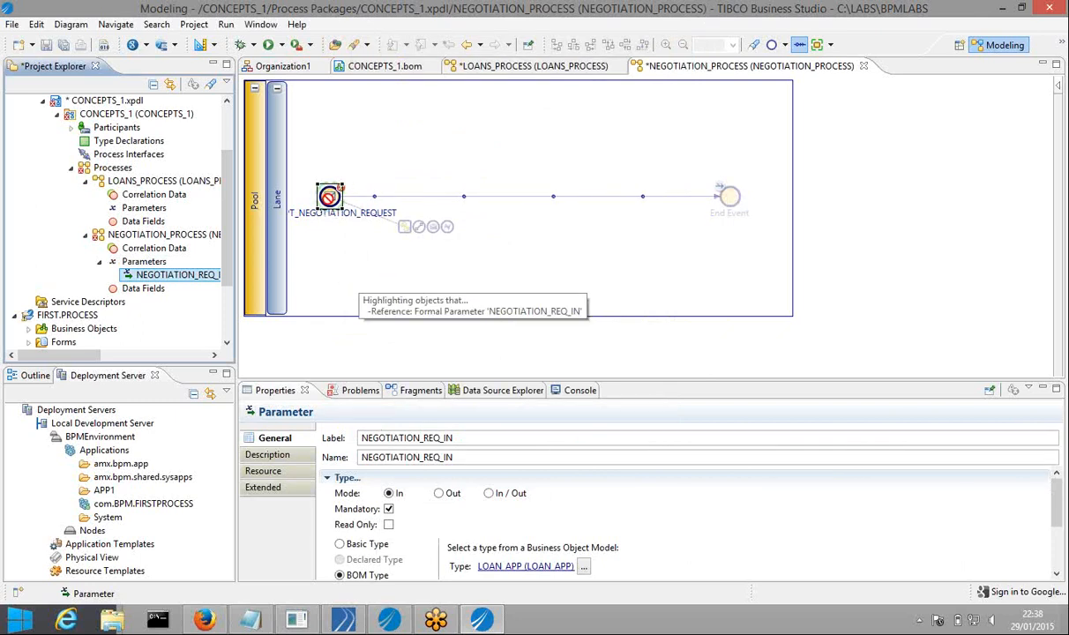
Add NEGOTIATION_REQ_IN to ACCEPT_NEGOTIATION_REQUEST's interface, save all, and switch to LOANS_PROCESS
{"action": "left_click", "coordinate": [329, 196]}
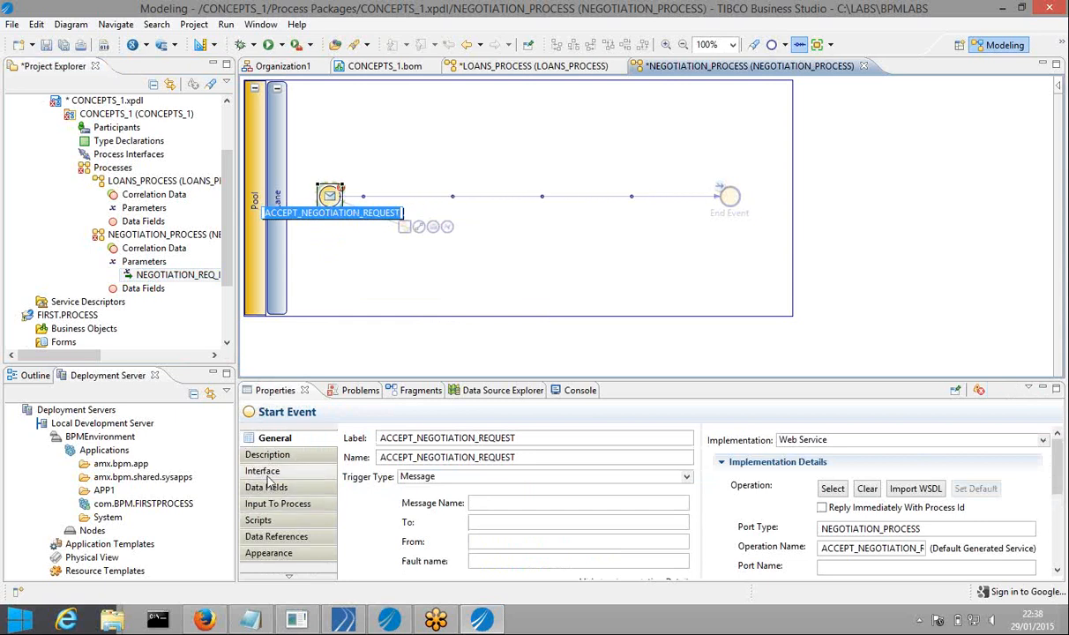
{"action": "left_click", "coordinate": [268, 474]}
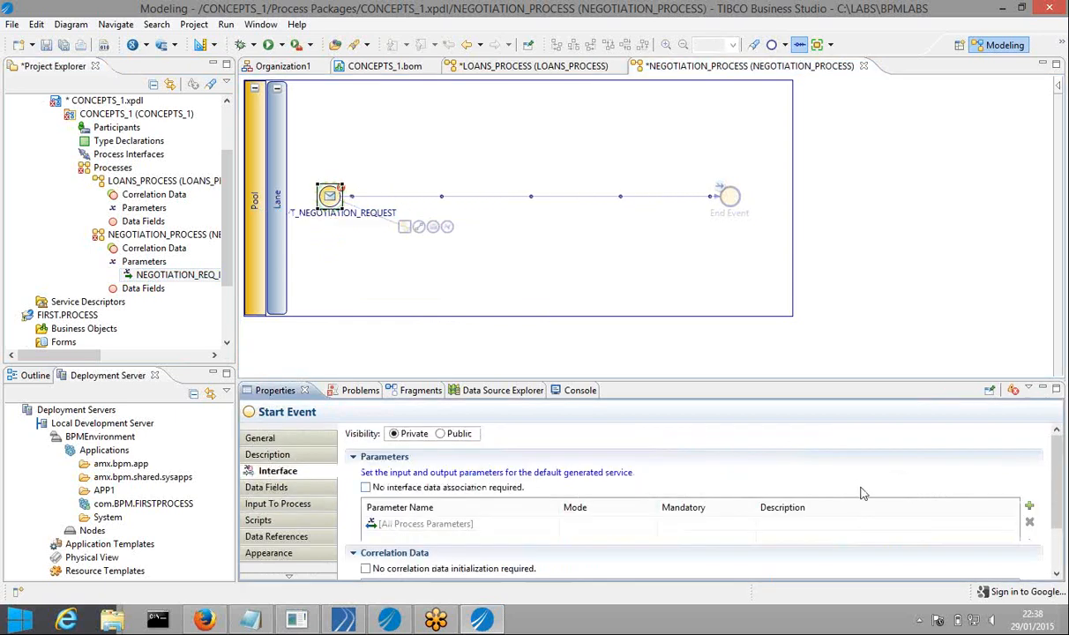
{"action": "left_click", "coordinate": [1029, 506]}
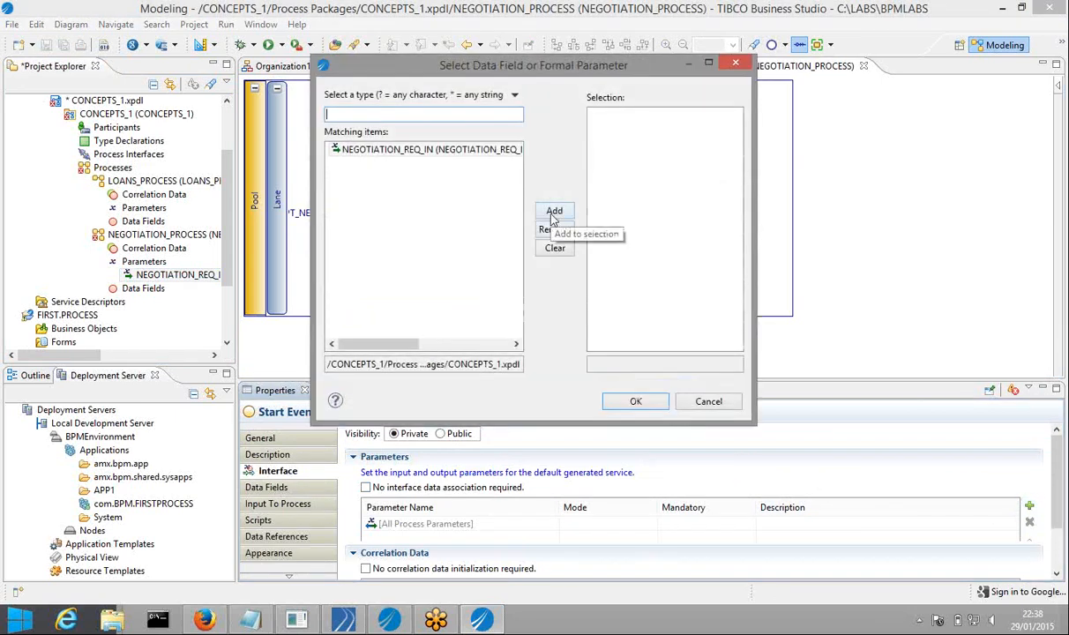
{"action": "left_click", "coordinate": [554, 213]}
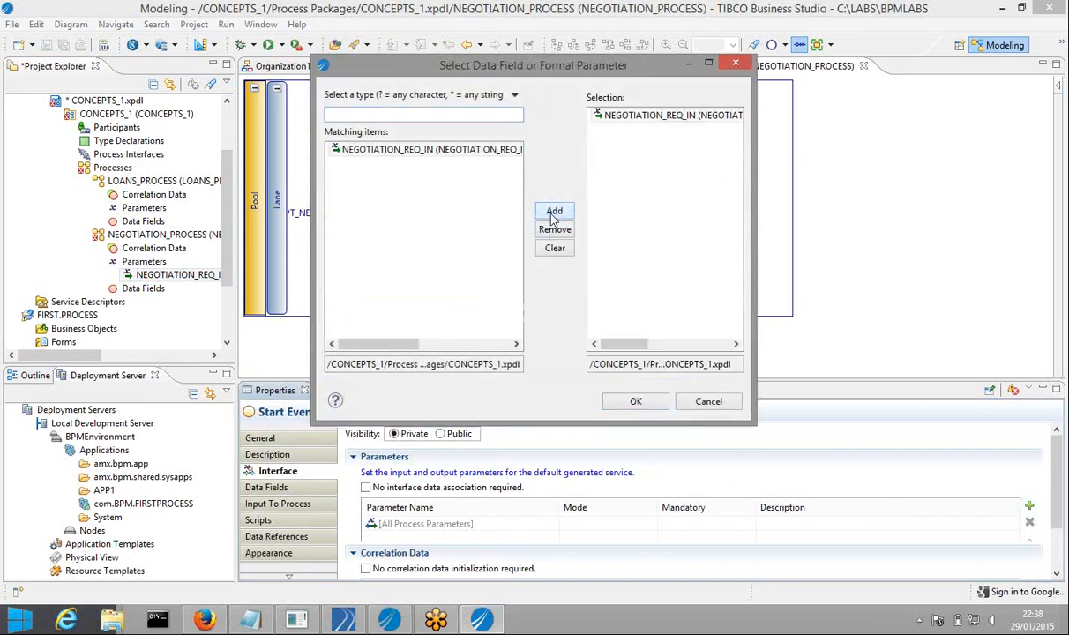
{"action": "left_click", "coordinate": [632, 402]}
{"action": "left_click", "coordinate": [66, 45]}
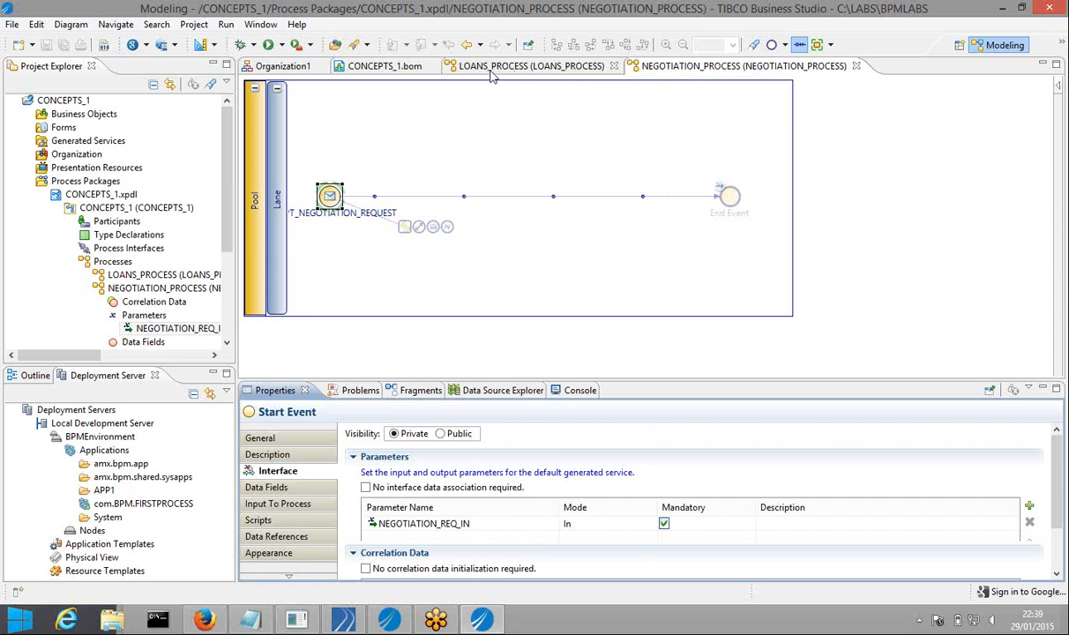
{"action": "left_click", "coordinate": [492, 76]}
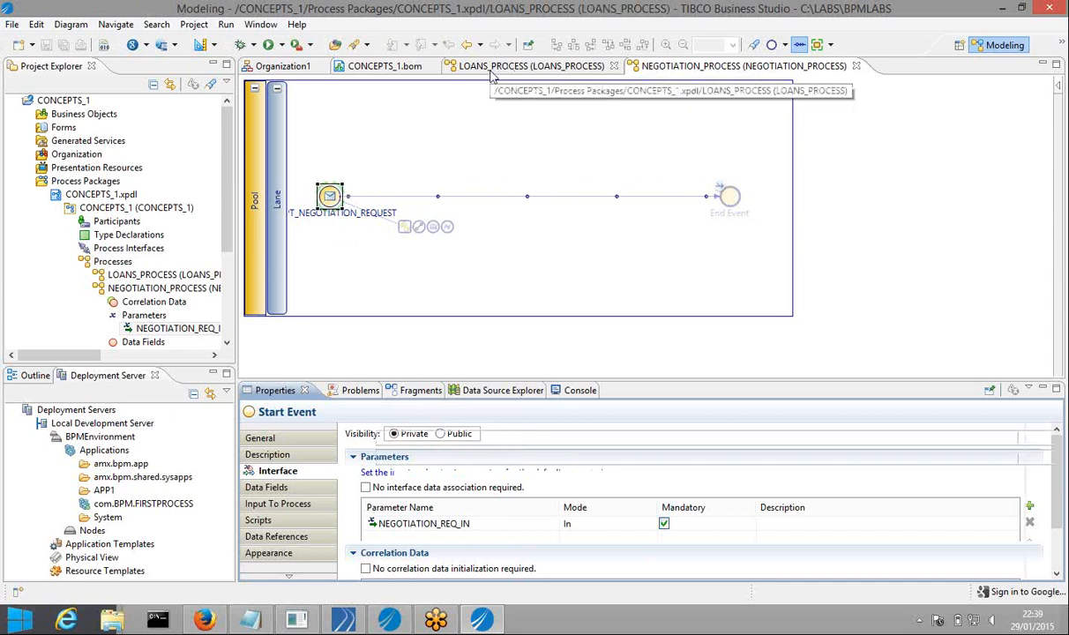
Delete the Start-to-End sequence flow and drag a new connected element from Start Event
{"action": "left_click", "coordinate": [544, 235]}
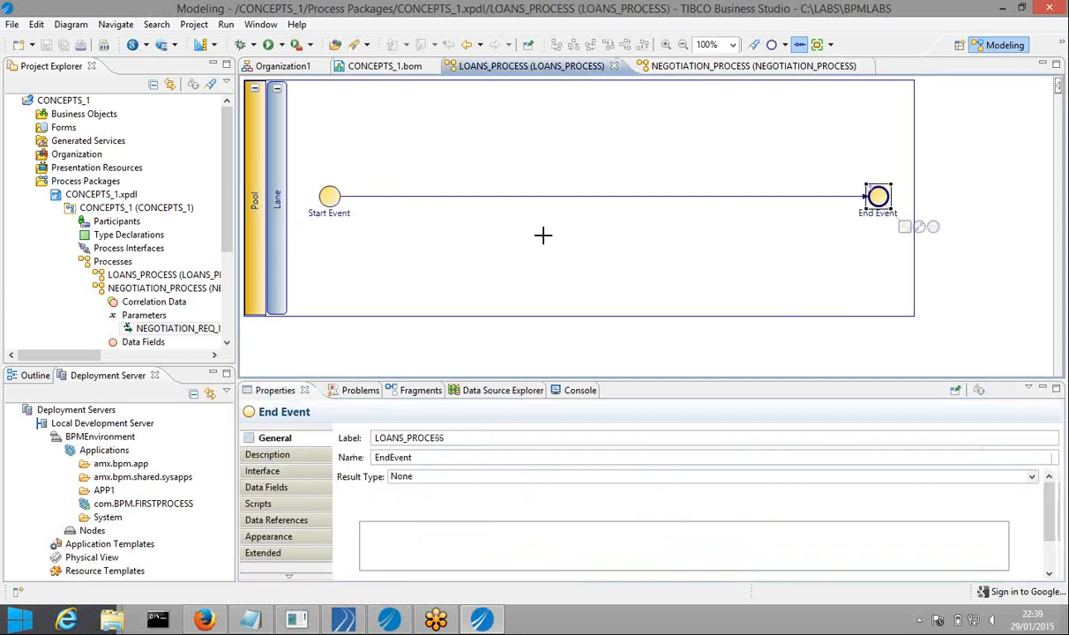
{"action": "left_click", "coordinate": [552, 202]}
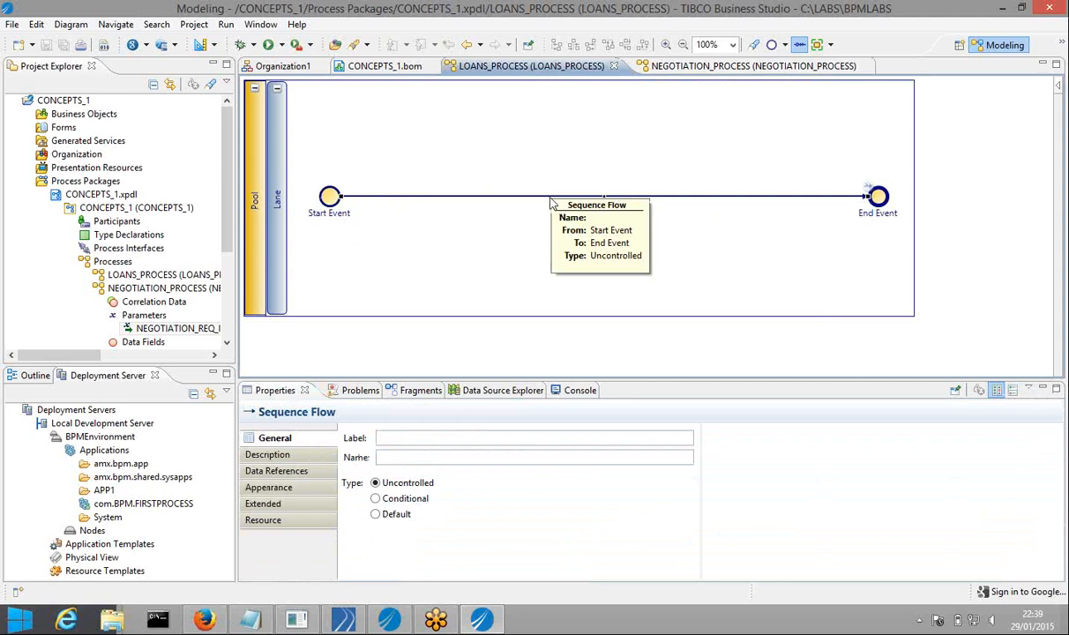
{"action": "left_click", "coordinate": [552, 203]}
{"action": "right_click", "coordinate": [545, 265]}
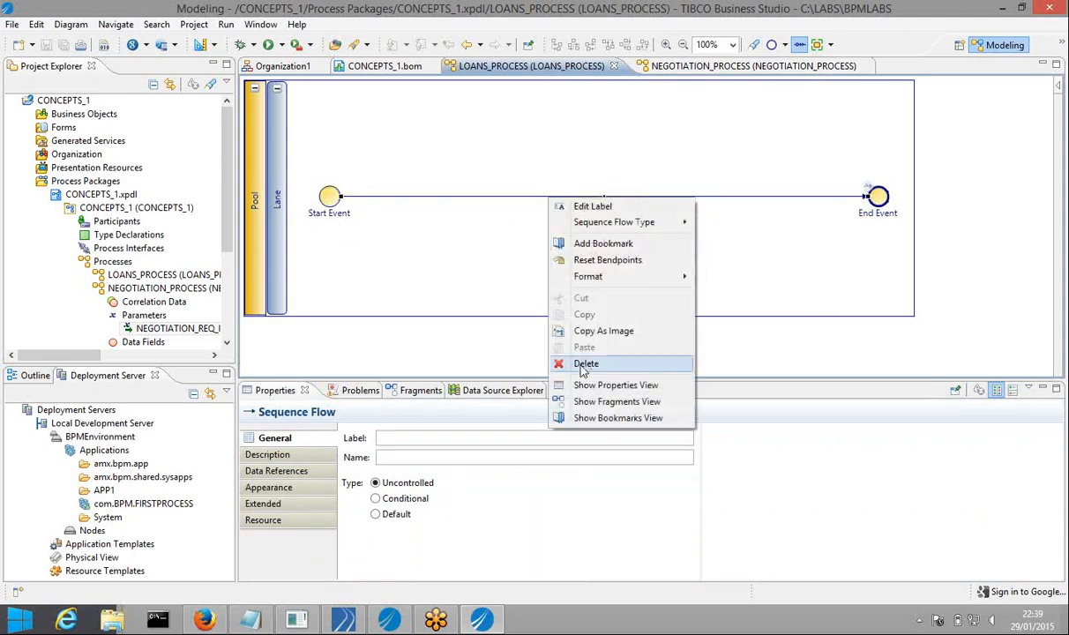
{"action": "left_click", "coordinate": [572, 429]}
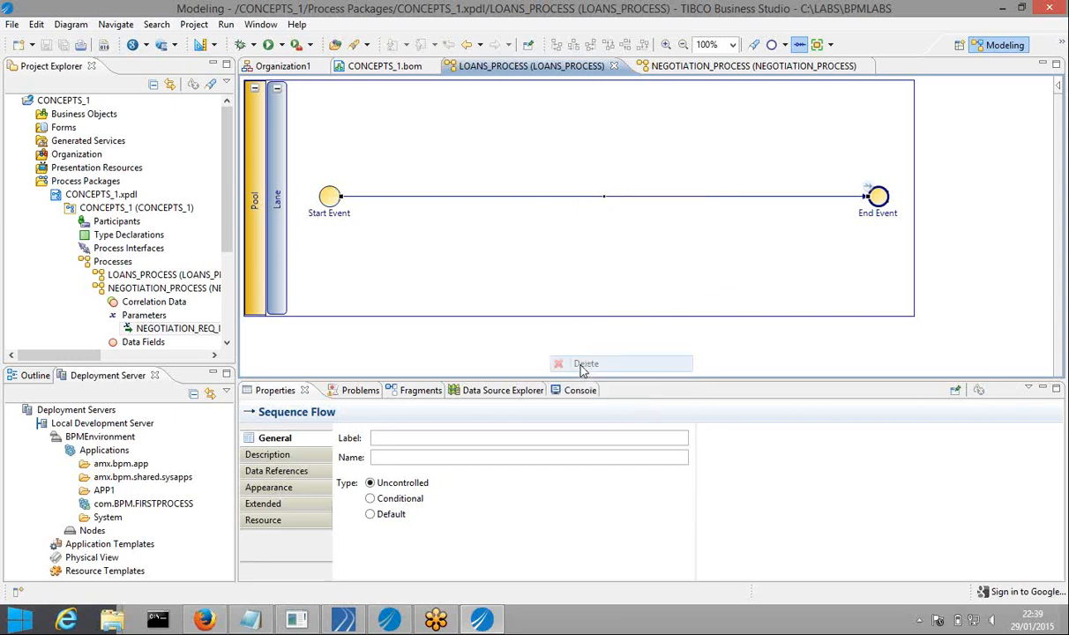
{"action": "left_click", "coordinate": [321, 199]}
{"action": "left_click_drag", "start_coordinate": [370, 229], "coordinate": [588, 205]}
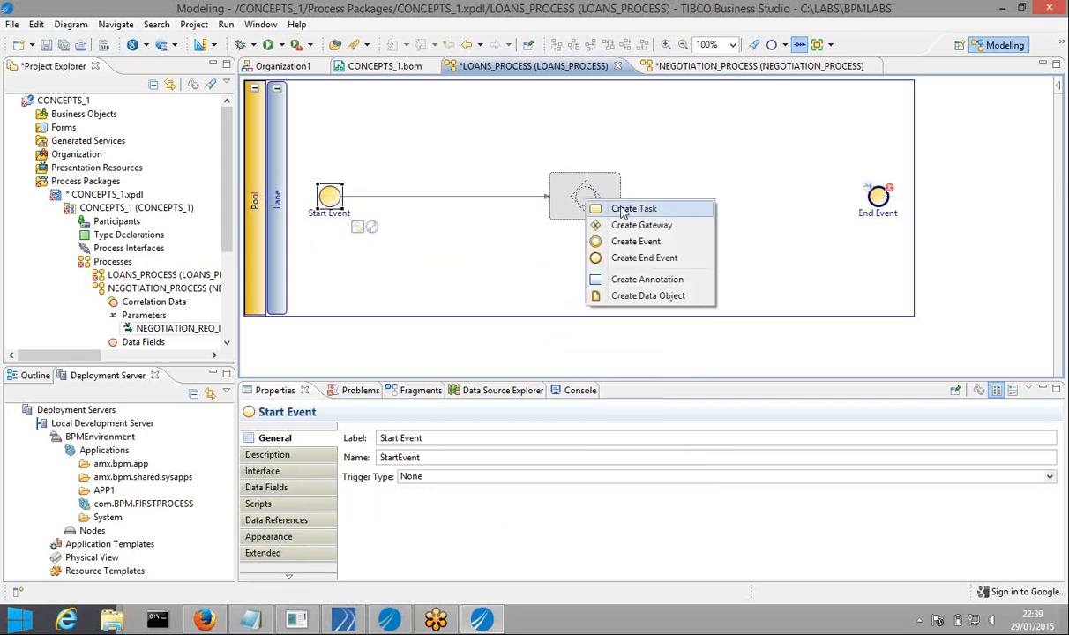
Create an intermediate event after Start Event and position it on the flow
{"action": "left_click", "coordinate": [630, 249]}
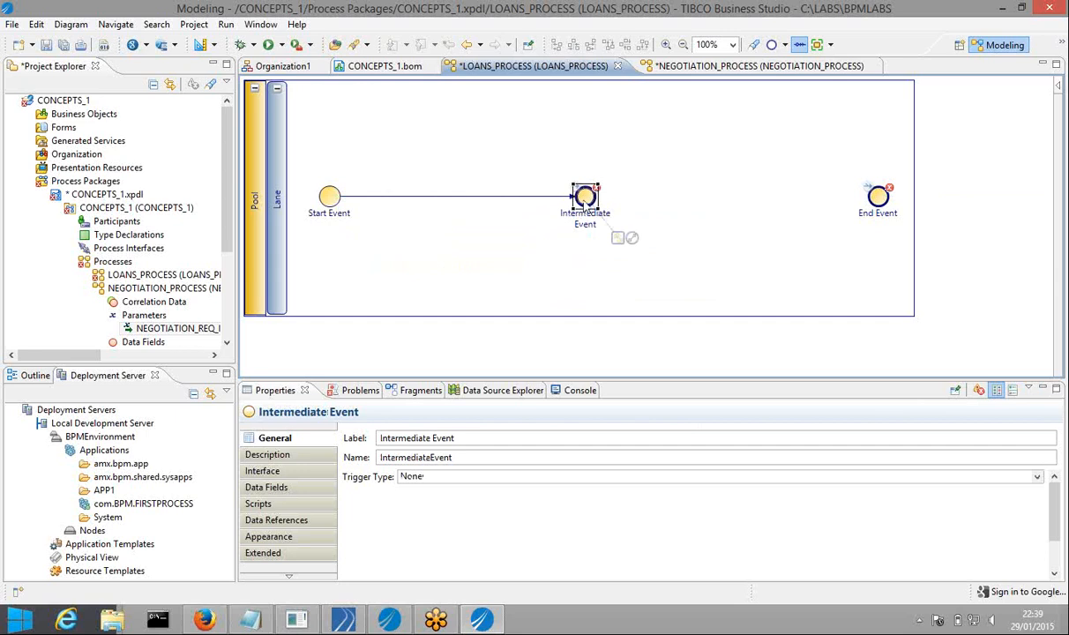
{"action": "left_click_drag", "start_coordinate": [567, 202], "coordinate": [544, 202]}
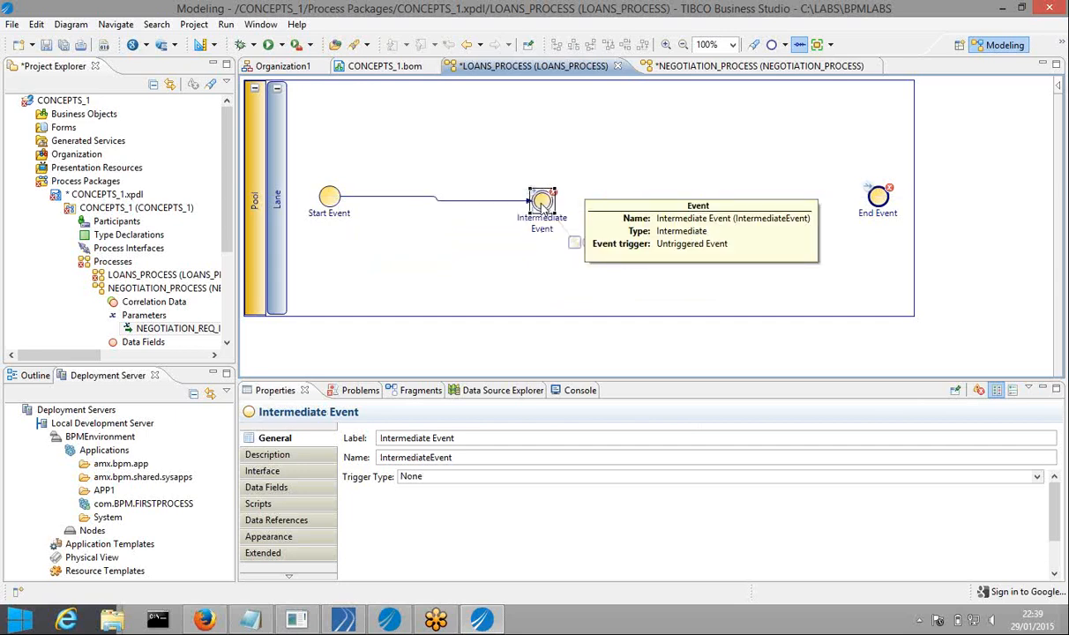
{"action": "left_click", "coordinate": [544, 205]}
{"action": "left_click", "coordinate": [548, 203]}
{"action": "left_click", "coordinate": [548, 202]}
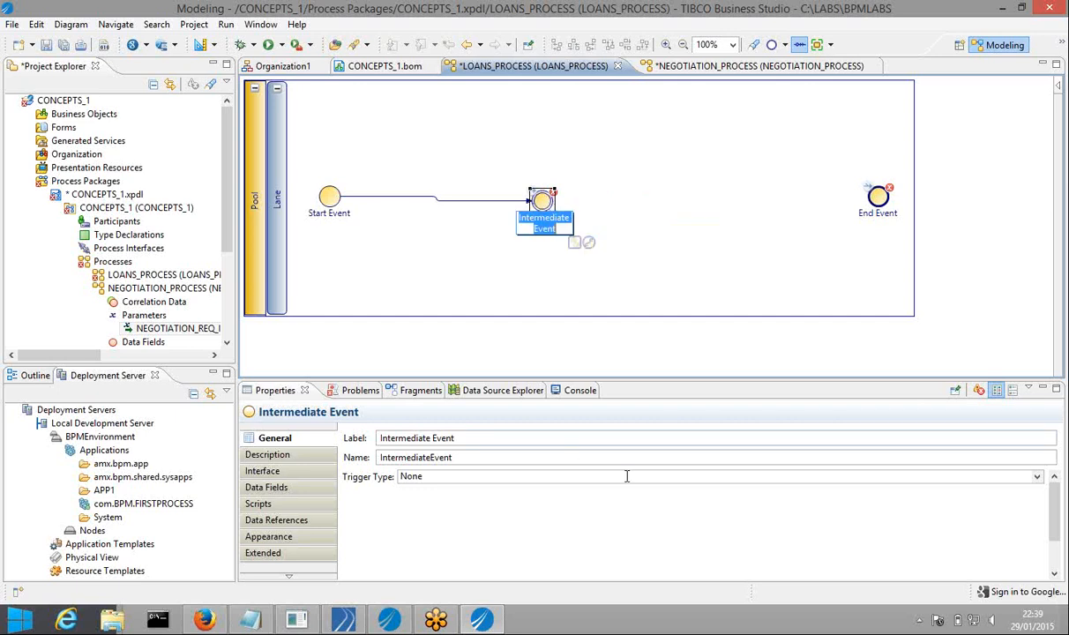
Set its trigger type to Throw Message with Send One Way Request
{"action": "left_click", "coordinate": [562, 476]}
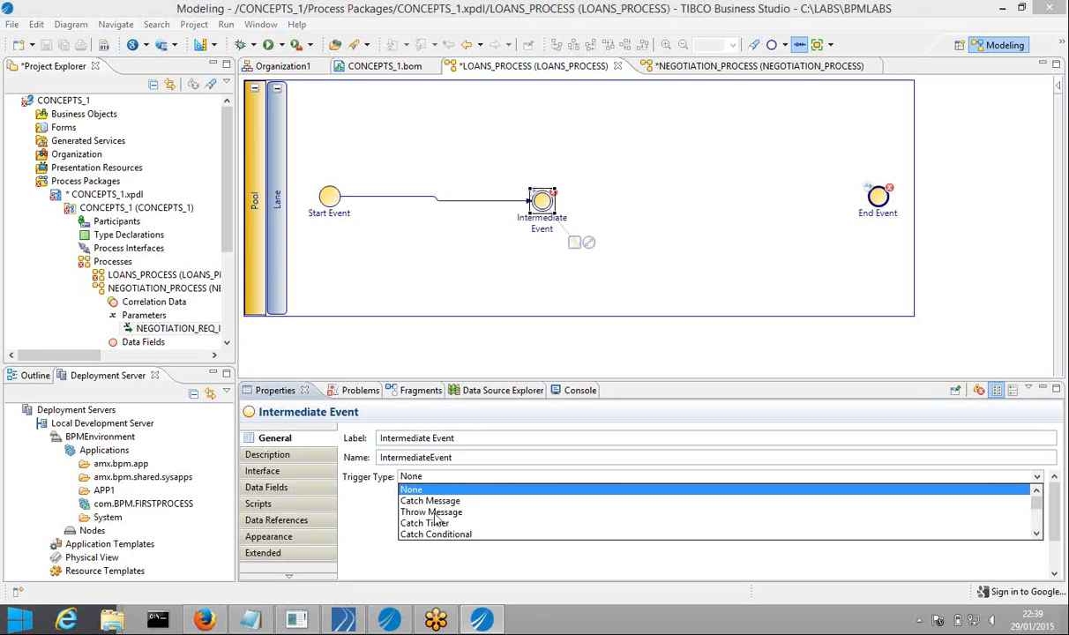
{"action": "left_click", "coordinate": [432, 513]}
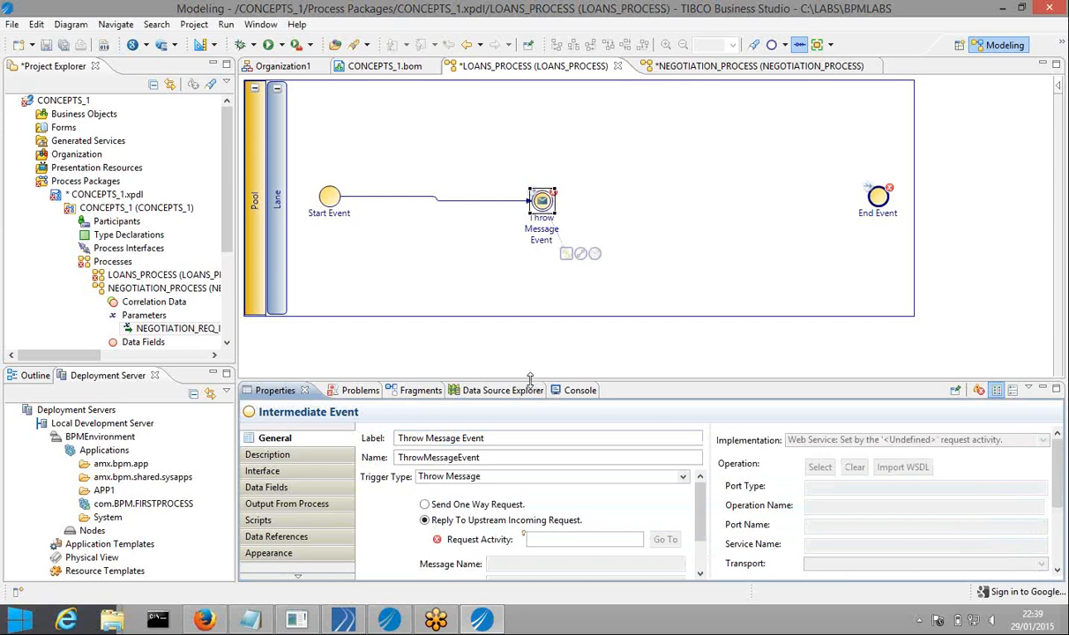
{"action": "left_click_drag", "start_coordinate": [529, 378], "coordinate": [529, 349]}
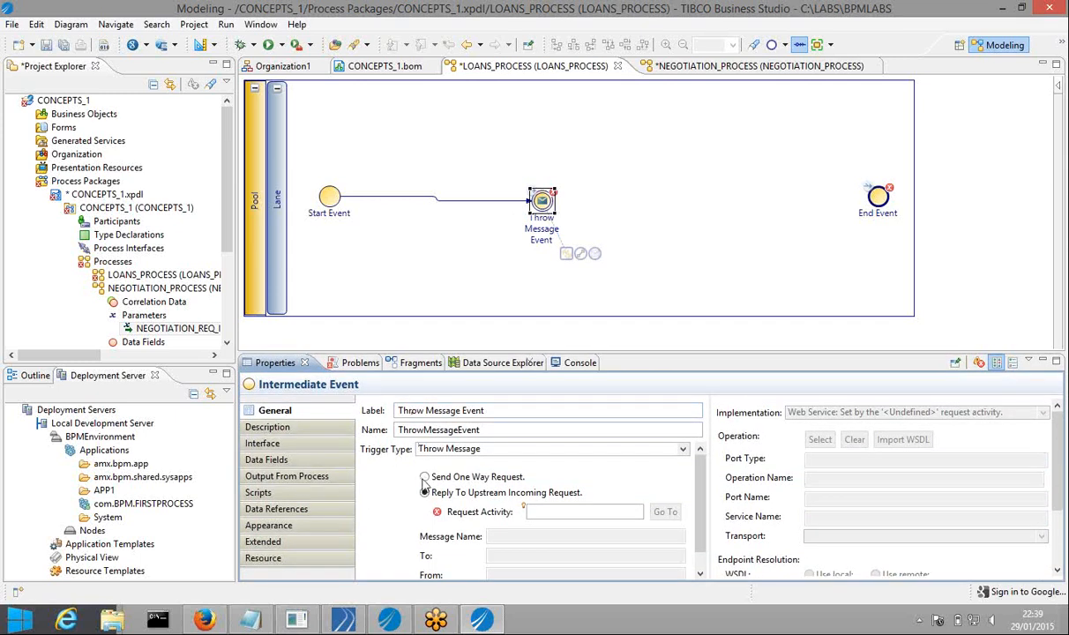
{"action": "left_click", "coordinate": [424, 477]}
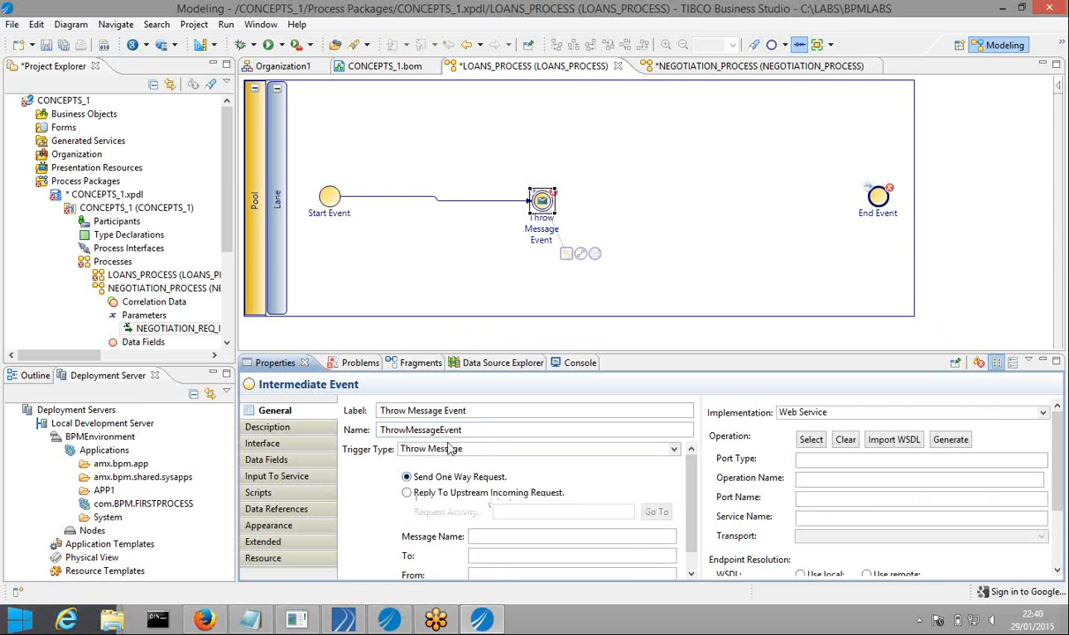
Set the event's label to SNDNEGREQ and its name to SEND_NEGOTIATION_REQUEST
{"action": "left_click", "coordinate": [476, 410]}
{"action": "left_click_drag", "start_coordinate": [476, 410], "coordinate": [369, 410]}
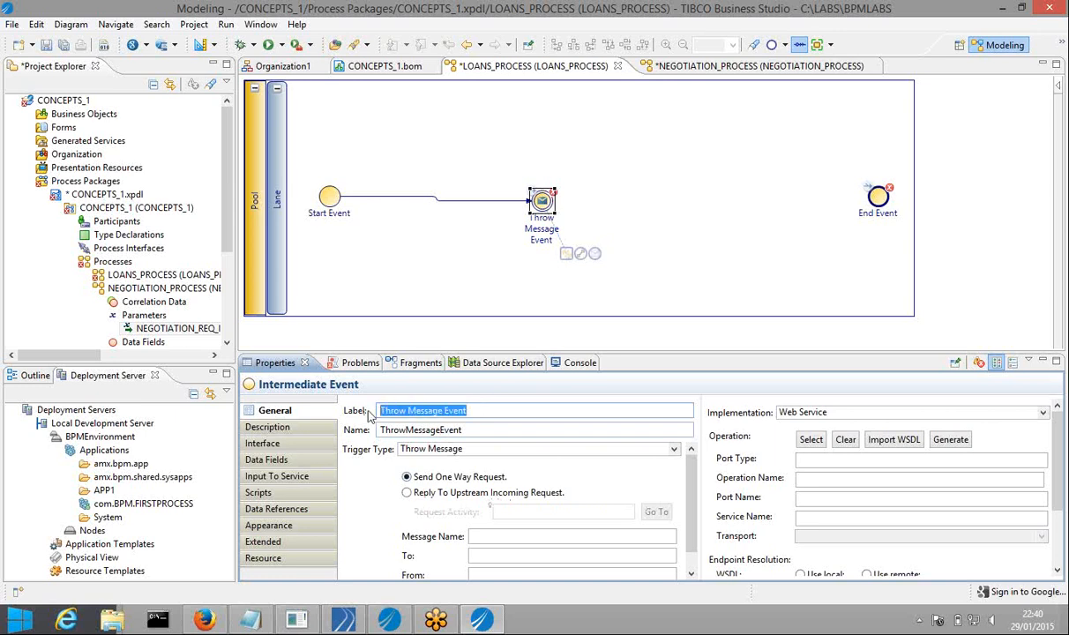
{"action": "type", "text": "SNDNEGREQ"}
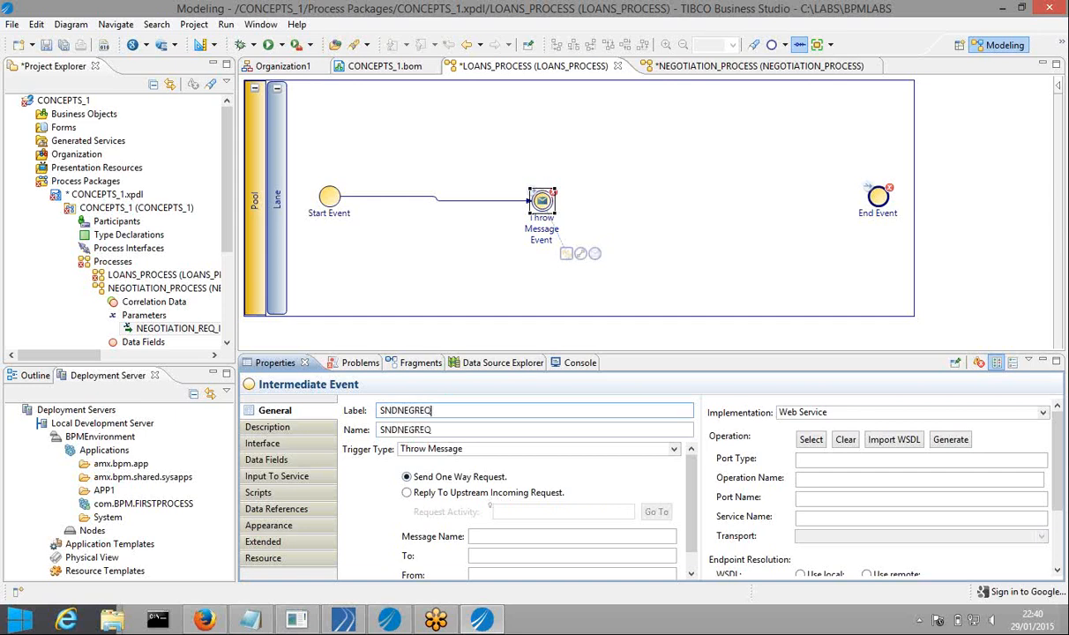
{"action": "double_click", "coordinate": [437, 428]}
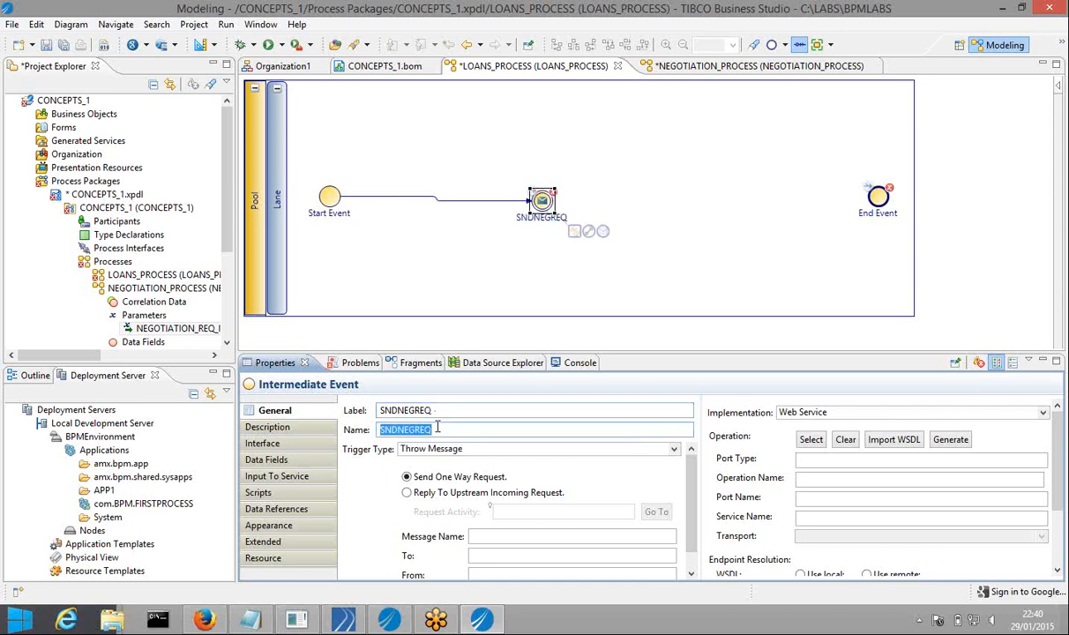
{"action": "type", "text": "SEND"}
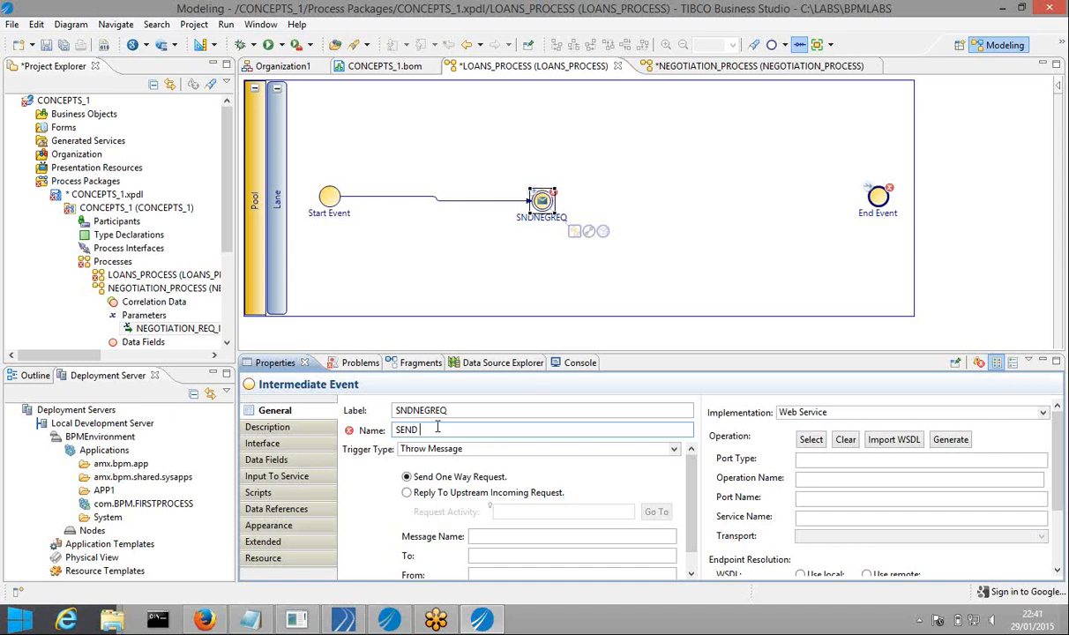
{"action": "type", "text": "_NEGOTIATION_REQUEST"}
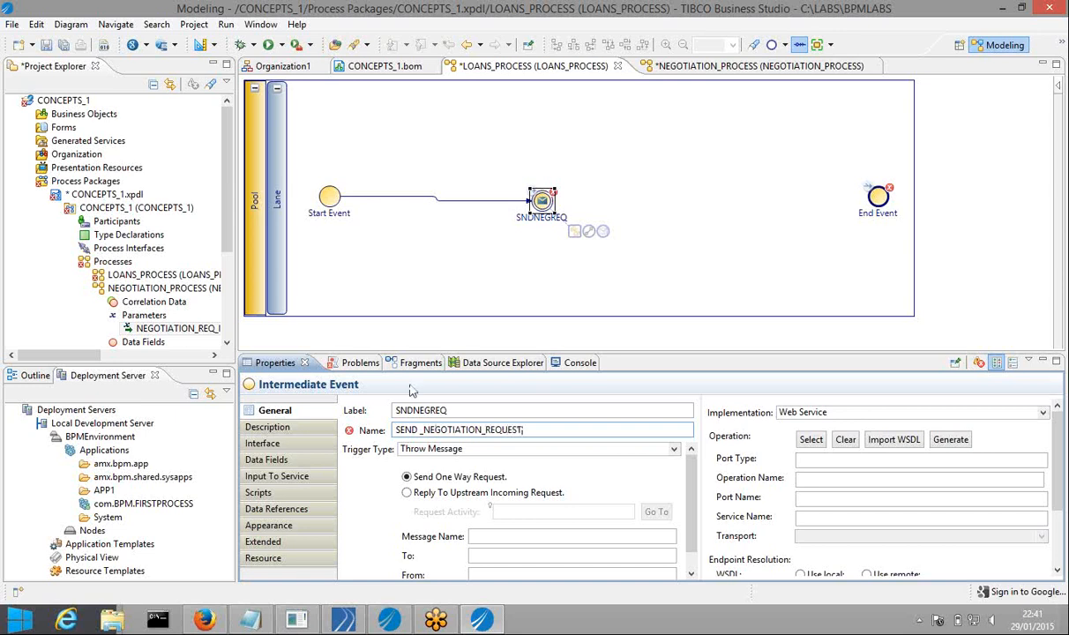
{"action": "left_click", "coordinate": [494, 208]}
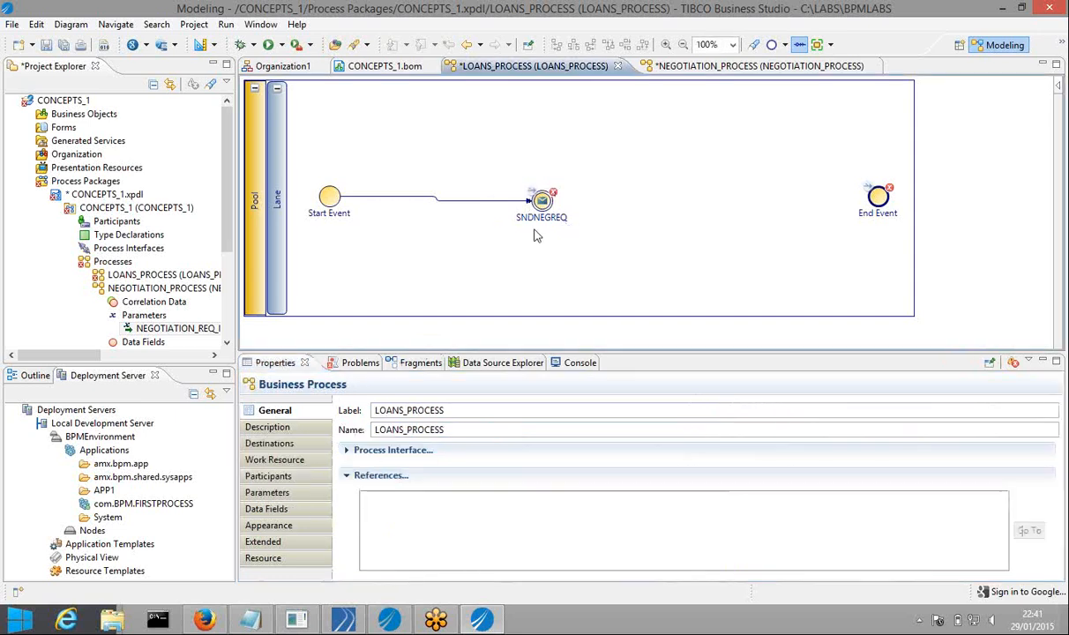
Point SNDNEGREQ's throw message at operation ACCEPT_NEGOTIATION_REQUEST on NEGOTIATION_PROCESS
{"action": "left_click", "coordinate": [540, 202]}
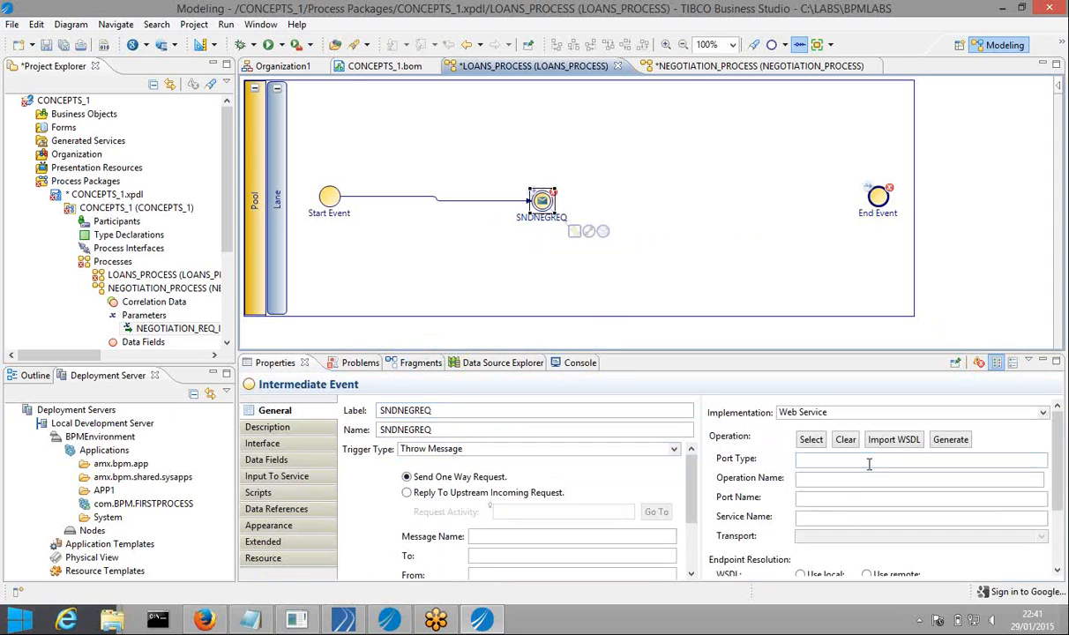
{"action": "left_click", "coordinate": [815, 444]}
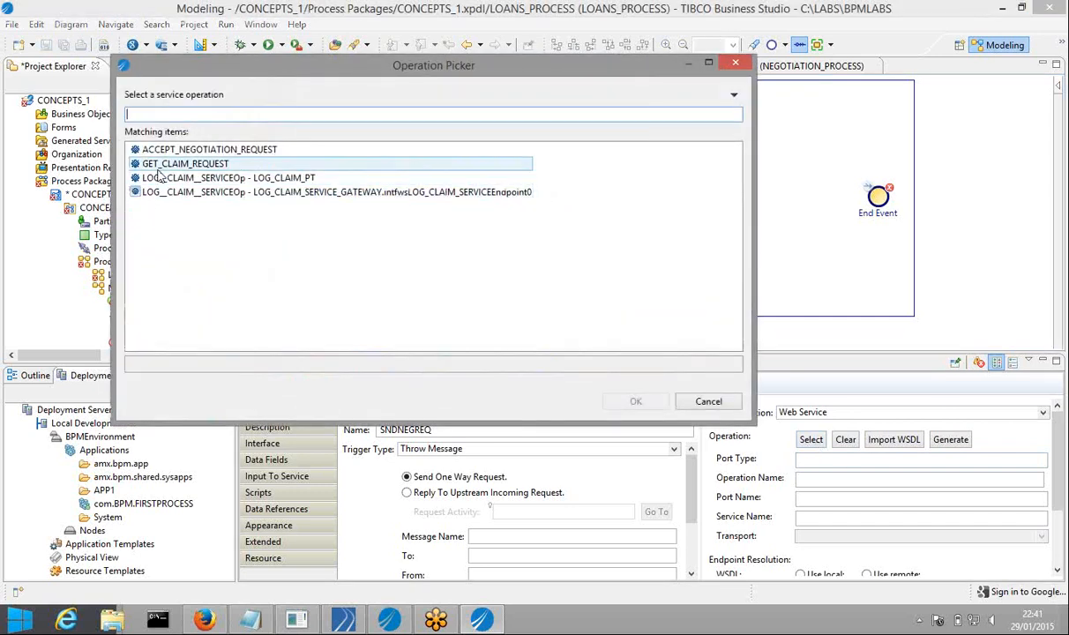
{"action": "left_click", "coordinate": [229, 151]}
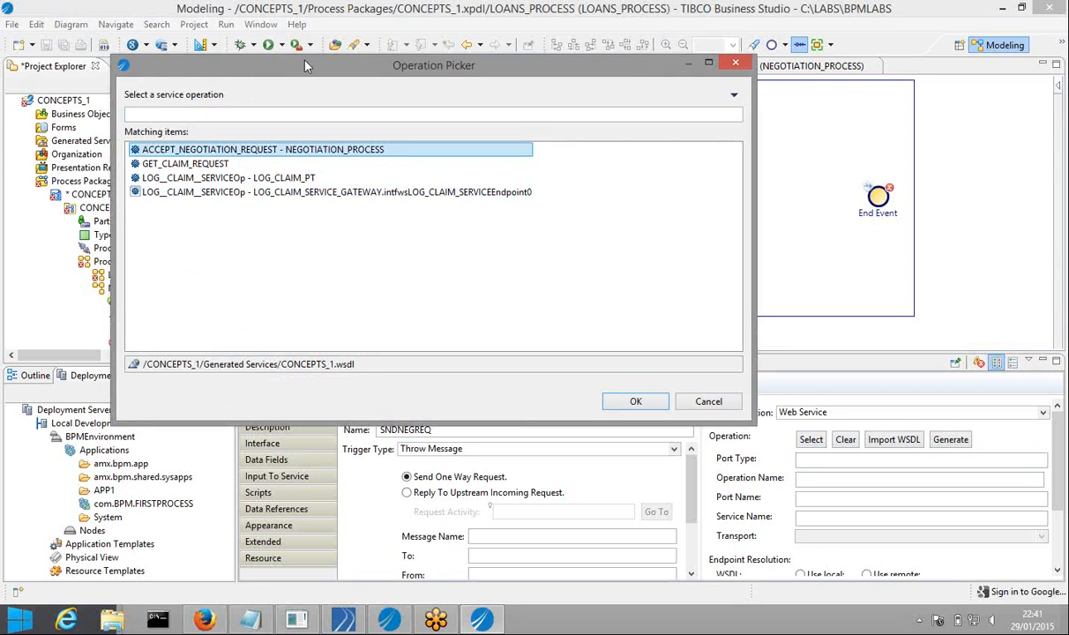
{"action": "left_click_drag", "start_coordinate": [307, 66], "coordinate": [427, 46]}
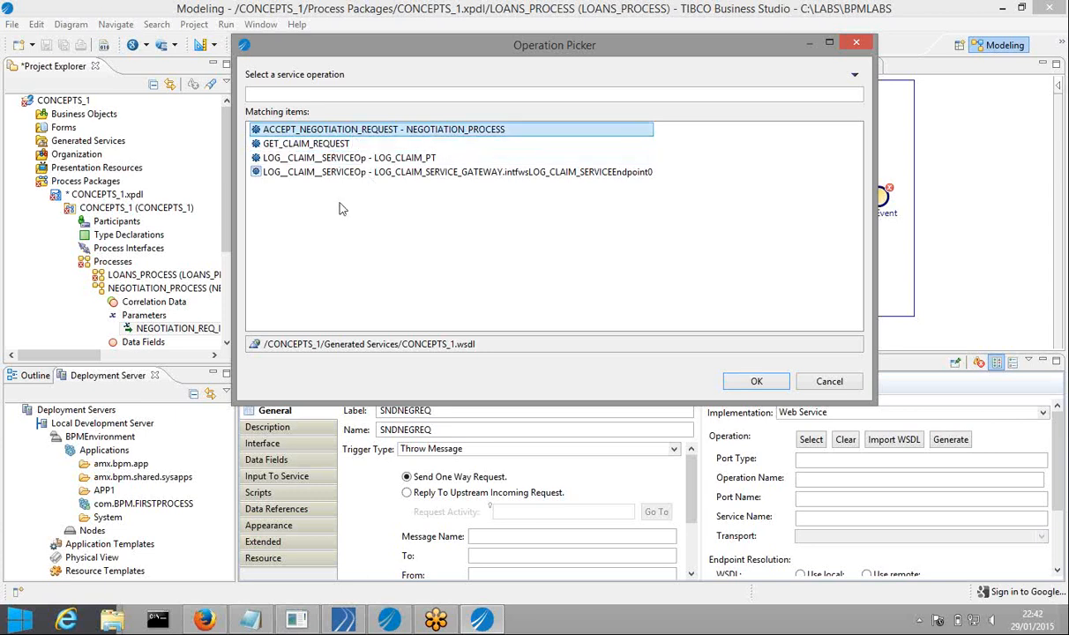
{"action": "left_click", "coordinate": [754, 381]}
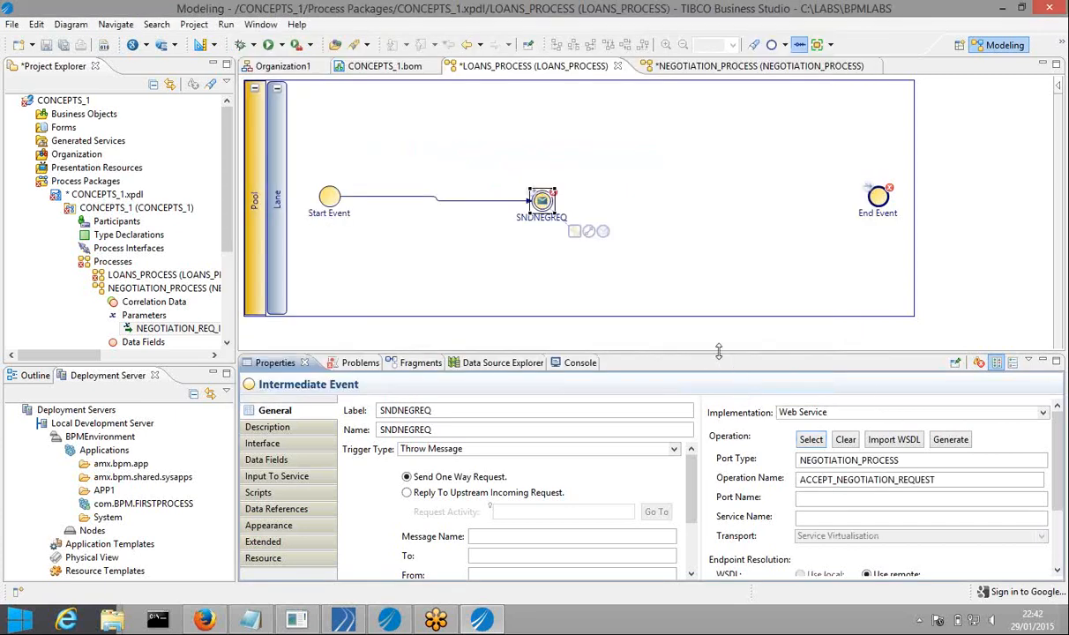
{"action": "left_click_drag", "start_coordinate": [719, 349], "coordinate": [686, 311]}
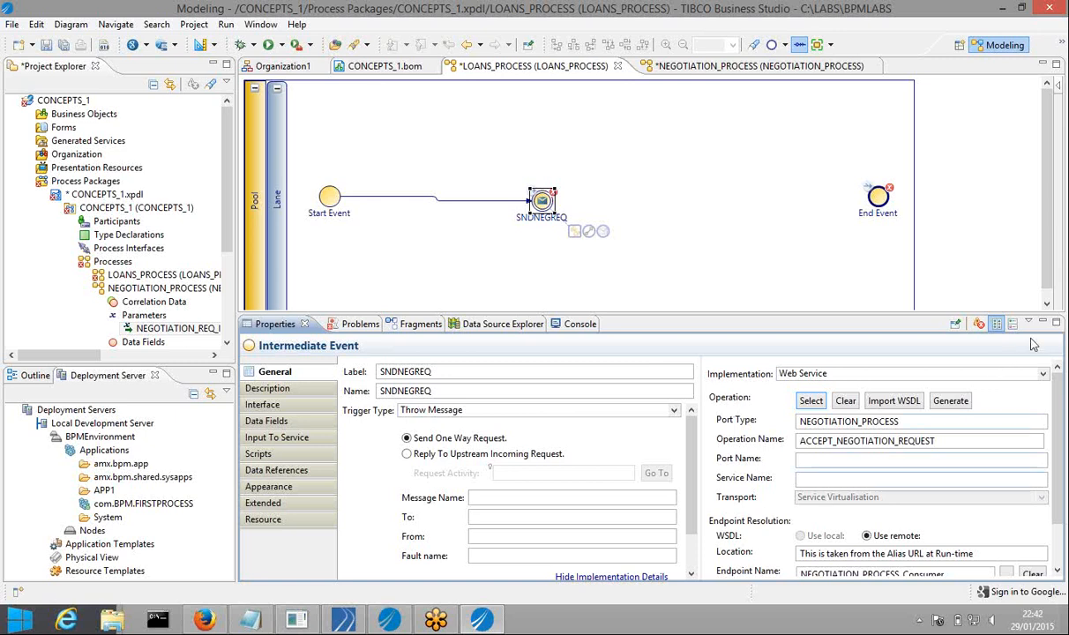
{"action": "left_click", "coordinate": [1043, 374]}
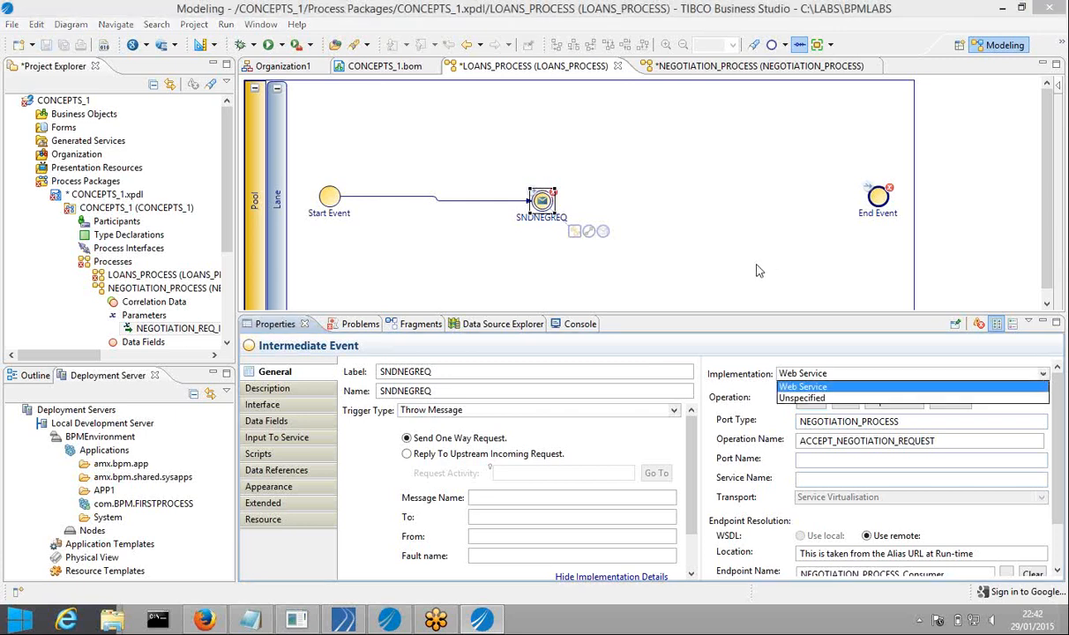
{"action": "left_click", "coordinate": [705, 262]}
{"action": "left_click", "coordinate": [706, 262]}
{"action": "left_click", "coordinate": [542, 201]}
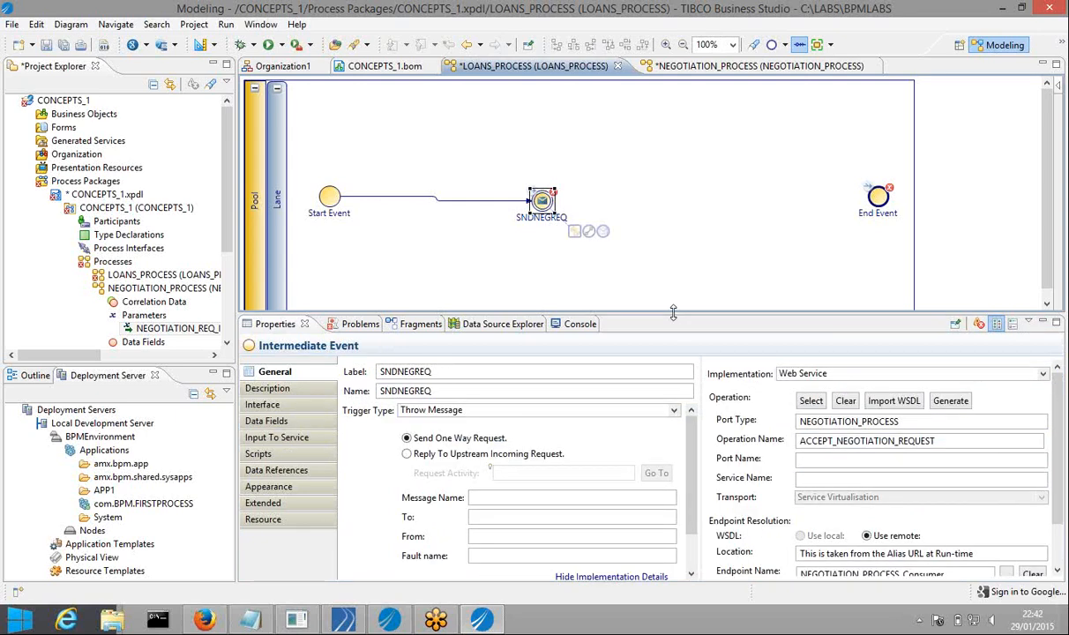
{"action": "left_click_drag", "start_coordinate": [671, 303], "coordinate": [664, 260]}
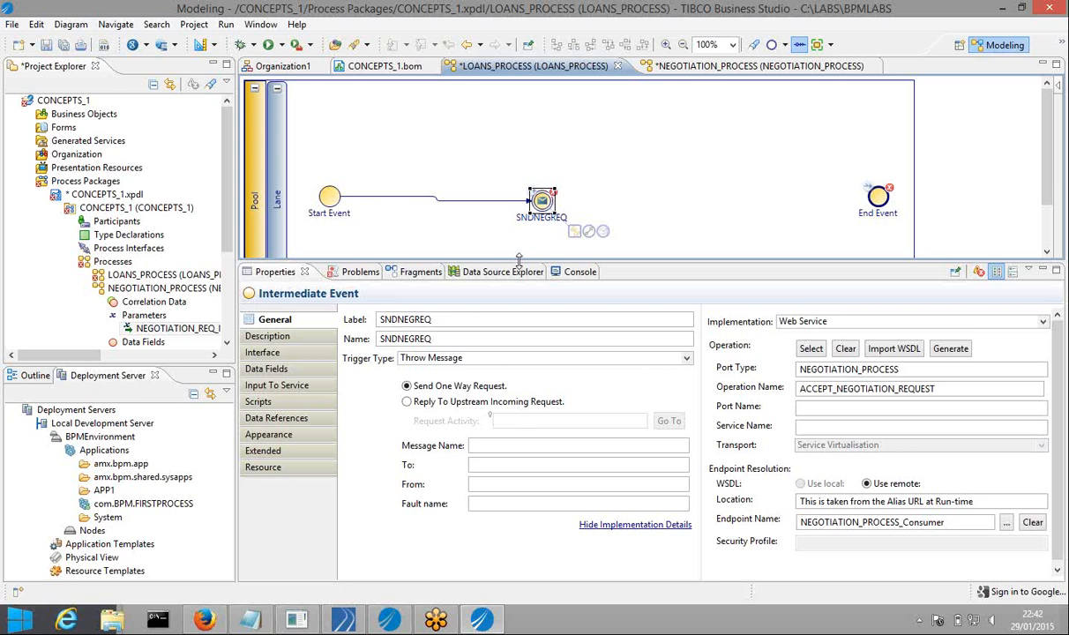
Collapse NEGOTIATION_PROCESS and expand LOANS_PROCESS to show its empty Parameters table
{"action": "left_click_drag", "start_coordinate": [518, 258], "coordinate": [519, 295]}
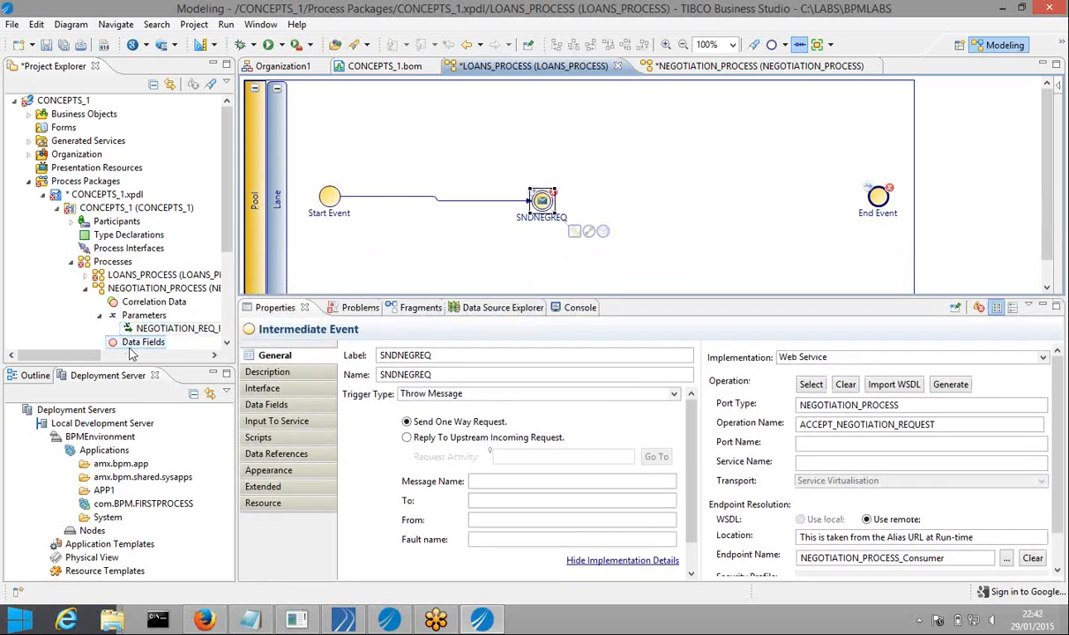
{"action": "left_click", "coordinate": [86, 290]}
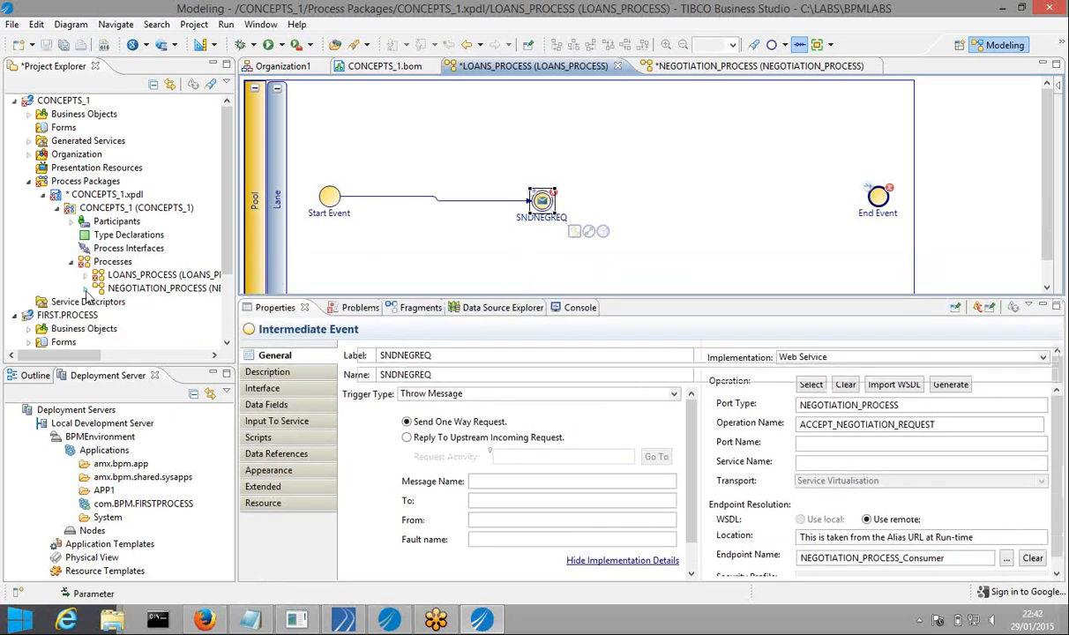
{"action": "left_click", "coordinate": [86, 277]}
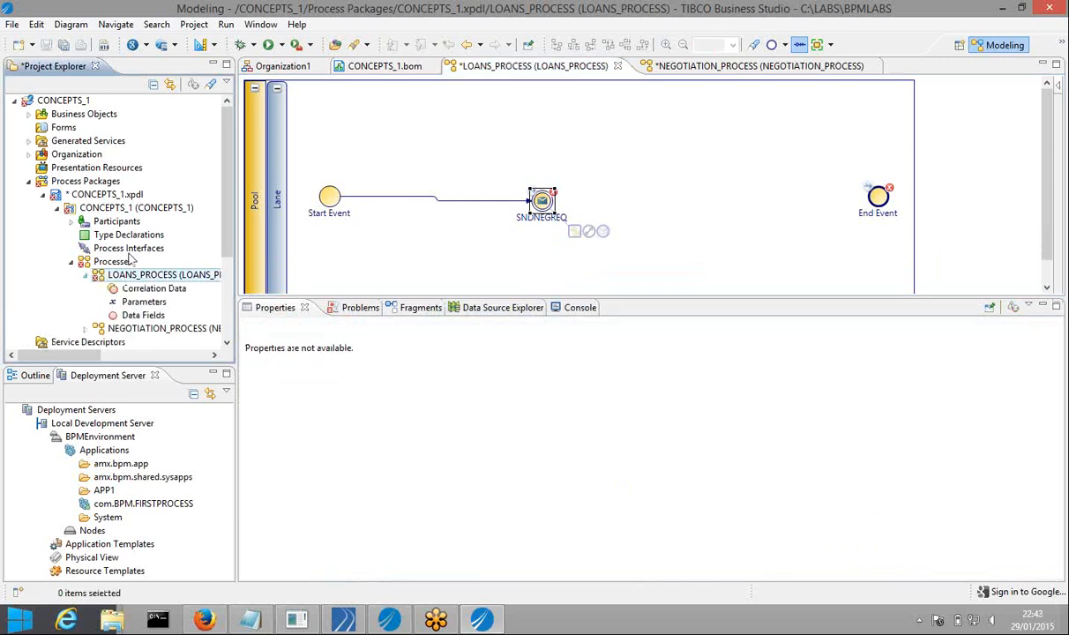
{"action": "left_click_drag", "start_coordinate": [237, 229], "coordinate": [287, 230]}
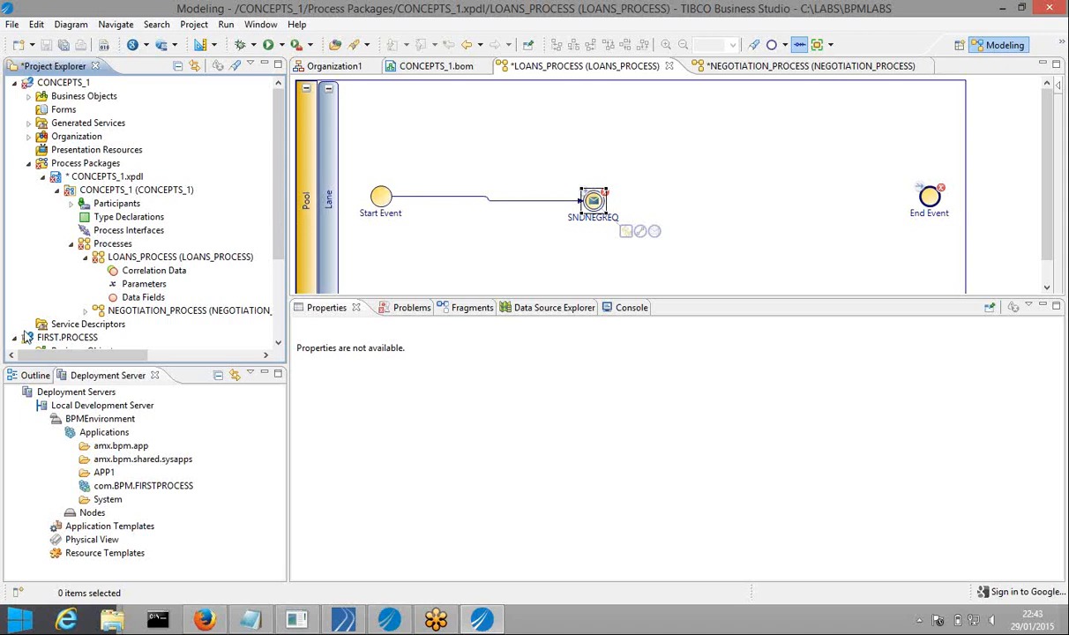
{"action": "left_click", "coordinate": [144, 284]}
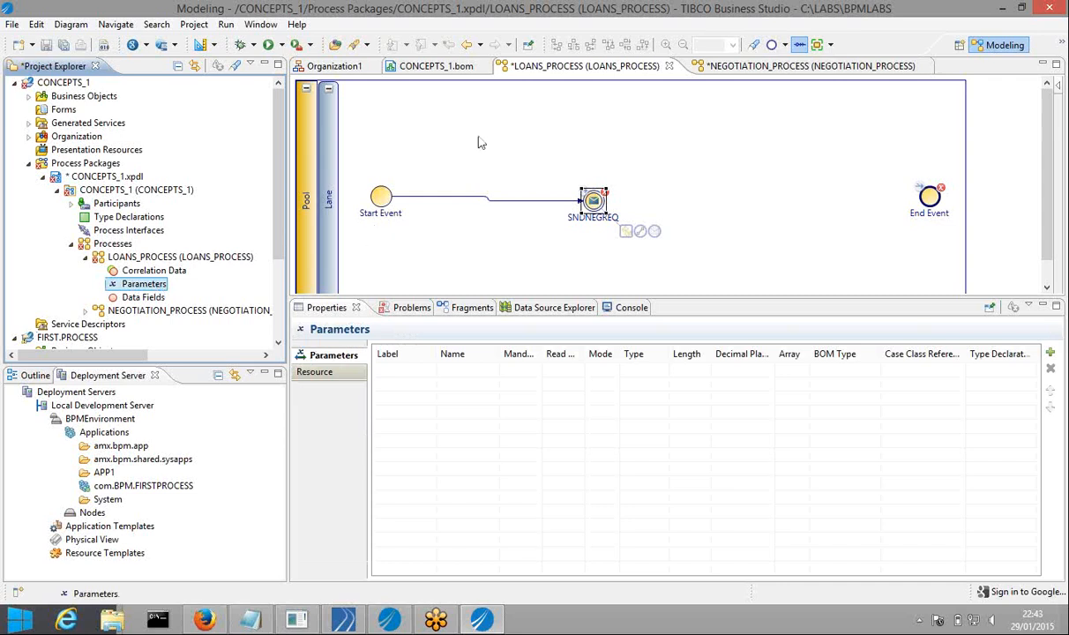
Start a new In parameter on LOANS_PROCESS typed with the LOAN_APP business object
{"action": "right_click", "coordinate": [166, 288]}
{"action": "mouse_move", "coordinate": [198, 293]}
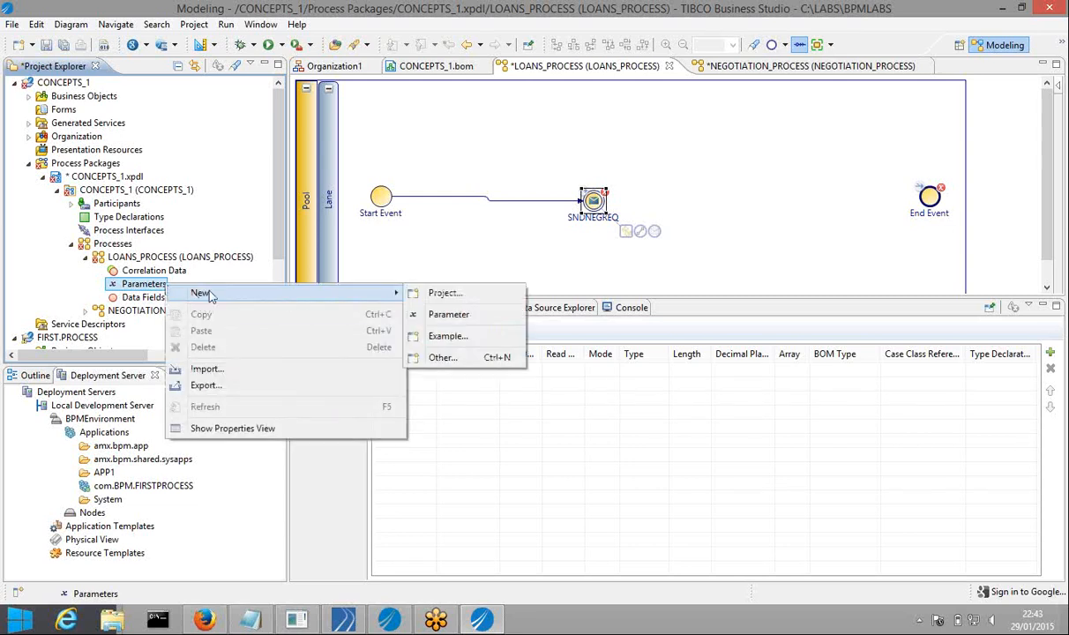
{"action": "mouse_move", "coordinate": [388, 292]}
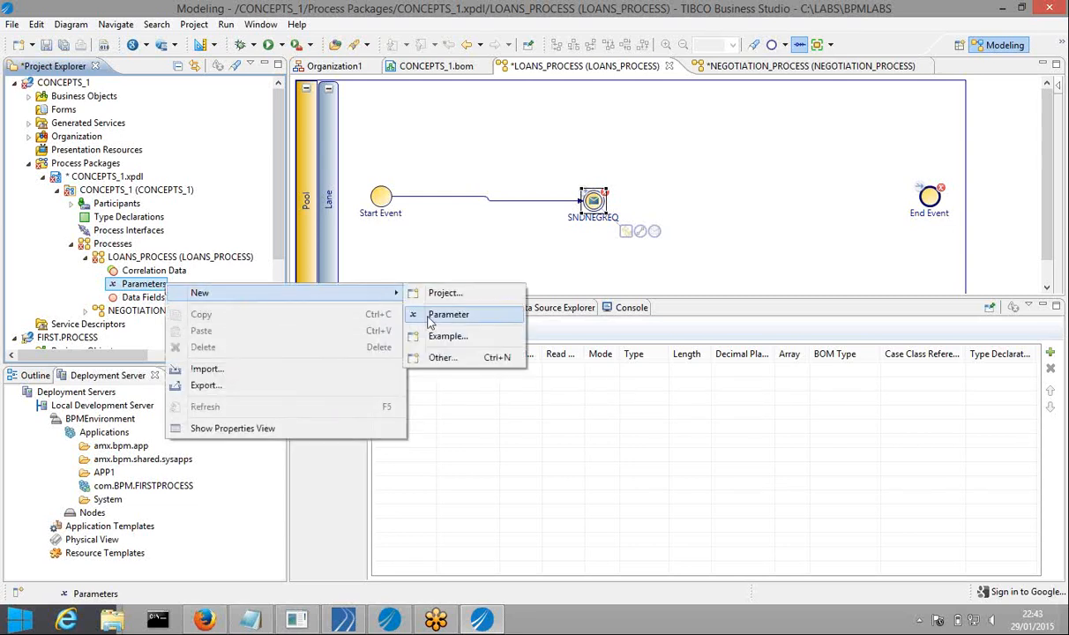
{"action": "left_click", "coordinate": [432, 315]}
{"action": "left_click", "coordinate": [425, 180]}
{"action": "left_click", "coordinate": [387, 260]}
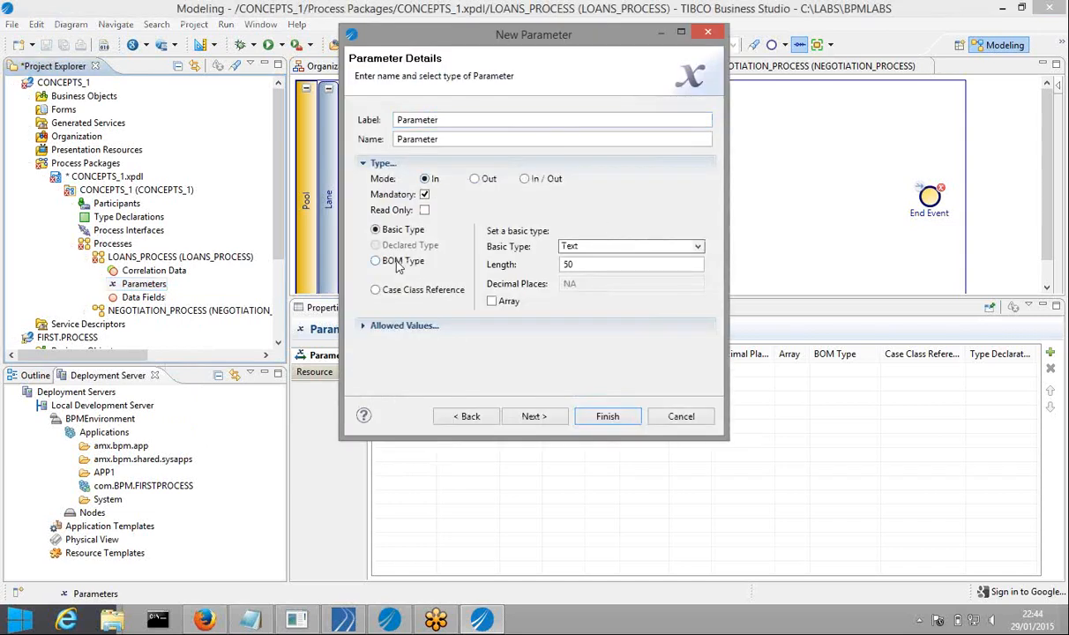
{"action": "left_click", "coordinate": [599, 252]}
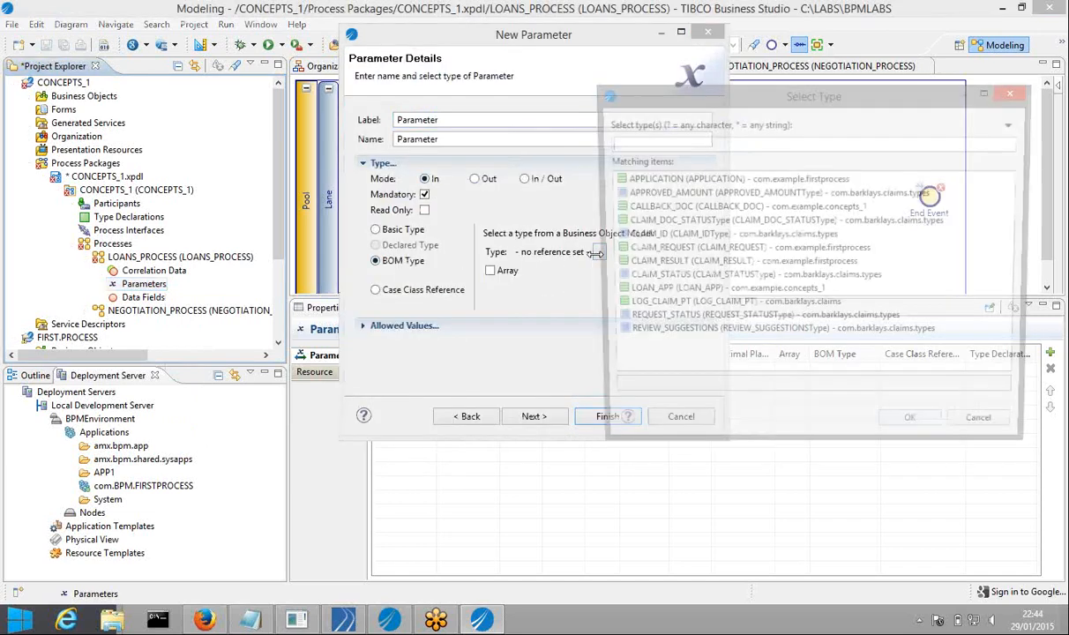
{"action": "left_click", "coordinate": [644, 297]}
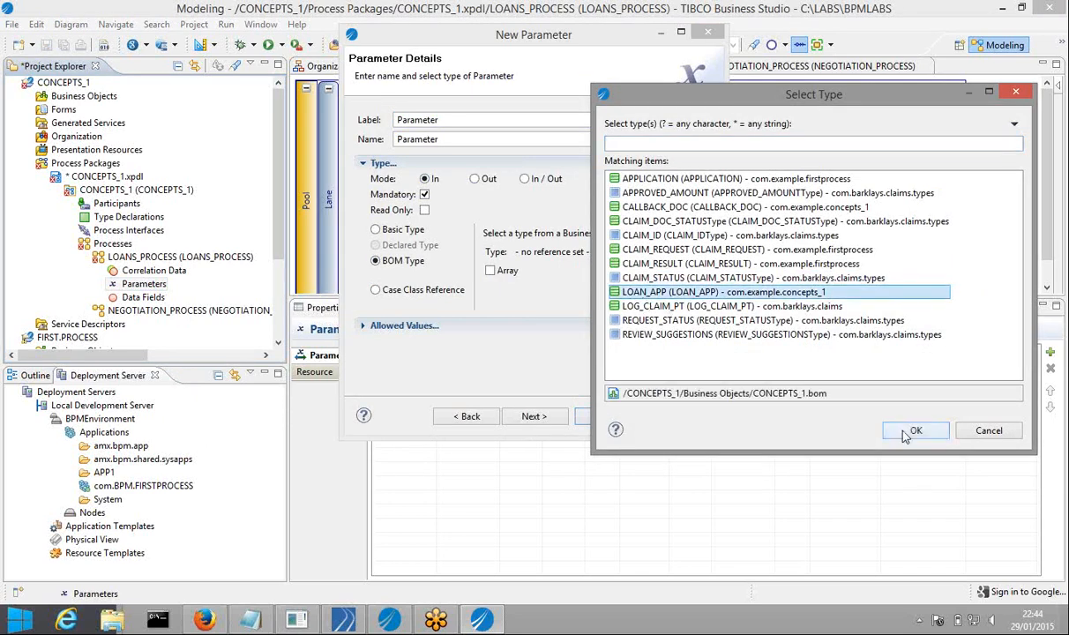
{"action": "left_click", "coordinate": [911, 431]}
Label the new parameter LOAN_REQ_IN and finish the wizard
{"action": "double_click", "coordinate": [454, 119]}
{"action": "type", "text": "LOA"}
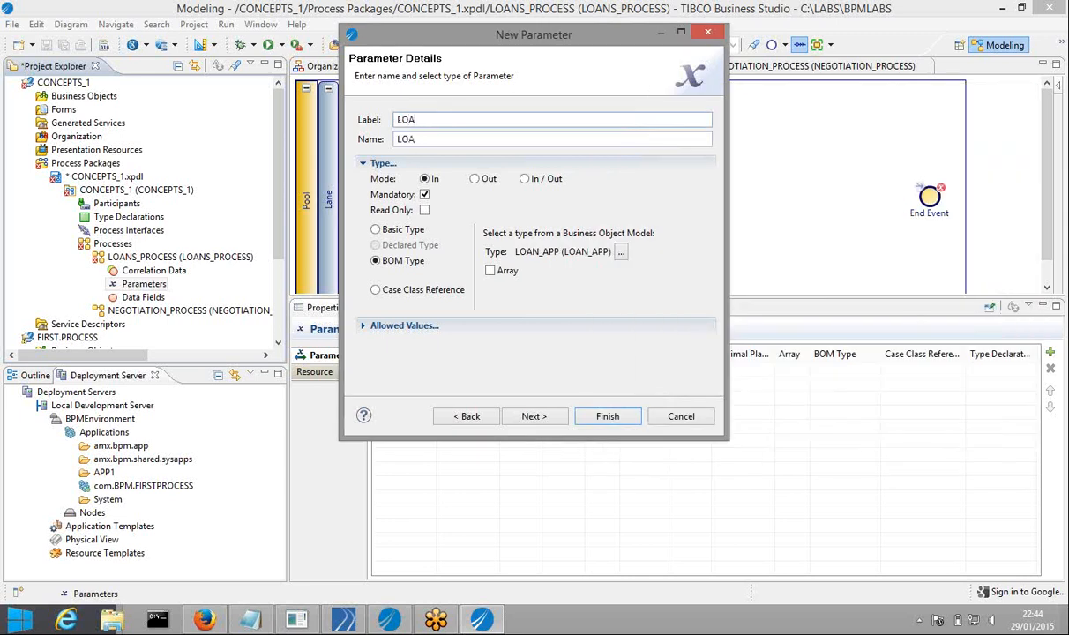
{"action": "type", "text": "N_REQ_IN"}
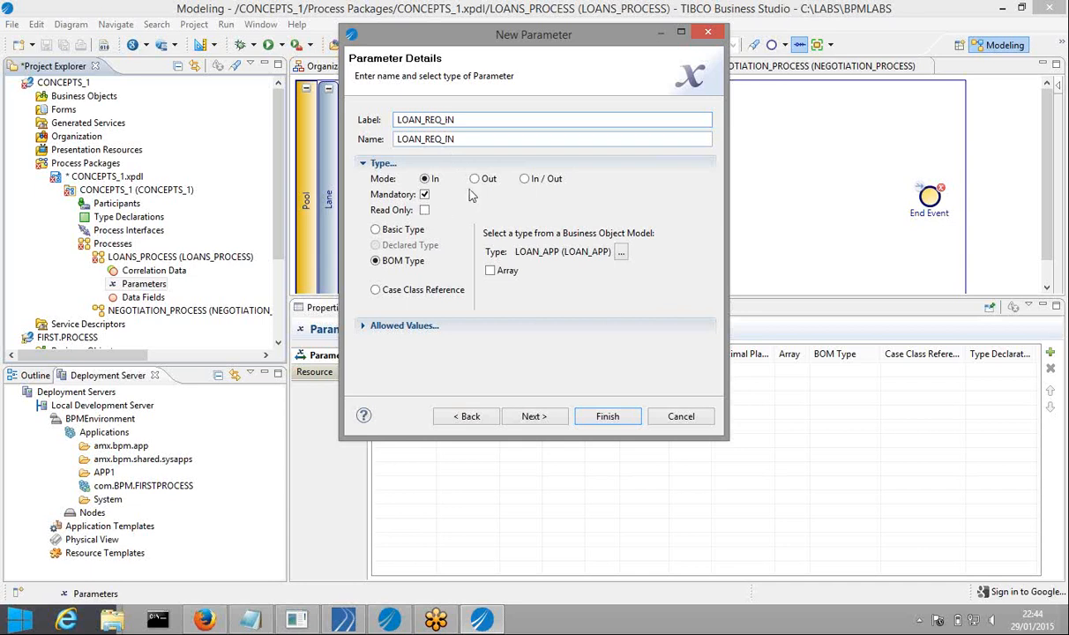
{"action": "left_click", "coordinate": [534, 417]}
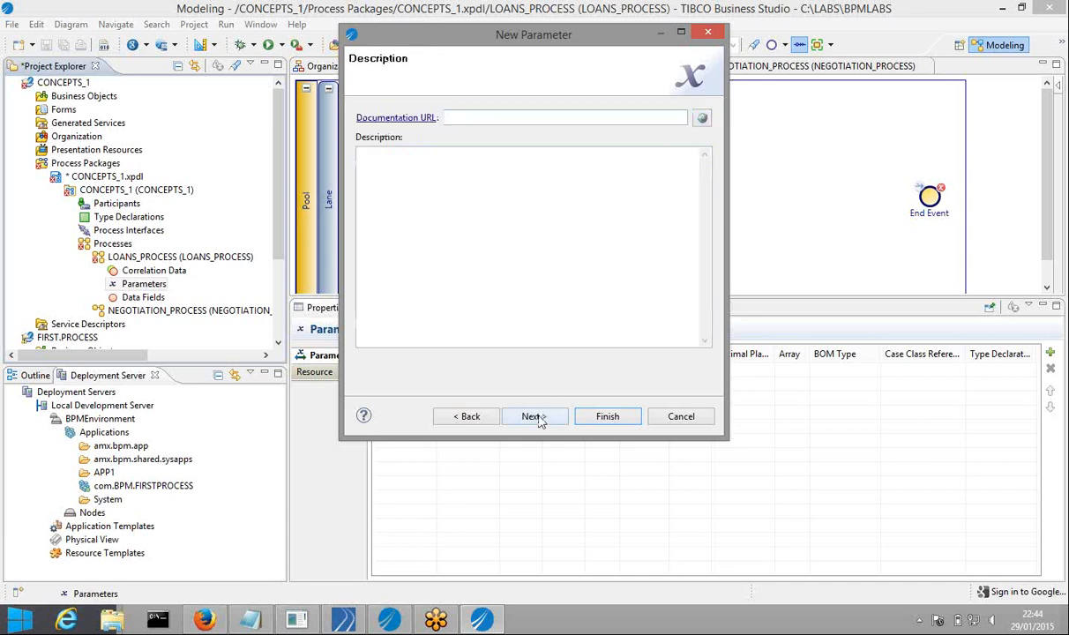
{"action": "left_click", "coordinate": [534, 416]}
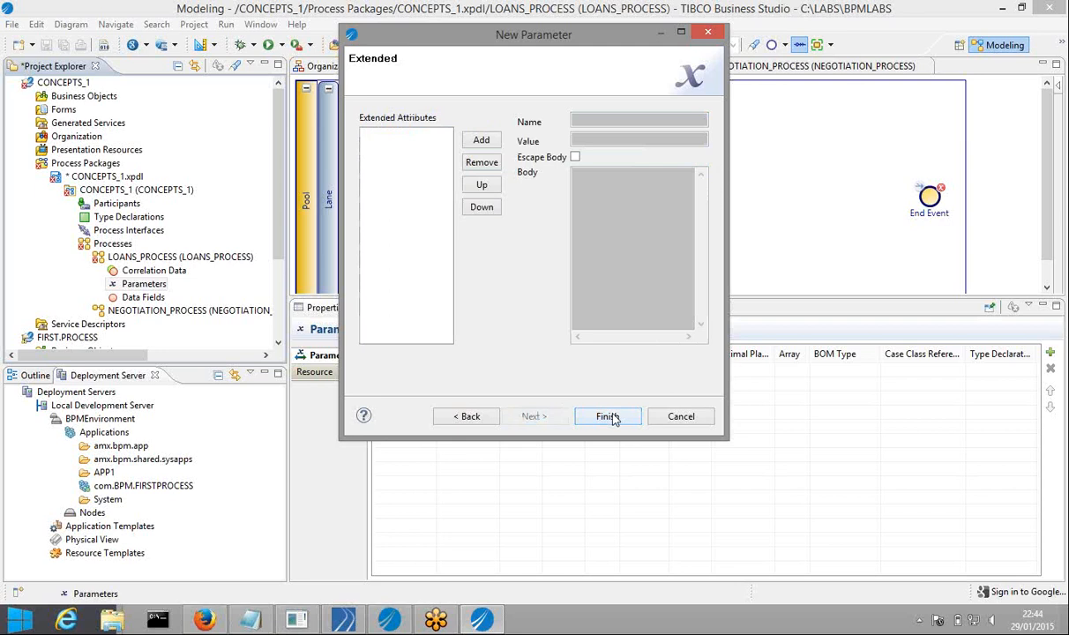
{"action": "left_click", "coordinate": [608, 417]}
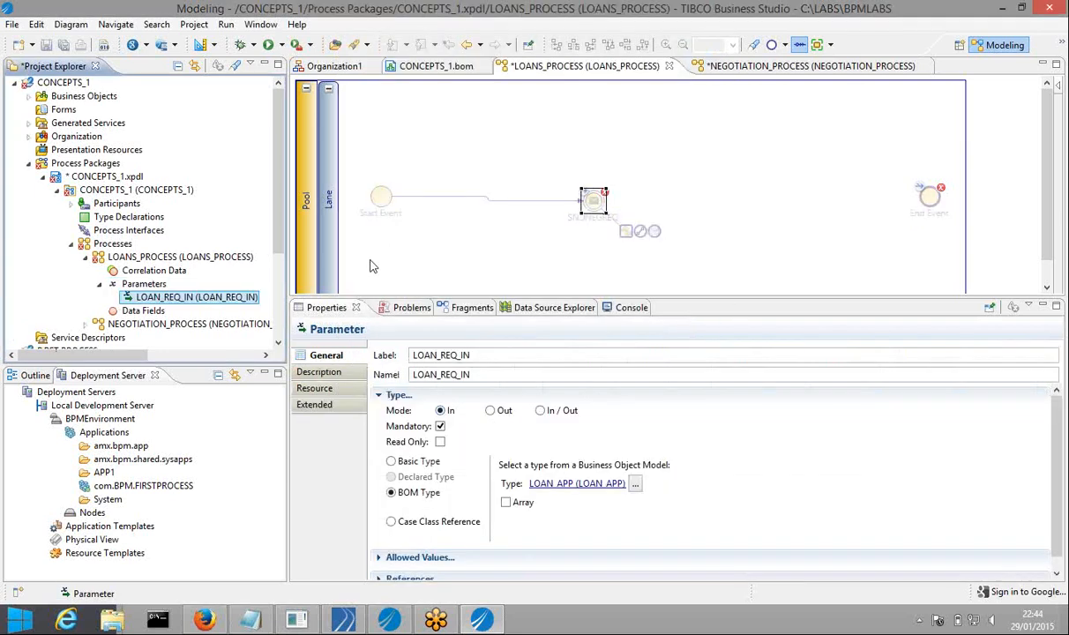
Set the Start Event's Trigger Type to Message, making it a Catch Message Event
{"action": "left_click", "coordinate": [378, 200]}
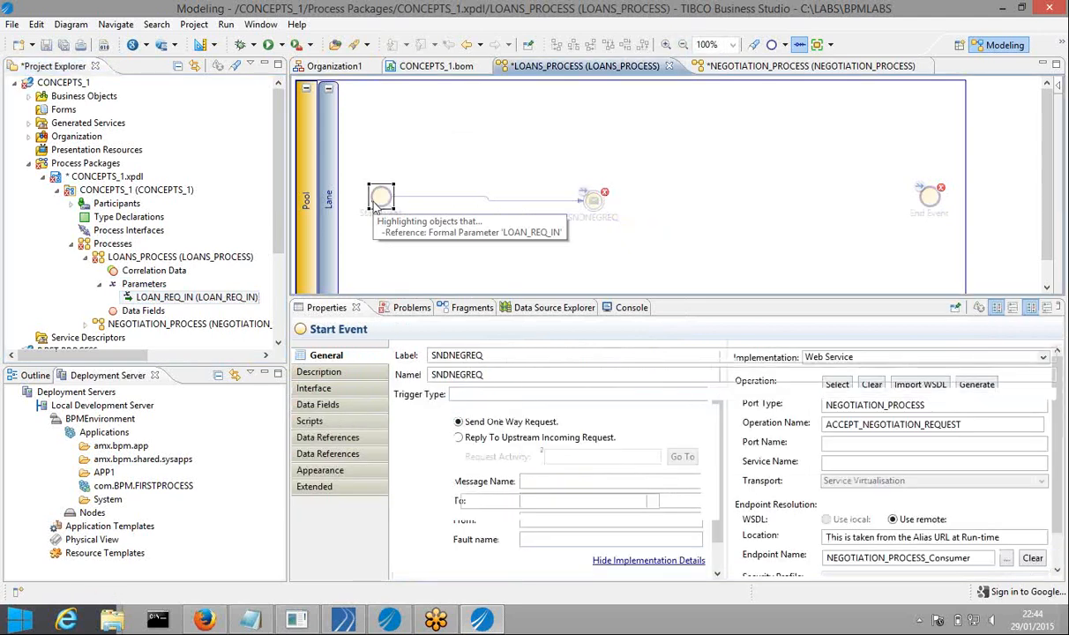
{"action": "left_click", "coordinate": [471, 394]}
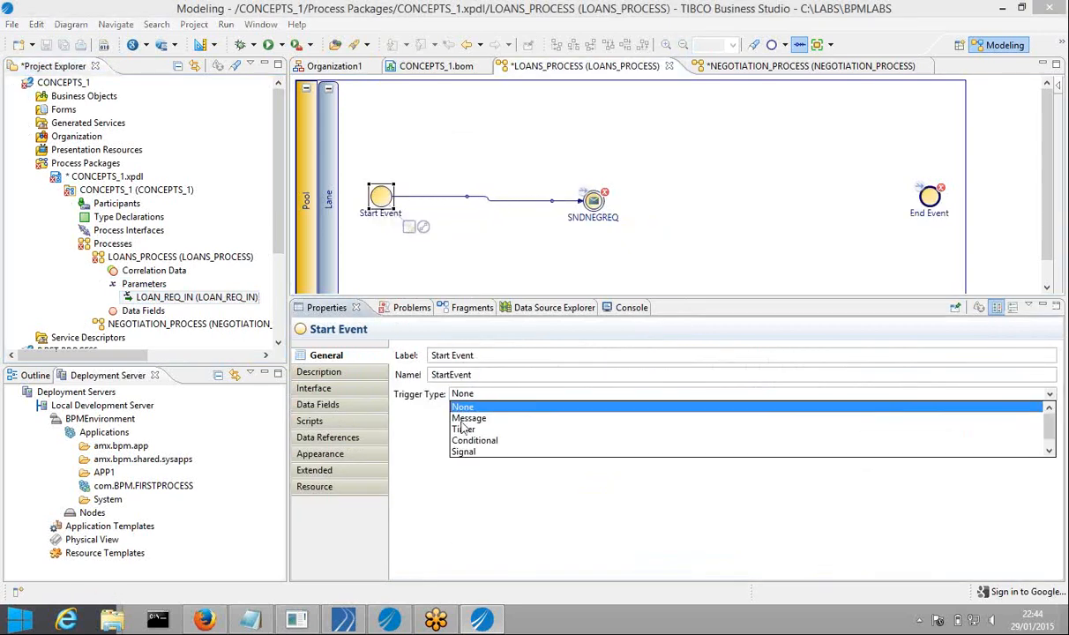
{"action": "left_click", "coordinate": [464, 418]}
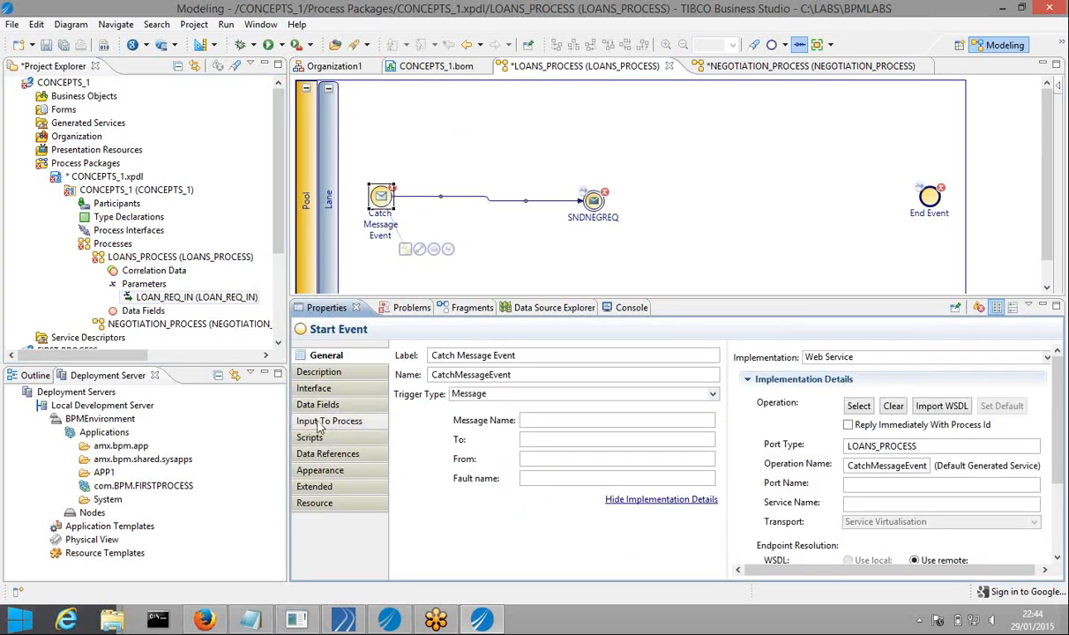
{"action": "left_click", "coordinate": [313, 388]}
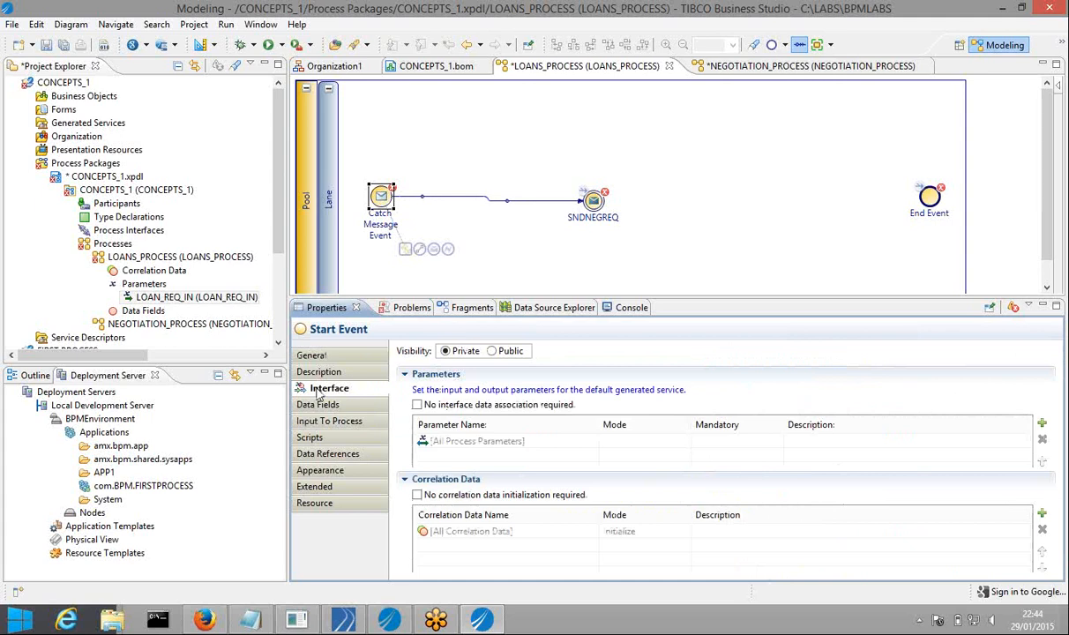
Add LOAN_REQ_IN to the message start event's interface parameters
{"action": "left_click", "coordinate": [1041, 426]}
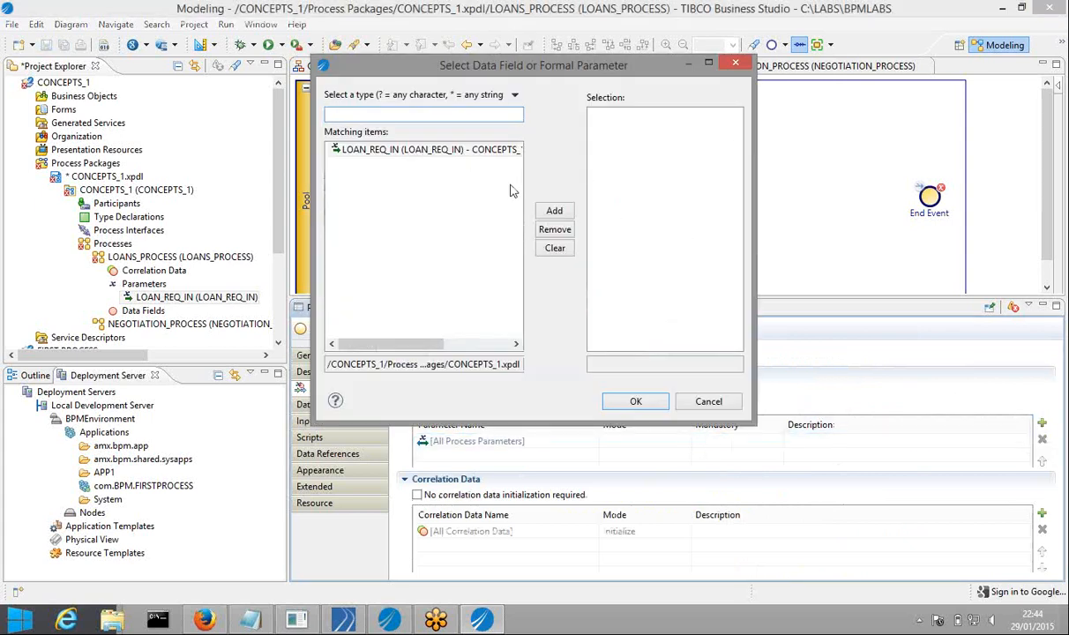
{"action": "left_click", "coordinate": [554, 214]}
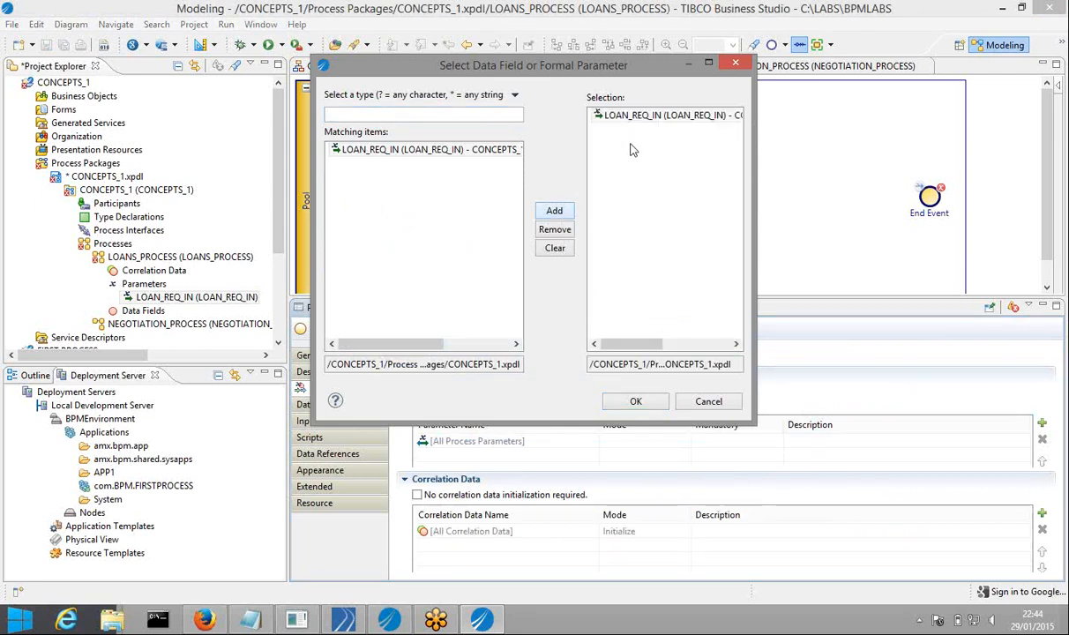
{"action": "left_click", "coordinate": [636, 403]}
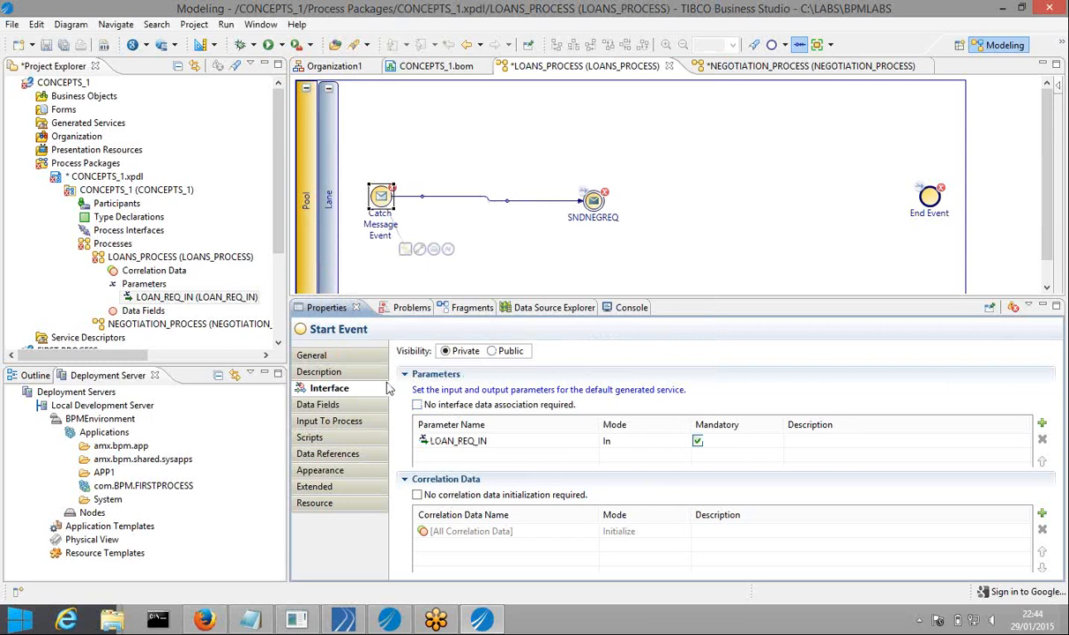
Relabel the start event ACCEPT_LOAN_DOC, save the package, and drag SNDNEGREQ rightward
{"action": "left_click", "coordinate": [317, 356]}
{"action": "double_click", "coordinate": [504, 355]}
{"action": "left_click", "coordinate": [523, 358]}
{"action": "left_click_drag", "start_coordinate": [523, 358], "coordinate": [427, 356]}
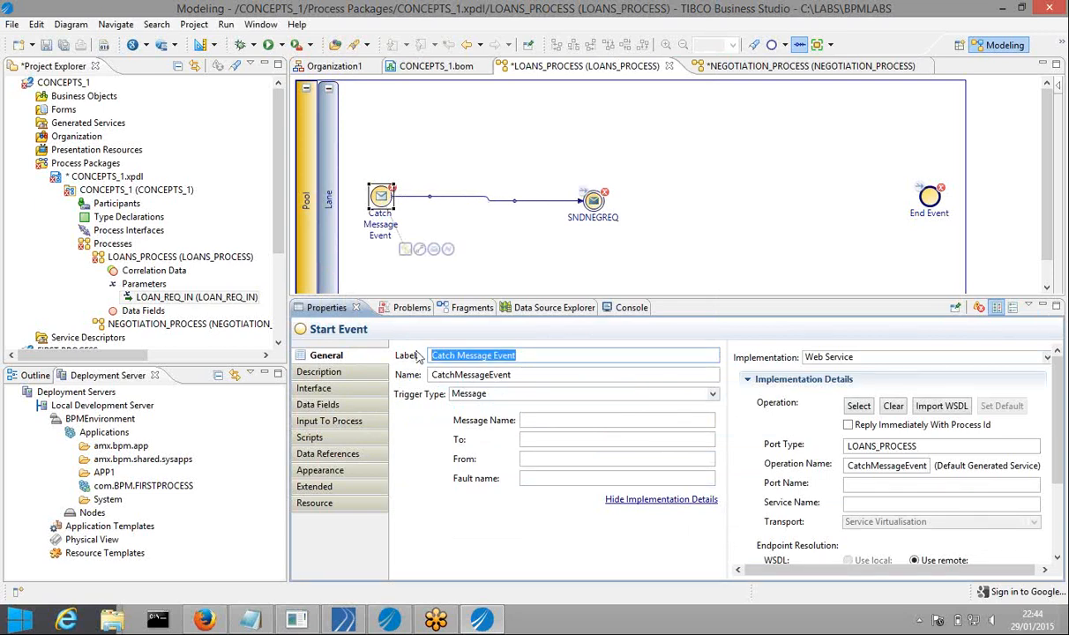
{"action": "type", "text": "ACCEPT"}
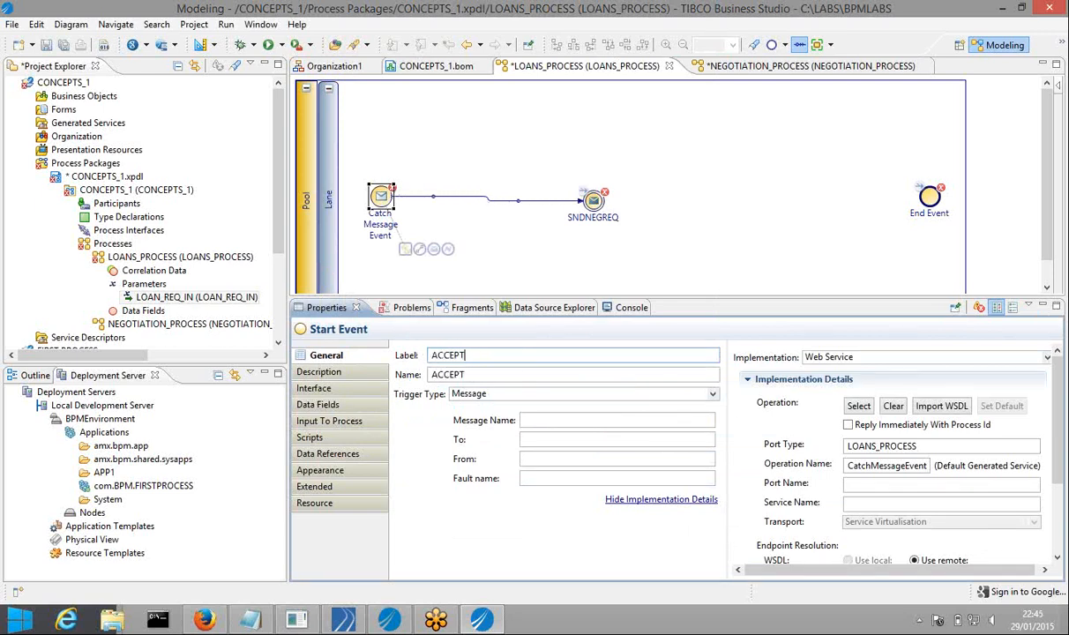
{"action": "type", "text": "_LOAN_DOC"}
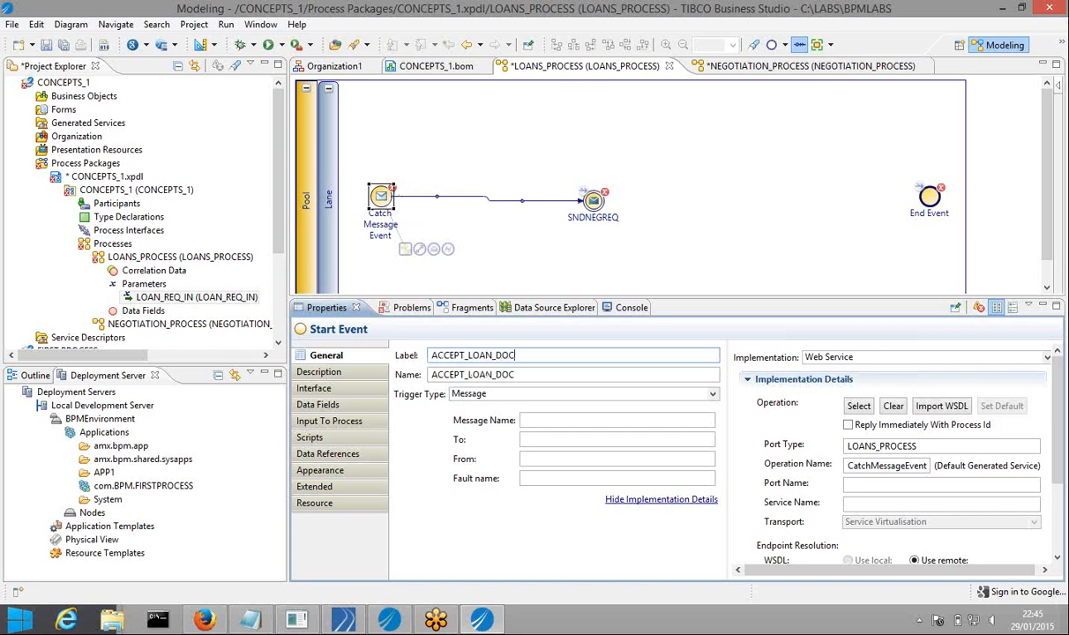
{"action": "left_click", "coordinate": [63, 47]}
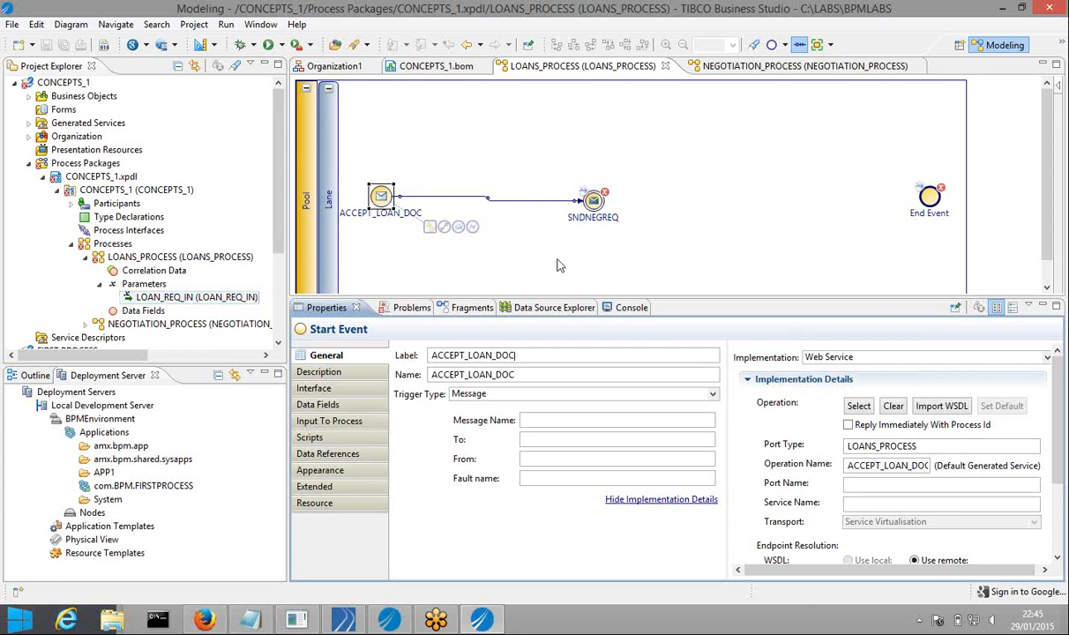
{"action": "left_click_drag", "start_coordinate": [603, 205], "coordinate": [705, 201]}
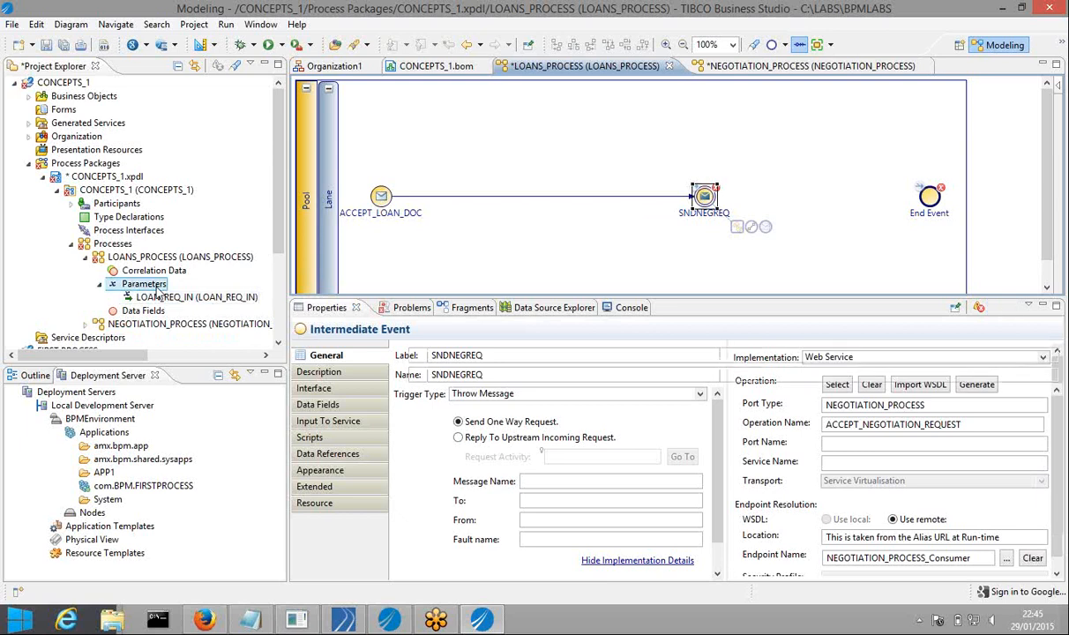
Start a new Out parameter on LOANS_PROCESS typed with the LOAN_APP business object
{"action": "right_click", "coordinate": [157, 291]}
{"action": "mouse_move", "coordinate": [264, 297]}
{"action": "left_click", "coordinate": [445, 325]}
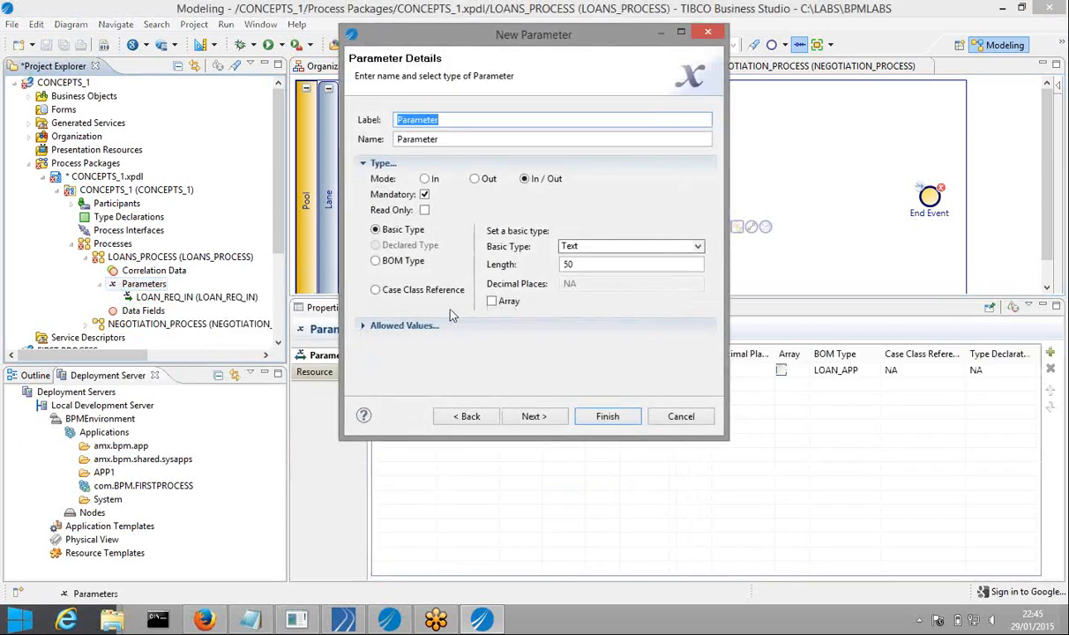
{"action": "left_click", "coordinate": [401, 260]}
{"action": "left_click", "coordinate": [599, 253]}
{"action": "left_click", "coordinate": [630, 292]}
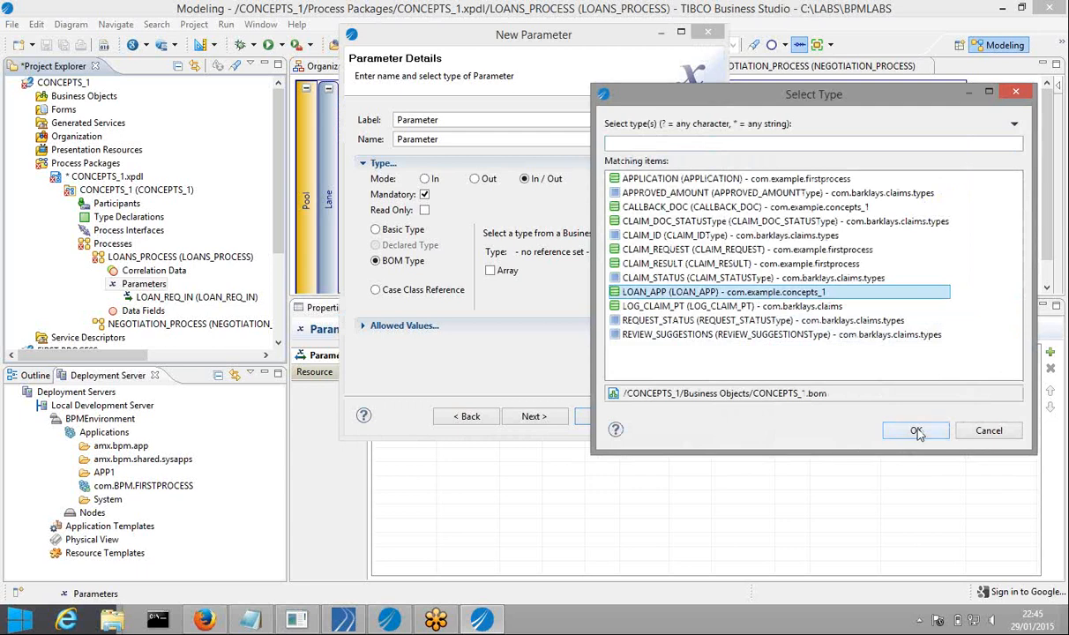
{"action": "left_click", "coordinate": [917, 432]}
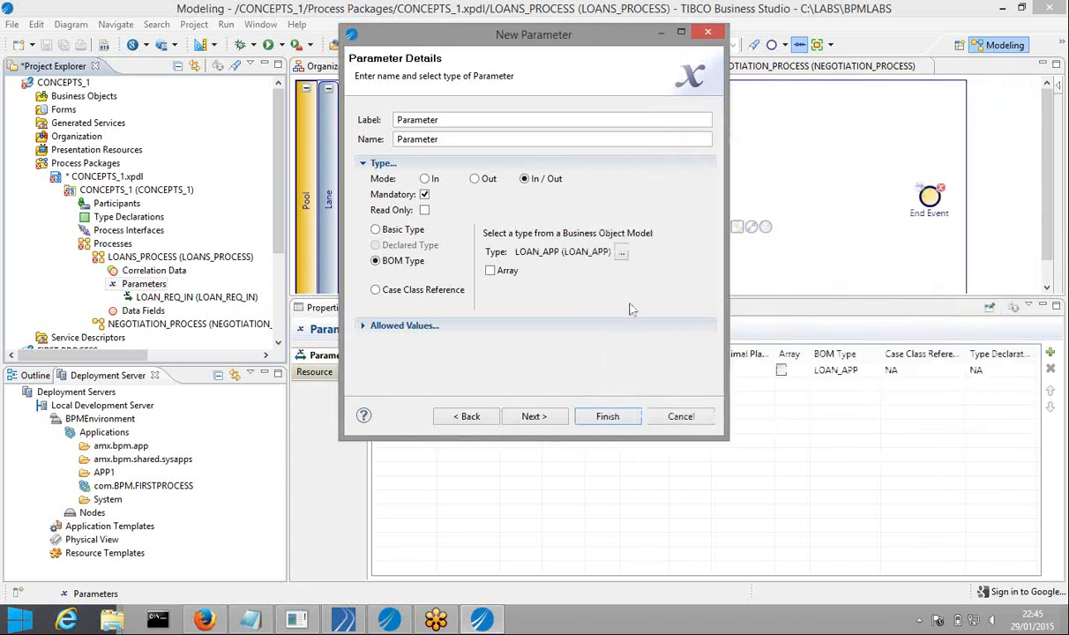
{"action": "left_click", "coordinate": [474, 181]}
Label the new parameter NEGOTIATION_REQ_MSG and finish the wizard
{"action": "double_click", "coordinate": [439, 120]}
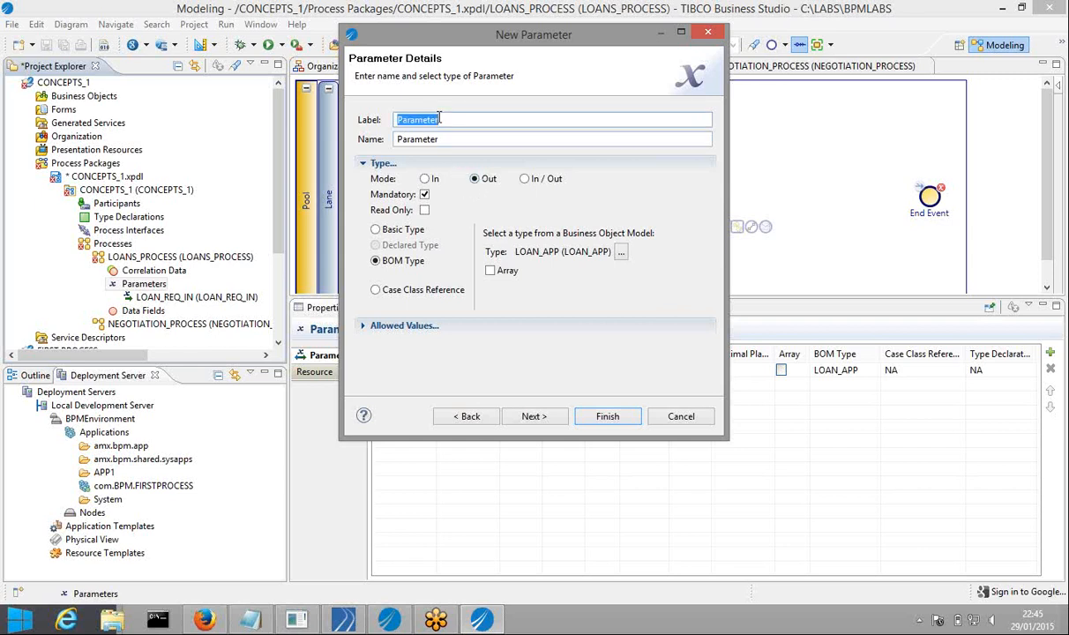
{"action": "type", "text": "N"}
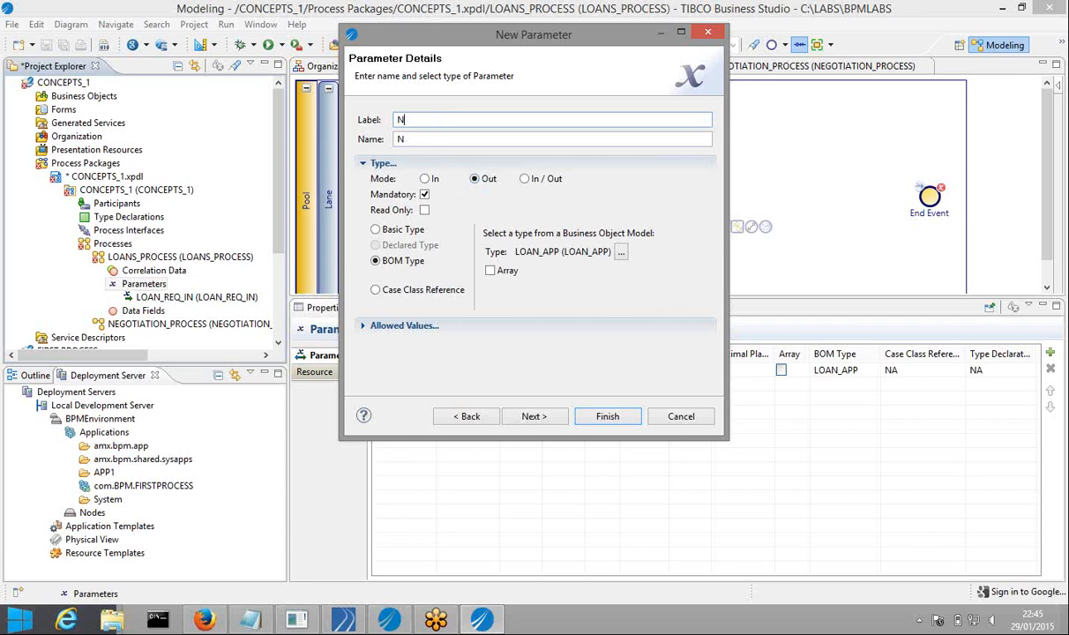
{"action": "type", "text": "EGOTIATION"}
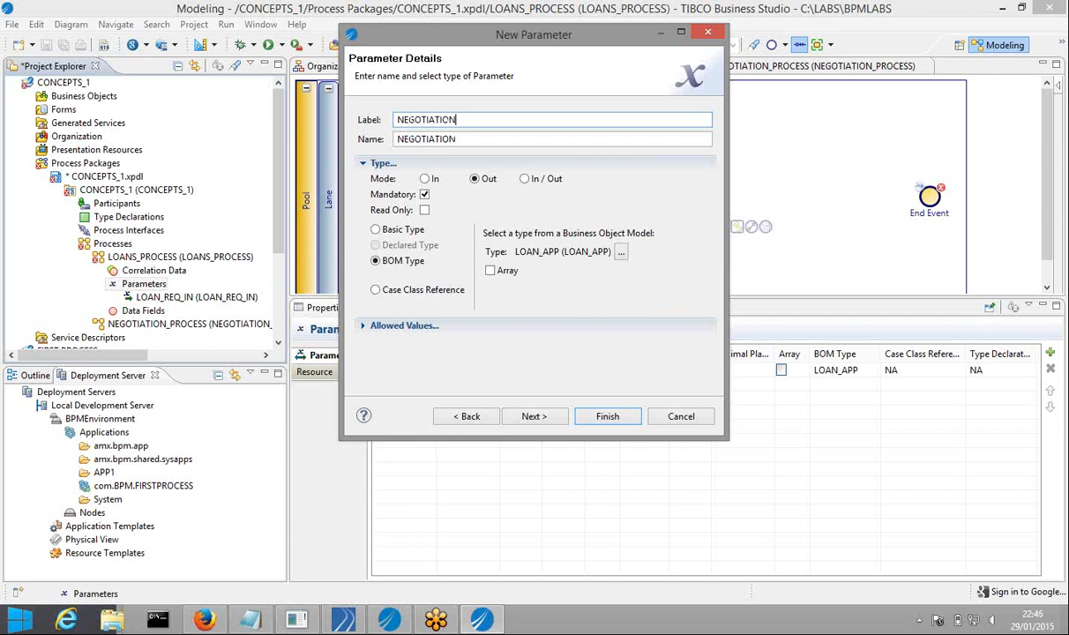
{"action": "type", "text": "_REQ_MSG"}
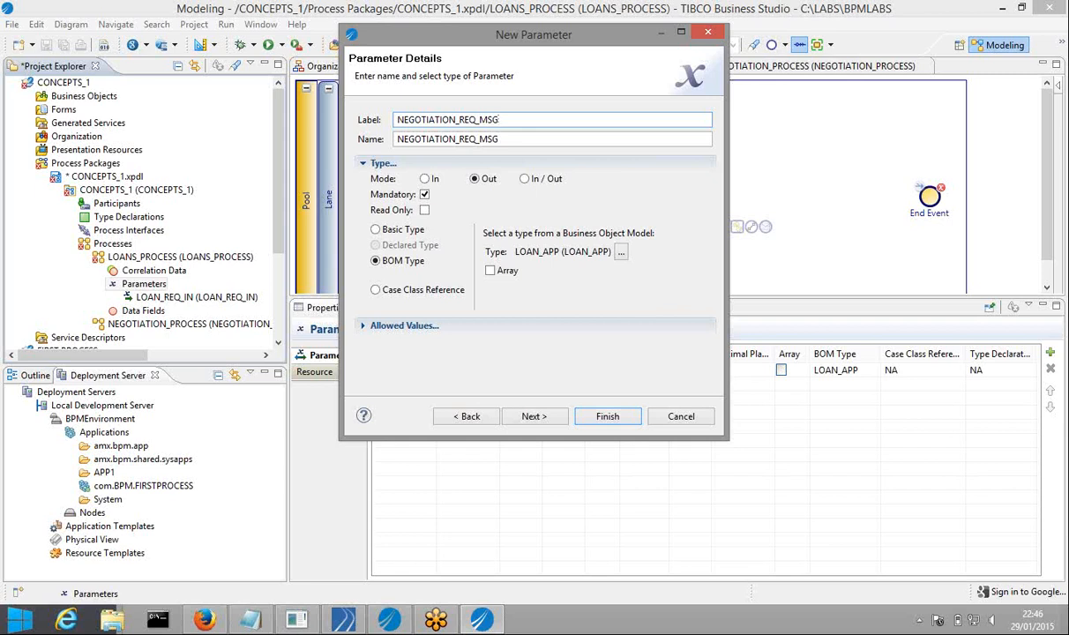
{"action": "left_click", "coordinate": [534, 416]}
{"action": "left_click", "coordinate": [543, 422]}
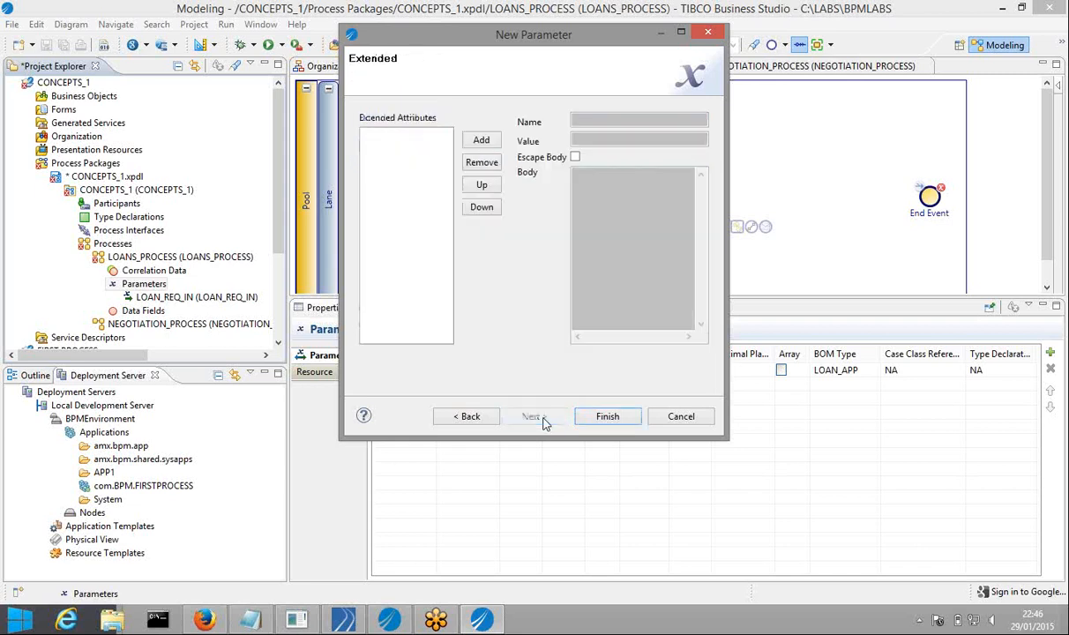
{"action": "left_click", "coordinate": [606, 419]}
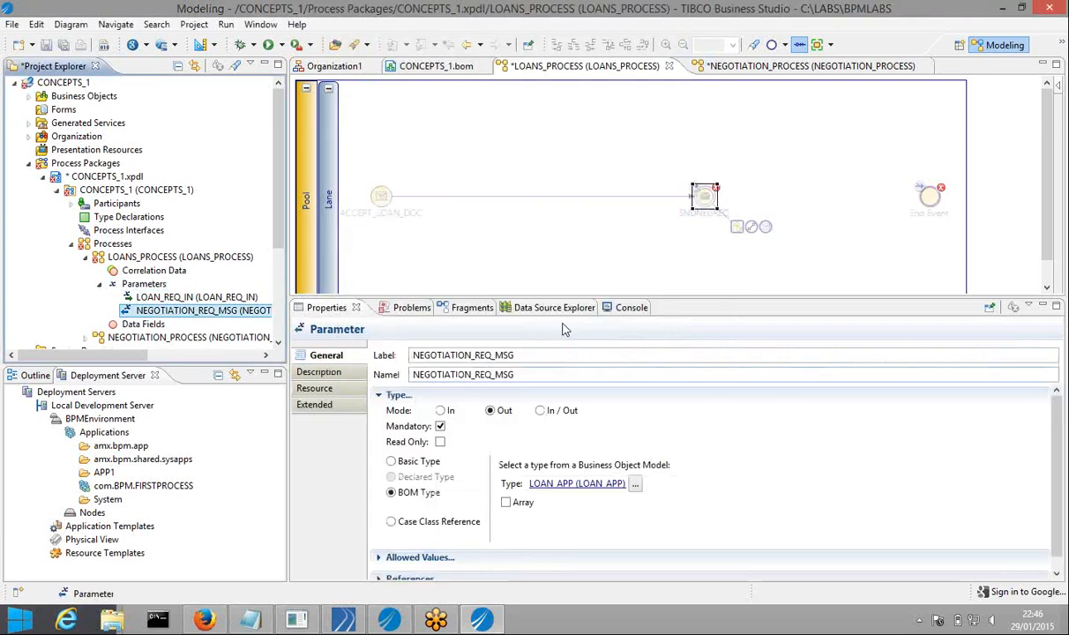
Select SNDNEGREQ and view its Input To Service mapping, then its Interface parameters
{"action": "left_click", "coordinate": [706, 200]}
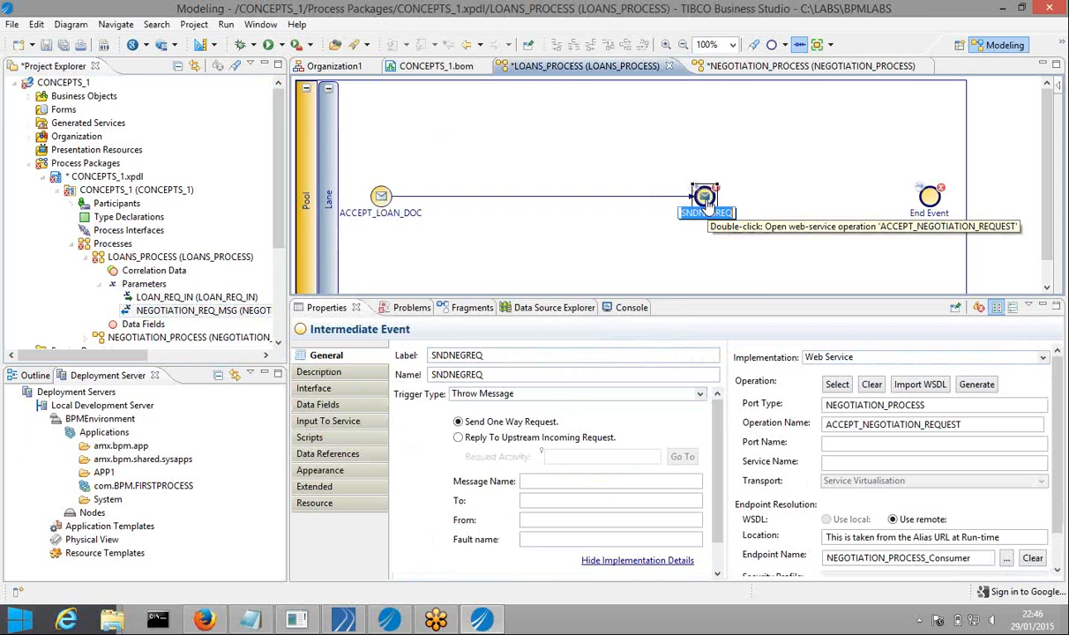
{"action": "left_click", "coordinate": [315, 424]}
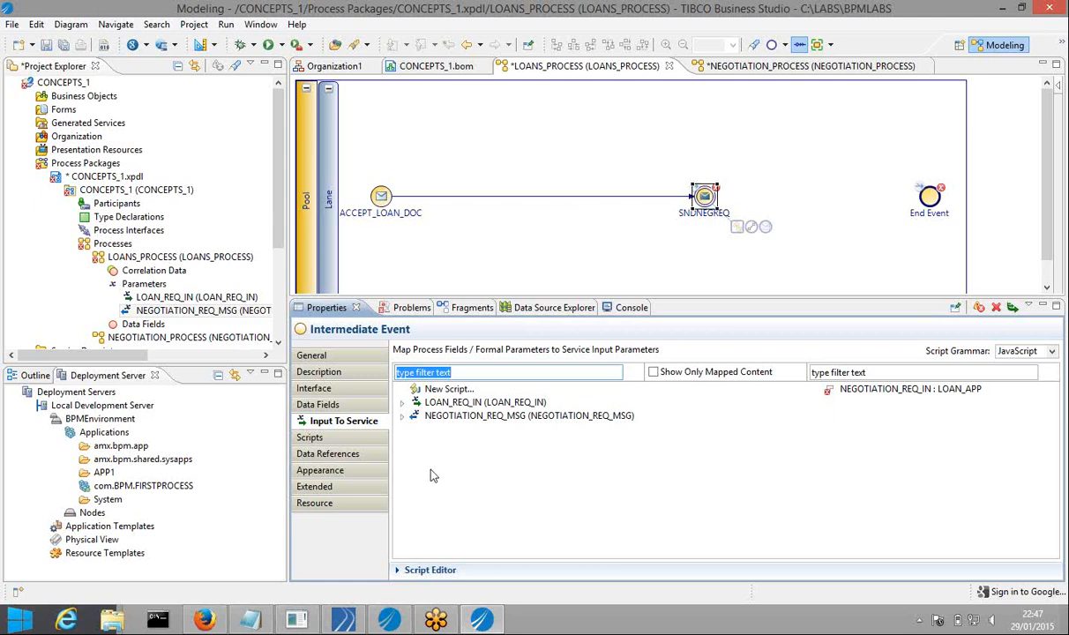
{"action": "left_click", "coordinate": [340, 394]}
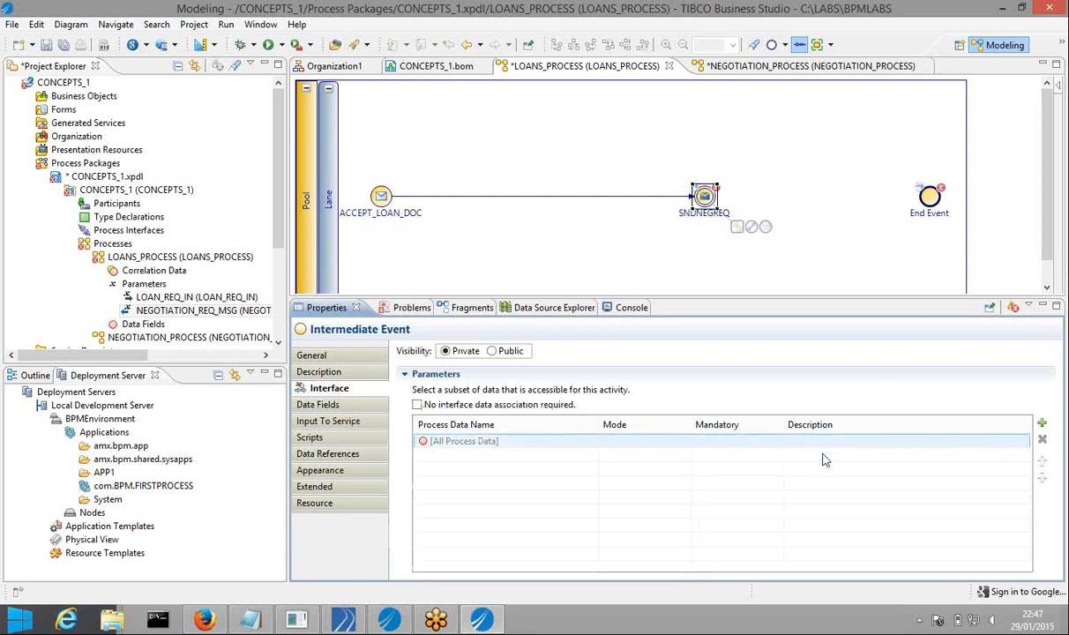
Add NEGOTIATION_REQ_MSG to SNDNEGREQ's interface parameters and save the project
{"action": "left_click", "coordinate": [1042, 425]}
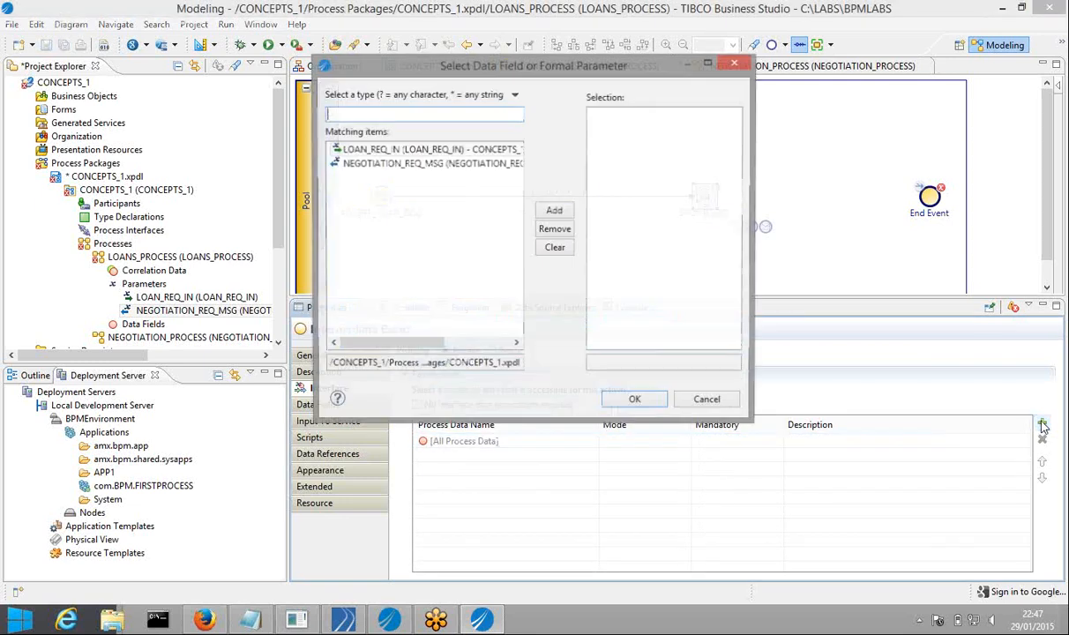
{"action": "left_click", "coordinate": [440, 166]}
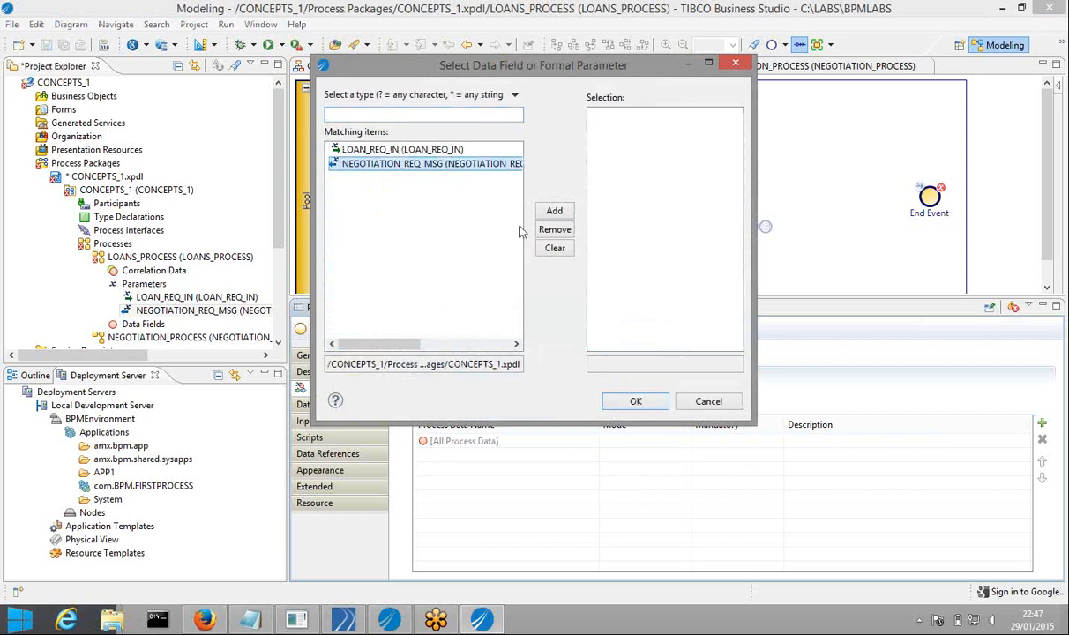
{"action": "left_click", "coordinate": [543, 213]}
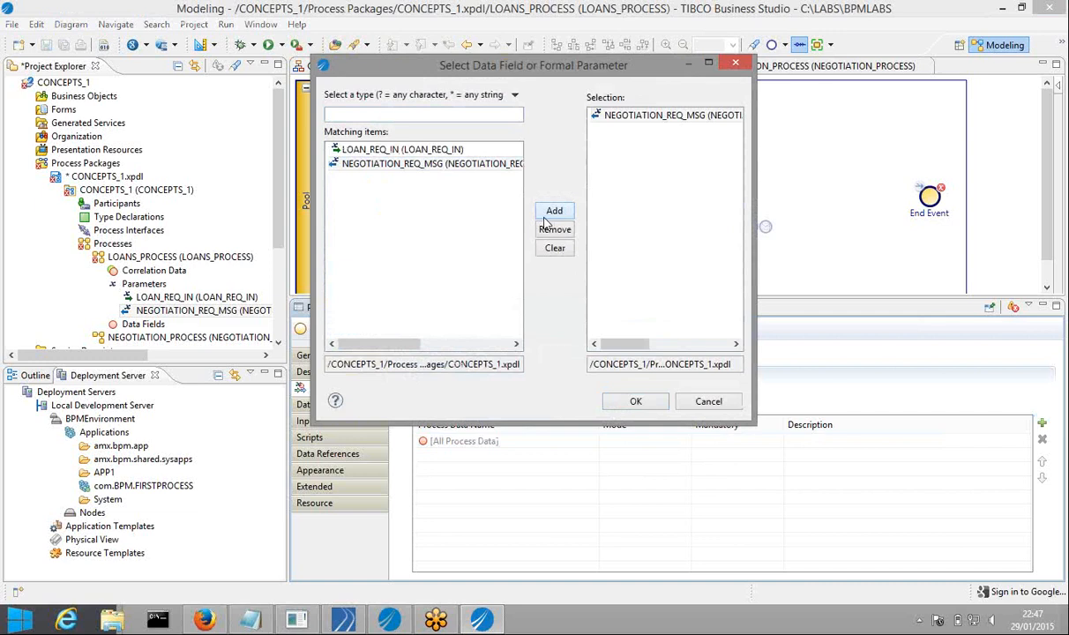
{"action": "left_click", "coordinate": [633, 403]}
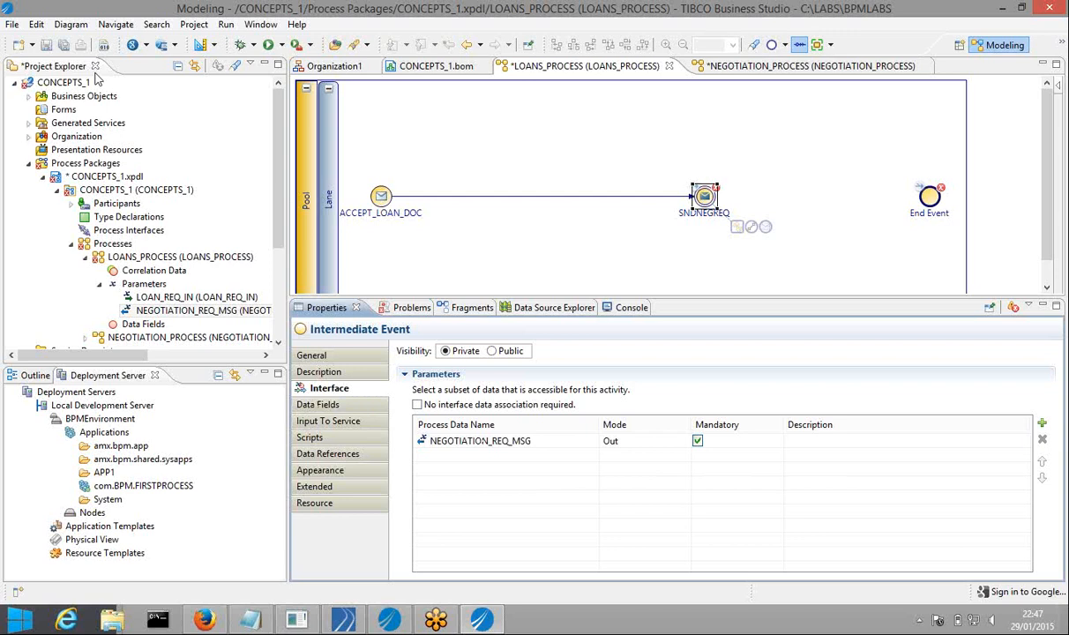
{"action": "left_click", "coordinate": [64, 44]}
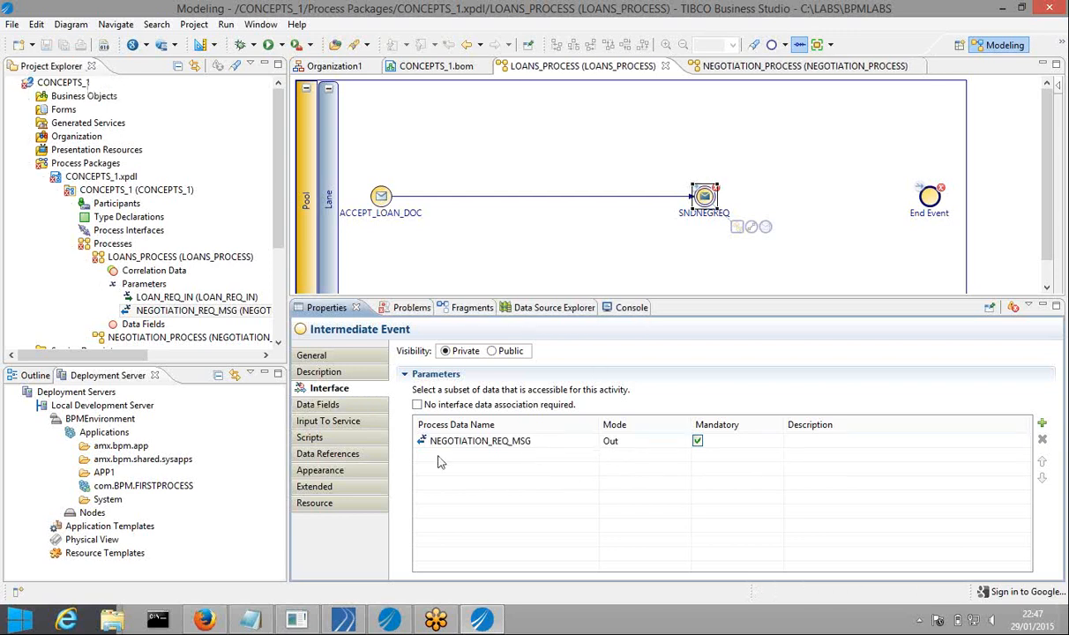
{"action": "left_click", "coordinate": [343, 422]}
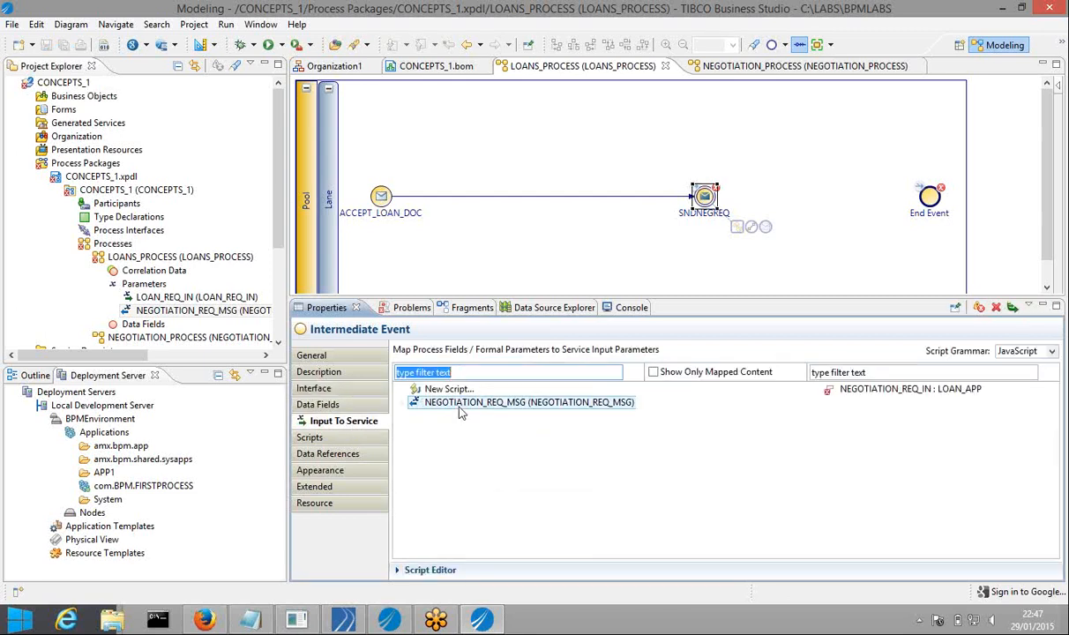
Auto-map the five LOAN_APP fields of NEGOTIATION_REQ_MSG onto NEGOTIATION_REQ_IN and expand both trees to check
{"action": "left_click", "coordinate": [1011, 314]}
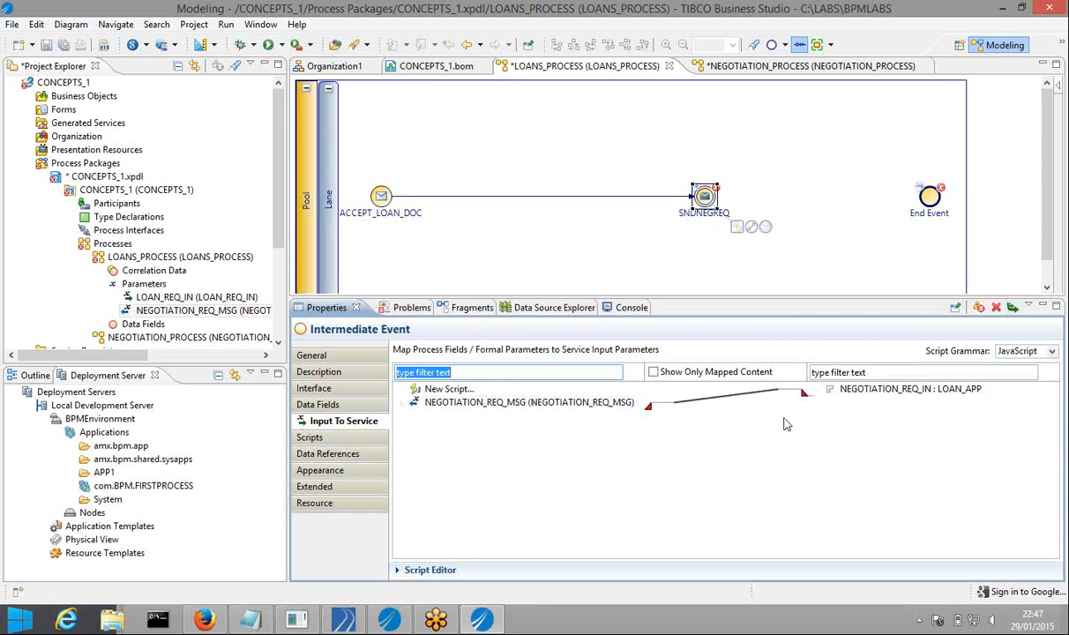
{"action": "left_click", "coordinate": [818, 389]}
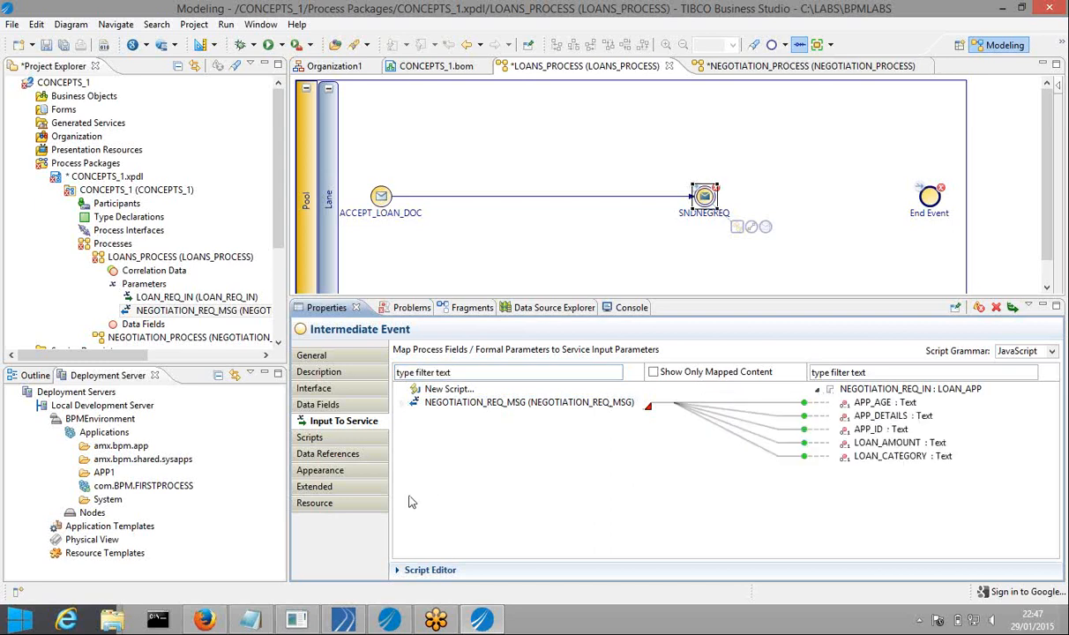
{"action": "left_click", "coordinate": [402, 403]}
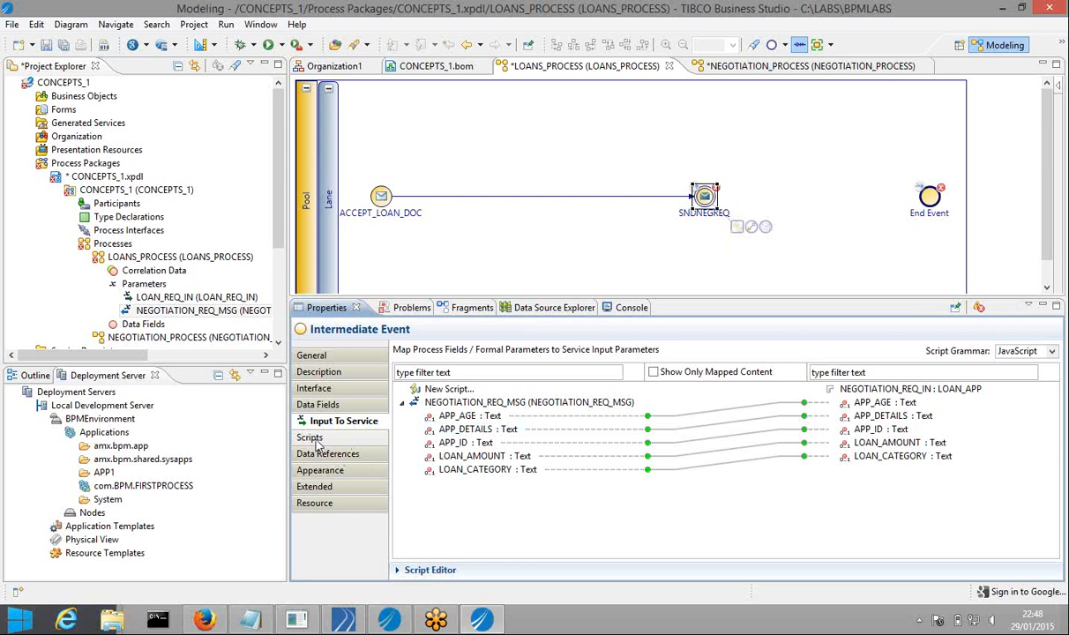
{"action": "left_click", "coordinate": [314, 440]}
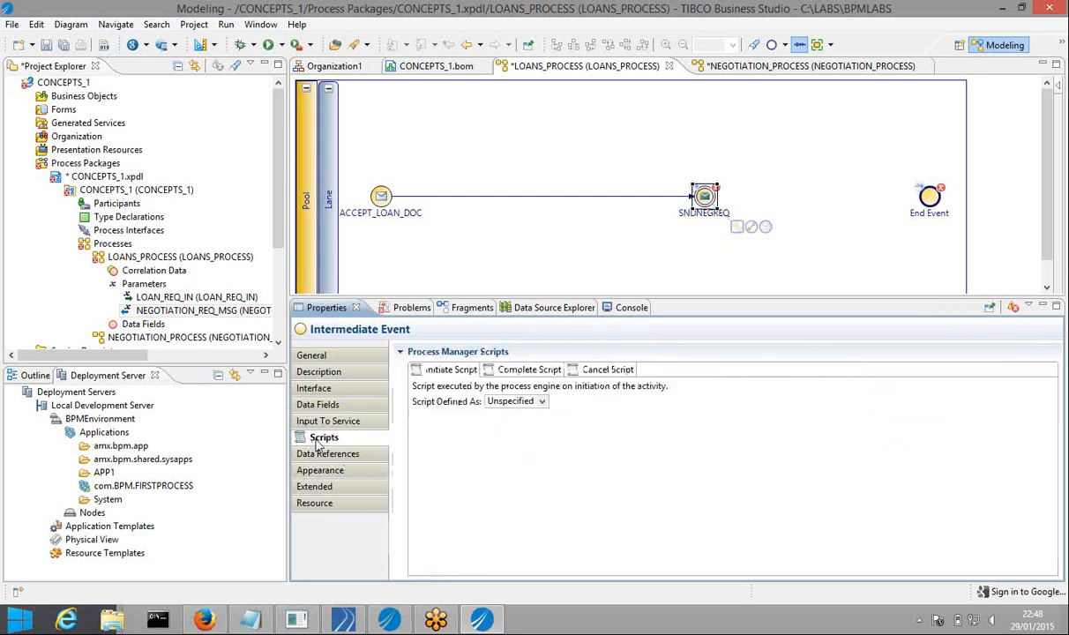
Set the initiate script's Script Defined As to JavaScript and place the cursor in its empty script area
{"action": "left_click", "coordinate": [543, 401]}
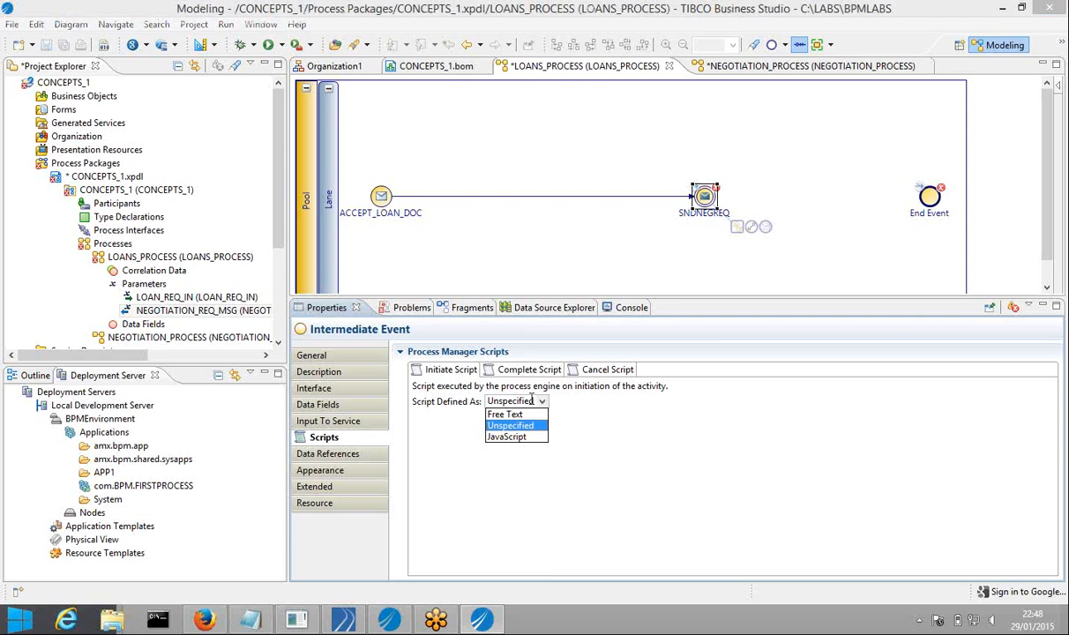
{"action": "left_click", "coordinate": [501, 438]}
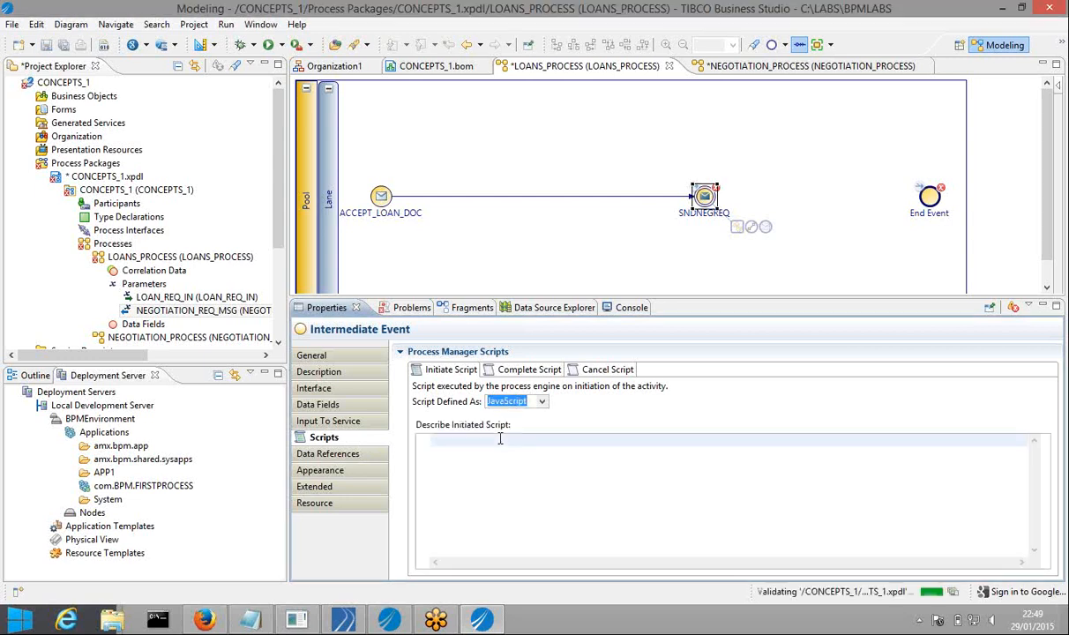
{"action": "left_click", "coordinate": [220, 622]}
{"action": "left_click", "coordinate": [214, 622]}
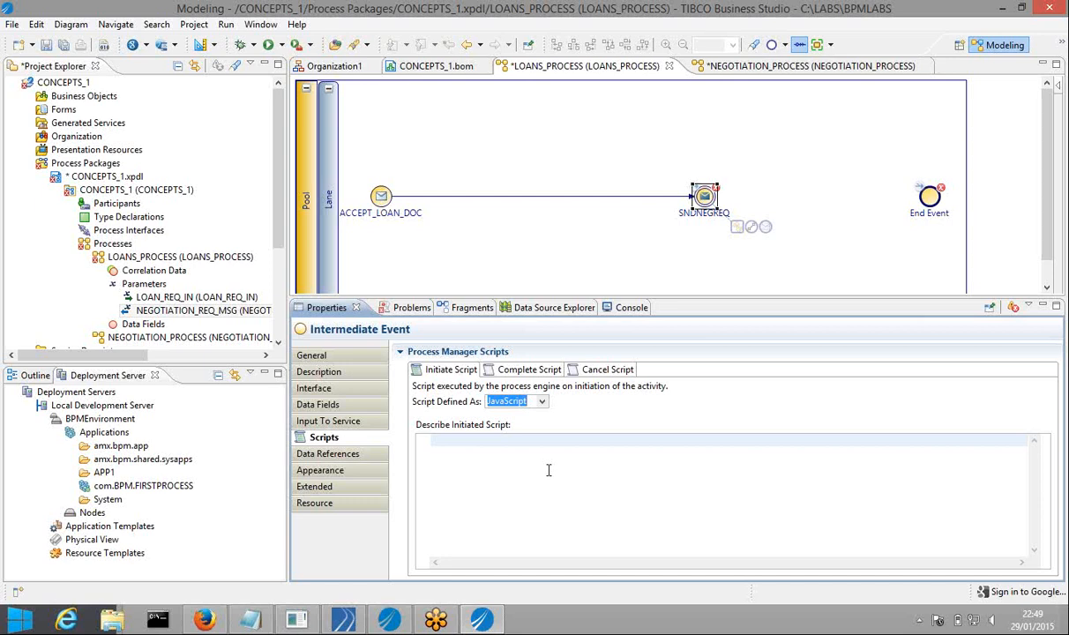
{"action": "left_click", "coordinate": [531, 463]}
Use code completion to write 'com_example_concepts_1_Factory.createLOAN_APP();' and prefix the line with '='
{"action": "key", "text": "ctrl+space"}
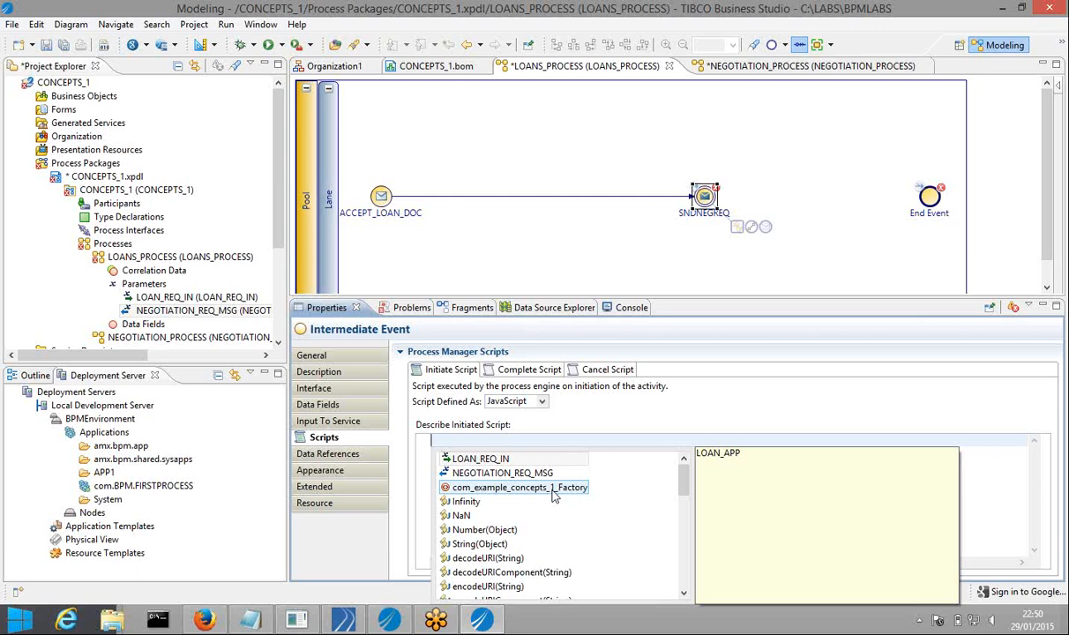
{"action": "left_click", "coordinate": [539, 493]}
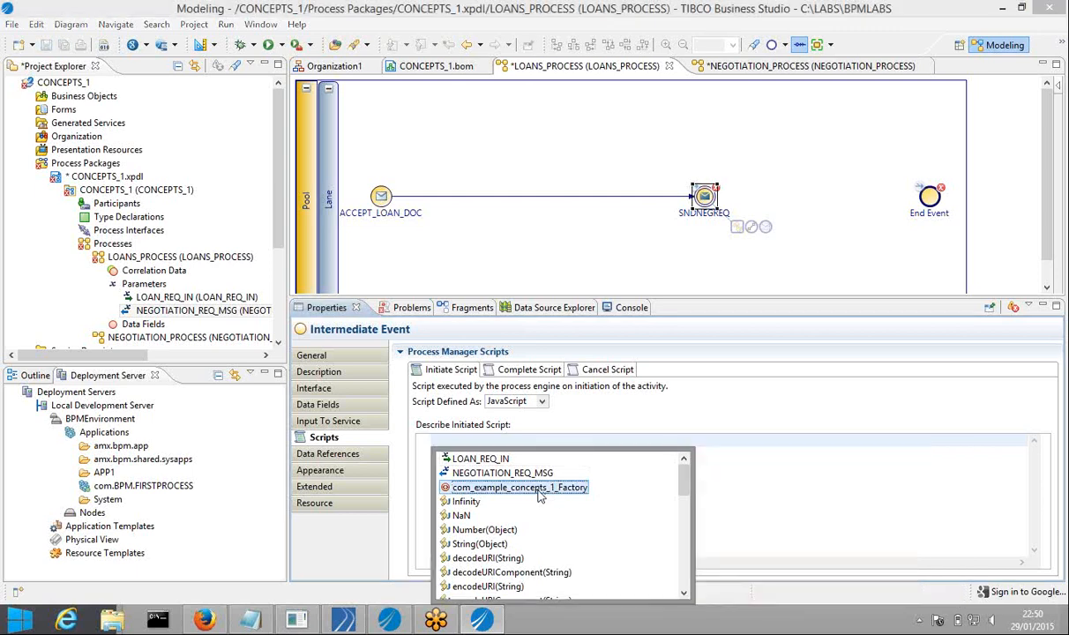
{"action": "double_click", "coordinate": [539, 490]}
{"action": "type", "text": "."}
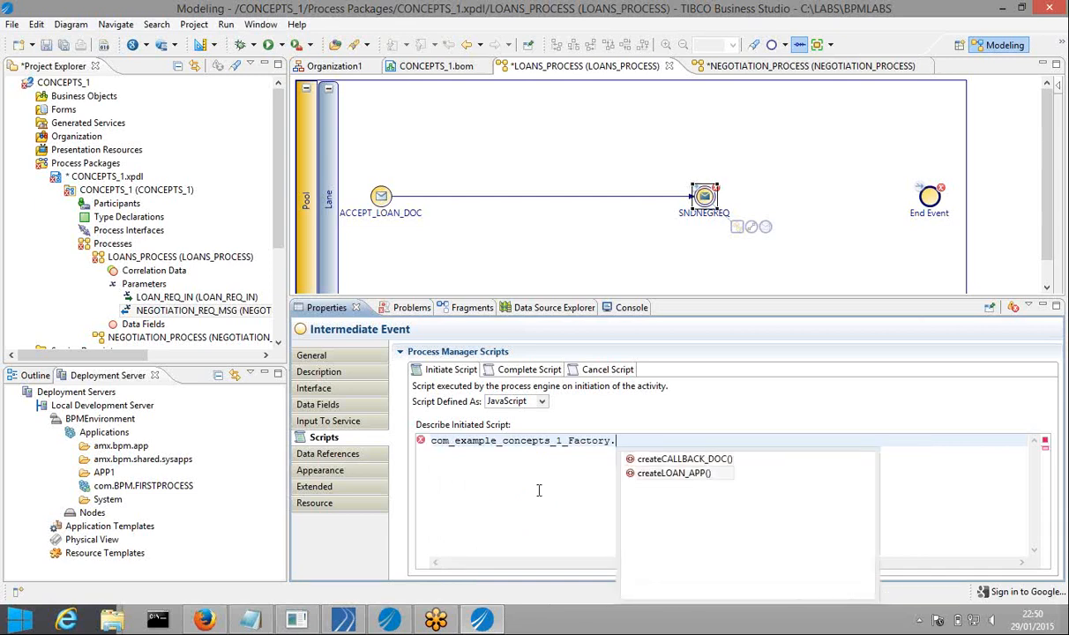
{"action": "key", "text": "Down"}
{"action": "key", "text": "Return"}
{"action": "type", "text": ";"}
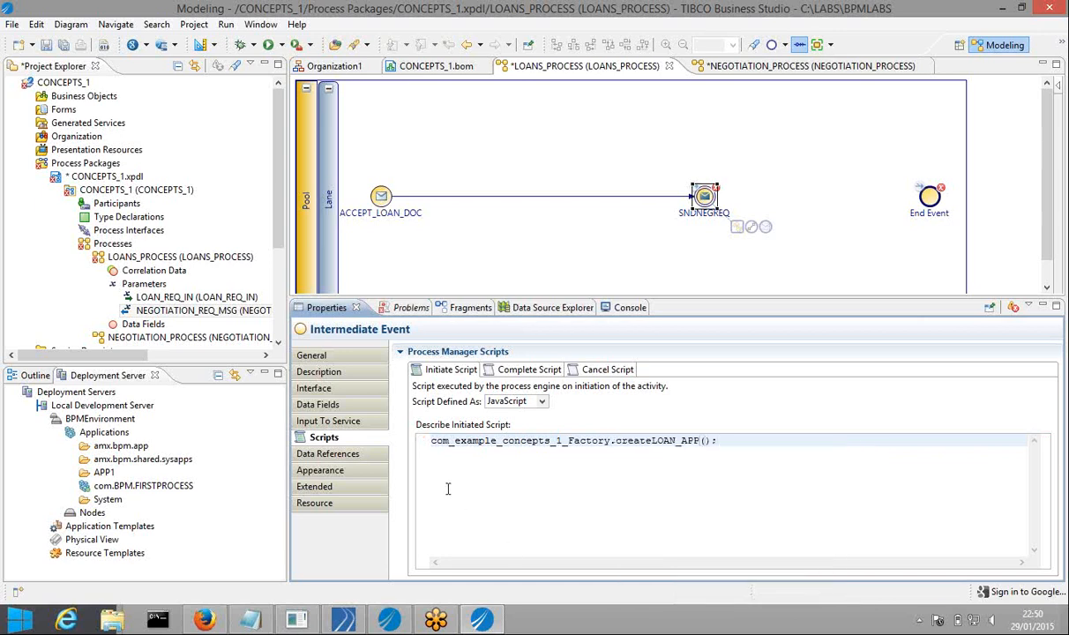
{"action": "left_click", "coordinate": [431, 443]}
{"action": "type", "text": "="}
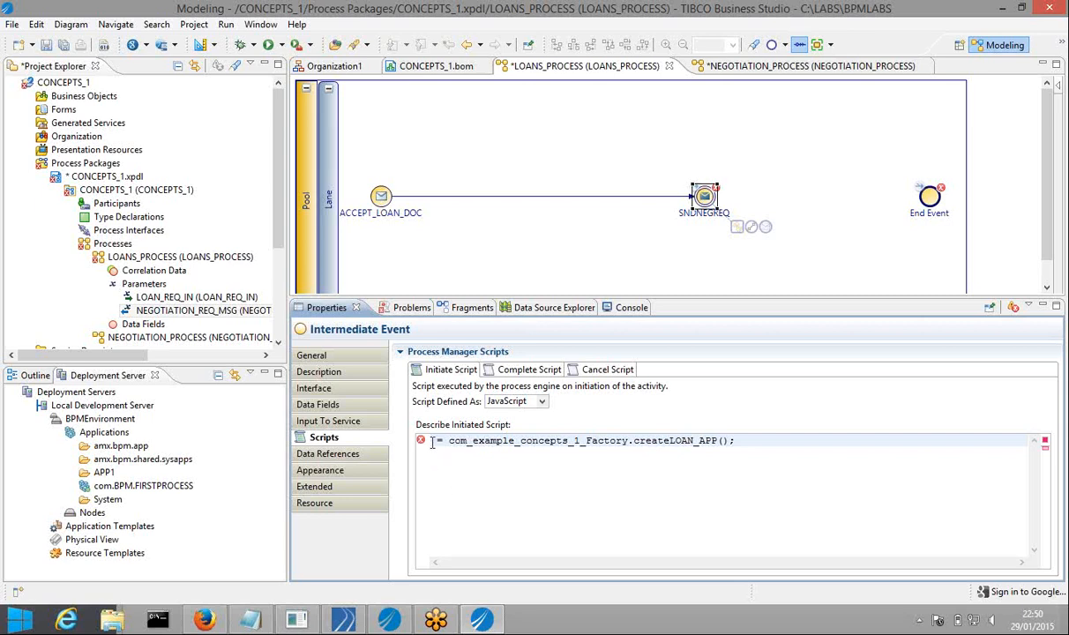
Insert NEGOTIATION_REQ_MSG from code completion as the assignment target, then start a new line
{"action": "key", "text": "ctrl+space"}
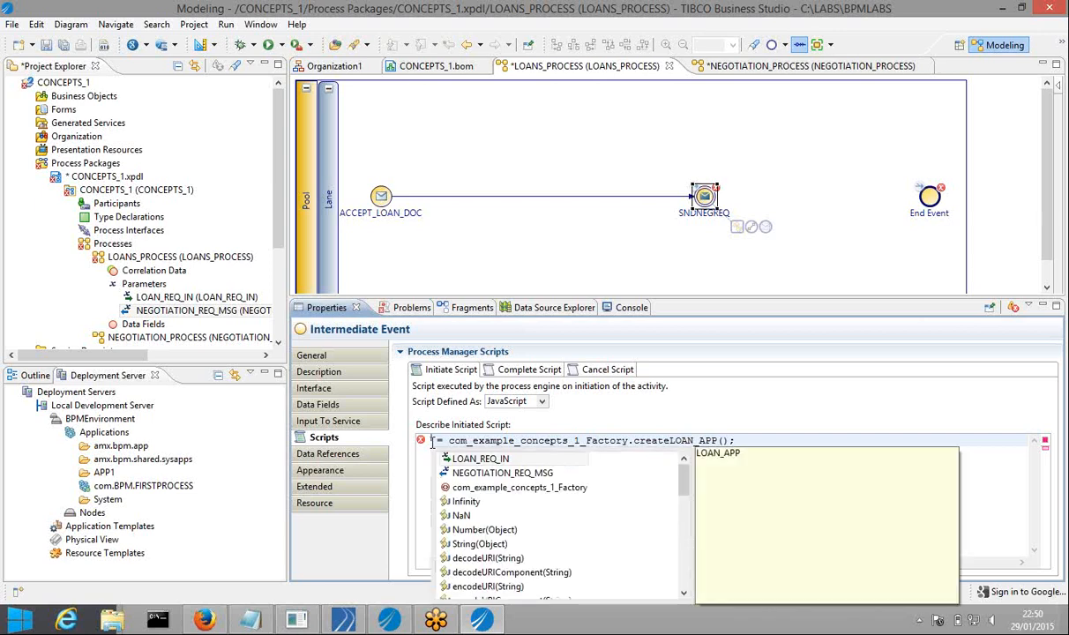
{"action": "key", "text": "Down"}
{"action": "key", "text": "Return"}
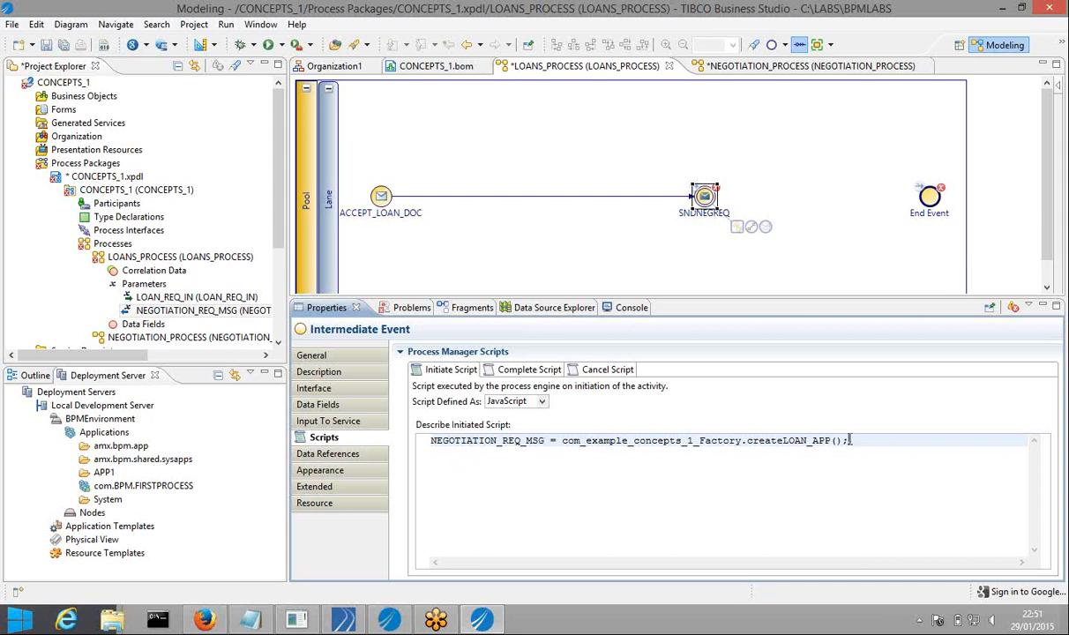
{"action": "key", "text": "Return"}
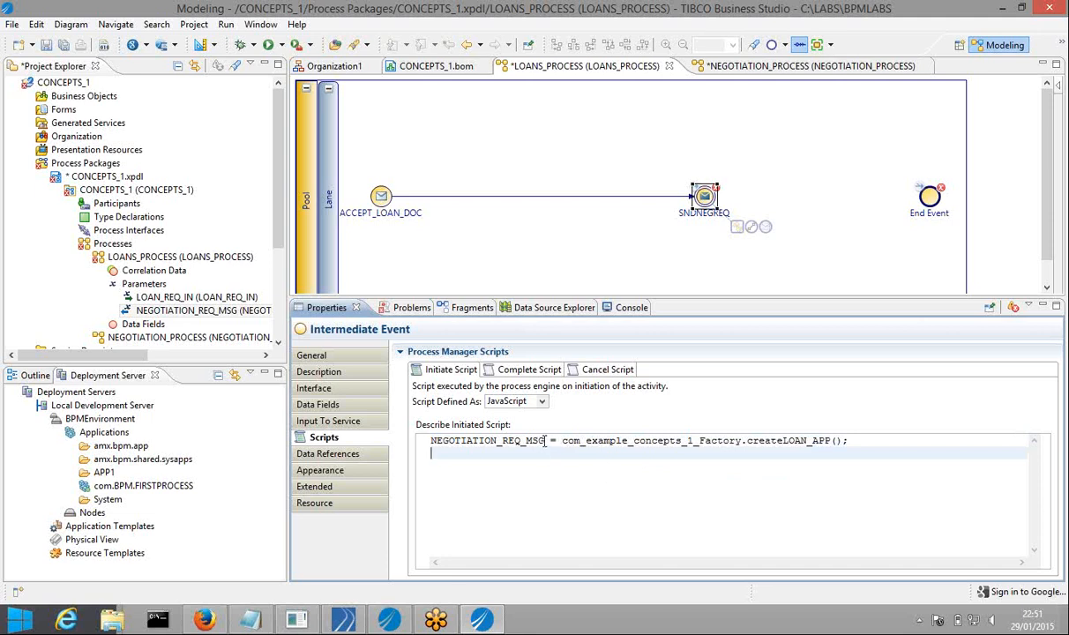
Reuse the selected NEGOTIATION_REQ_MSG name on a new line below, followed by '='
{"action": "left_click_drag", "start_coordinate": [545, 441], "coordinate": [431, 440]}
{"action": "key", "text": "ctrl+c"}
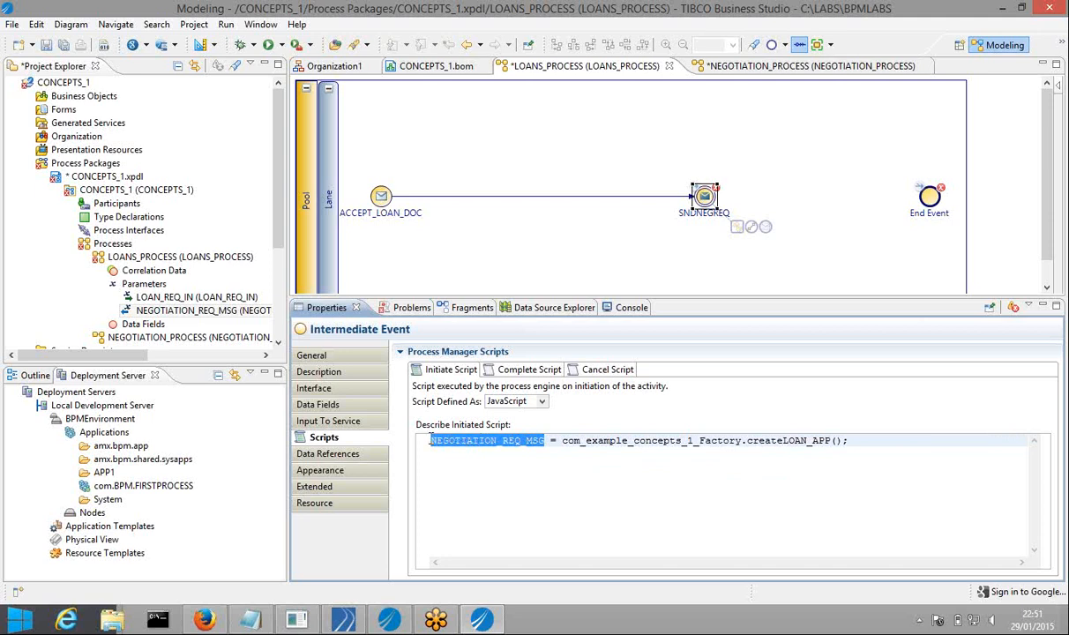
{"action": "left_click", "coordinate": [871, 442]}
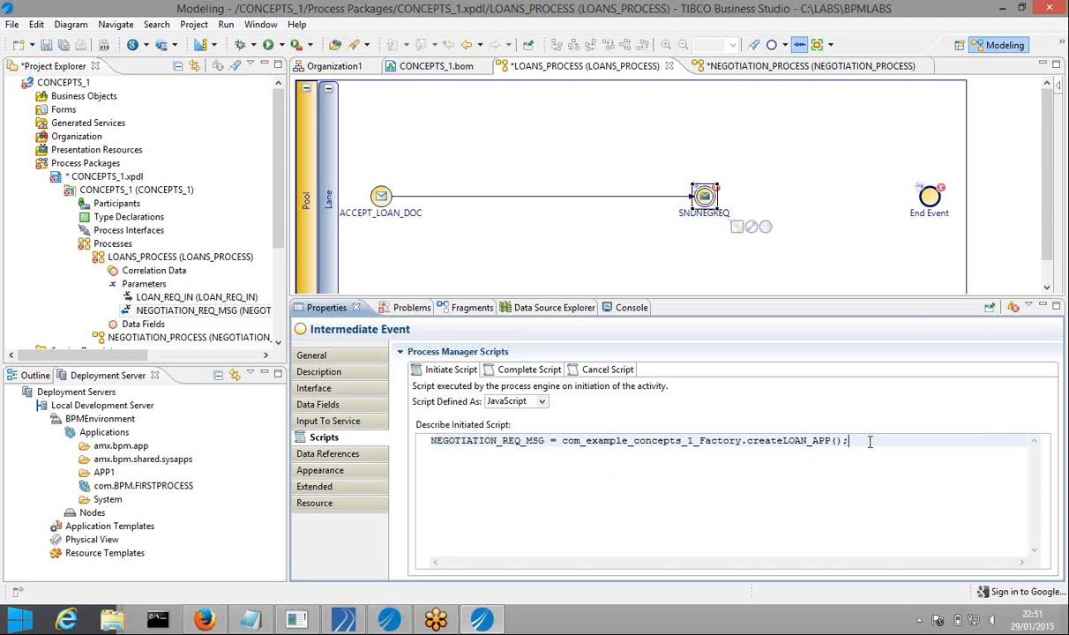
{"action": "key", "text": "Return"}
{"action": "key", "text": "Return"}
{"action": "key", "text": "ctrl+v"}
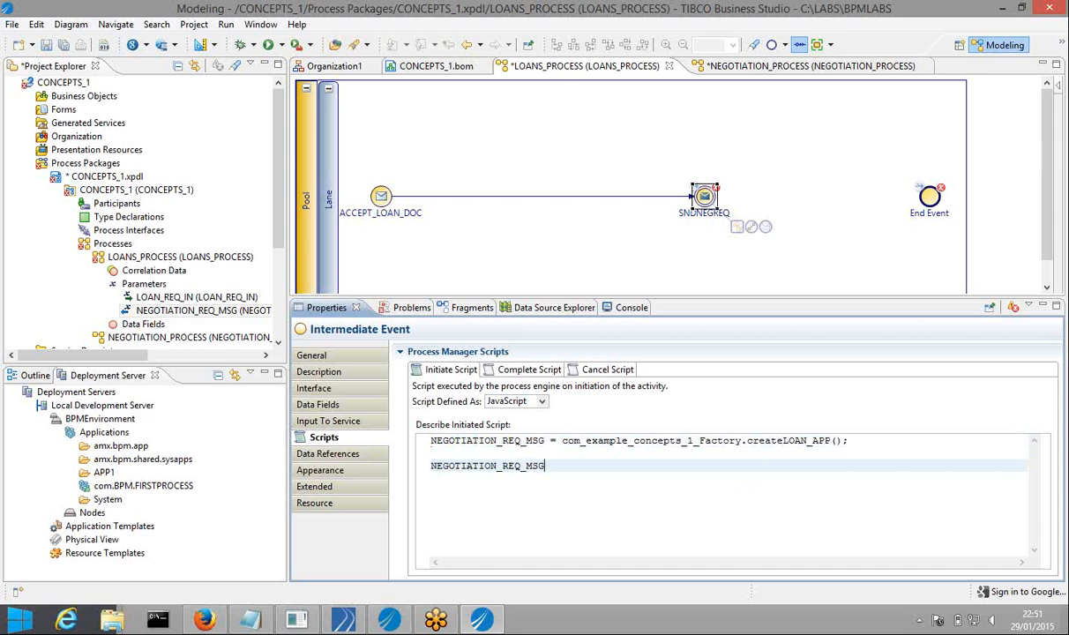
{"action": "type", "text": "="}
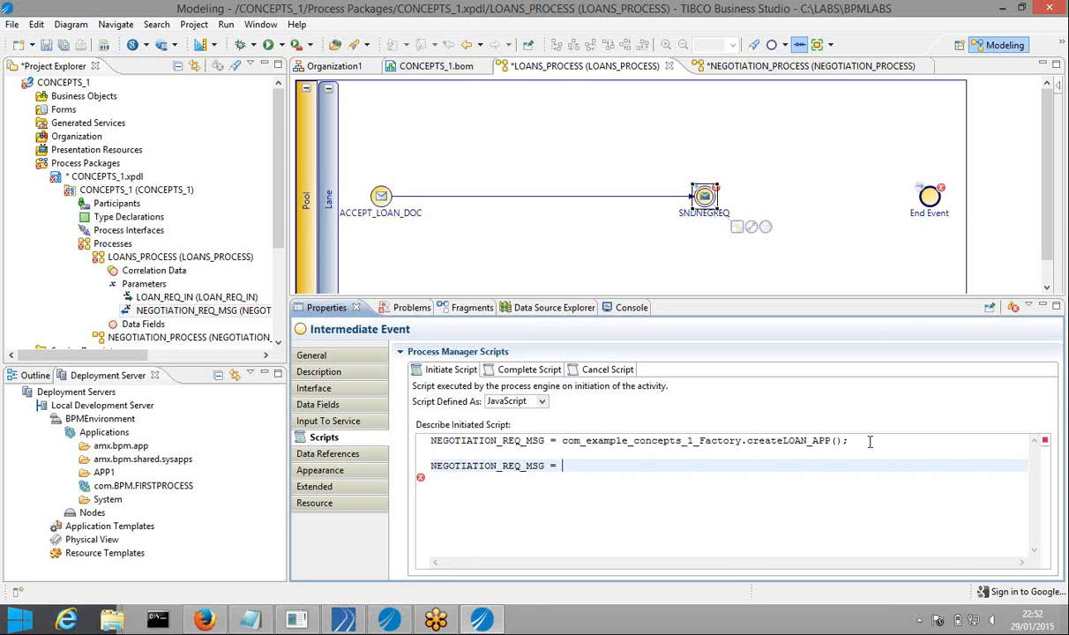
Use code completion to add a ScriptUtil.copy call after NEGOTIATION_REQ_MSG =
{"action": "key", "text": "ctrl+space"}
{"action": "type", "text": "SC"}
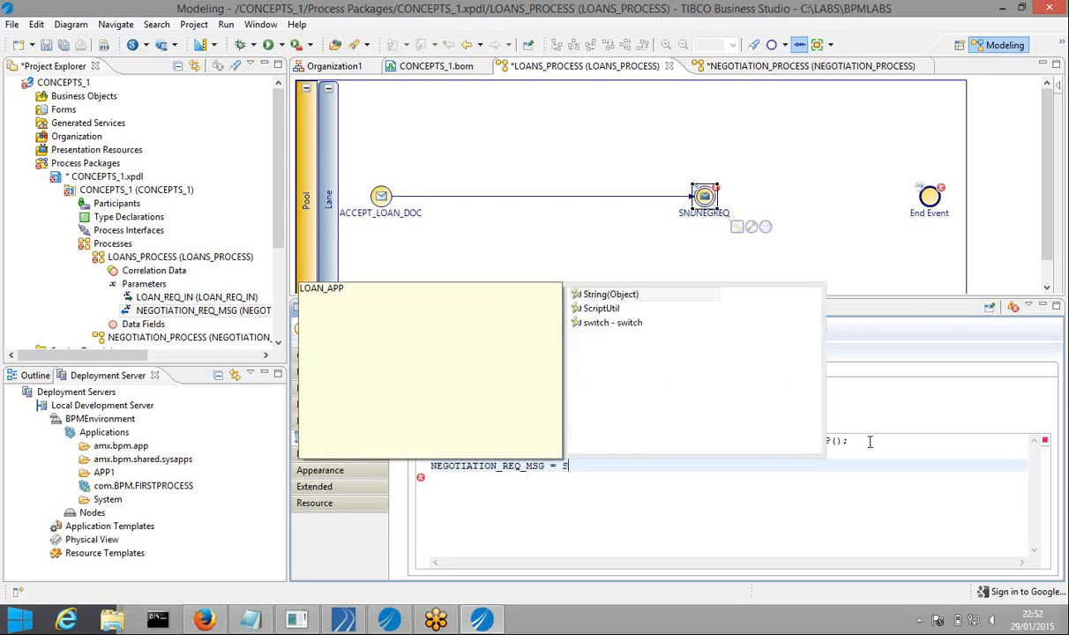
{"action": "key", "text": "Return"}
{"action": "type", "text": "."}
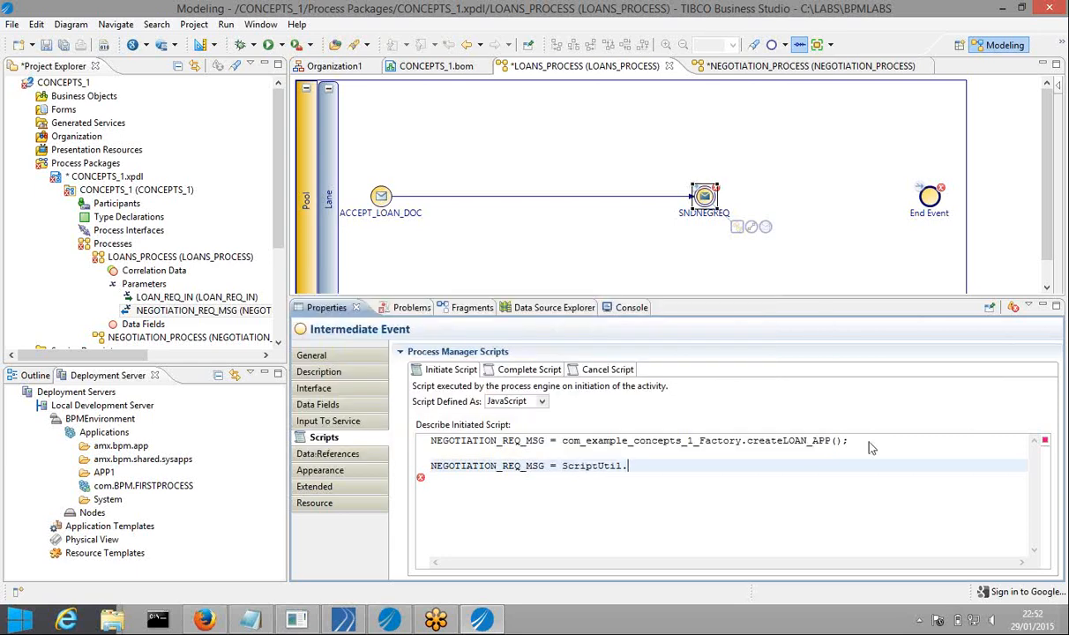
{"action": "type", "text": "CO"}
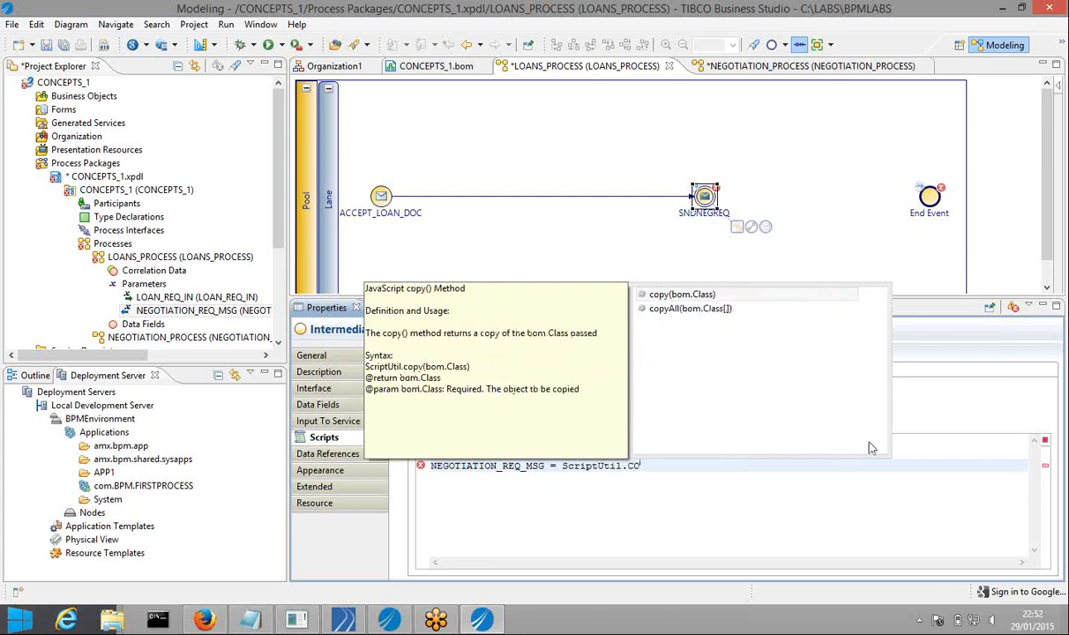
{"action": "key", "text": "Return"}
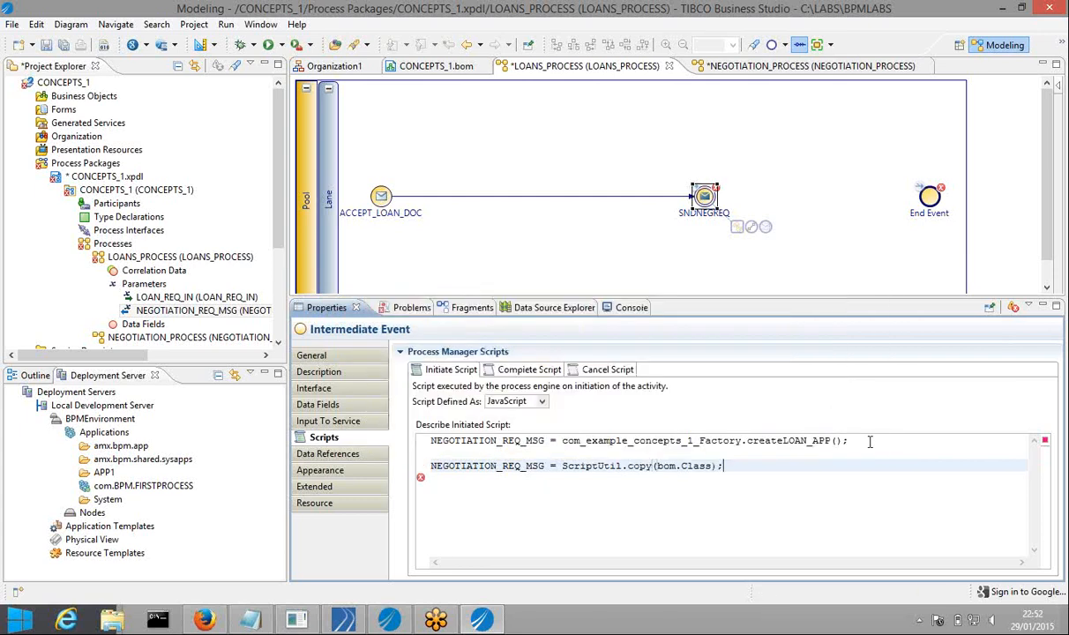
Pass LOAN_REQ_IN as the copy argument, end the statement with ';', and start a new line
{"action": "left_click", "coordinate": [733, 466]}
{"action": "type", "text": ";"}
{"action": "key", "text": "BackSpace"}
{"action": "key", "text": "BackSpace"}
{"action": "key", "text": "BackSpace"}
{"action": "key", "text": "BackSpace"}
{"action": "key", "text": "BackSpace"}
{"action": "key", "text": "BackSpace"}
{"action": "key", "text": "BackSpace"}
{"action": "key", "text": "BackSpace"}
{"action": "key", "text": "BackSpace"}
{"action": "key", "text": "ctrl+space"}
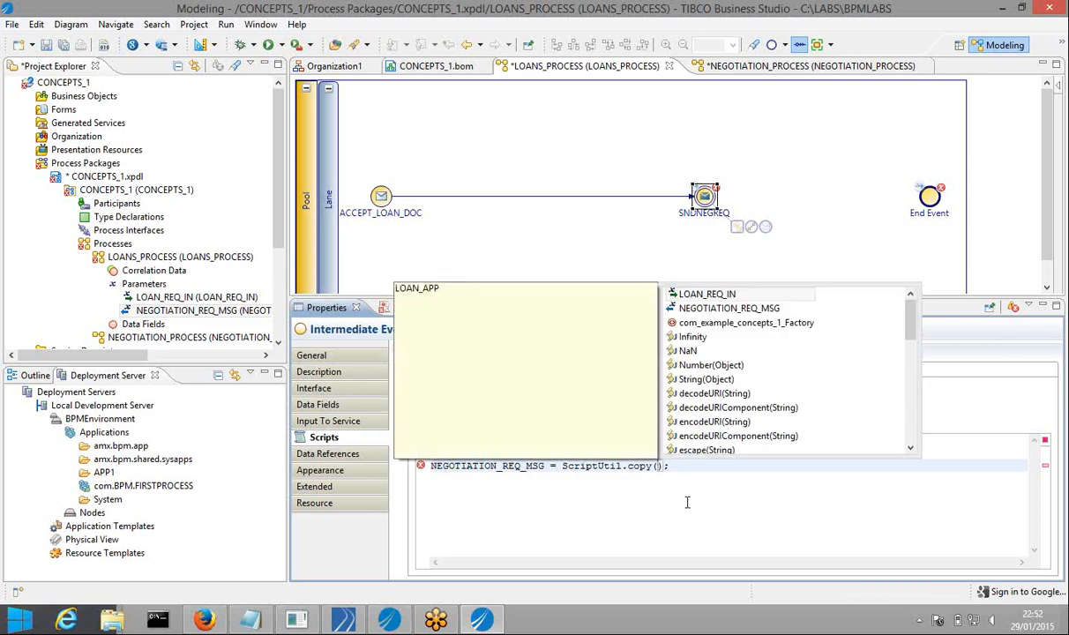
{"action": "key", "text": "Return"}
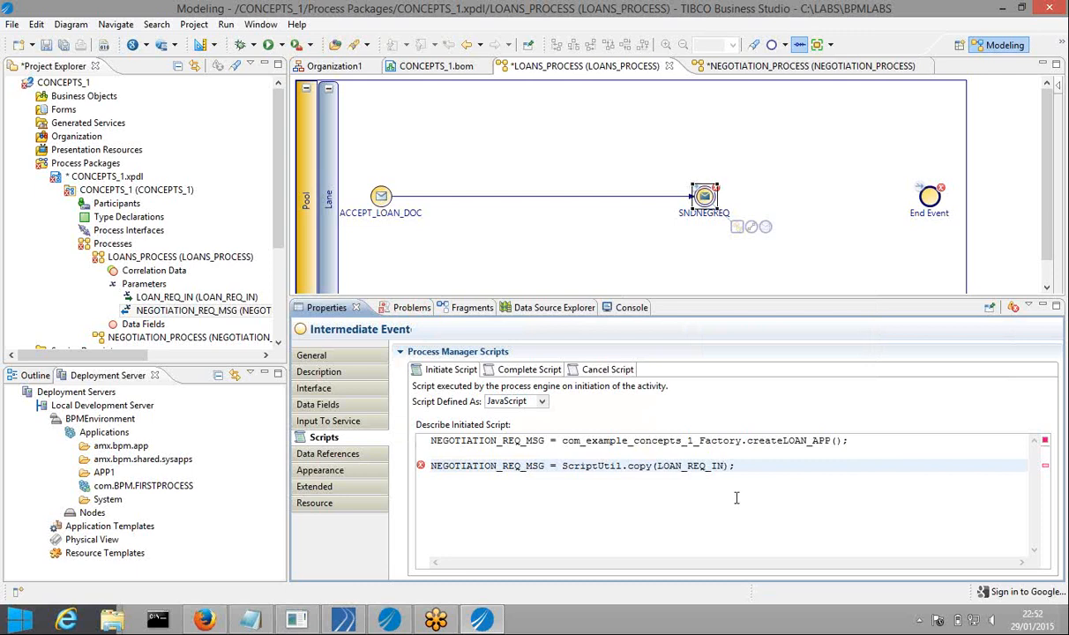
{"action": "left_click", "coordinate": [748, 473]}
{"action": "left_click", "coordinate": [754, 467]}
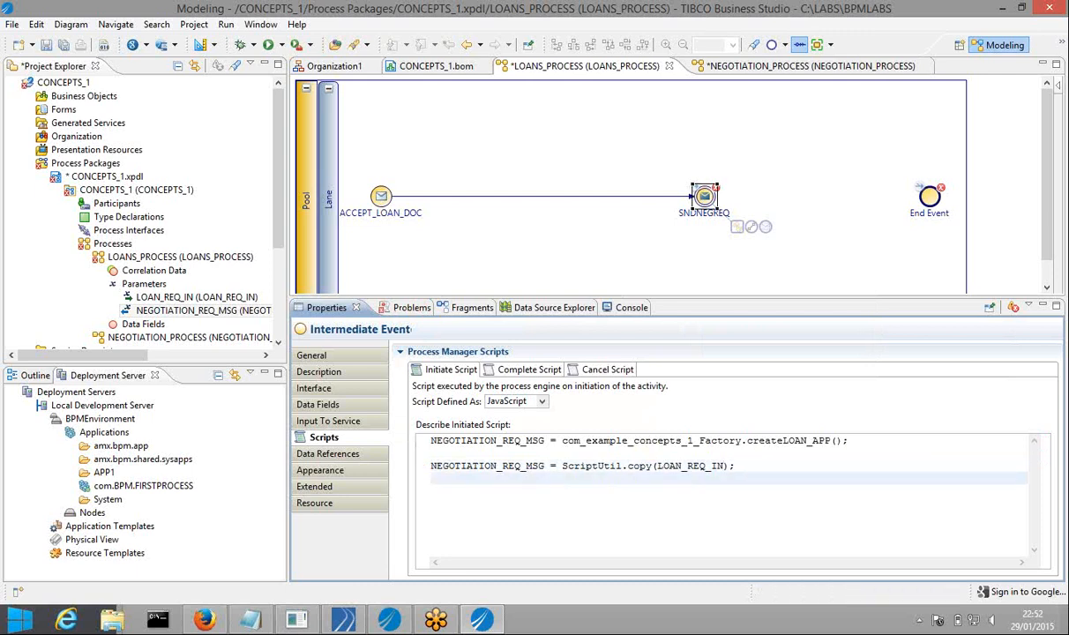
{"action": "key", "text": "Return"}
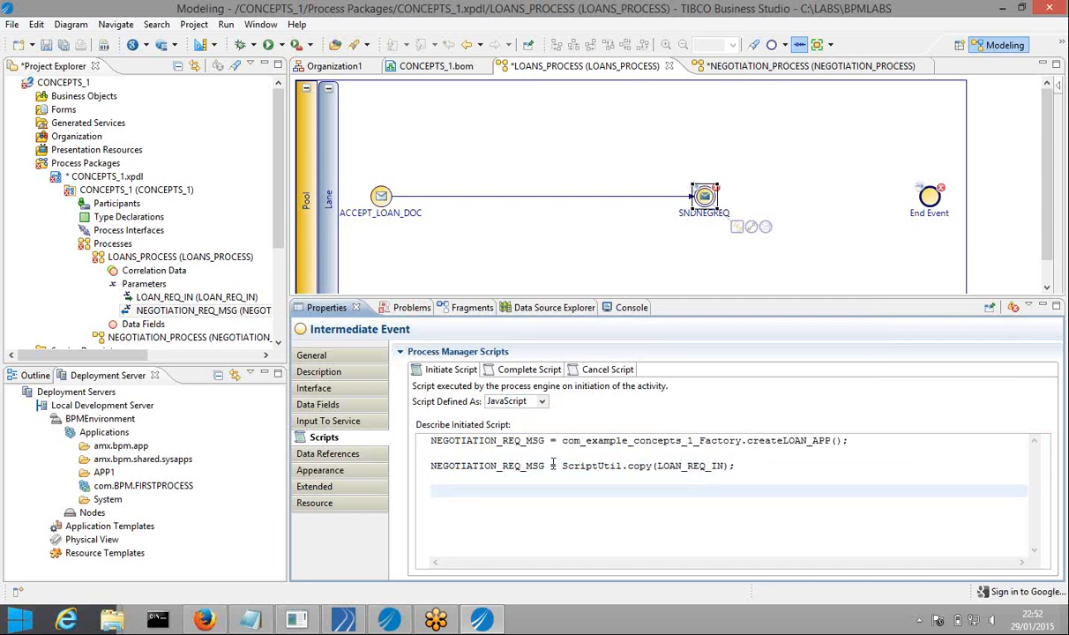
Try a NEGOTIATION_REQ_MSG field reference on a new line, then discard it
{"action": "left_click_drag", "start_coordinate": [433, 465], "coordinate": [545, 465]}
{"action": "key", "text": "ctrl+c"}
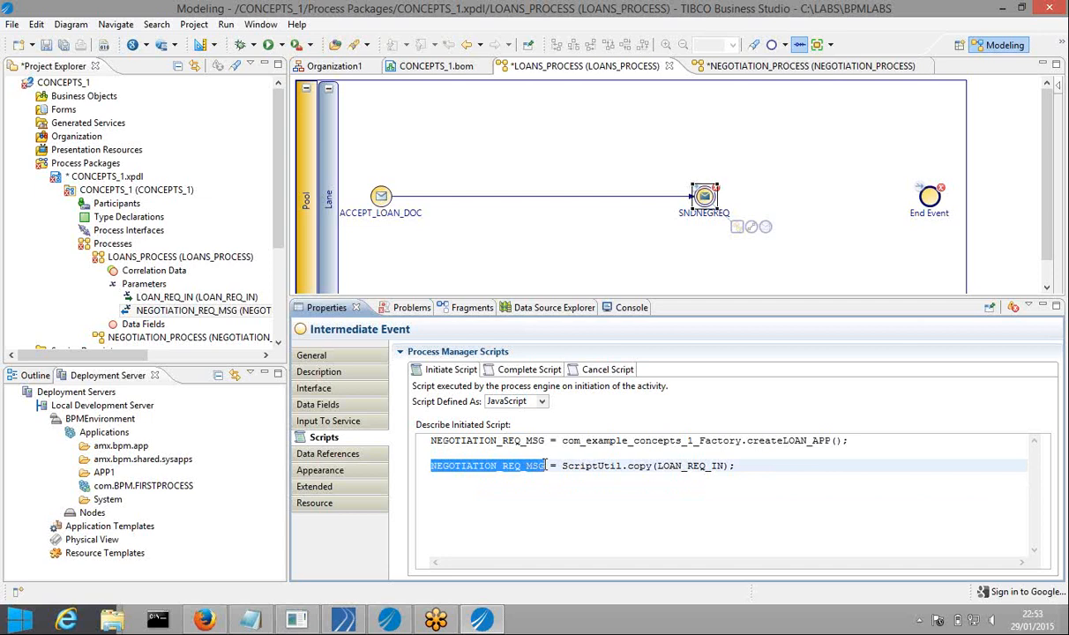
{"action": "left_click", "coordinate": [471, 490]}
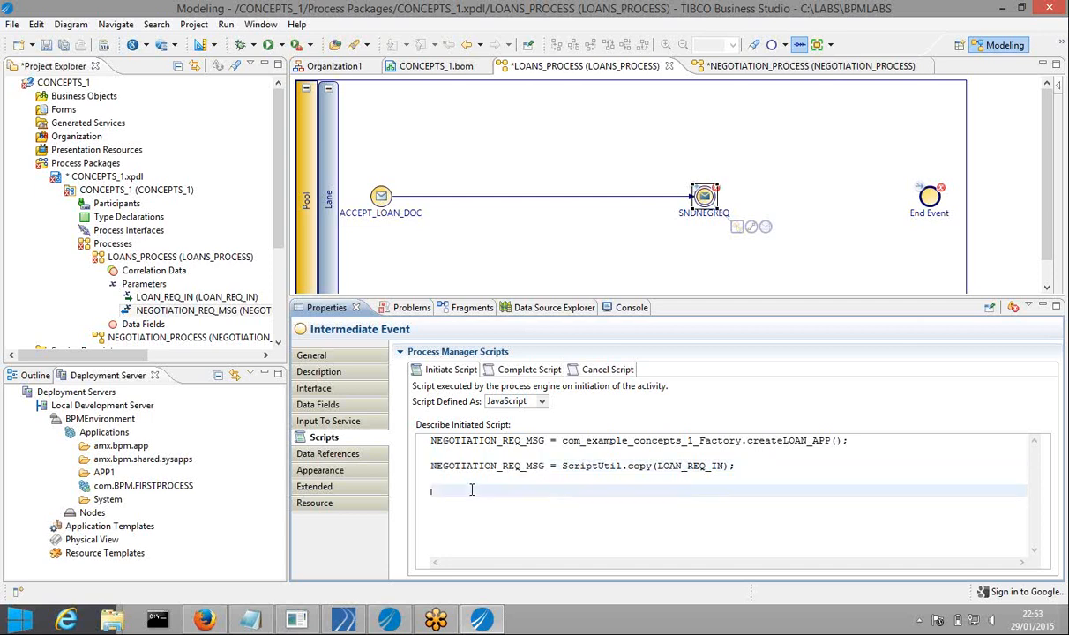
{"action": "key", "text": "ctrl+v"}
{"action": "type", "text": "."}
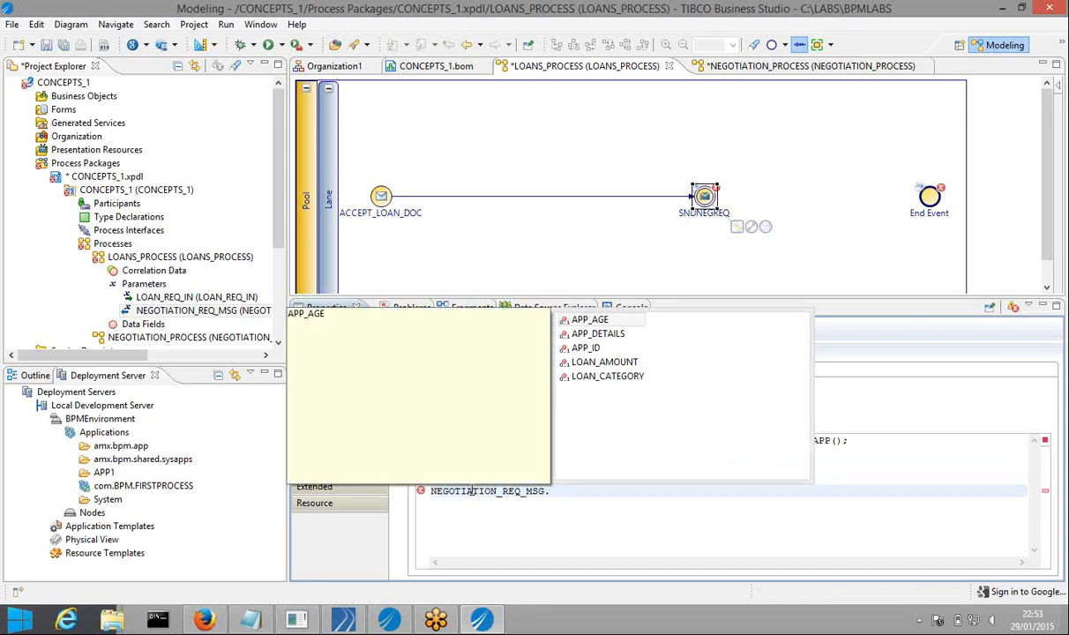
{"action": "key", "text": "Escape"}
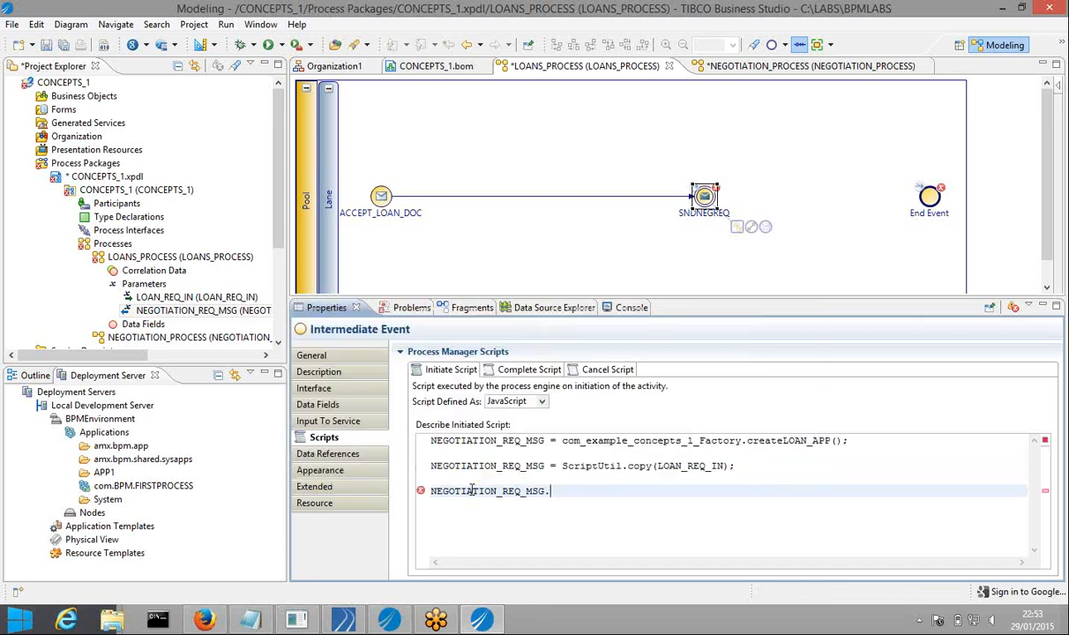
{"action": "key", "text": "BackSpace"}
{"action": "key", "text": "BackSpace"}
{"action": "key", "text": "BackSpace"}
{"action": "key", "text": "BackSpace"}
{"action": "key", "text": "BackSpace"}
{"action": "key", "text": "BackSpace"}
{"action": "key", "text": "BackSpace"}
{"action": "key", "text": "BackSpace"}
{"action": "key", "text": "BackSpace"}
{"action": "key", "text": "BackSpace"}
{"action": "key", "text": "BackSpace"}
{"action": "key", "text": "BackSpace"}
{"action": "key", "text": "BackSpace"}
{"action": "key", "text": "BackSpace"}
{"action": "key", "text": "BackSpace"}
{"action": "key", "text": "BackSpace"}
{"action": "key", "text": "BackSpace"}
{"action": "key", "text": "BackSpace"}
{"action": "key", "text": "BackSpace"}
{"action": "key", "text": "BackSpace"}
Add a Log.write call with the message "INITIATING NEGOTIATION FOR"
{"action": "key", "text": "ctrl+space"}
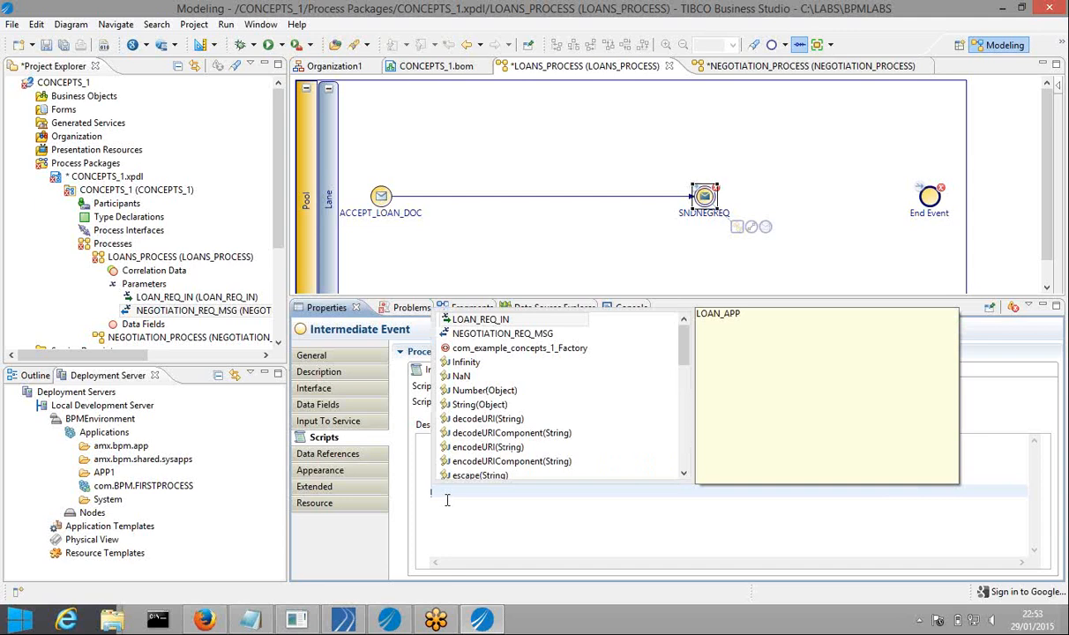
{"action": "type", "text": "L"}
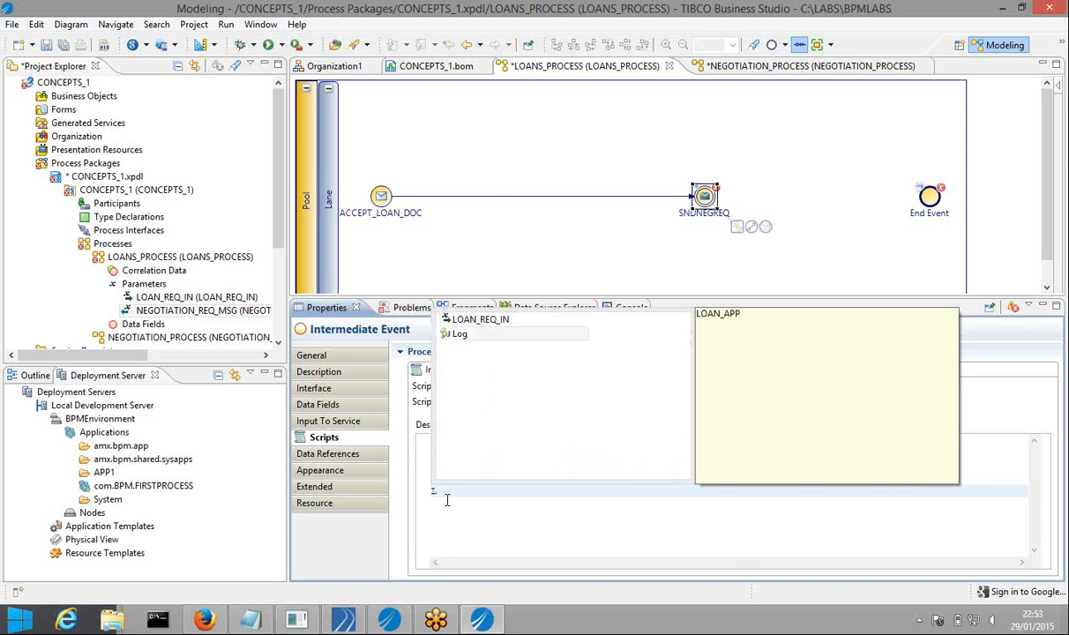
{"action": "type", "text": "og."}
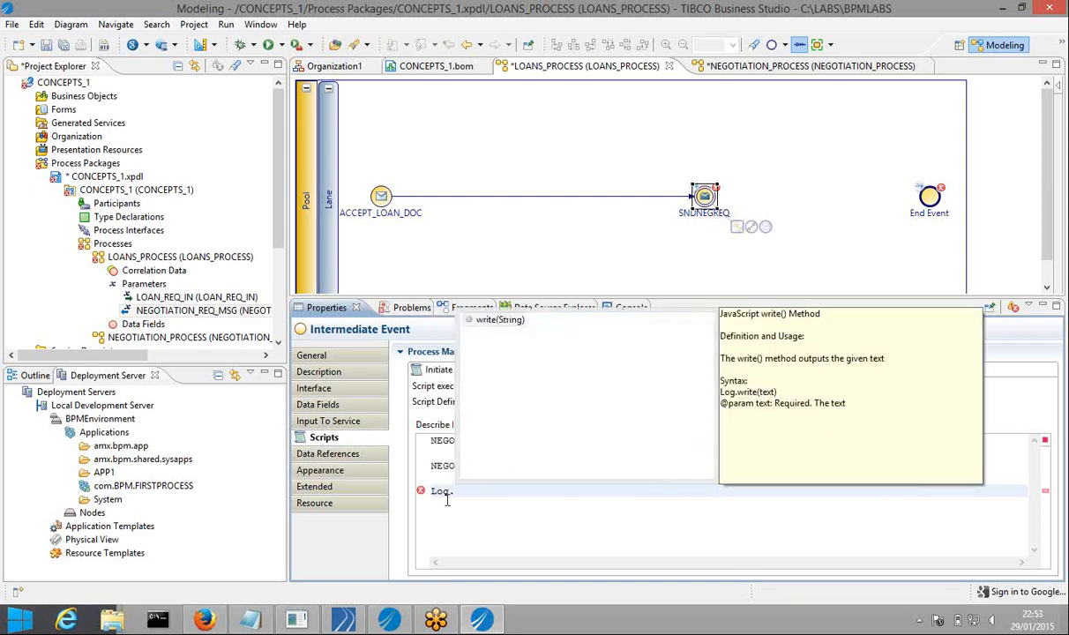
{"action": "type", "text": "W"}
{"action": "key", "text": "Return"}
{"action": "key", "text": "BackSpace"}
{"action": "type", "text": ";"}
{"action": "left_click", "coordinate": [529, 491]}
{"action": "key", "text": "BackSpace"}
{"action": "key", "text": "BackSpace"}
{"action": "key", "text": "BackSpace"}
{"action": "key", "text": "BackSpace"}
{"action": "key", "text": "BackSpace"}
{"action": "key", "text": "BackSpace"}
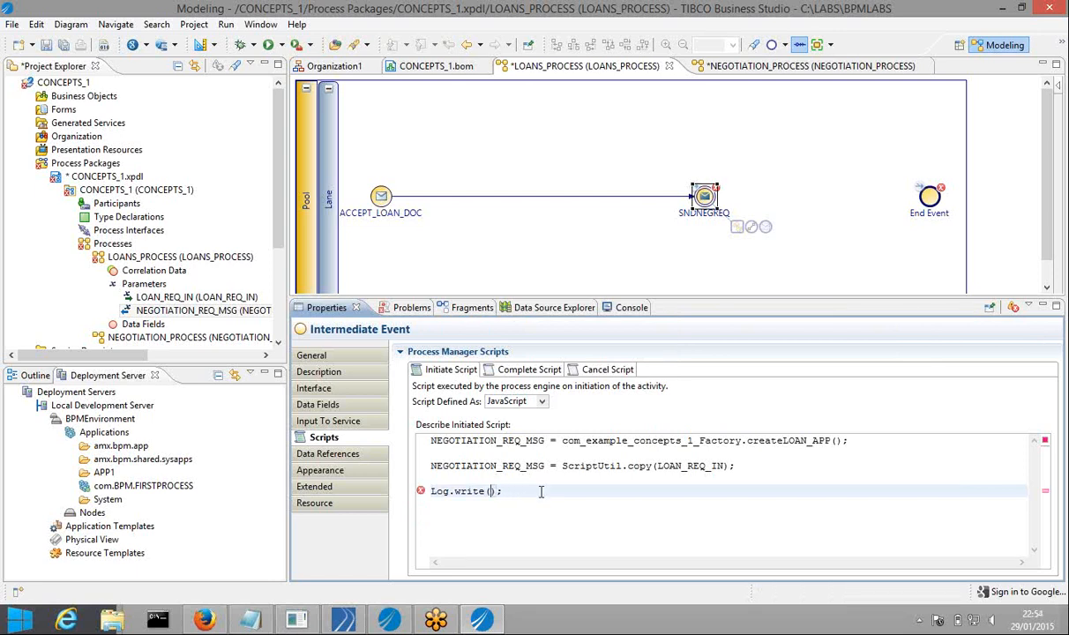
{"action": "type", "text": "\""}
{"action": "type", "text": "INITIATIN"}
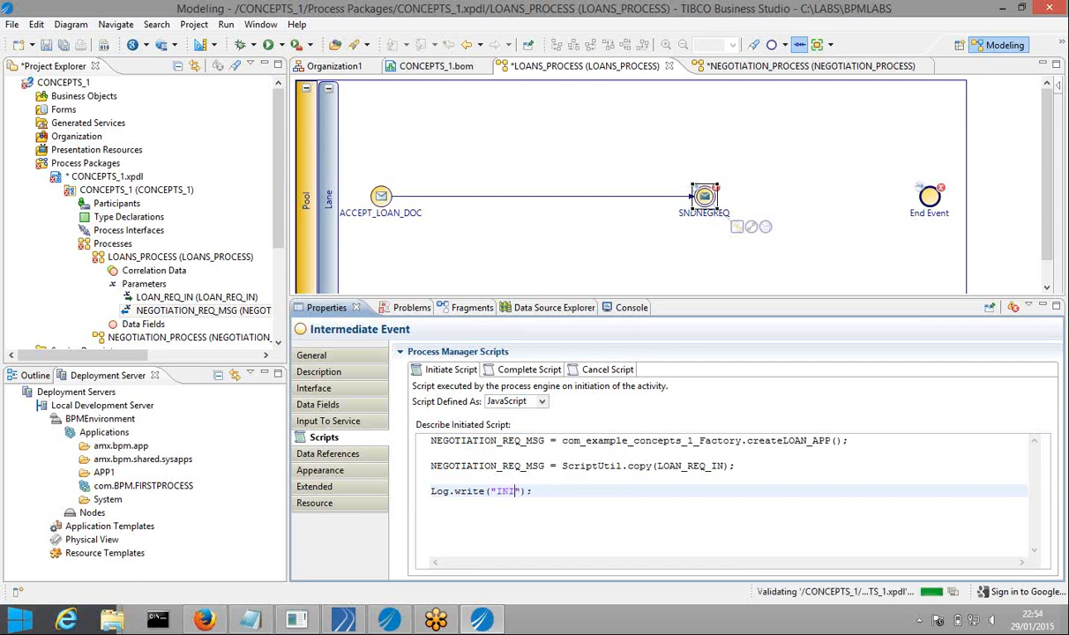
{"action": "type", "text": "G N"}
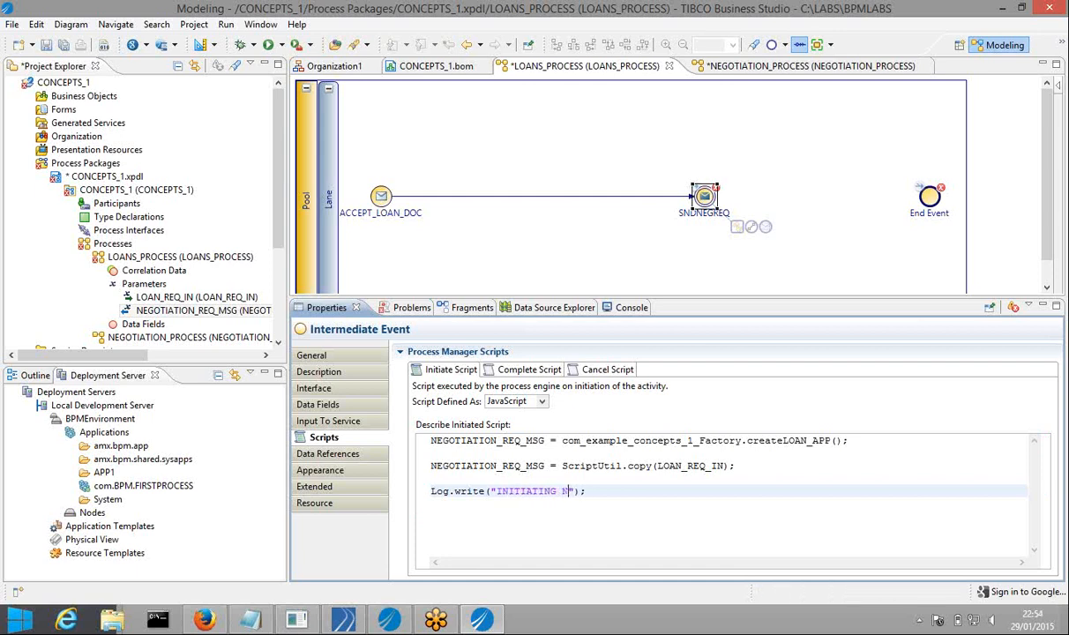
{"action": "type", "text": "EGOTIATION FOR"}
Pad the message start with marks and append + NEGOTIATION_REQ_MSG.APP_ID to the log text
{"action": "left_click", "coordinate": [499, 492]}
{"action": "type", "text": "!!!!!!!!!!!!!!!!"}
{"action": "left_click", "coordinate": [760, 492]}
{"action": "type", "text": "+N"}
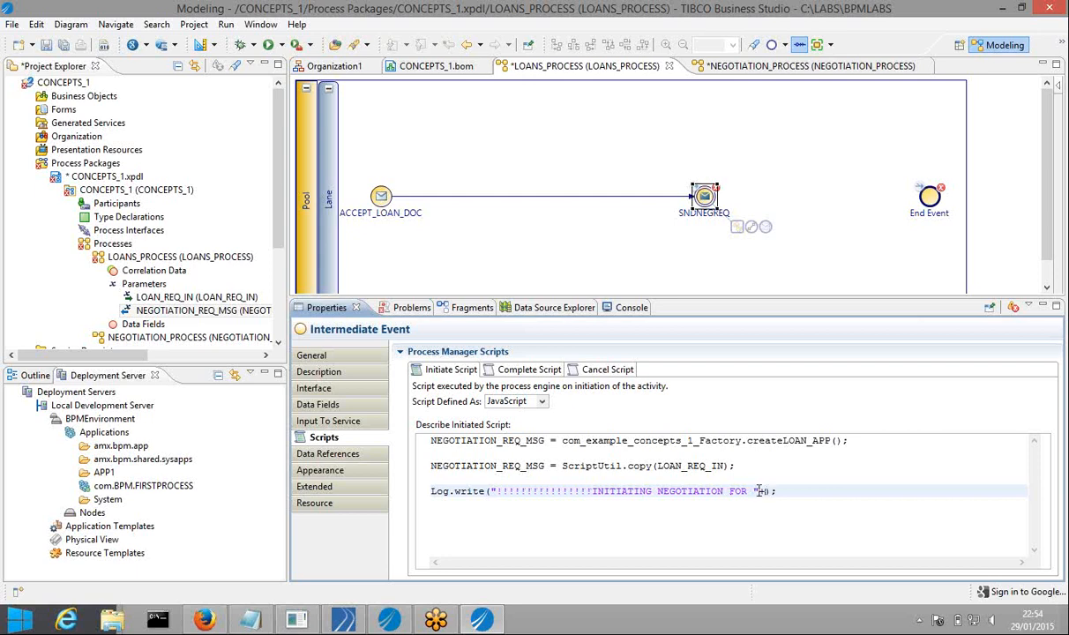
{"action": "key", "text": "ctrl+space"}
{"action": "type", "text": "N"}
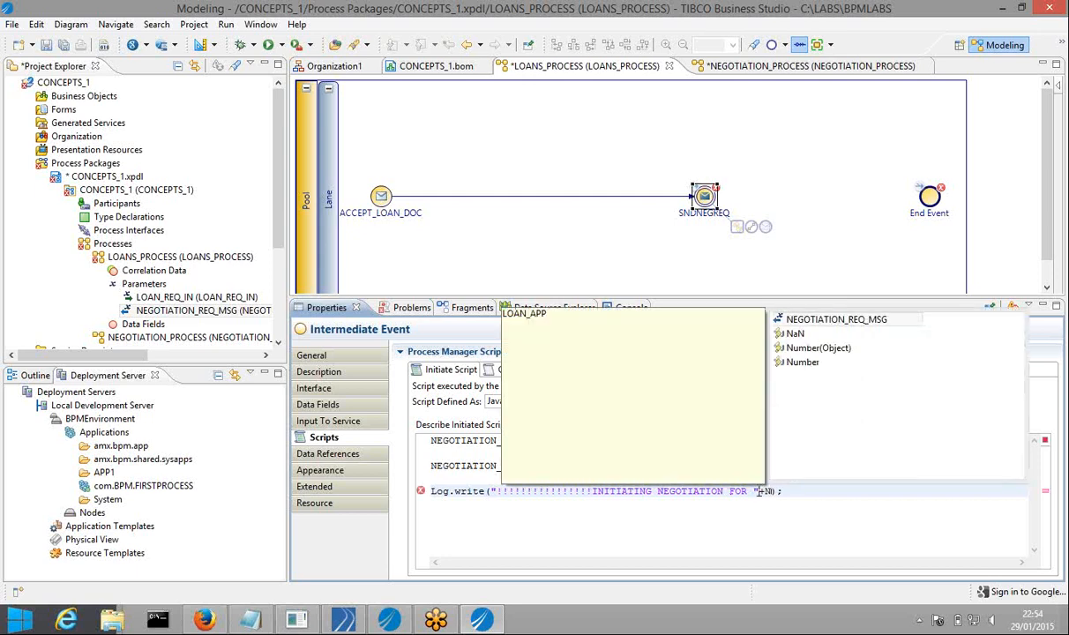
{"action": "key", "text": "Return"}
{"action": "type", "text": "."}
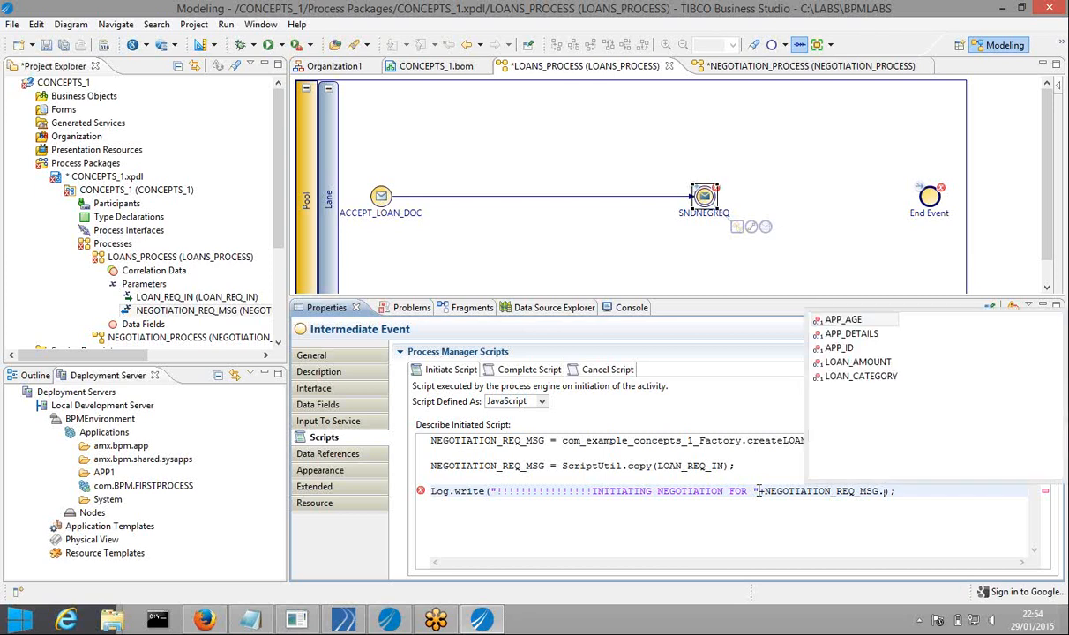
{"action": "key", "text": "Down"}
{"action": "key", "text": "Down"}
{"action": "key", "text": "Return"}
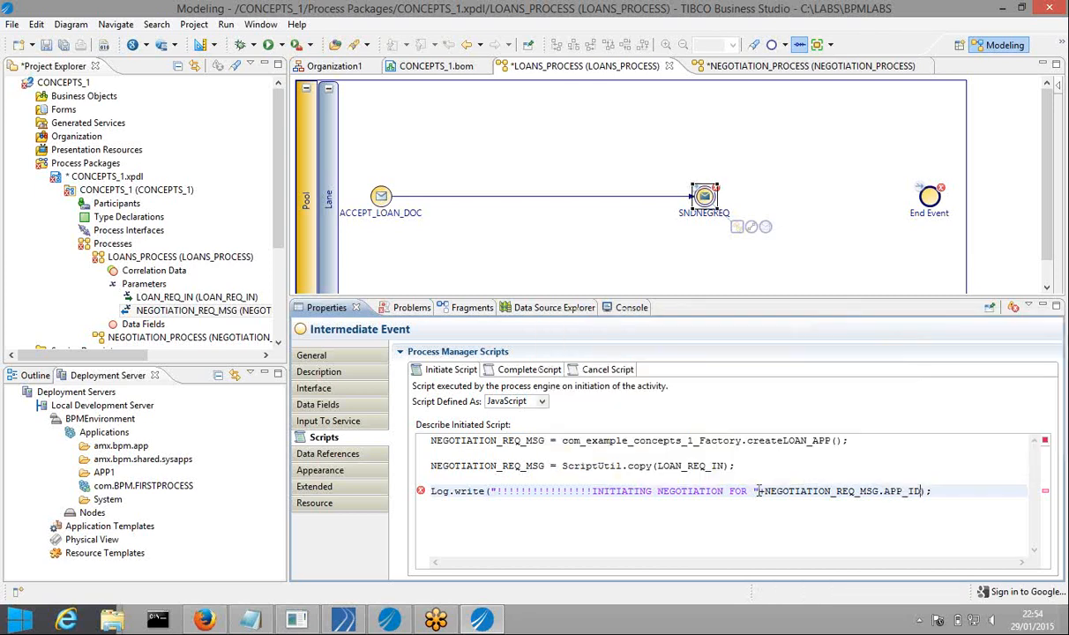
Replace the leading marks with a row of dashes and save the process package
{"action": "left_click", "coordinate": [943, 477]}
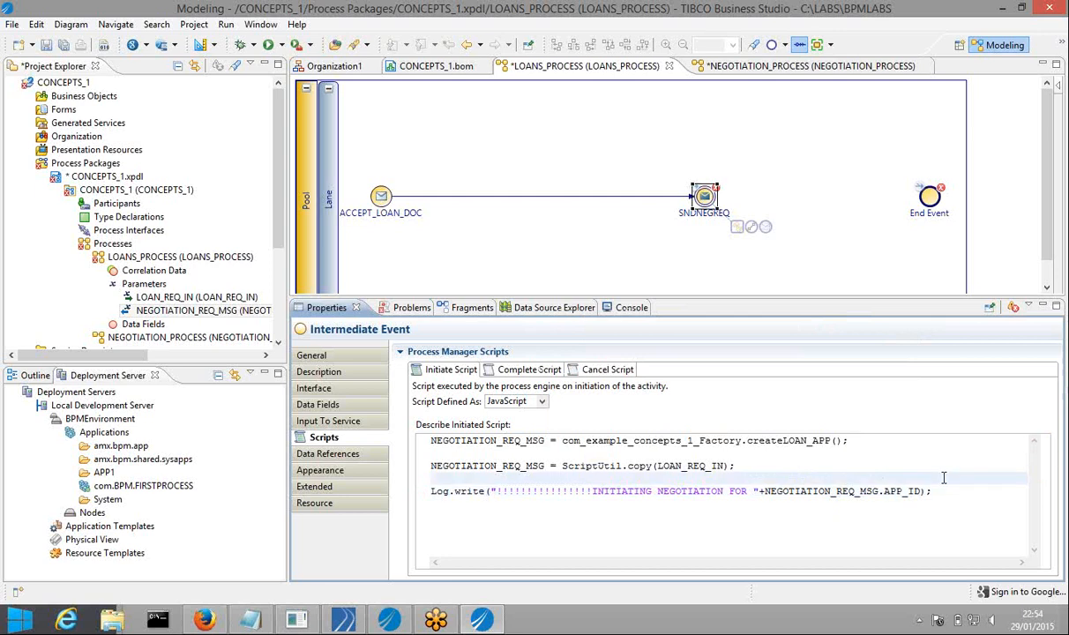
{"action": "left_click", "coordinate": [943, 491]}
{"action": "left_click", "coordinate": [590, 492]}
{"action": "key", "text": "BackSpace"}
{"action": "key", "text": "BackSpace"}
{"action": "key", "text": "BackSpace"}
{"action": "key", "text": "BackSpace"}
{"action": "key", "text": "BackSpace"}
{"action": "key", "text": "BackSpace"}
{"action": "key", "text": "BackSpace"}
{"action": "key", "text": "BackSpace"}
{"action": "key", "text": "BackSpace"}
{"action": "key", "text": "BackSpace"}
{"action": "key", "text": "BackSpace"}
{"action": "key", "text": "BackSpace"}
{"action": "key", "text": "BackSpace"}
{"action": "key", "text": "BackSpace"}
{"action": "key", "text": "BackSpace"}
{"action": "key", "text": "BackSpace"}
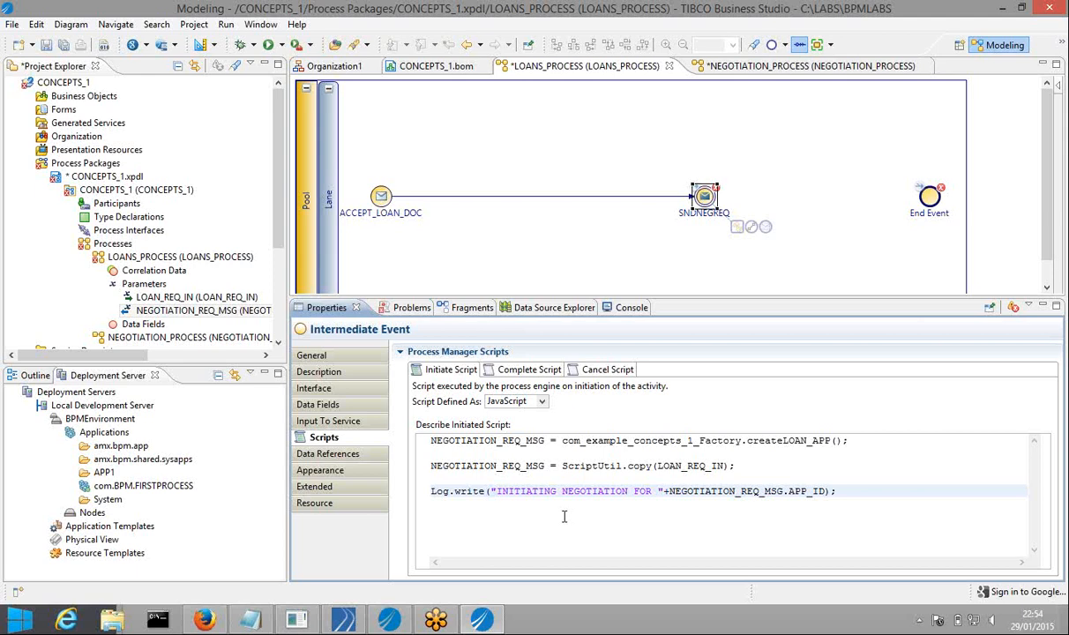
{"action": "type", "text": "---------------------"}
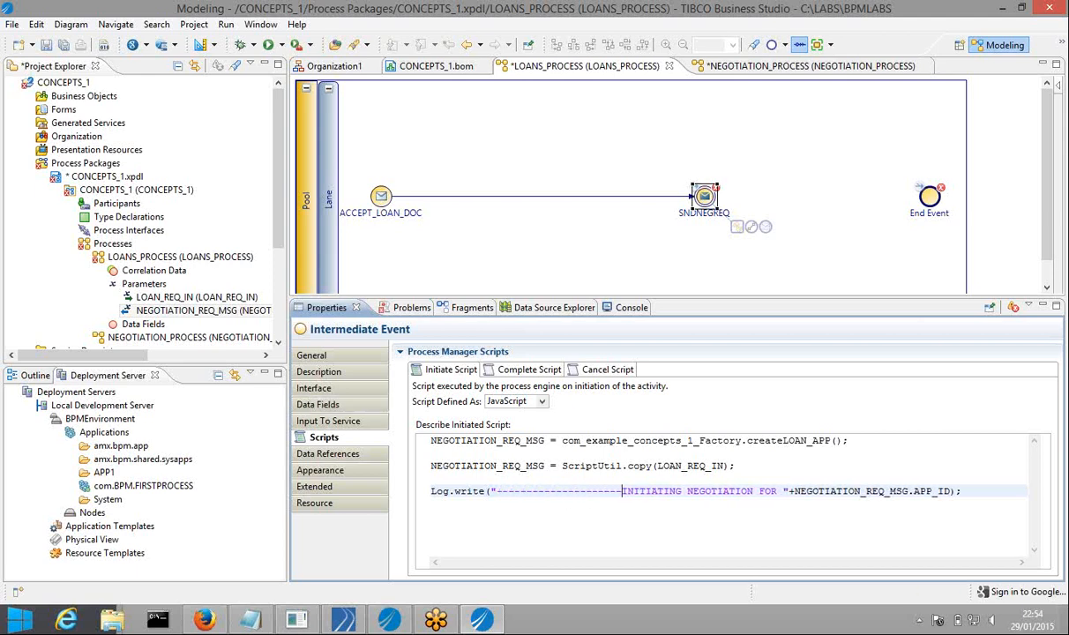
{"action": "left_click", "coordinate": [64, 44]}
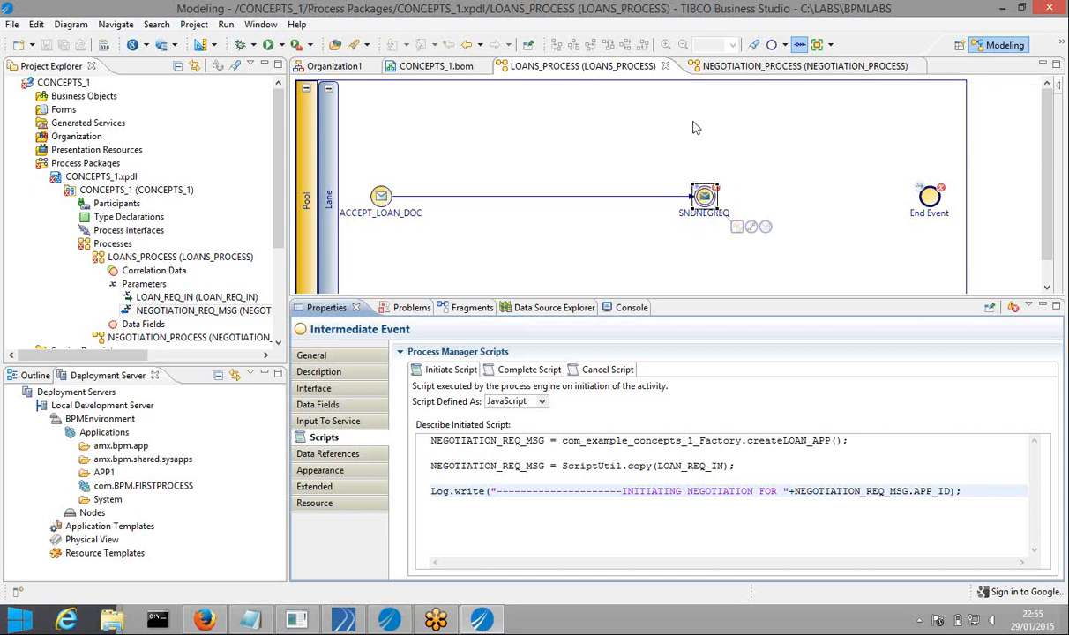
Copy the Log.write line from the LOANS_PROCESS script and go to the NEGOTIATION_PROCESS diagram
{"action": "left_click", "coordinate": [728, 67]}
{"action": "left_click", "coordinate": [381, 196]}
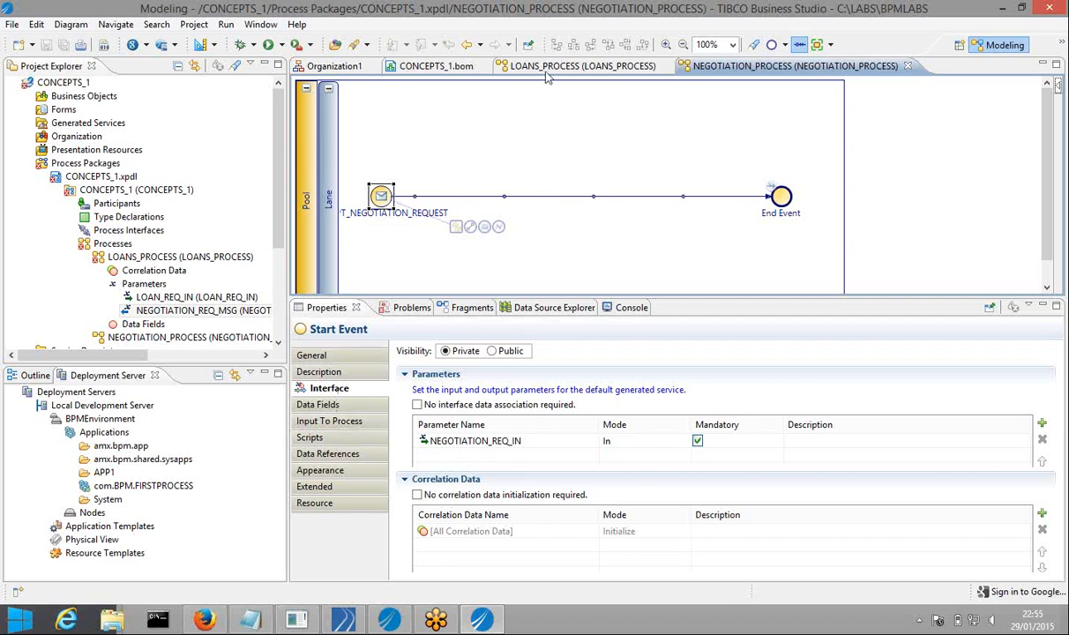
{"action": "left_click", "coordinate": [519, 66]}
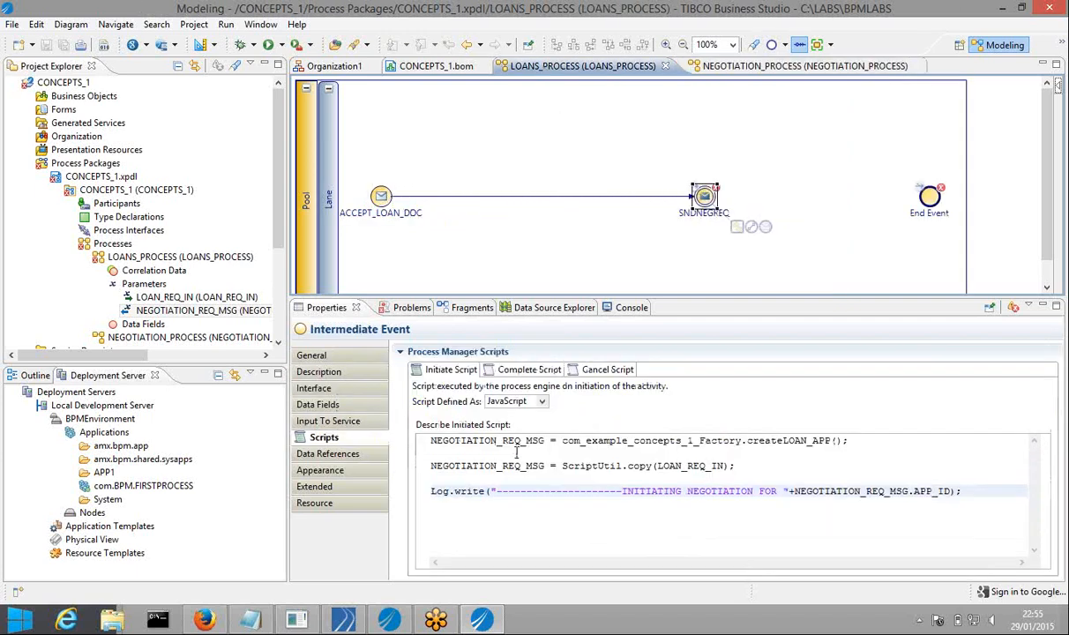
{"action": "triple_click", "coordinate": [468, 485]}
{"action": "key", "text": "ctrl+c"}
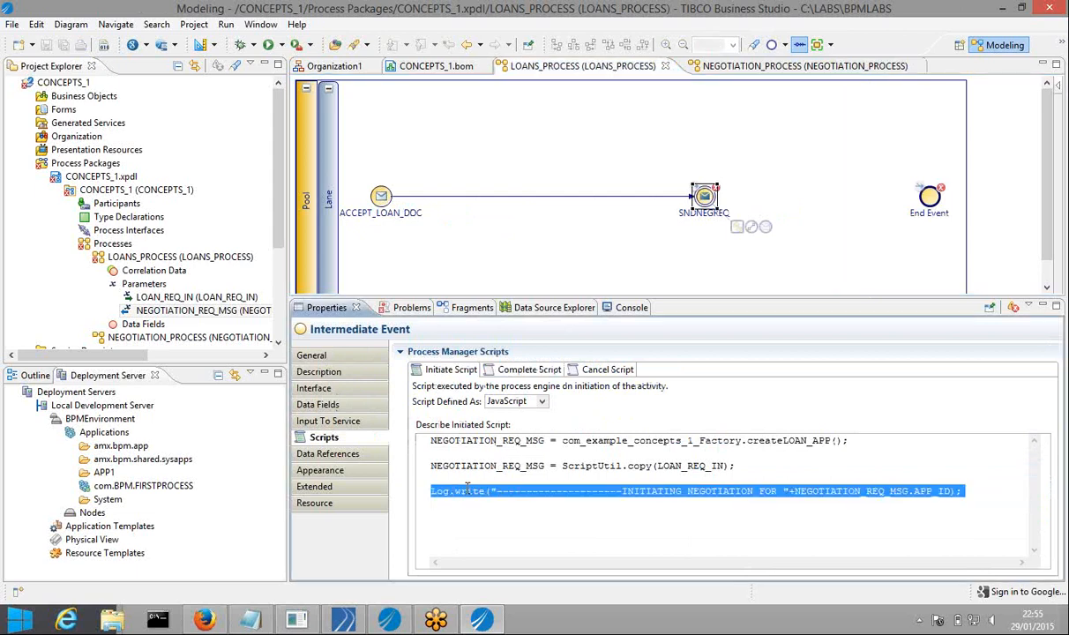
{"action": "left_click", "coordinate": [728, 68]}
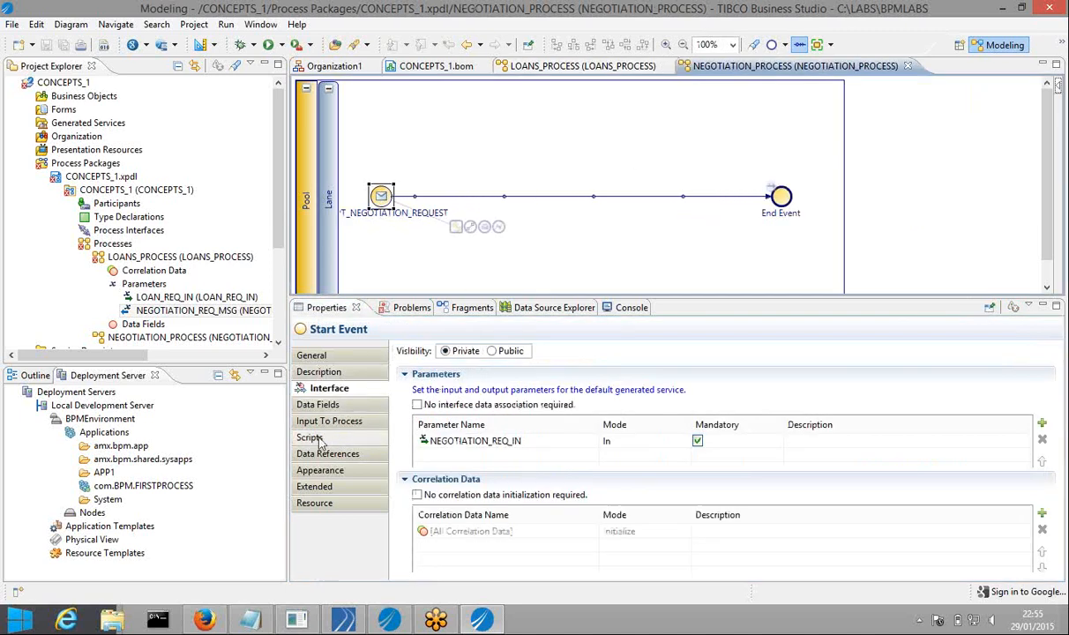
Set the start event's completion script language to JavaScript
{"action": "left_click", "coordinate": [319, 439]}
{"action": "left_click", "coordinate": [542, 402]}
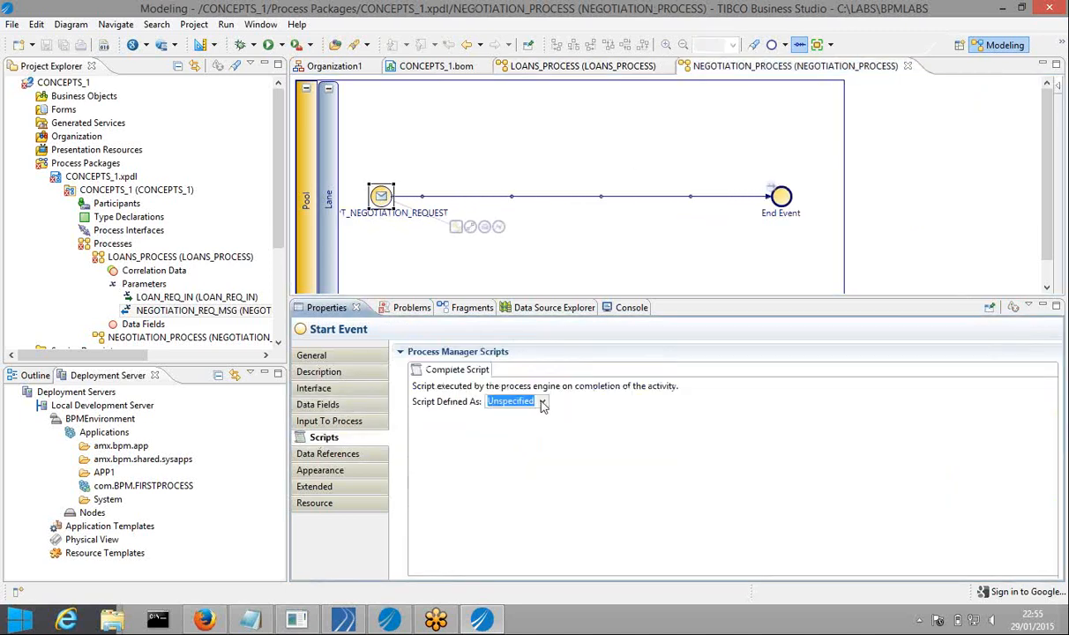
{"action": "left_click", "coordinate": [514, 439]}
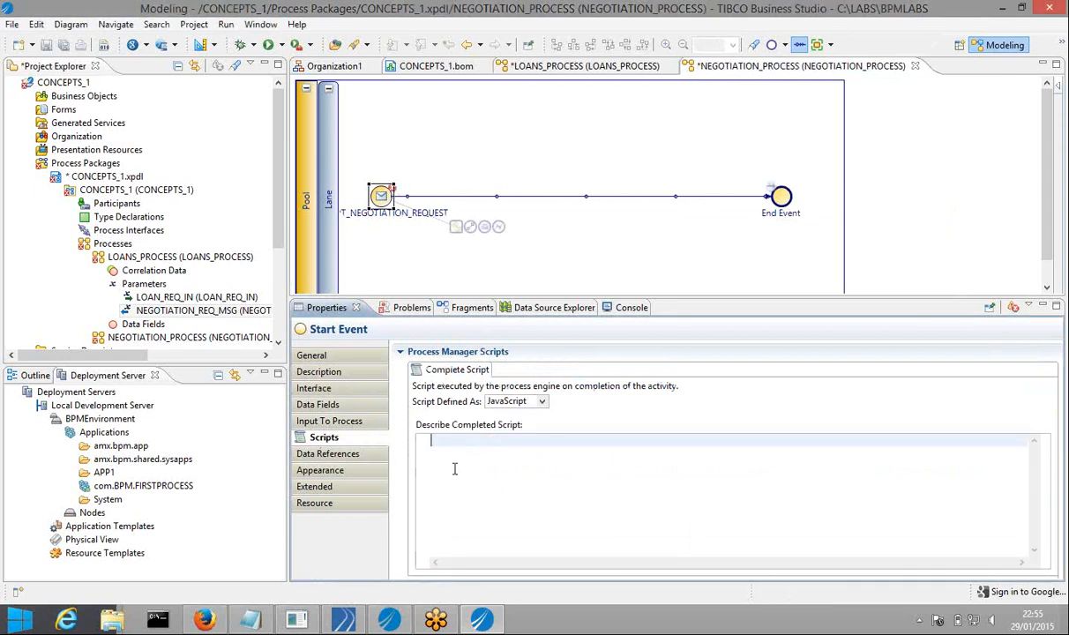
Paste the log line, change INITIATING to ACCEPTED, log NEGOTIATION_REQ_IN.APP_ID, and save
{"action": "key", "text": "ctrl+v"}
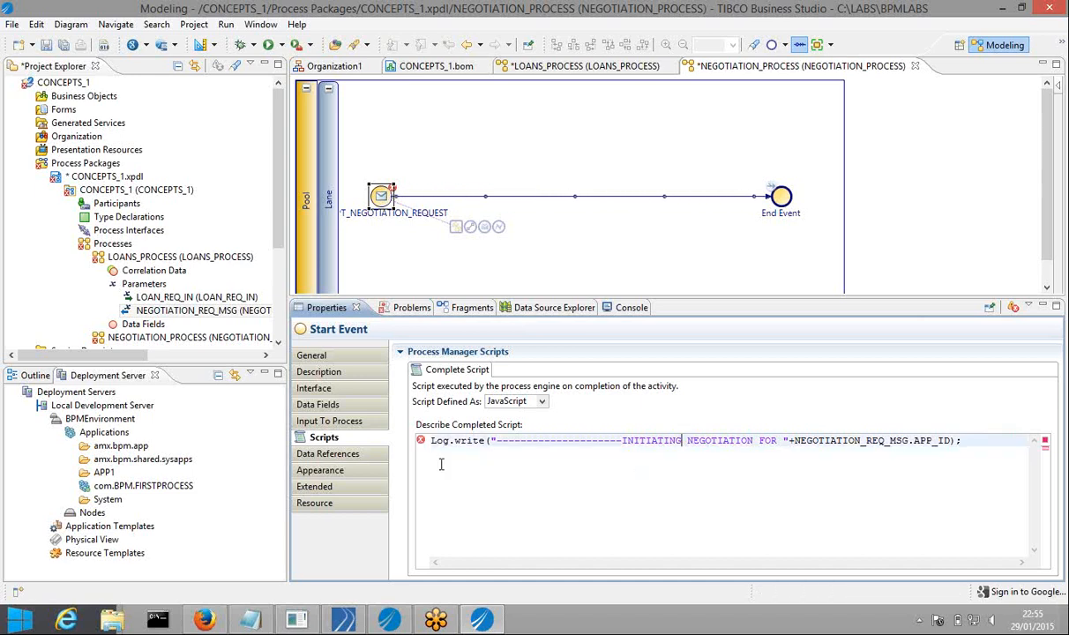
{"action": "key", "text": "BackSpace"}
{"action": "key", "text": "BackSpace"}
{"action": "key", "text": "BackSpace"}
{"action": "key", "text": "BackSpace"}
{"action": "key", "text": "BackSpace"}
{"action": "key", "text": "BackSpace"}
{"action": "key", "text": "BackSpace"}
{"action": "key", "text": "BackSpace"}
{"action": "key", "text": "BackSpace"}
{"action": "key", "text": "BackSpace"}
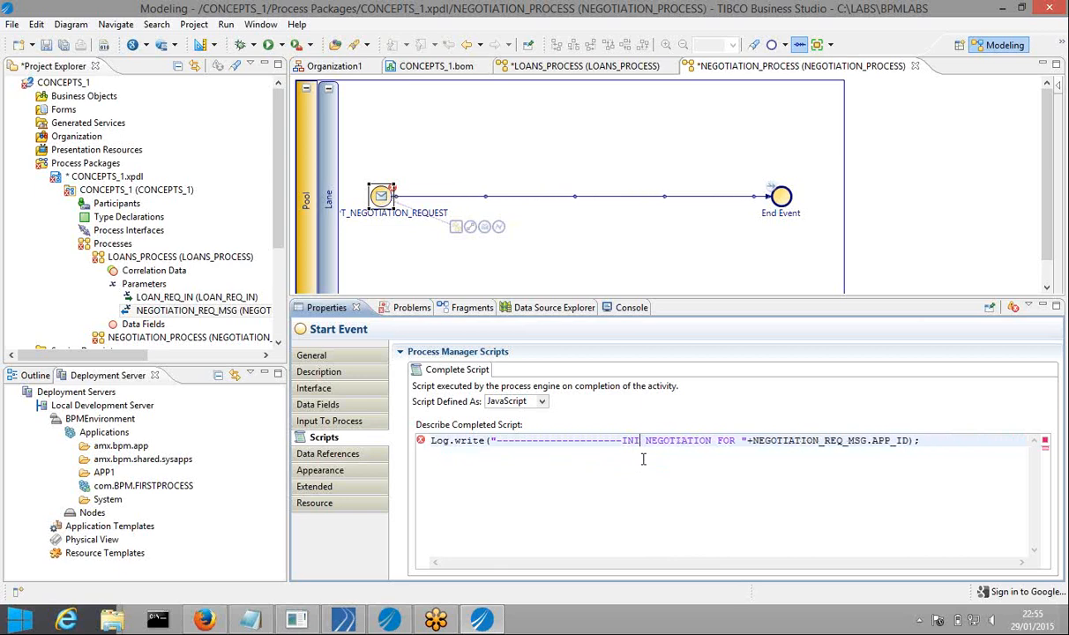
{"action": "type", "text": "ACCEPTED"}
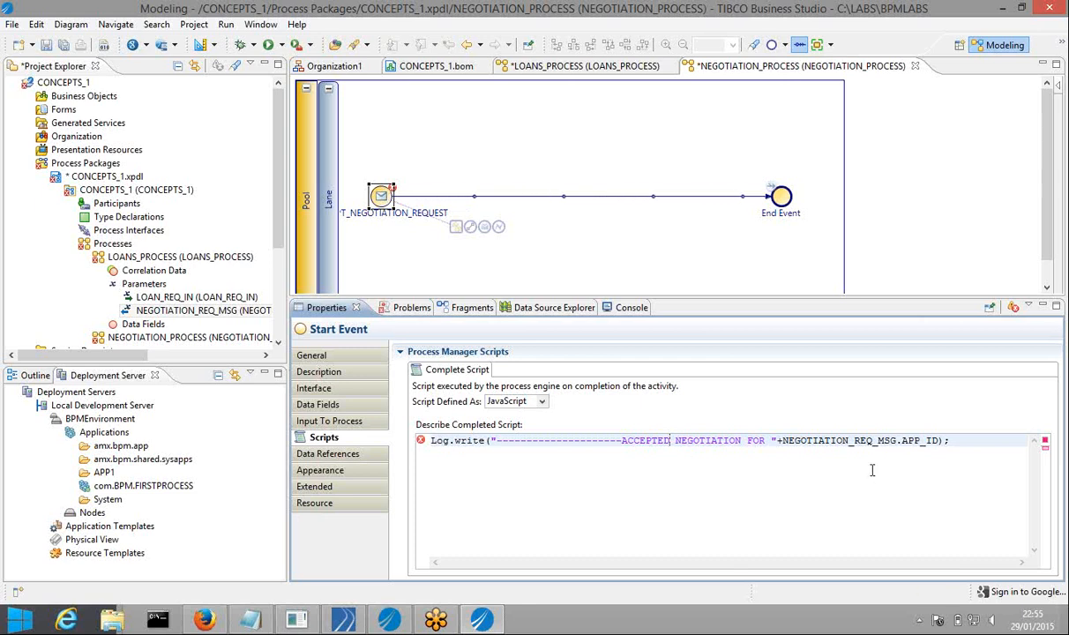
{"action": "left_click_drag", "start_coordinate": [783, 440], "coordinate": [940, 440]}
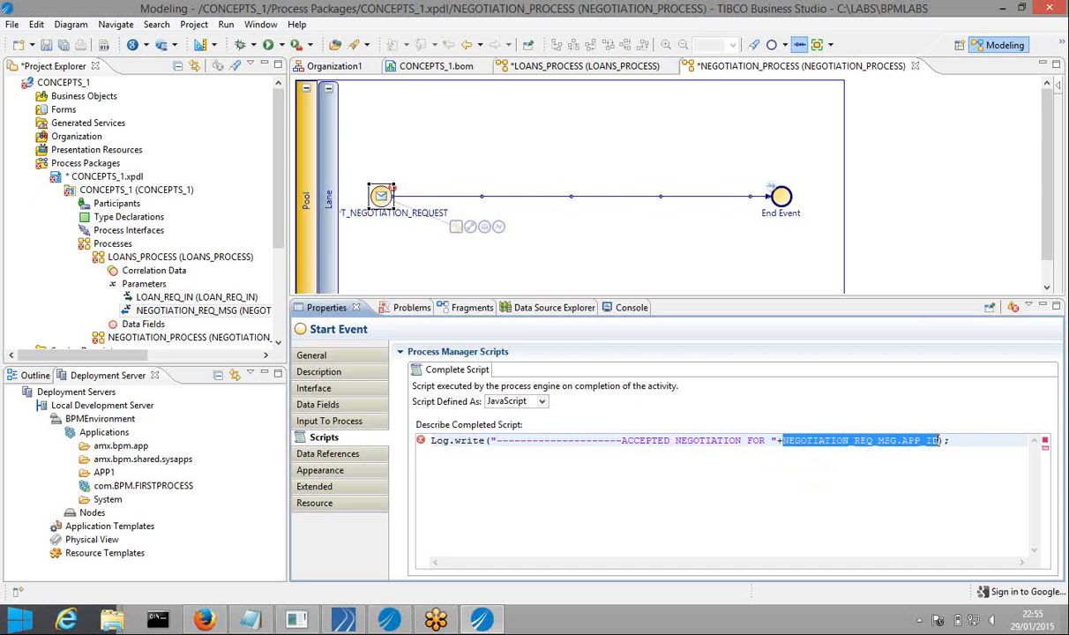
{"action": "key", "text": "ctrl+space"}
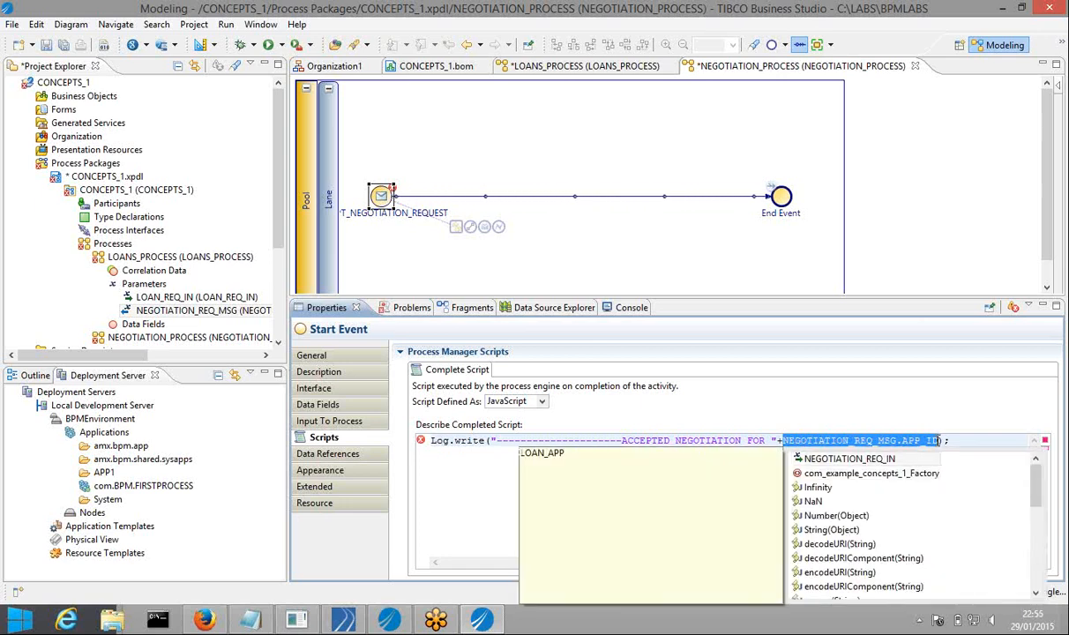
{"action": "key", "text": "Return"}
{"action": "type", "text": "."}
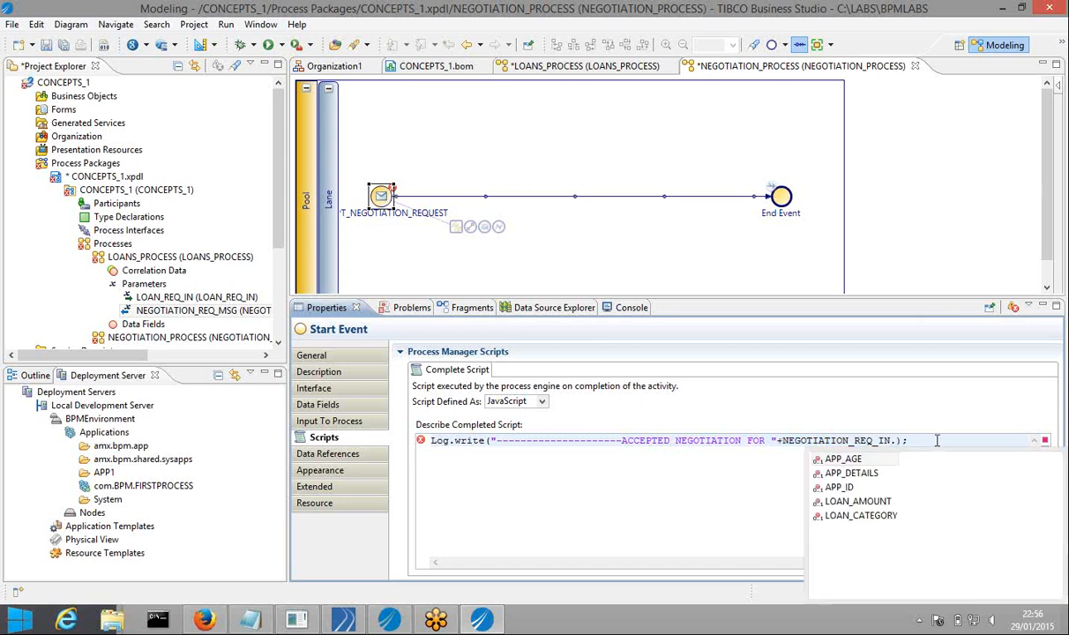
{"action": "key", "text": "Down"}
{"action": "key", "text": "Down"}
{"action": "key", "text": "Return"}
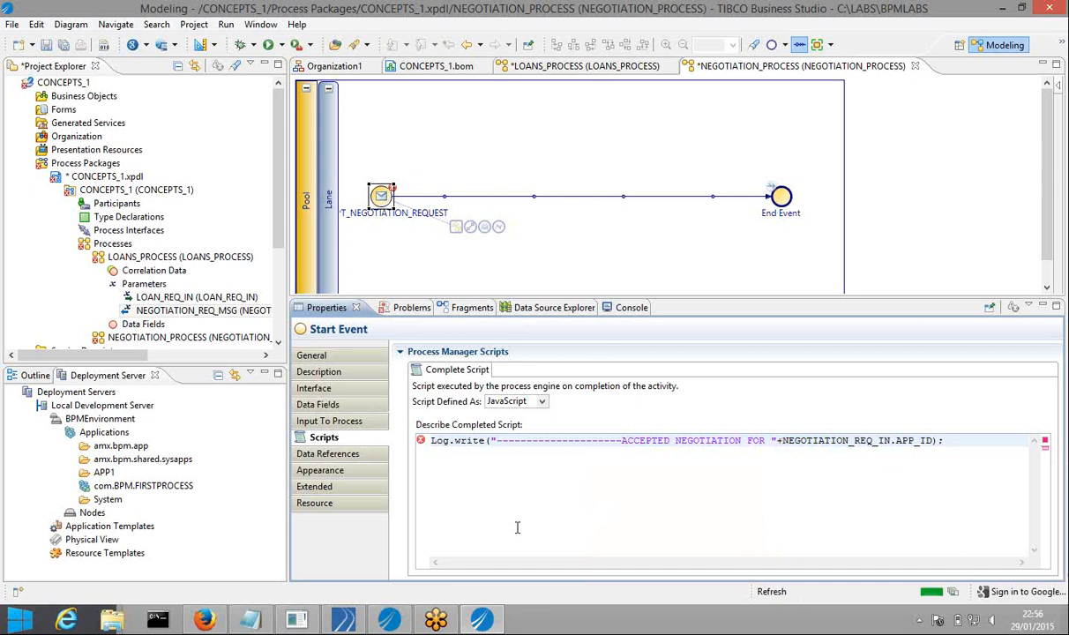
{"action": "left_click", "coordinate": [66, 45]}
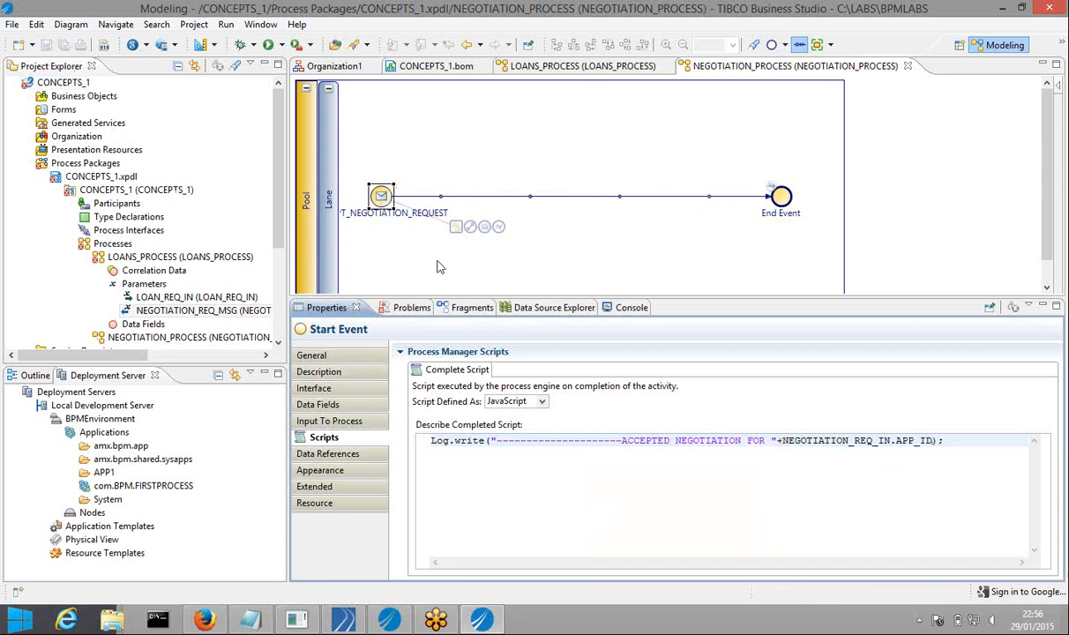
Insert a task on the flow after the start event and make it a User Task
{"action": "left_click_drag", "start_coordinate": [471, 229], "coordinate": [532, 200]}
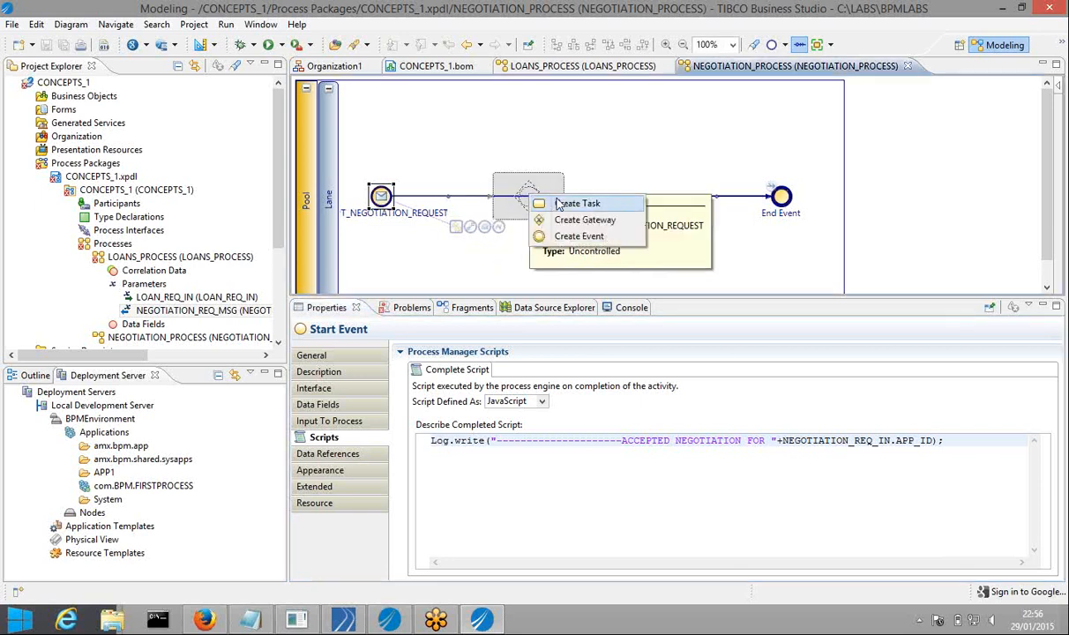
{"action": "left_click", "coordinate": [557, 204]}
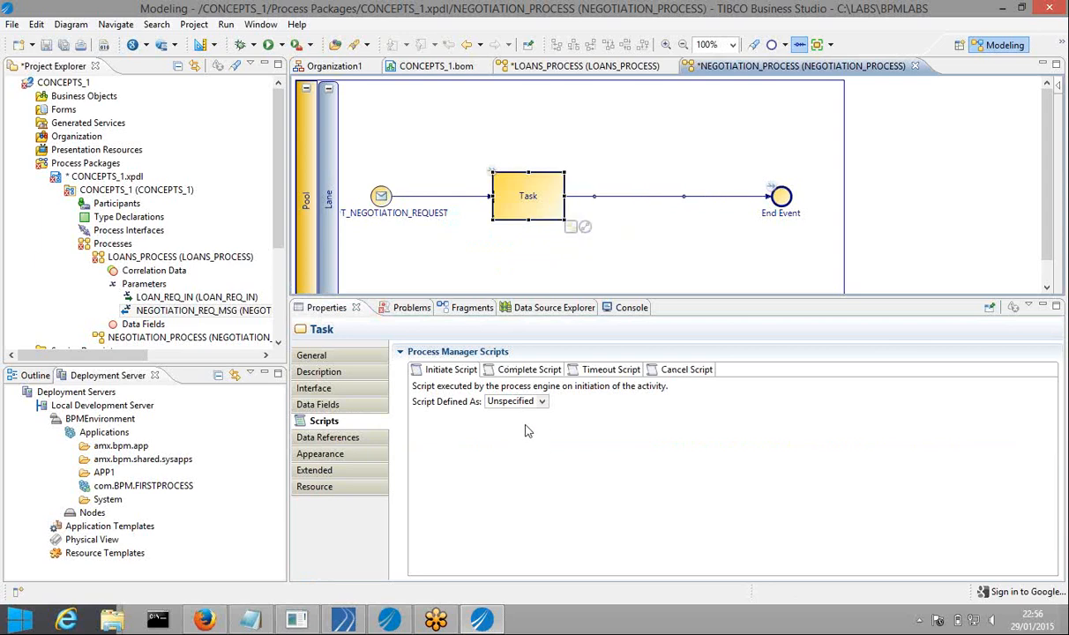
{"action": "left_click", "coordinate": [324, 357]}
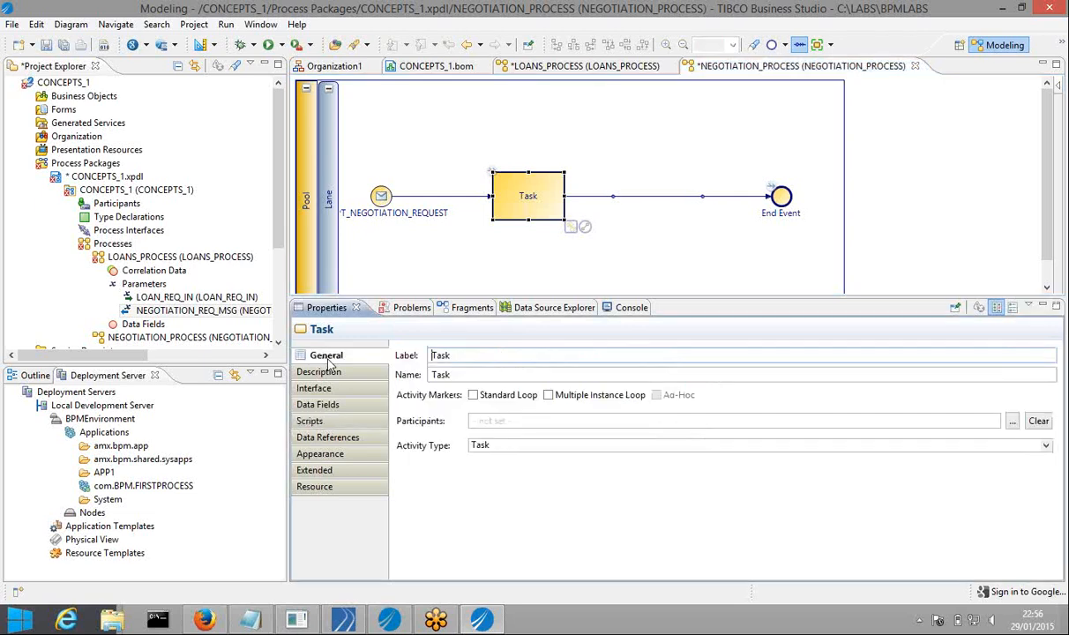
{"action": "left_click", "coordinate": [490, 446]}
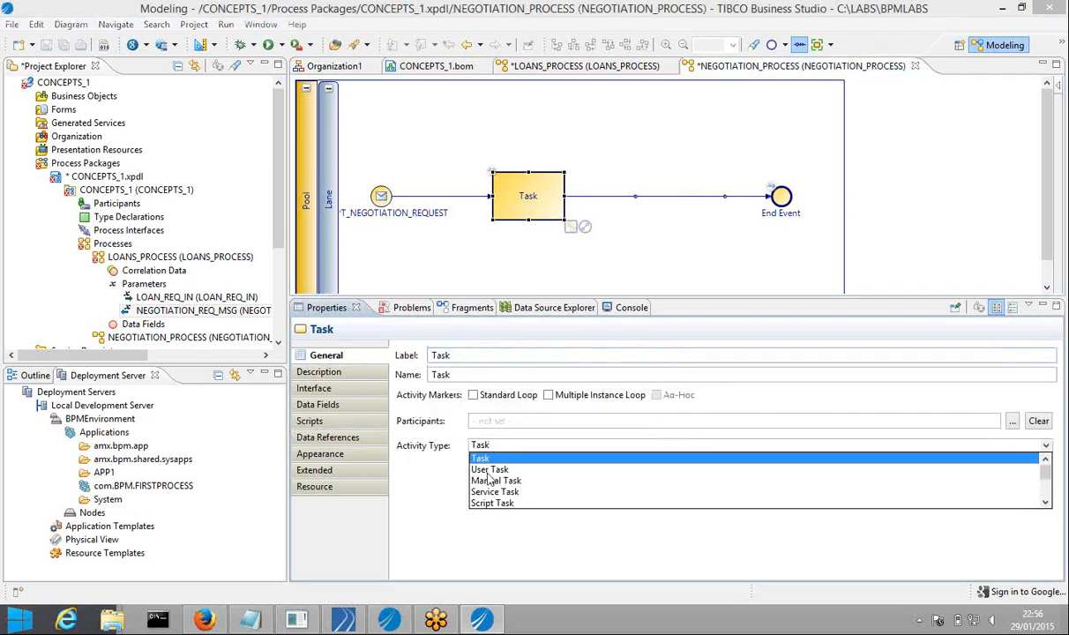
{"action": "left_click", "coordinate": [488, 472]}
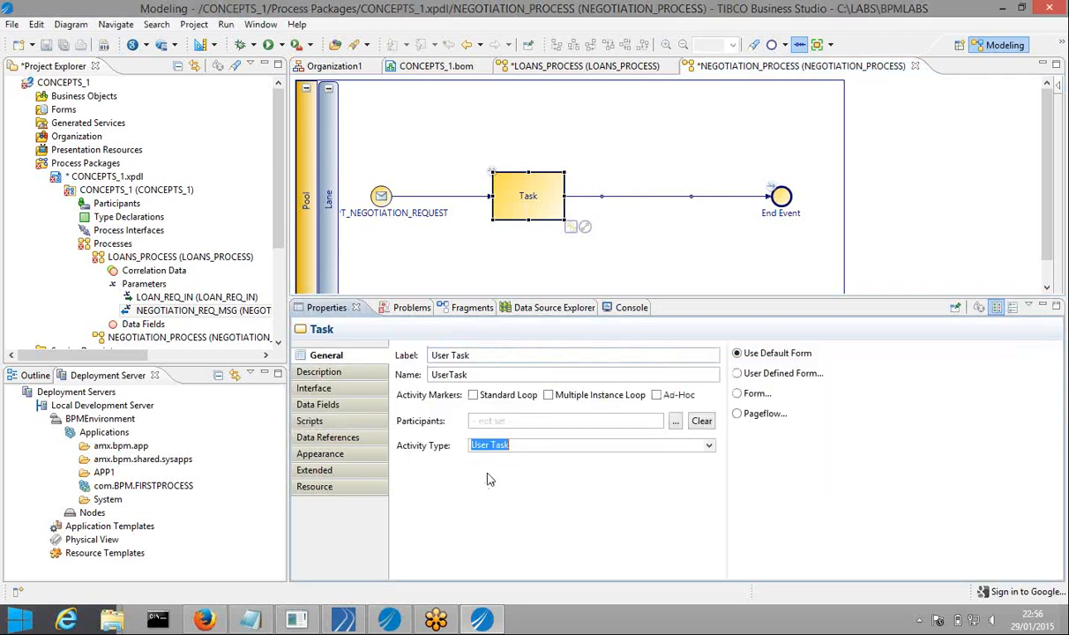
Label the task NEGOTIATE and move the End Event further right
{"action": "left_click", "coordinate": [487, 356]}
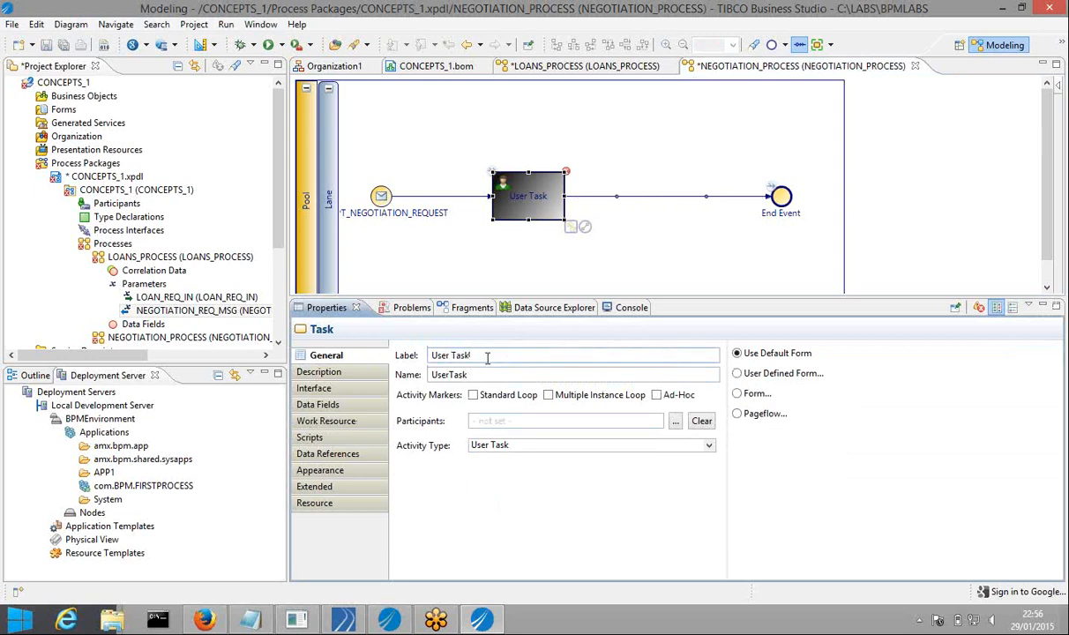
{"action": "left_click_drag", "start_coordinate": [486, 356], "coordinate": [432, 354]}
{"action": "type", "text": "NEGOTIATE"}
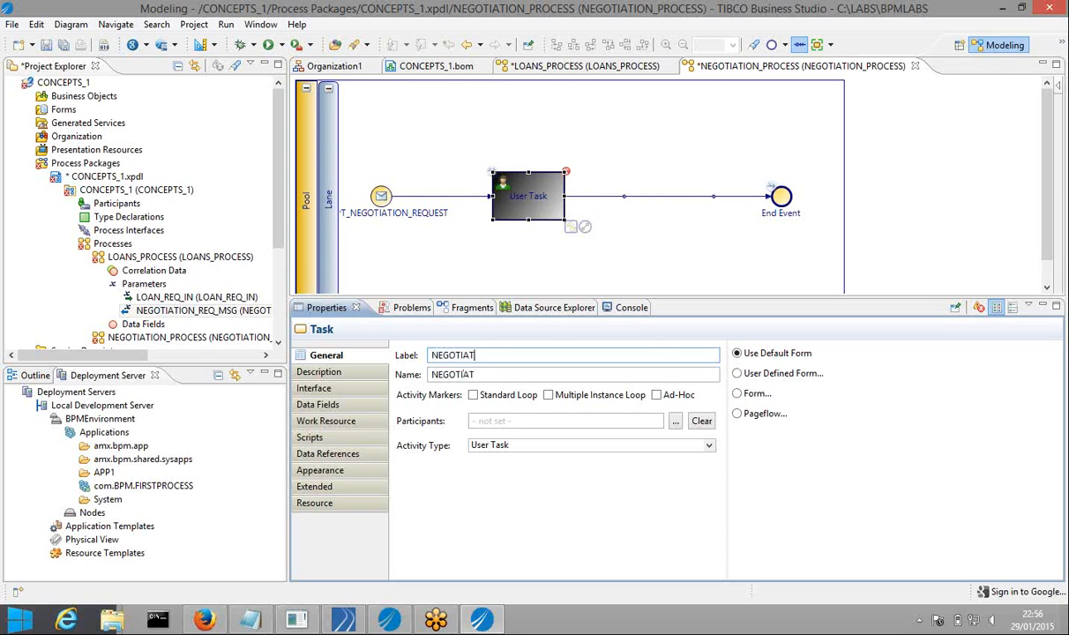
{"action": "left_click", "coordinate": [488, 247]}
{"action": "left_click", "coordinate": [495, 191]}
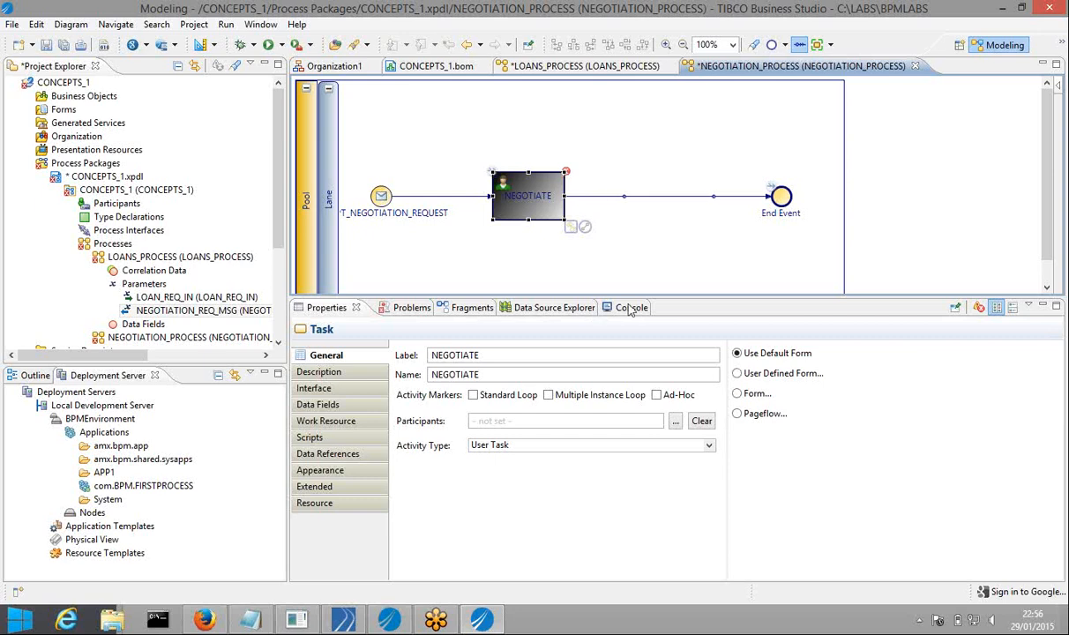
{"action": "left_click_drag", "start_coordinate": [778, 197], "coordinate": [904, 199]}
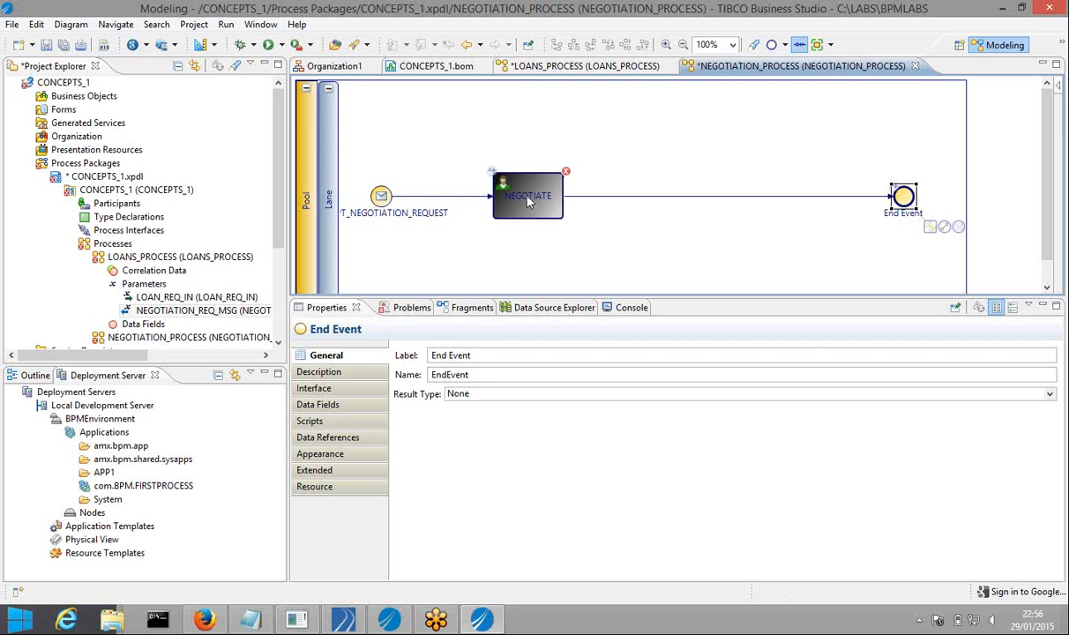
Insert a gateway on the flow after NEGOTIATE
{"action": "left_click", "coordinate": [500, 185]}
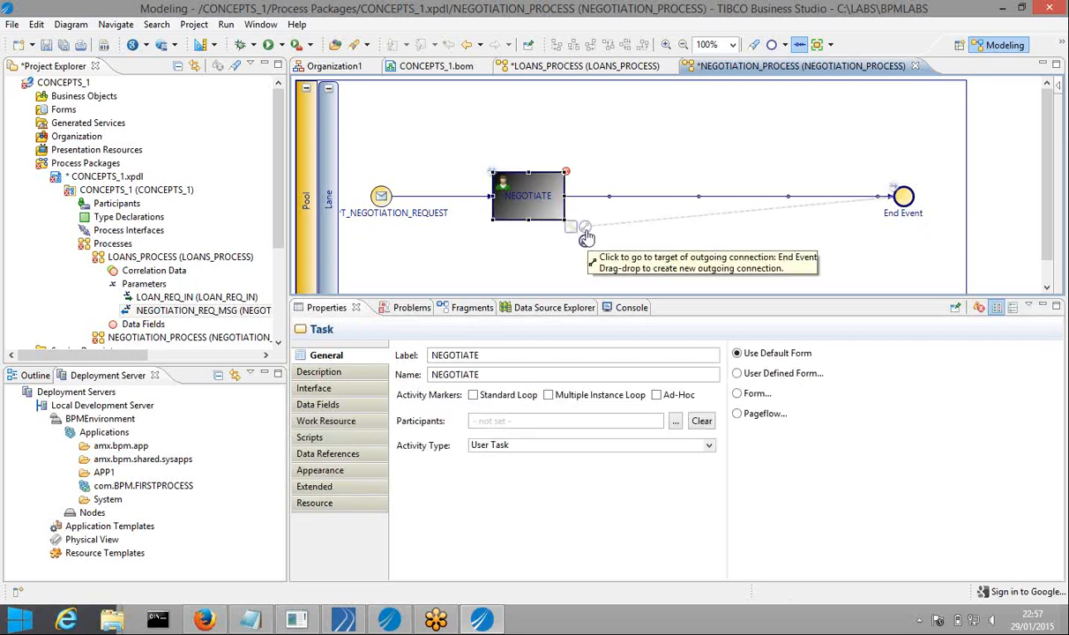
{"action": "left_click_drag", "start_coordinate": [586, 237], "coordinate": [634, 202]}
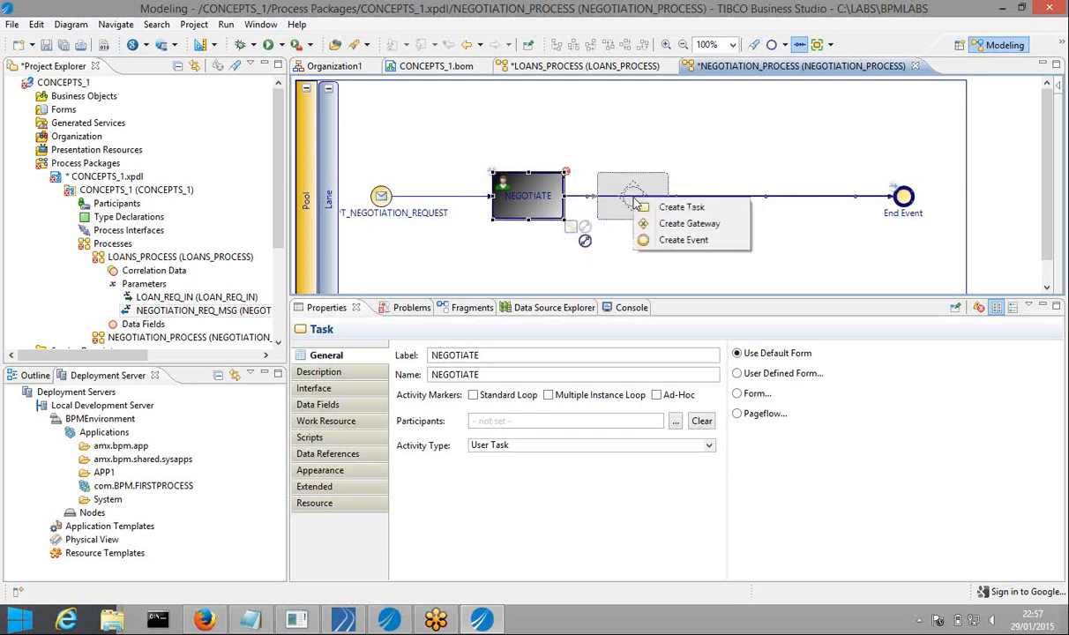
{"action": "left_click", "coordinate": [681, 223]}
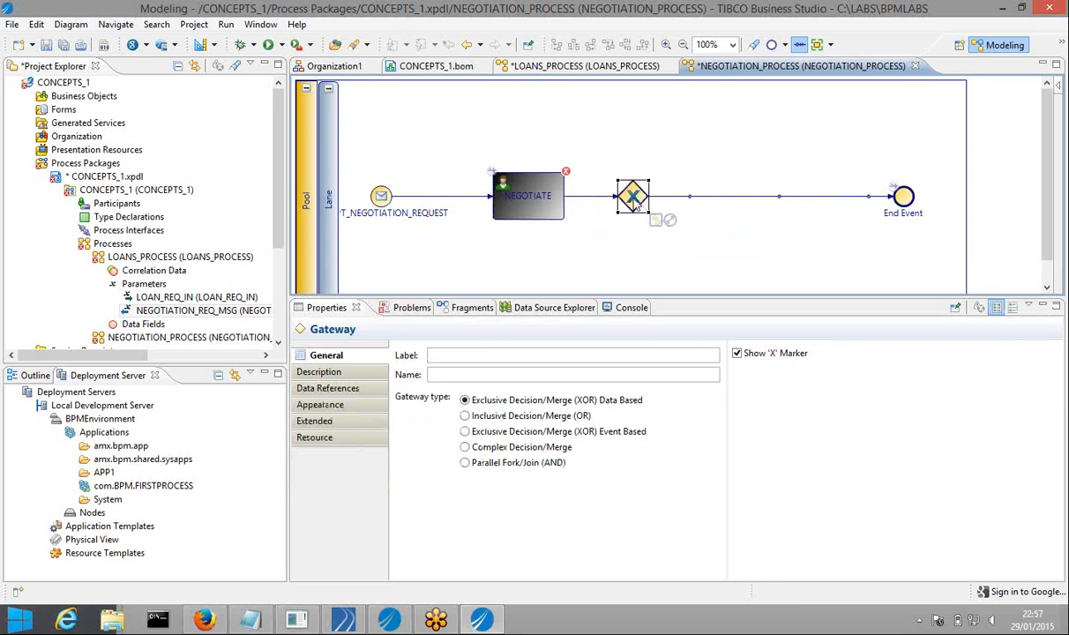
{"action": "left_click_drag", "start_coordinate": [634, 198], "coordinate": [662, 201]}
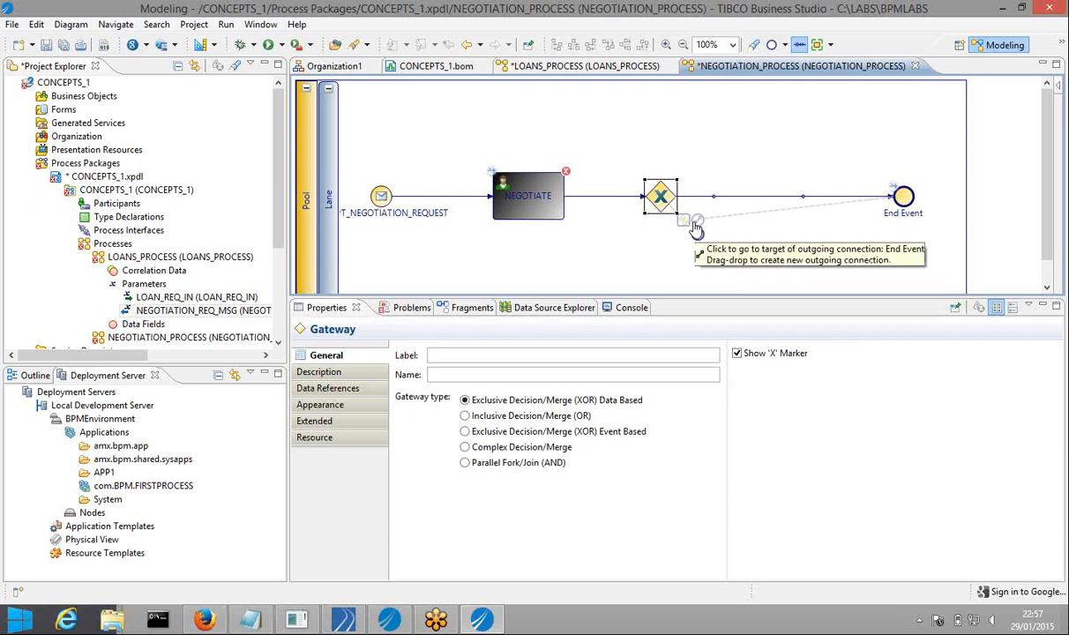
Branch down from the gateway to a new End Event 2 and straighten that connection
{"action": "left_click_drag", "start_coordinate": [697, 228], "coordinate": [901, 276]}
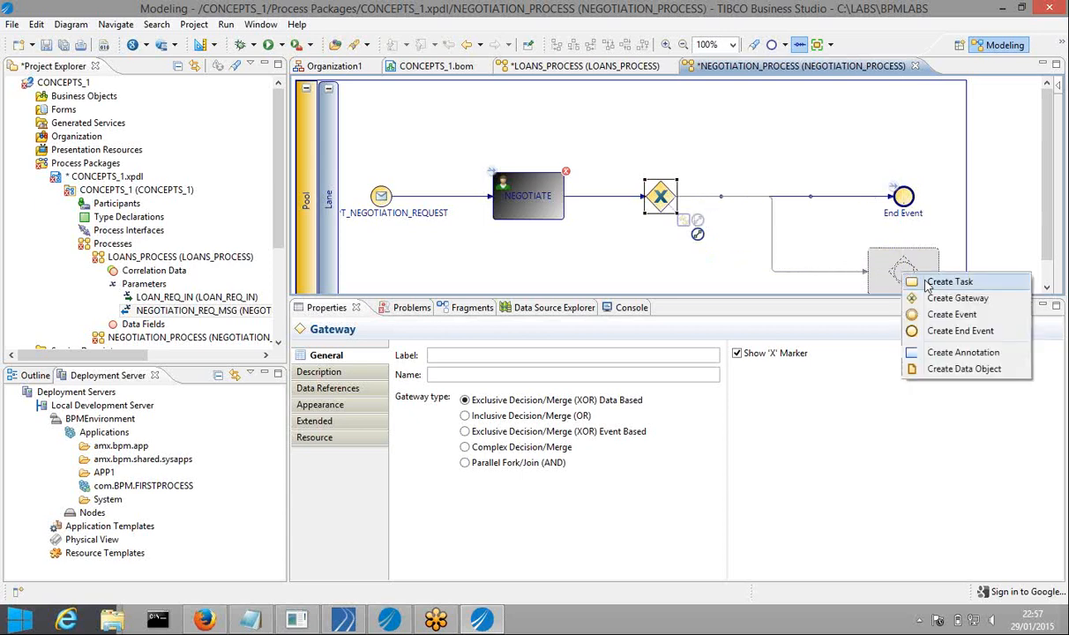
{"action": "left_click", "coordinate": [935, 332]}
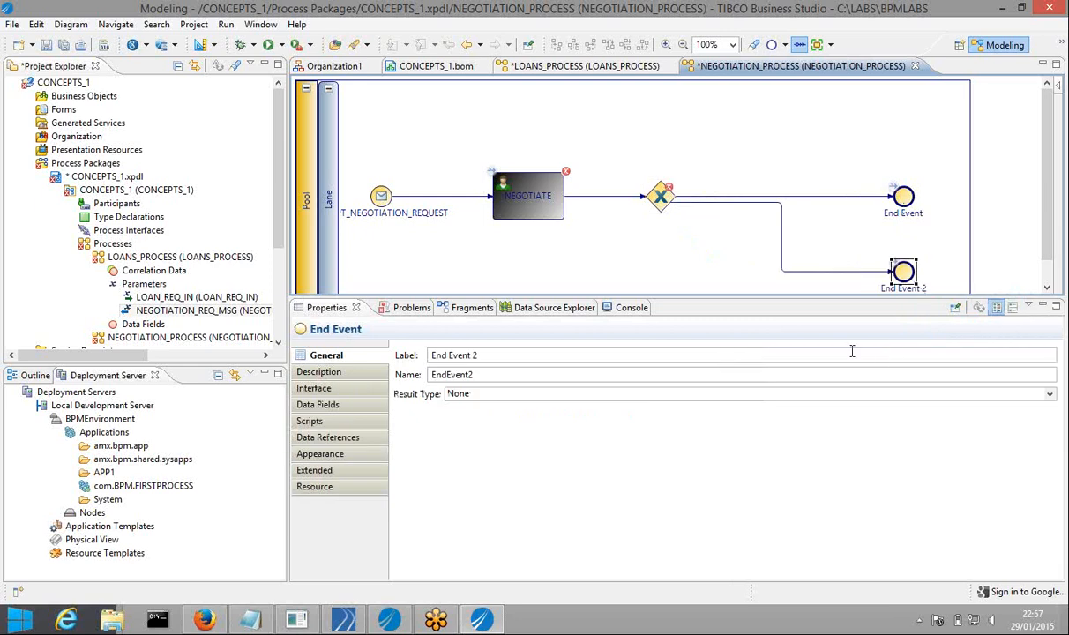
{"action": "left_click_drag", "start_coordinate": [781, 261], "coordinate": [662, 271]}
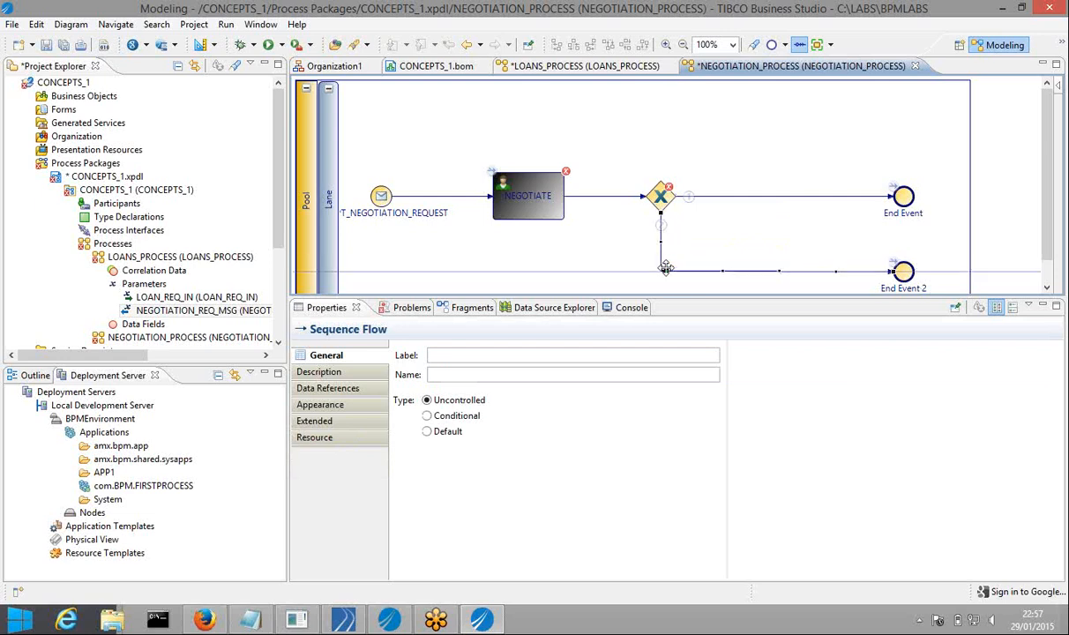
{"action": "left_click", "coordinate": [601, 245]}
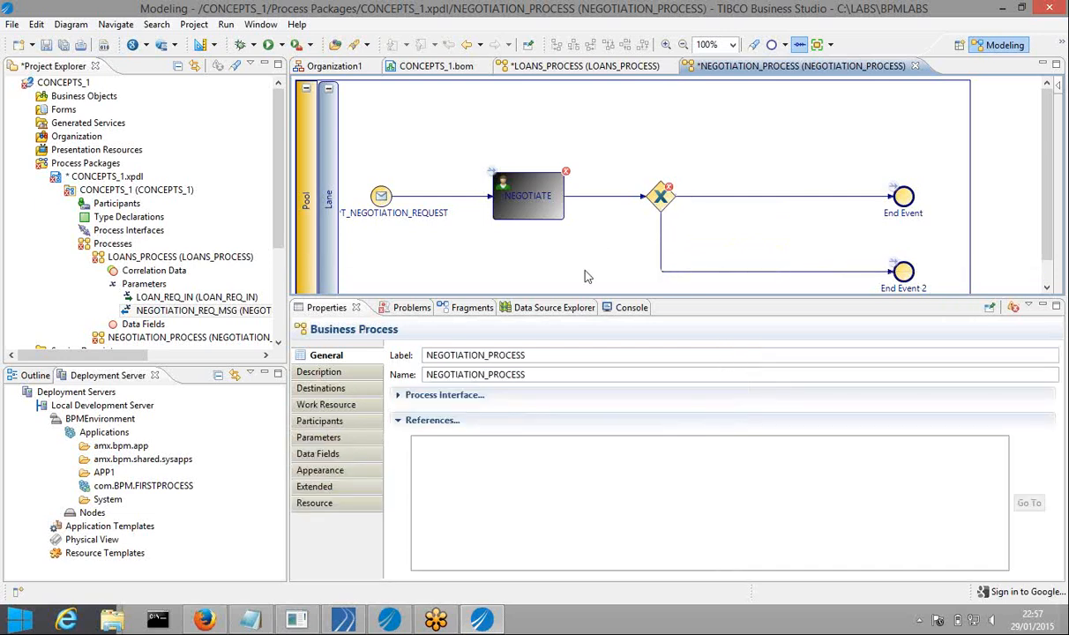
{"action": "left_click_drag", "start_coordinate": [581, 296], "coordinate": [581, 318]}
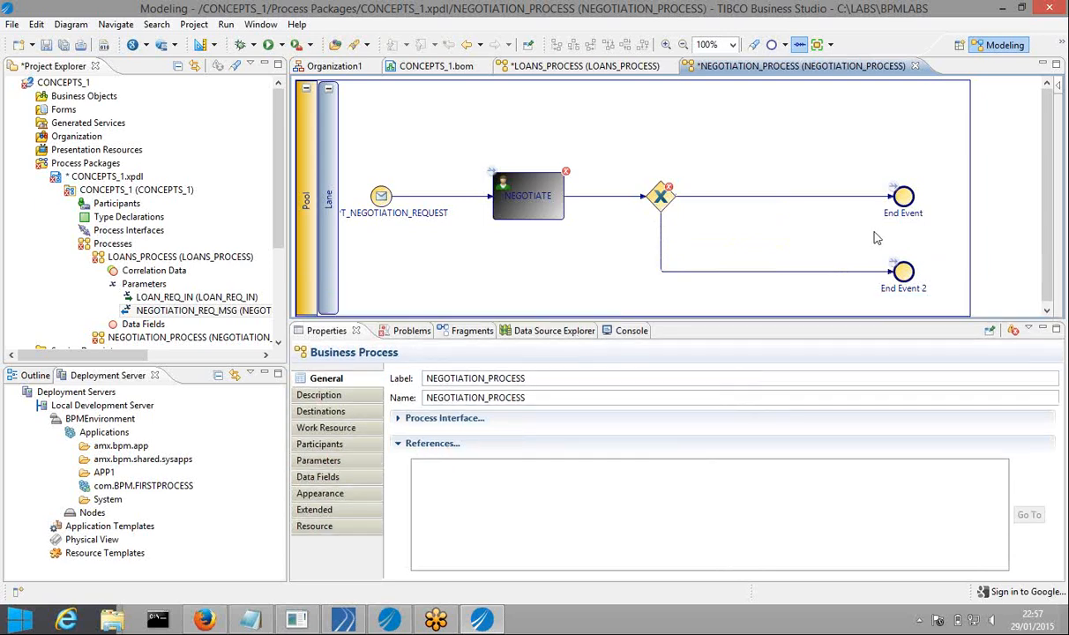
Give the upper end event label SNDNAACLB and name SENDNEGOTIATIONSUCCESSCALLBACK
{"action": "left_click", "coordinate": [907, 199]}
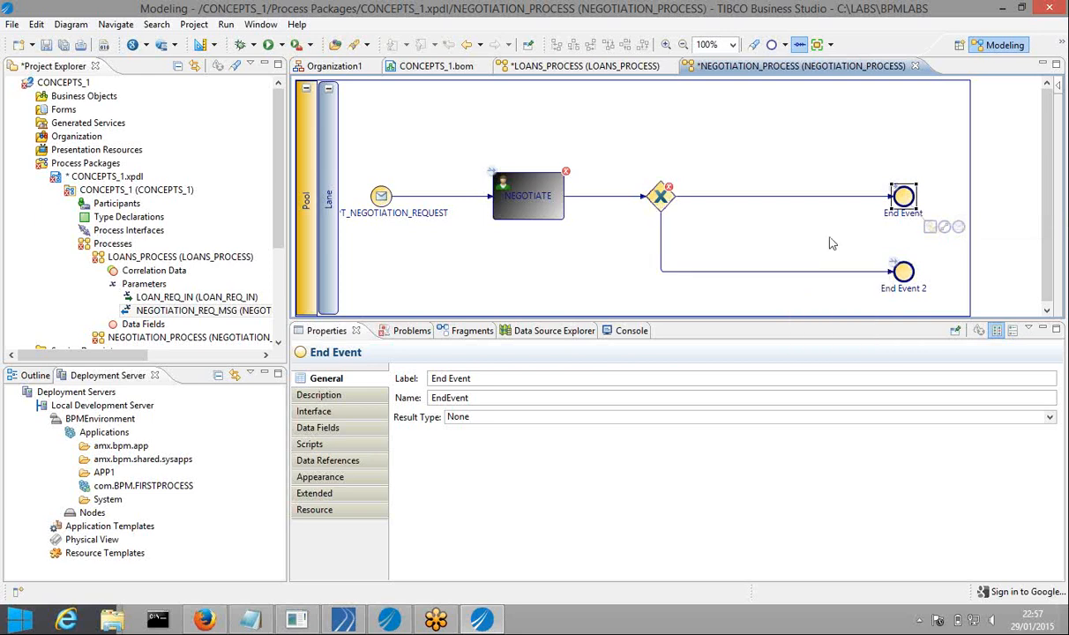
{"action": "double_click", "coordinate": [487, 378]}
{"action": "left_click_drag", "start_coordinate": [487, 379], "coordinate": [425, 375]}
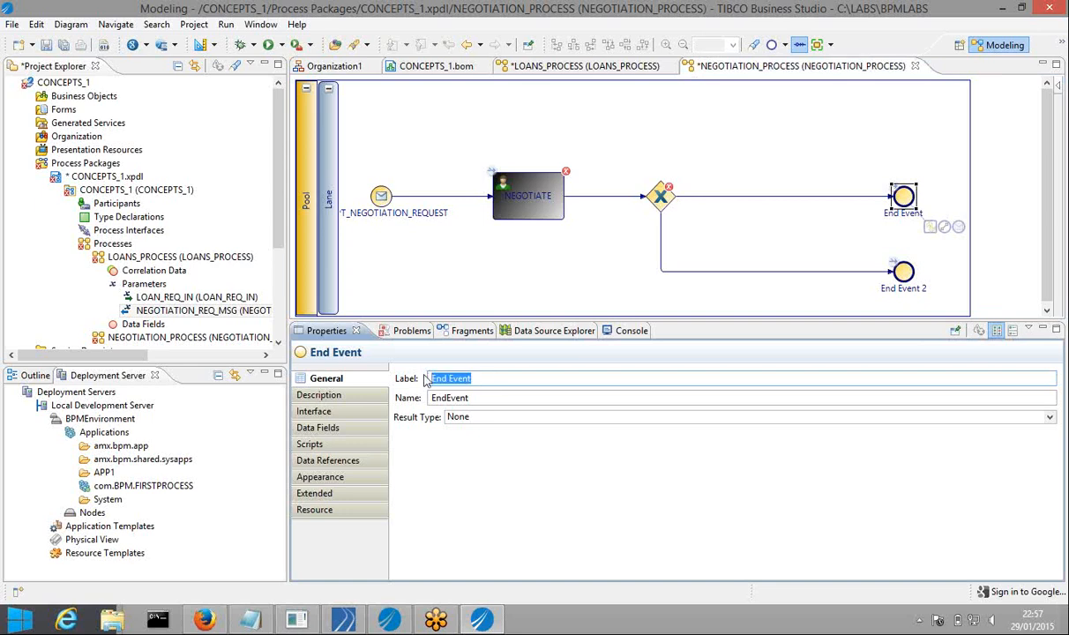
{"action": "type", "text": "SND"}
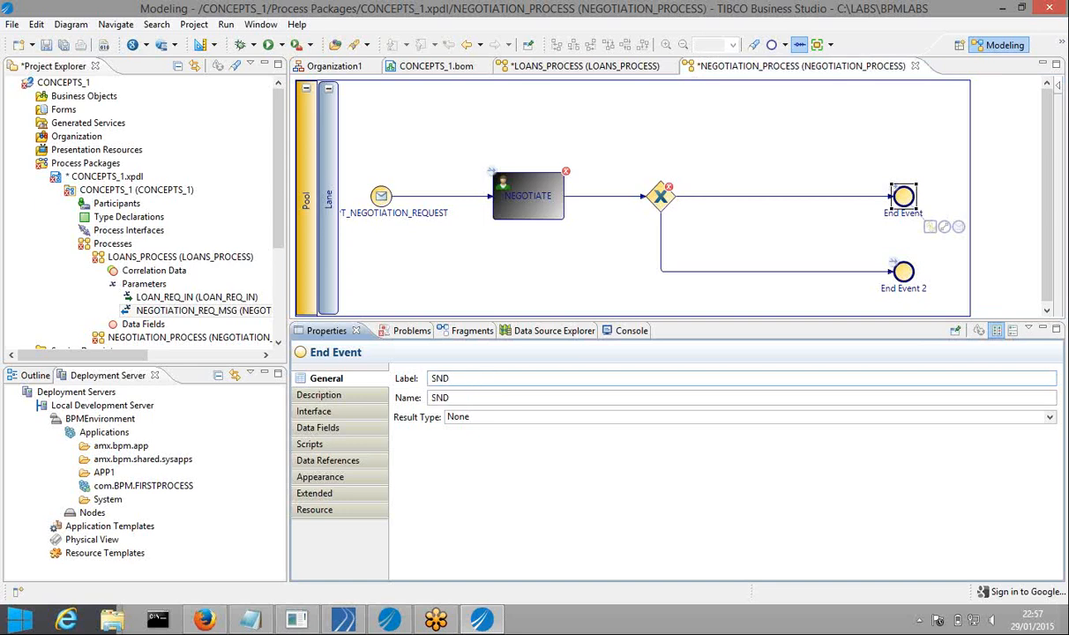
{"action": "type", "text": "NAAR"}
{"action": "key", "text": "BackSpace"}
{"action": "type", "text": "CLB"}
{"action": "double_click", "coordinate": [451, 398]}
{"action": "type", "text": "SENDNEGOTIATION"}
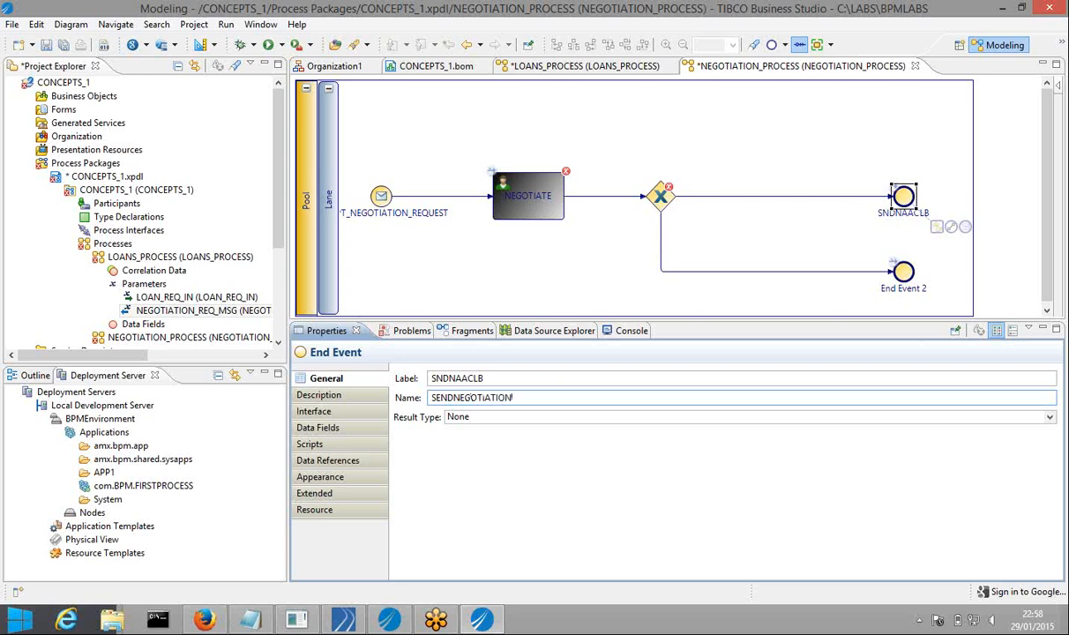
{"action": "type", "text": "SUCCESSCALLBACK"}
{"action": "double_click", "coordinate": [498, 377]}
{"action": "key", "text": "ctrl+c"}
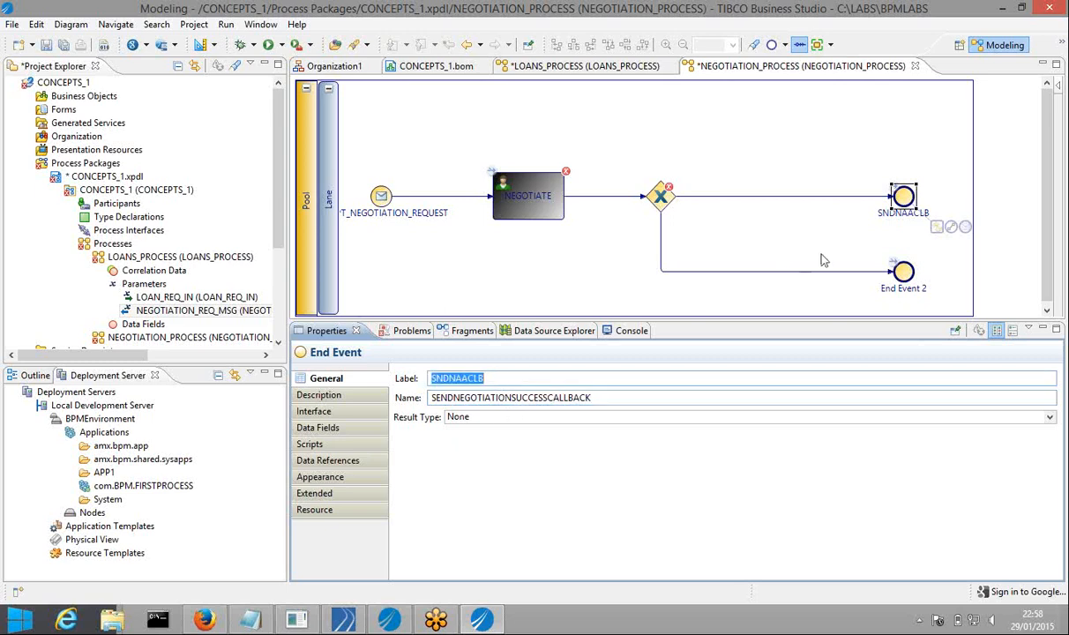
Label End Event 2 SNDNFCLB, name it SENDNEGOTIATIONFAILEDCALLBACK, and save all
{"action": "left_click", "coordinate": [904, 273]}
{"action": "left_click", "coordinate": [491, 377]}
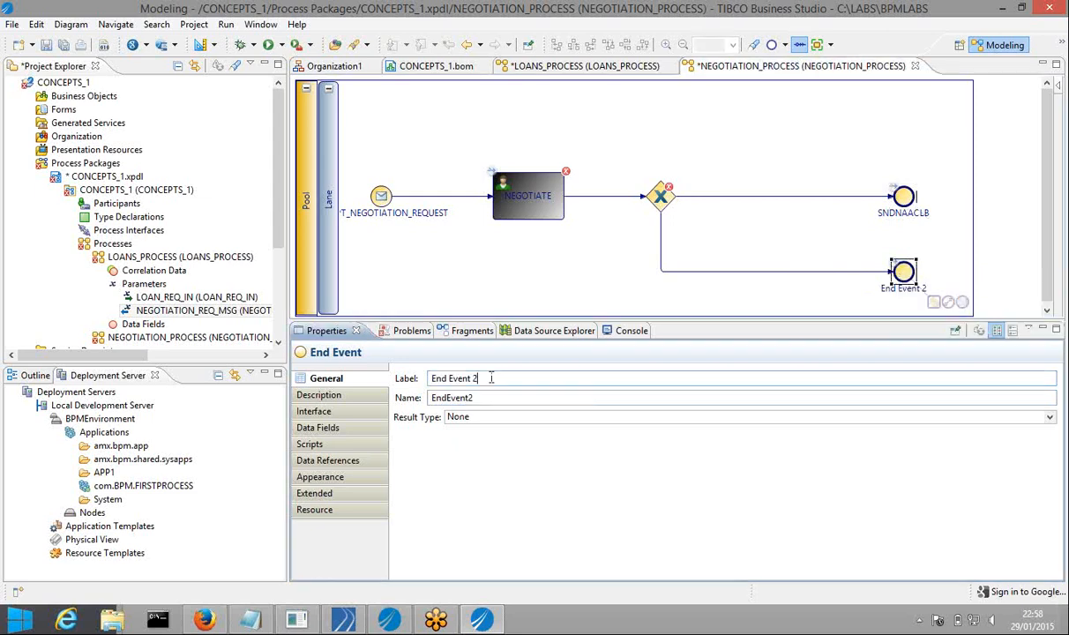
{"action": "left_click_drag", "start_coordinate": [492, 378], "coordinate": [425, 379]}
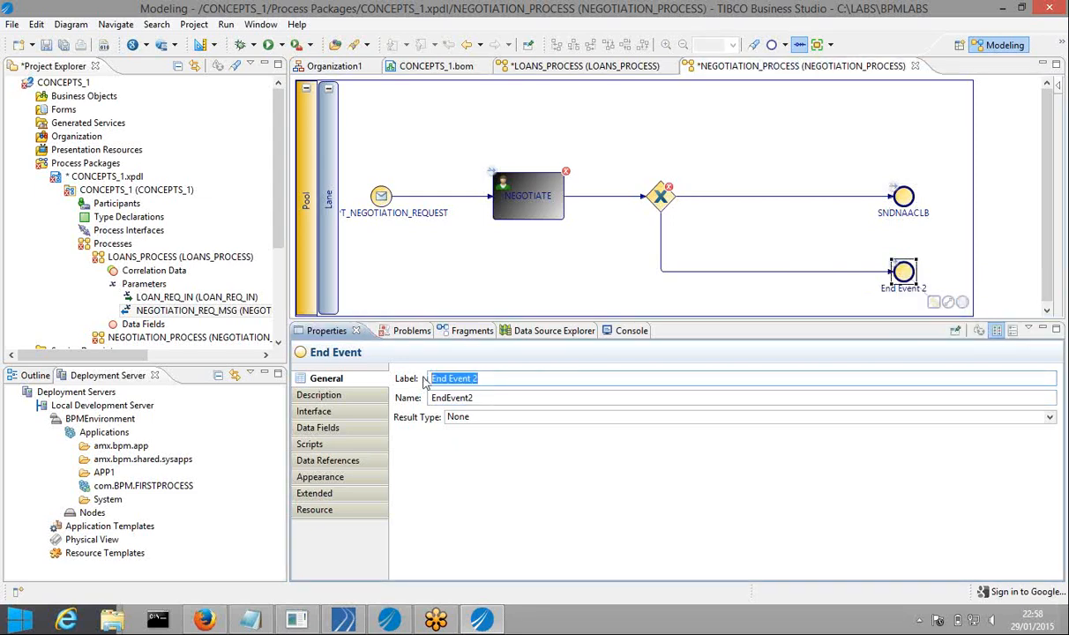
{"action": "key", "text": "ctrl+v"}
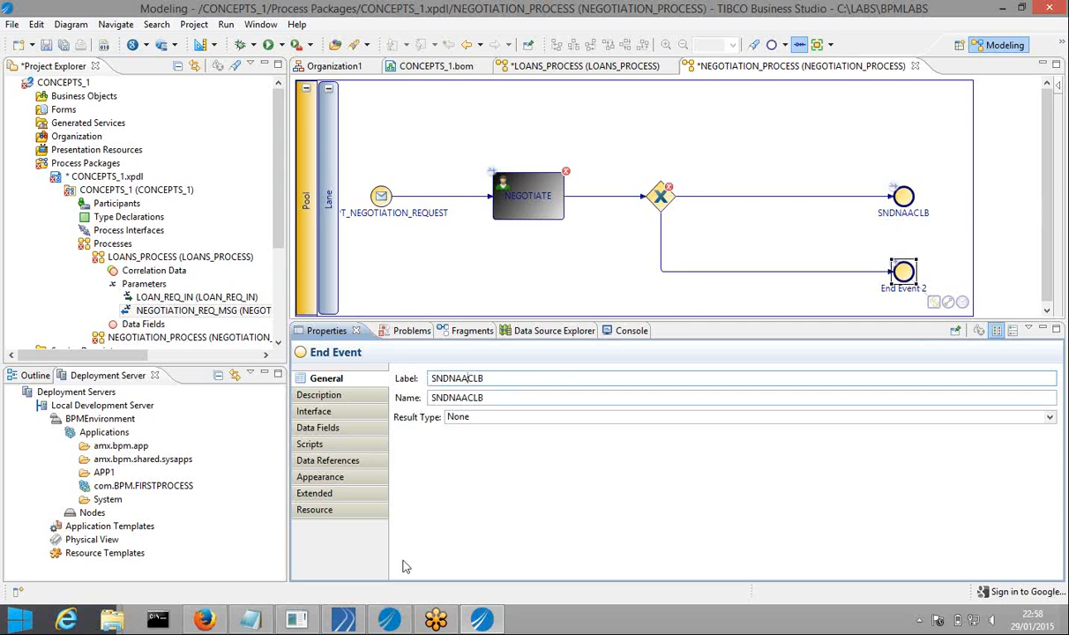
{"action": "key", "text": "BackSpace"}
{"action": "key", "text": "BackSpace"}
{"action": "type", "text": "L"}
{"action": "key", "text": "BackSpace"}
{"action": "type", "text": "F"}
{"action": "double_click", "coordinate": [484, 397]}
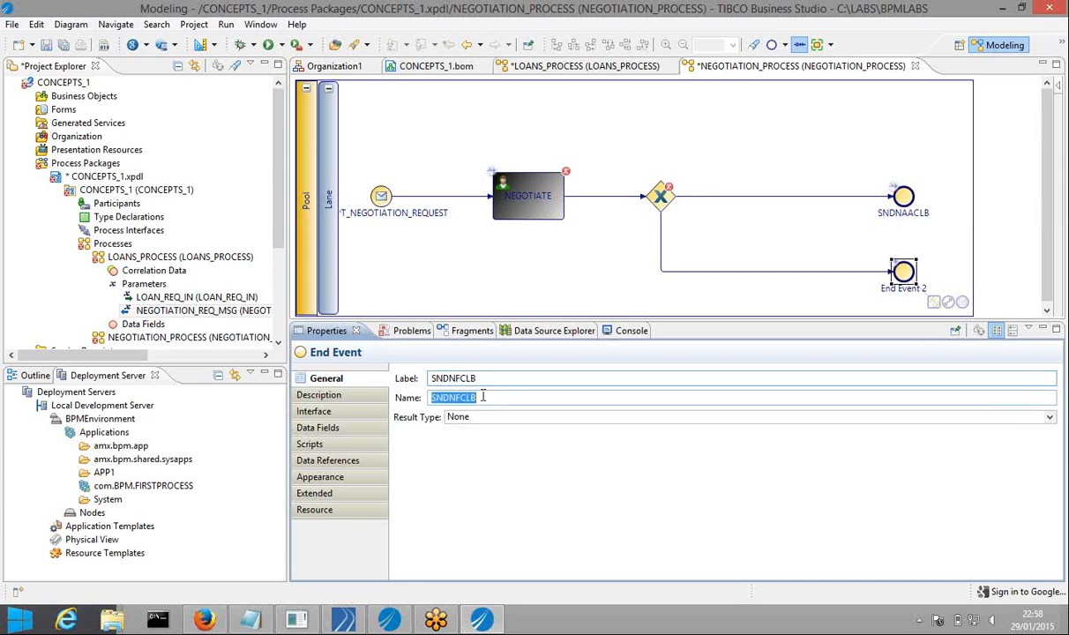
{"action": "type", "text": "SENDN"}
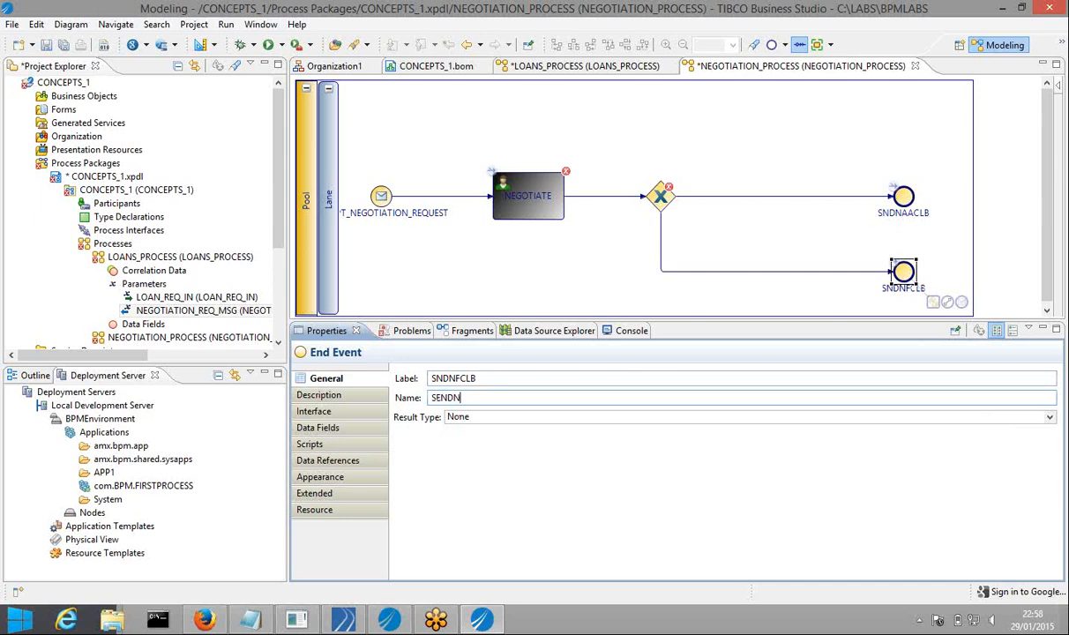
{"action": "type", "text": "EGOTIATIONFAILED"}
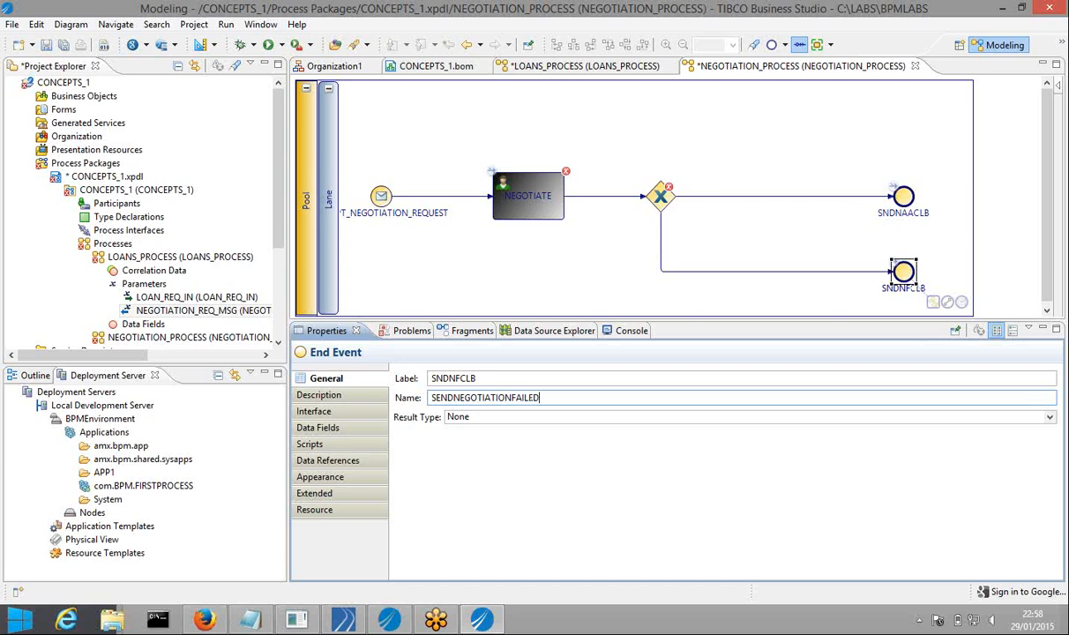
{"action": "type", "text": "CALLBACK"}
{"action": "left_click", "coordinate": [63, 45]}
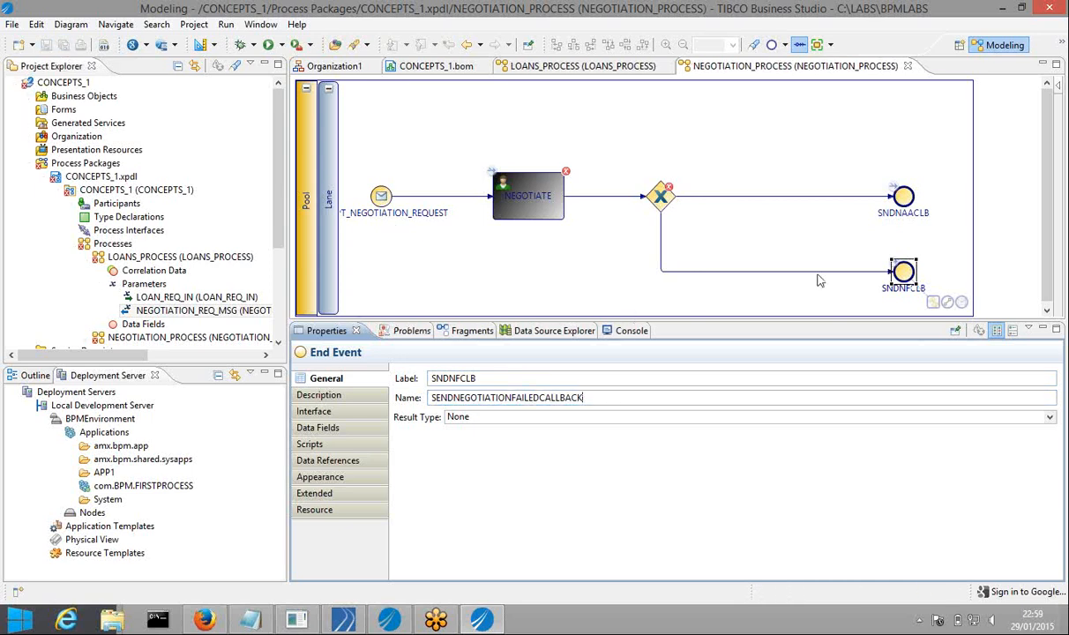
{"action": "left_click", "coordinate": [842, 256]}
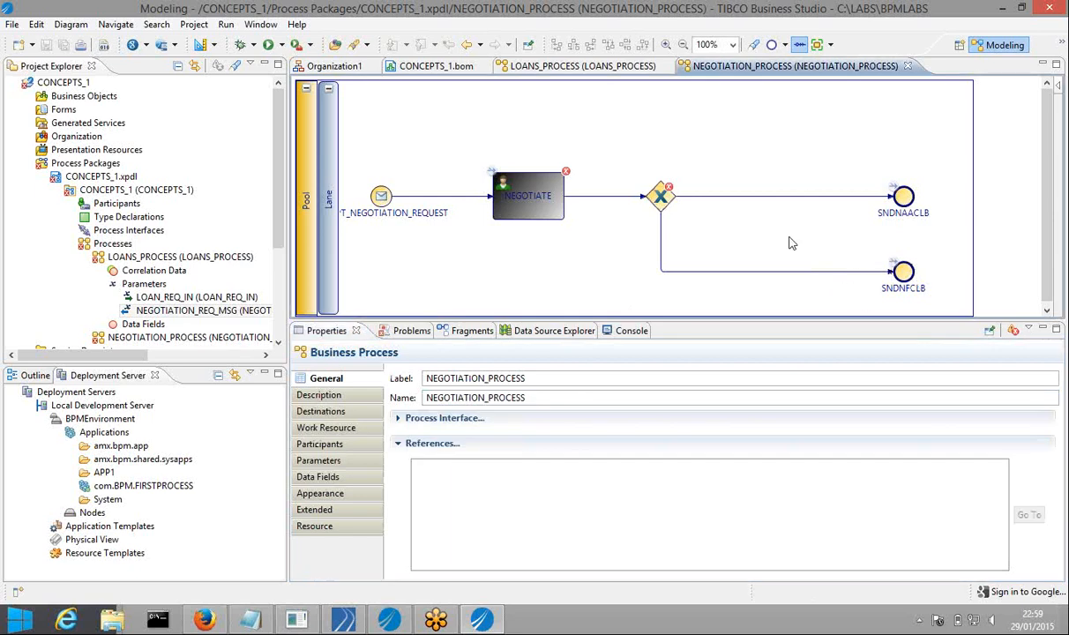
Set the SNDNAACLB end event's result type to Message with Send One Way Request
{"action": "left_click", "coordinate": [900, 274]}
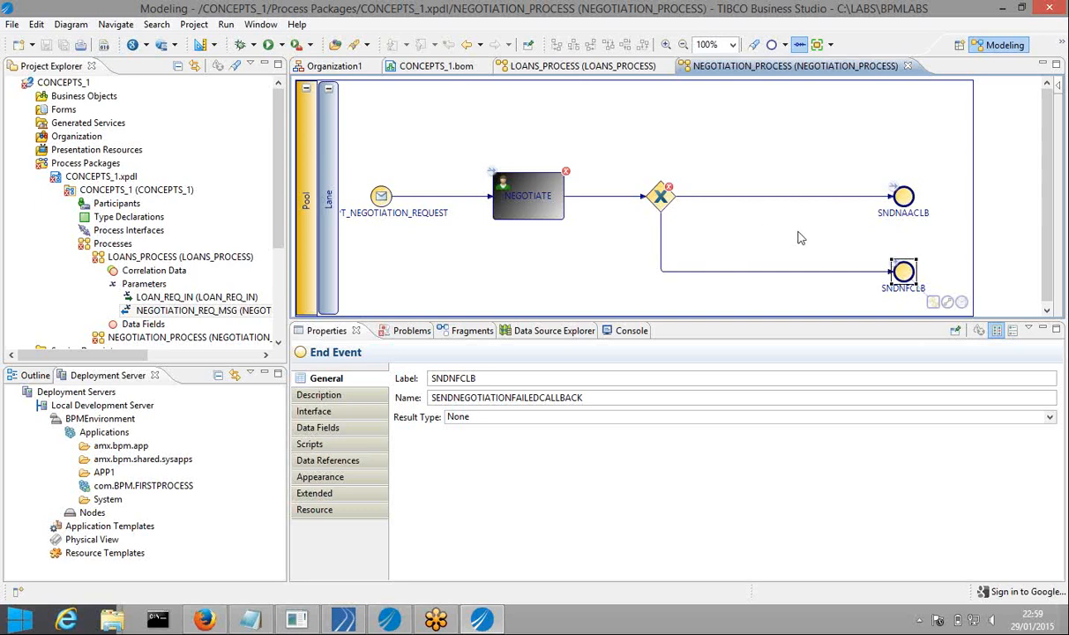
{"action": "left_click", "coordinate": [907, 205]}
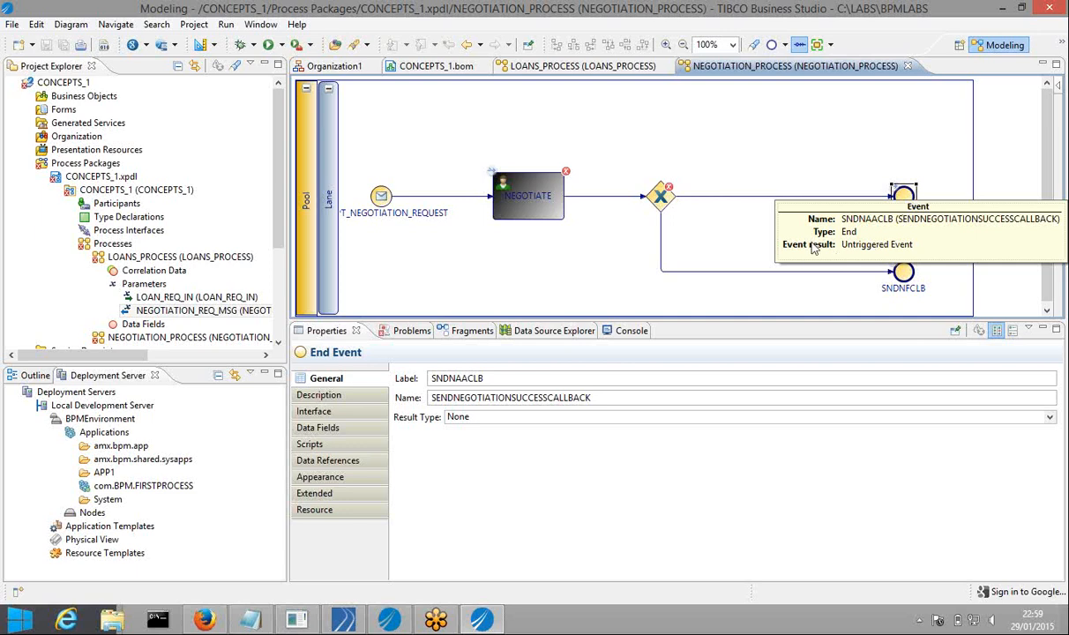
{"action": "left_click", "coordinate": [864, 148]}
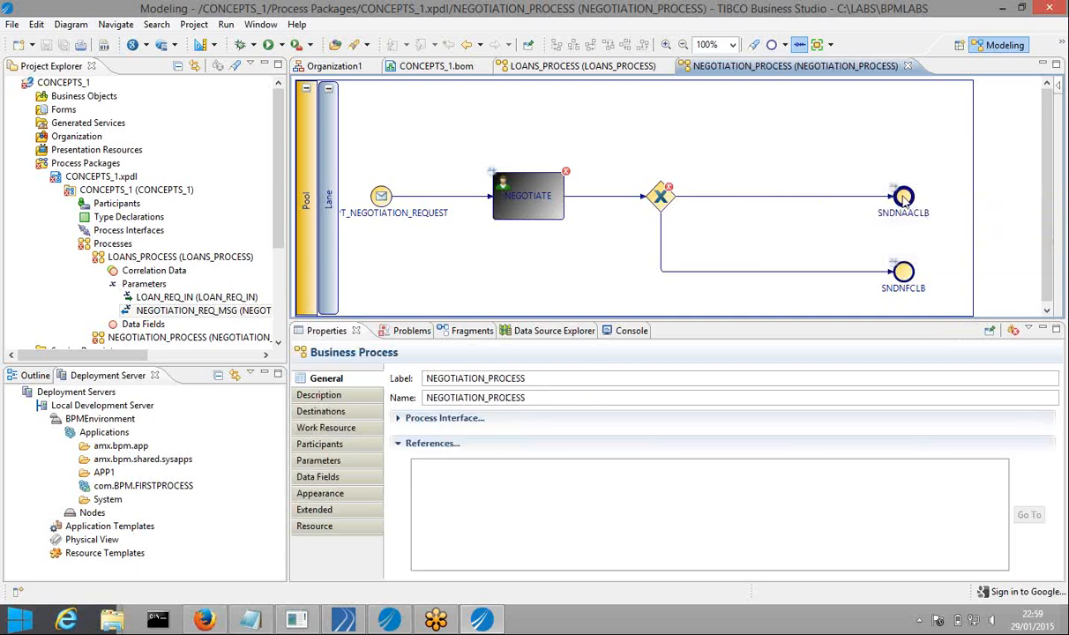
{"action": "left_click", "coordinate": [905, 200]}
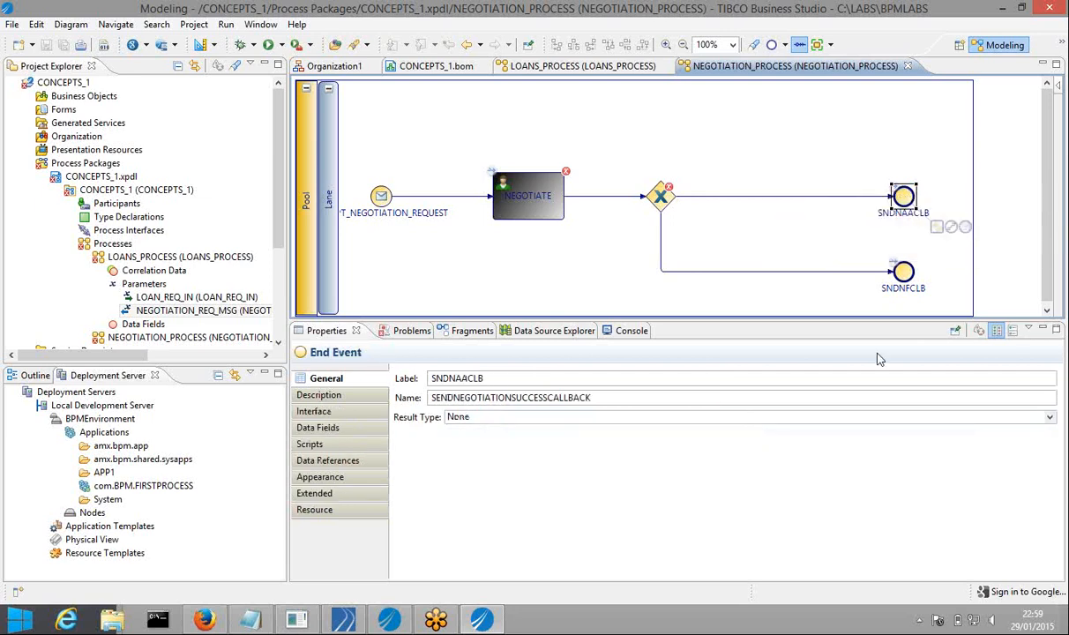
{"action": "left_click", "coordinate": [1049, 420]}
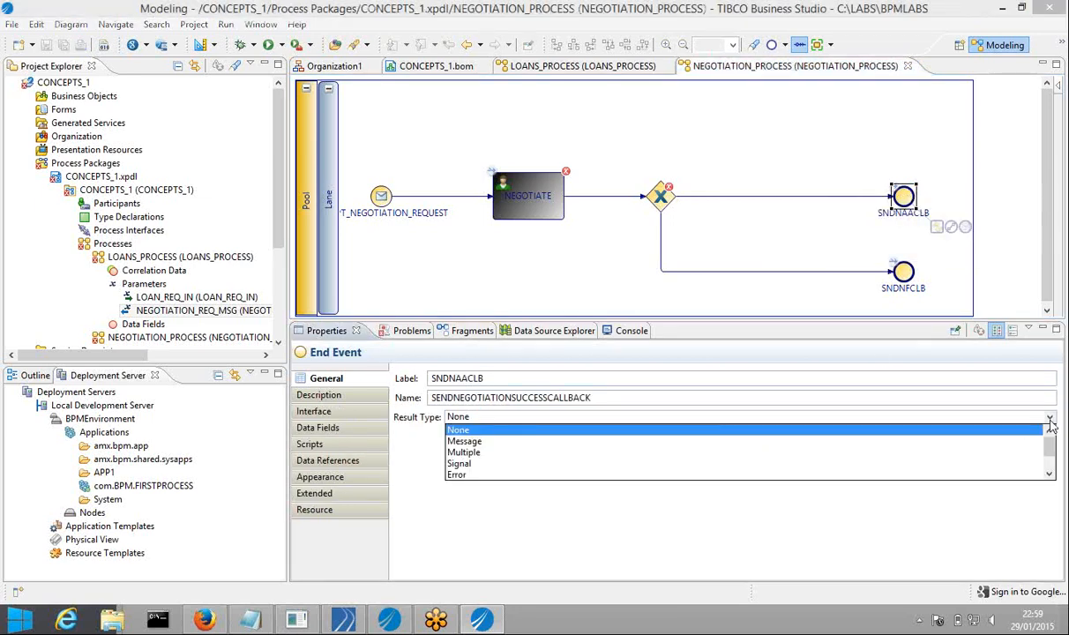
{"action": "left_click", "coordinate": [468, 442]}
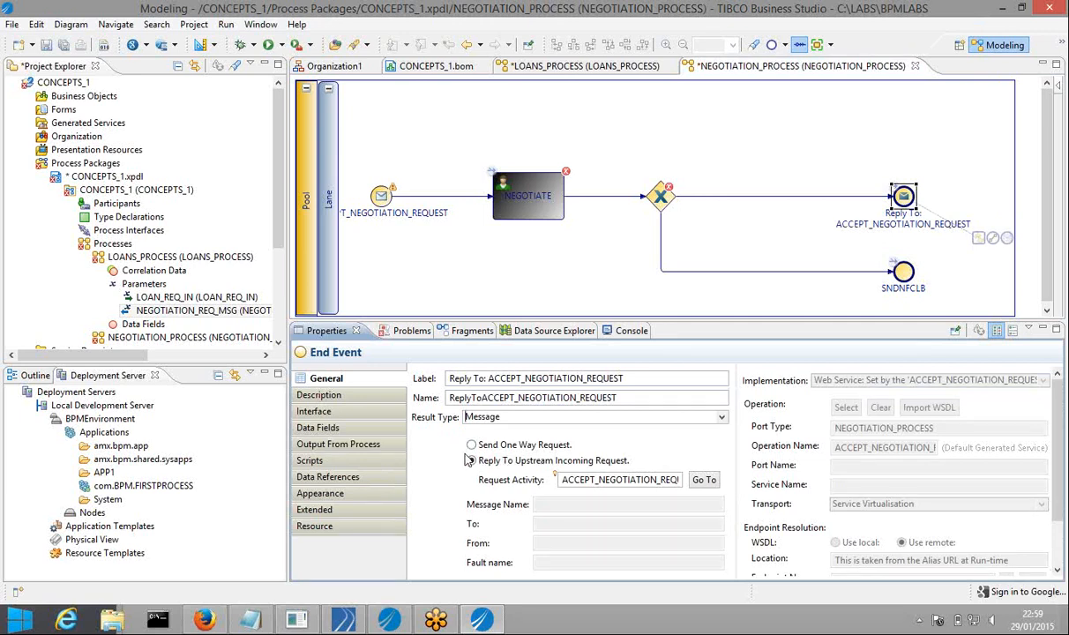
{"action": "left_click", "coordinate": [471, 447]}
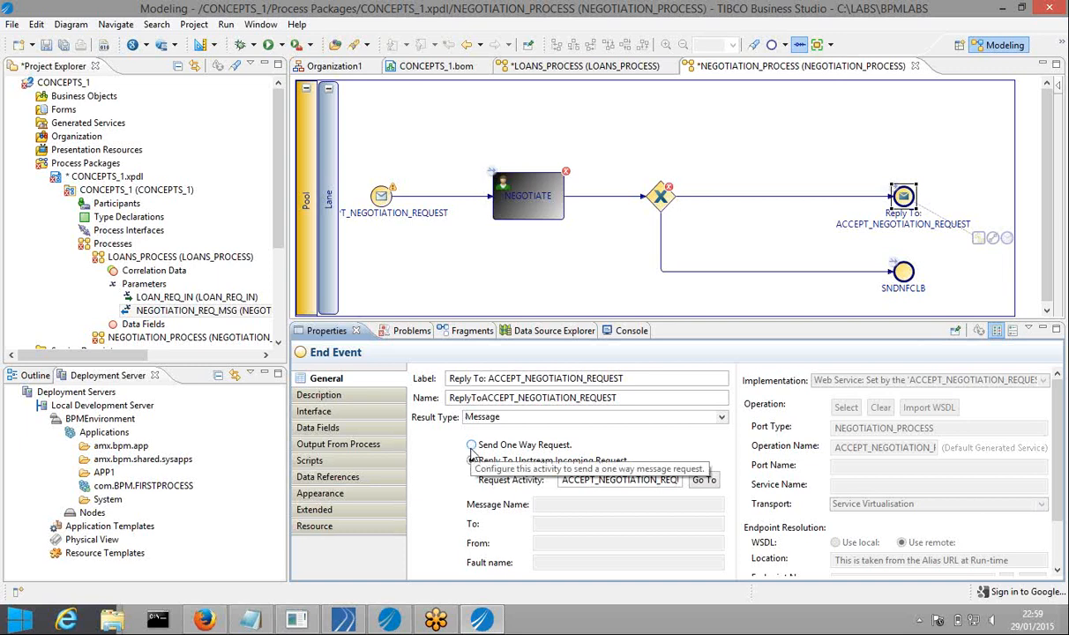
{"action": "left_click", "coordinate": [472, 448]}
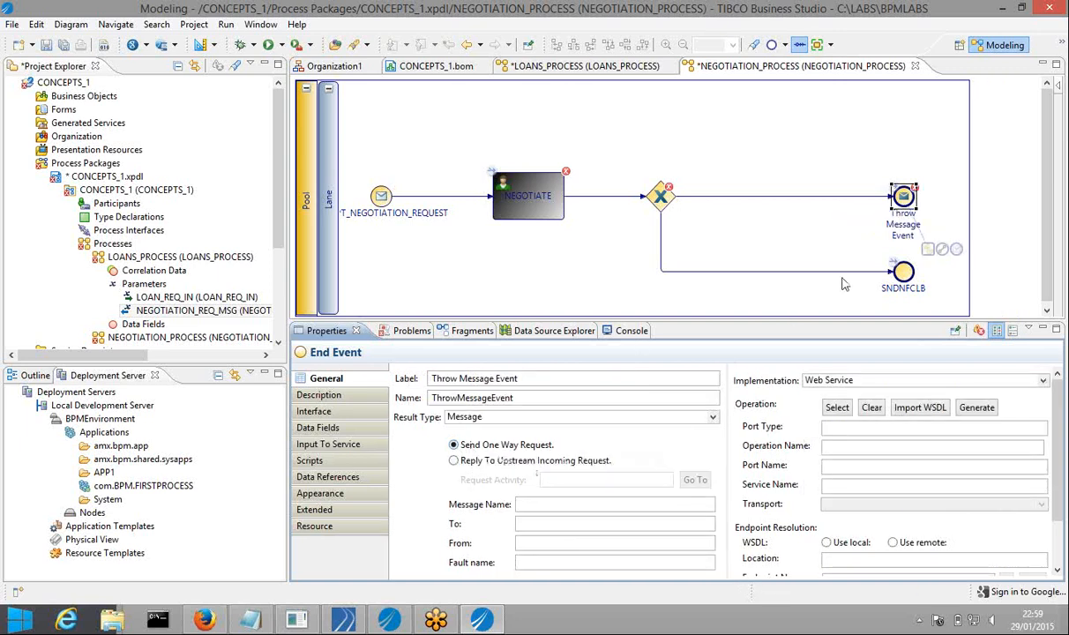
Copy the SNDNFCLB label into the Notepad notes
{"action": "left_click", "coordinate": [904, 273]}
{"action": "double_click", "coordinate": [519, 381]}
{"action": "key", "text": "ctrl+c"}
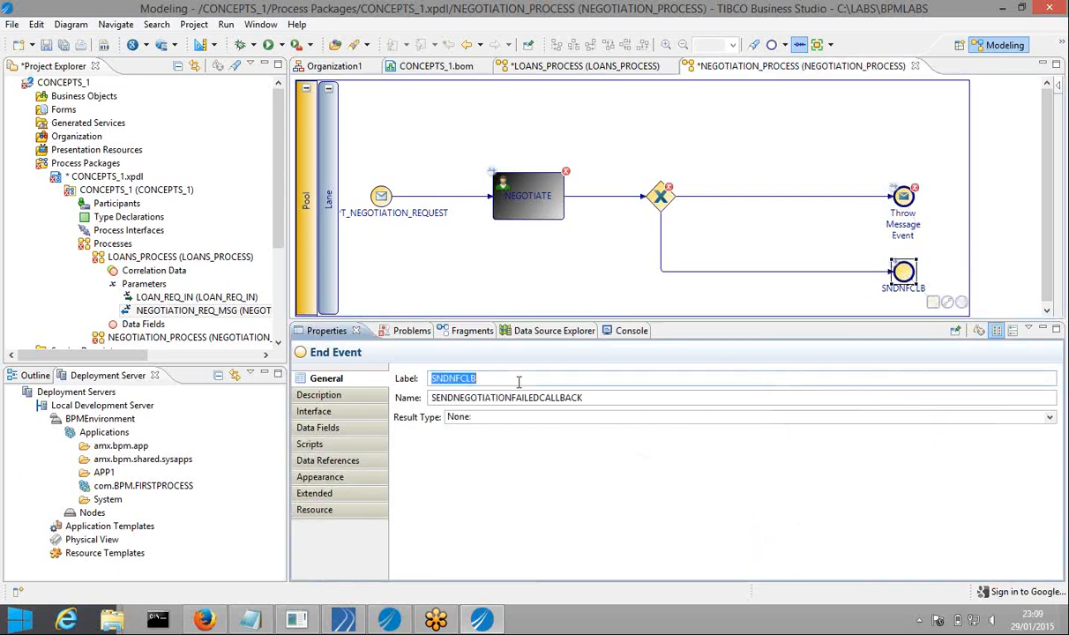
{"action": "left_click", "coordinate": [254, 620]}
{"action": "key", "text": "Return"}
{"action": "key", "text": "Return"}
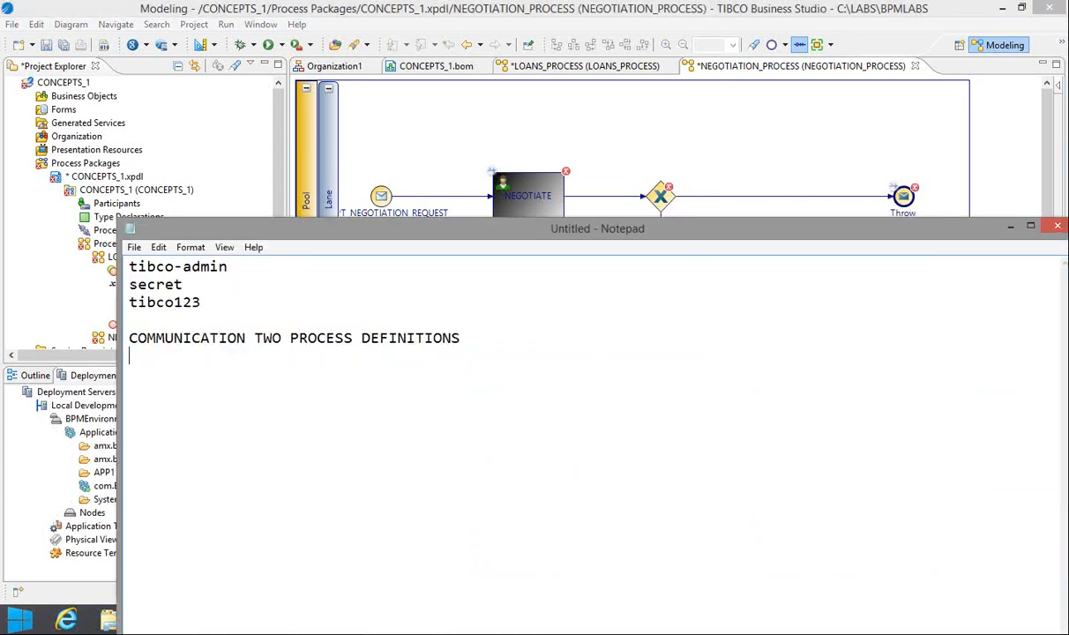
{"action": "key", "text": "ctrl+v"}
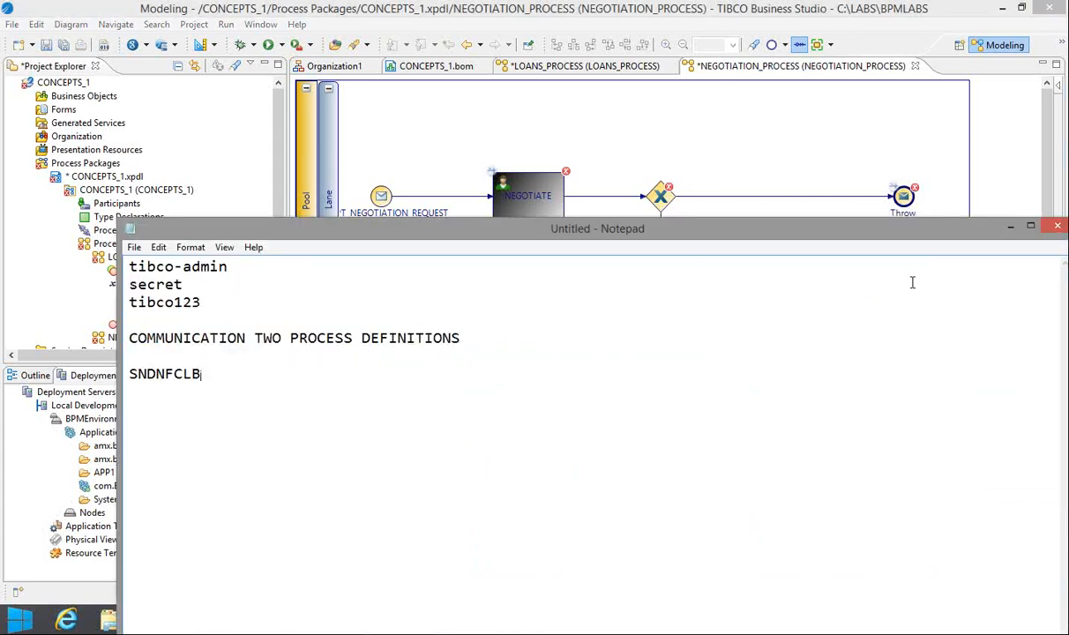
Add SENDNEGOTIATIONFAILEDCALLBACK to the notes and reselect the SNDNFCLB end event
{"action": "left_click", "coordinate": [1012, 228]}
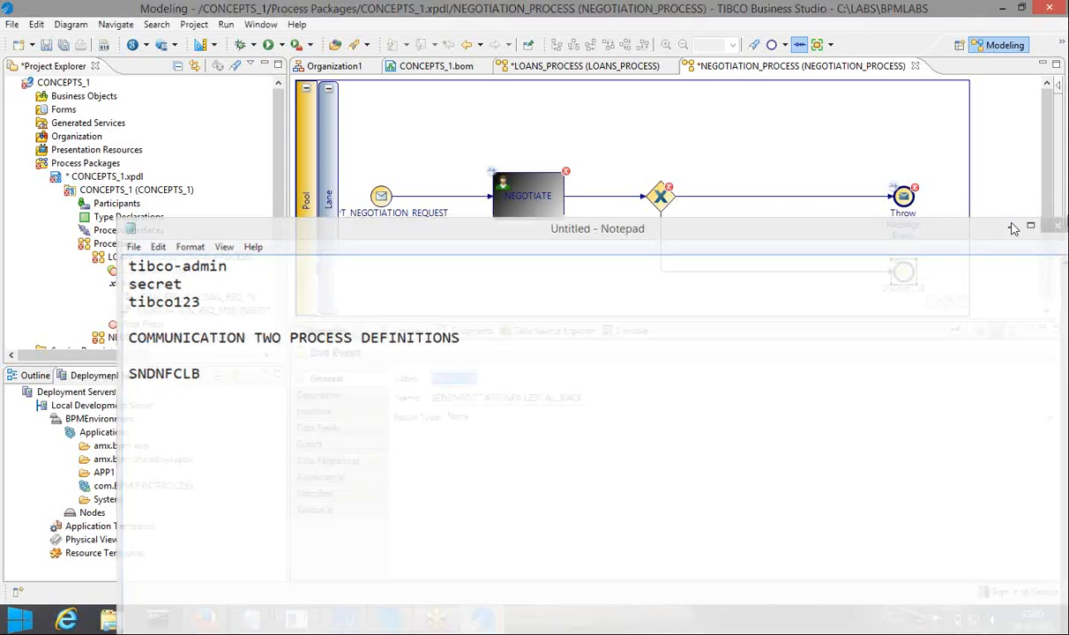
{"action": "double_click", "coordinate": [589, 397]}
{"action": "key", "text": "ctrl+c"}
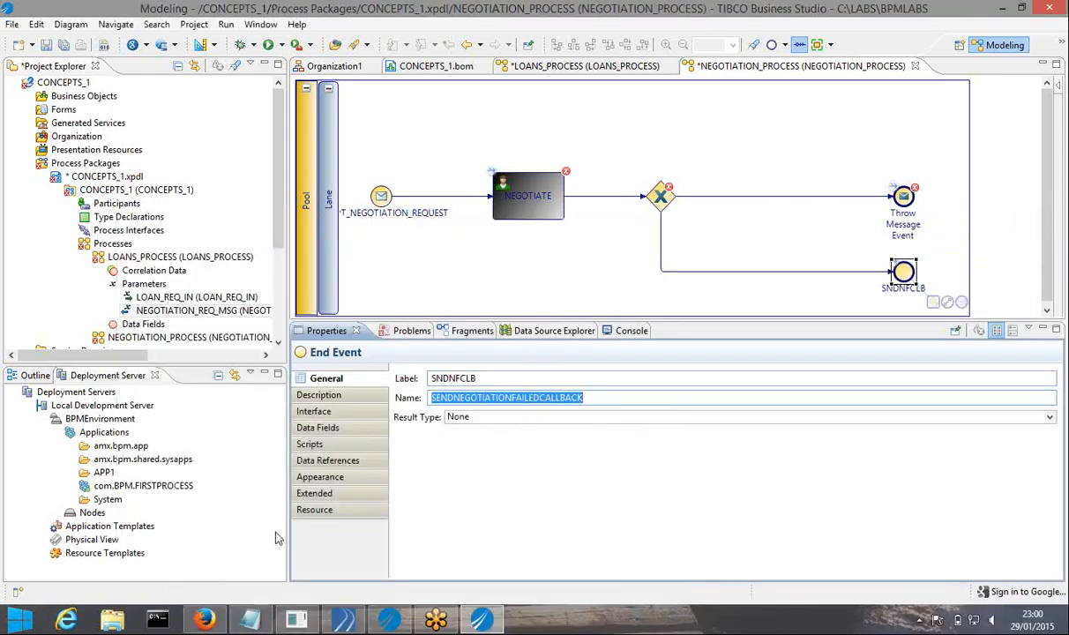
{"action": "left_click", "coordinate": [250, 621]}
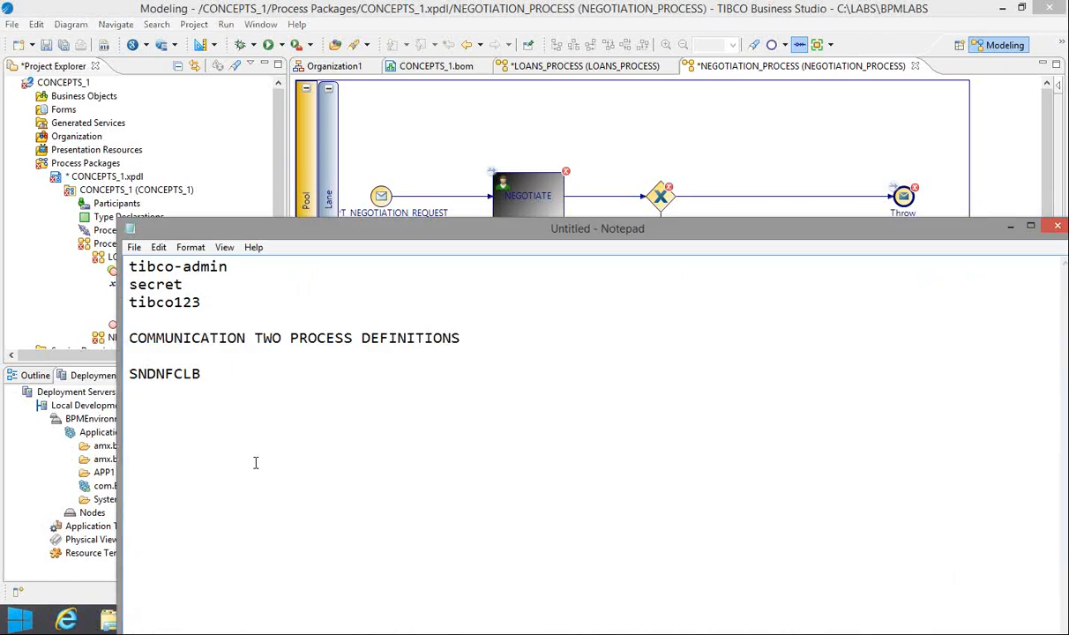
{"action": "key", "text": "Return"}
{"action": "key", "text": "Return"}
{"action": "key", "text": "Return"}
{"action": "key", "text": "ctrl+v"}
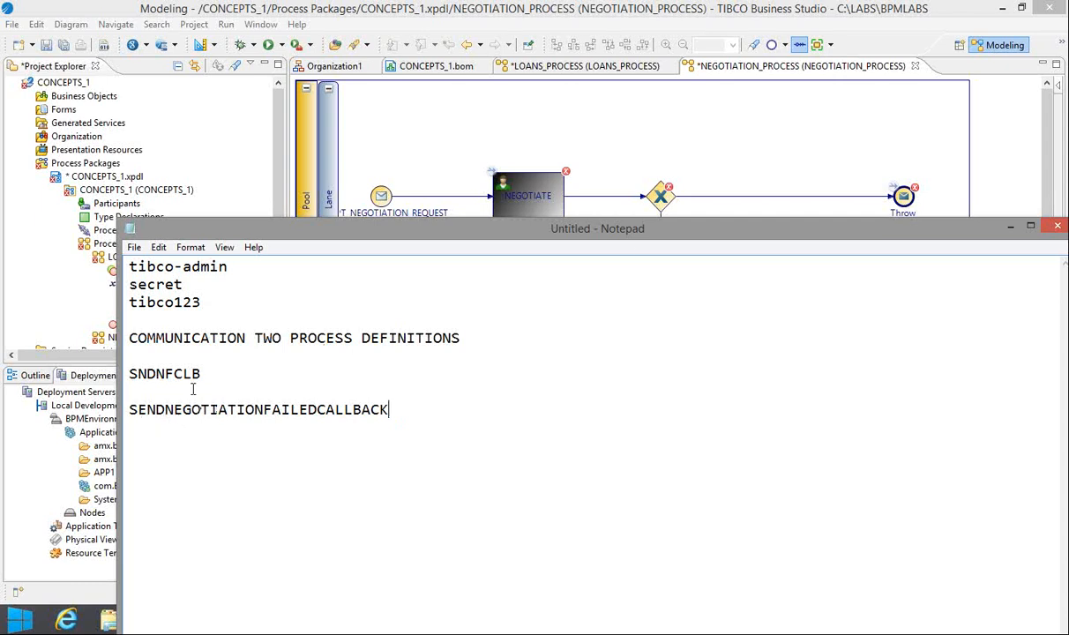
{"action": "left_click", "coordinate": [795, 150]}
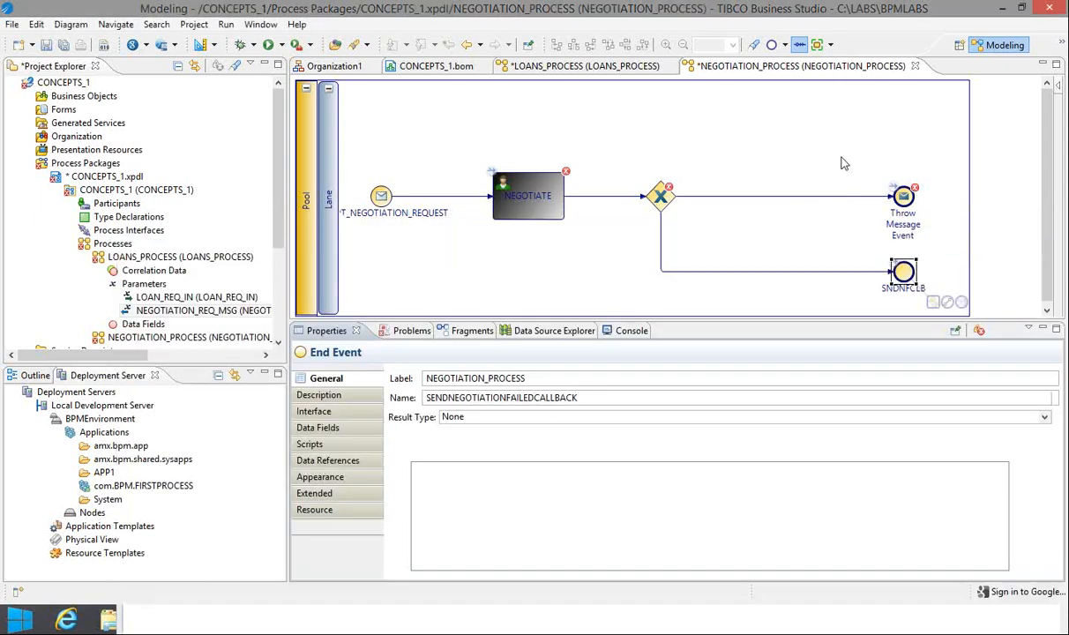
{"action": "left_click", "coordinate": [900, 275]}
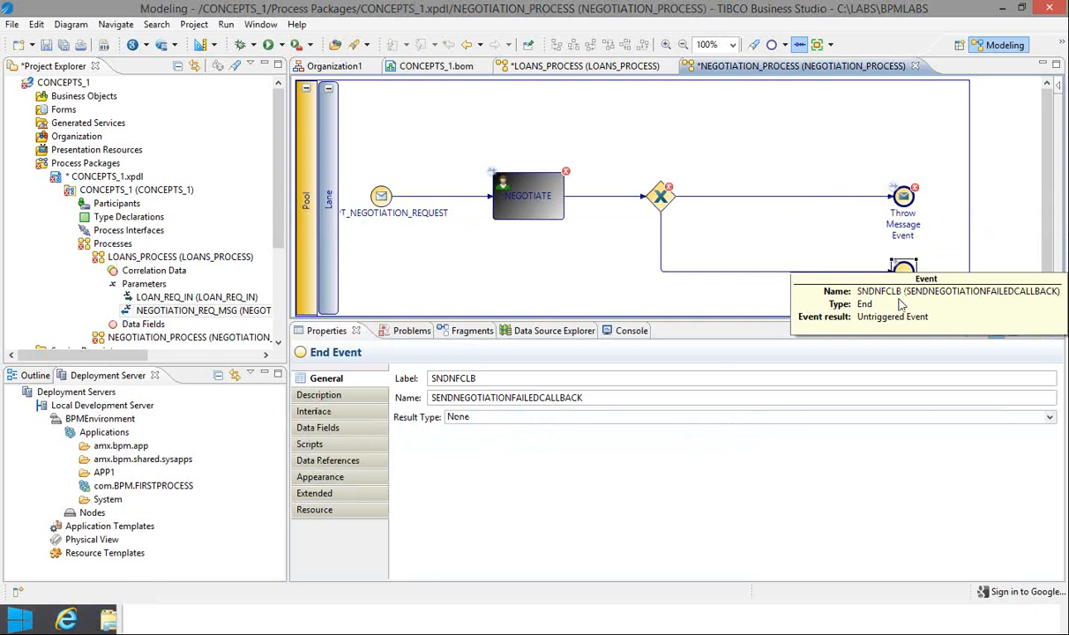
Make the SNDNFCLB end event send a one-way Message request
{"action": "left_click", "coordinate": [1050, 420]}
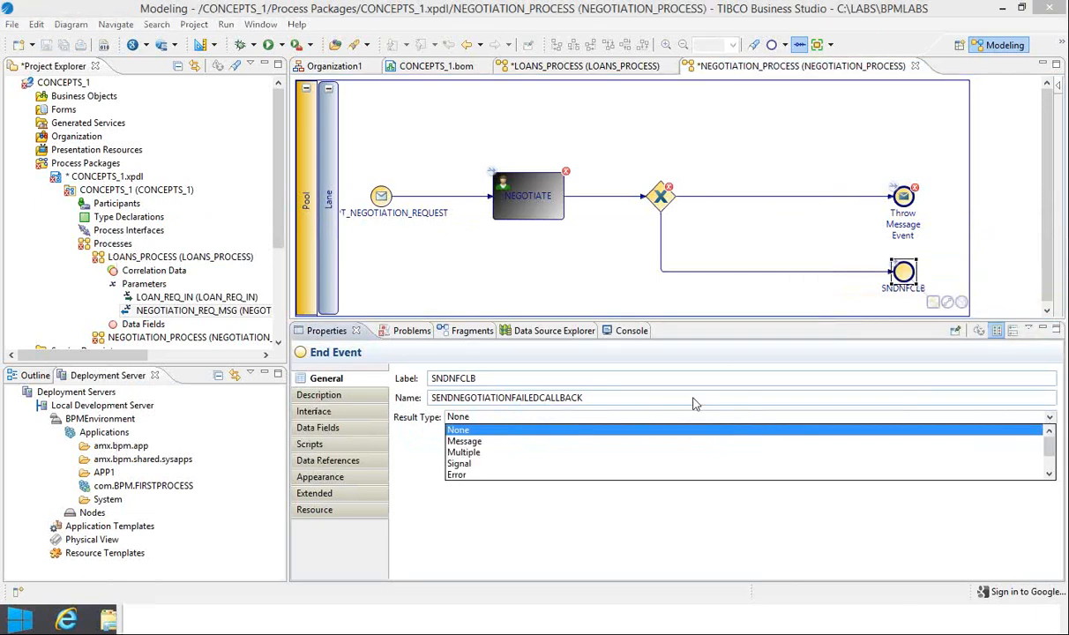
{"action": "left_click", "coordinate": [475, 443]}
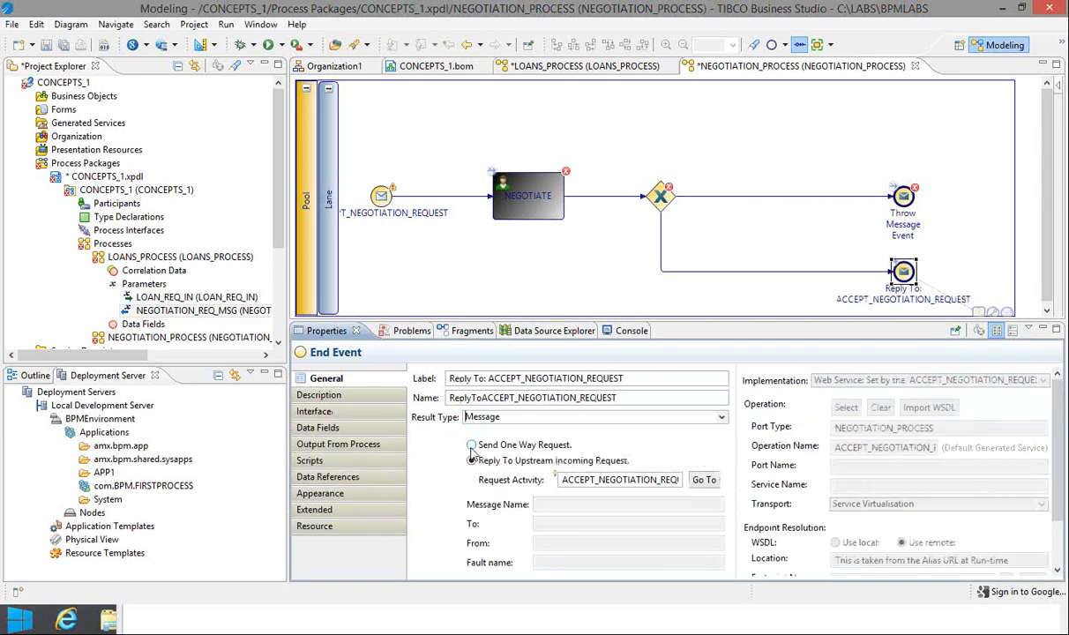
{"action": "left_click", "coordinate": [471, 446]}
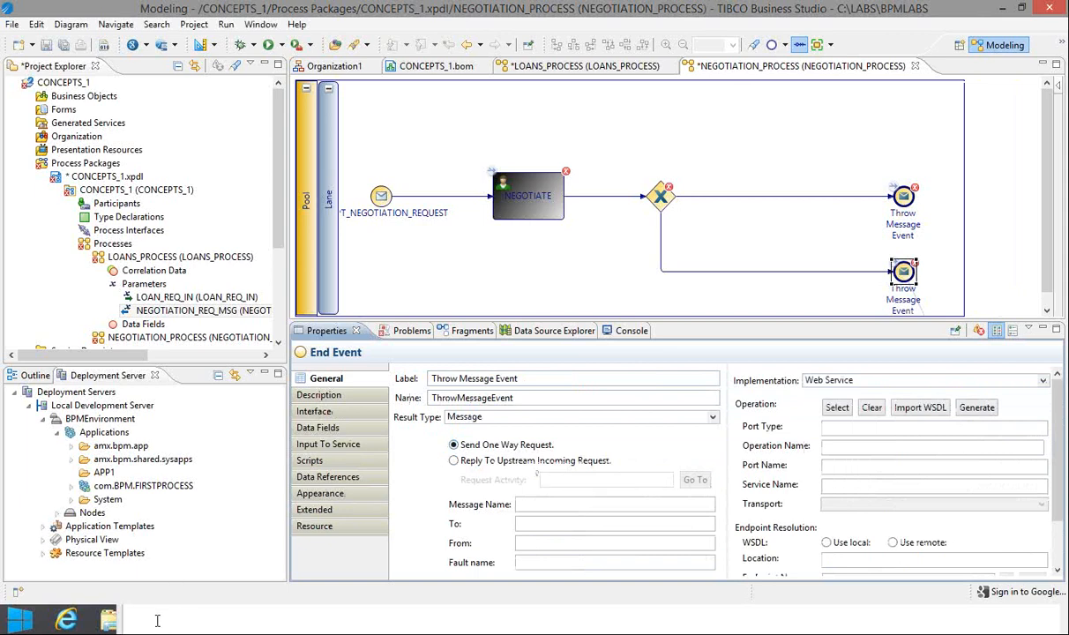
Replace the end event's label with SNDNFCLB copied from the notes
{"action": "key", "text": "alt+Tab"}
{"action": "double_click", "coordinate": [190, 404]}
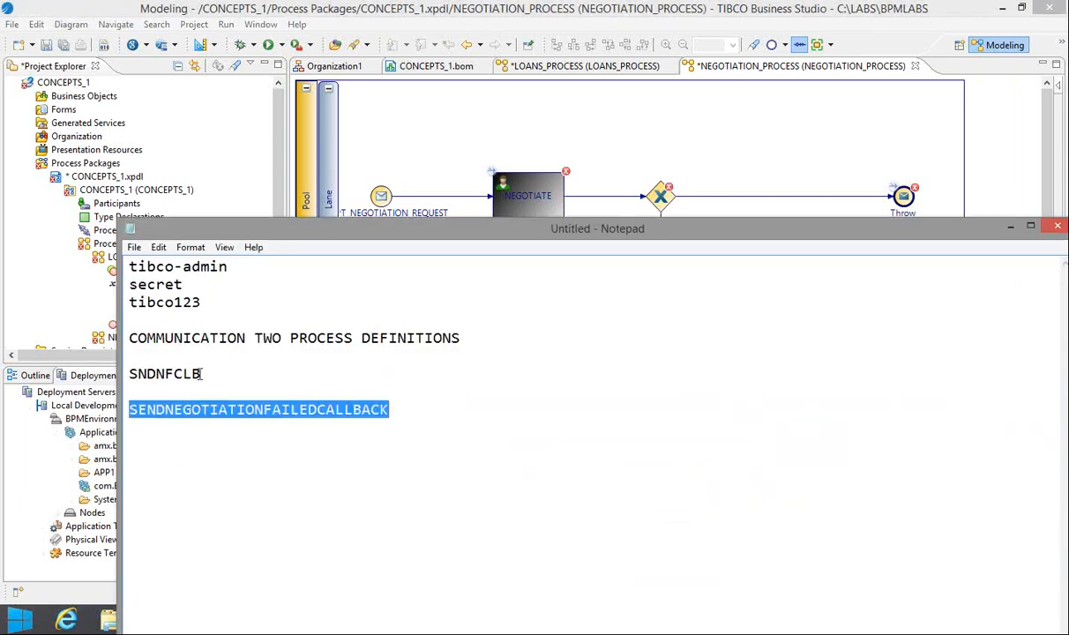
{"action": "double_click", "coordinate": [199, 374]}
{"action": "key", "text": "ctrl+c"}
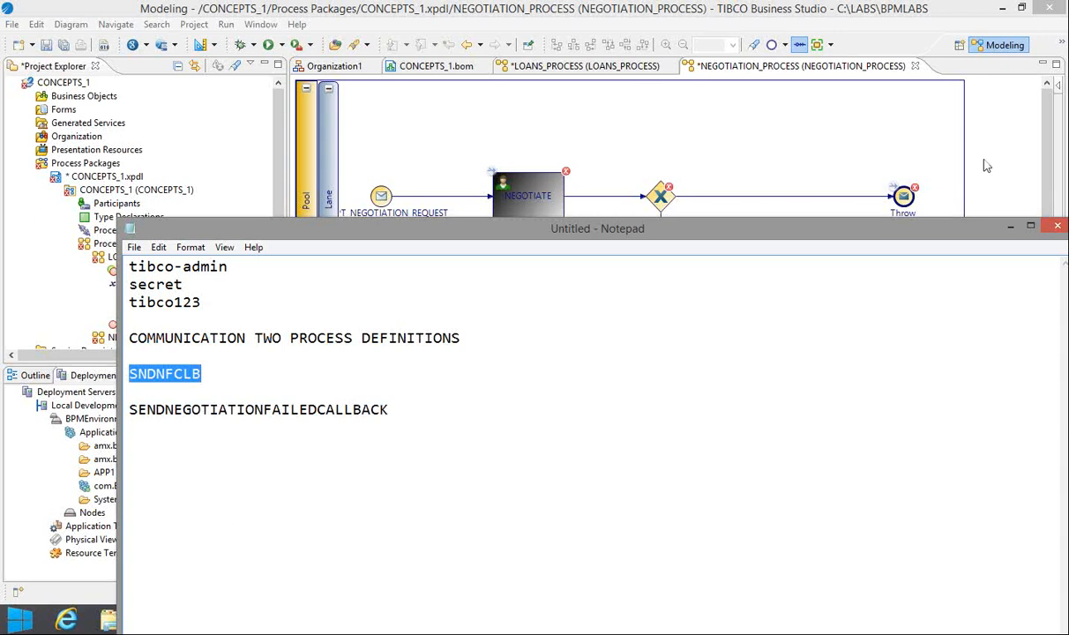
{"action": "left_click", "coordinate": [1011, 228]}
{"action": "left_click", "coordinate": [529, 381]}
{"action": "key", "text": "shift+Left"}
{"action": "key", "text": "shift+Left"}
{"action": "key", "text": "shift+Left"}
{"action": "key", "text": "shift+Left"}
{"action": "key", "text": "shift+Left"}
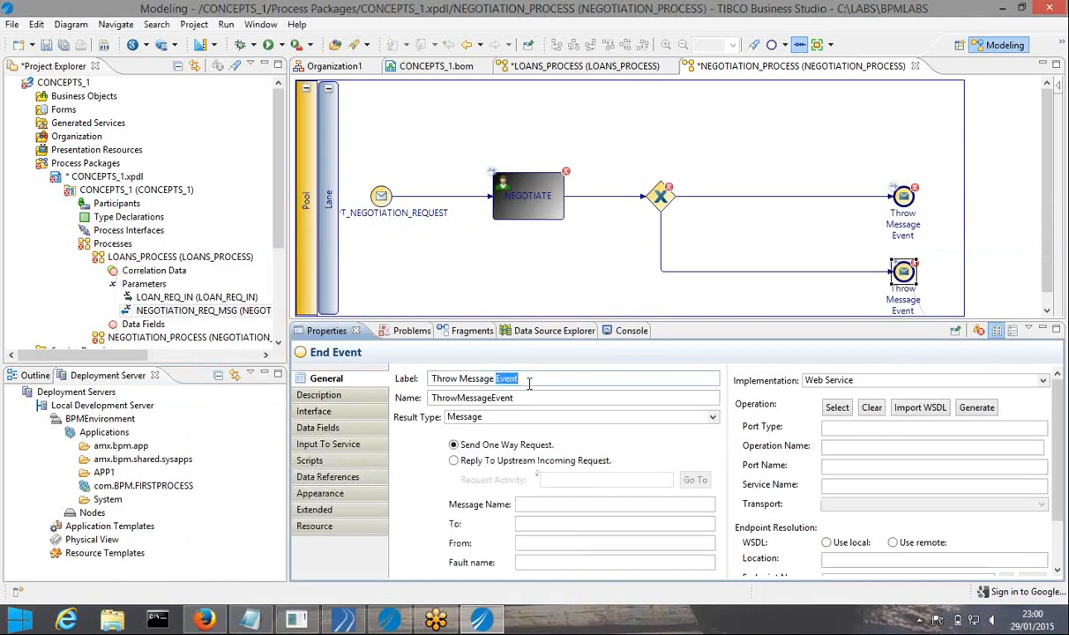
{"action": "key", "text": "shift+Home"}
{"action": "key", "text": "ctrl+v"}
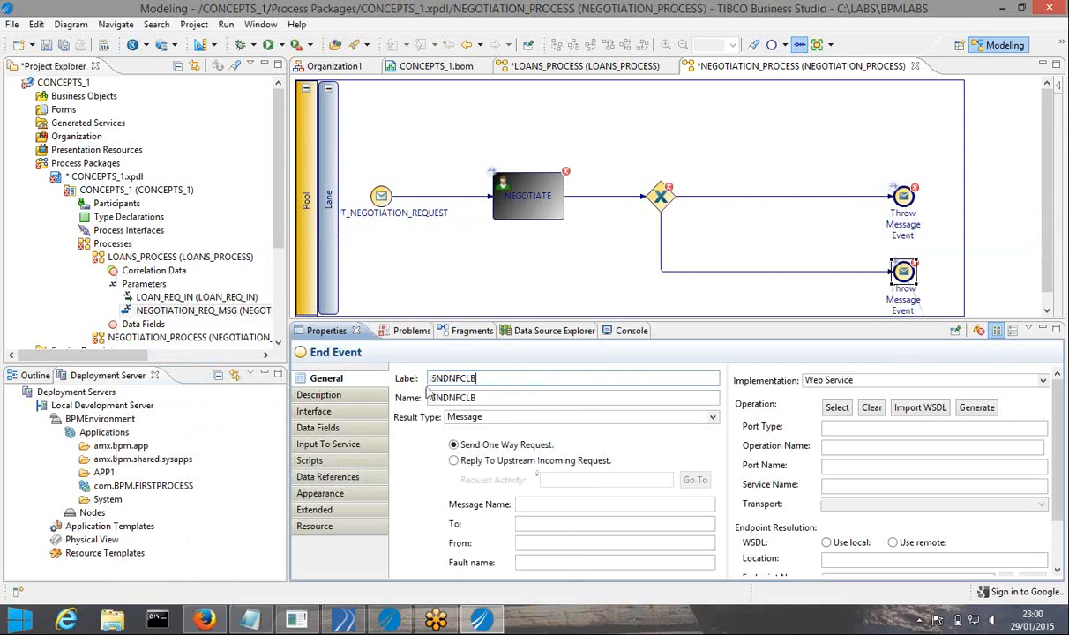
Name the end event SENDNEGOTIATIONFAILEDCALLBACK, then copy SNDNFCLB from the notes again
{"action": "left_click", "coordinate": [252, 620]}
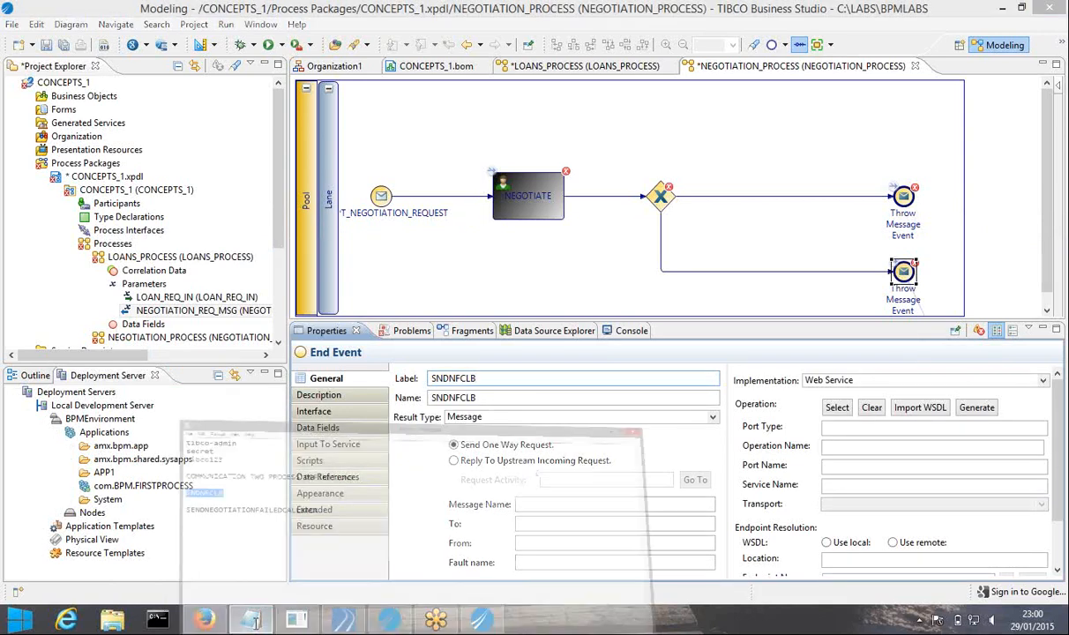
{"action": "double_click", "coordinate": [284, 415]}
{"action": "key", "text": "ctrl+c"}
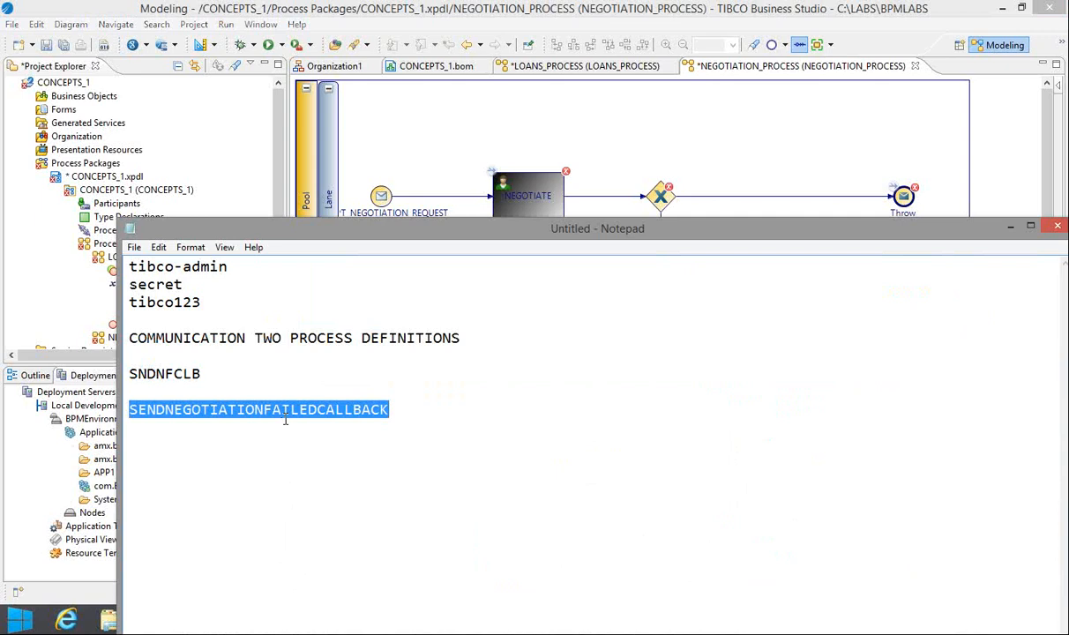
{"action": "left_click", "coordinate": [1011, 228]}
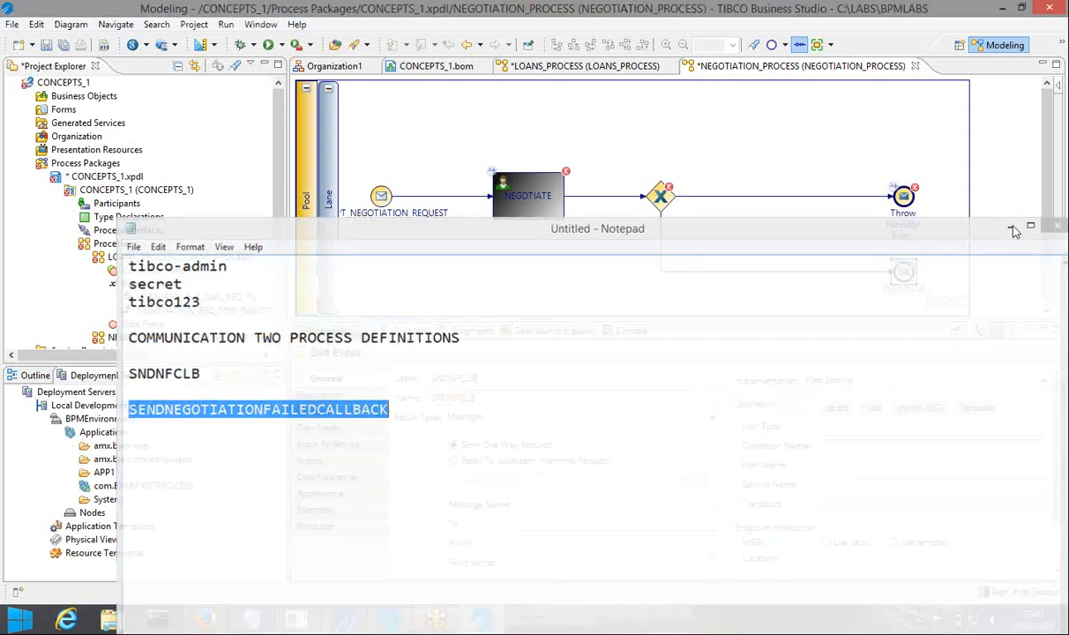
{"action": "double_click", "coordinate": [496, 398]}
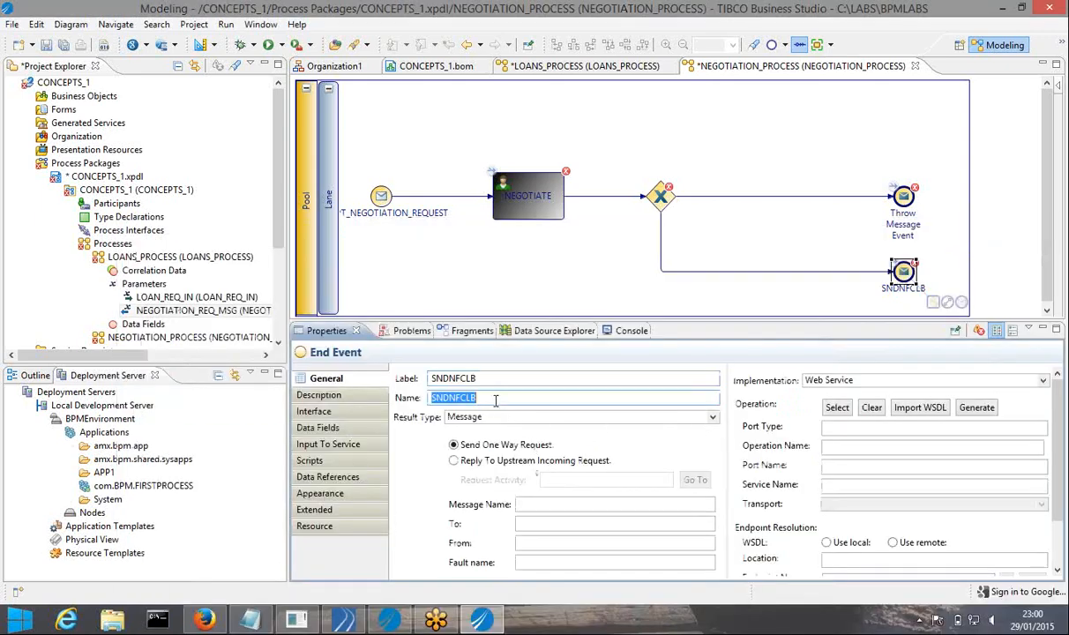
{"action": "key", "text": "ctrl+v"}
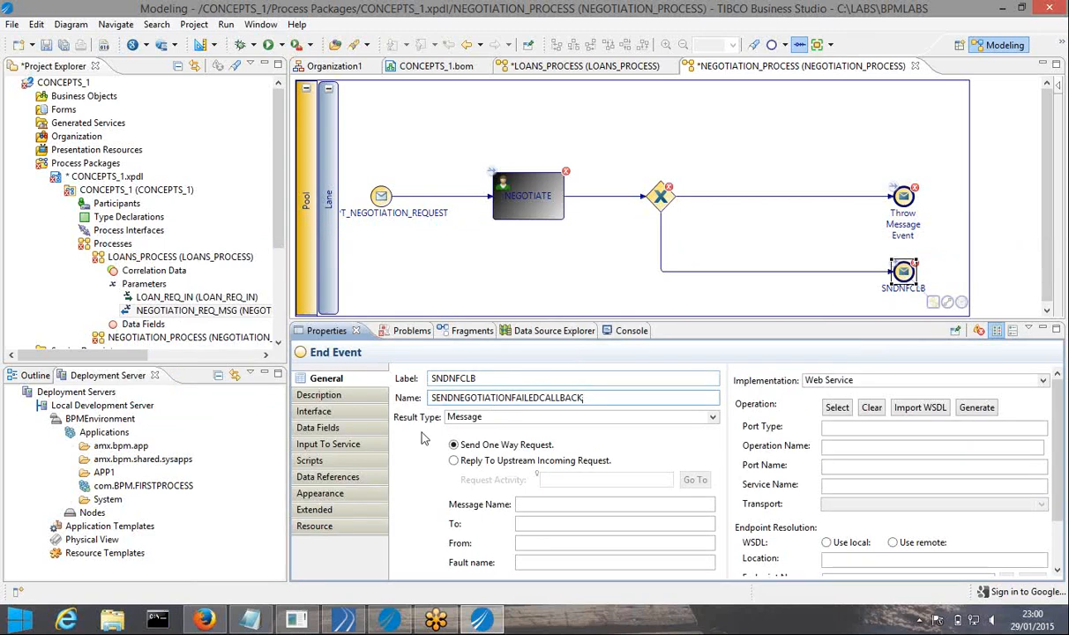
{"action": "left_click", "coordinate": [250, 620]}
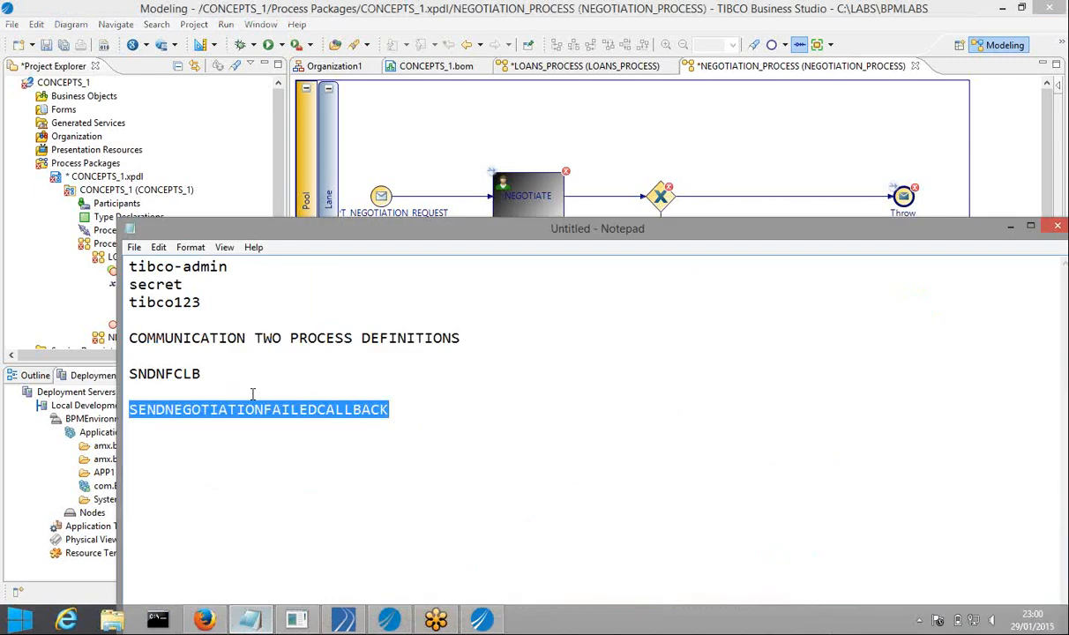
{"action": "double_click", "coordinate": [204, 374]}
{"action": "key", "text": "ctrl+c"}
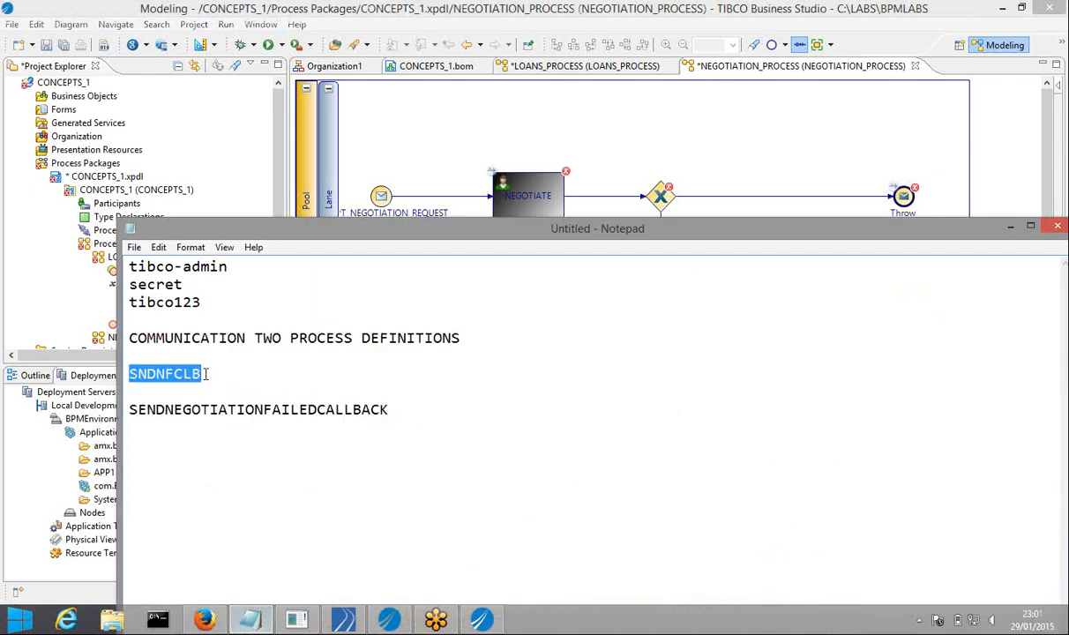
{"action": "left_click", "coordinate": [1011, 227]}
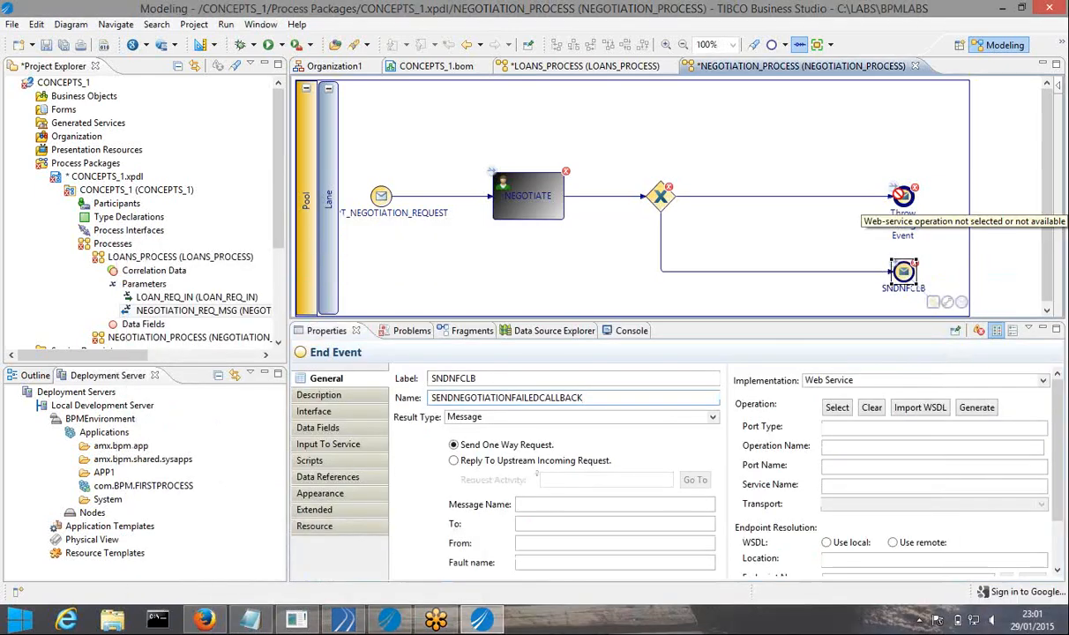
Relabel the upper end event SNDNACCLB by pasting SNDNFCLB and replacing F with AC
{"action": "left_click", "coordinate": [903, 195]}
{"action": "left_click", "coordinate": [536, 374]}
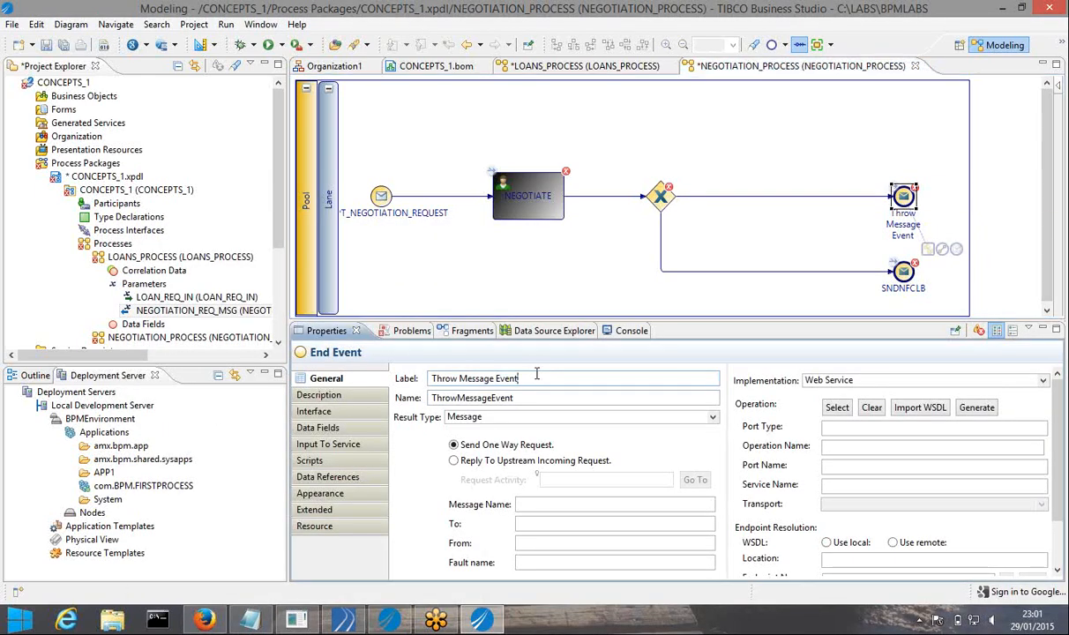
{"action": "left_click_drag", "start_coordinate": [537, 374], "coordinate": [433, 390]}
{"action": "key", "text": "ctrl+v"}
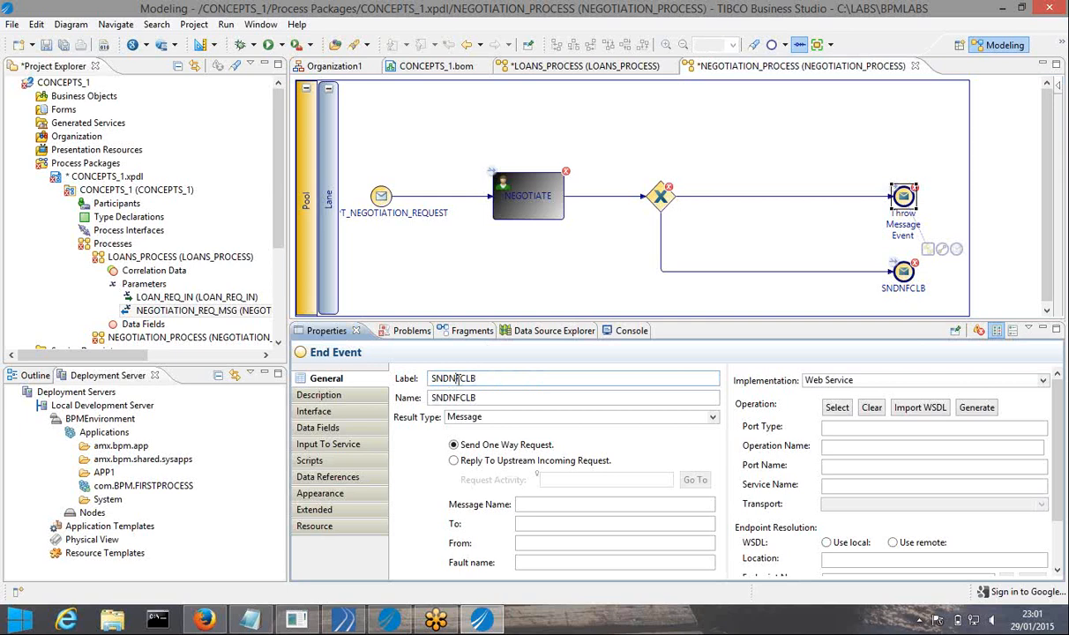
{"action": "left_click", "coordinate": [457, 378]}
{"action": "key", "text": "Delete"}
{"action": "type", "text": "AC"}
Give the SNDNACCLB event the name SENDNEGOTIATIONFAILEDCALLBACK and save the process
{"action": "left_click", "coordinate": [251, 620]}
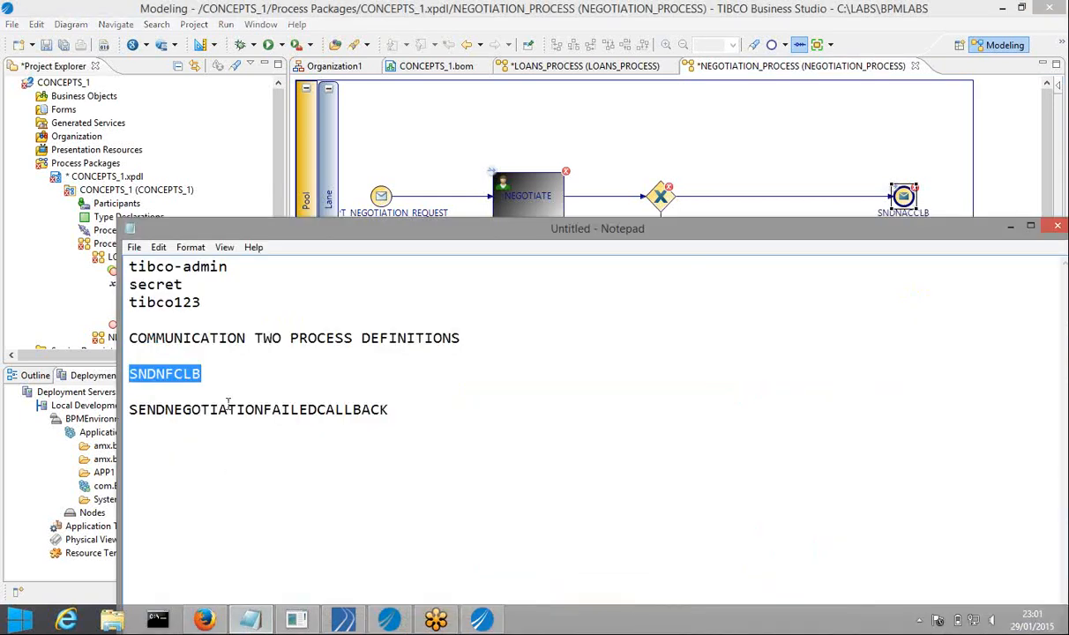
{"action": "double_click", "coordinate": [228, 404]}
{"action": "key", "text": "ctrl+c"}
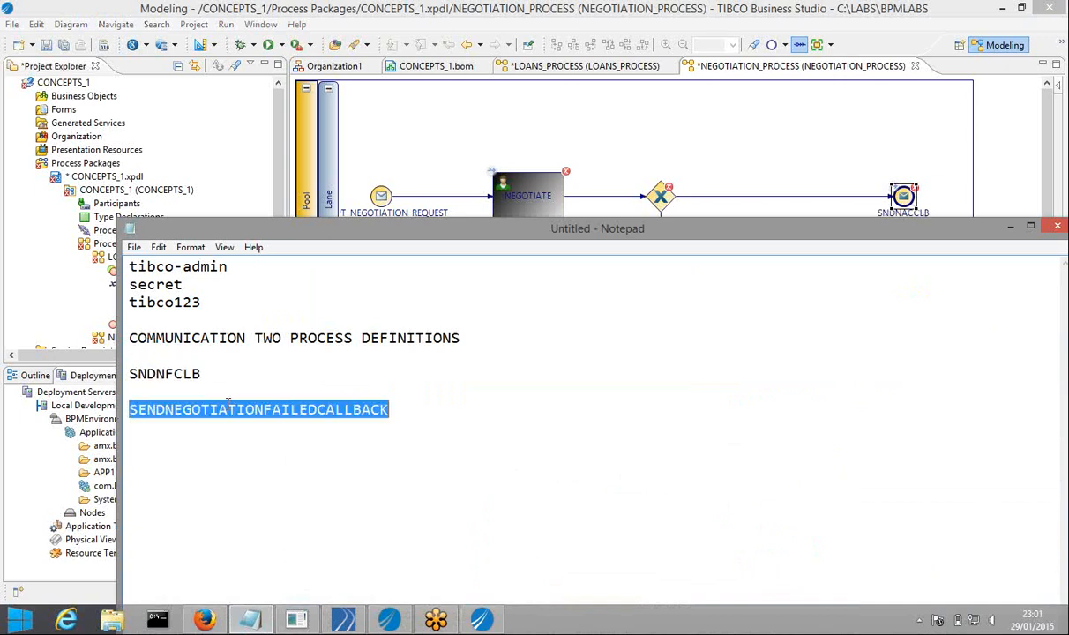
{"action": "left_click", "coordinate": [1011, 231]}
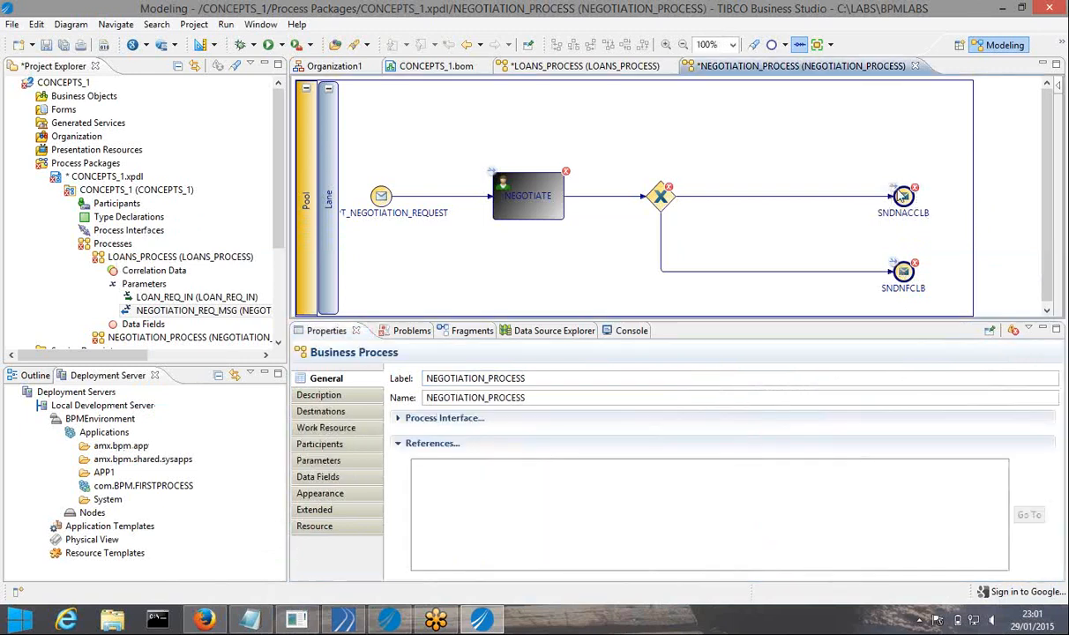
{"action": "left_click", "coordinate": [902, 194]}
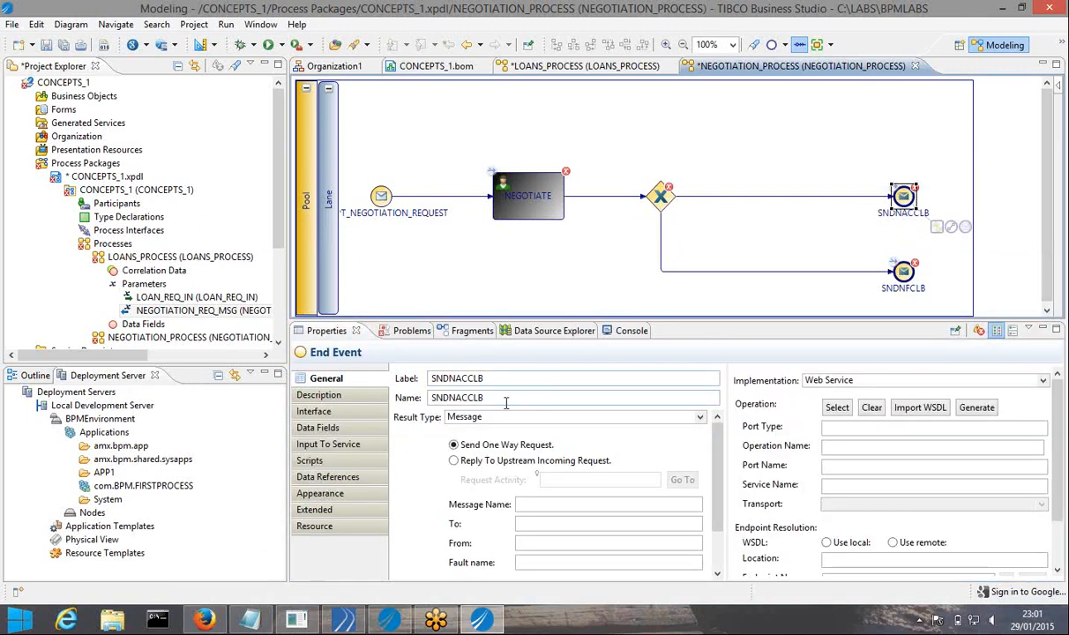
{"action": "left_click", "coordinate": [500, 402]}
{"action": "double_click", "coordinate": [500, 401]}
{"action": "key", "text": "ctrl+v"}
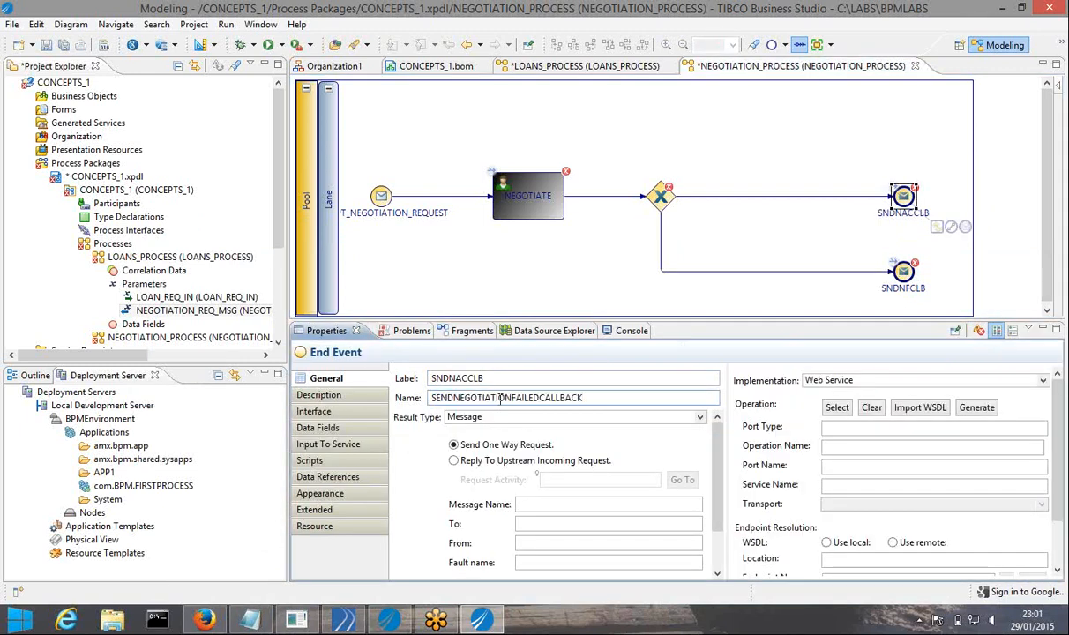
{"action": "left_click", "coordinate": [63, 44]}
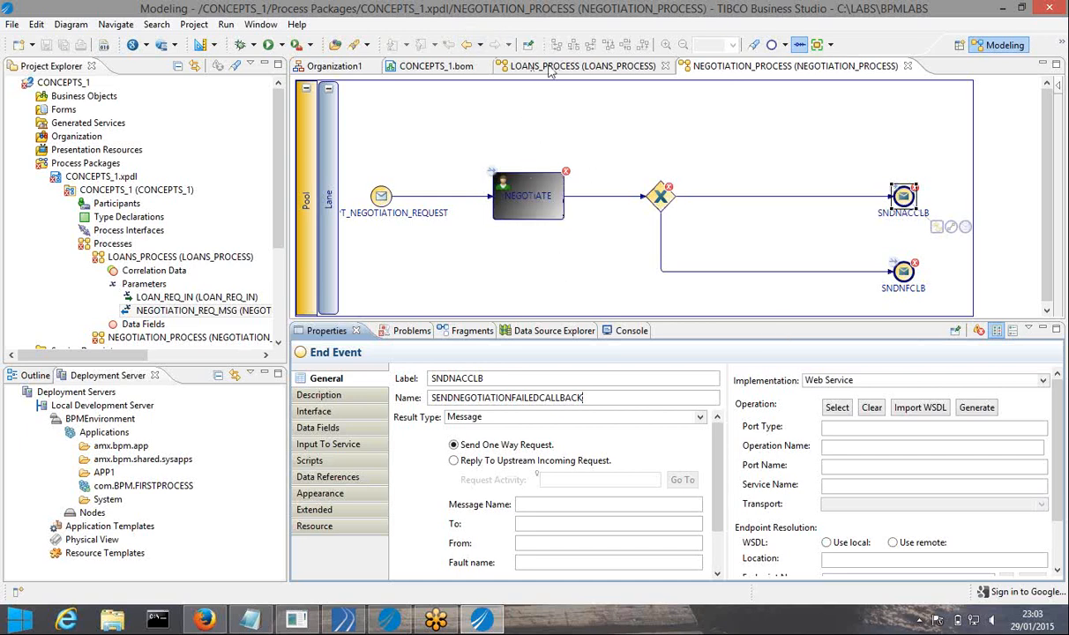
Widen the diagram area, move the LOANS_PROCESS End Event right, then return to NEGOTIATION_PROCESS
{"action": "left_click", "coordinate": [552, 67]}
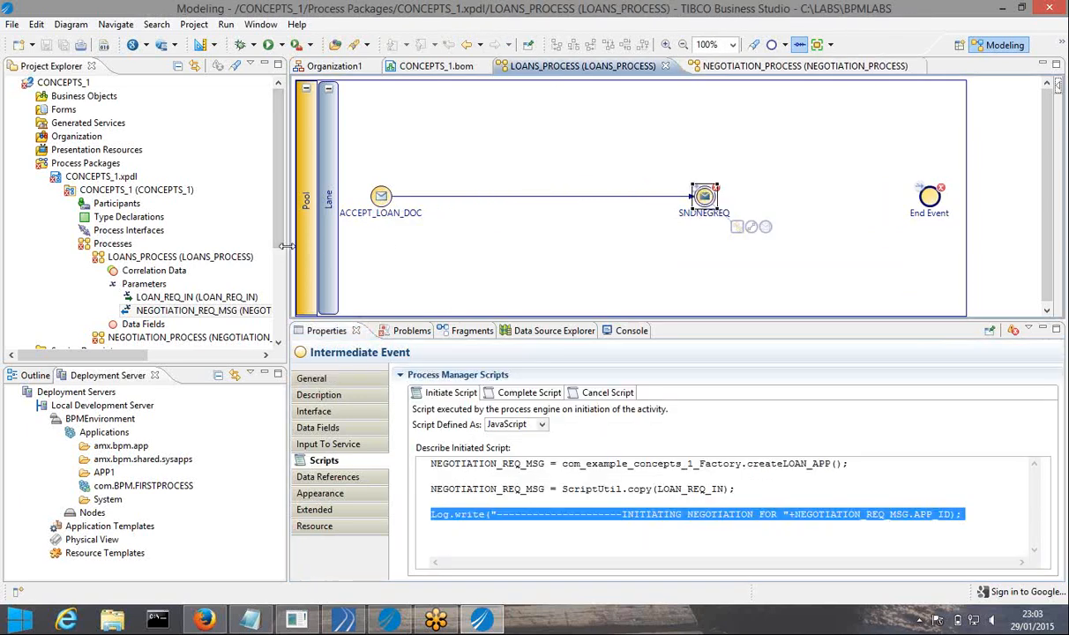
{"action": "left_click_drag", "start_coordinate": [284, 246], "coordinate": [176, 246]}
{"action": "left_click_drag", "start_coordinate": [819, 200], "coordinate": [925, 194]}
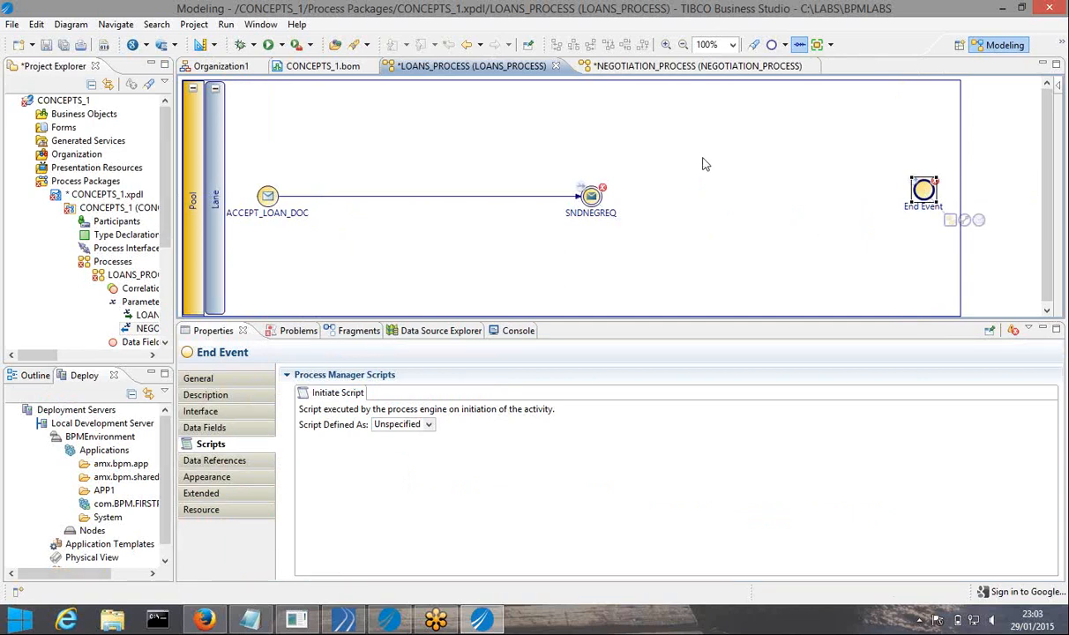
{"action": "left_click", "coordinate": [643, 73]}
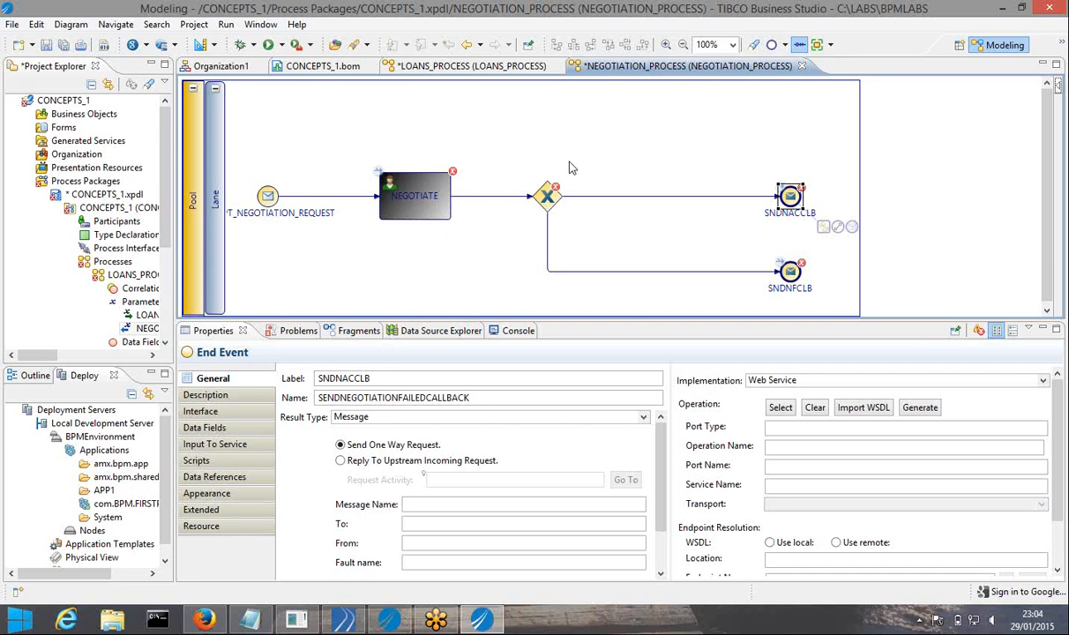
Add an Exclusive Decision/Merge (XOR) Event Based gateway connected after SNDNEGREQ
{"action": "left_click", "coordinate": [436, 75]}
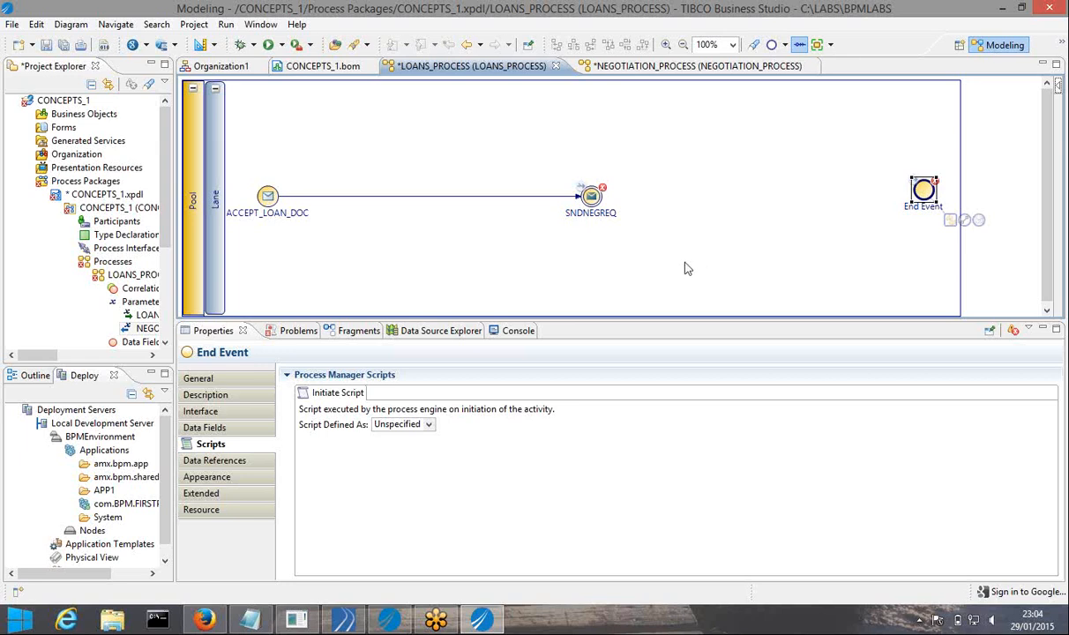
{"action": "left_click", "coordinate": [590, 196]}
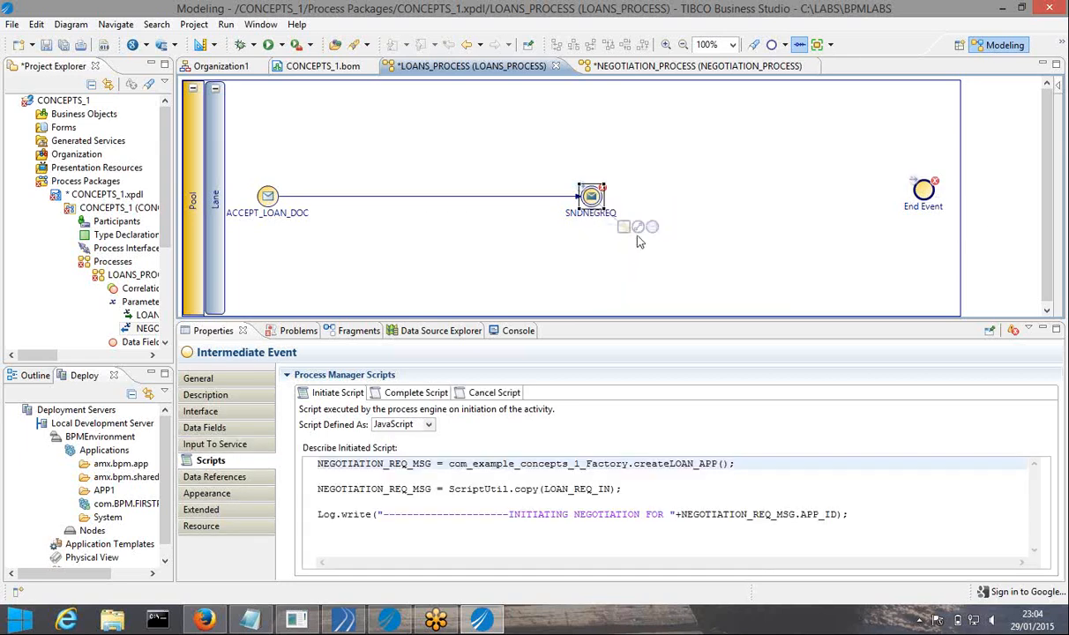
{"action": "left_click_drag", "start_coordinate": [640, 230], "coordinate": [752, 204]}
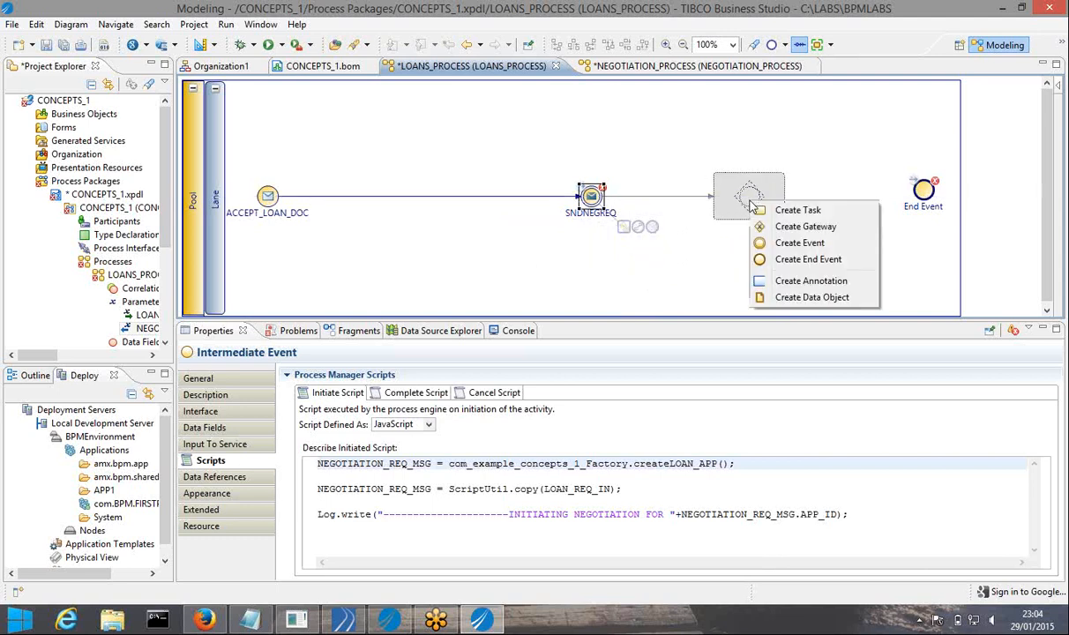
{"action": "left_click", "coordinate": [769, 226]}
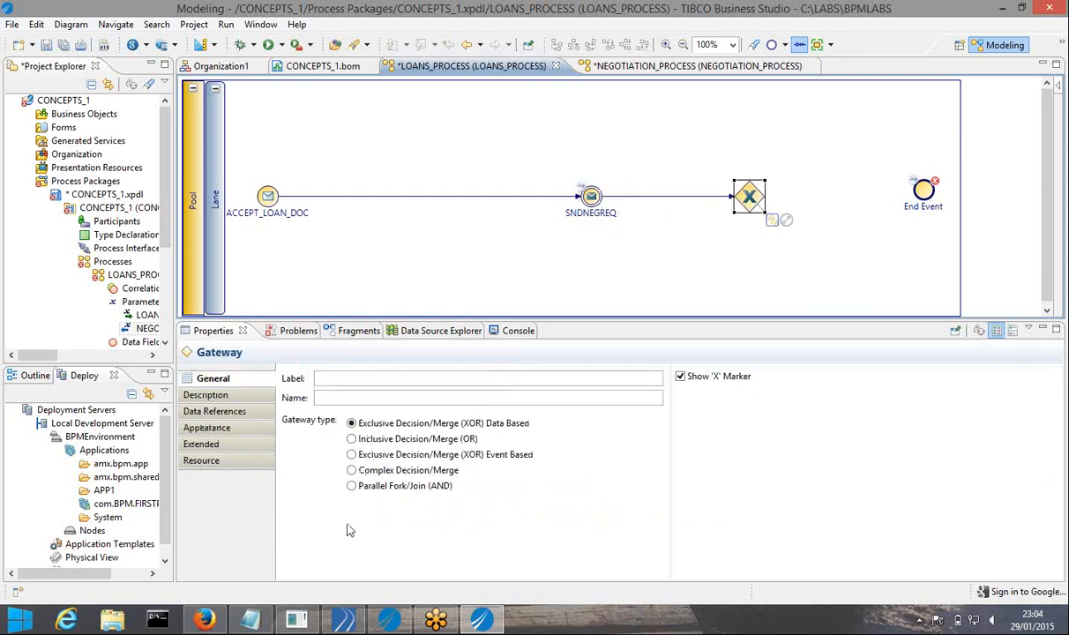
{"action": "left_click", "coordinate": [352, 454]}
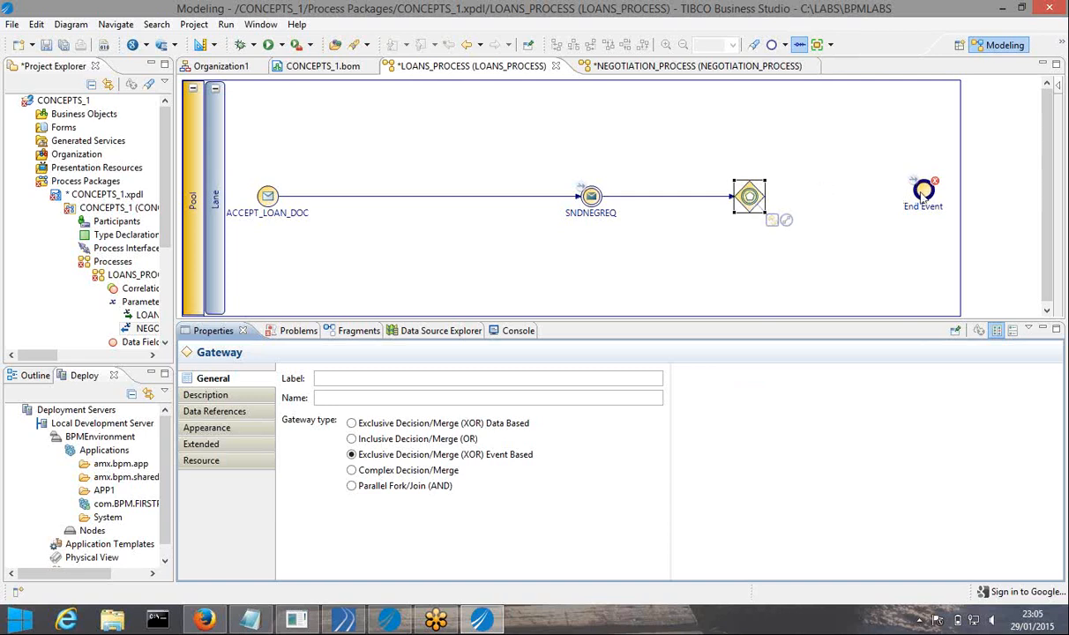
Move the End Event further right and draw a new connection out of the gateway
{"action": "left_click_drag", "start_coordinate": [927, 195], "coordinate": [991, 205]}
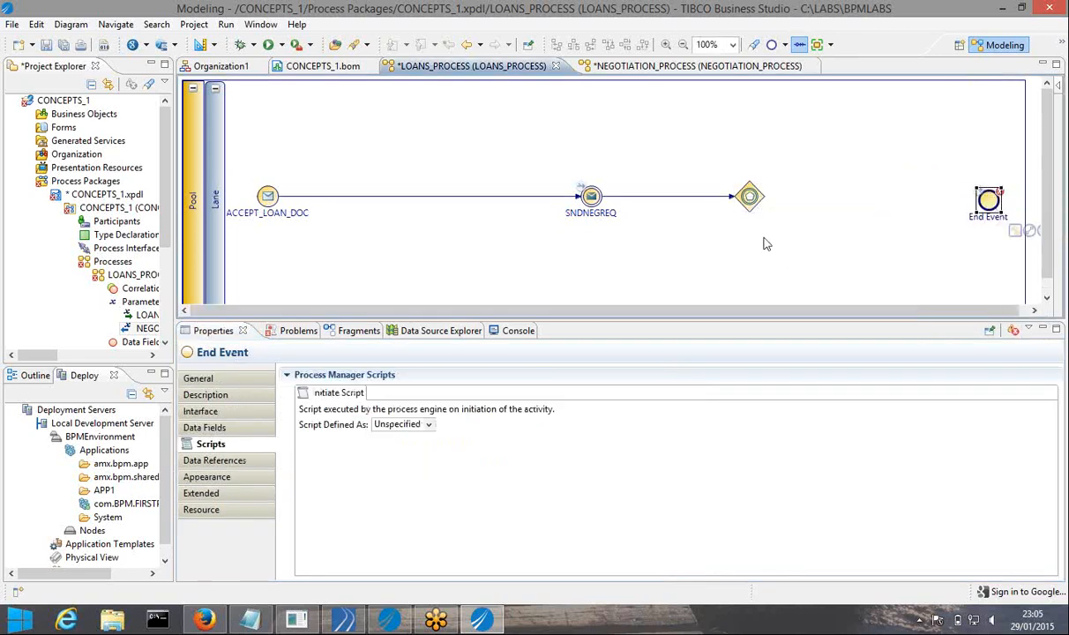
{"action": "left_click", "coordinate": [754, 208]}
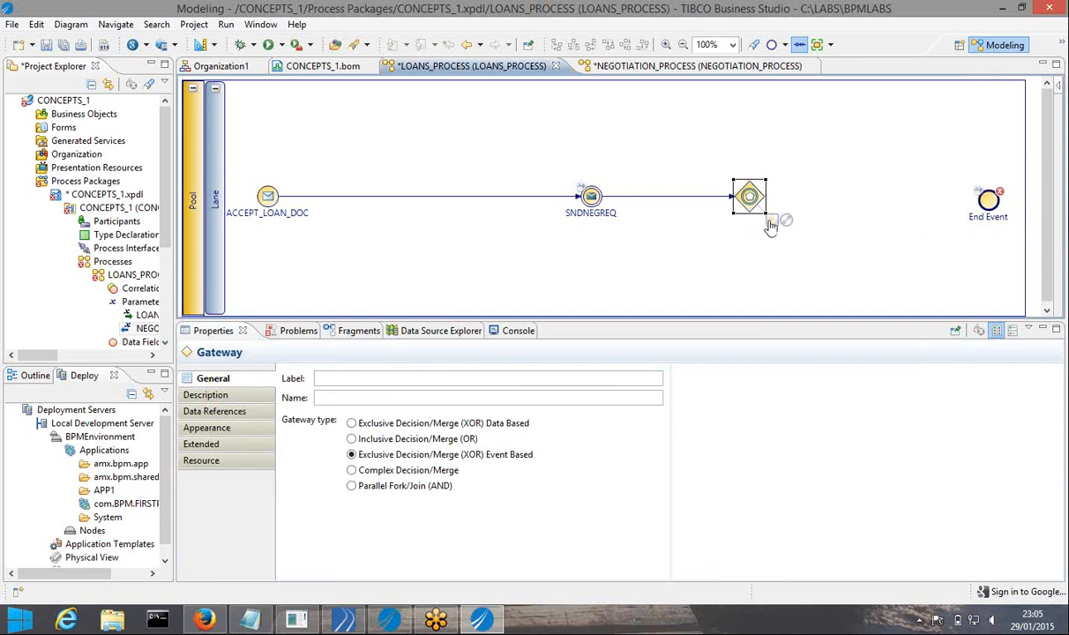
{"action": "left_click_drag", "start_coordinate": [786, 222], "coordinate": [831, 155]}
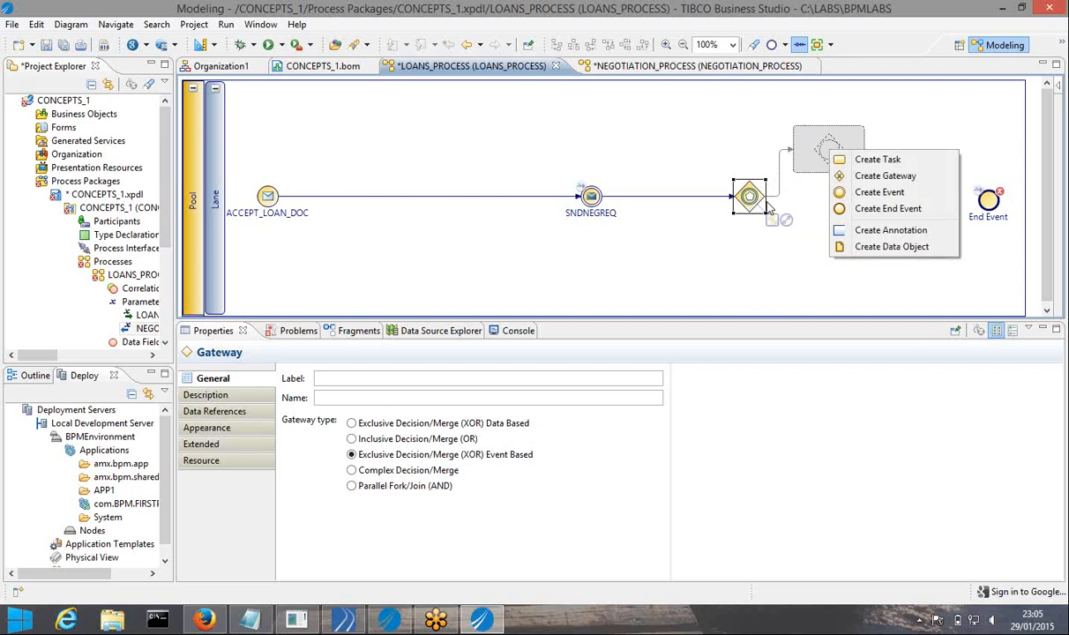
Add intermediate events right of, below and above the gateway, repositioning the right-hand one
{"action": "left_click", "coordinate": [876, 195]}
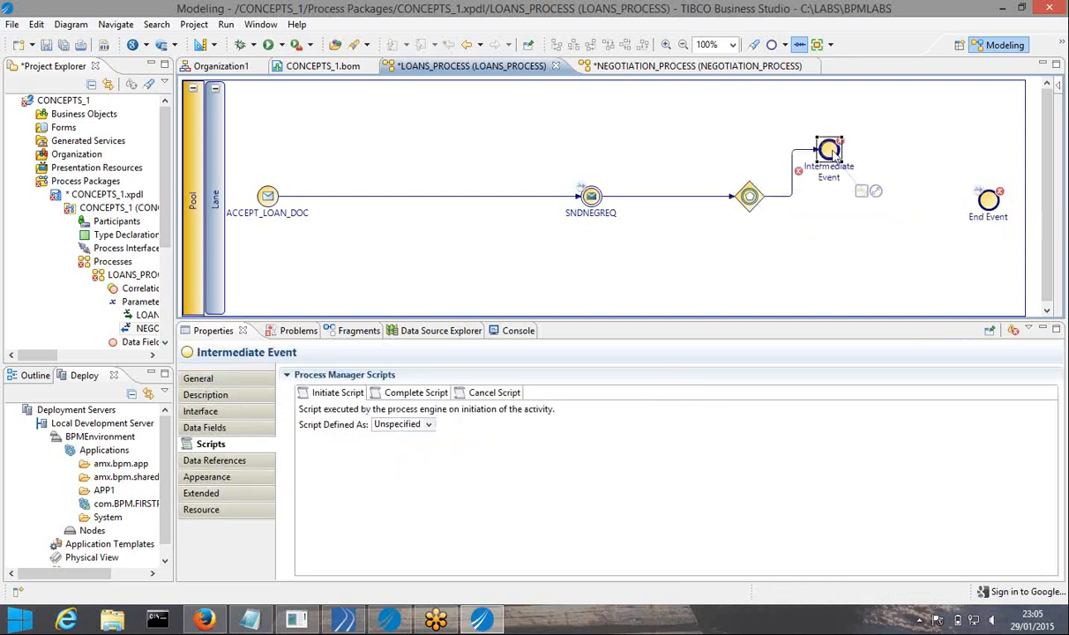
{"action": "left_click", "coordinate": [745, 199]}
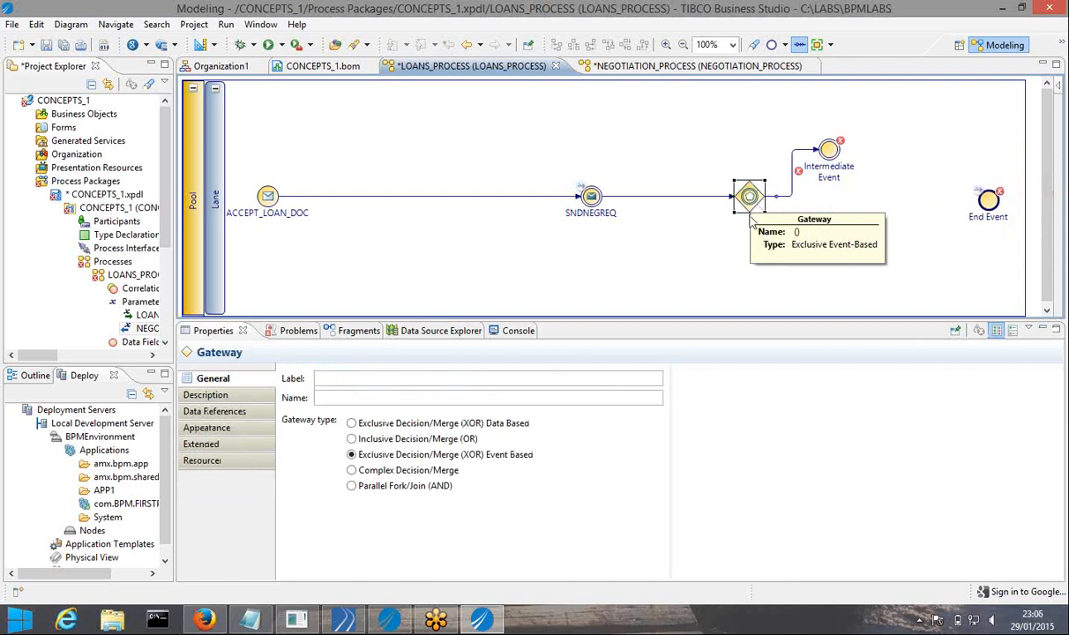
{"action": "left_click_drag", "start_coordinate": [786, 227], "coordinate": [755, 298]}
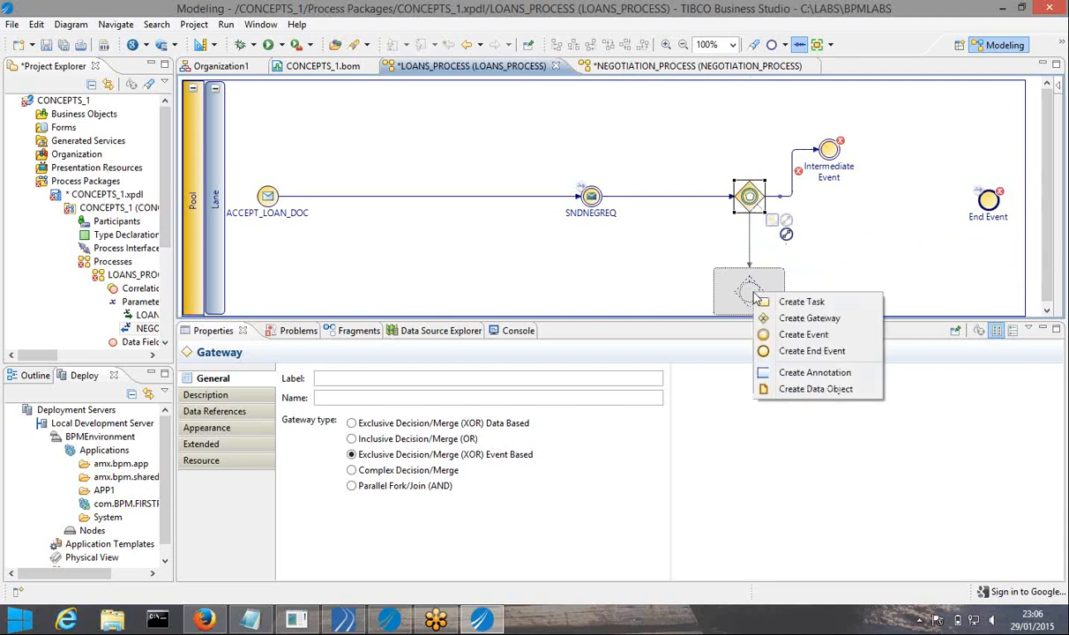
{"action": "left_click", "coordinate": [790, 334]}
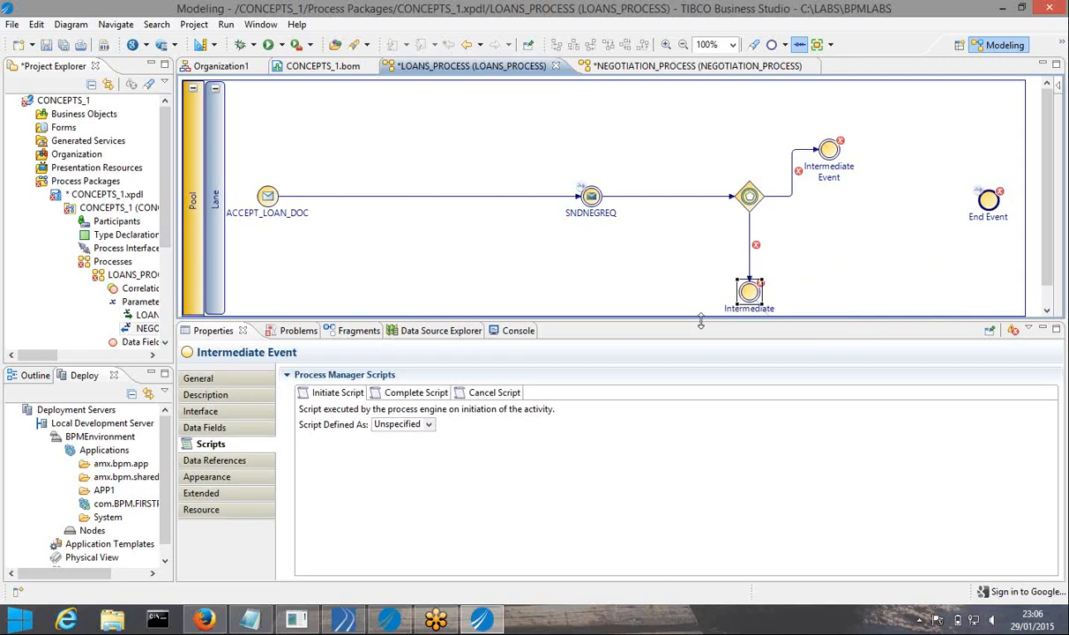
{"action": "left_click_drag", "start_coordinate": [701, 324], "coordinate": [703, 357]}
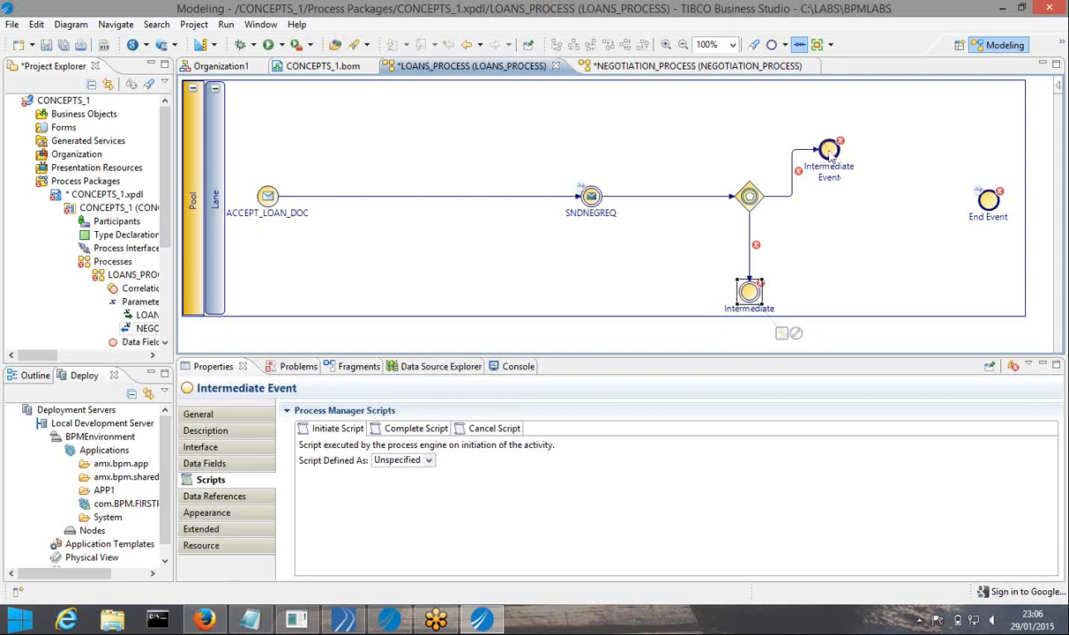
{"action": "left_click_drag", "start_coordinate": [831, 155], "coordinate": [845, 196]}
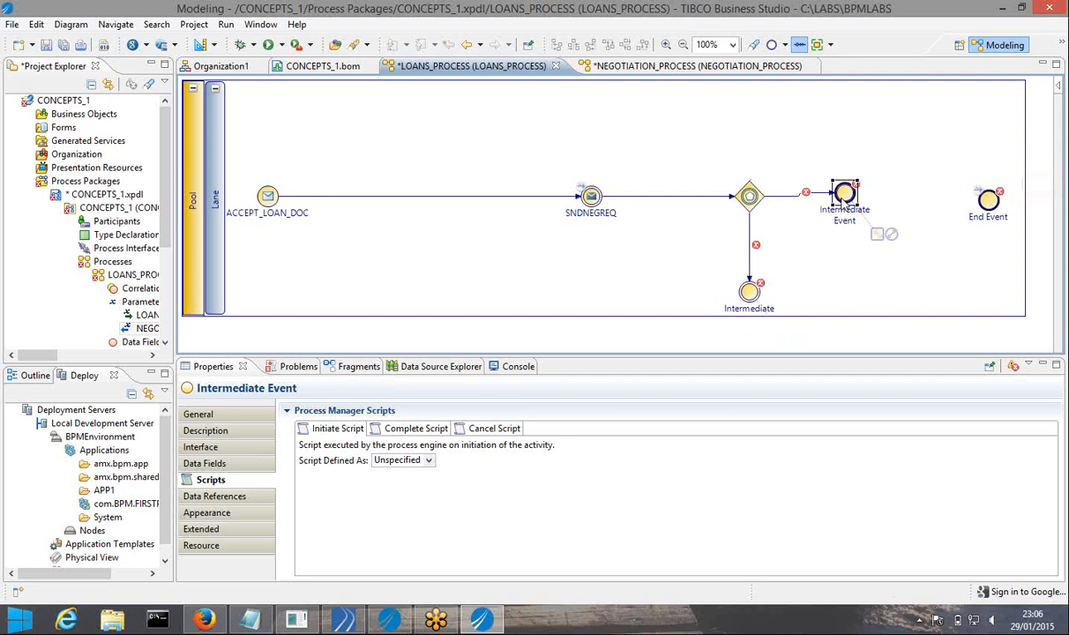
{"action": "left_click_drag", "start_coordinate": [844, 199], "coordinate": [863, 200]}
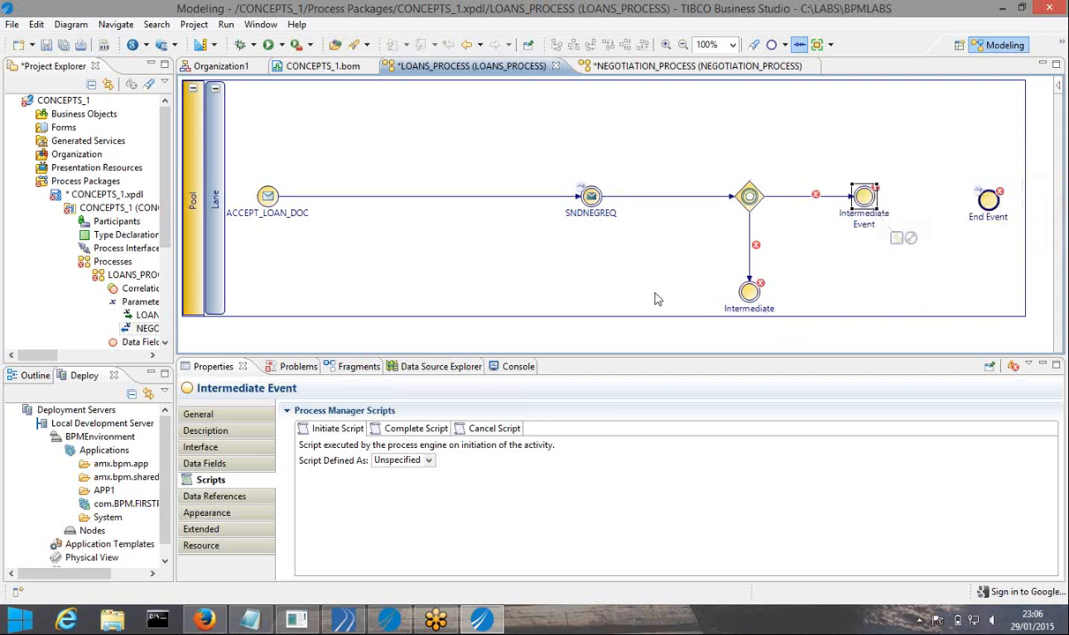
{"action": "left_click", "coordinate": [749, 195]}
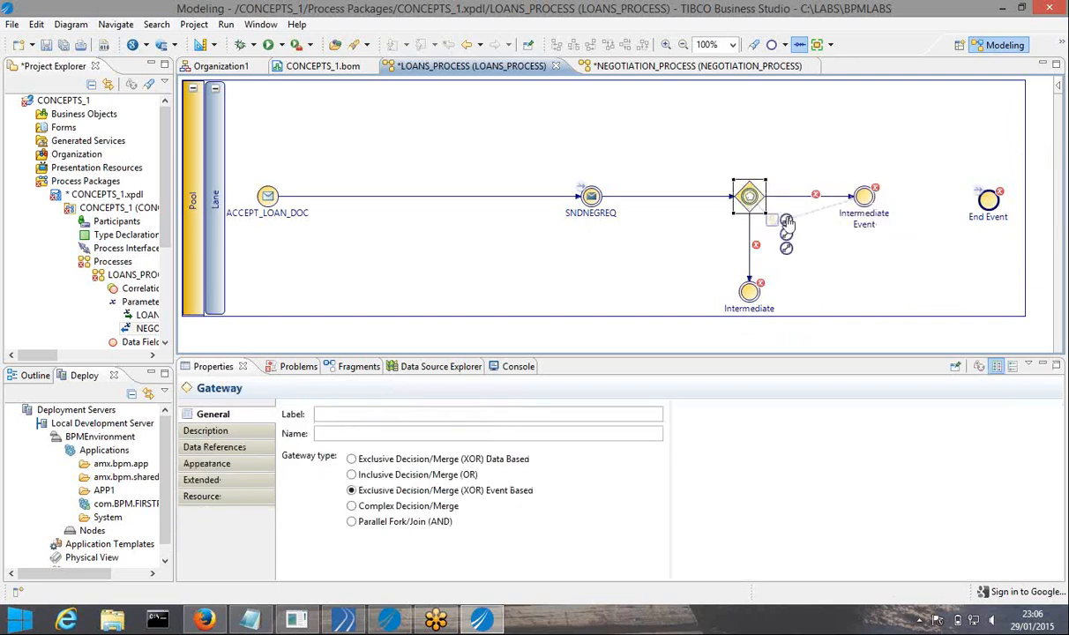
{"action": "left_click_drag", "start_coordinate": [786, 227], "coordinate": [749, 108]}
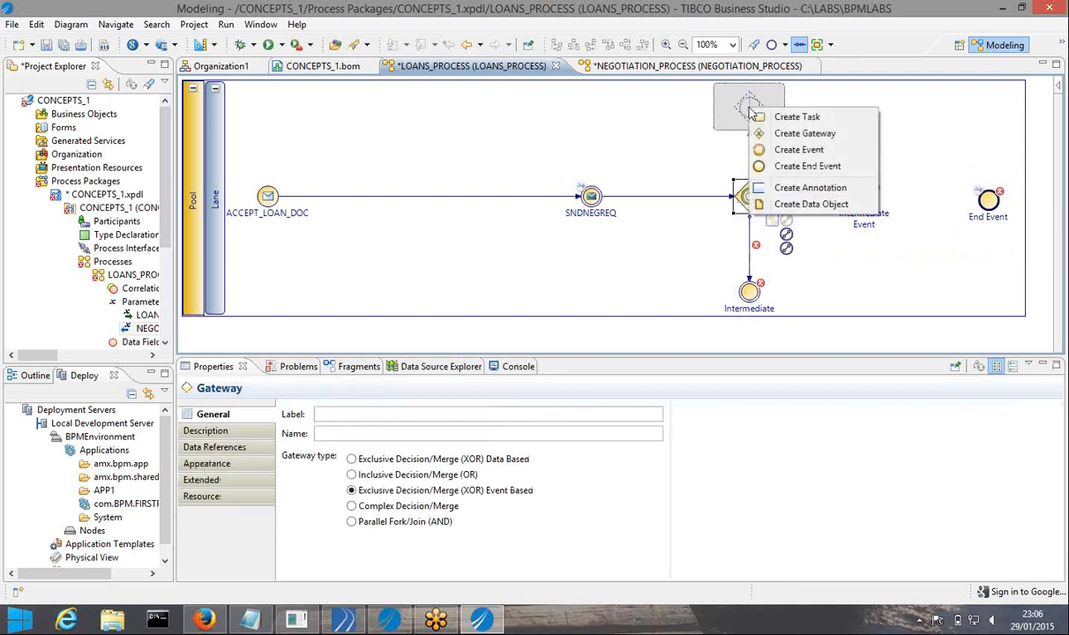
{"action": "left_click", "coordinate": [803, 149]}
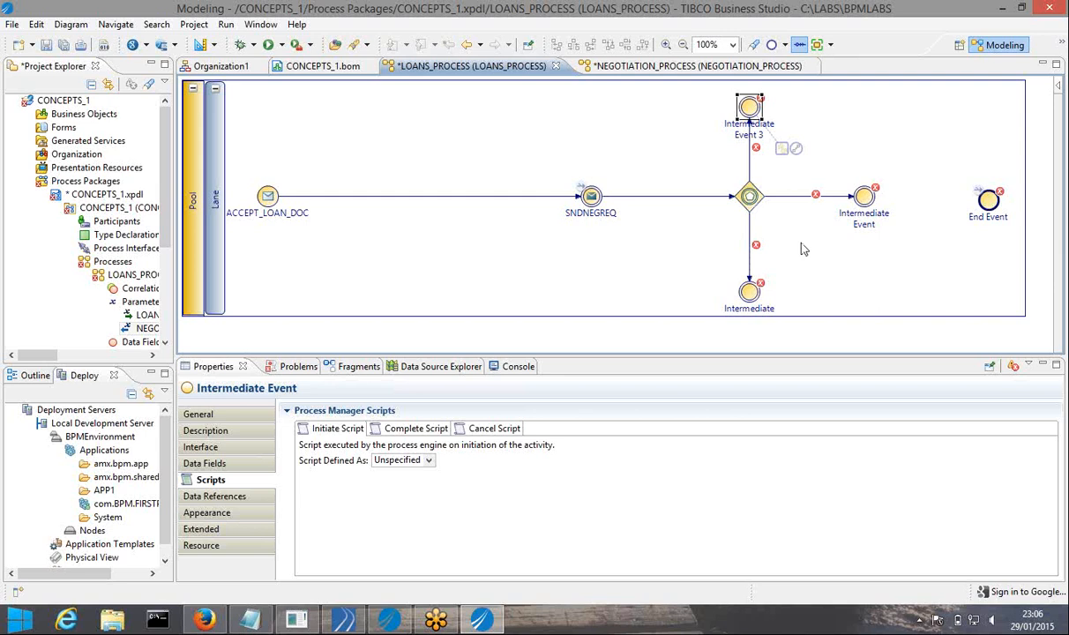
Select the right-hand intermediate event and copy SNDNFCLB from the notes
{"action": "left_click", "coordinate": [873, 188]}
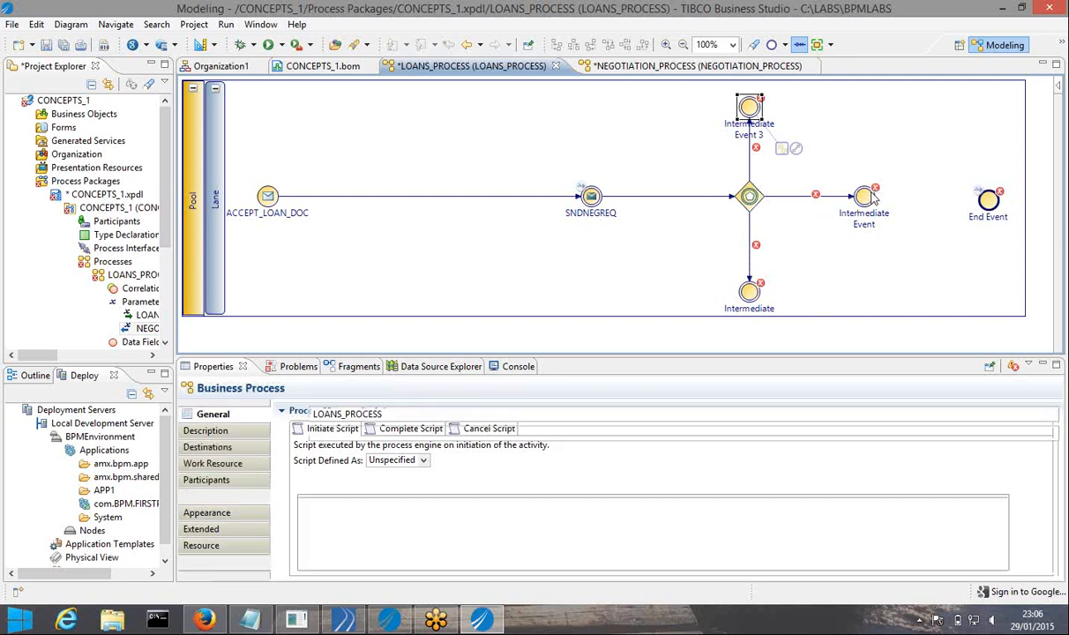
{"action": "left_click", "coordinate": [867, 199]}
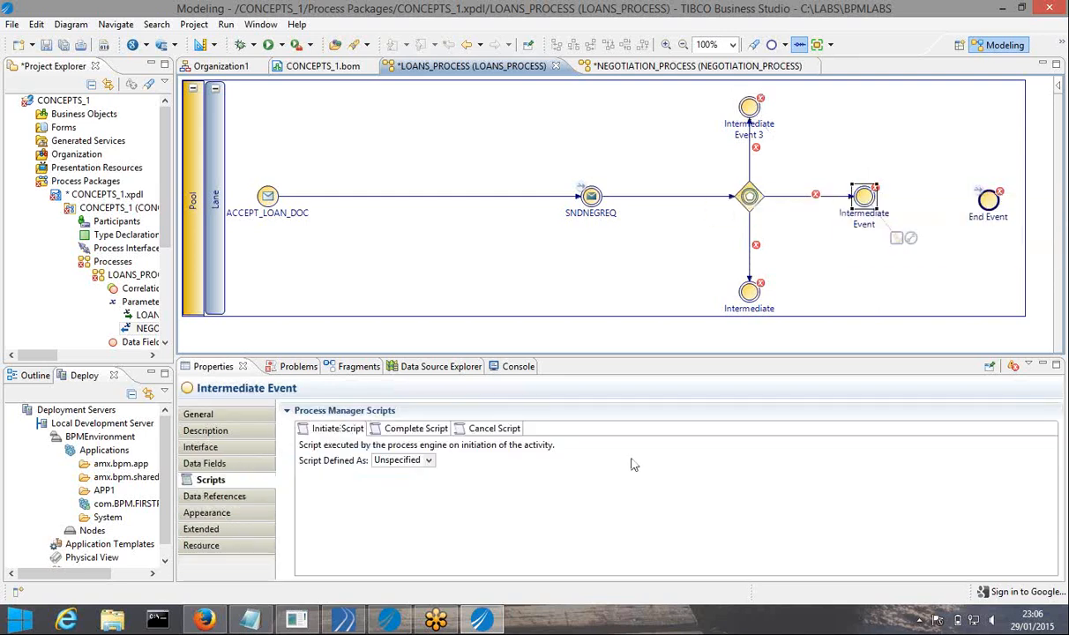
{"action": "left_click", "coordinate": [251, 619]}
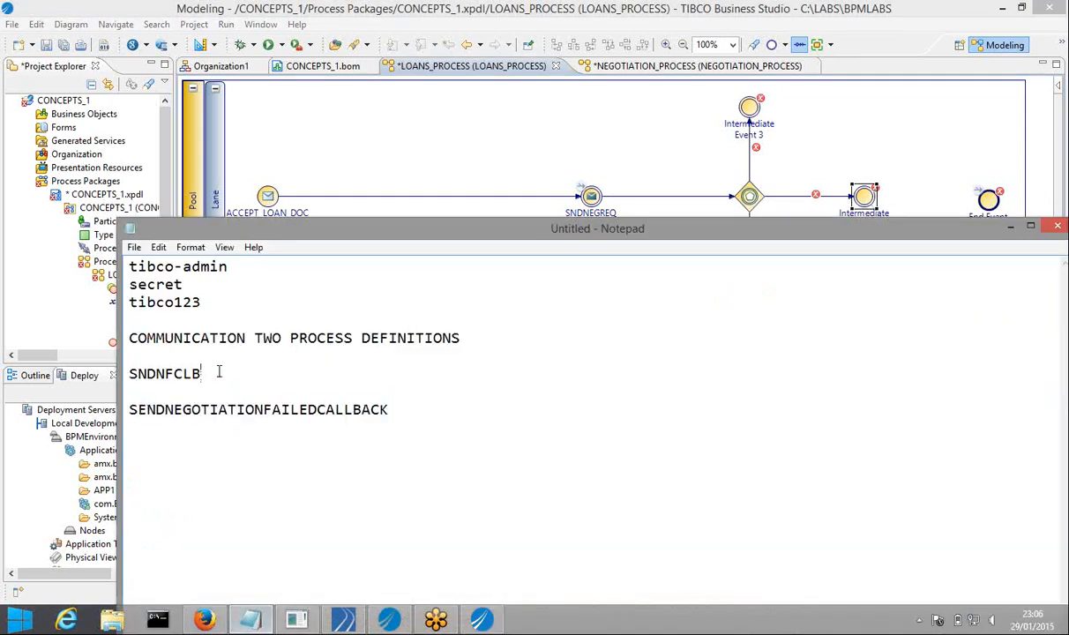
{"action": "double_click", "coordinate": [219, 371]}
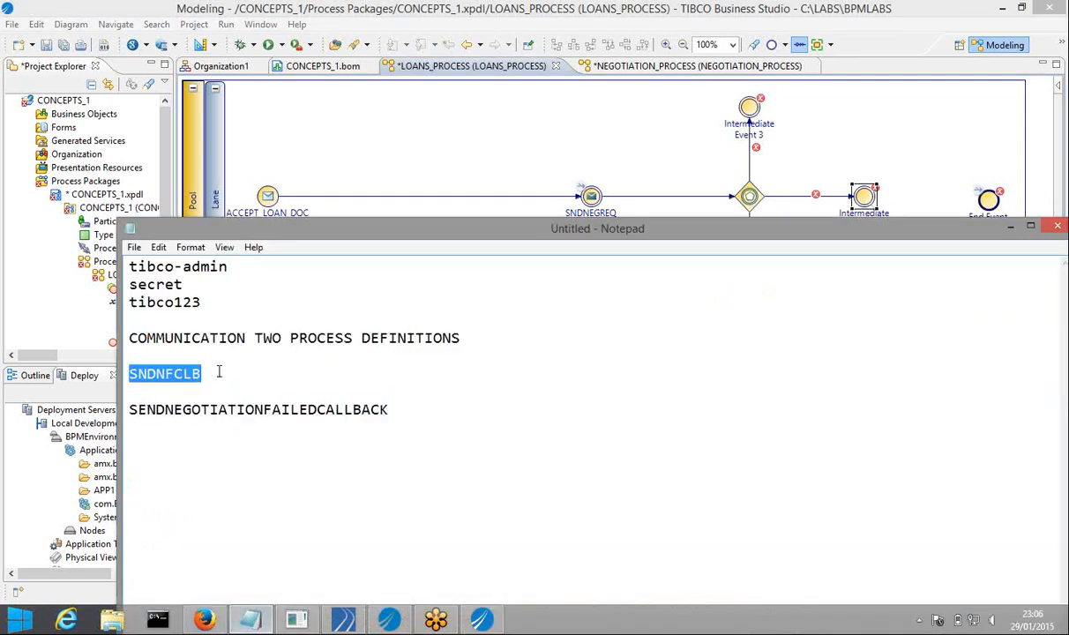
{"action": "left_click", "coordinate": [1011, 228]}
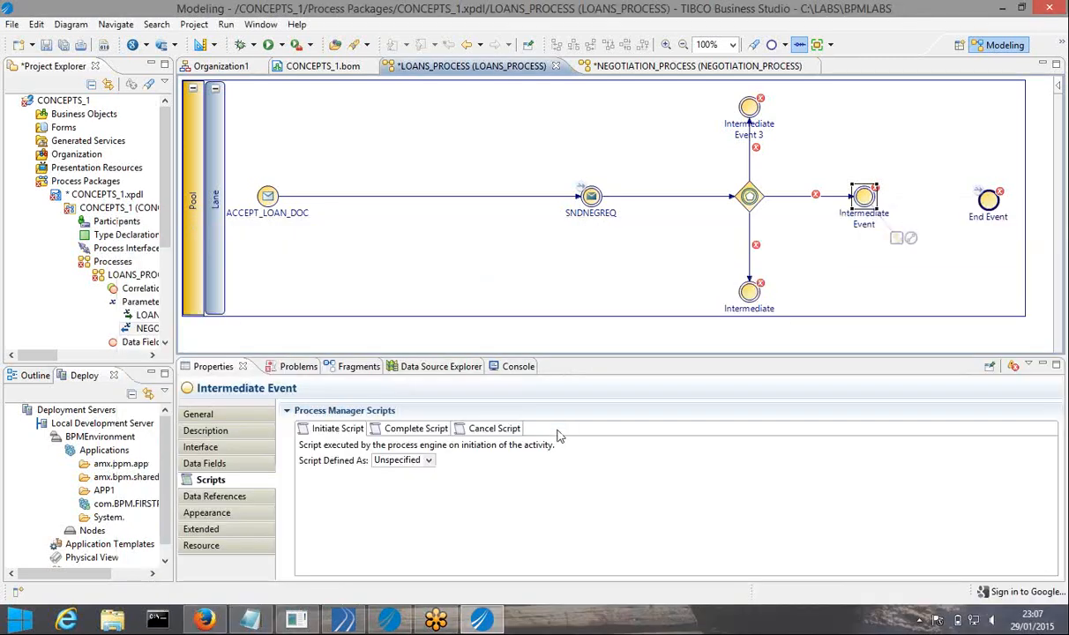
Set the right-hand event's Trigger Type to Catch Message and select its label text
{"action": "left_click", "coordinate": [845, 235]}
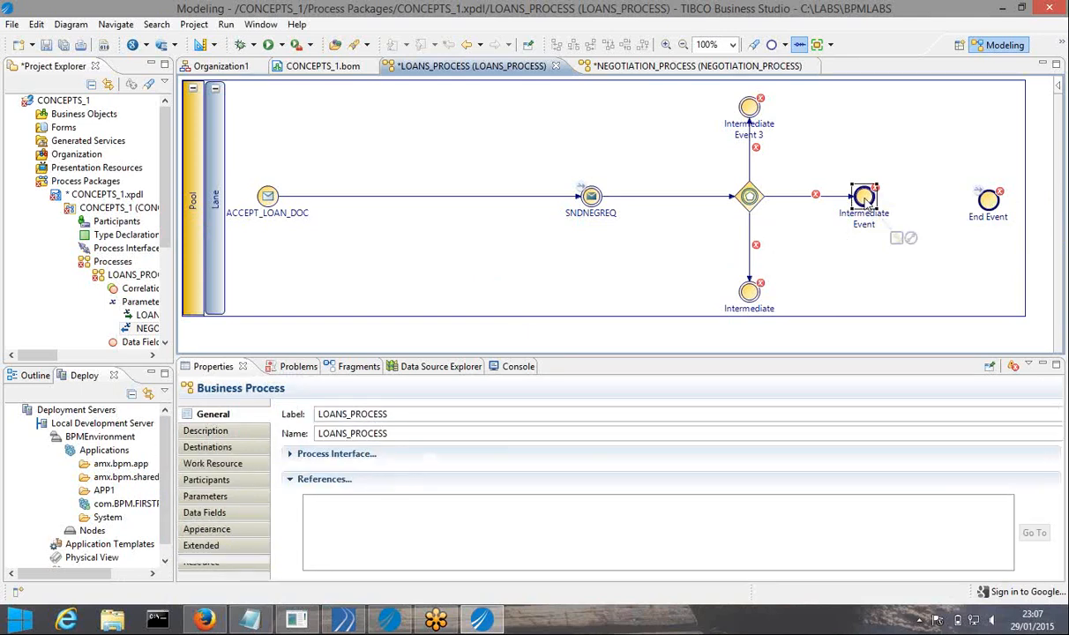
{"action": "left_click", "coordinate": [864, 198]}
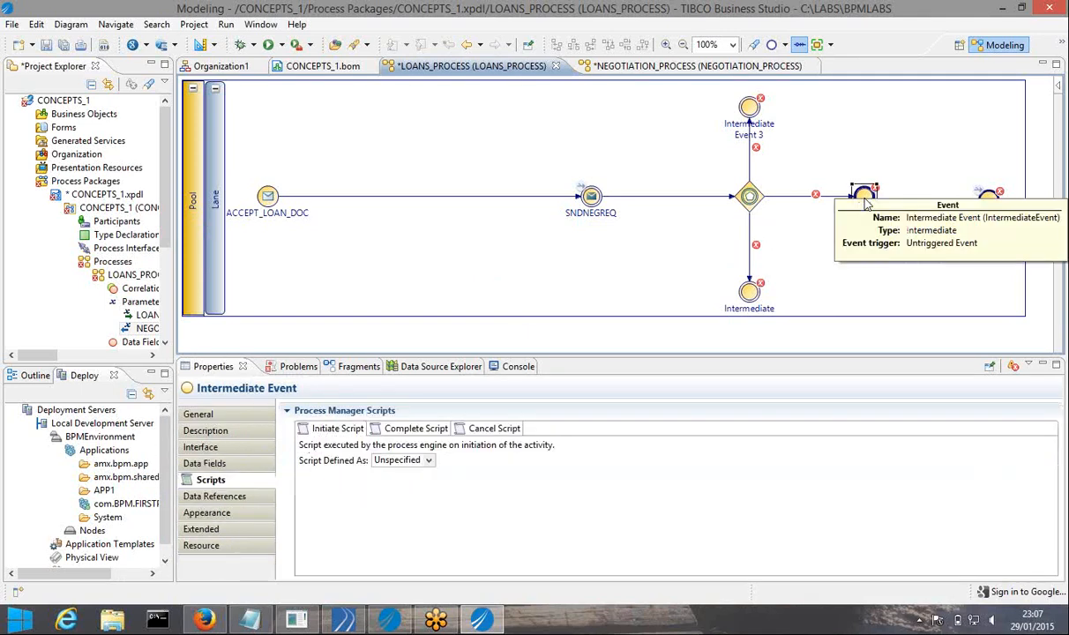
{"action": "left_click", "coordinate": [218, 415]}
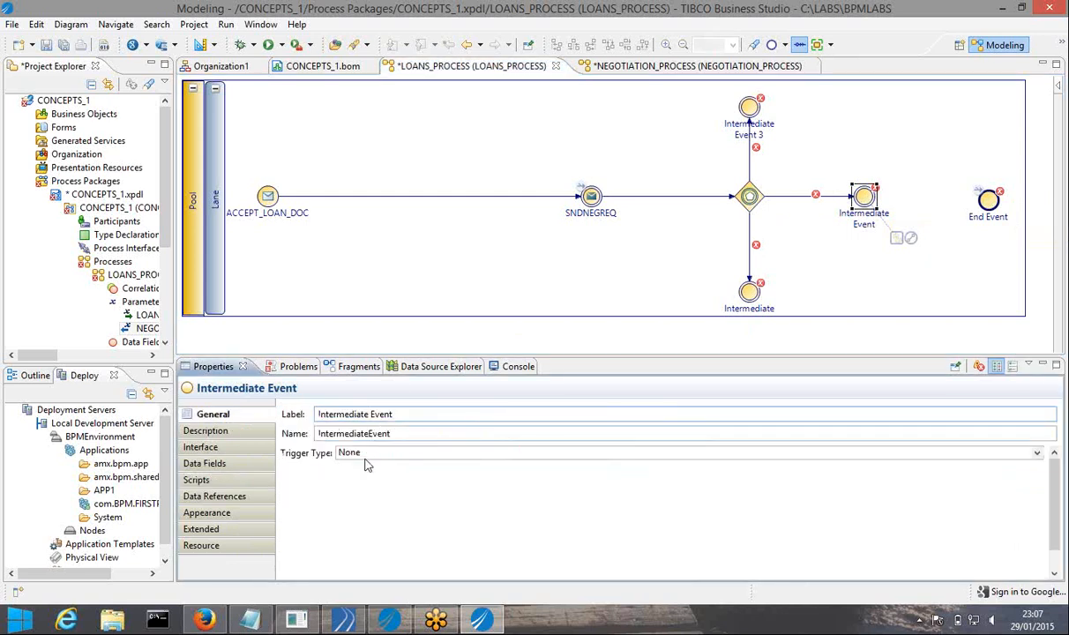
{"action": "left_click", "coordinate": [356, 455]}
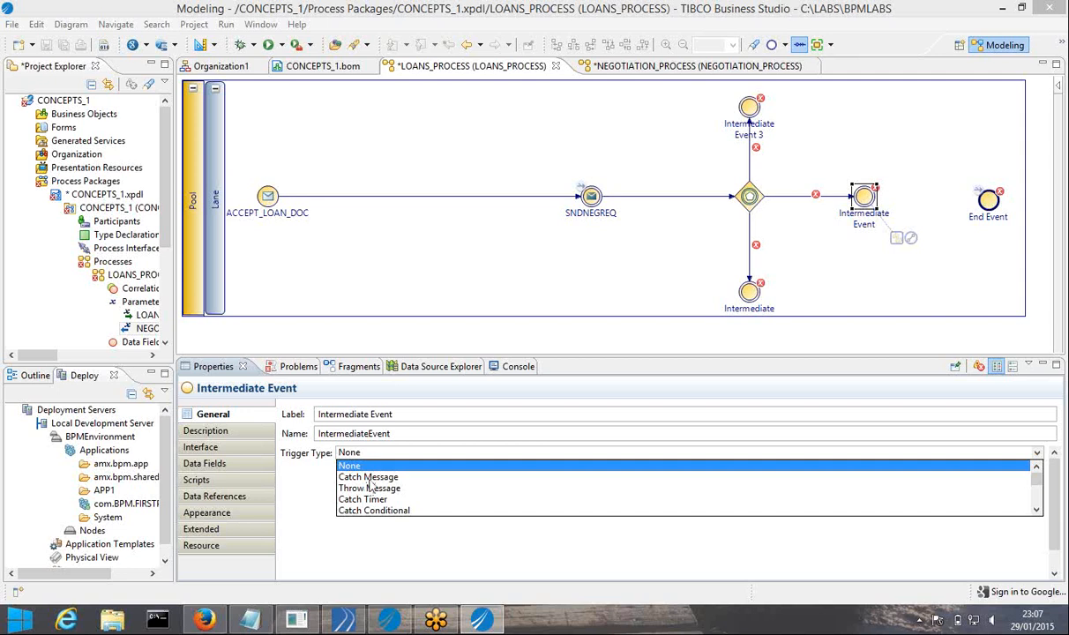
{"action": "left_click", "coordinate": [368, 478]}
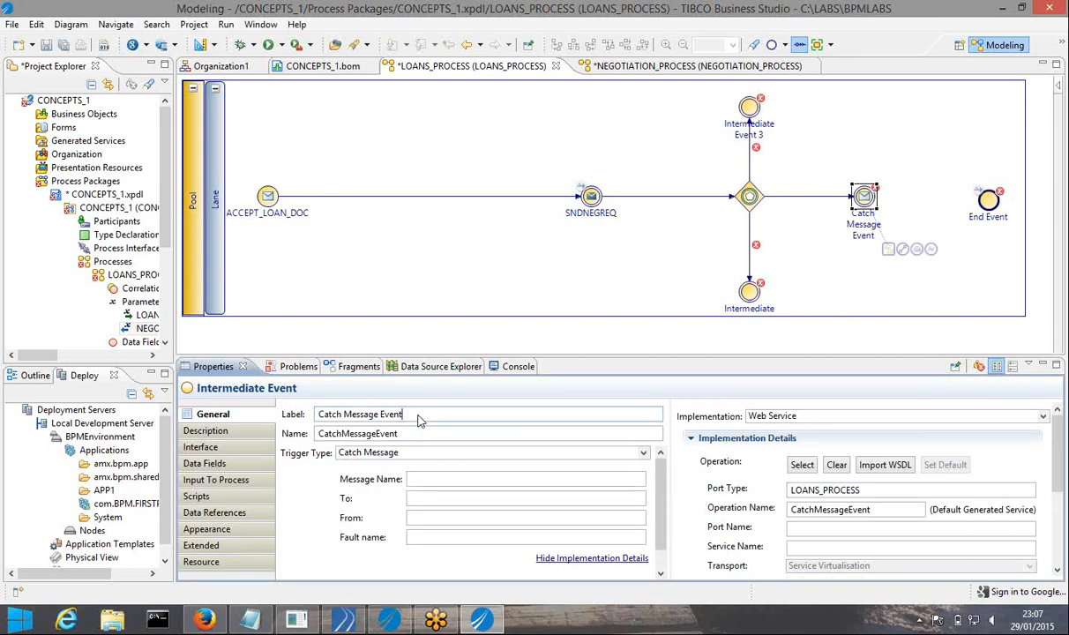
{"action": "left_click_drag", "start_coordinate": [419, 421], "coordinate": [315, 419]}
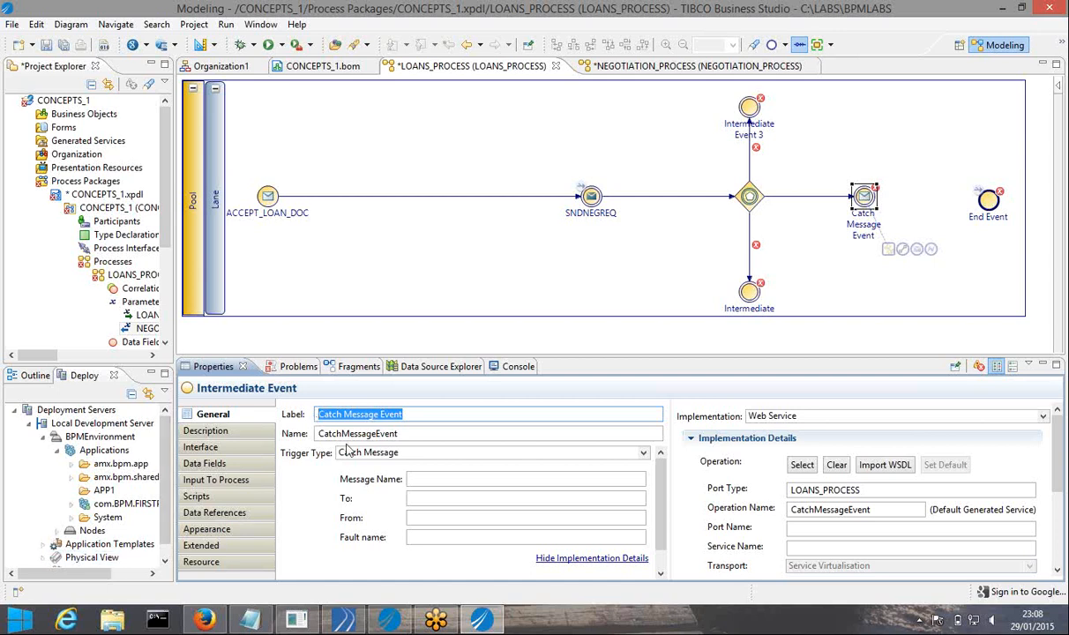
Change the catch message event's label to ACCNFCLB
{"action": "type", "text": "SNDNFCLB"}
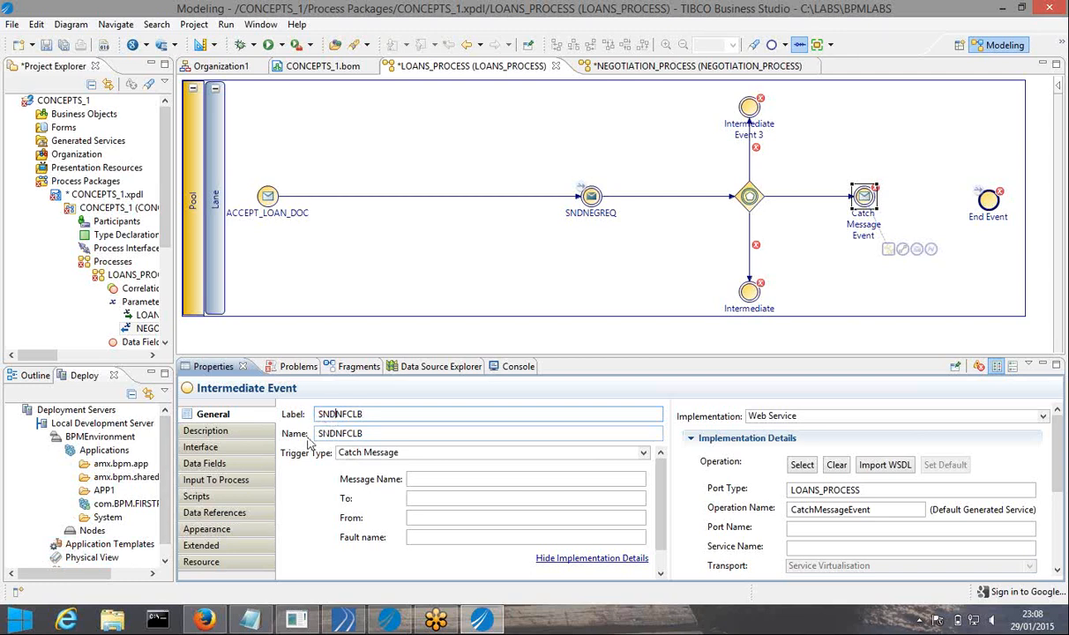
{"action": "key", "text": "BackSpace"}
{"action": "key", "text": "BackSpace"}
{"action": "key", "text": "BackSpace"}
{"action": "type", "text": "A"}
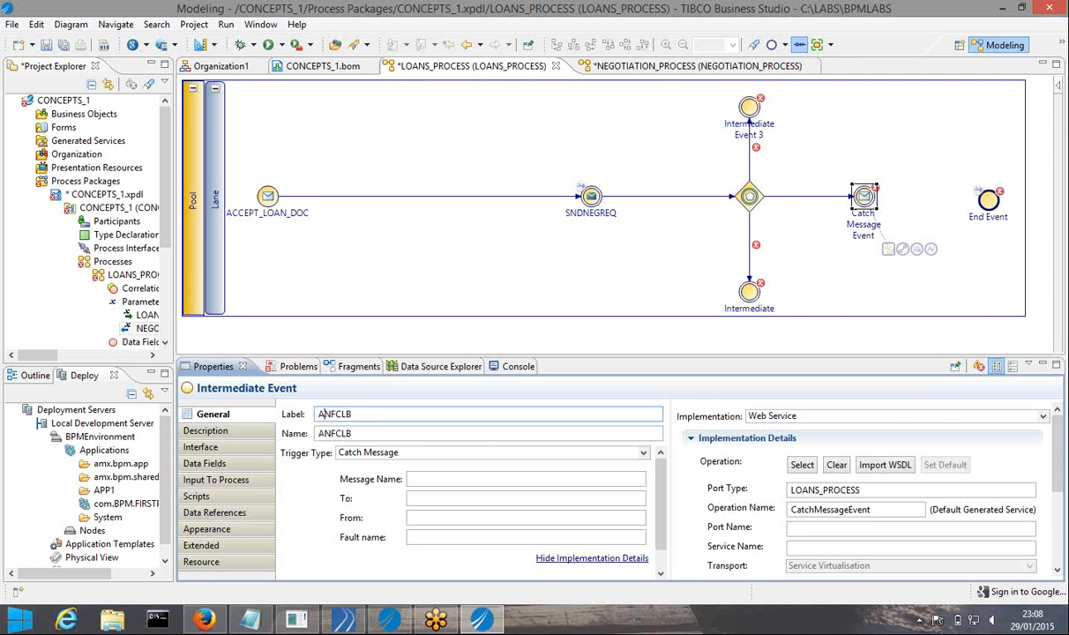
{"action": "type", "text": "CC"}
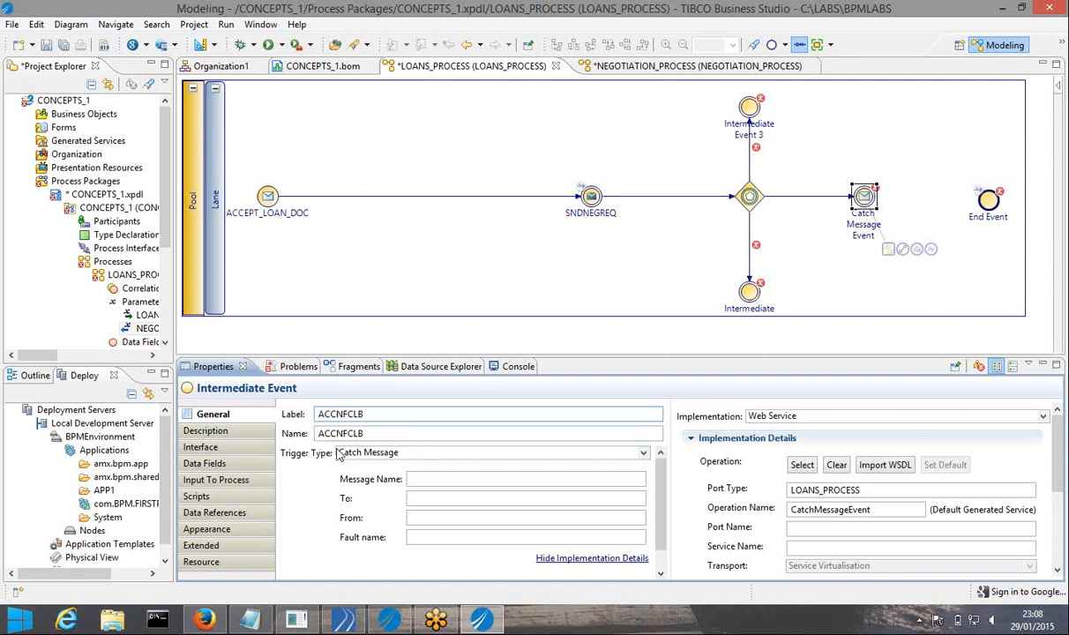
Name the event ACCEPTNEGOTIATIONFAILEDCALLBACK, adapting the name copied from the notes
{"action": "left_click", "coordinate": [254, 625]}
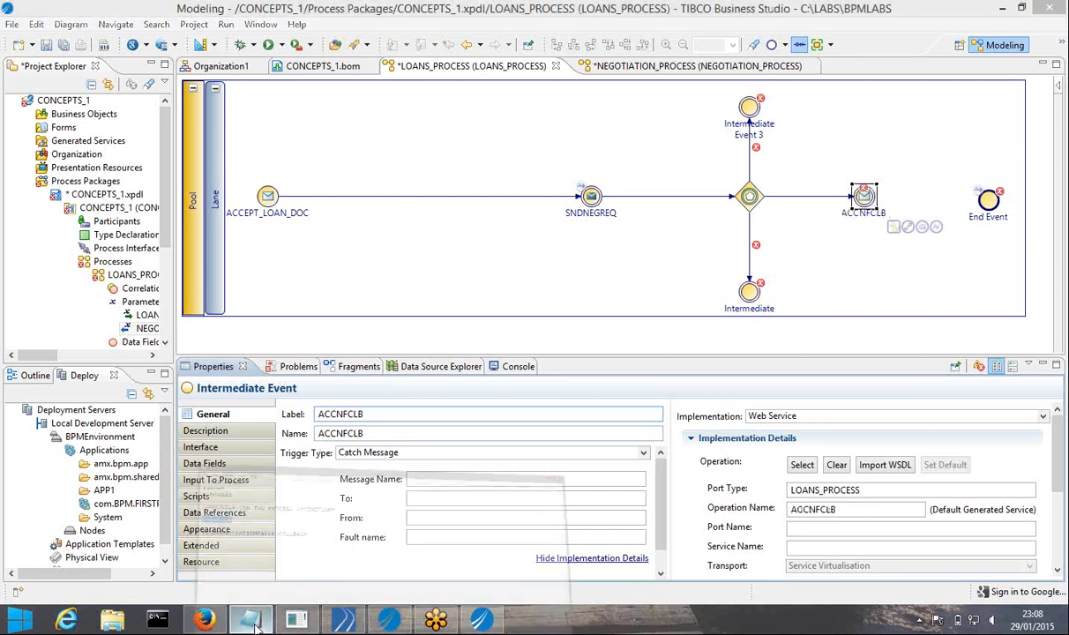
{"action": "double_click", "coordinate": [256, 409]}
{"action": "key", "text": "ctrl+c"}
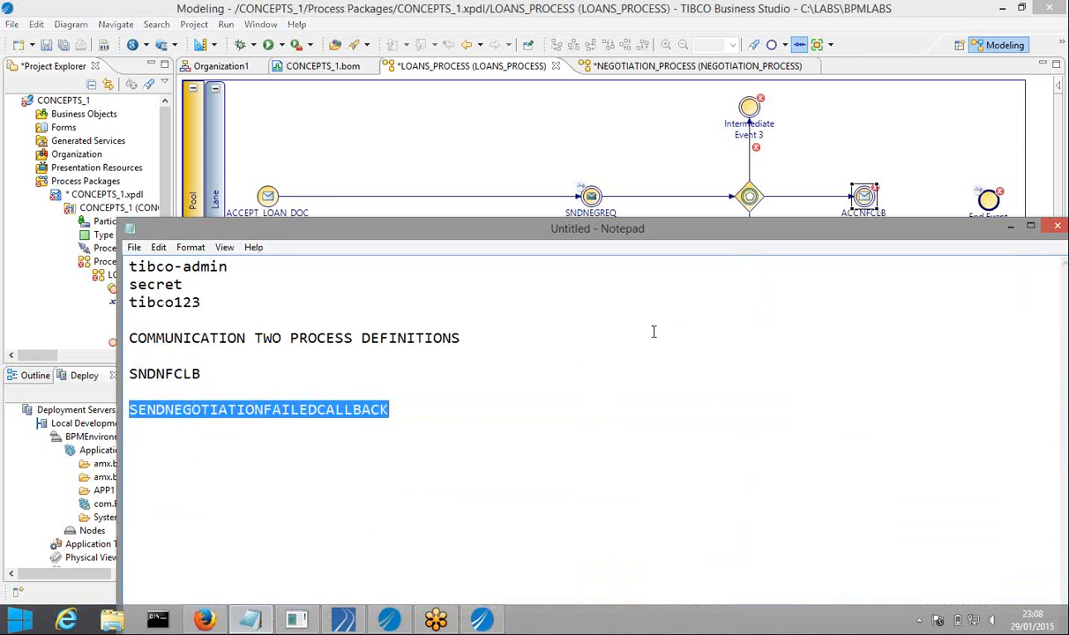
{"action": "left_click", "coordinate": [1011, 227]}
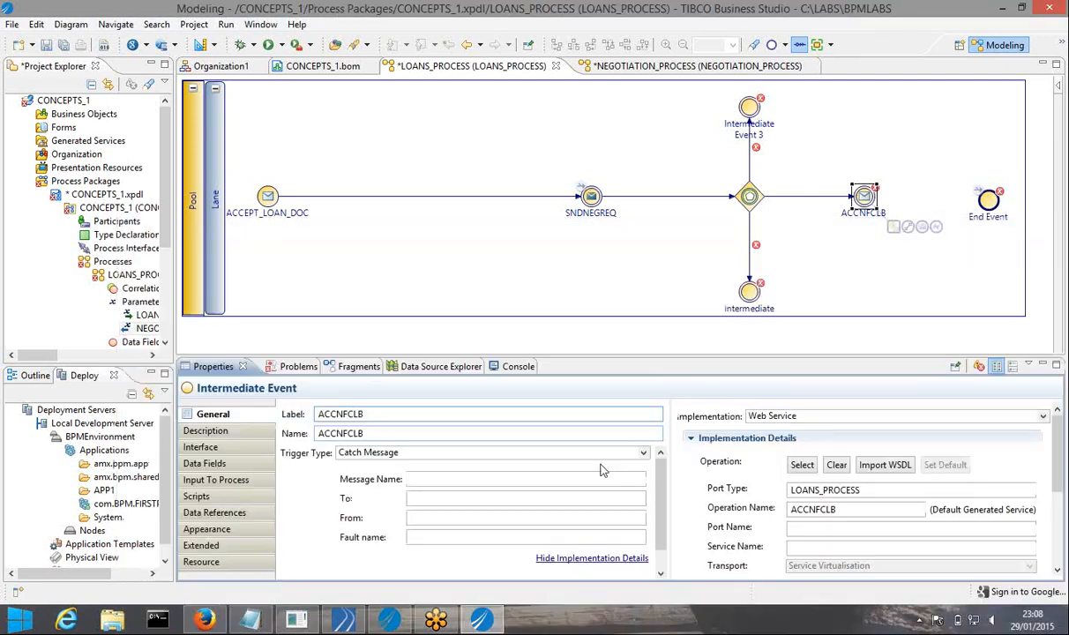
{"action": "double_click", "coordinate": [370, 435]}
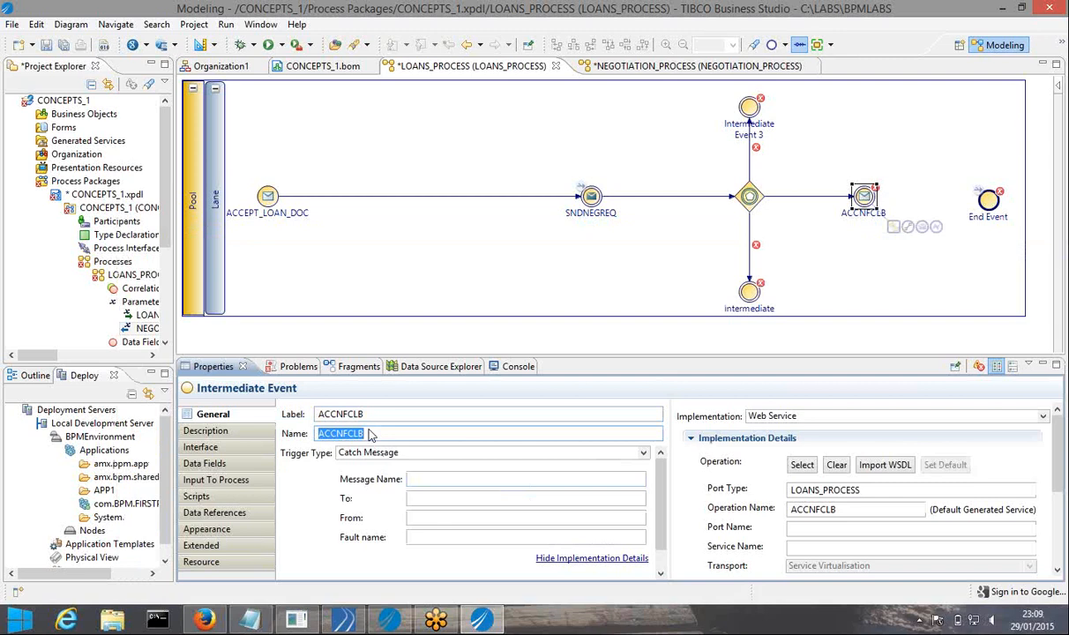
{"action": "key", "text": "ctrl+v"}
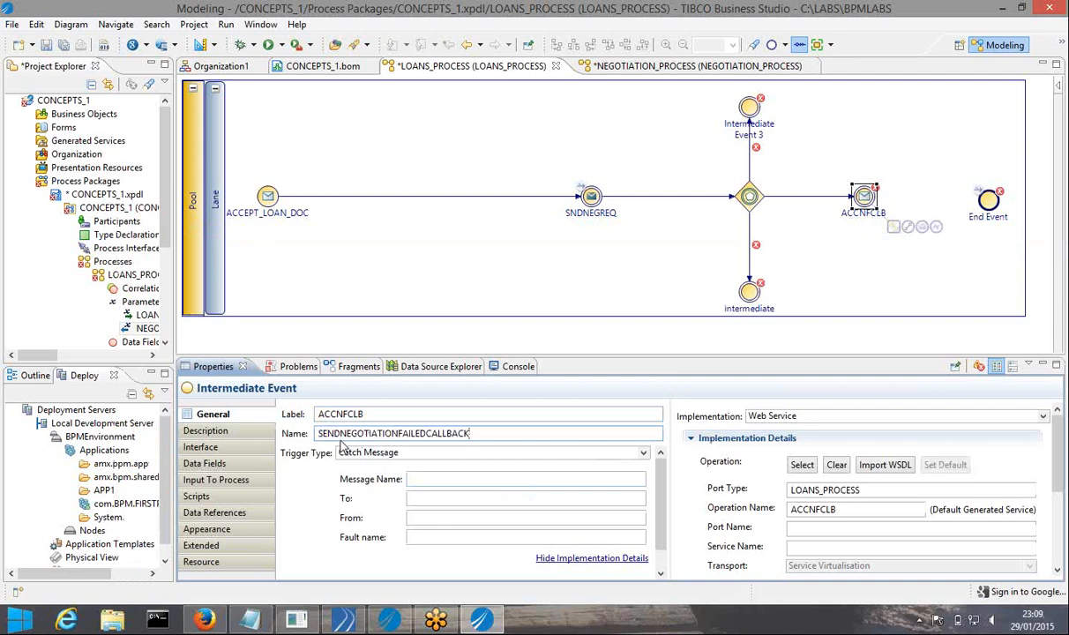
{"action": "left_click", "coordinate": [341, 435]}
{"action": "key", "text": "BackSpace"}
{"action": "key", "text": "BackSpace"}
{"action": "key", "text": "BackSpace"}
{"action": "key", "text": "BackSpace"}
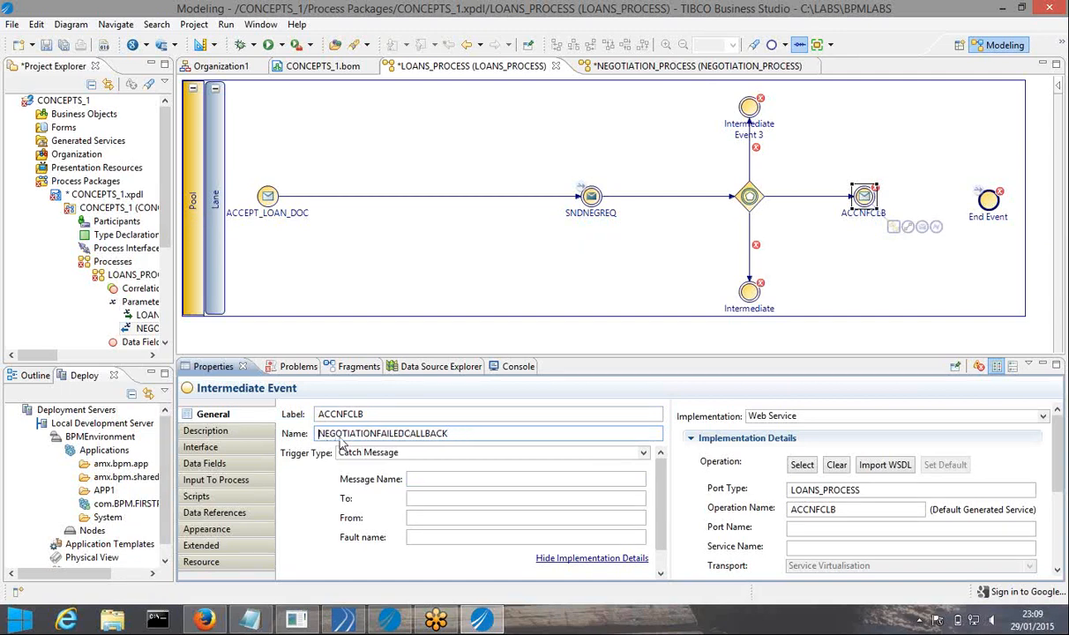
{"action": "type", "text": "ACCEPT"}
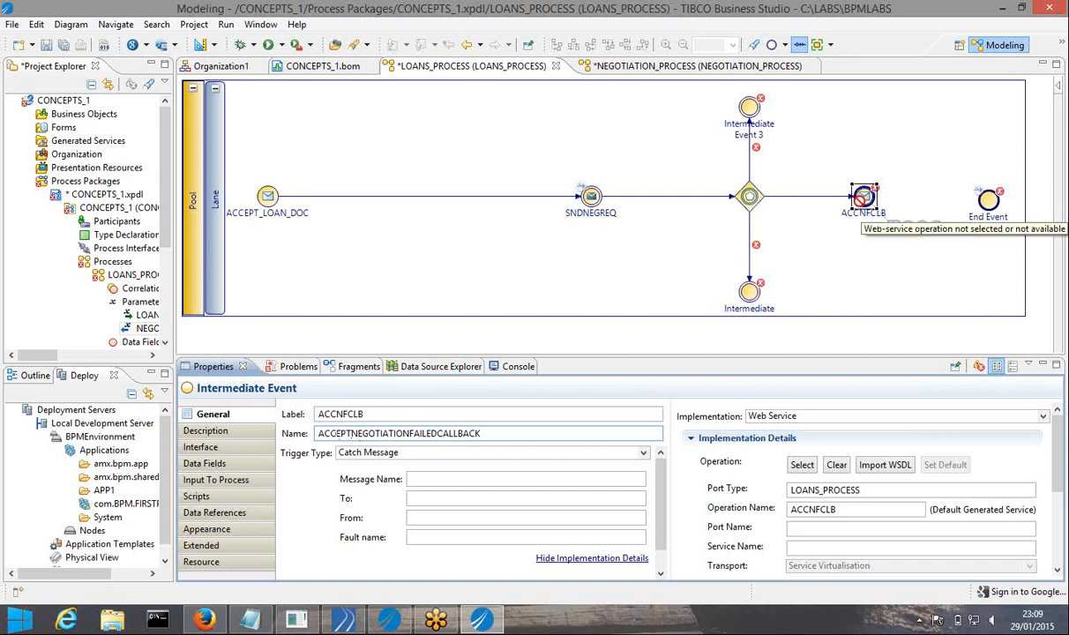
Commit the ACCNFCLB label and name edits and save all changes
{"action": "left_click", "coordinate": [864, 195]}
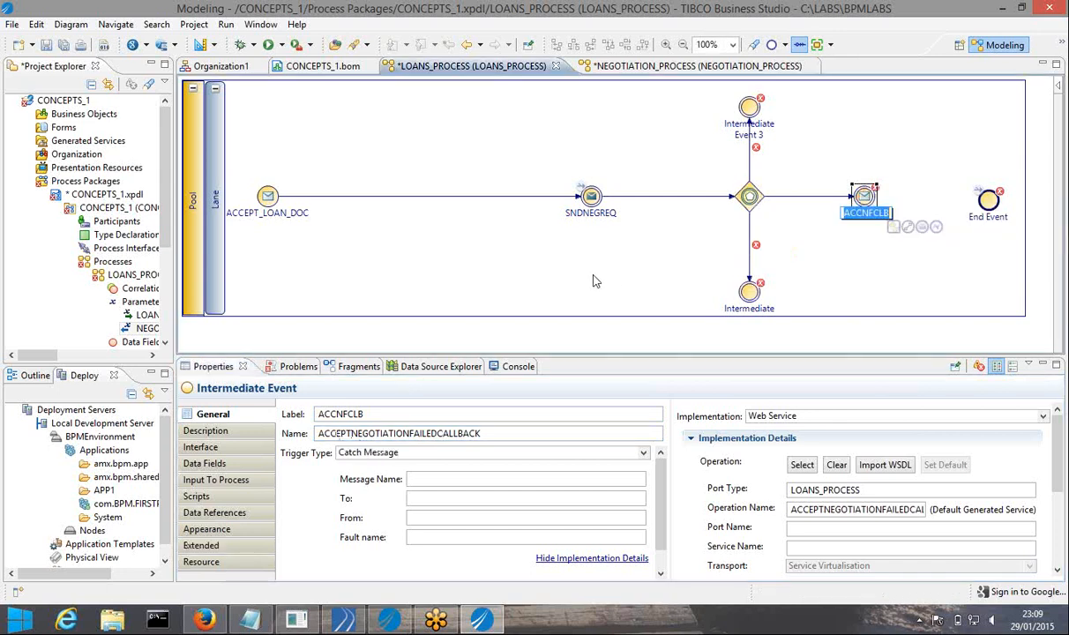
{"action": "left_click", "coordinate": [812, 232]}
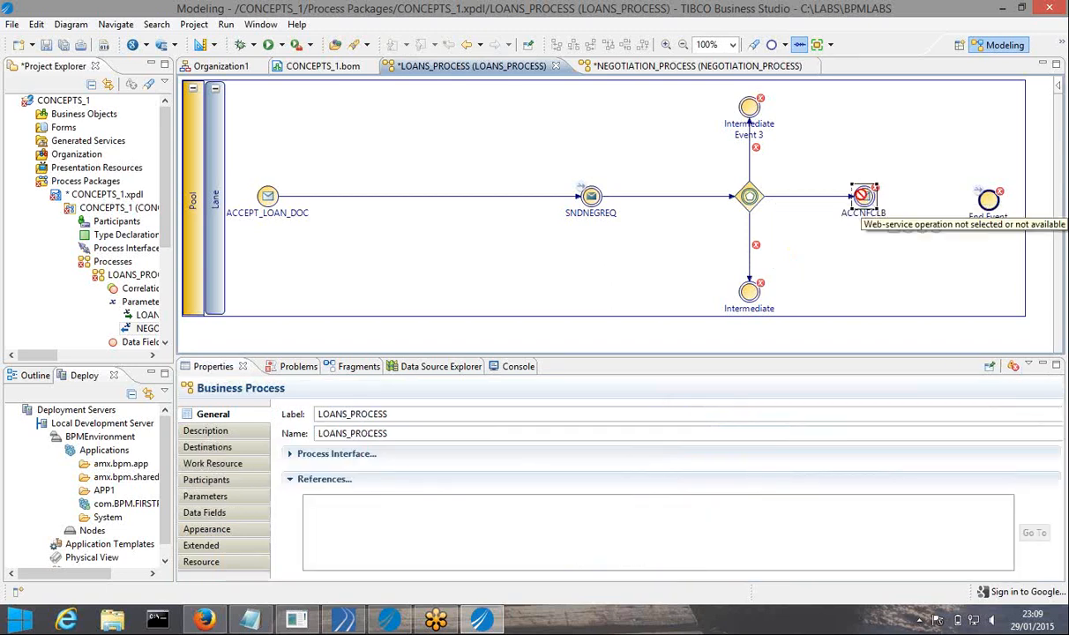
{"action": "left_click", "coordinate": [864, 195]}
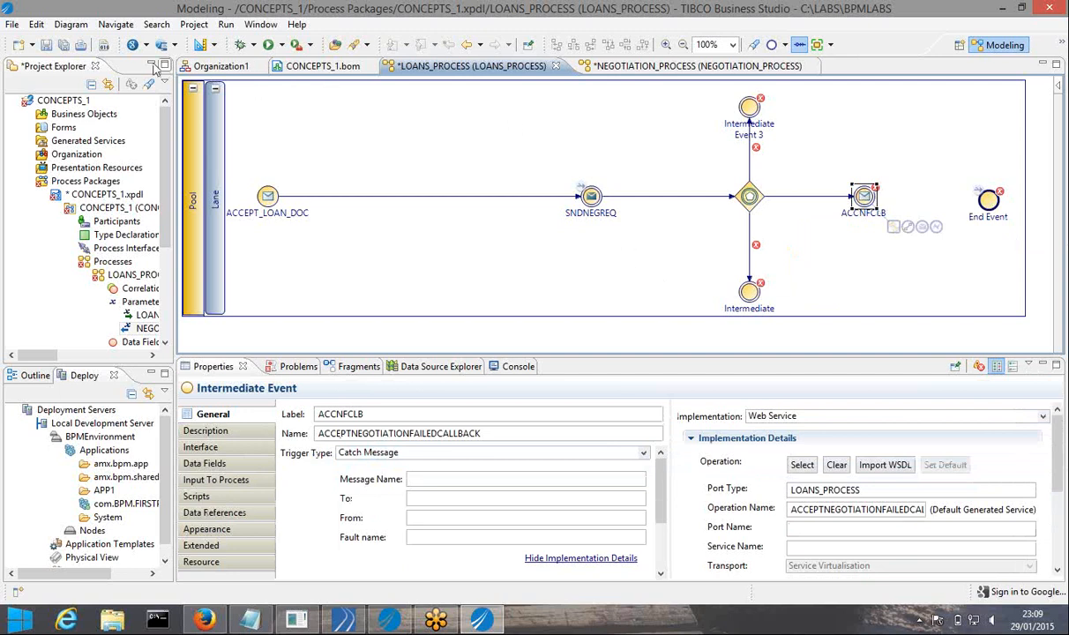
{"action": "left_click", "coordinate": [64, 44]}
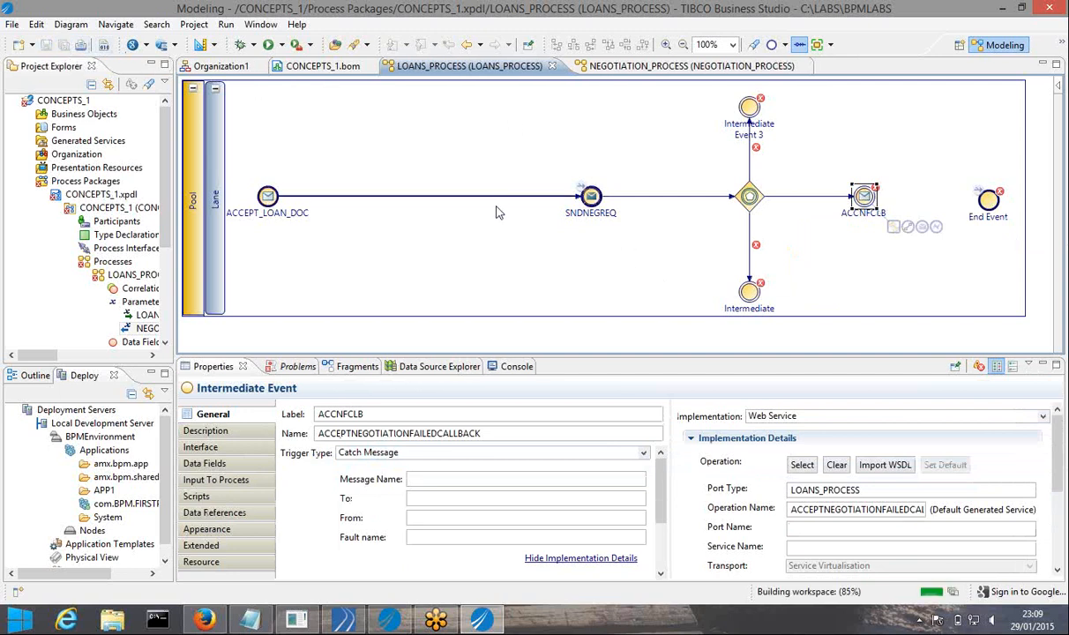
Make Intermediate Event 3 a Catch Timer event labelled W5MINS
{"action": "left_click", "coordinate": [750, 107]}
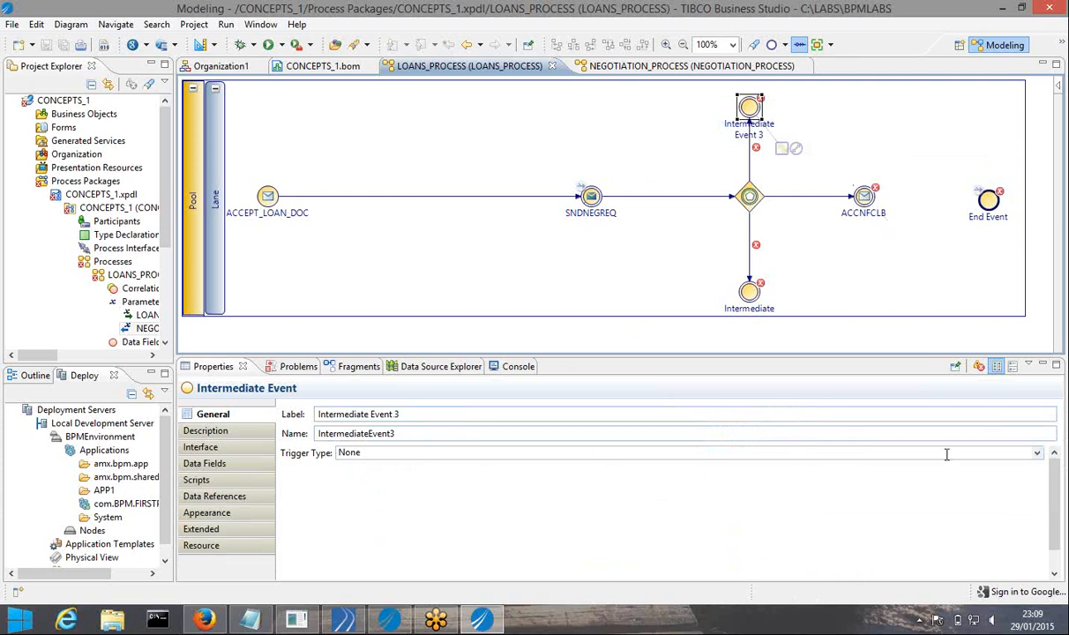
{"action": "left_click", "coordinate": [1037, 455]}
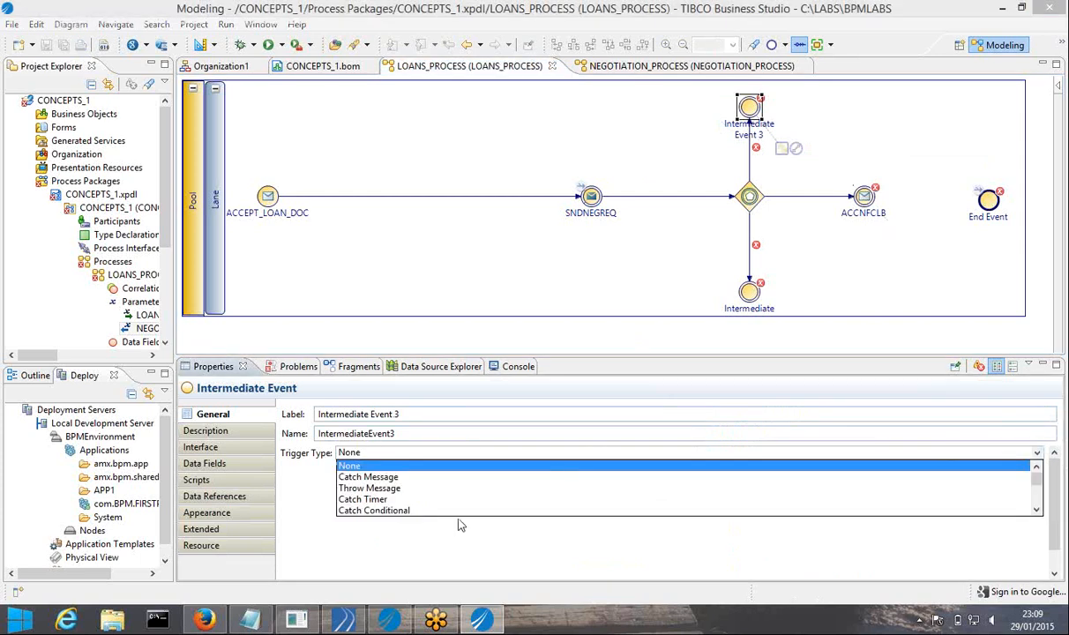
{"action": "left_click", "coordinate": [369, 500]}
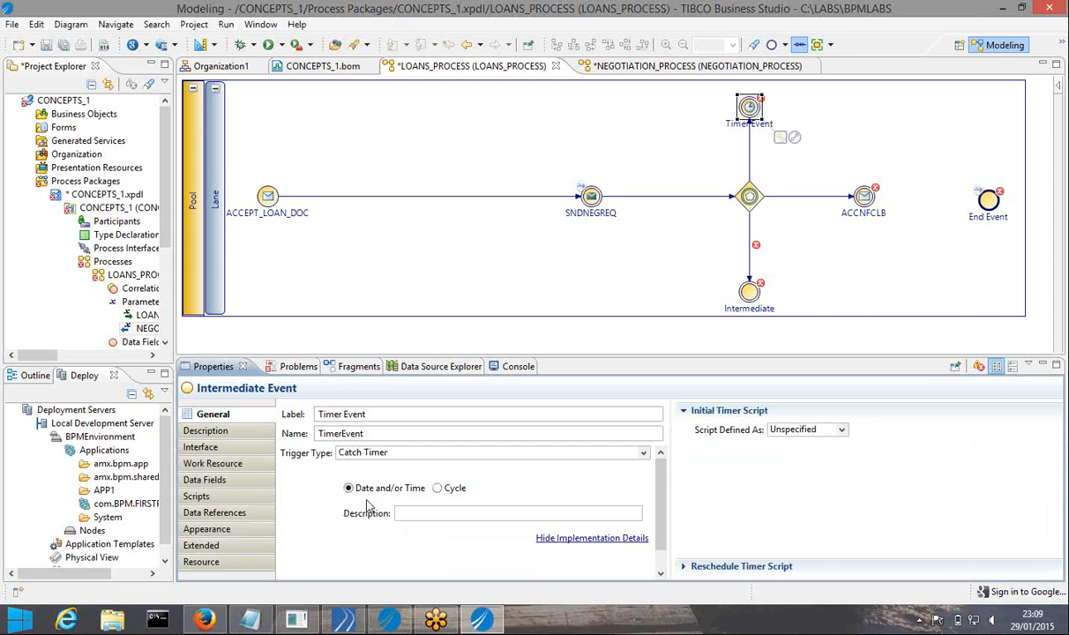
{"action": "left_click", "coordinate": [382, 415]}
{"action": "left_click_drag", "start_coordinate": [382, 415], "coordinate": [304, 416]}
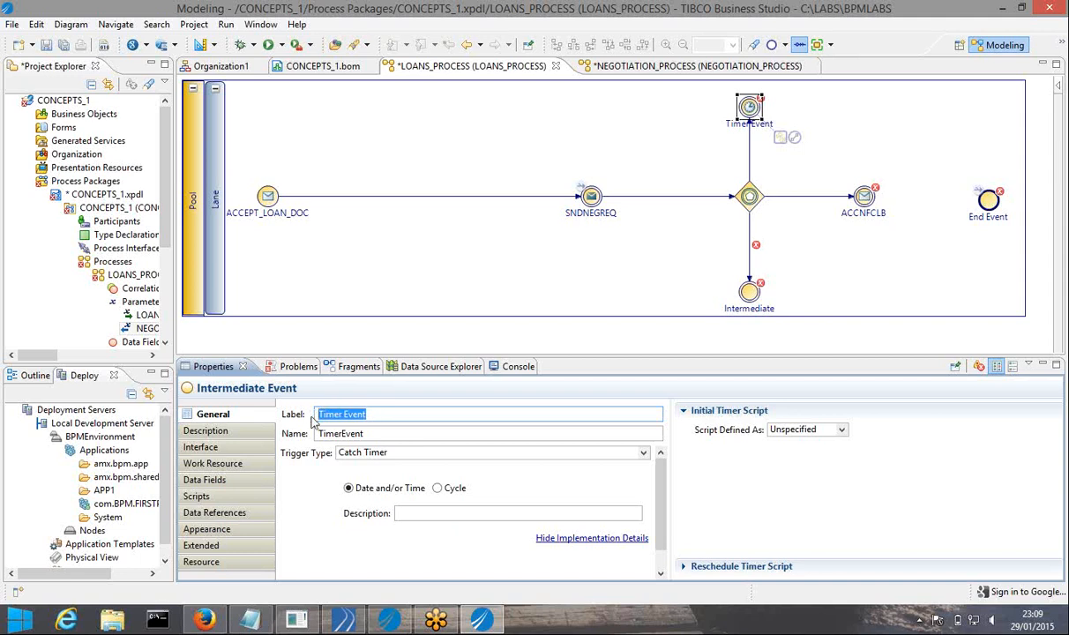
{"action": "type", "text": "W"}
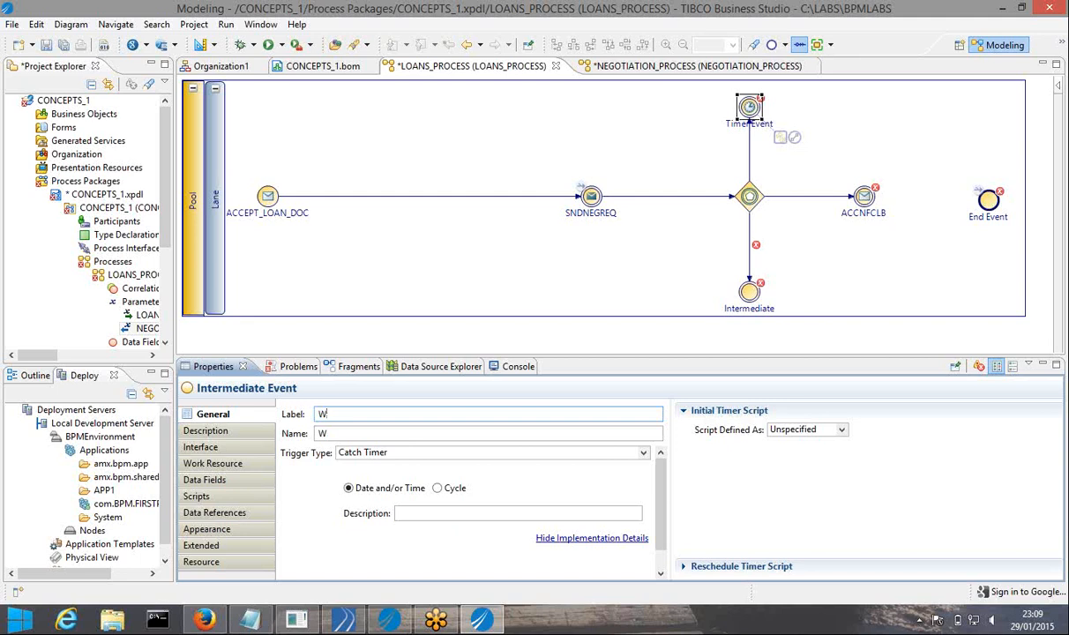
{"action": "type", "text": "5MINS"}
Name the timer event WAITFOR5MINS
{"action": "double_click", "coordinate": [357, 434]}
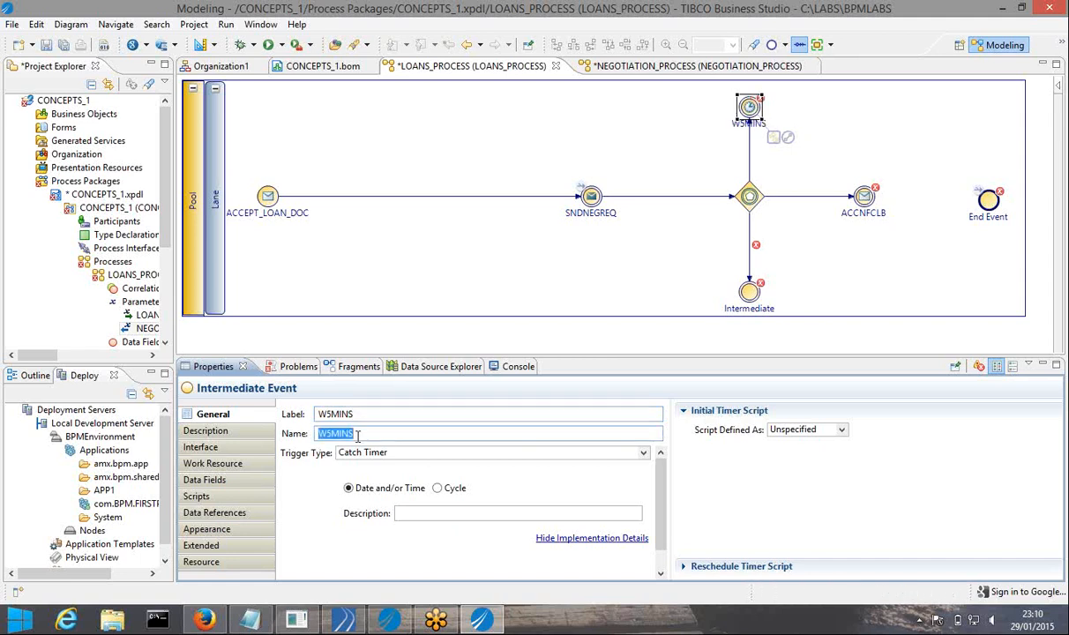
{"action": "type", "text": "5M"}
{"action": "key", "text": "BackSpace"}
{"action": "key", "text": "BackSpace"}
{"action": "type", "text": "WAITFOR5MINS"}
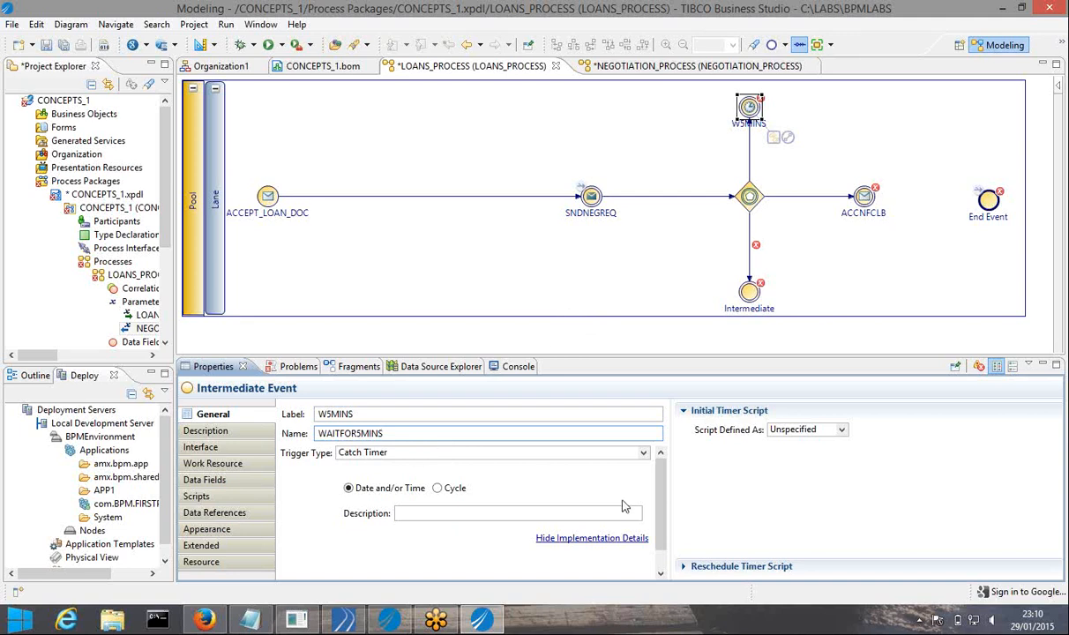
Set the Initial Timer Script to a Constant Period of 5 minutes and save
{"action": "left_click", "coordinate": [842, 433]}
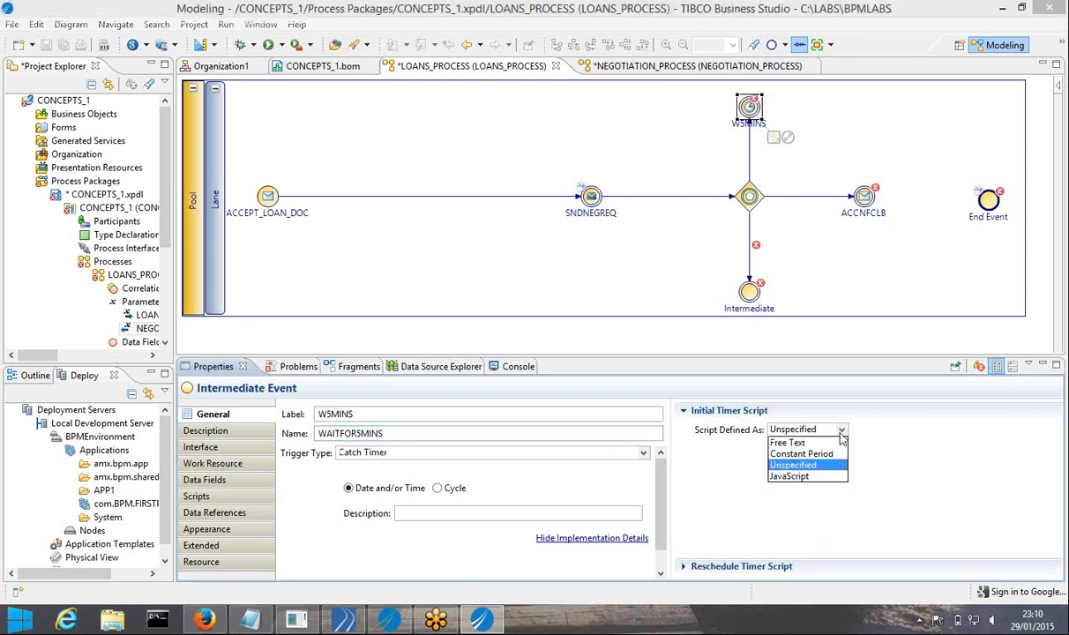
{"action": "left_click", "coordinate": [782, 454]}
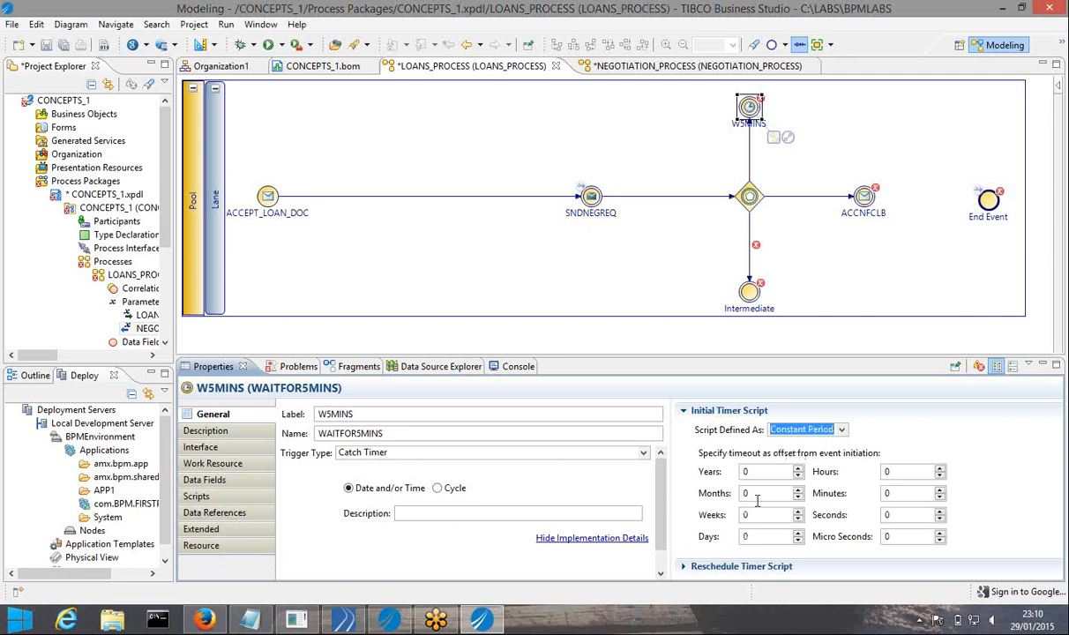
{"action": "double_click", "coordinate": [900, 493]}
{"action": "type", "text": "5"}
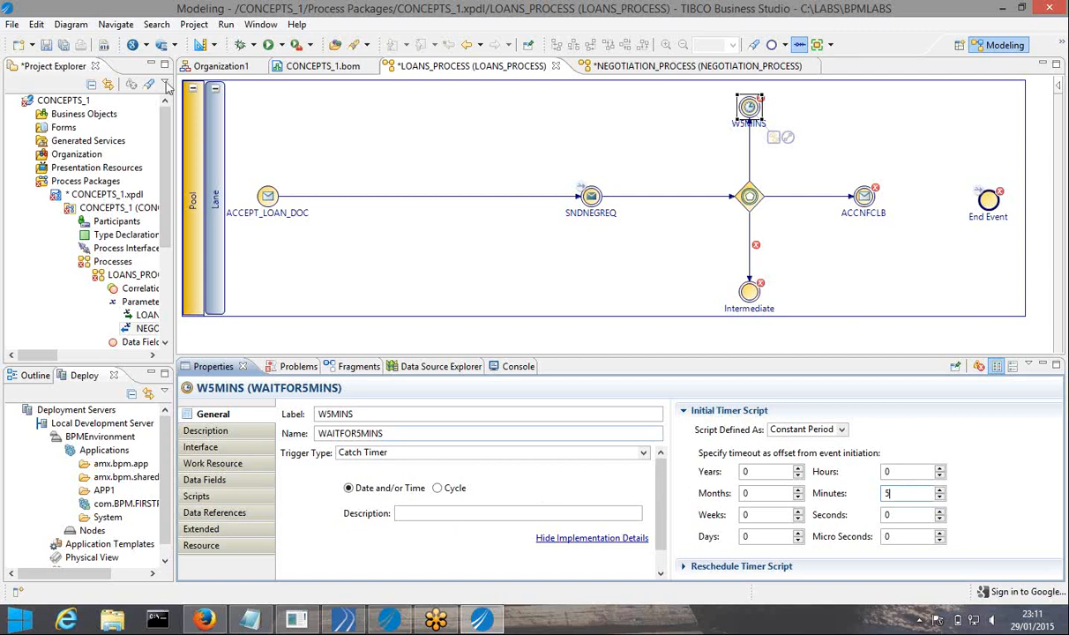
{"action": "left_click", "coordinate": [64, 45]}
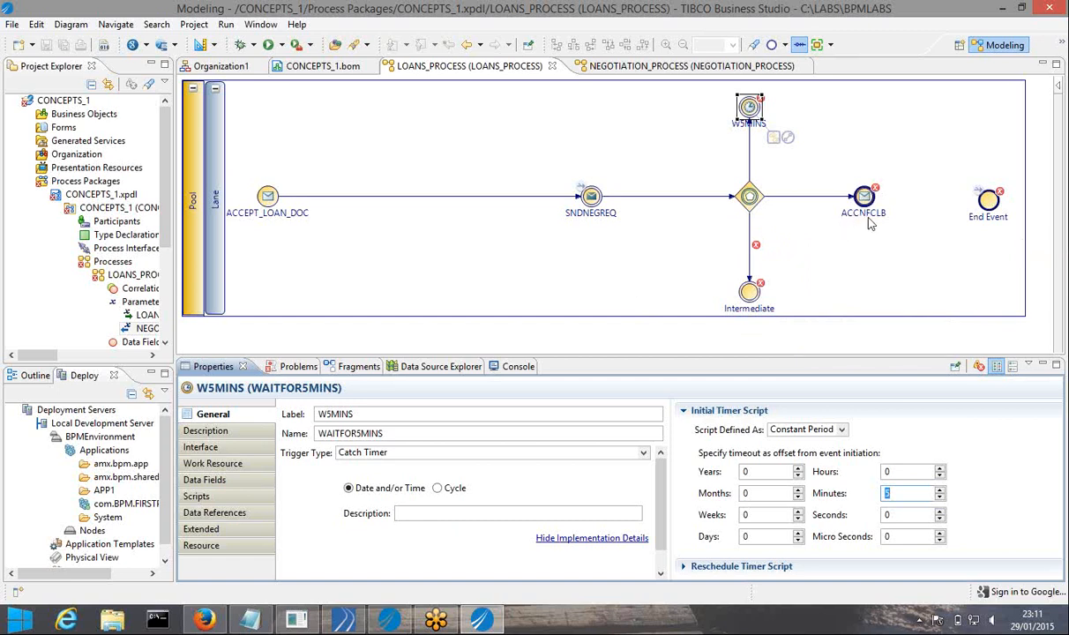
Label the lower intermediate event ACCNSCLB, adapted from the ACCNFCLB label
{"action": "left_click", "coordinate": [750, 298]}
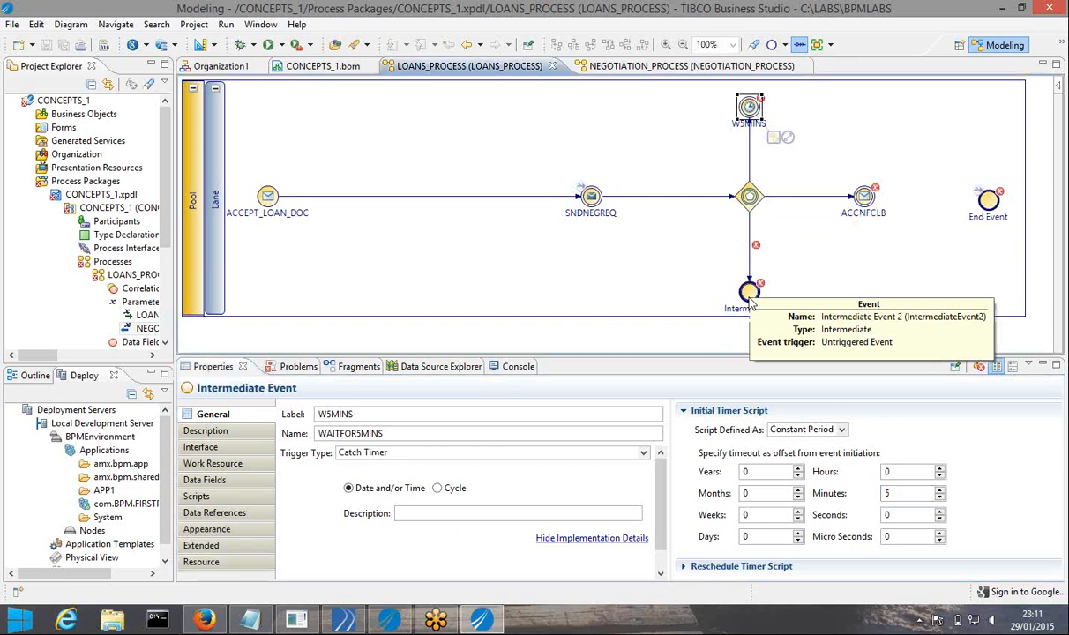
{"action": "left_click", "coordinate": [863, 195]}
{"action": "double_click", "coordinate": [374, 414]}
{"action": "key", "text": "ctrl+c"}
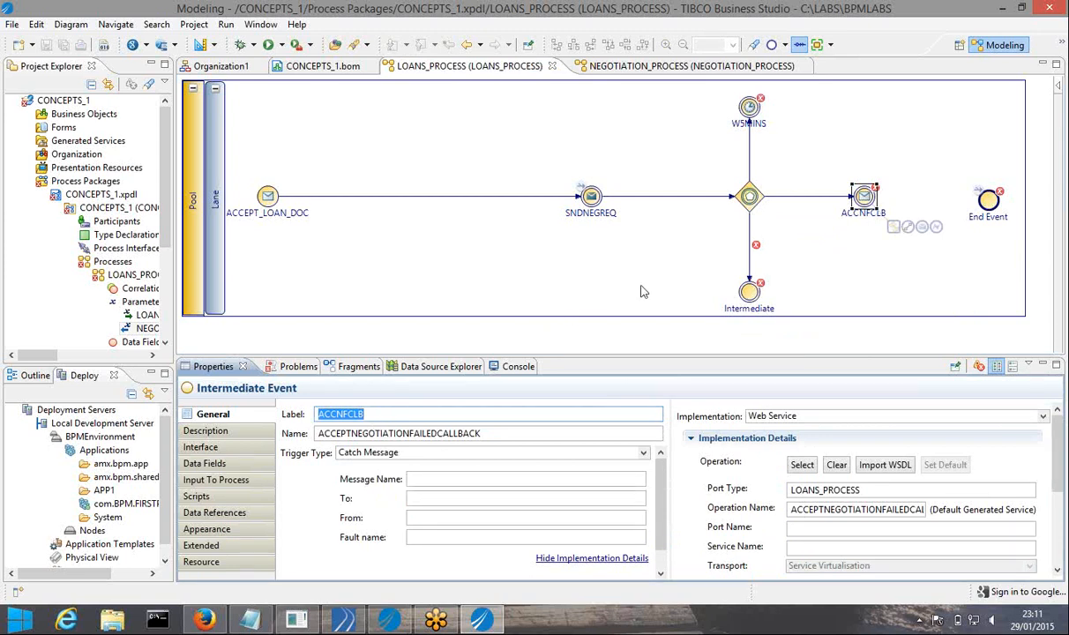
{"action": "left_click", "coordinate": [756, 297]}
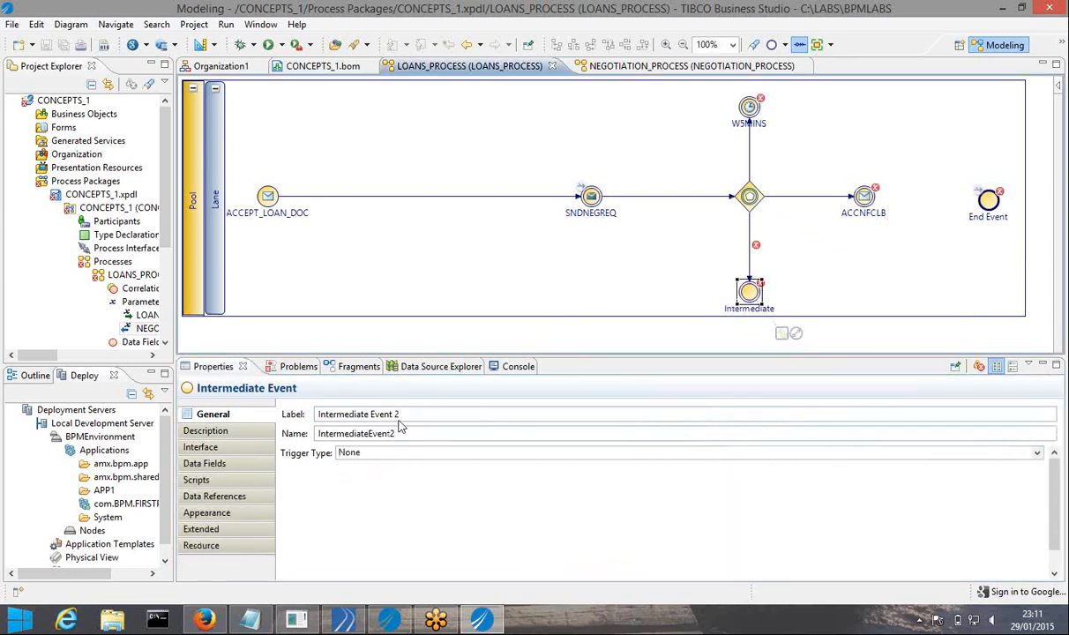
{"action": "left_click_drag", "start_coordinate": [399, 415], "coordinate": [295, 433]}
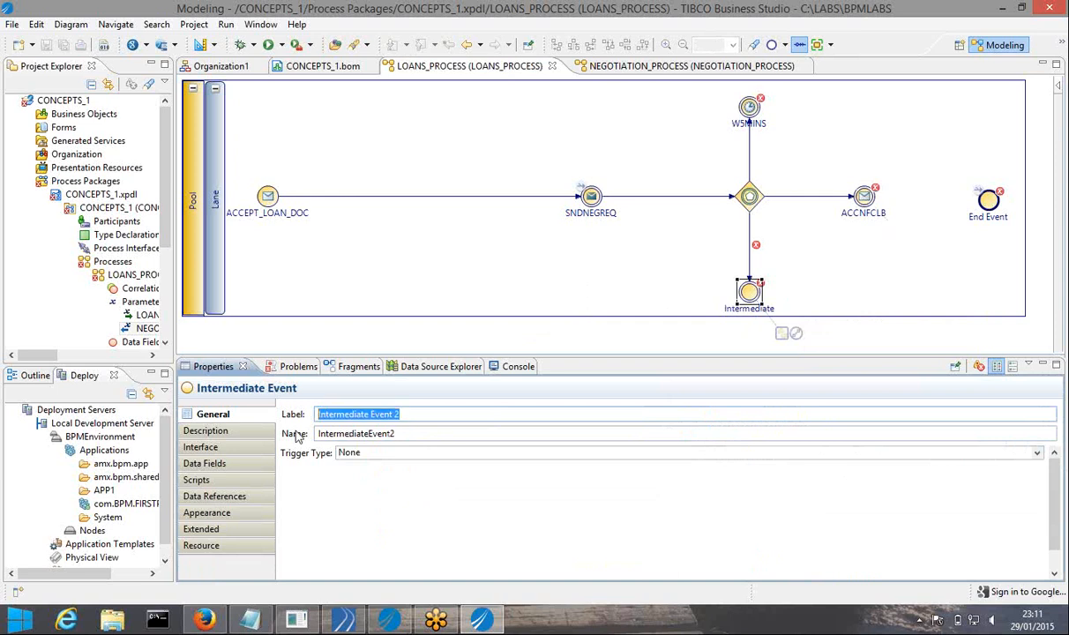
{"action": "key", "text": "ctrl+v"}
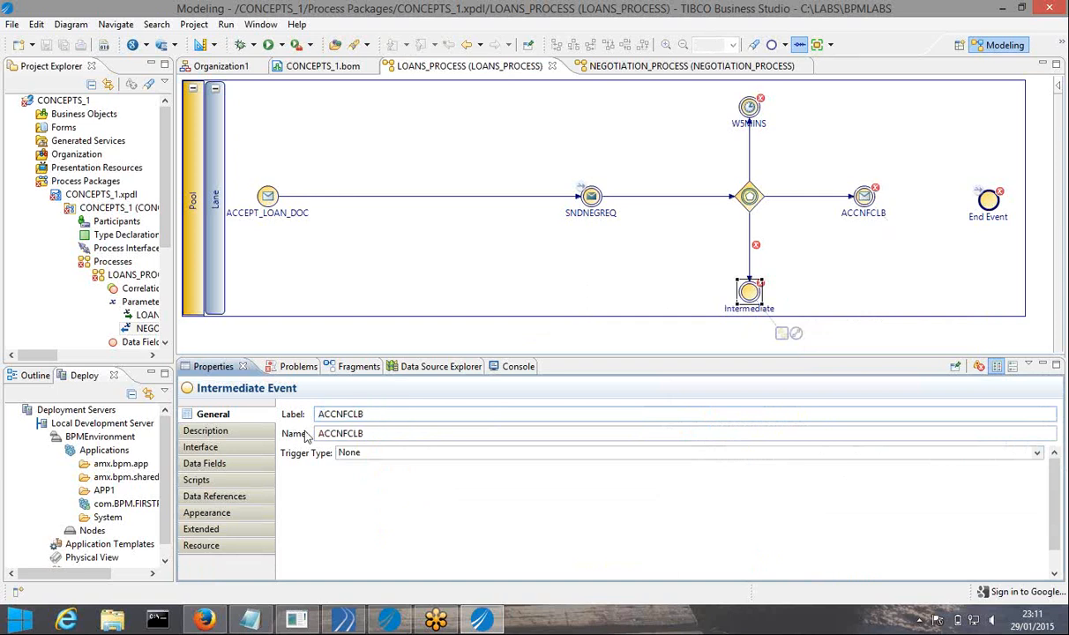
{"action": "left_click", "coordinate": [346, 414]}
{"action": "key", "text": "BackSpace"}
{"action": "type", "text": "S"}
Copy ACCNFCLB's name onto the ACCNSCLB event and set its Trigger Type to Catch Message
{"action": "left_click", "coordinate": [863, 195]}
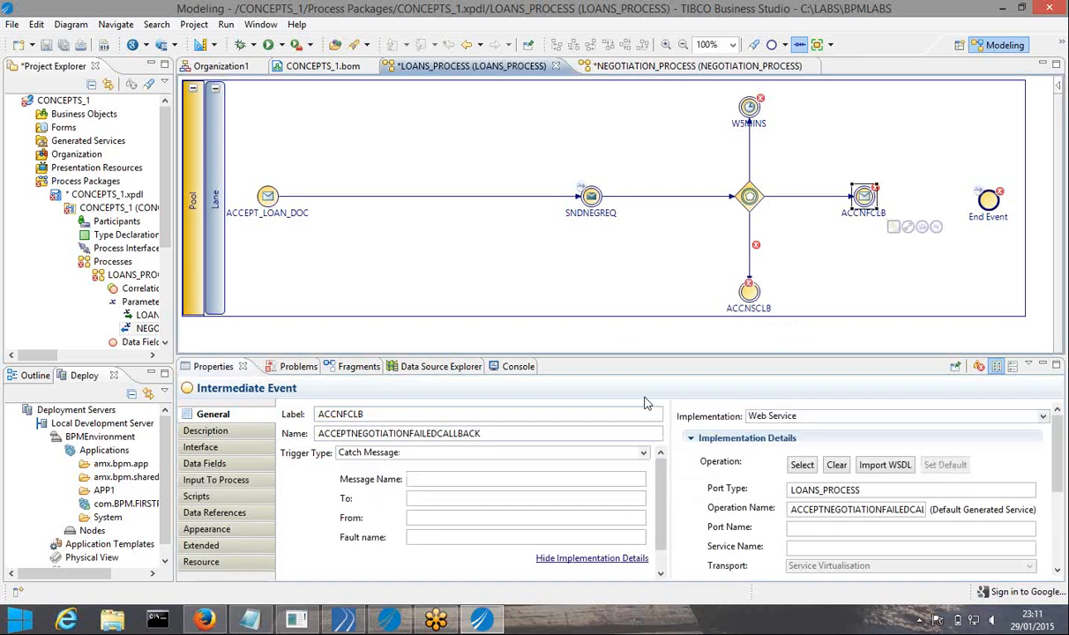
{"action": "double_click", "coordinate": [512, 438]}
{"action": "key", "text": "ctrl+c"}
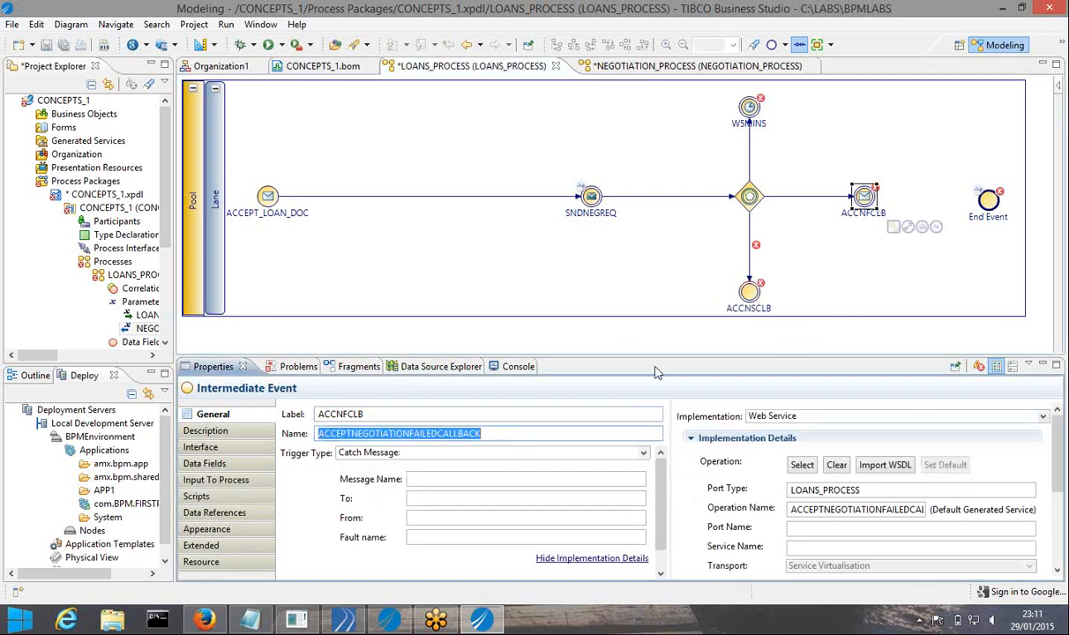
{"action": "left_click", "coordinate": [741, 292]}
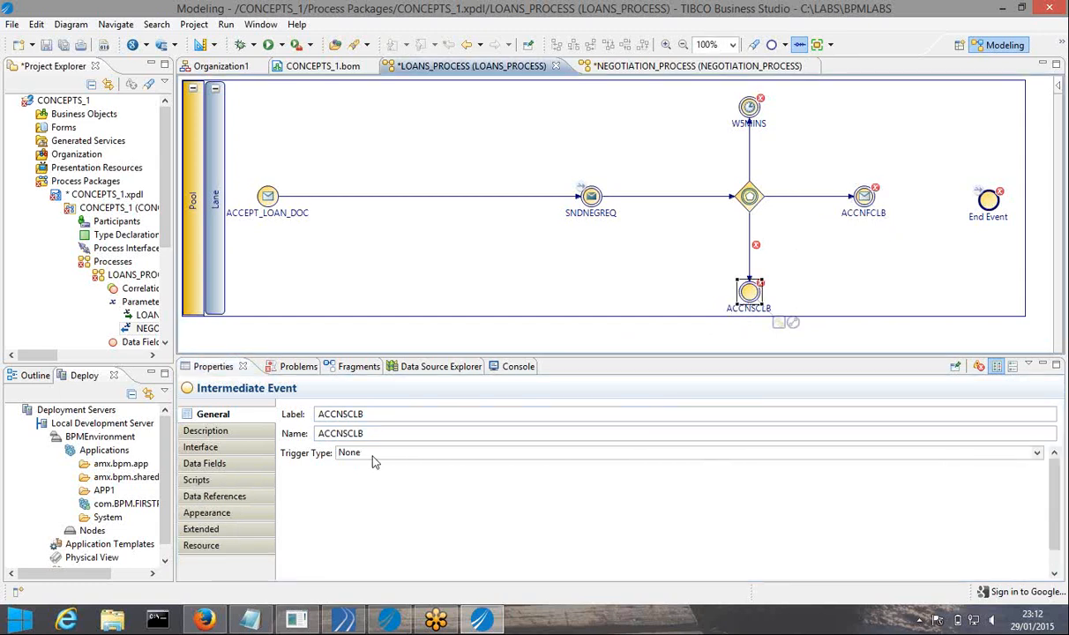
{"action": "double_click", "coordinate": [367, 438]}
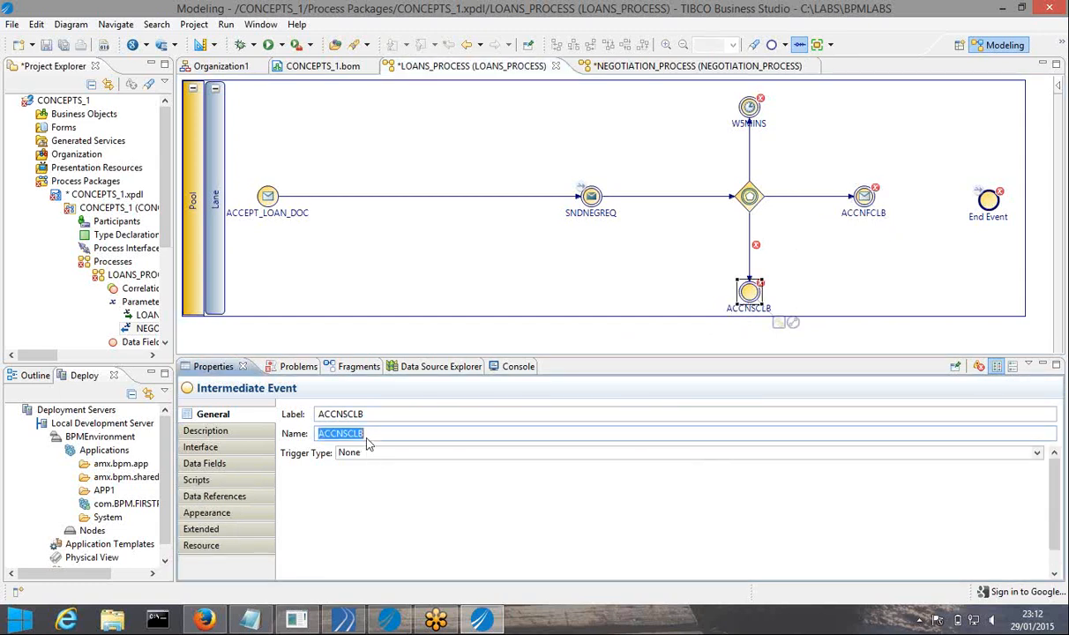
{"action": "key", "text": "ctrl+v"}
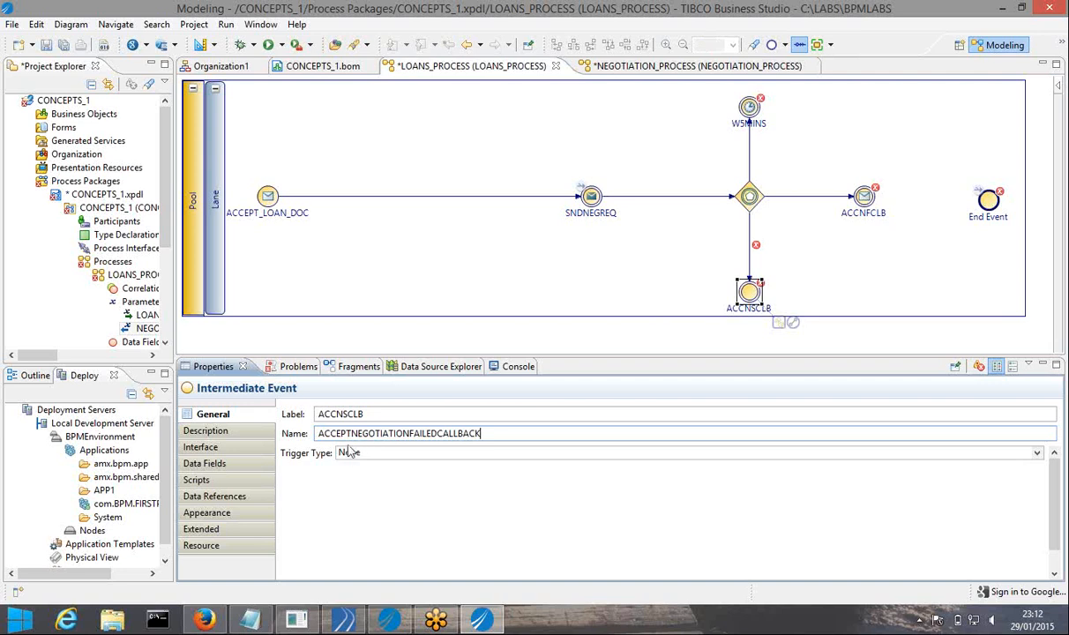
{"action": "left_click", "coordinate": [403, 454]}
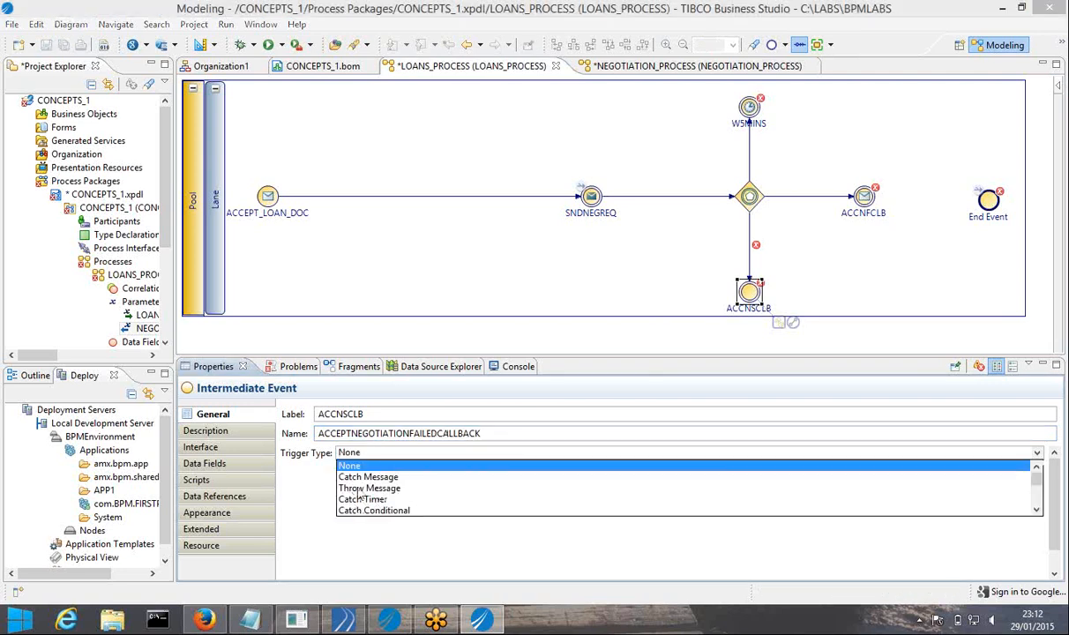
{"action": "left_click", "coordinate": [359, 480]}
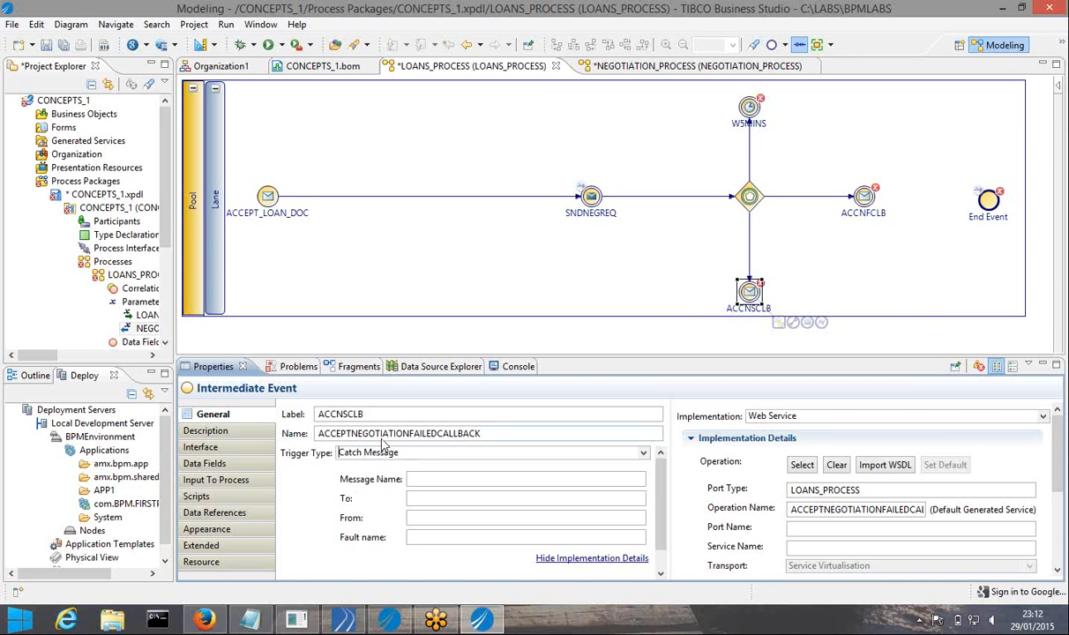
Change FAILED to SUCCESS to name it ACCEPTNEGOTIATIONSUCCESSCALLBACK, then save
{"action": "left_click", "coordinate": [434, 436]}
{"action": "key", "text": "BackSpace"}
{"action": "key", "text": "BackSpace"}
{"action": "key", "text": "BackSpace"}
{"action": "key", "text": "BackSpace"}
{"action": "key", "text": "BackSpace"}
{"action": "key", "text": "BackSpace"}
{"action": "type", "text": "SUCCESS"}
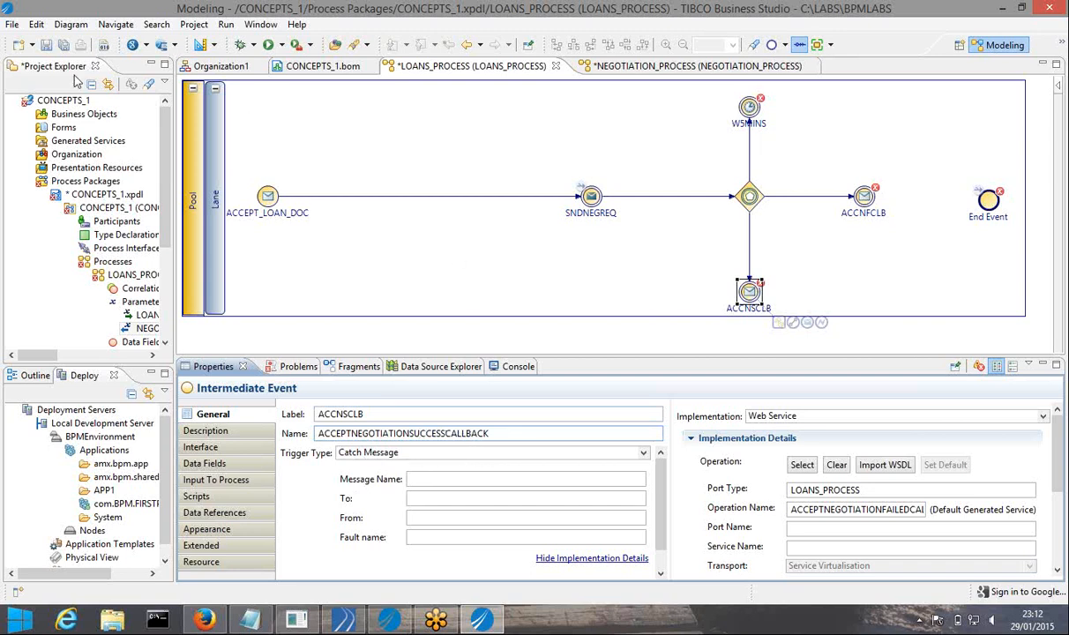
{"action": "left_click", "coordinate": [63, 44]}
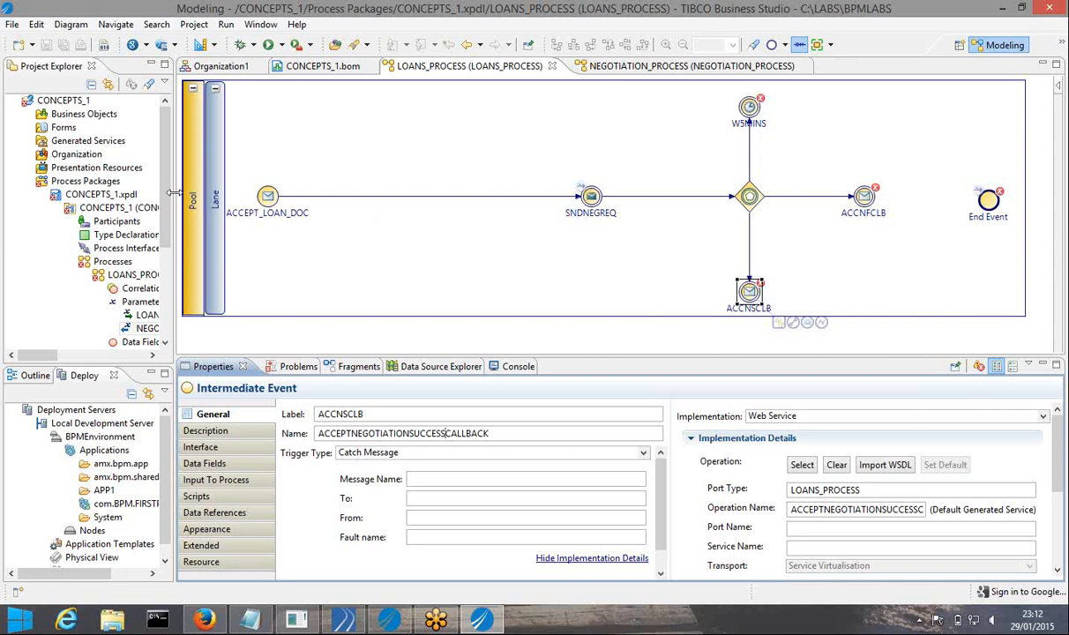
Widen Project Explorer and start a new parameter under LOANS_PROCESS's Parameters node
{"action": "left_click_drag", "start_coordinate": [174, 193], "coordinate": [200, 193]}
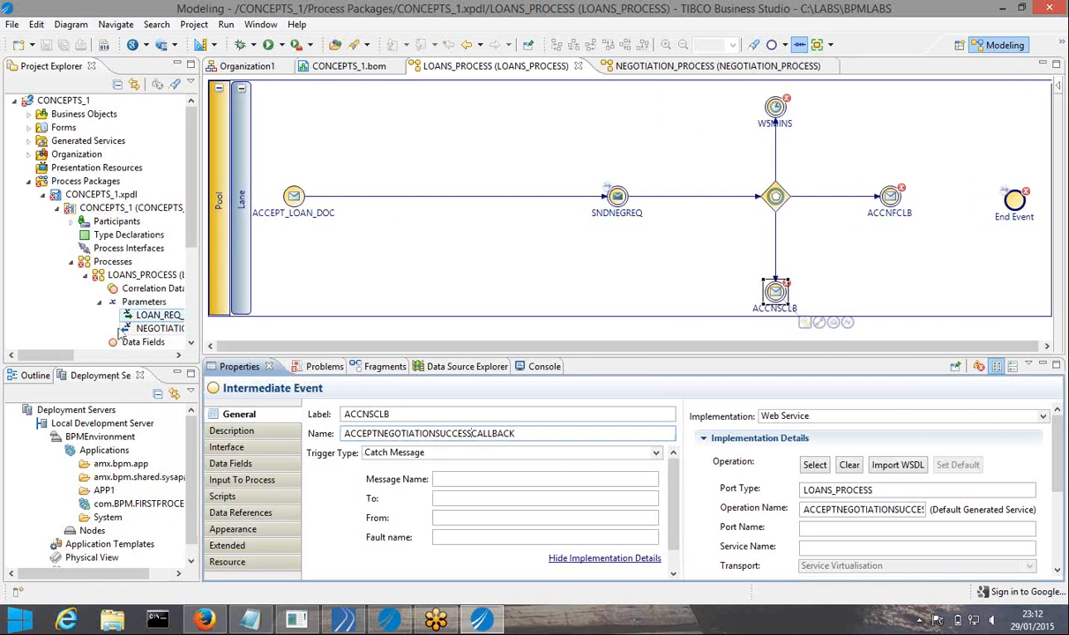
{"action": "left_click", "coordinate": [143, 302]}
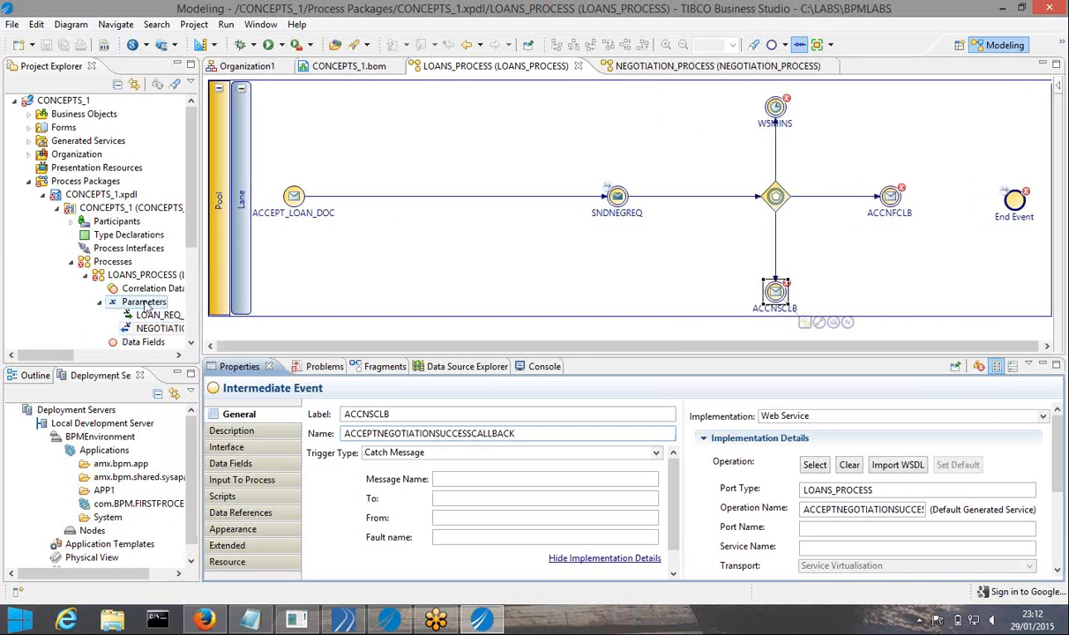
{"action": "right_click", "coordinate": [144, 302]}
{"action": "mouse_move", "coordinate": [154, 307]}
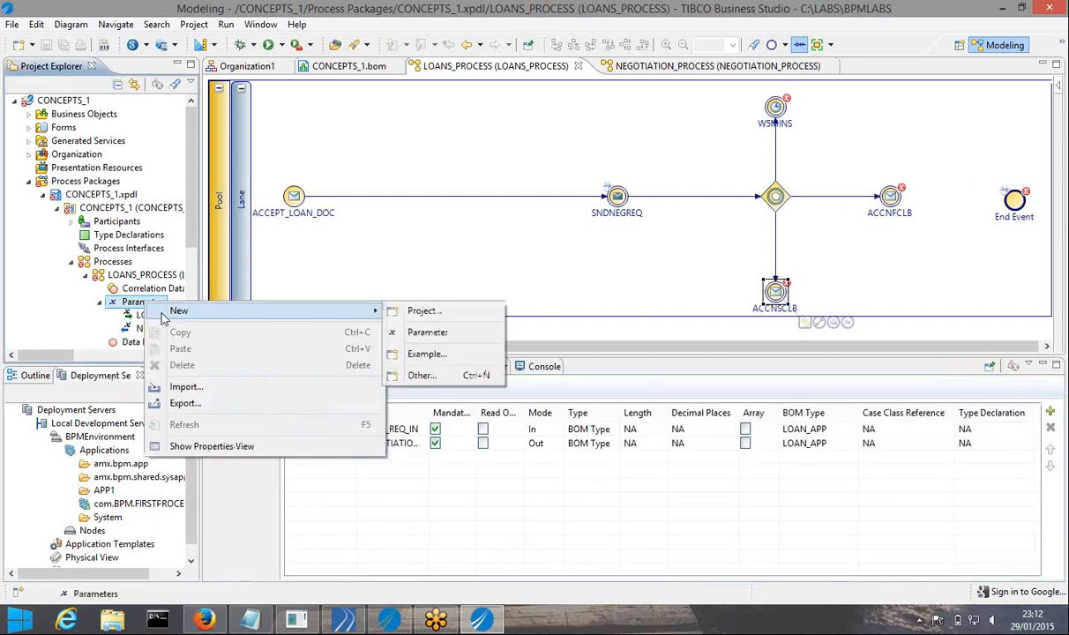
{"action": "left_click", "coordinate": [410, 332]}
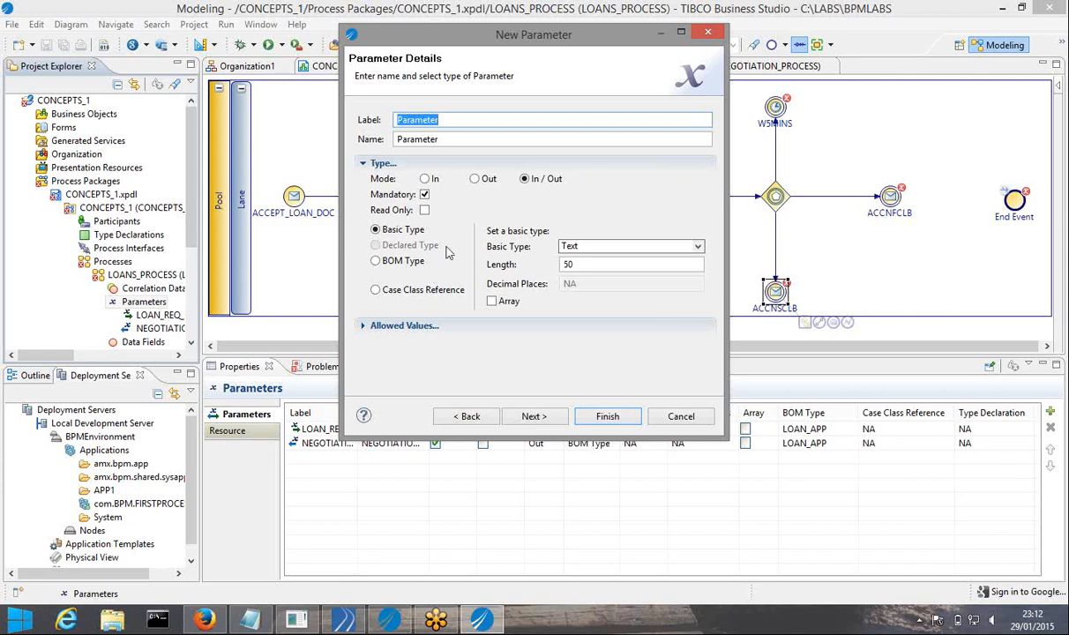
Make the parameter mode In with BOM type CALLBACK_DOC
{"action": "left_click", "coordinate": [424, 180]}
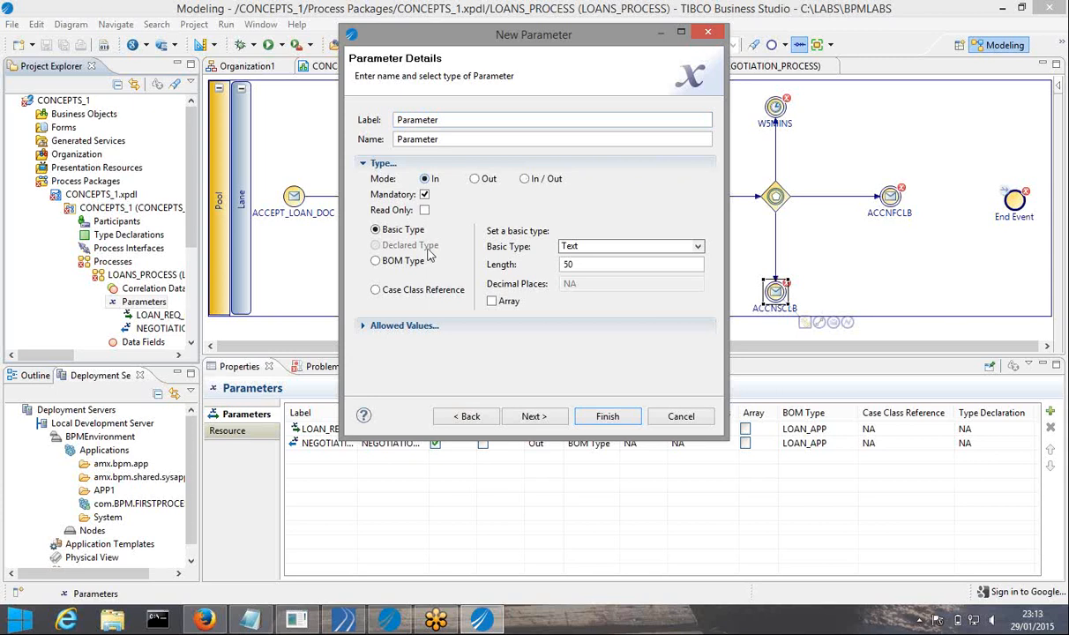
{"action": "left_click", "coordinate": [376, 263]}
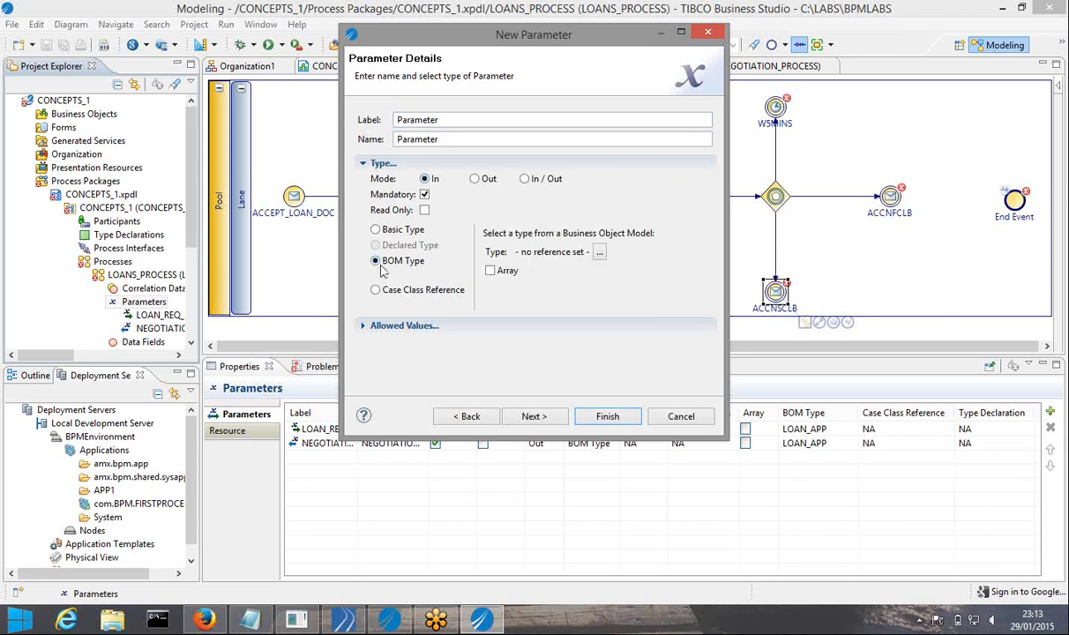
{"action": "left_click", "coordinate": [599, 254]}
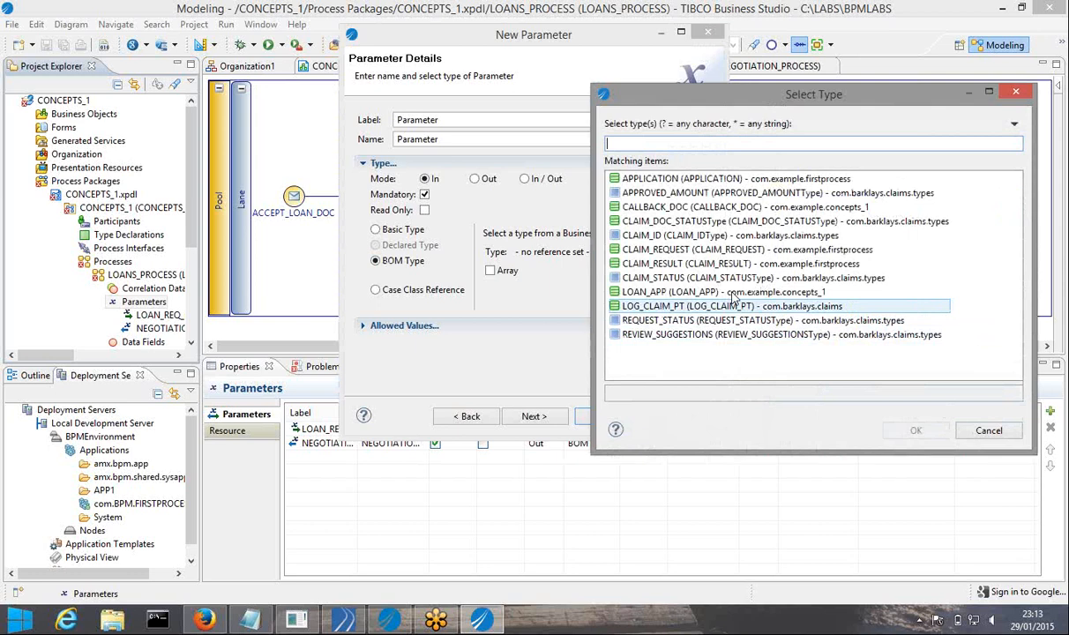
{"action": "left_click", "coordinate": [680, 208]}
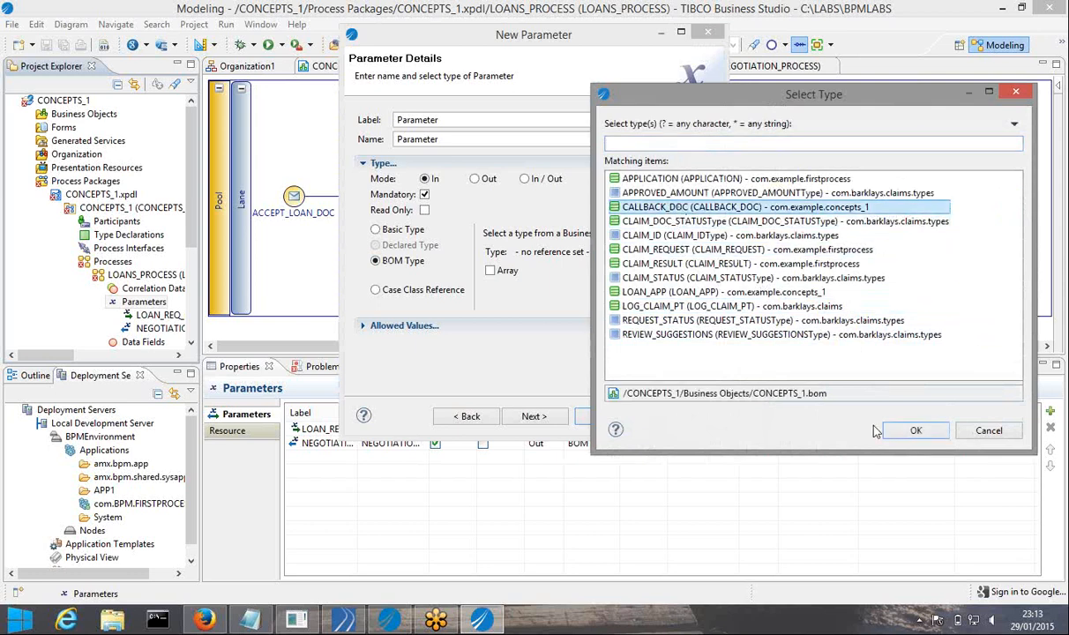
{"action": "left_click", "coordinate": [912, 430]}
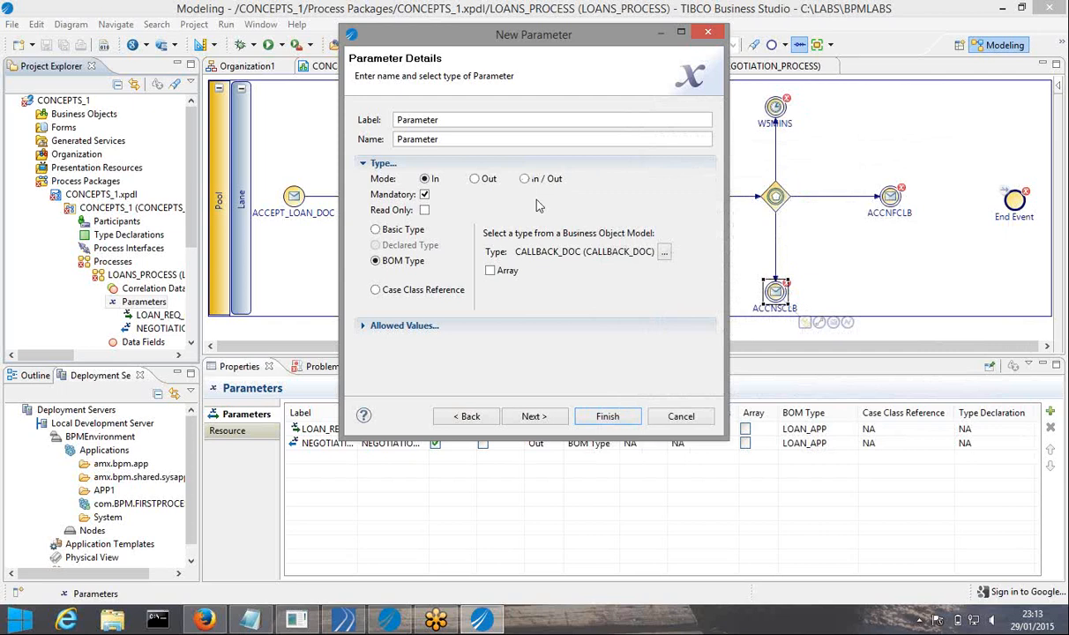
Label the parameter ACCEPT_NEG_SUCCESS_MSG
{"action": "double_click", "coordinate": [447, 122]}
{"action": "type", "text": "ACCEPT_"}
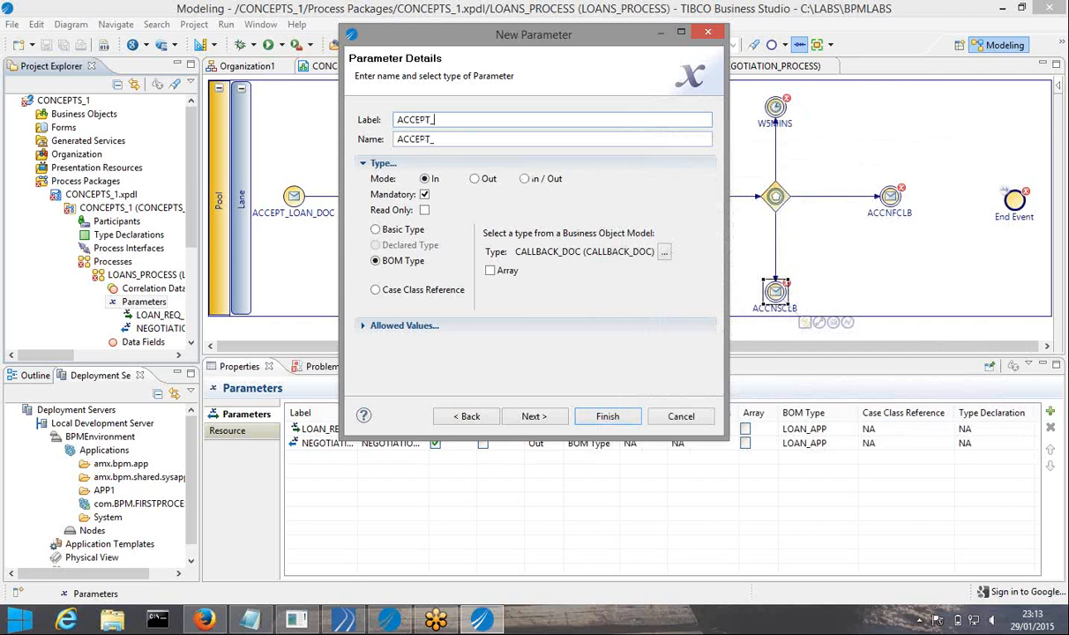
{"action": "type", "text": "NEGOTIATION_MSG"}
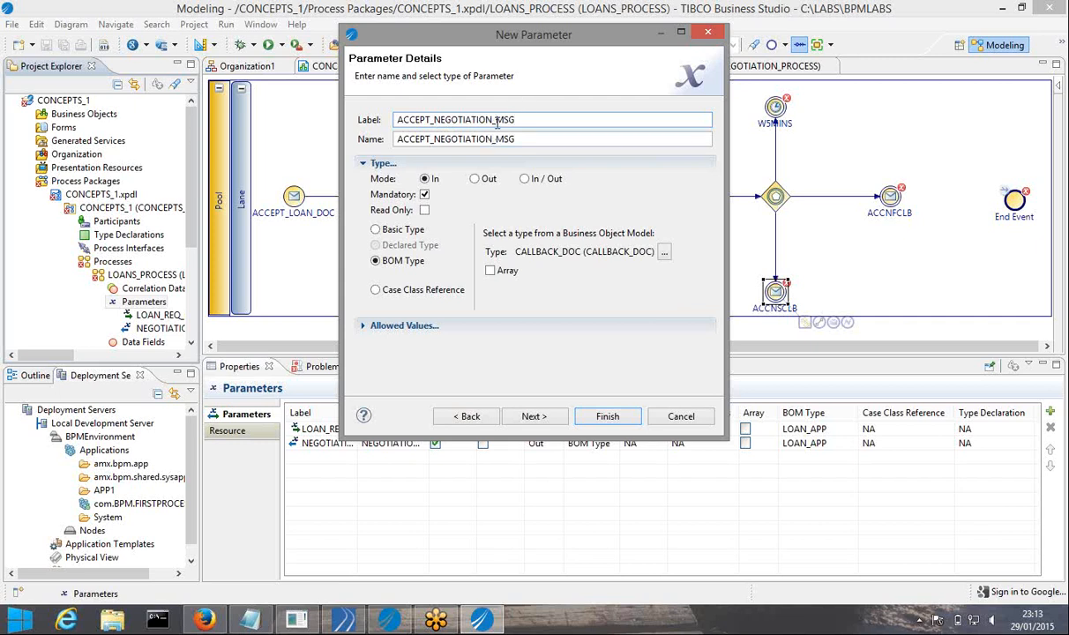
{"action": "type", "text": "SUCCESS_"}
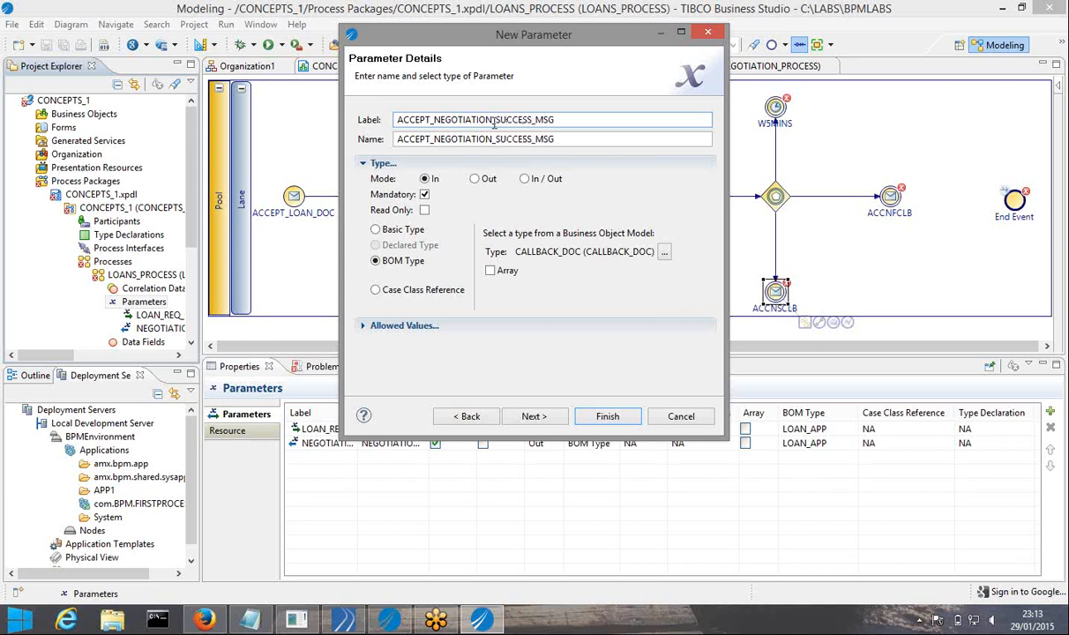
{"action": "left_click", "coordinate": [492, 119]}
{"action": "key", "text": "BackSpace"}
{"action": "key", "text": "BackSpace"}
{"action": "key", "text": "BackSpace"}
{"action": "key", "text": "BackSpace"}
{"action": "key", "text": "BackSpace"}
{"action": "key", "text": "BackSpace"}
{"action": "key", "text": "BackSpace"}
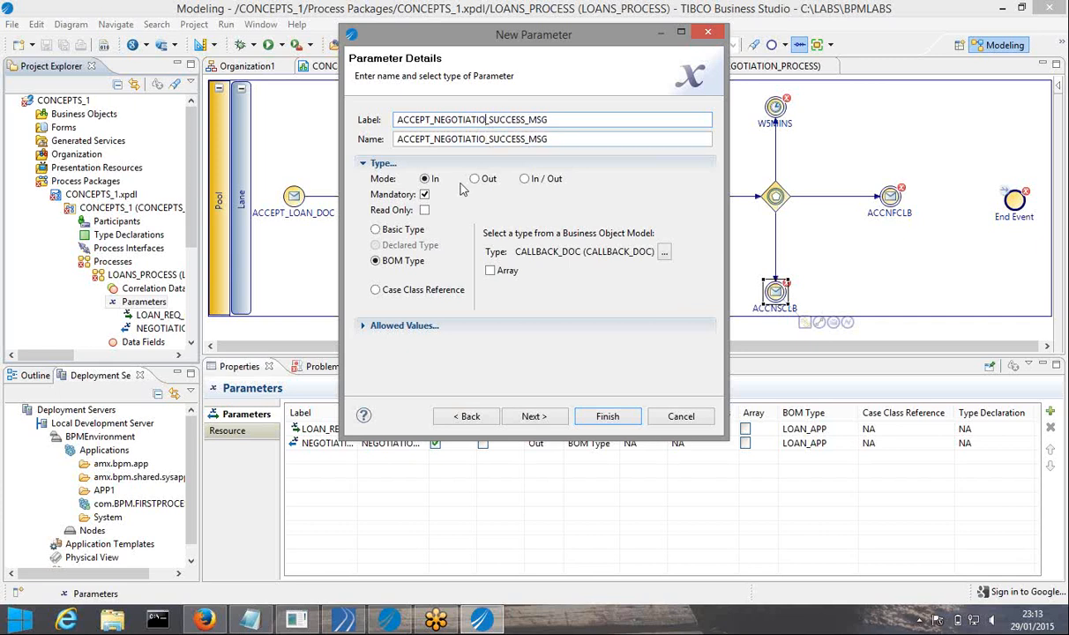
{"action": "key", "text": "BackSpace"}
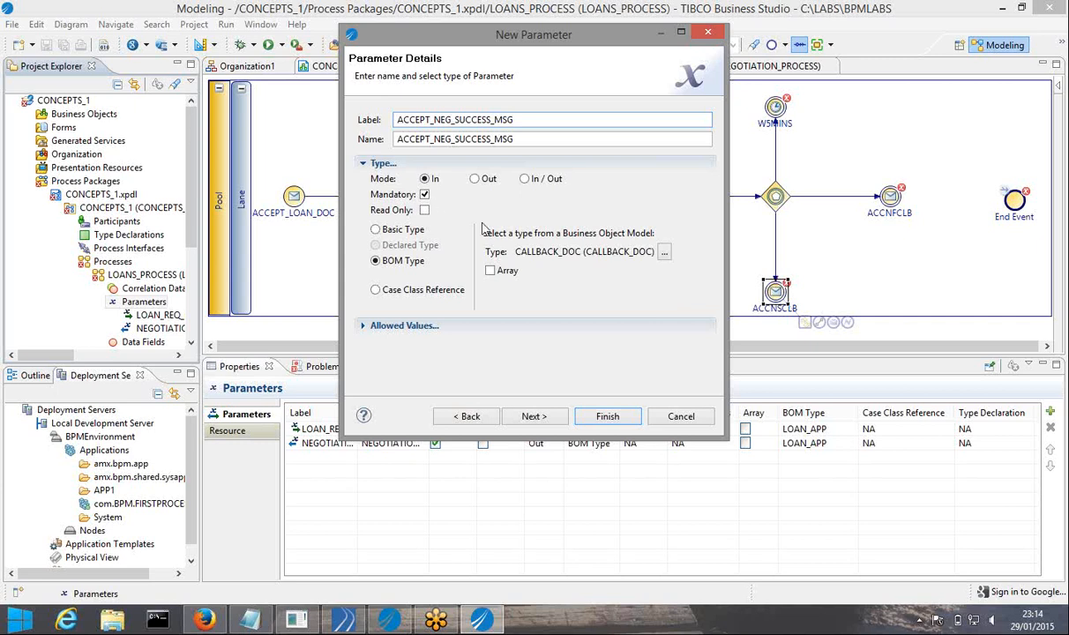
Finish creating the ACCEPT_NEG_SUCCESS_MSG parameter and widen the Project Explorer to read full names
{"action": "double_click", "coordinate": [520, 119]}
{"action": "key", "text": "ctrl+c"}
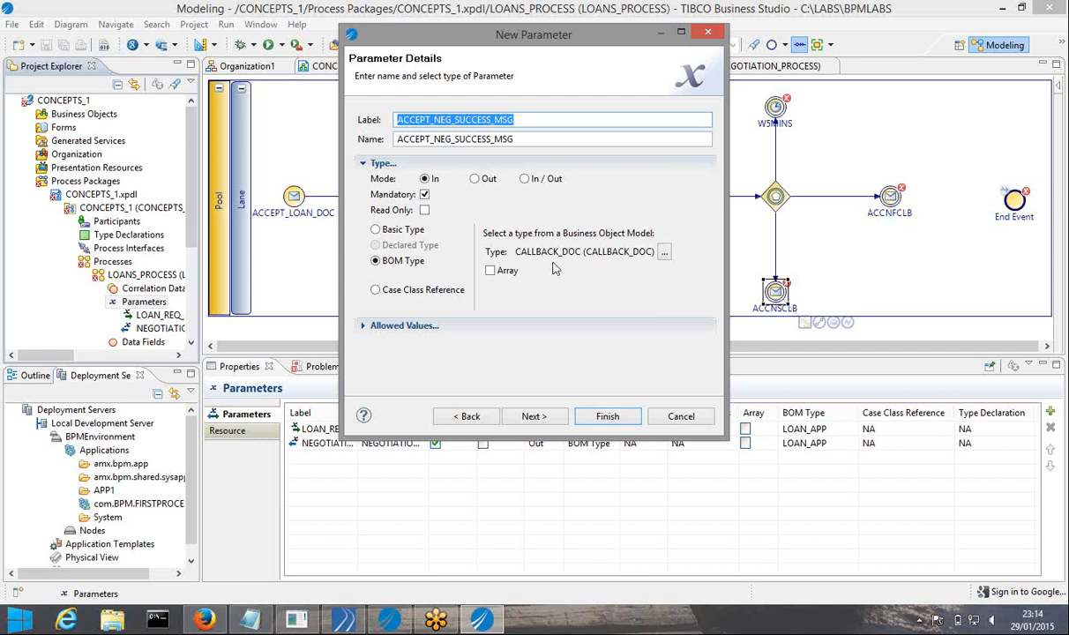
{"action": "left_click", "coordinate": [606, 418]}
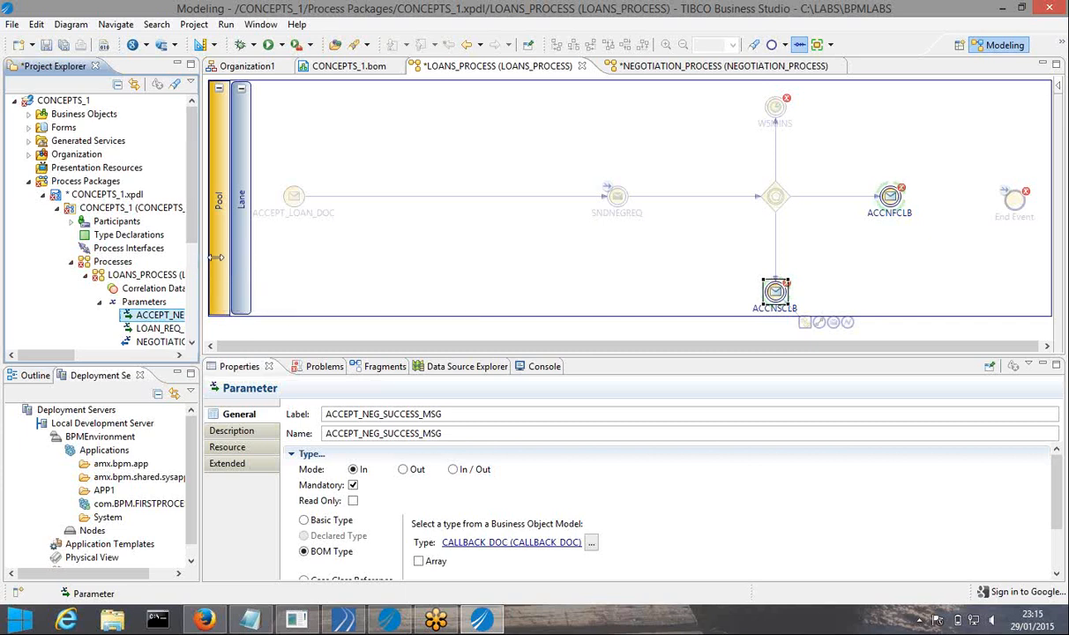
{"action": "left_click_drag", "start_coordinate": [201, 260], "coordinate": [246, 254]}
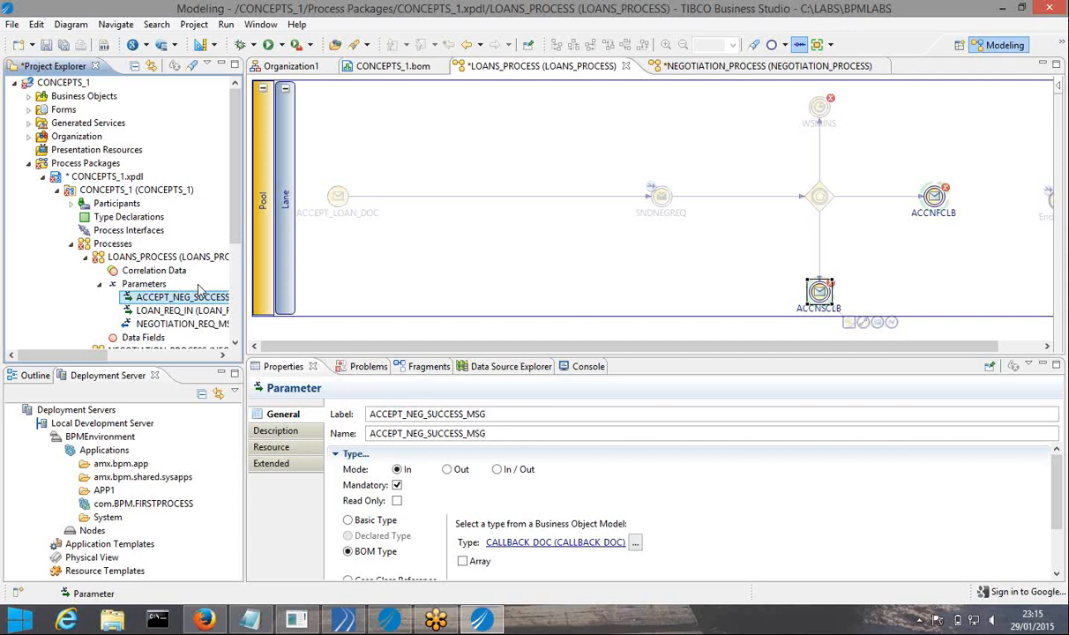
Start a new LOANS_PROCESS parameter with mode In and BOM type CALLBACK_DOC
{"action": "left_click", "coordinate": [144, 284]}
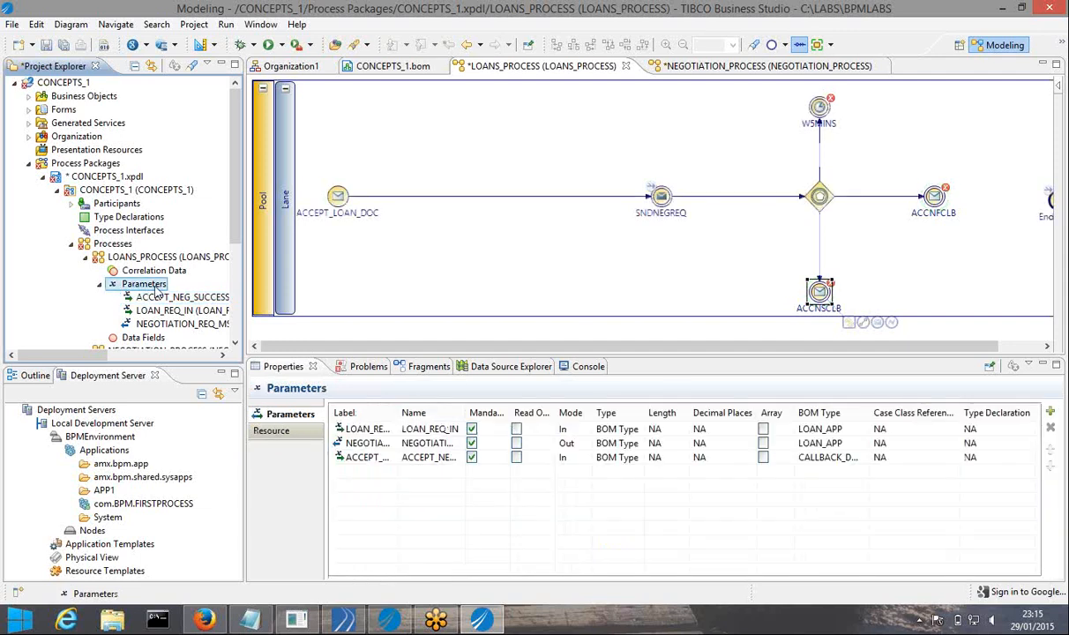
{"action": "right_click", "coordinate": [225, 288]}
{"action": "mouse_move", "coordinate": [265, 297]}
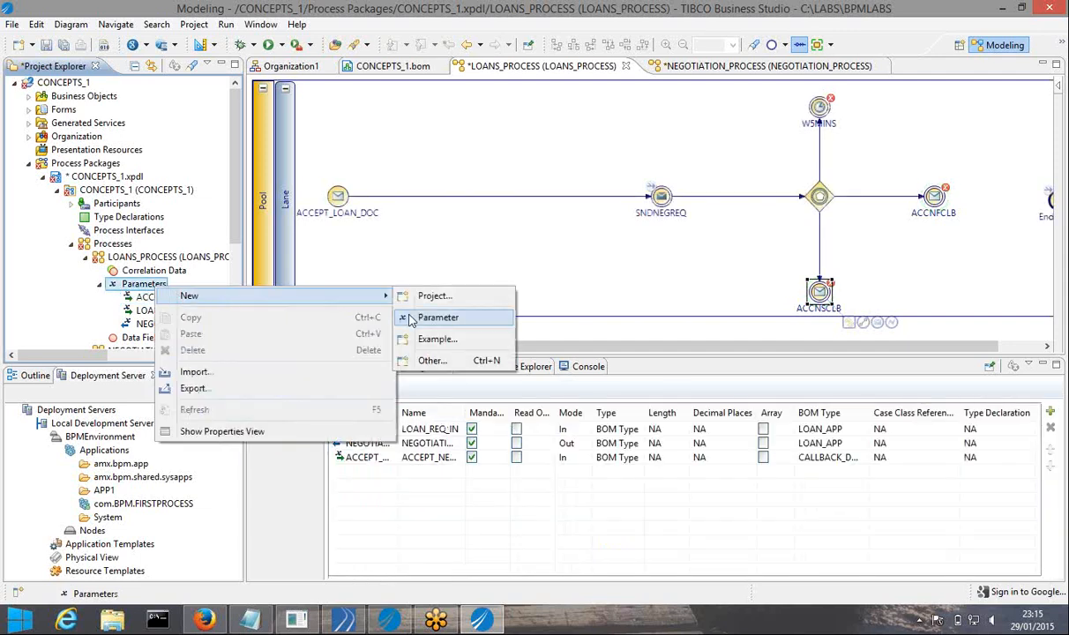
{"action": "left_click", "coordinate": [407, 313]}
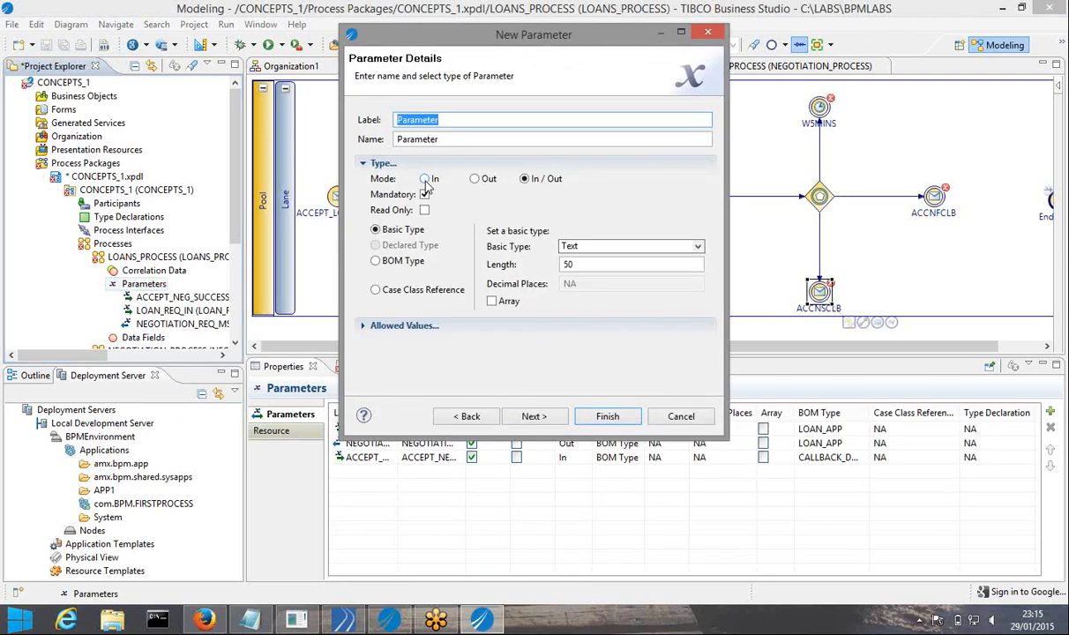
{"action": "left_click", "coordinate": [425, 179]}
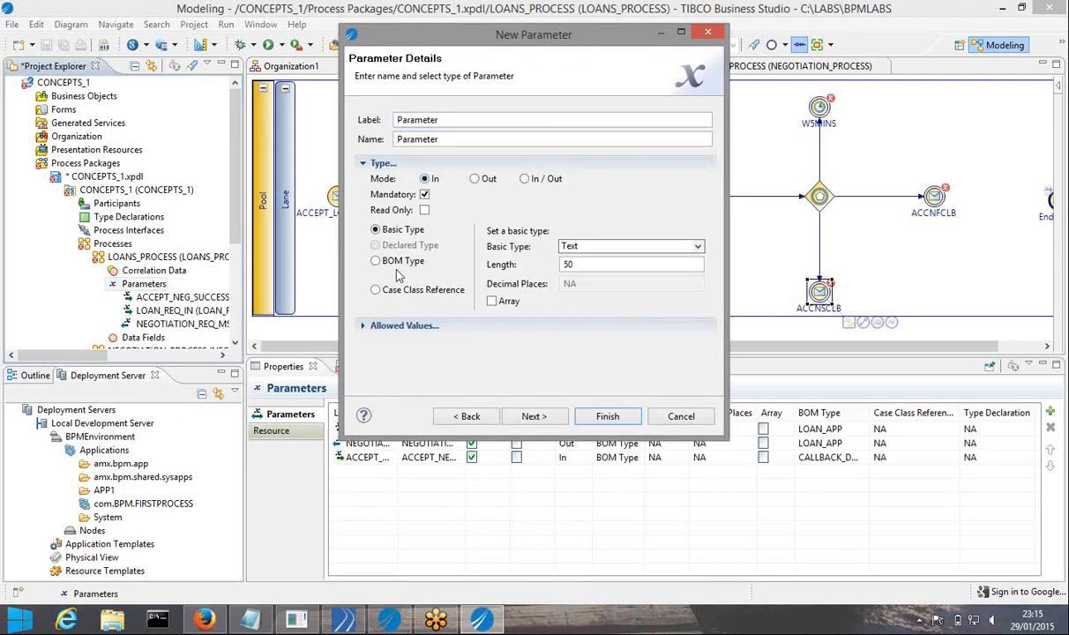
{"action": "left_click", "coordinate": [379, 263]}
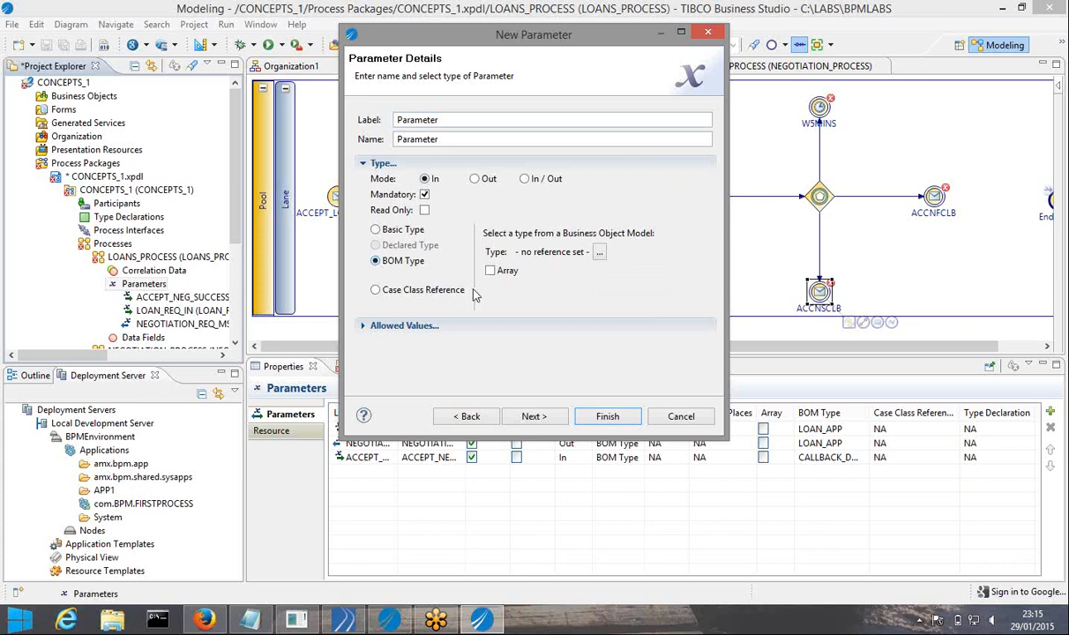
{"action": "left_click", "coordinate": [599, 255]}
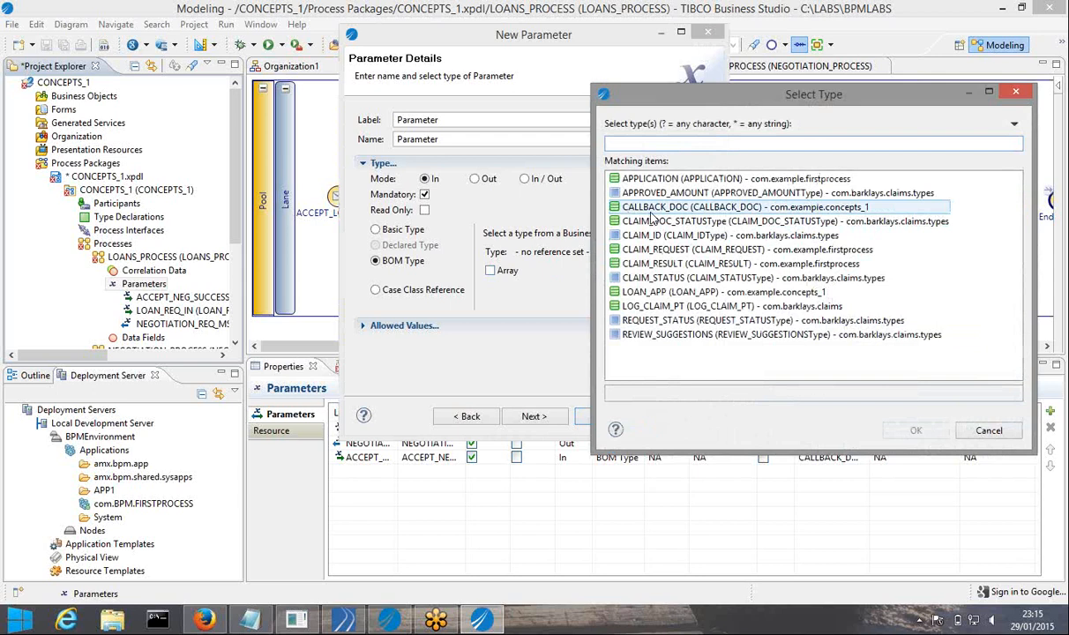
{"action": "left_click", "coordinate": [651, 209]}
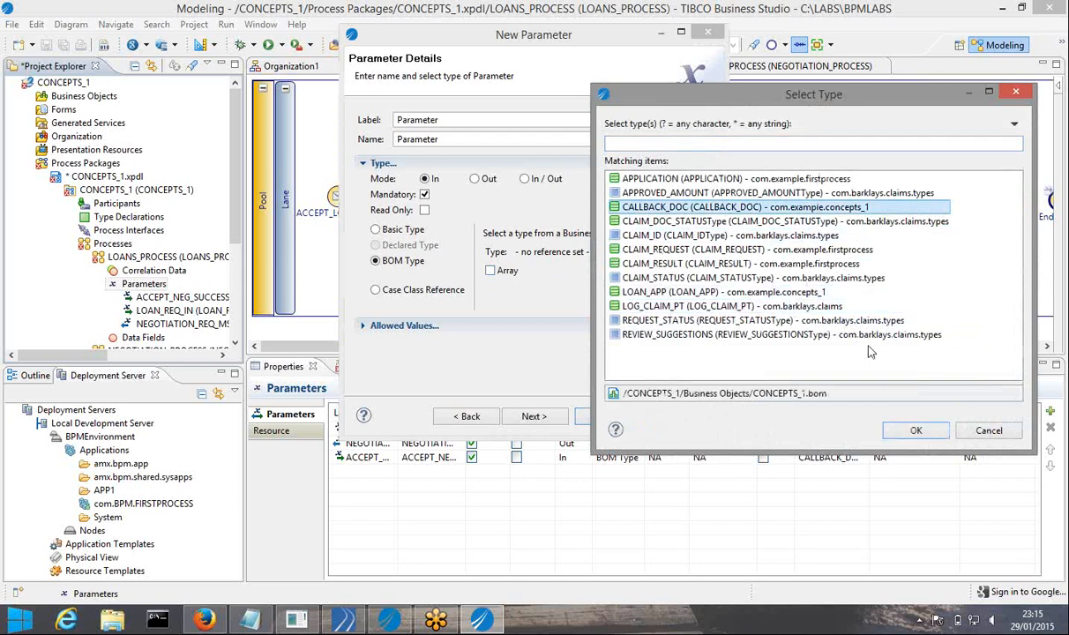
{"action": "left_click", "coordinate": [912, 430]}
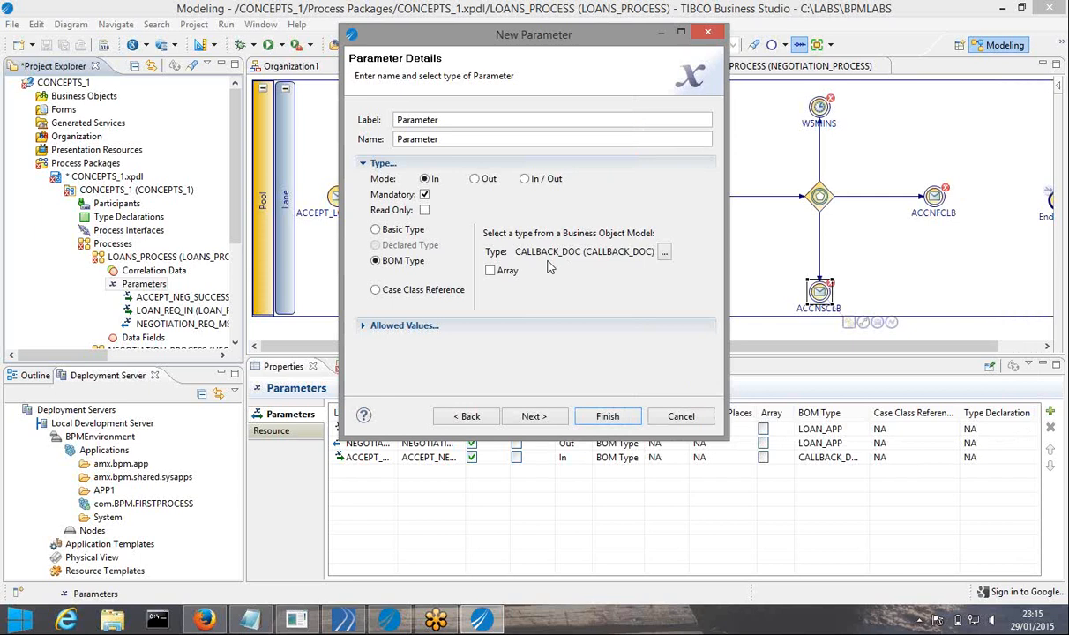
Label the parameter ACCEPT_NEG_FAILED_MSG and create it
{"action": "double_click", "coordinate": [443, 120]}
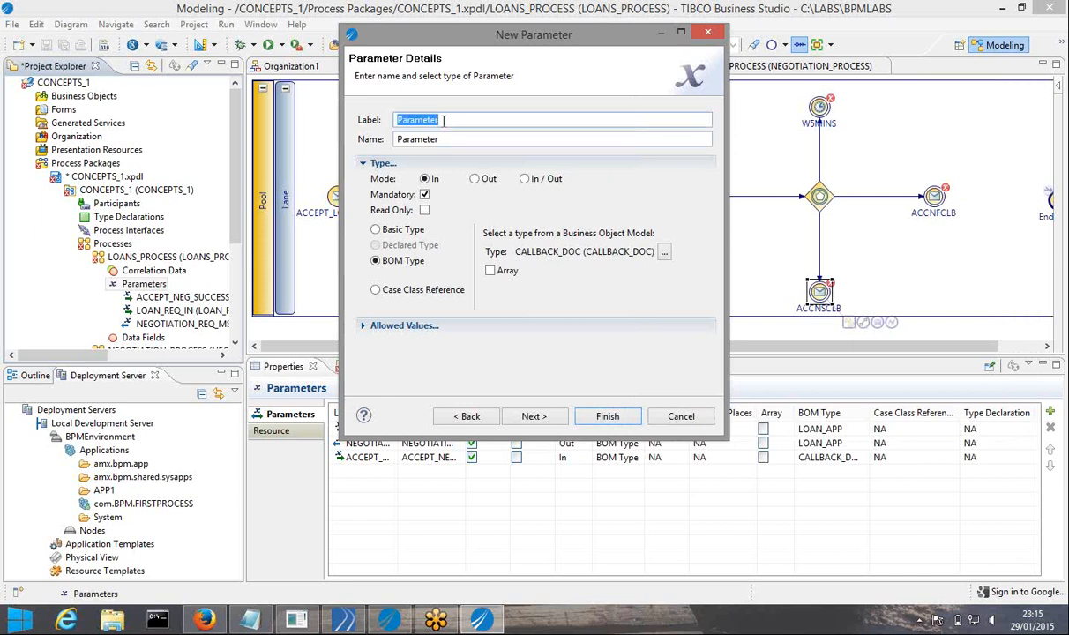
{"action": "key", "text": "ctrl+v"}
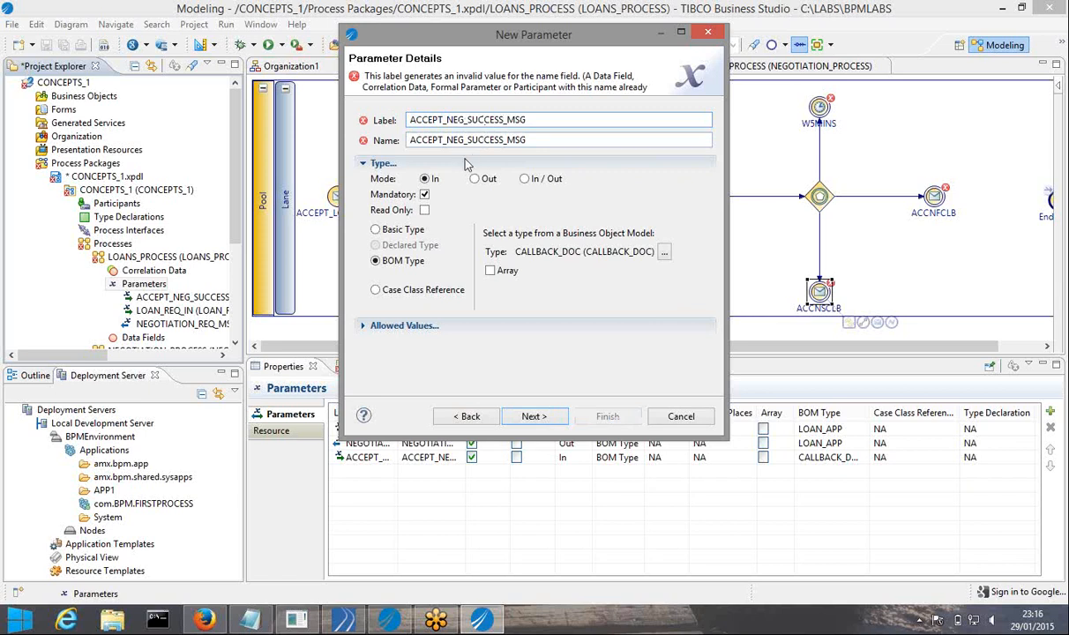
{"action": "key", "text": "BackSpace"}
{"action": "key", "text": "BackSpace"}
{"action": "key", "text": "BackSpace"}
{"action": "key", "text": "BackSpace"}
{"action": "key", "text": "BackSpace"}
{"action": "key", "text": "BackSpace"}
{"action": "key", "text": "BackSpace"}
{"action": "type", "text": "FAILED"}
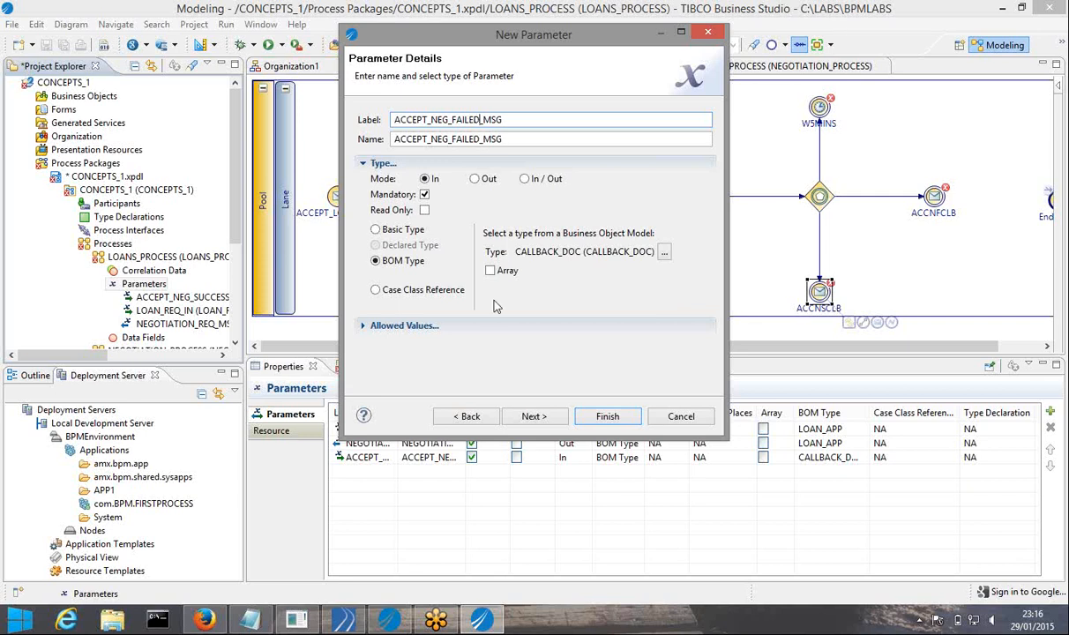
{"action": "left_click", "coordinate": [607, 420]}
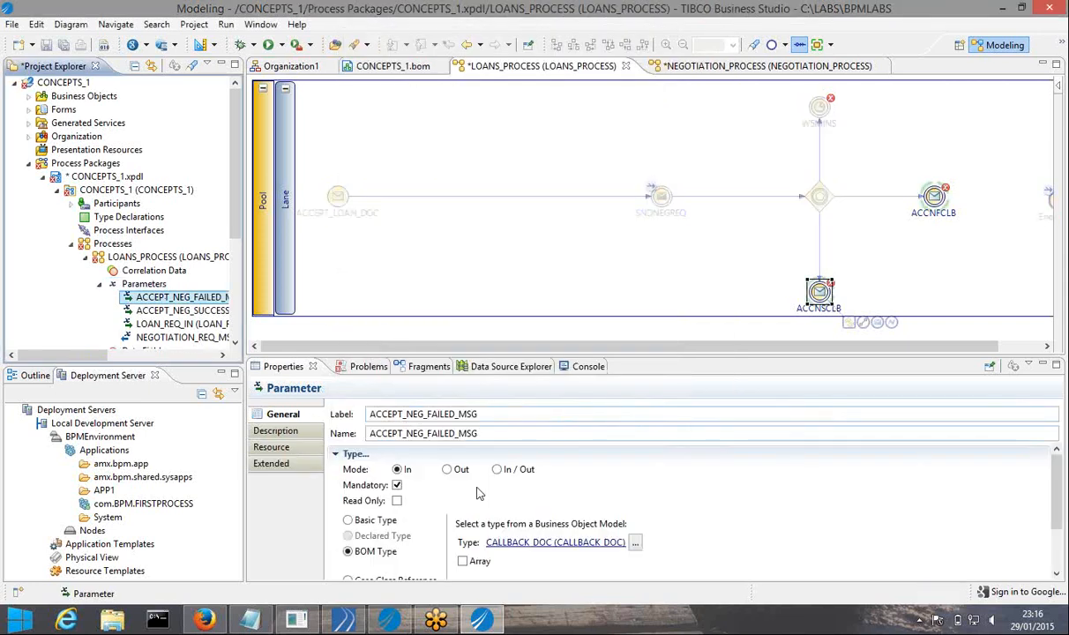
Save, give ACCNSCLB the interface parameter ACCEPT_NEG_SUCCESS_MSG, save again and view its input mapping
{"action": "left_click", "coordinate": [51, 43]}
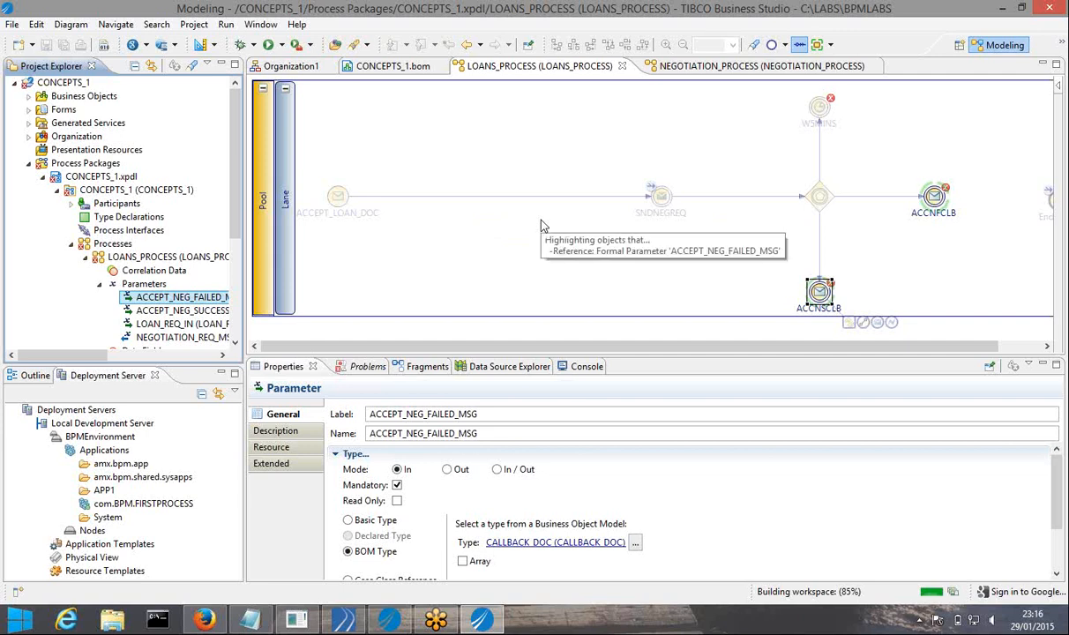
{"action": "left_click", "coordinate": [903, 233]}
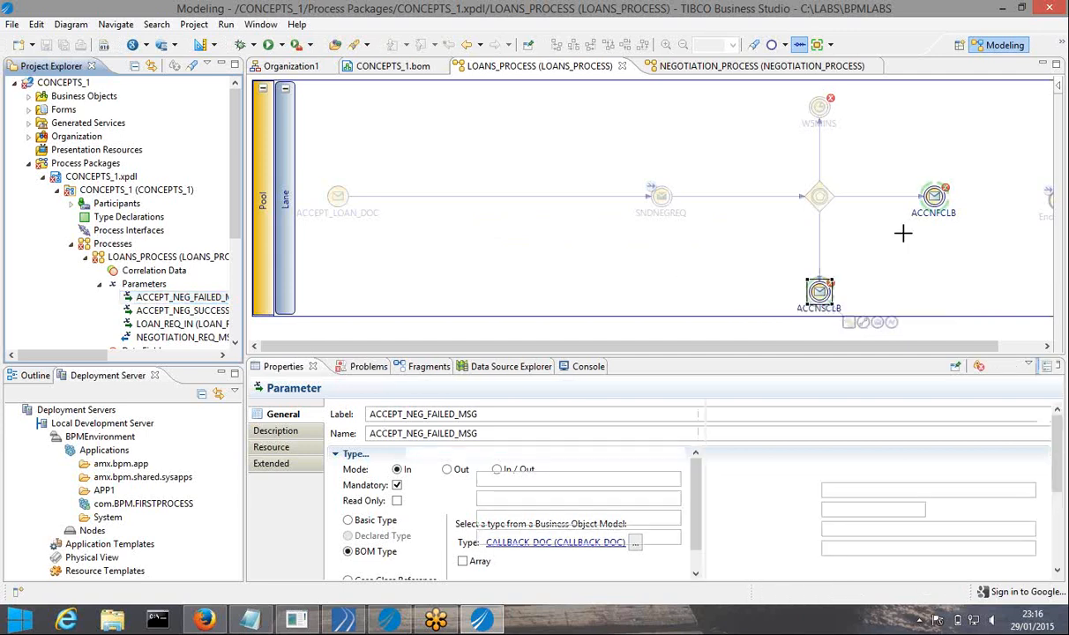
{"action": "left_click", "coordinate": [820, 295]}
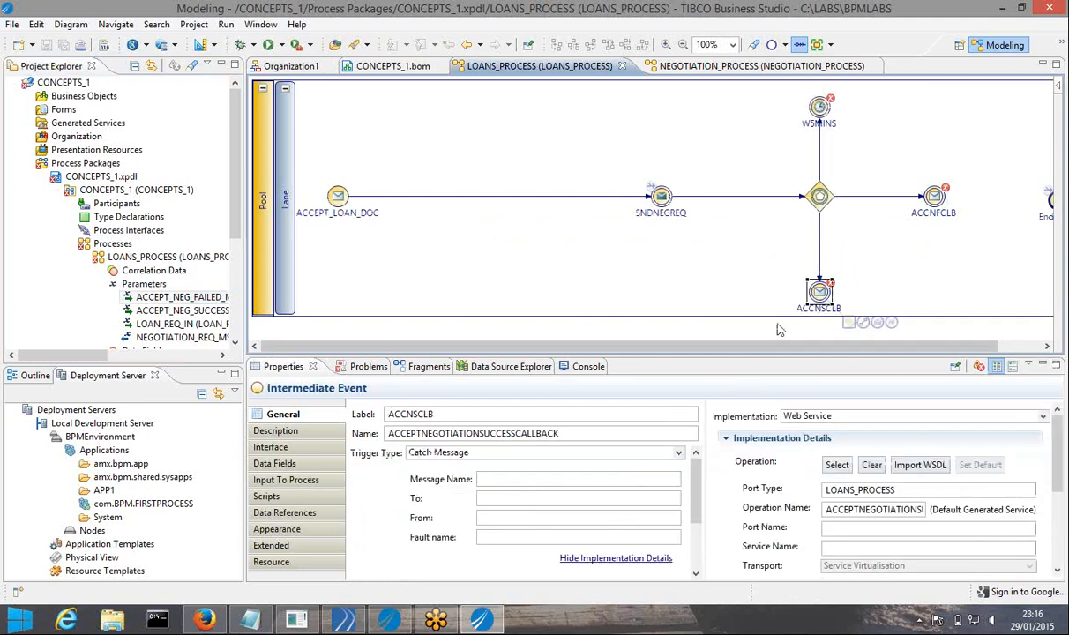
{"action": "left_click", "coordinate": [288, 448]}
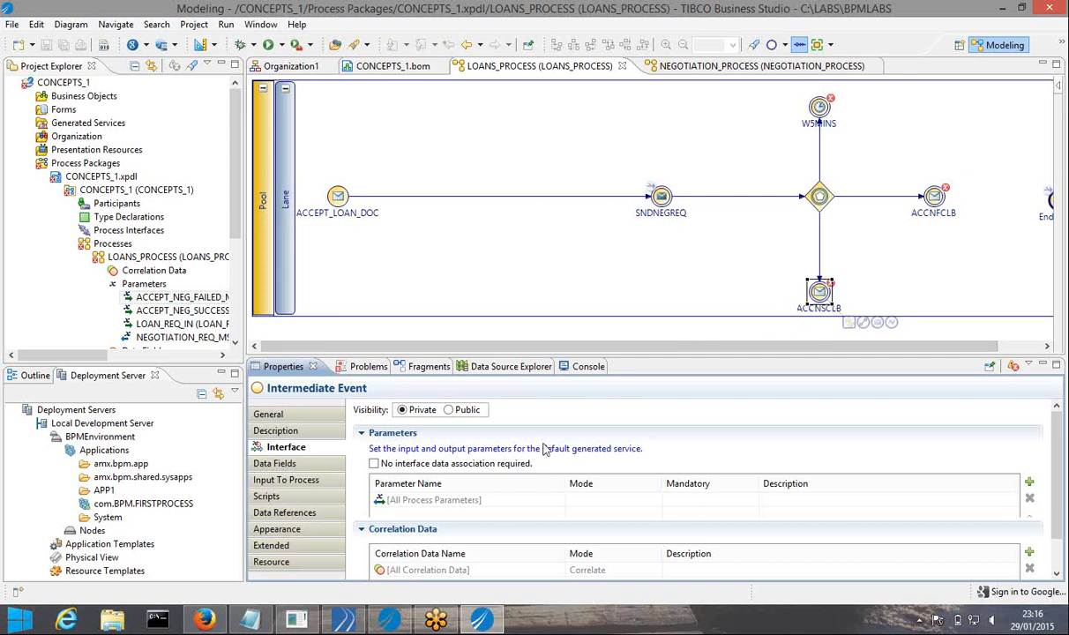
{"action": "left_click", "coordinate": [1029, 484]}
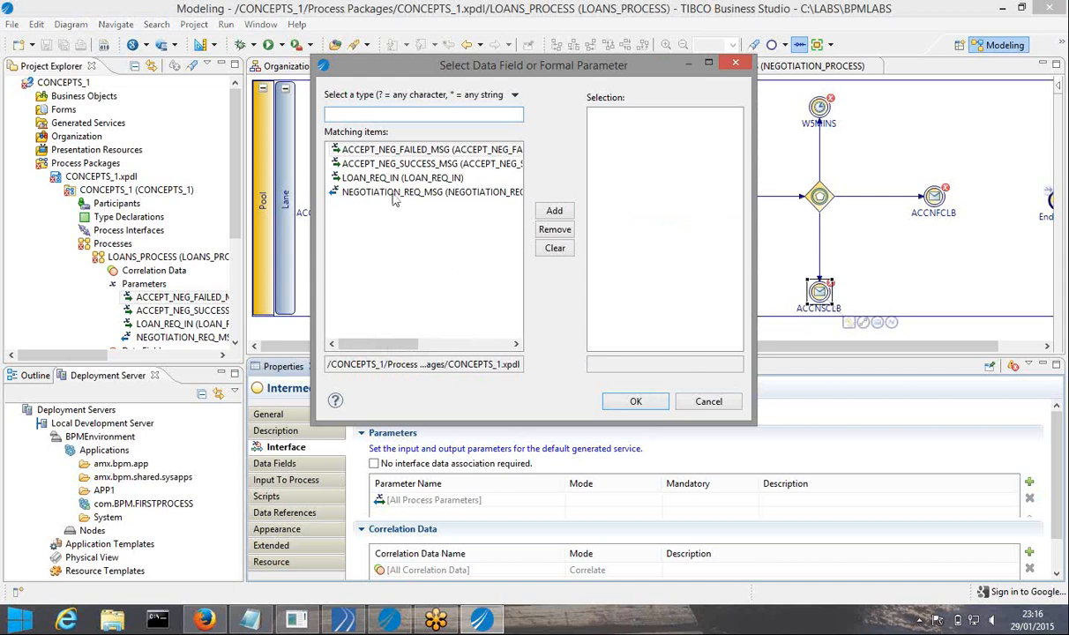
{"action": "left_click", "coordinate": [432, 165]}
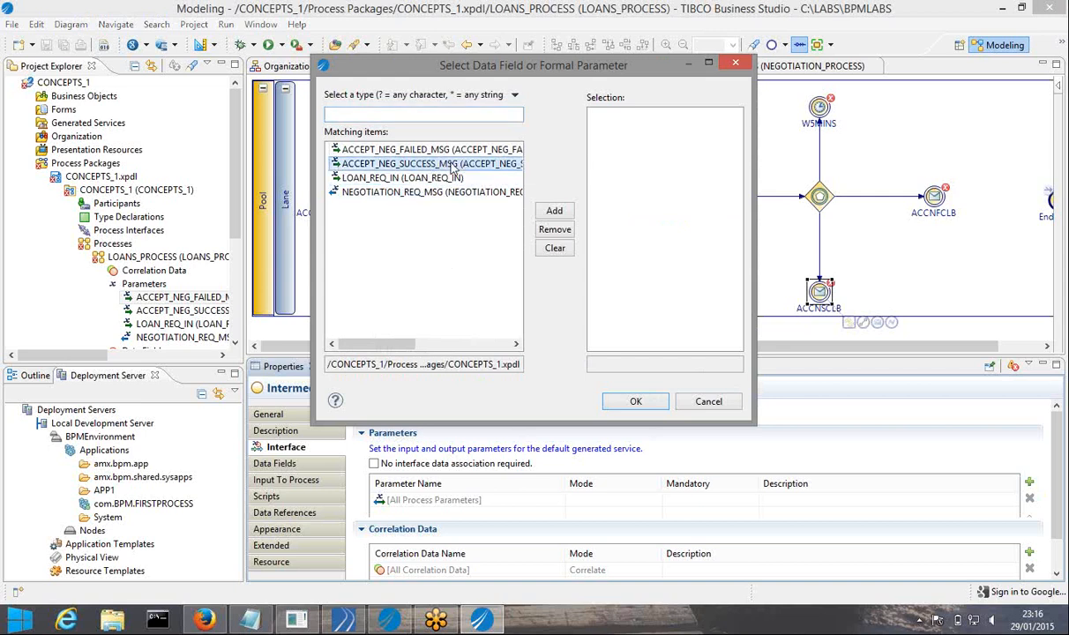
{"action": "left_click", "coordinate": [551, 212]}
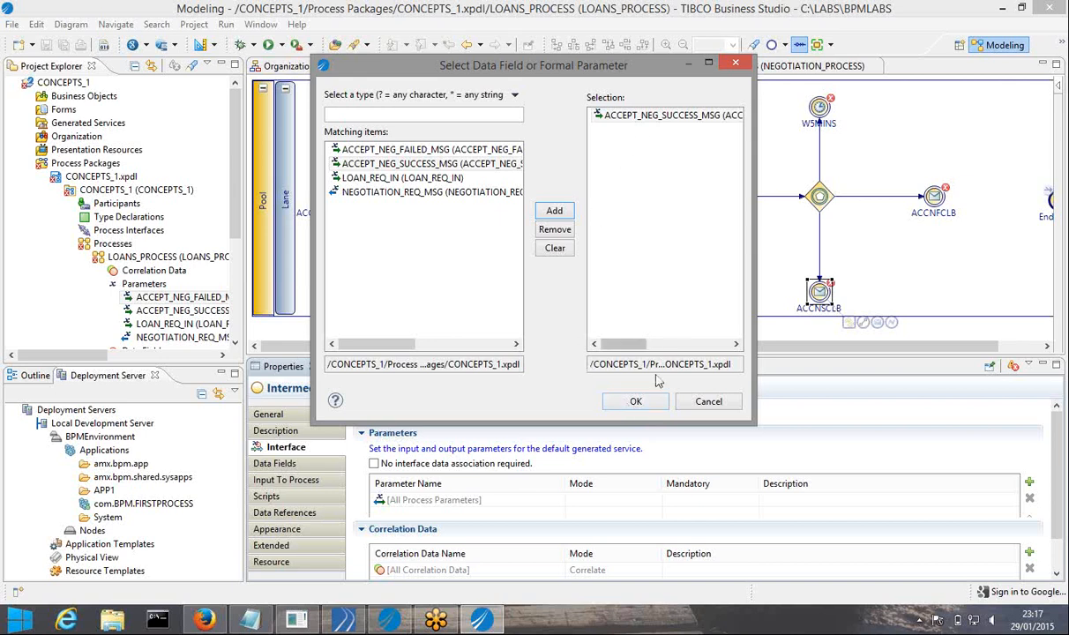
{"action": "left_click", "coordinate": [634, 401]}
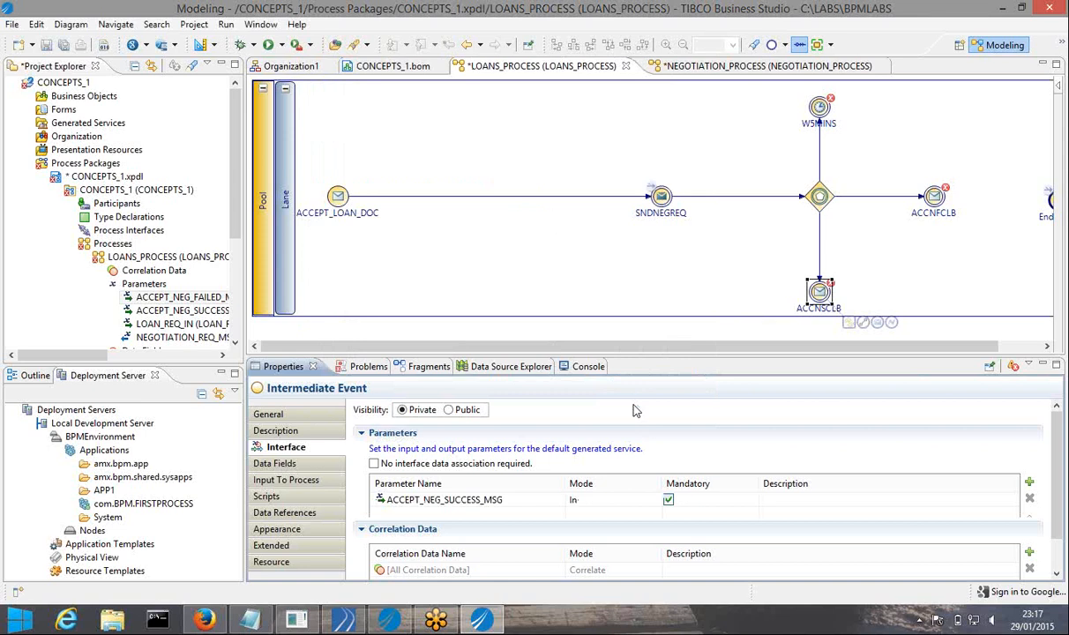
{"action": "left_click", "coordinate": [67, 45]}
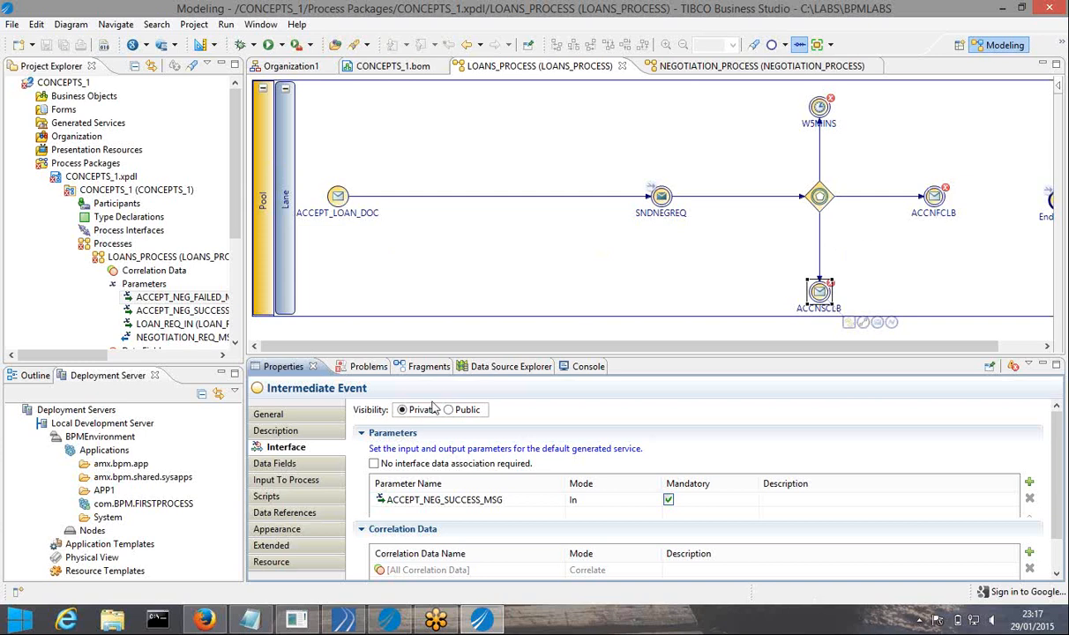
{"action": "left_click", "coordinate": [304, 480]}
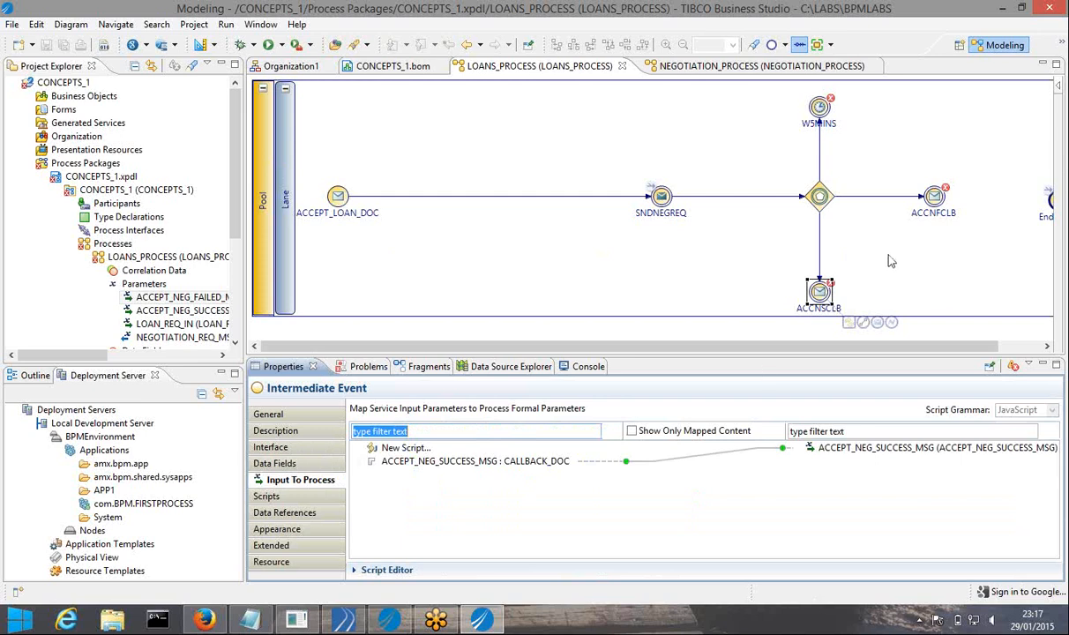
Select the ACCNFCLB failure callback event to display its Input To Process mappings
{"action": "left_click", "coordinate": [932, 201]}
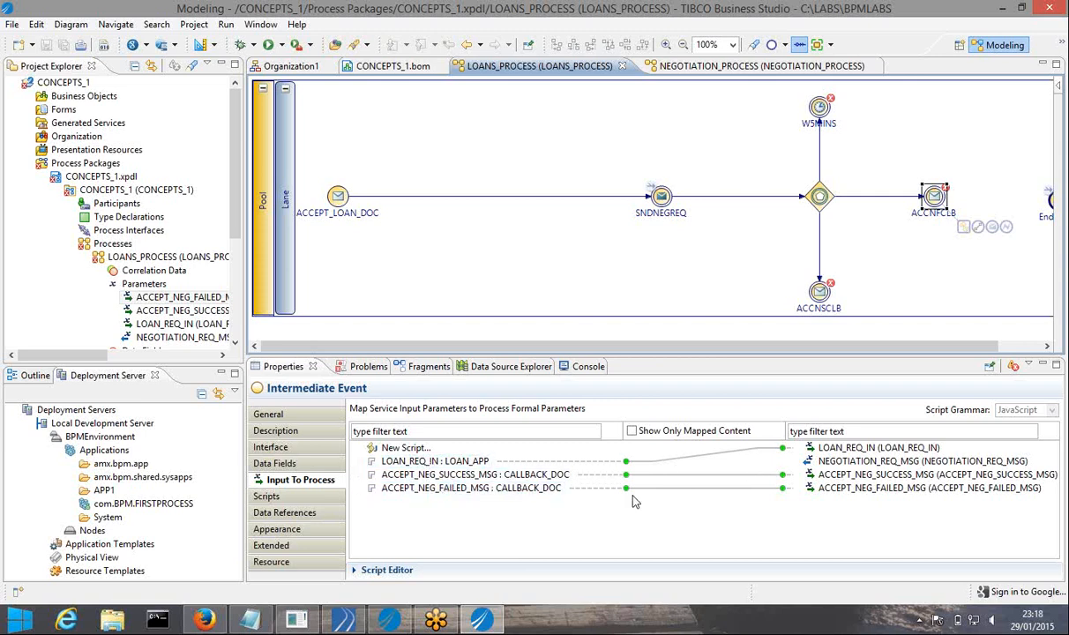
Add the negotiation message parameters to the ACCNFCLB event's interface
{"action": "left_click", "coordinate": [280, 448]}
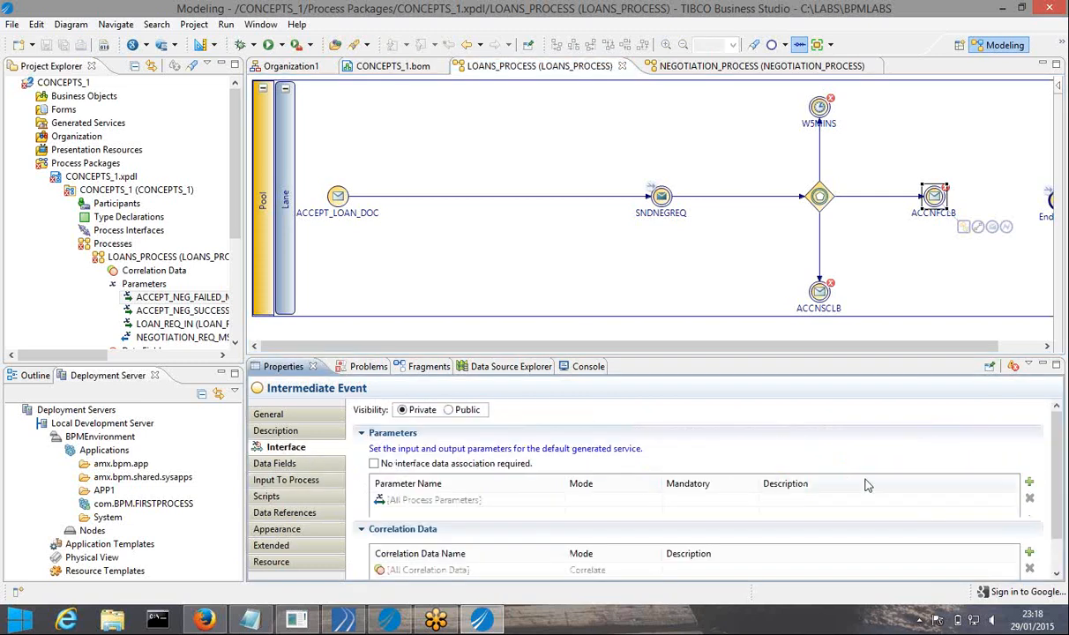
{"action": "left_click", "coordinate": [1030, 483]}
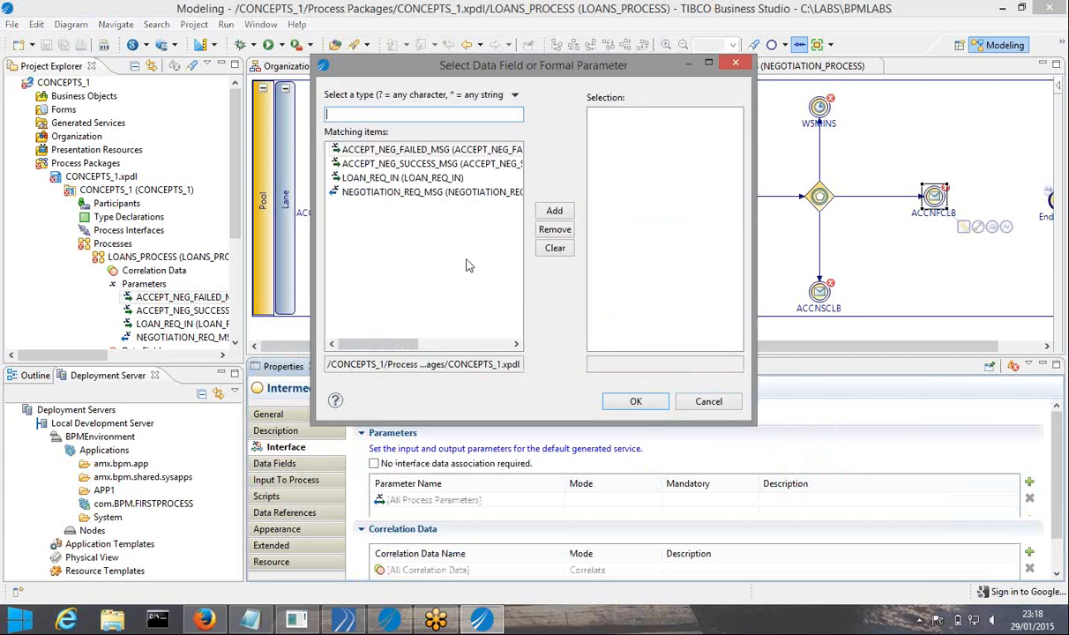
{"action": "left_click_drag", "start_coordinate": [434, 75], "coordinate": [513, 67]}
{"action": "left_click", "coordinate": [429, 185]}
{"action": "left_click", "coordinate": [481, 157]}
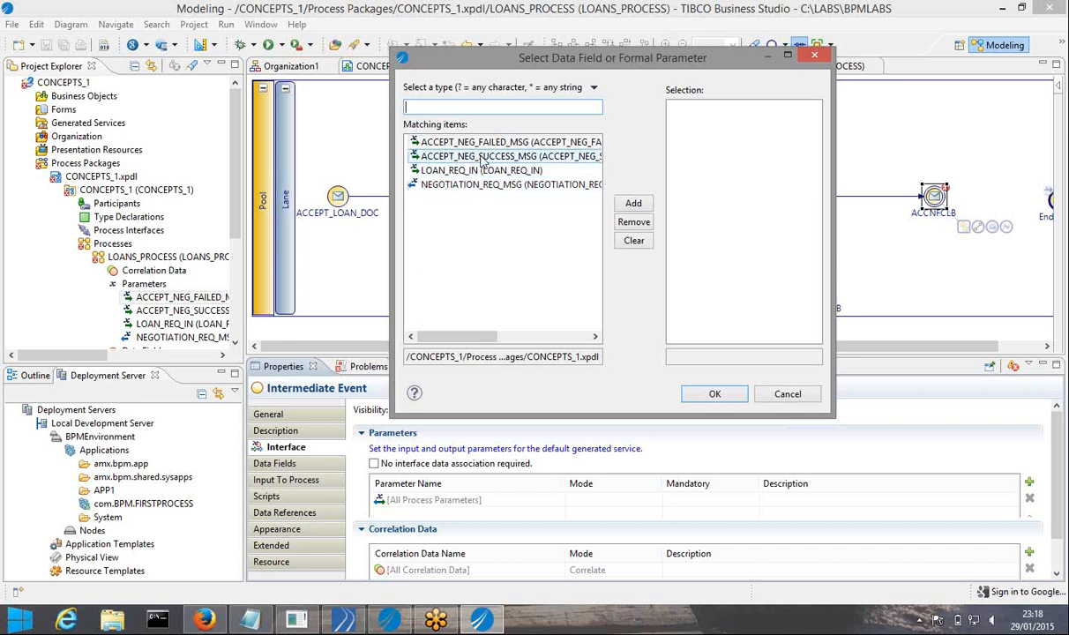
{"action": "left_click", "coordinate": [633, 203]}
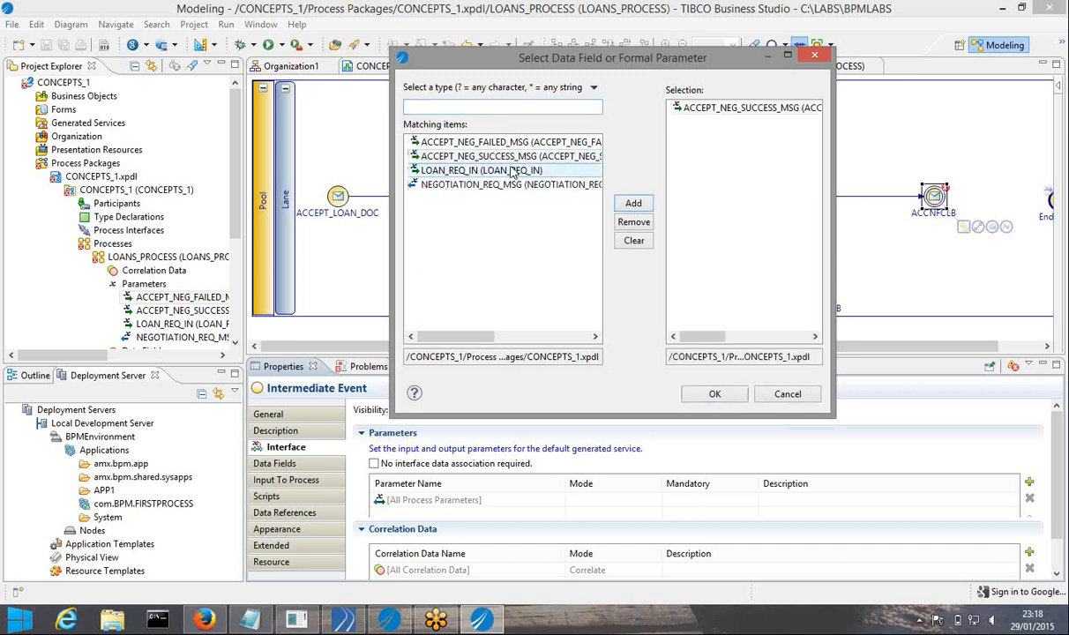
{"action": "left_click", "coordinate": [485, 142]}
{"action": "left_click", "coordinate": [591, 185], "text": "ctrl"}
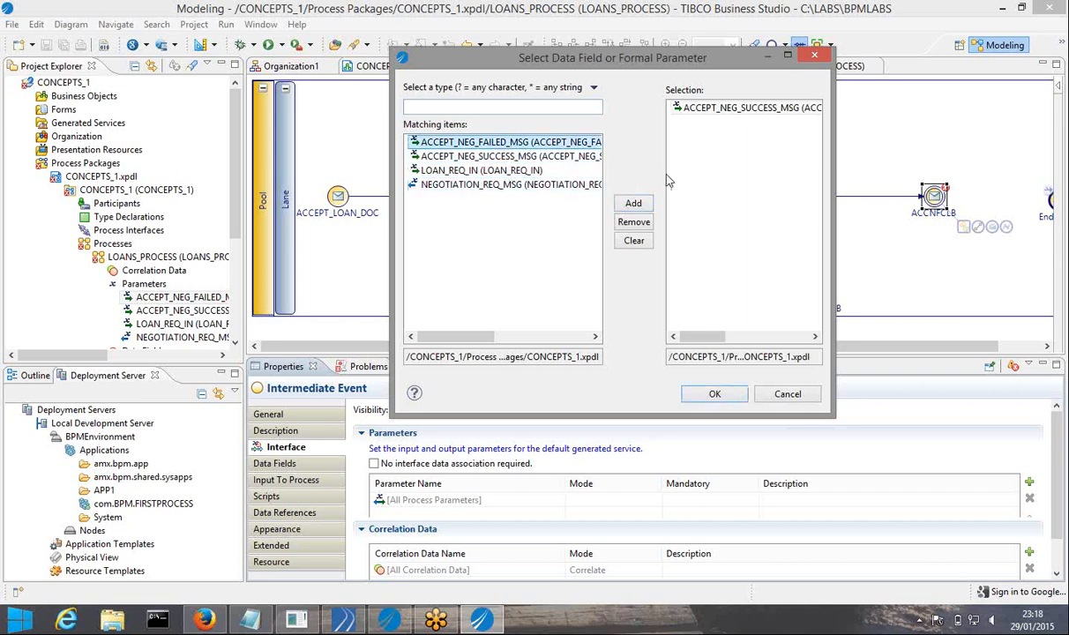
{"action": "left_click", "coordinate": [619, 221]}
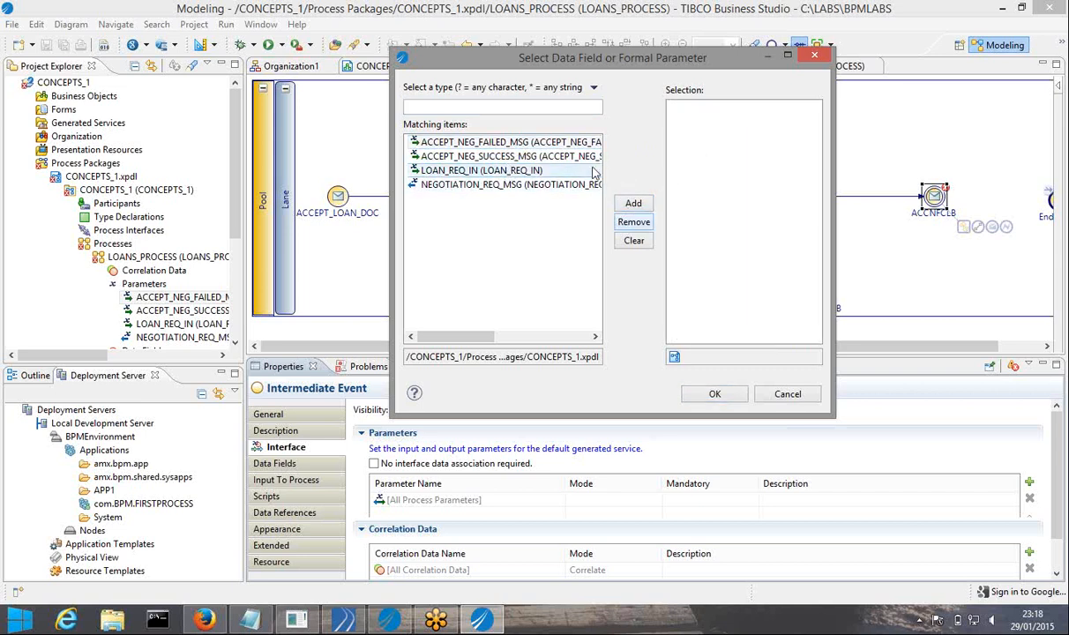
{"action": "left_click", "coordinate": [634, 204]}
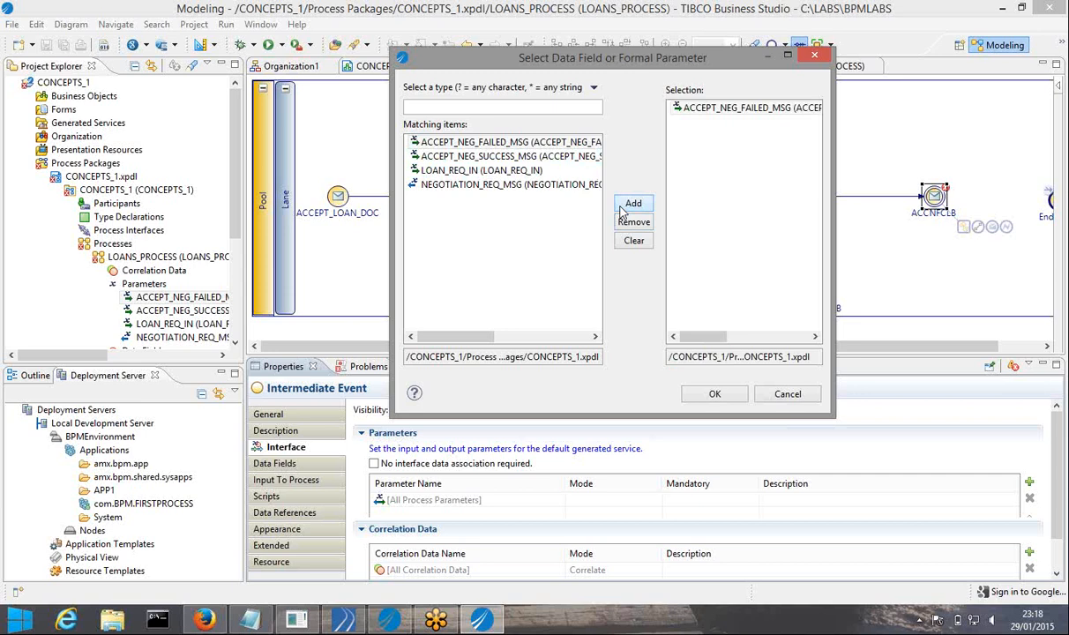
{"action": "left_click", "coordinate": [715, 396]}
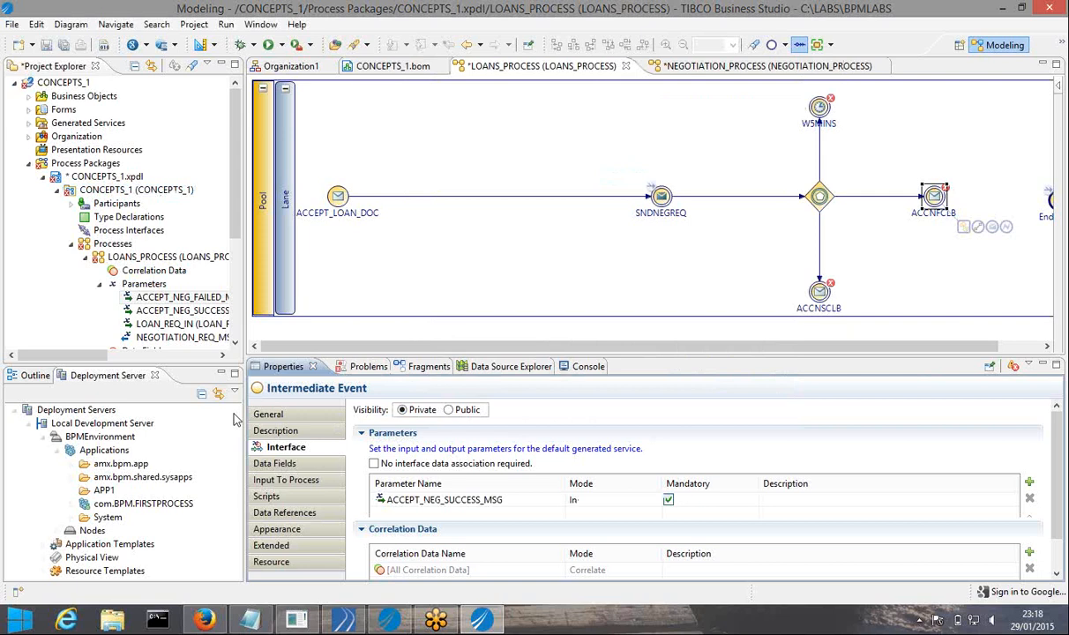
Replace ACCEPT_NEG_SUCCESS_MSG with ACCEPT_NEG_FAILED_MSG on ACCNFCLB's interface, save, and check the mapping
{"action": "left_click", "coordinate": [291, 479]}
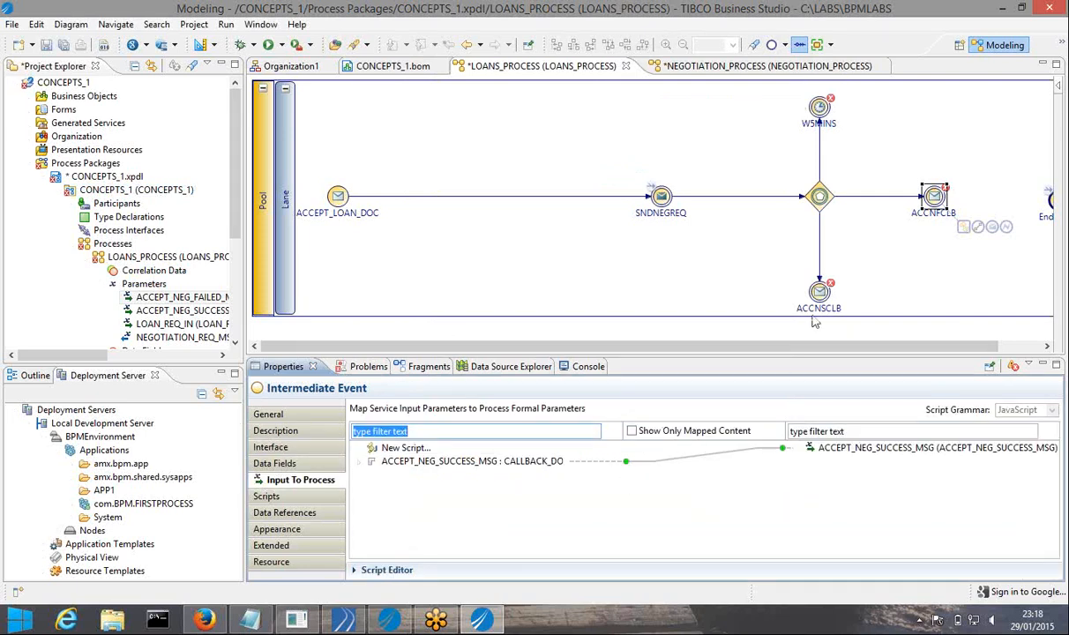
{"action": "left_click", "coordinate": [275, 447]}
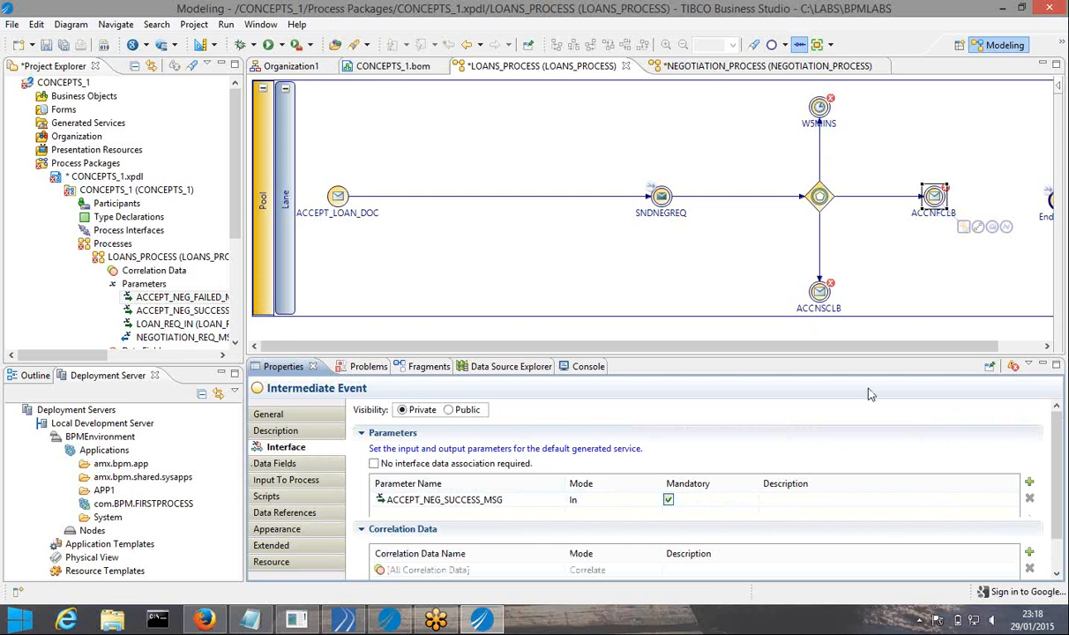
{"action": "left_click", "coordinate": [282, 480]}
{"action": "left_click", "coordinate": [273, 447]}
{"action": "left_click", "coordinate": [1028, 484]}
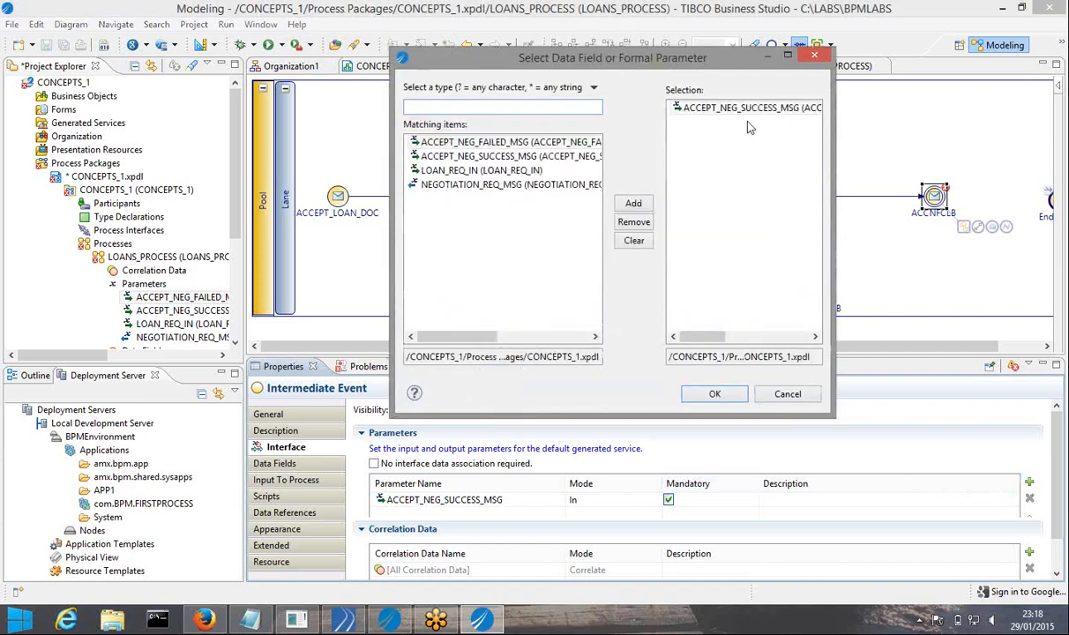
{"action": "left_click", "coordinate": [633, 221]}
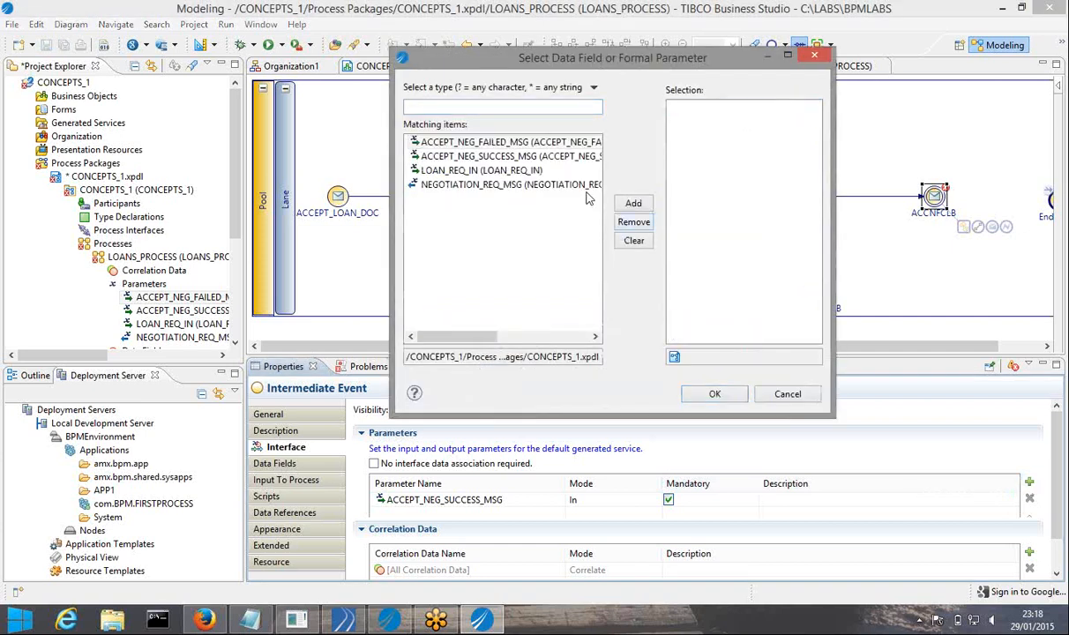
{"action": "left_click", "coordinate": [507, 145]}
{"action": "left_click", "coordinate": [635, 206]}
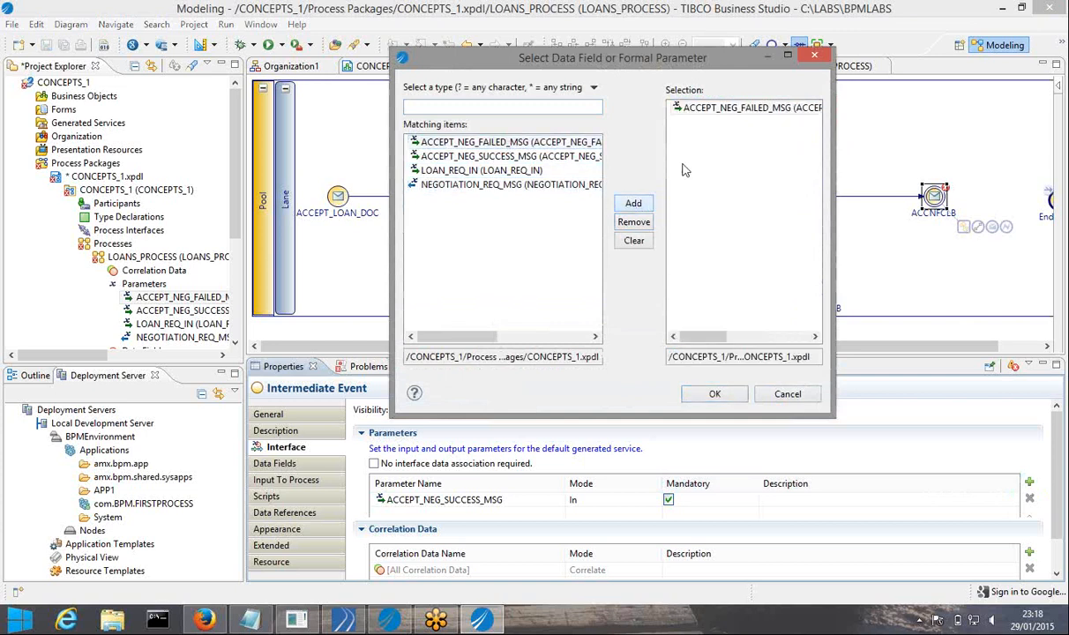
{"action": "left_click", "coordinate": [715, 396]}
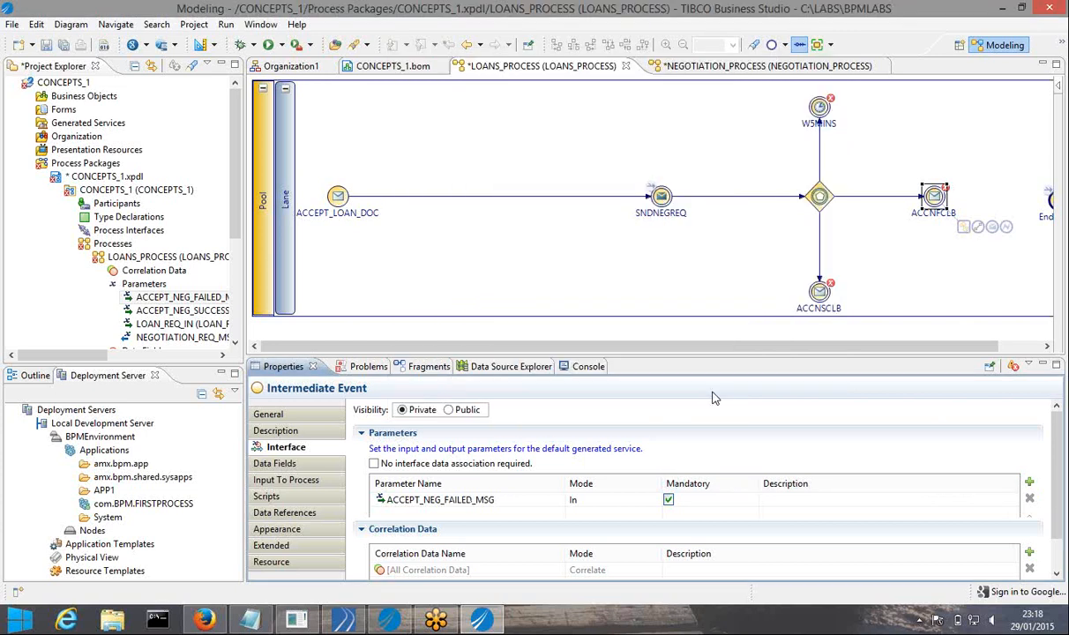
{"action": "left_click", "coordinate": [63, 44]}
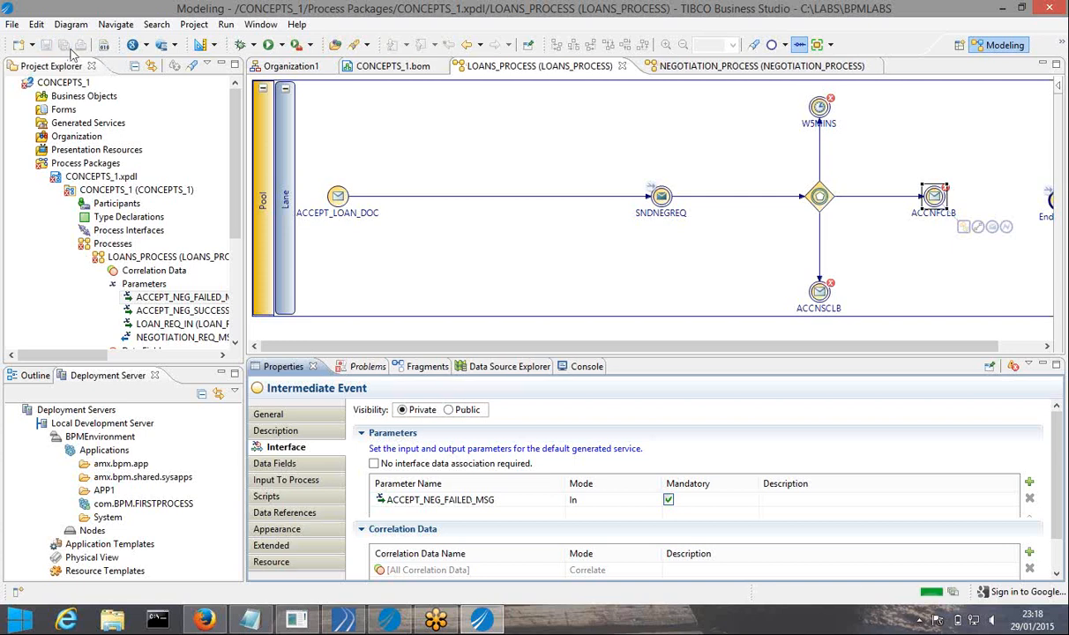
{"action": "left_click", "coordinate": [273, 482]}
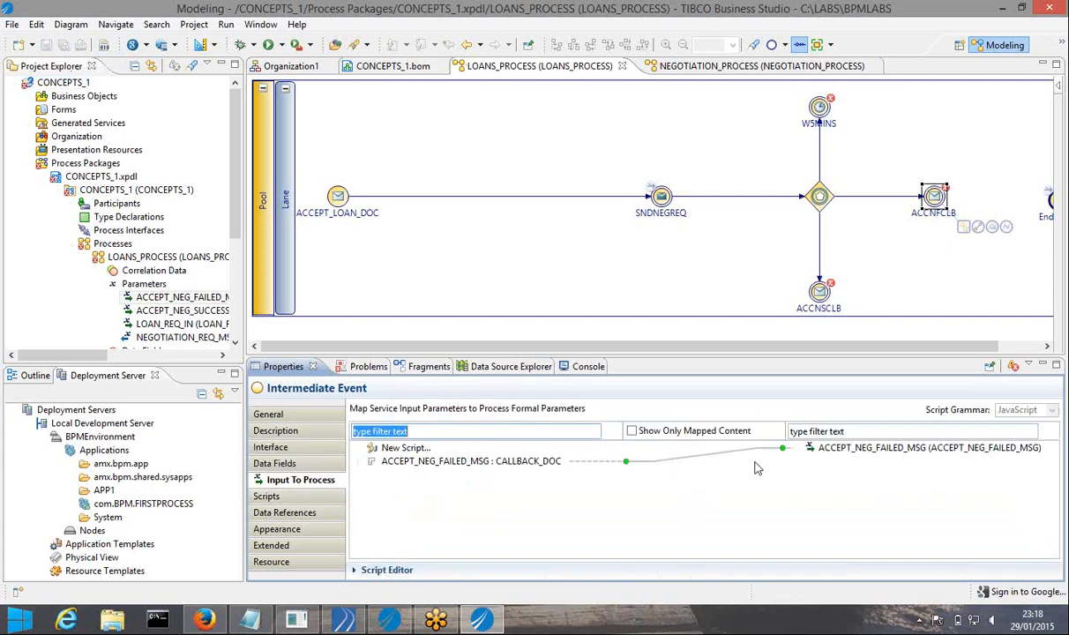
Swap ACCNSCLB's interface parameter from ACCEPT_NEG_FAILED_MSG to ACCEPT_NEG_SUCCESS_MSG
{"action": "left_click", "coordinate": [814, 290]}
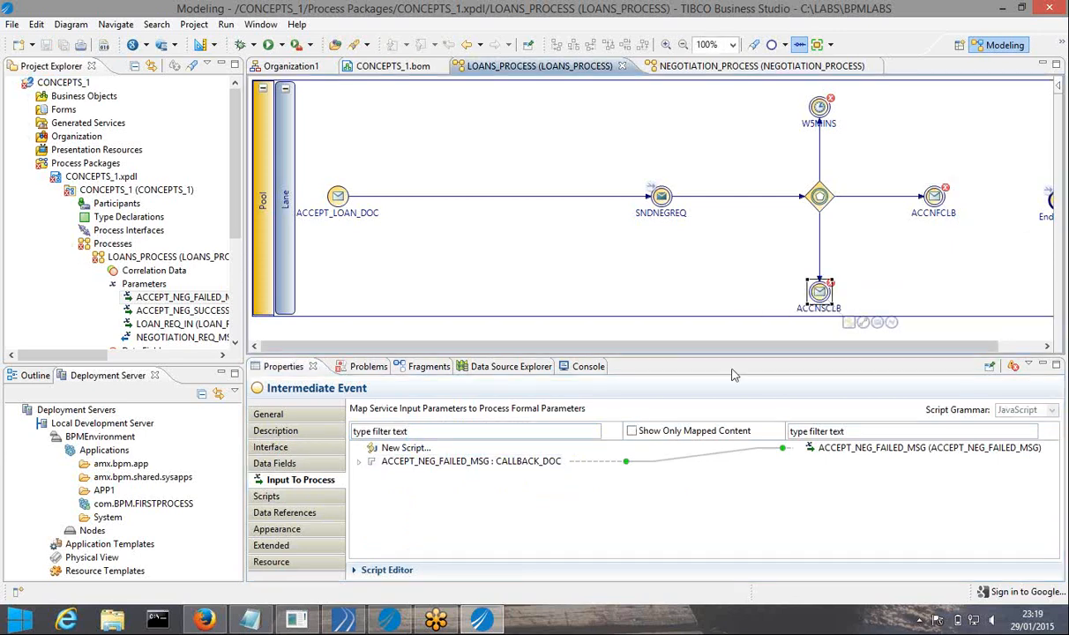
{"action": "left_click", "coordinate": [271, 447]}
{"action": "left_click", "coordinate": [503, 497]}
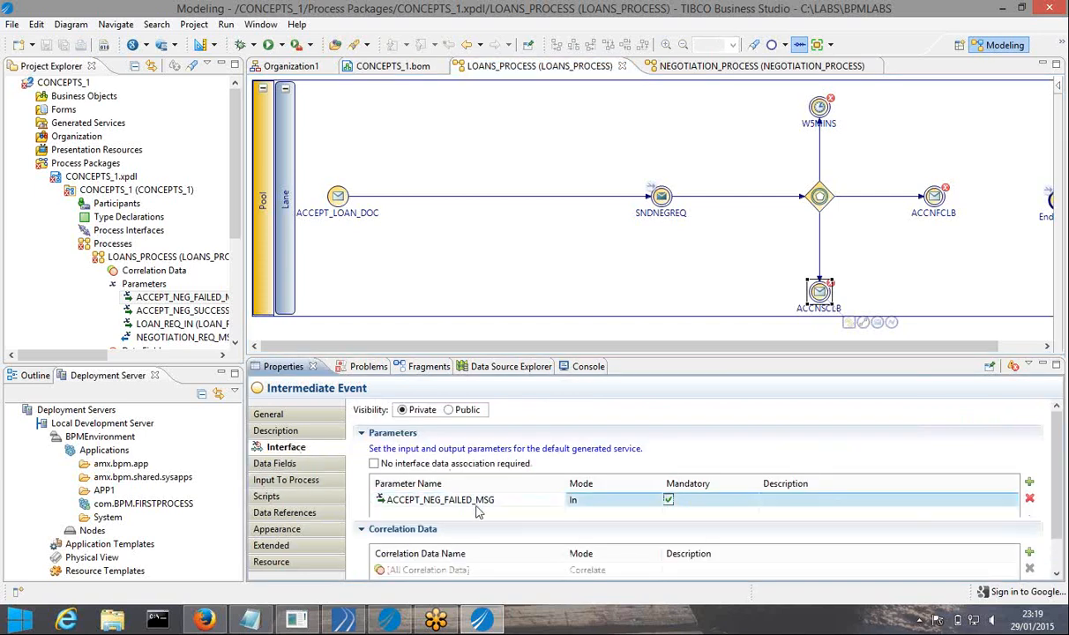
{"action": "left_click", "coordinate": [1029, 481]}
{"action": "left_click", "coordinate": [636, 225]}
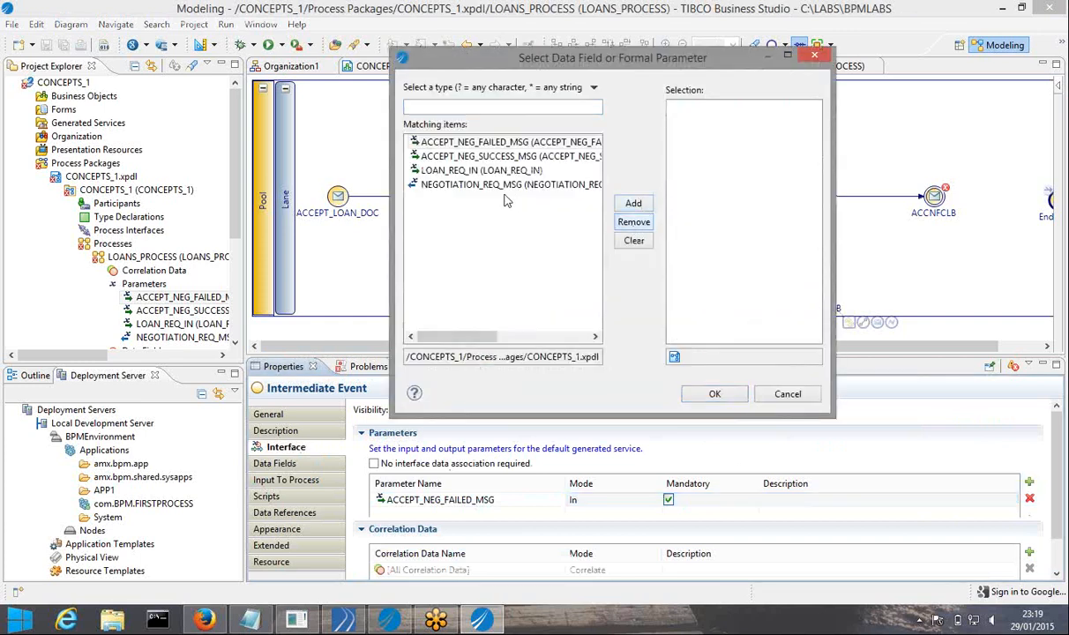
{"action": "left_click", "coordinate": [492, 157]}
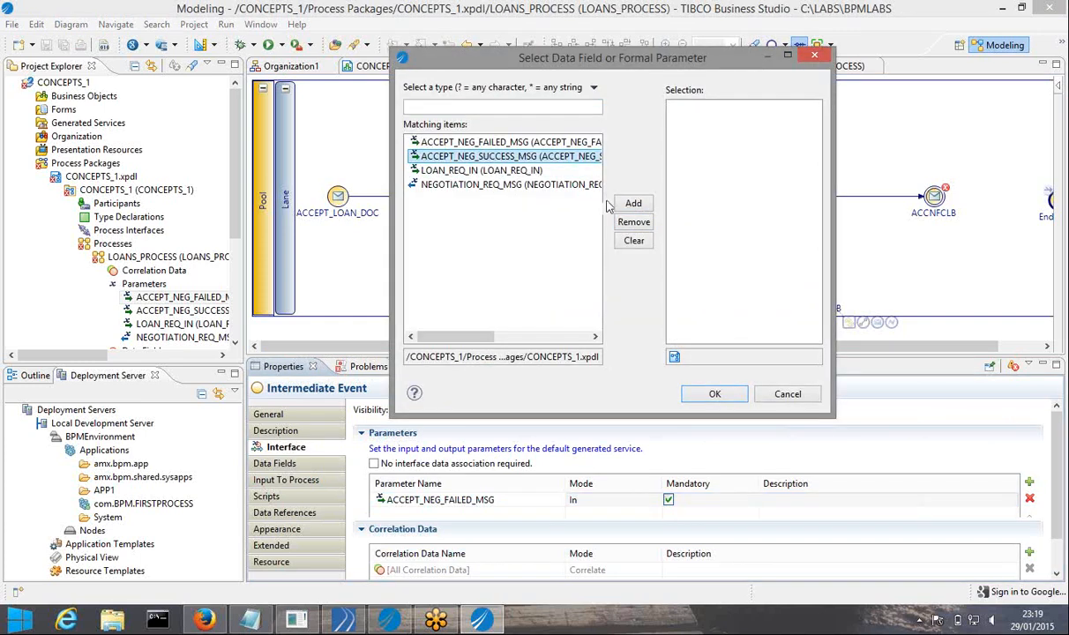
{"action": "left_click", "coordinate": [634, 203]}
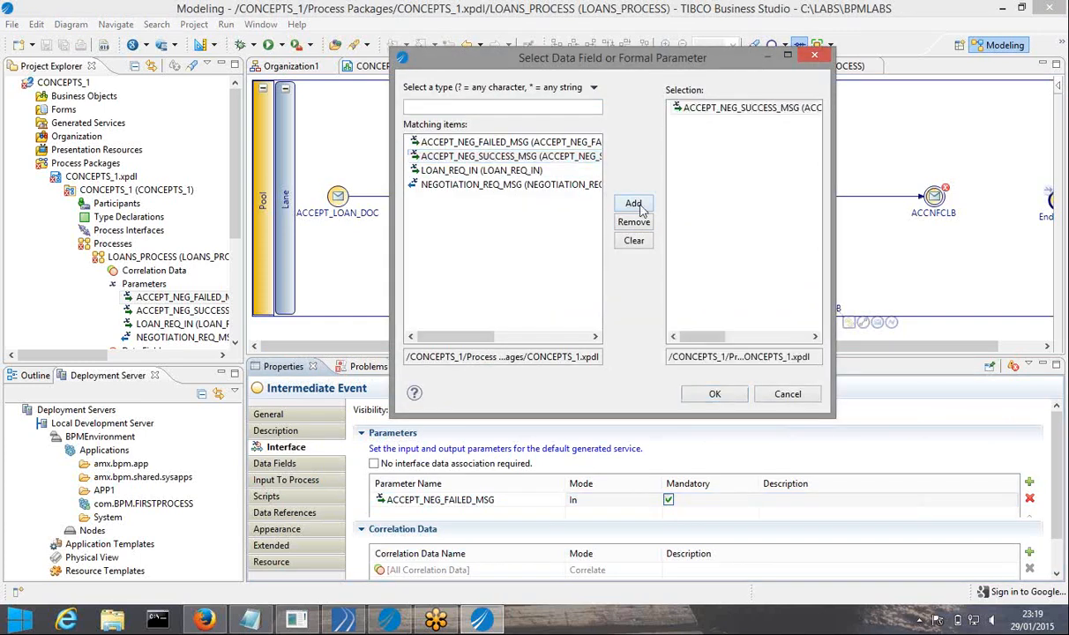
{"action": "left_click", "coordinate": [714, 396]}
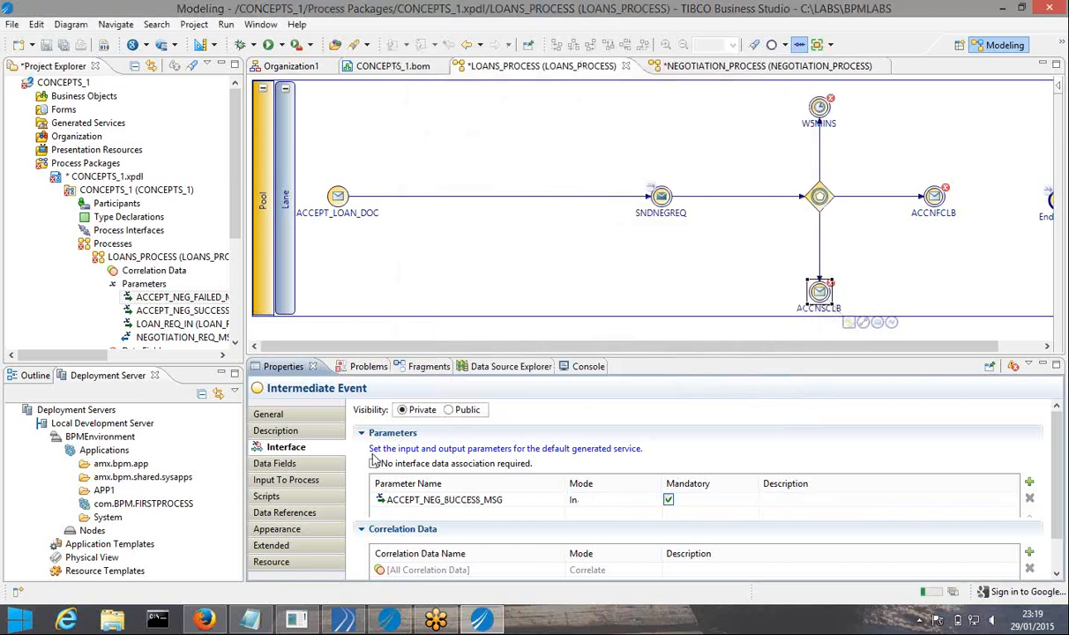
Save ACCNSCLB's success-message mapping and review its general and interface visibility settings
{"action": "left_click", "coordinate": [296, 480]}
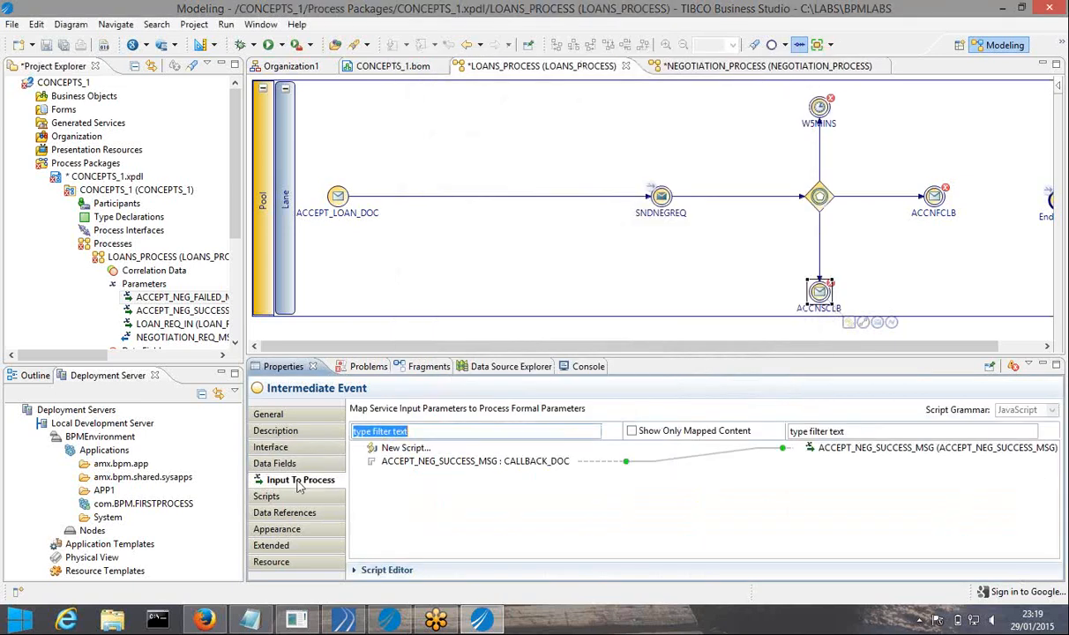
{"action": "left_click", "coordinate": [68, 45]}
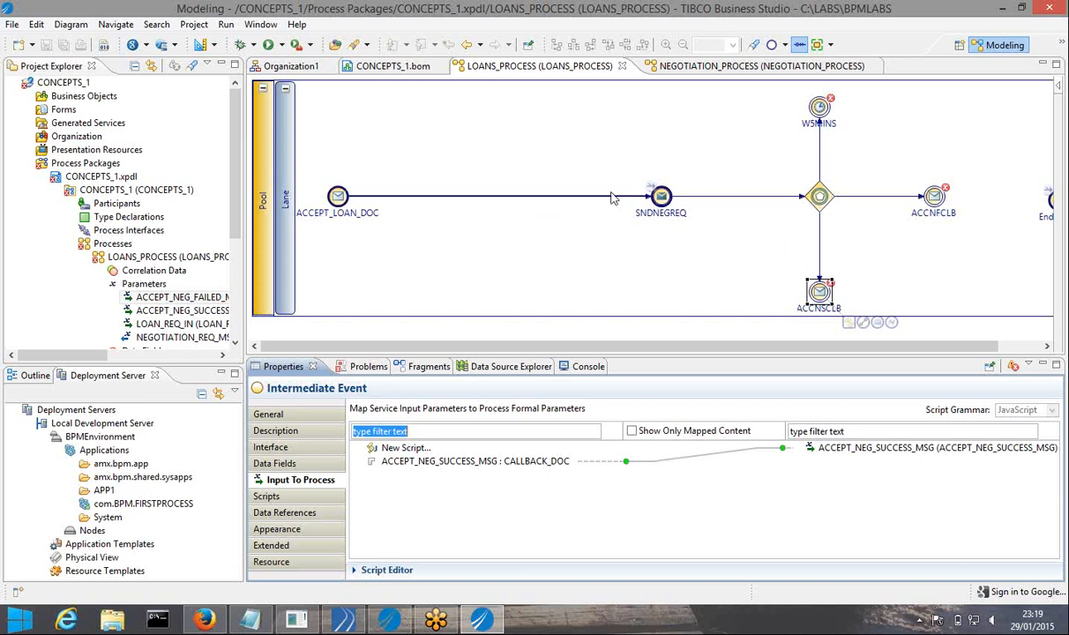
{"action": "left_click", "coordinate": [271, 413]}
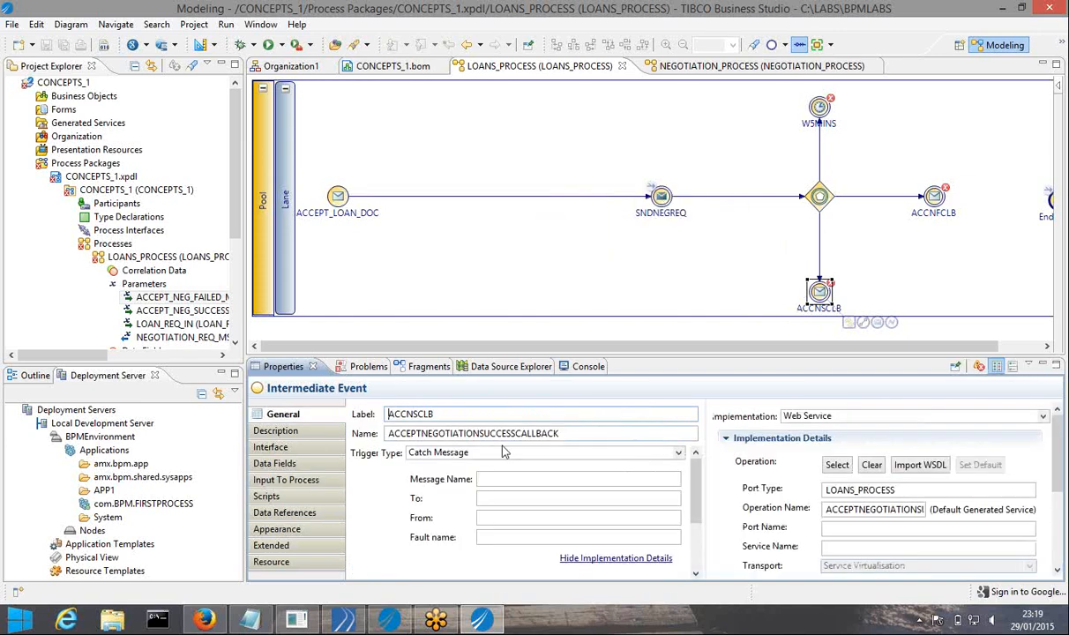
{"action": "left_click", "coordinate": [271, 447]}
{"action": "left_click", "coordinate": [451, 411]}
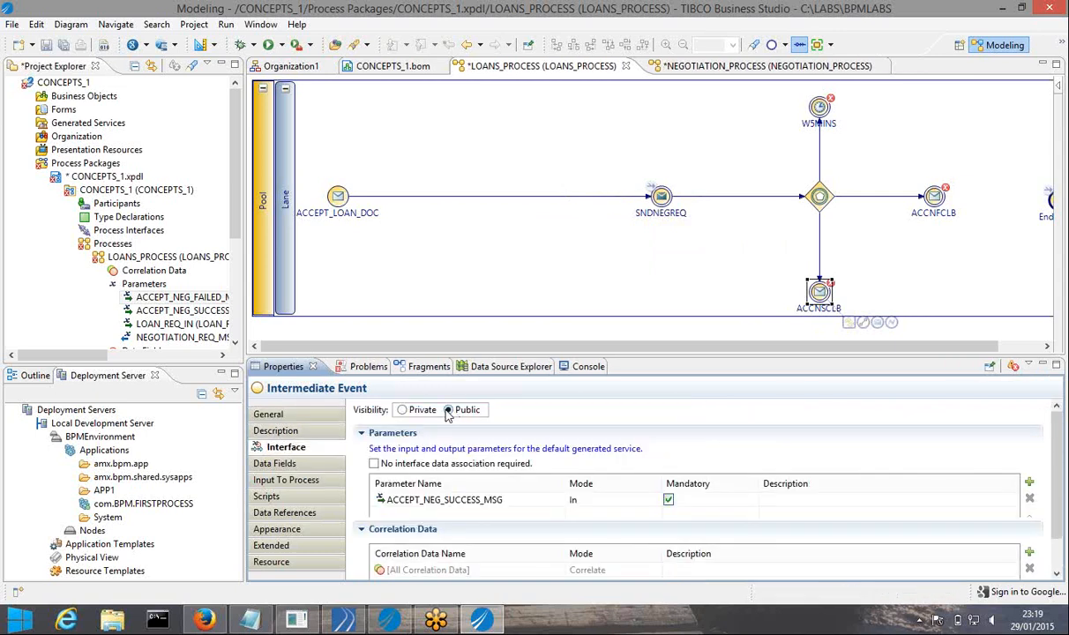
{"action": "left_click", "coordinate": [319, 479]}
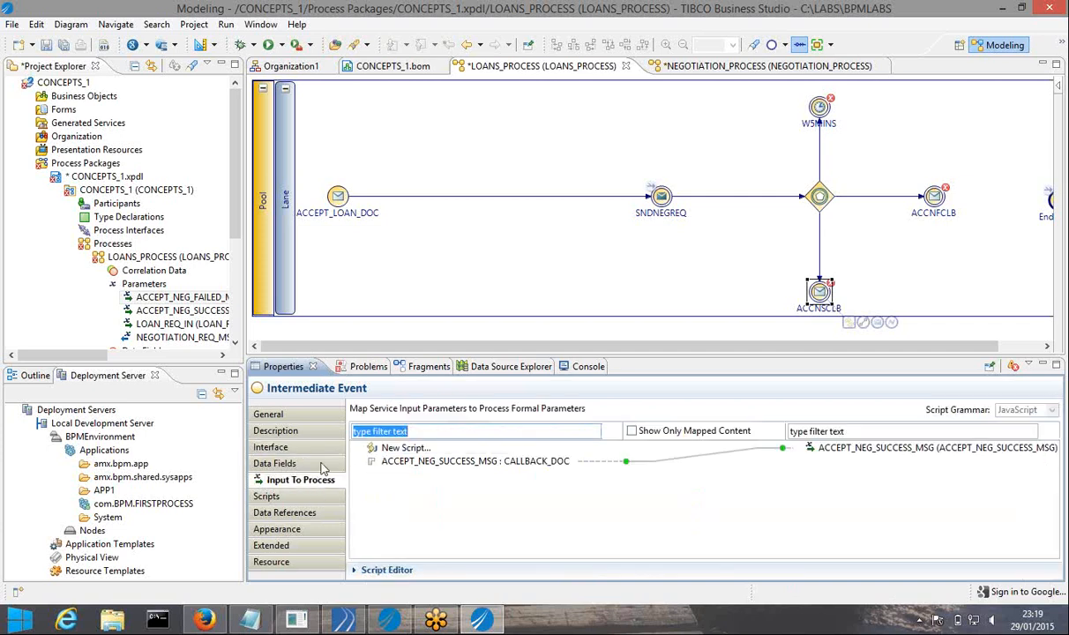
Save all changes again and bring up the NEGOTIATION_PROCESS diagram
{"action": "left_click", "coordinate": [269, 414]}
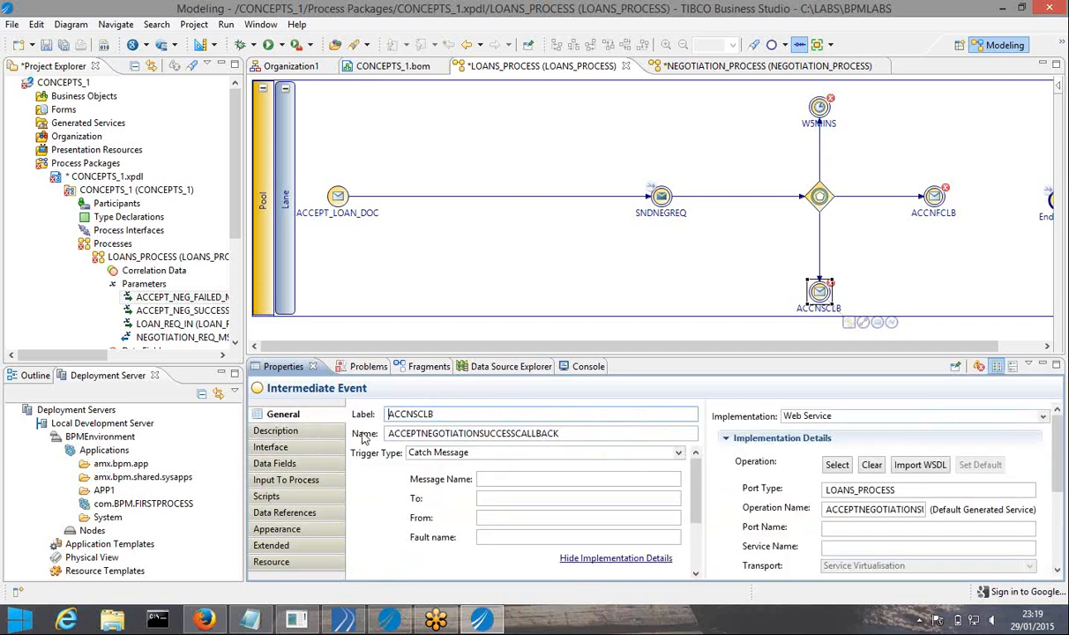
{"action": "left_click", "coordinate": [271, 447]}
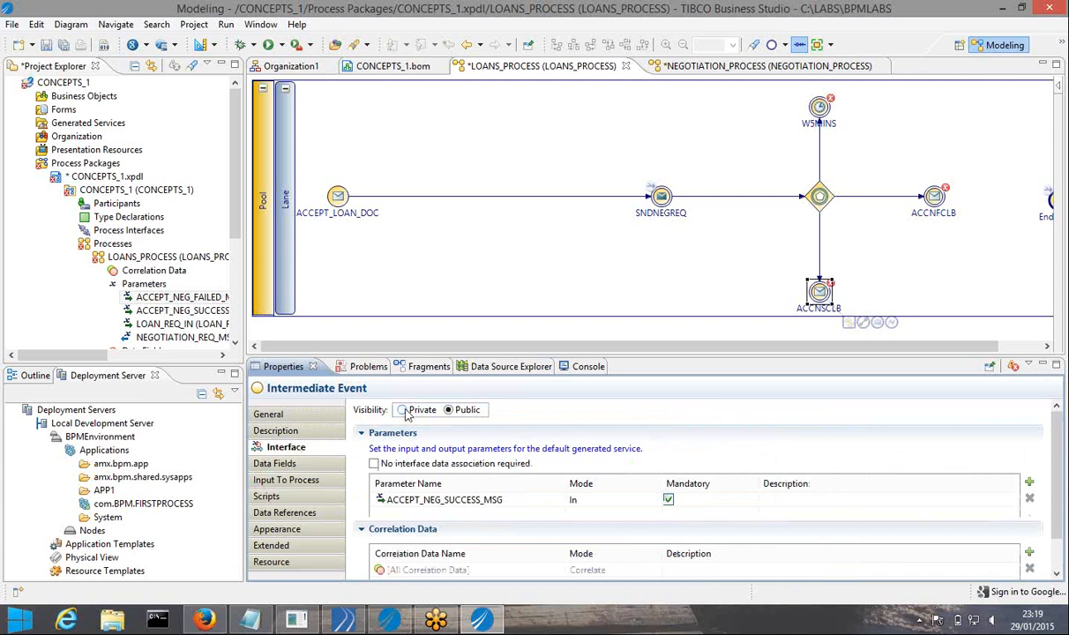
{"action": "left_click", "coordinate": [63, 45]}
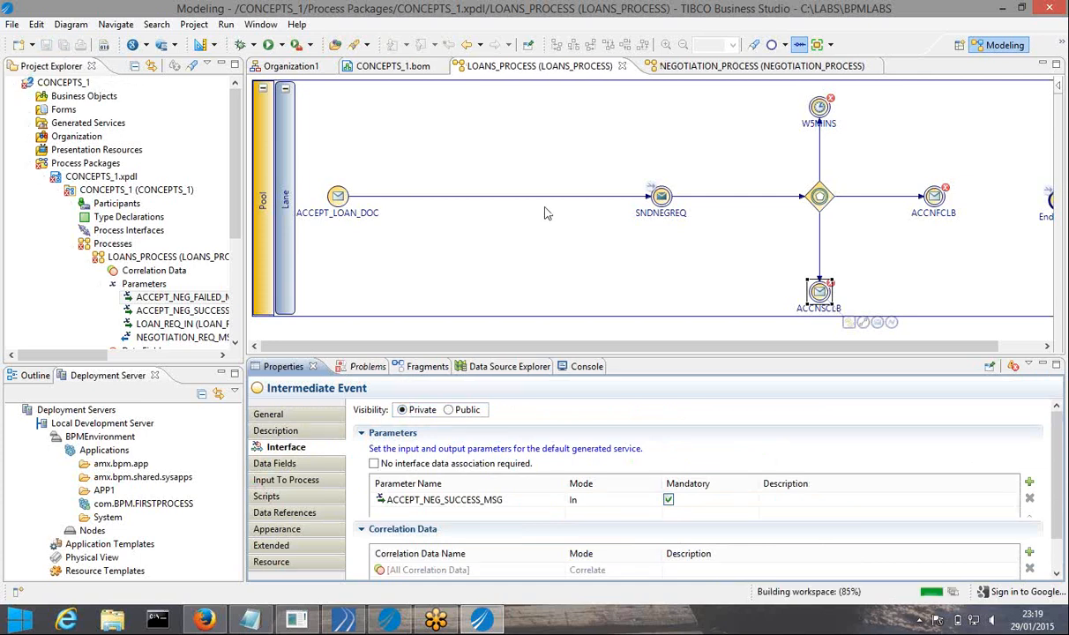
{"action": "left_click", "coordinate": [755, 69]}
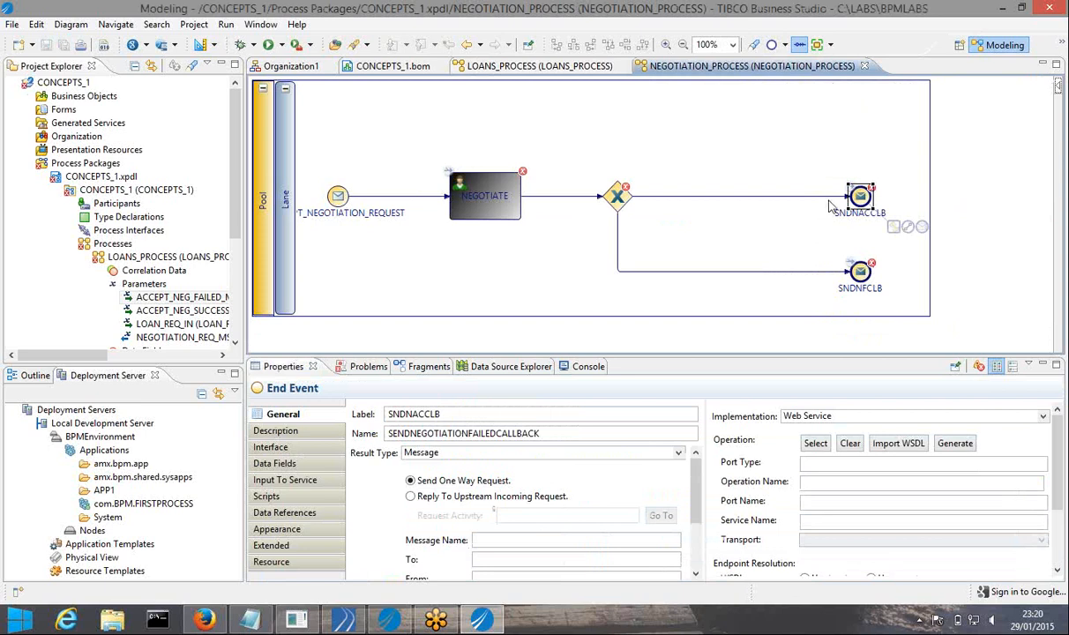
Make the SNDNACCLB end event call the ACCEPTNEGOTIATIONSUCCESSCALLBACK web service operation
{"action": "left_click", "coordinate": [860, 196]}
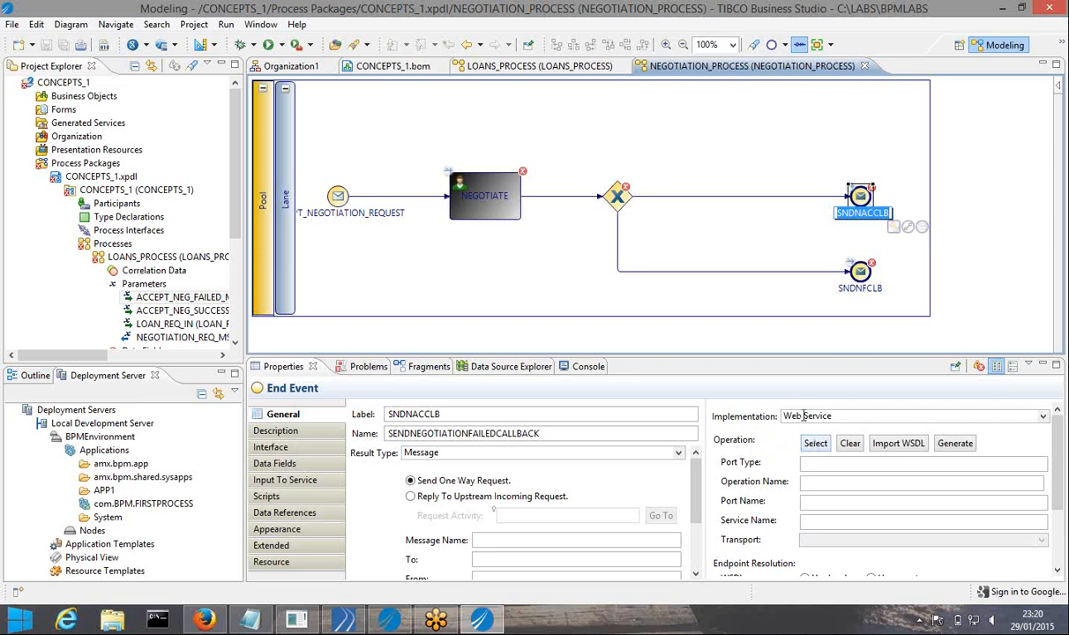
{"action": "left_click", "coordinate": [804, 415]}
{"action": "left_click", "coordinate": [773, 451]}
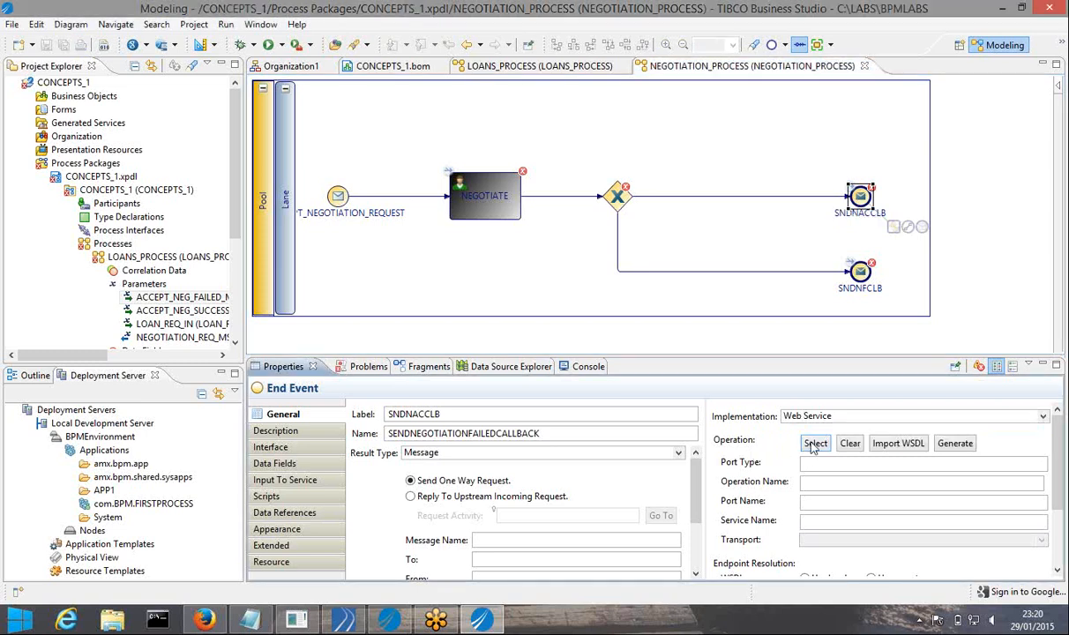
{"action": "left_click", "coordinate": [815, 443]}
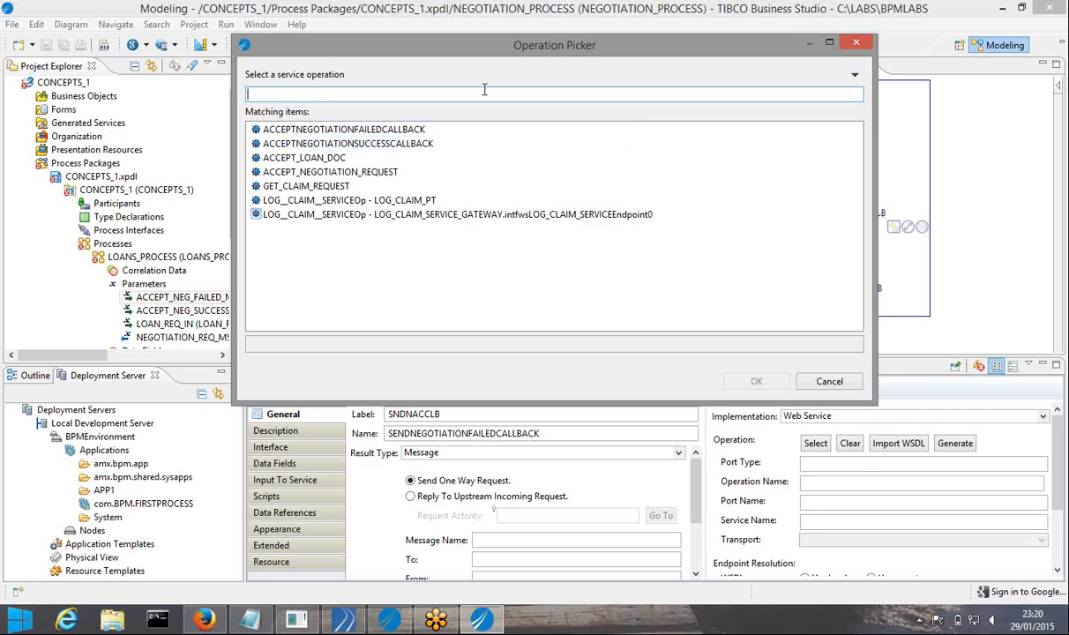
{"action": "left_click_drag", "start_coordinate": [495, 53], "coordinate": [556, 128]}
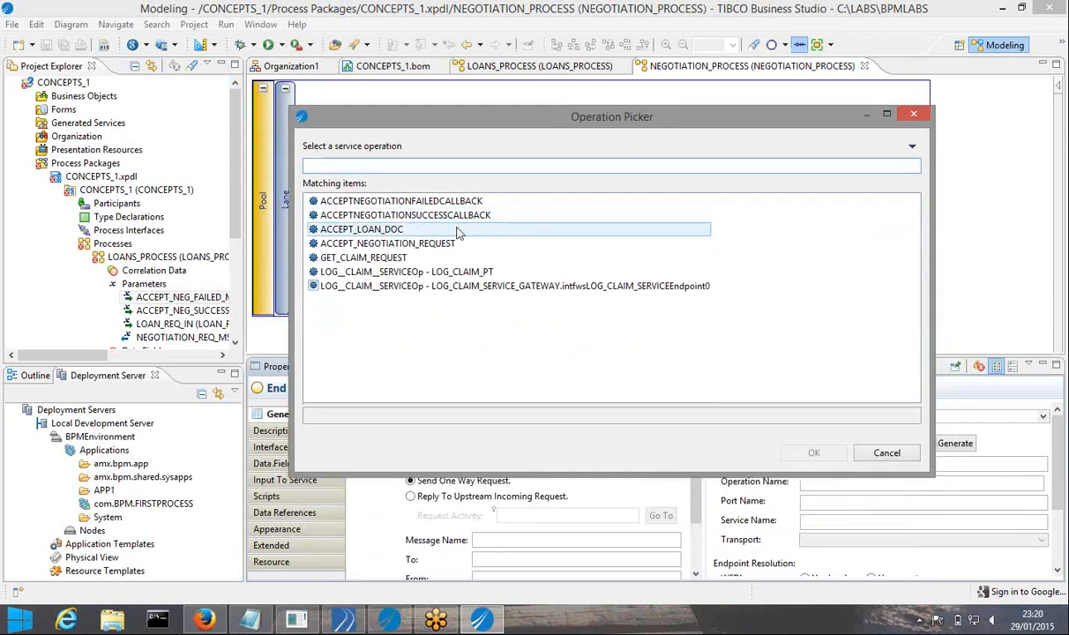
{"action": "left_click", "coordinate": [472, 220]}
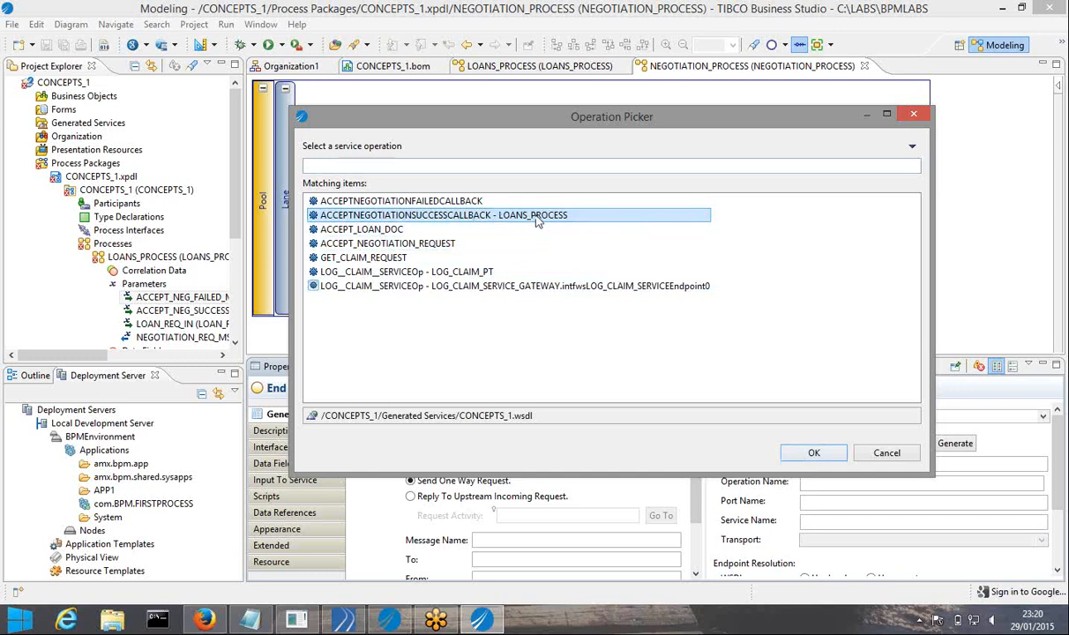
{"action": "left_click", "coordinate": [813, 453]}
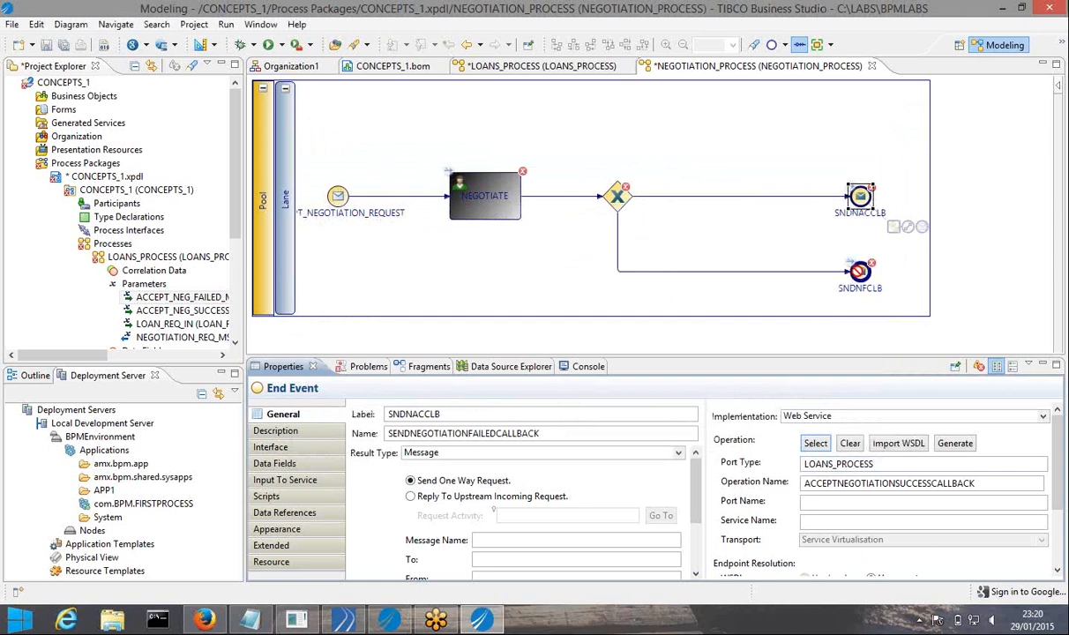
Point the SNDNFCLB end event at ACCEPTNEGOTIATIONFAILEDCALLBACK and save all
{"action": "left_click", "coordinate": [860, 272]}
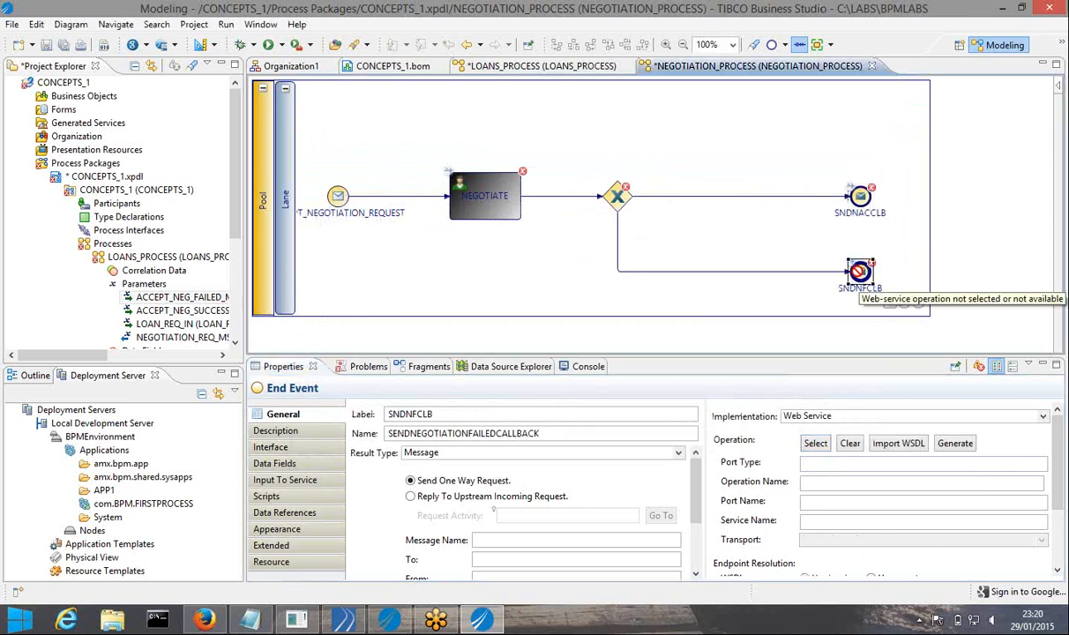
{"action": "left_click", "coordinate": [816, 443]}
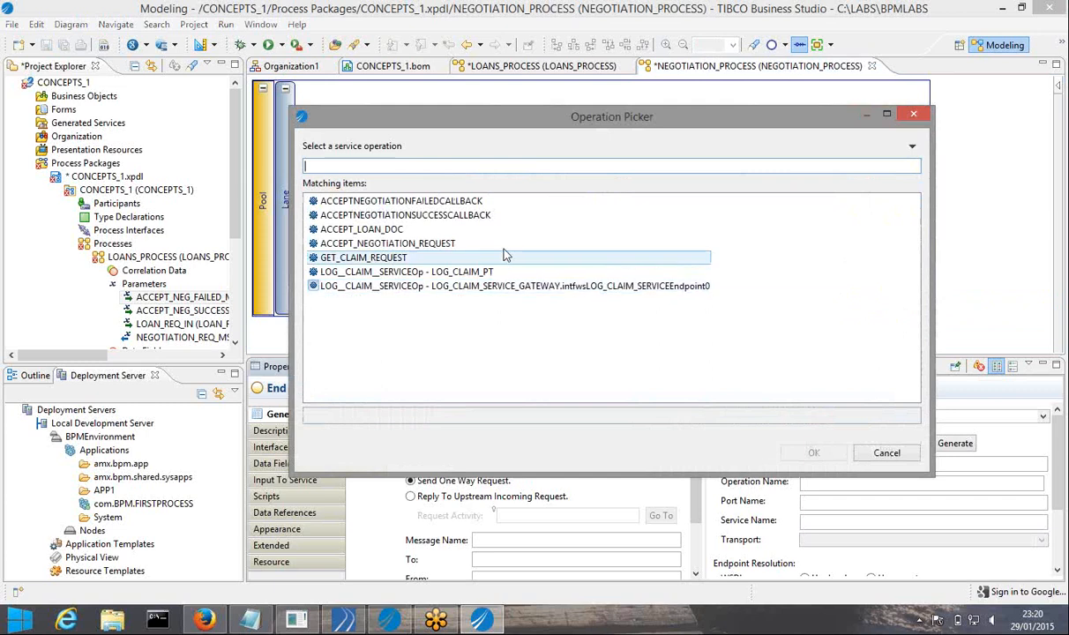
{"action": "left_click", "coordinate": [451, 205]}
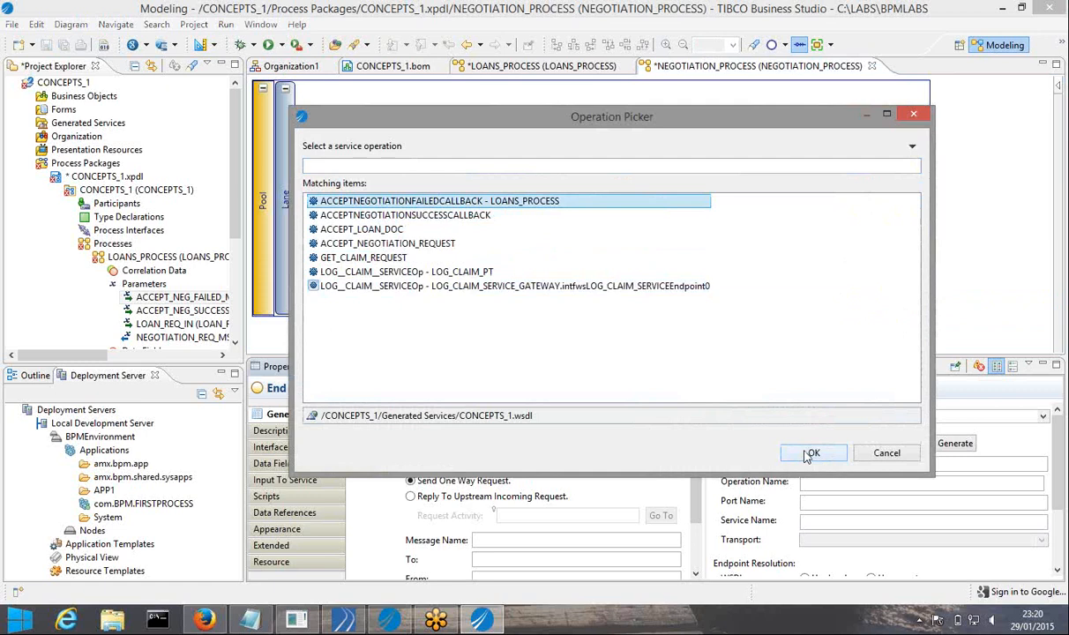
{"action": "left_click", "coordinate": [810, 453]}
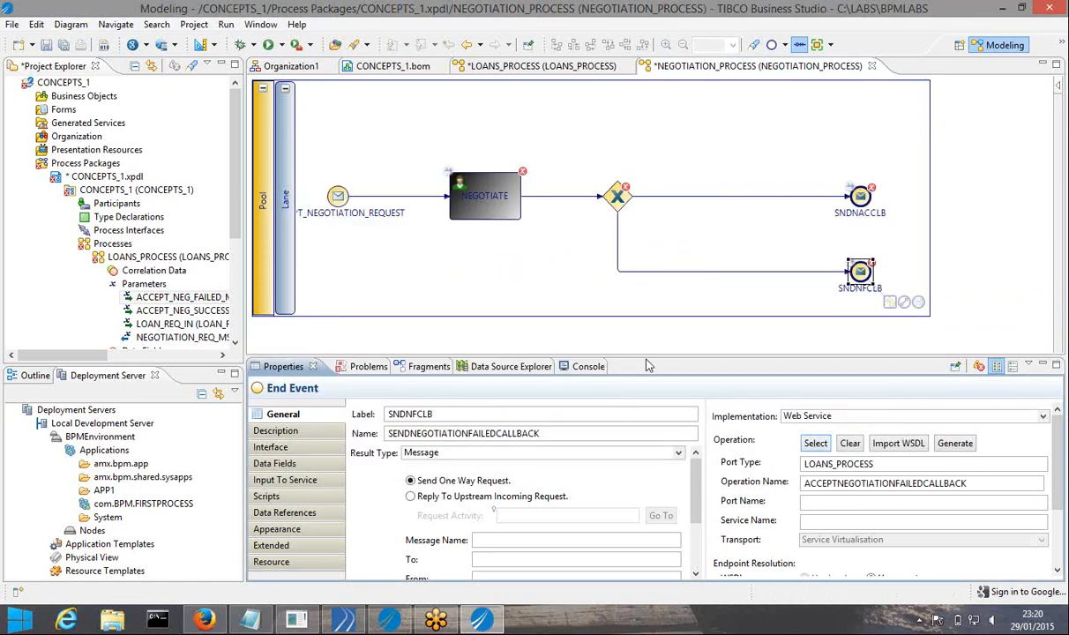
{"action": "left_click", "coordinate": [62, 51]}
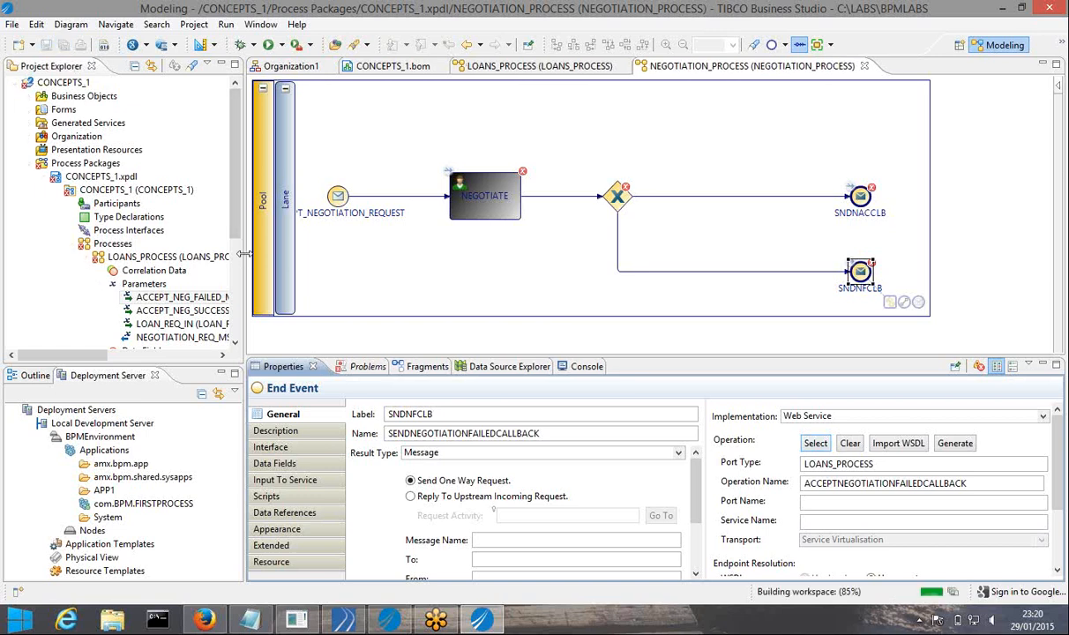
Widen the project tree, collapse LOANS_PROCESS and expand NEGOTIATION_PROCESS's Parameters node
{"action": "left_click_drag", "start_coordinate": [243, 254], "coordinate": [281, 254]}
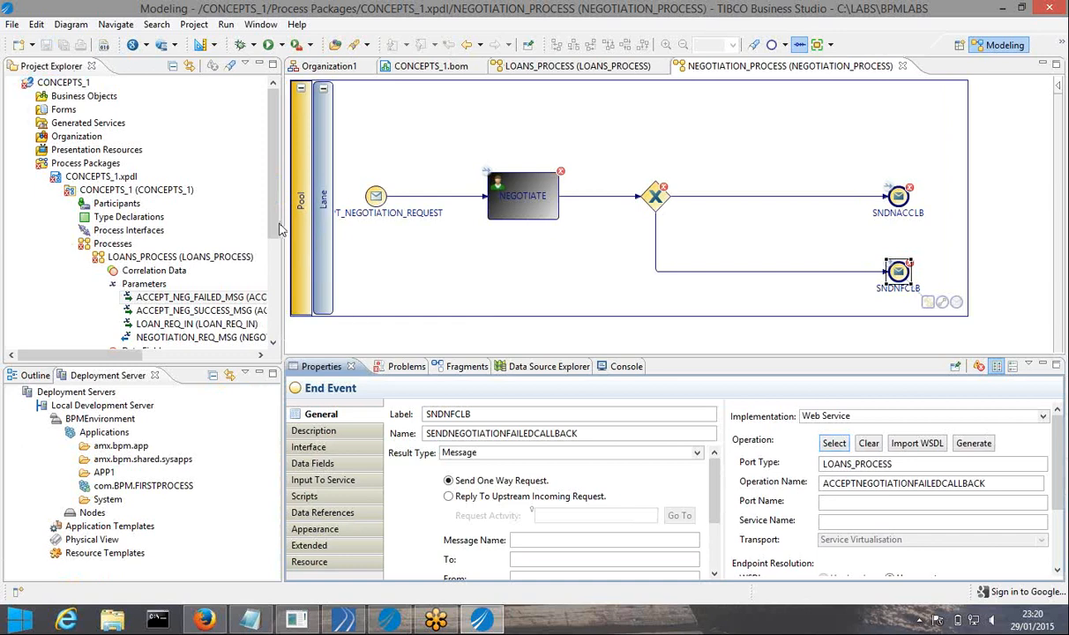
{"action": "left_click", "coordinate": [86, 256]}
{"action": "left_click", "coordinate": [85, 270]}
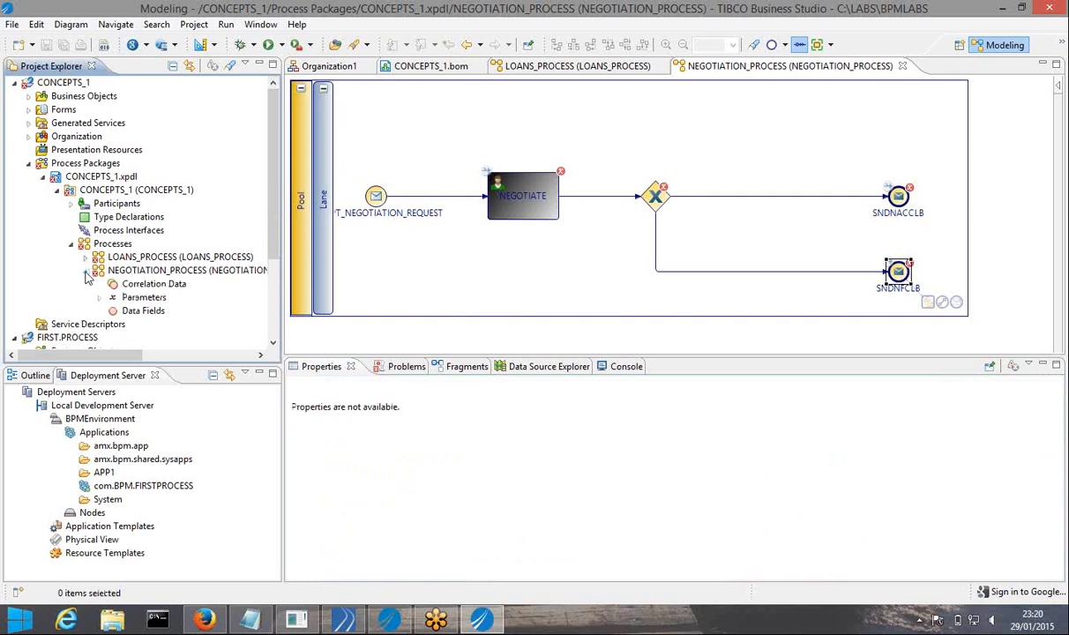
{"action": "left_click", "coordinate": [112, 298]}
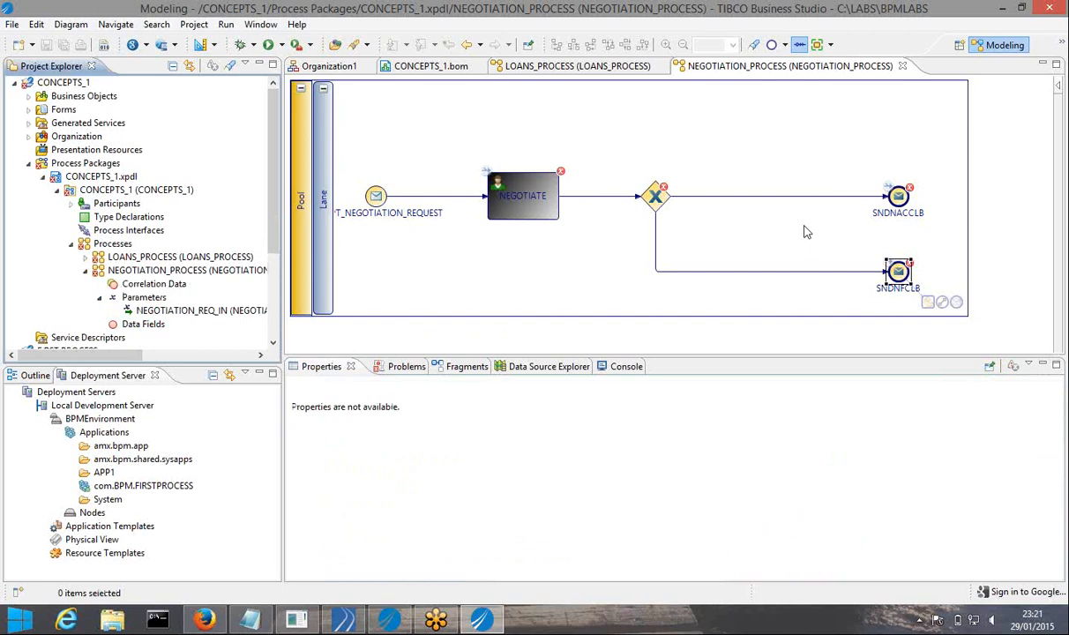
{"action": "left_click", "coordinate": [161, 301]}
Start a new NEGOTIATION_PROCESS parameter with mode Out and BOM type CALLBACK_DOC
{"action": "right_click", "coordinate": [160, 300]}
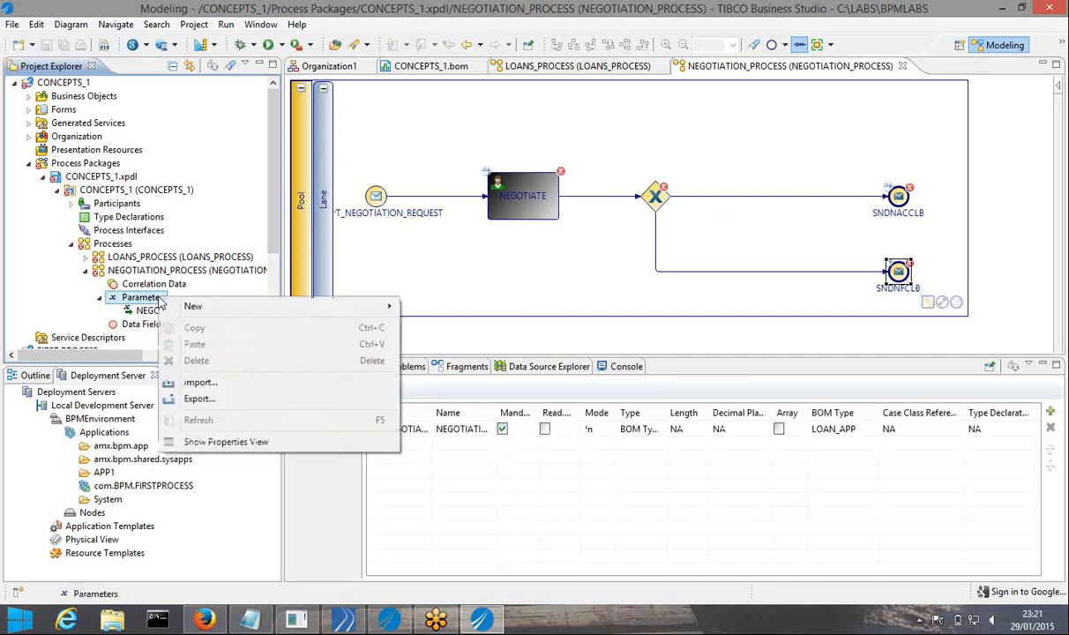
{"action": "mouse_move", "coordinate": [187, 307]}
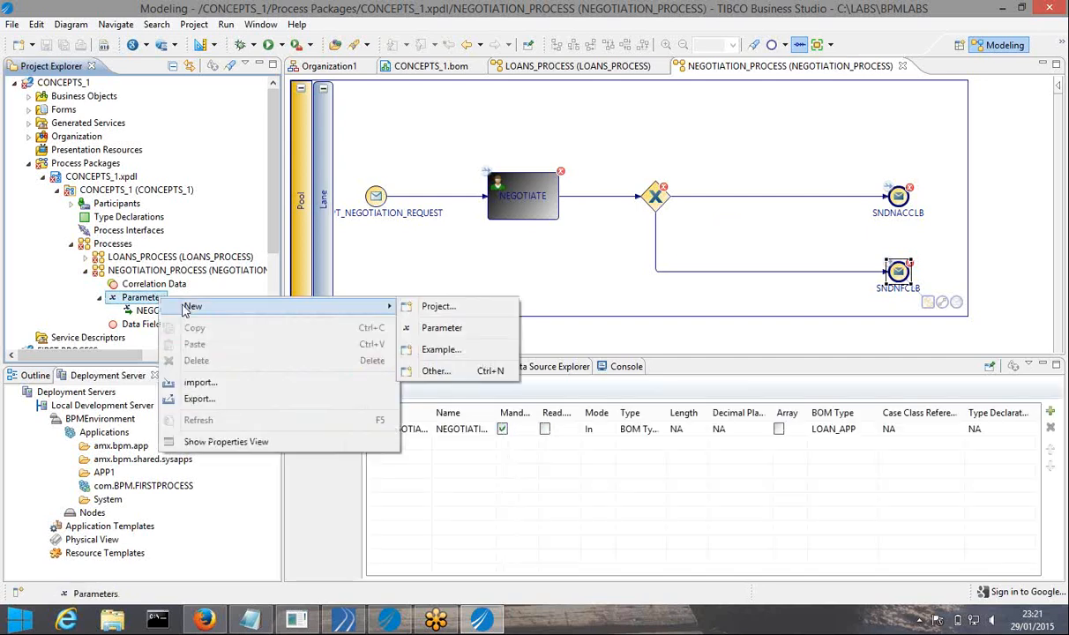
{"action": "left_click", "coordinate": [444, 328]}
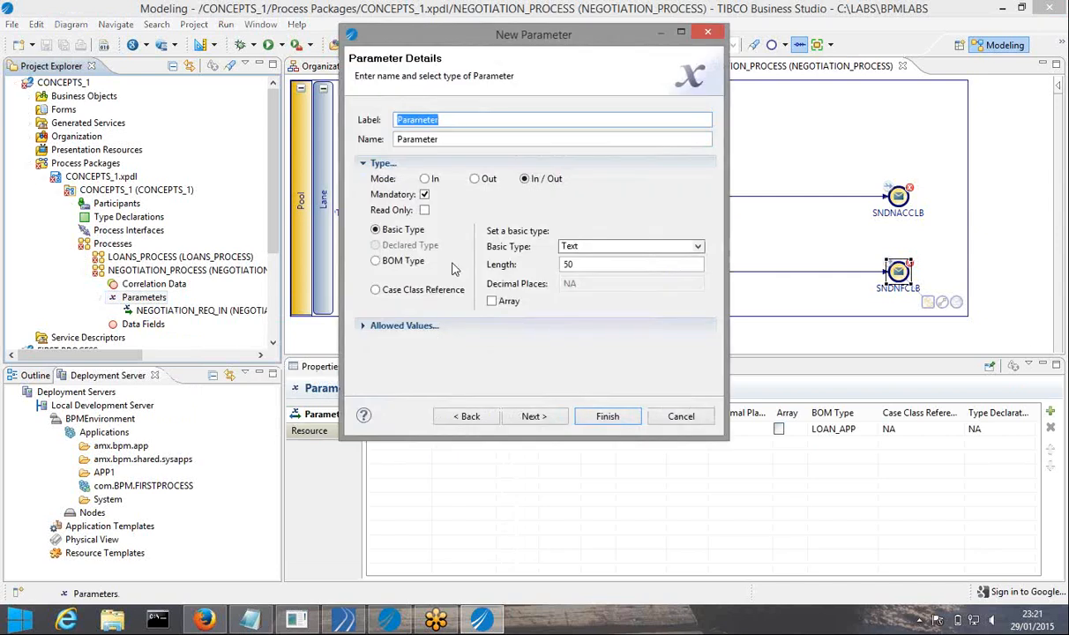
{"action": "left_click", "coordinate": [475, 182]}
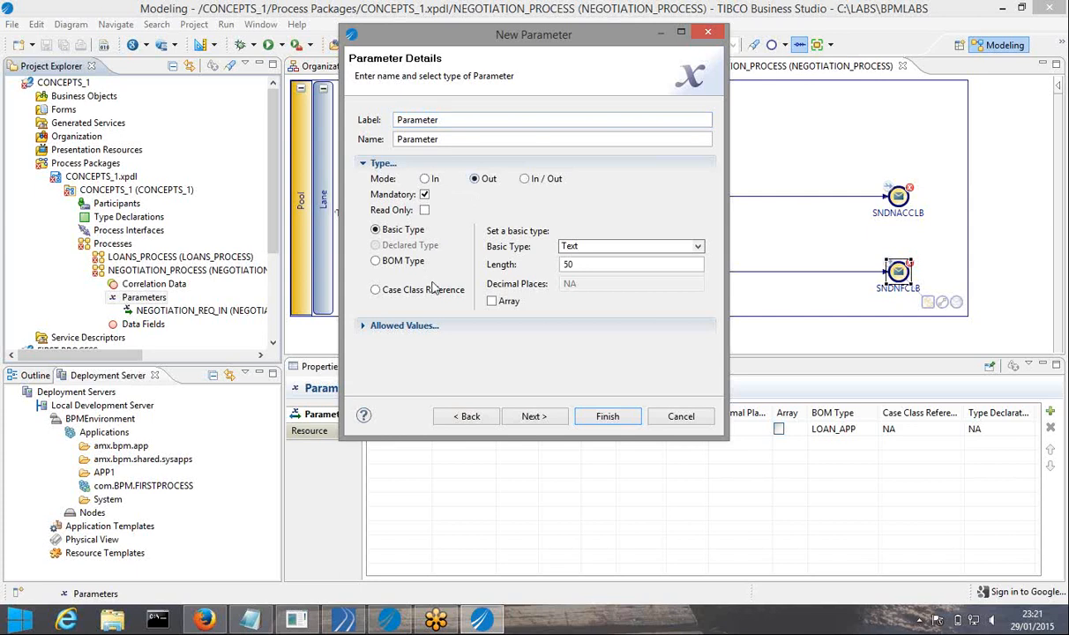
{"action": "left_click", "coordinate": [397, 262]}
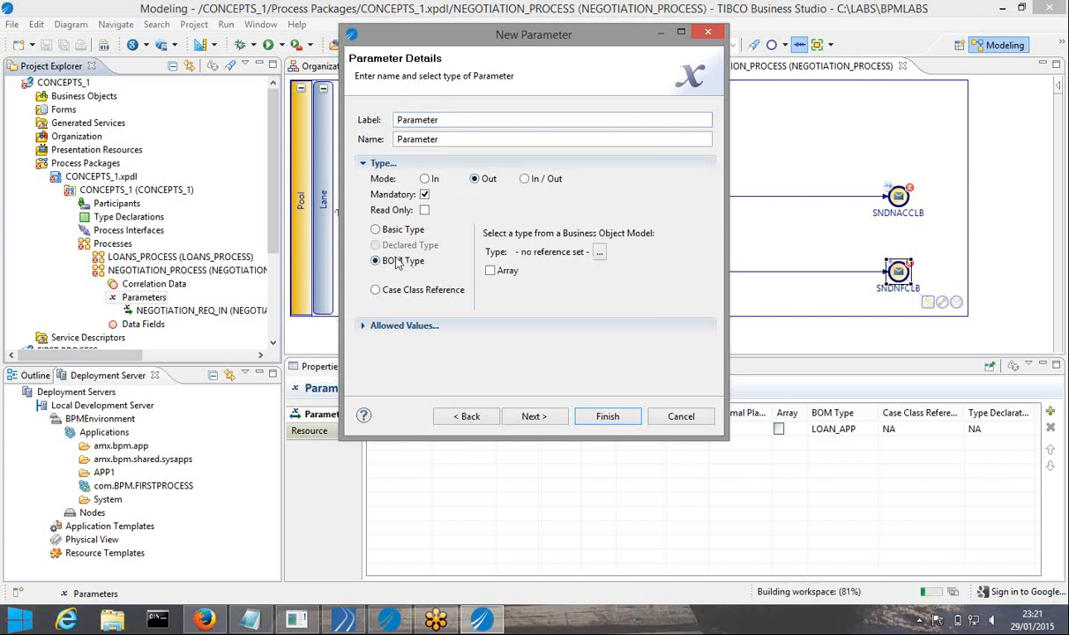
{"action": "left_click", "coordinate": [599, 253]}
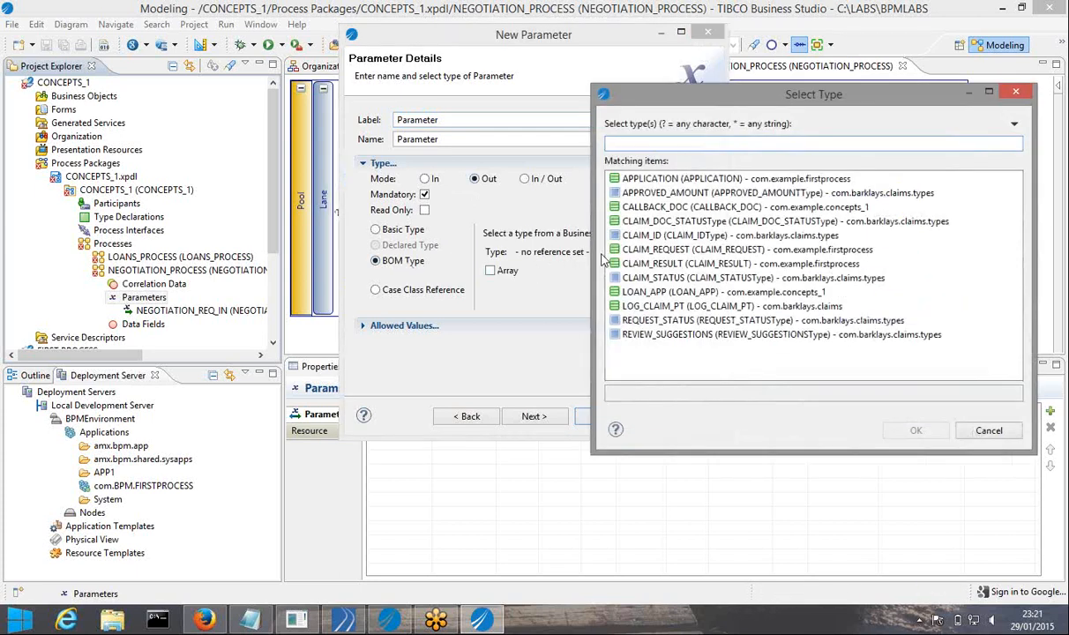
{"action": "left_click", "coordinate": [657, 208]}
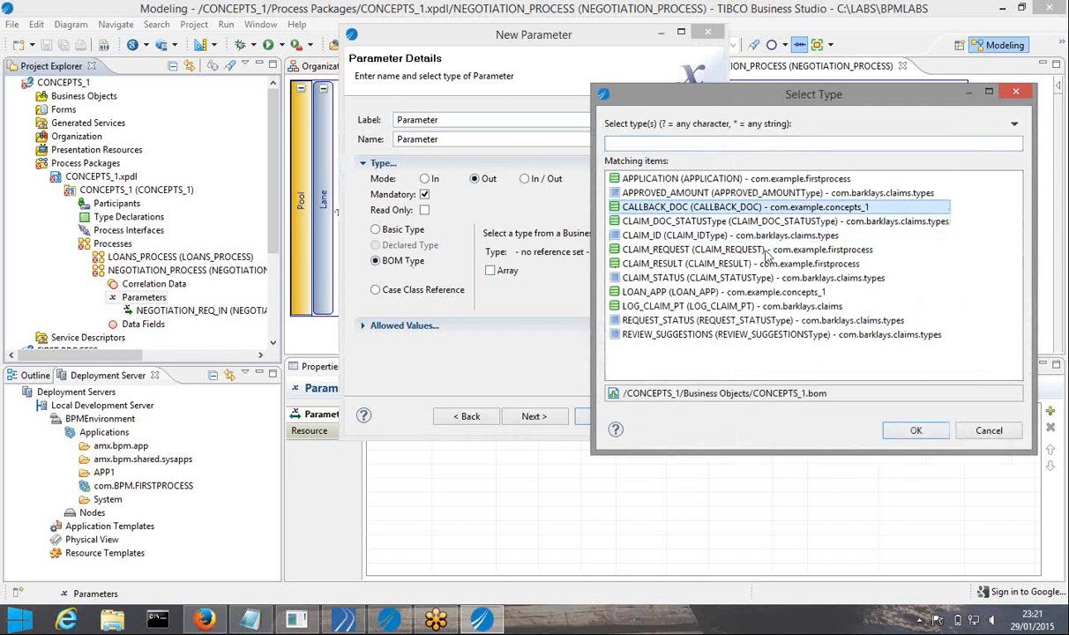
{"action": "left_click", "coordinate": [909, 431]}
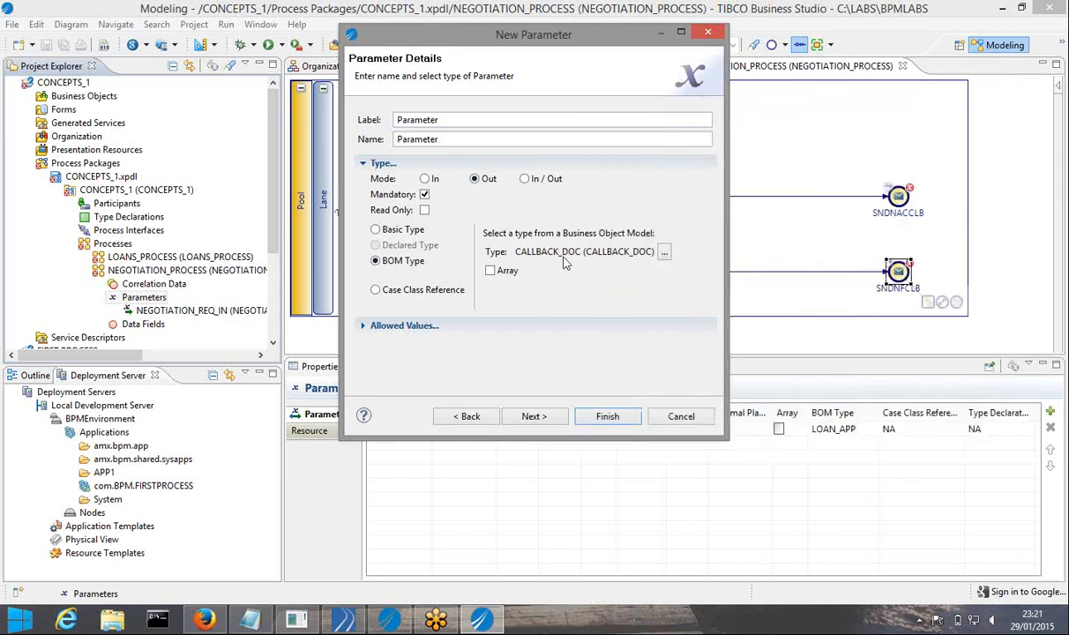
Label the parameter SEND_NEG_SUCCESS_MSG, copy the label, and create it
{"action": "double_click", "coordinate": [463, 116]}
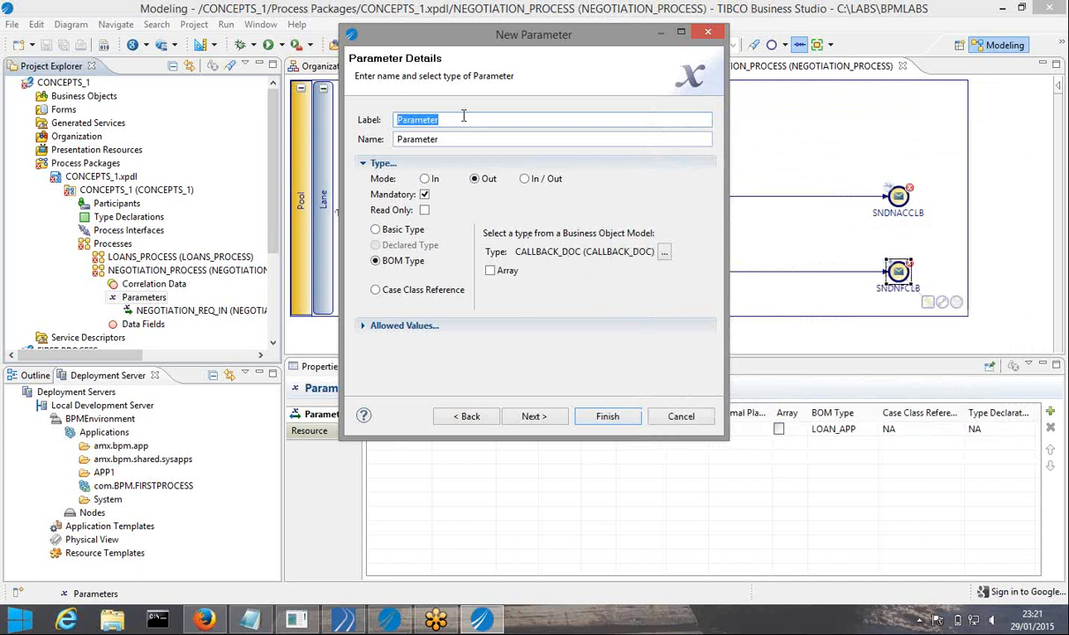
{"action": "type", "text": "ACCEPT_NEG_SUCCESS_MSG"}
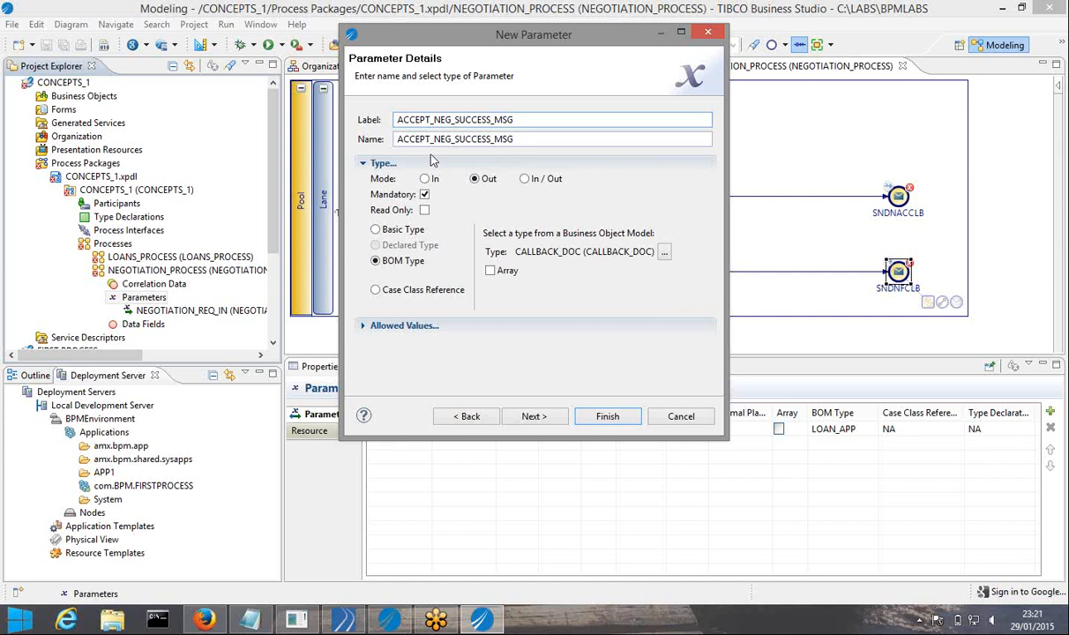
{"action": "key", "text": "BackSpace"}
{"action": "key", "text": "BackSpace"}
{"action": "key", "text": "BackSpace"}
{"action": "key", "text": "BackSpace"}
{"action": "key", "text": "BackSpace"}
{"action": "key", "text": "BackSpace"}
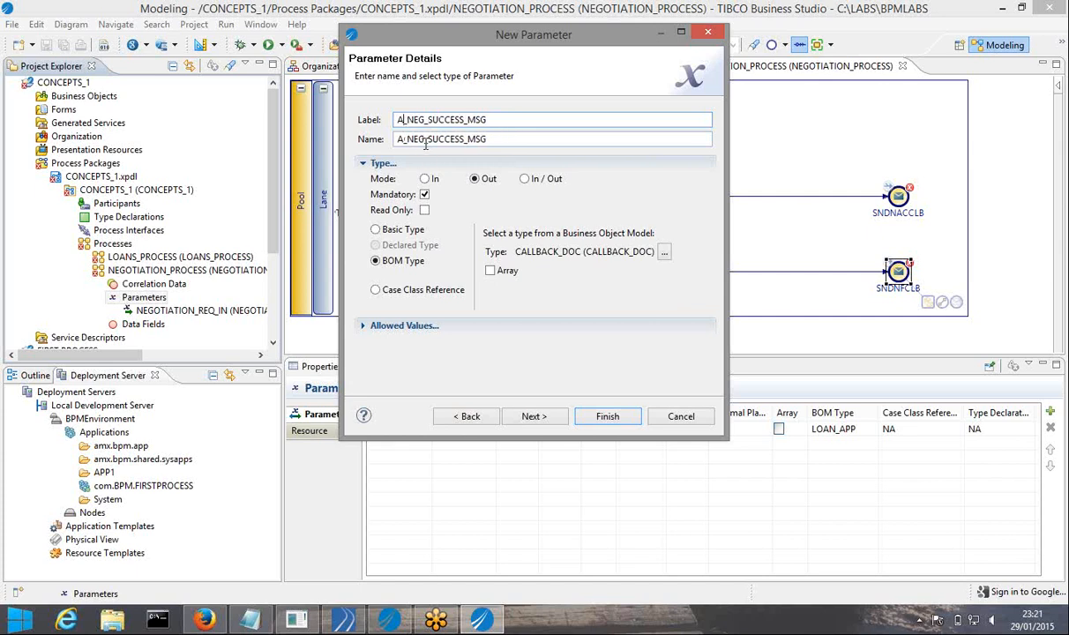
{"action": "type", "text": "SEND"}
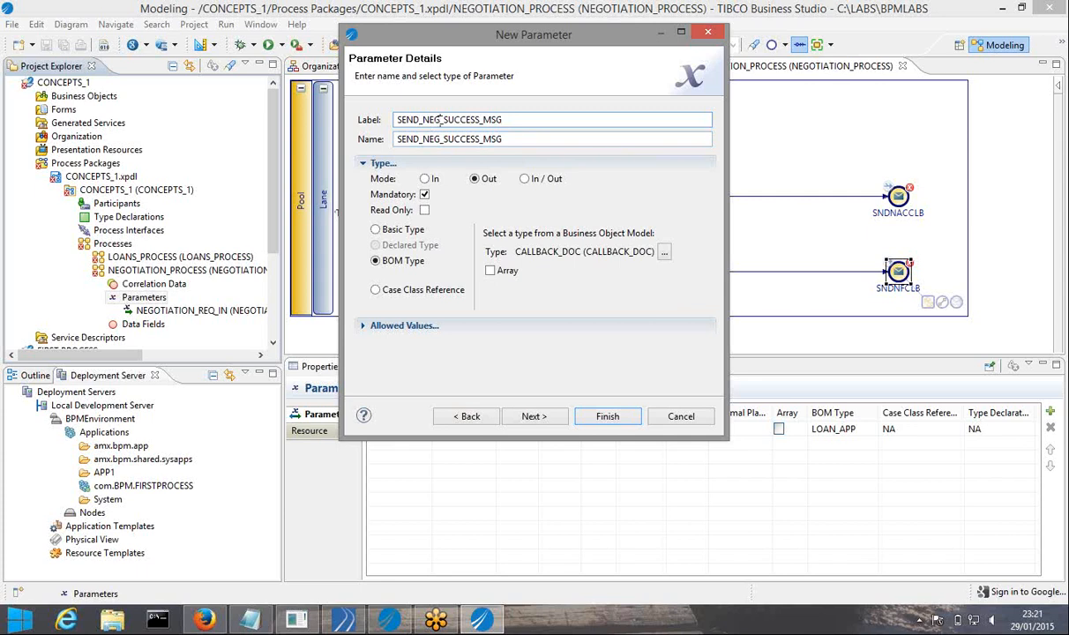
{"action": "double_click", "coordinate": [440, 120]}
{"action": "key", "text": "ctrl+c"}
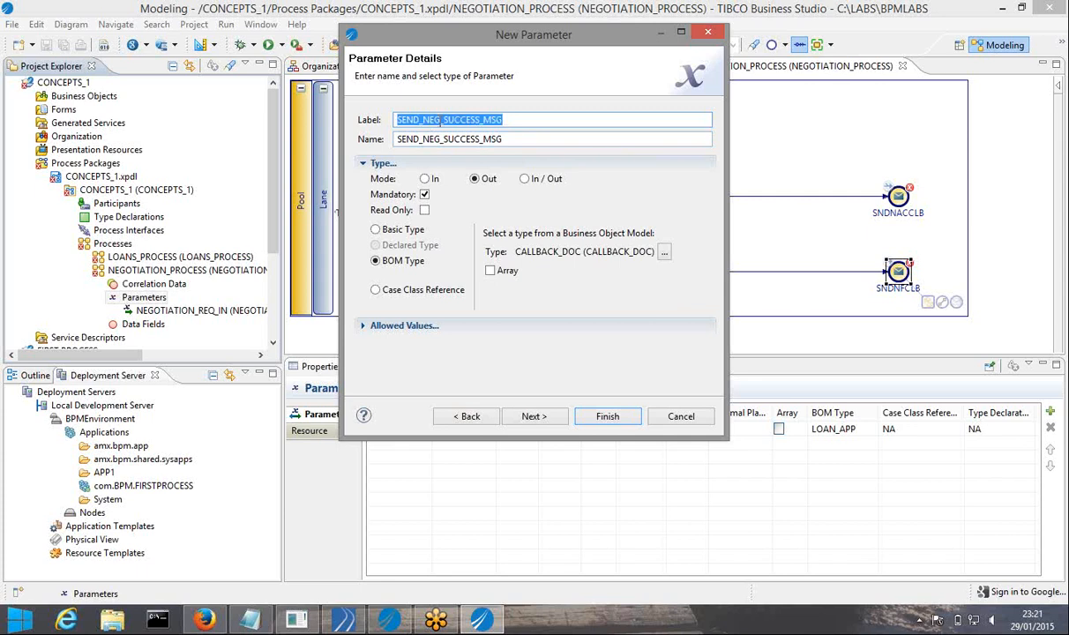
{"action": "left_click", "coordinate": [606, 417]}
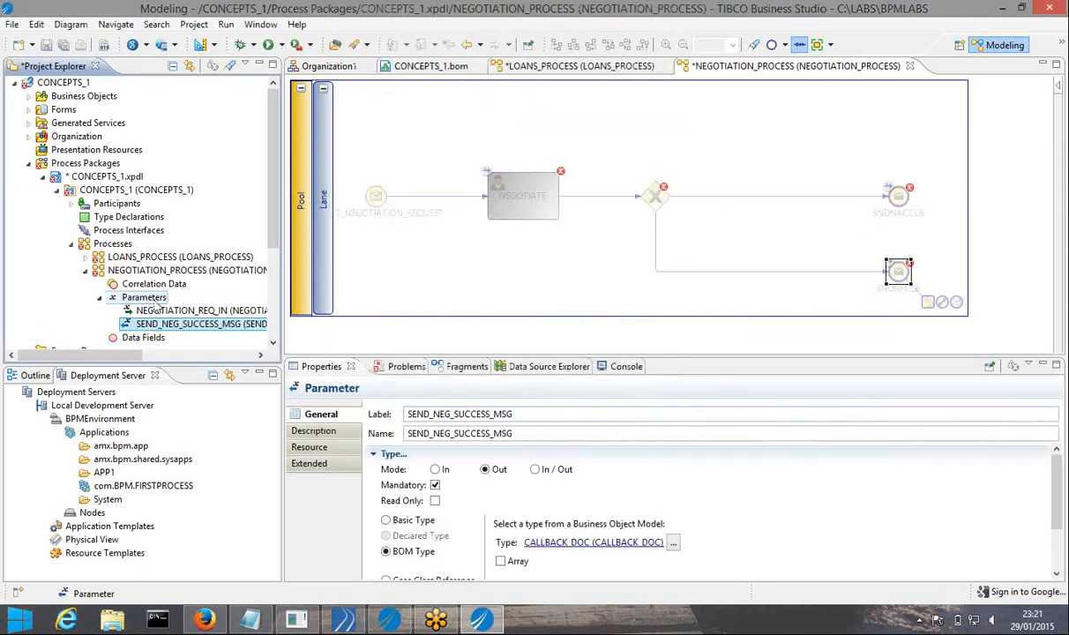
{"action": "right_click", "coordinate": [150, 299]}
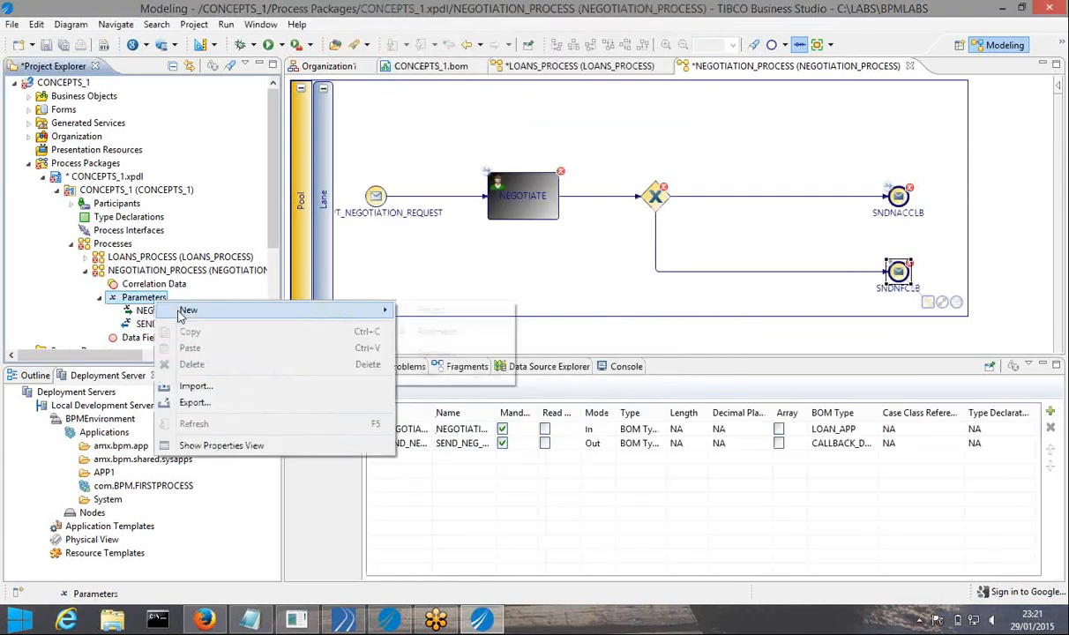
Start another Out parameter labelled SEND_NEG_FAILED_MSG
{"action": "left_click", "coordinate": [415, 329]}
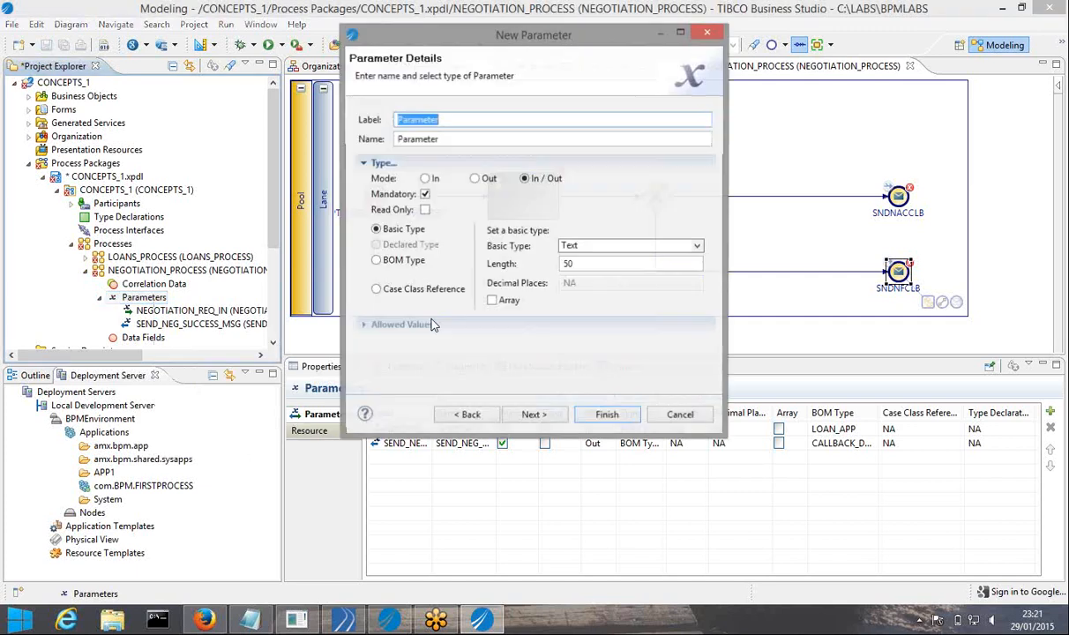
{"action": "left_click", "coordinate": [477, 178]}
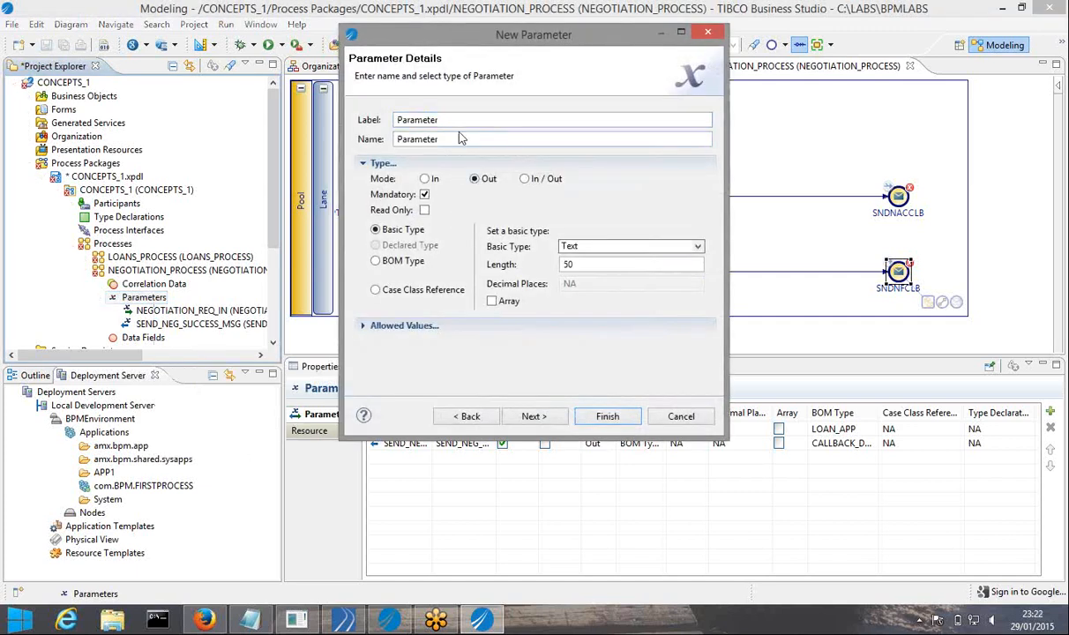
{"action": "double_click", "coordinate": [455, 119]}
{"action": "key", "text": "ctrl+v"}
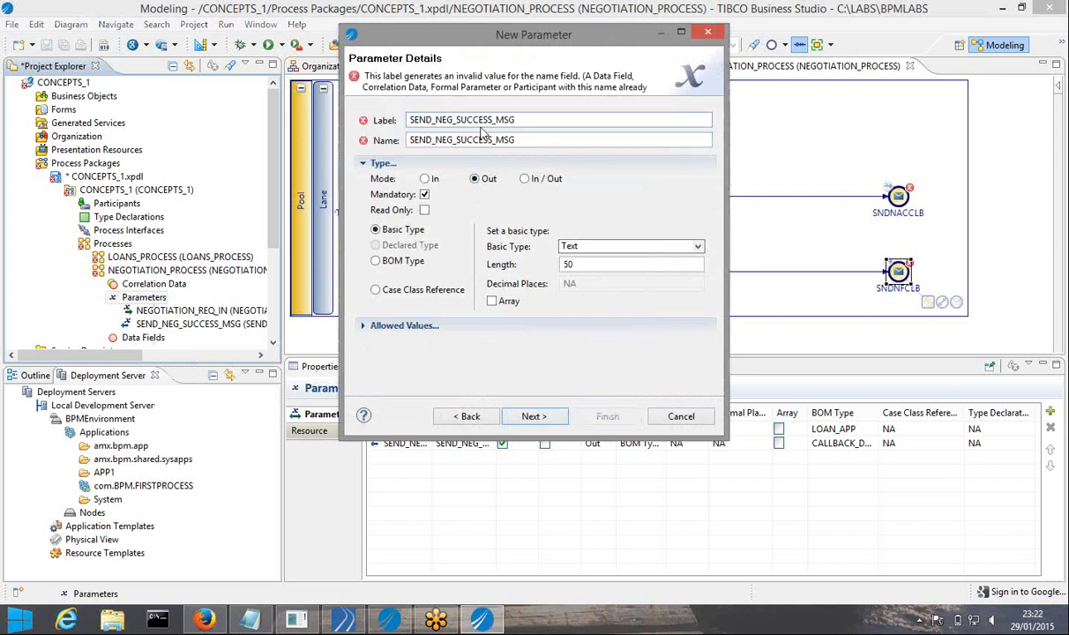
{"action": "left_click", "coordinate": [490, 121]}
{"action": "key", "text": "BackSpace"}
{"action": "key", "text": "BackSpace"}
{"action": "key", "text": "BackSpace"}
{"action": "key", "text": "BackSpace"}
{"action": "key", "text": "BackSpace"}
{"action": "key", "text": "BackSpace"}
{"action": "key", "text": "BackSpace"}
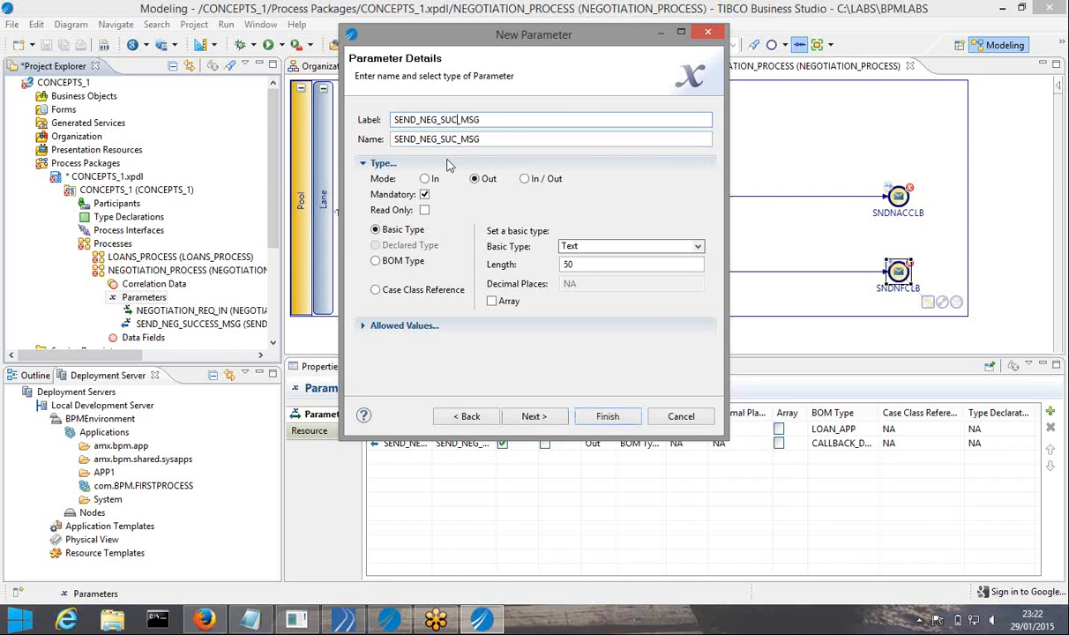
{"action": "type", "text": "FAILED"}
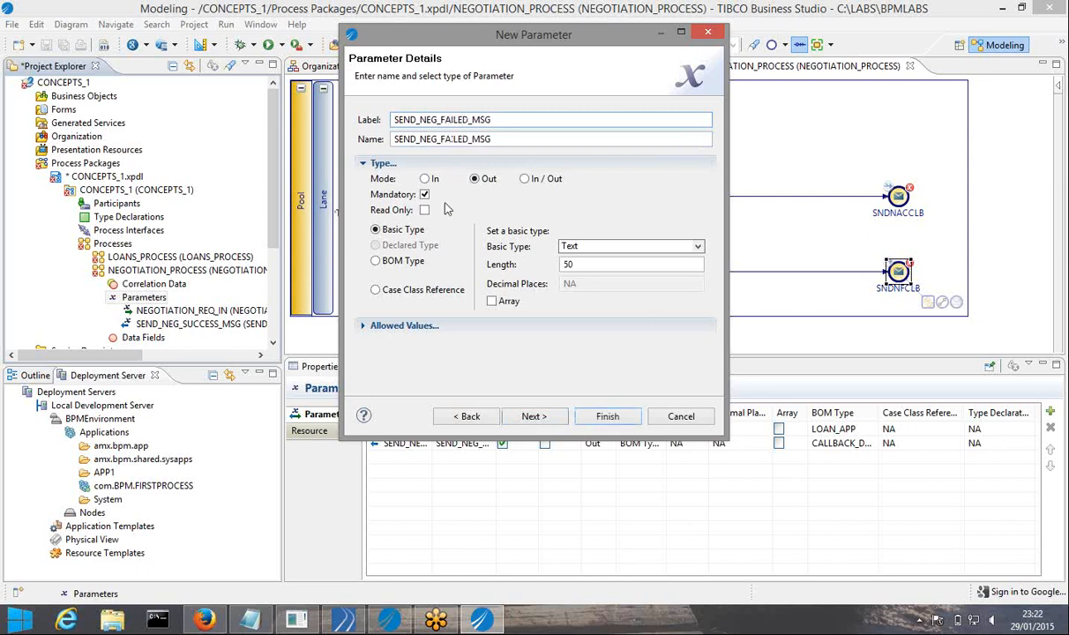
Give it BOM type CALLBACK_DOC, finish the wizard, and review SEND_NEG_SUCCESS_MSG's properties
{"action": "left_click", "coordinate": [403, 262]}
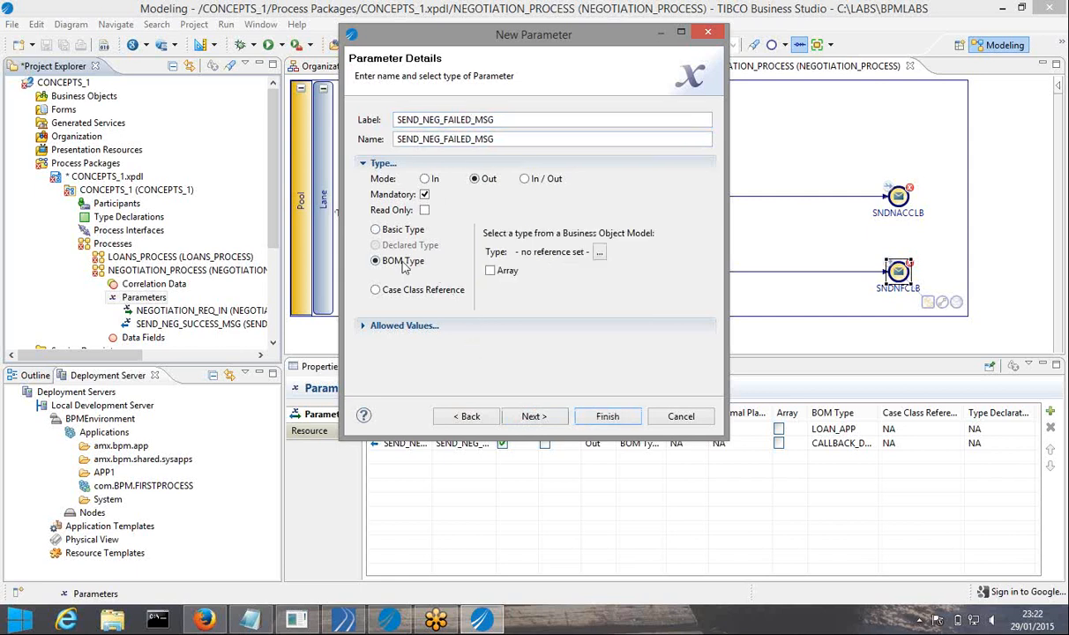
{"action": "left_click", "coordinate": [598, 255]}
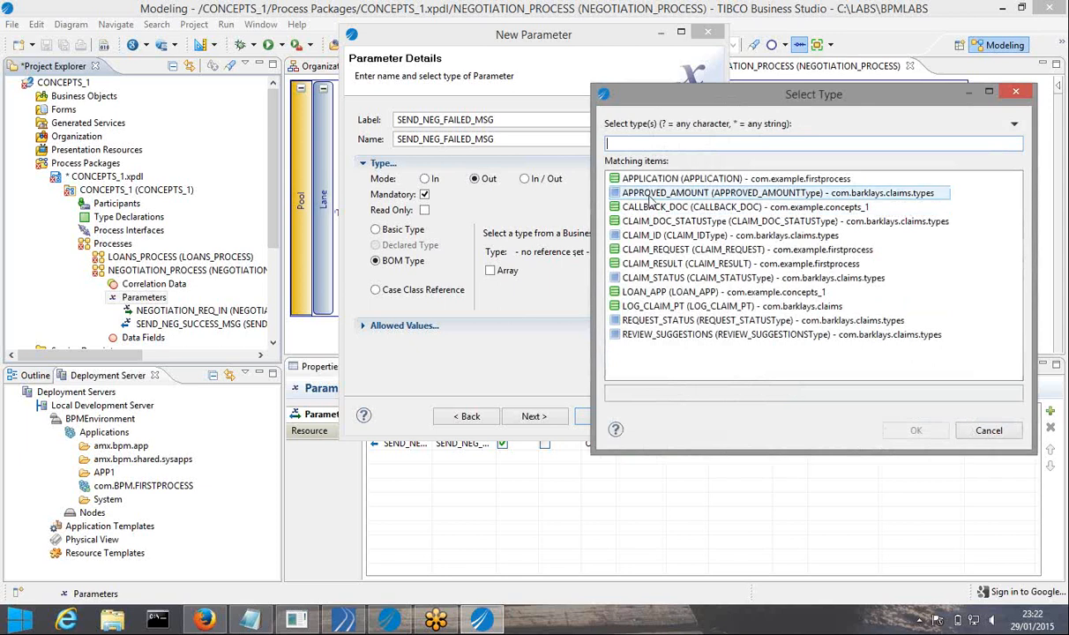
{"action": "left_click", "coordinate": [631, 208]}
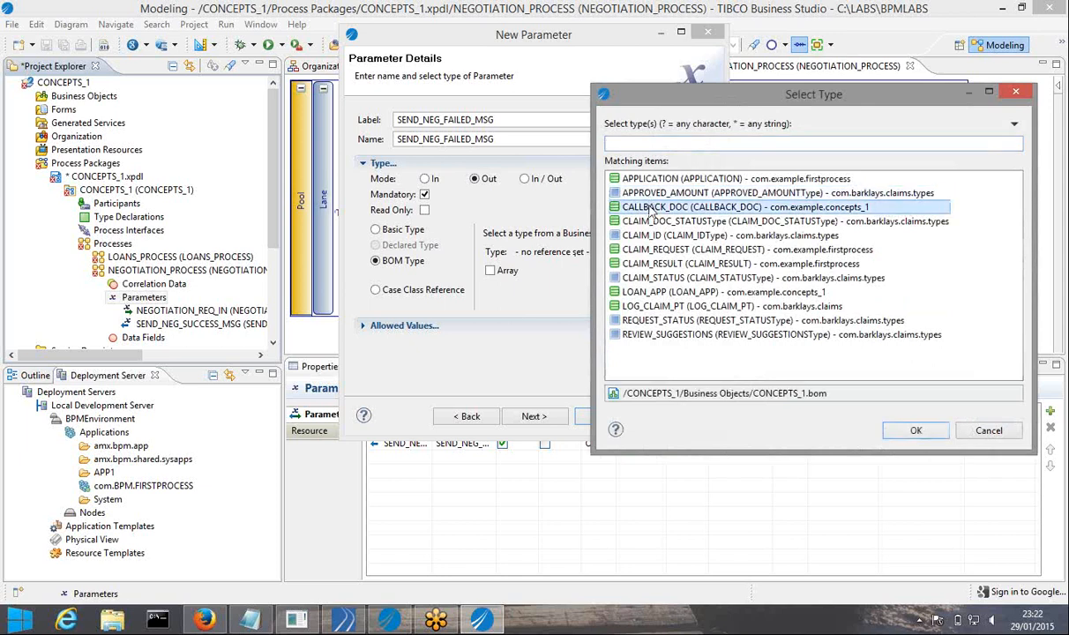
{"action": "left_click", "coordinate": [903, 428]}
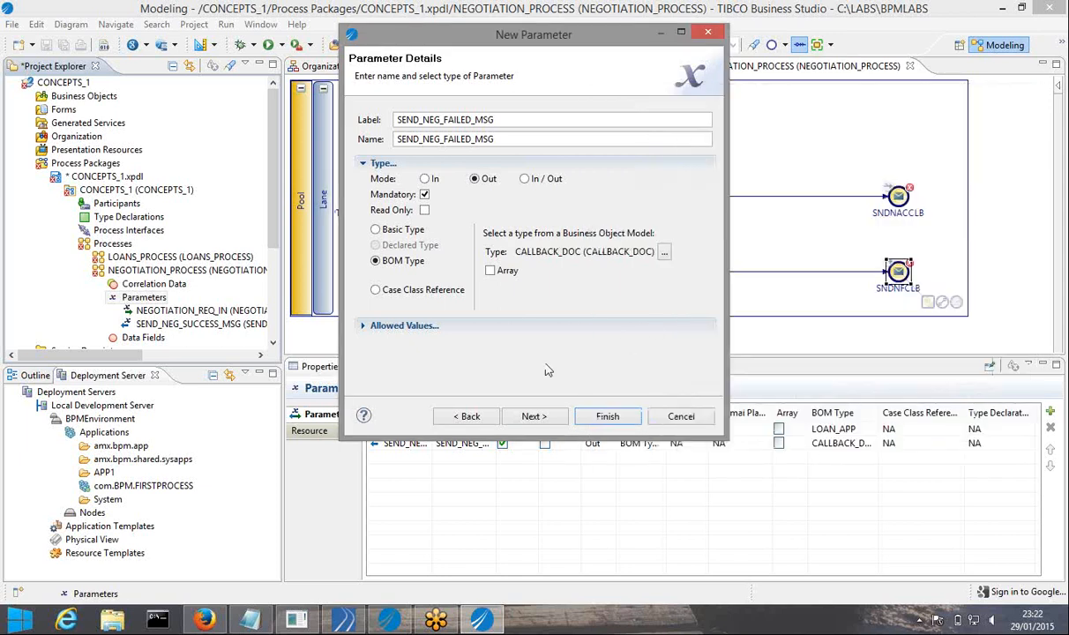
{"action": "left_click", "coordinate": [537, 419]}
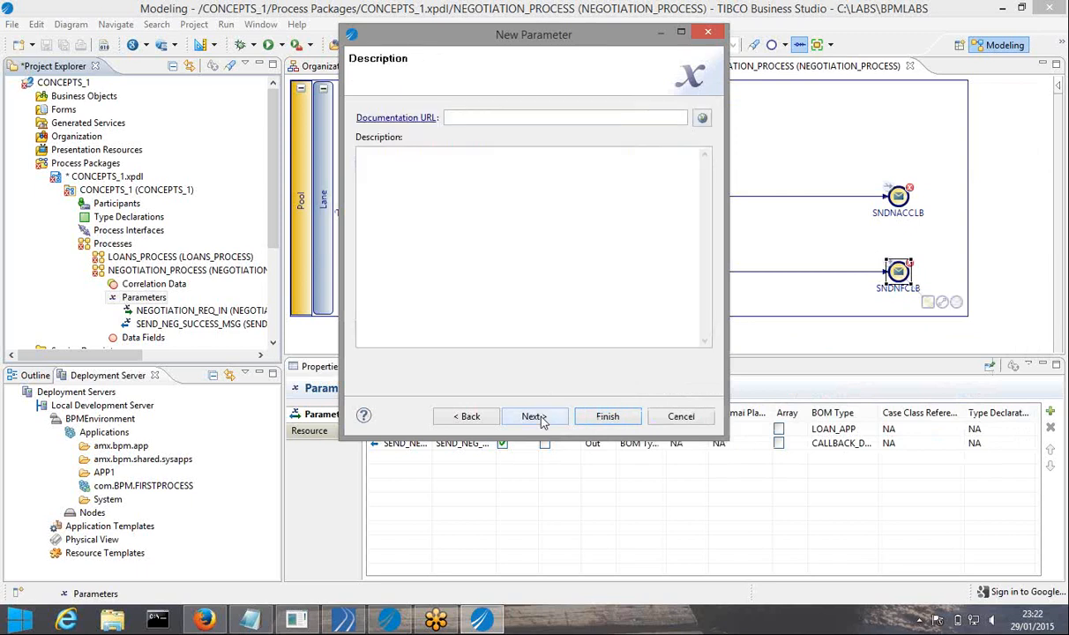
{"action": "left_click", "coordinate": [536, 420]}
{"action": "left_click", "coordinate": [602, 420]}
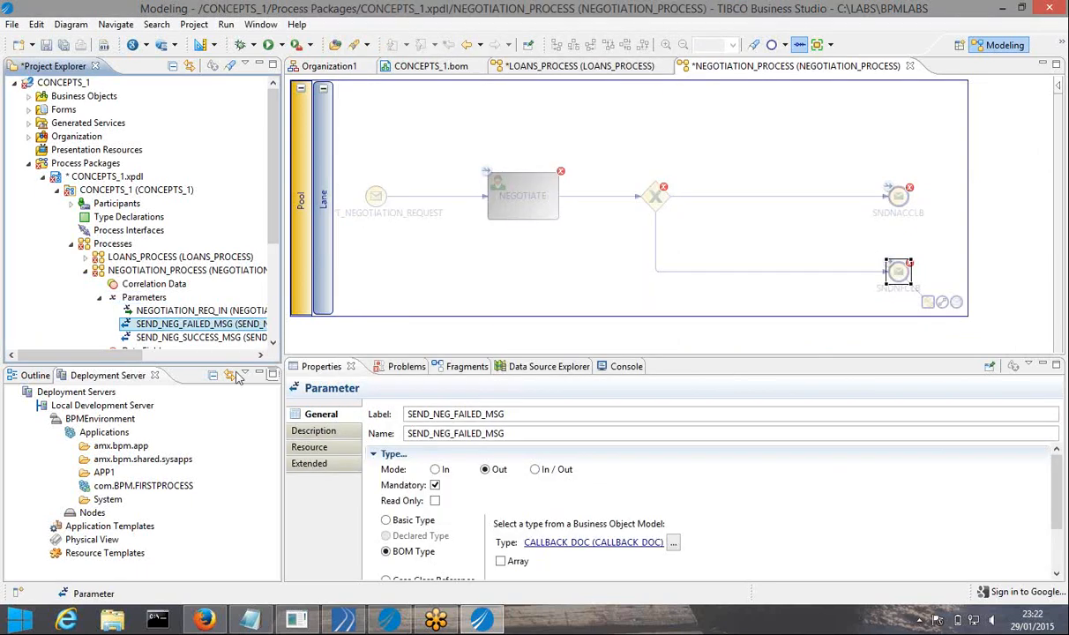
{"action": "left_click", "coordinate": [188, 338]}
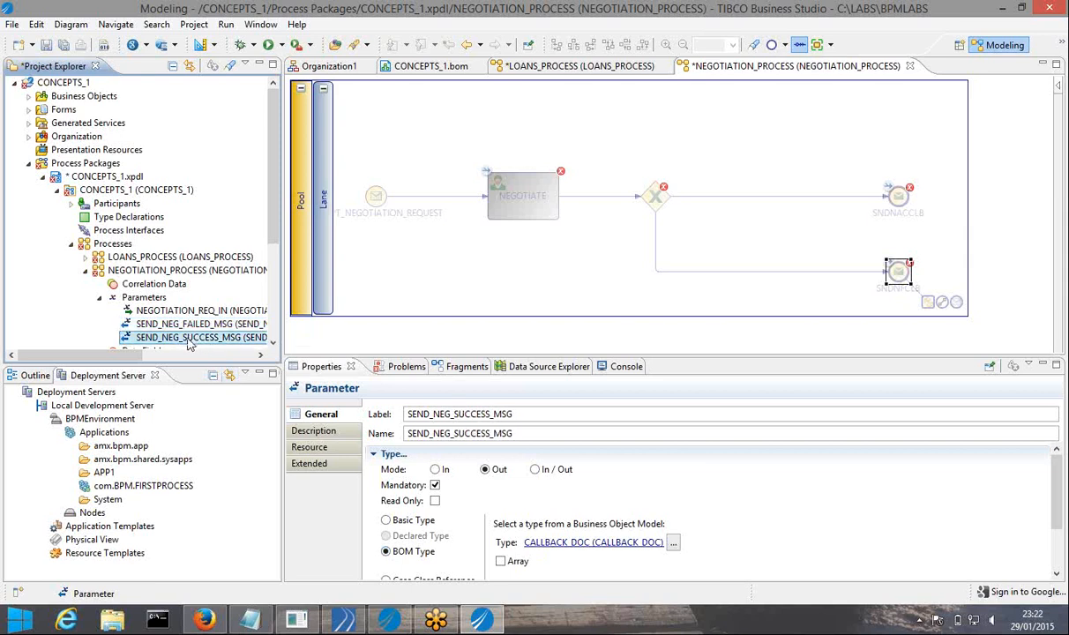
Add SEND_NEG_SUCCESS_MSG as an interface parameter of the SNDNACCLB end event
{"action": "left_click", "coordinate": [792, 239]}
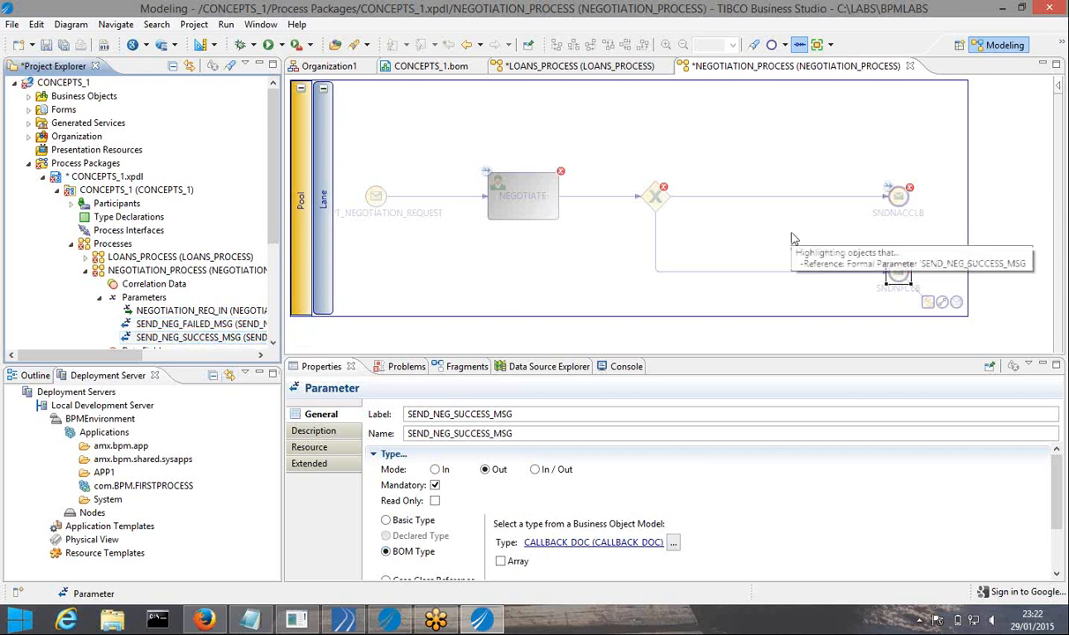
{"action": "left_click", "coordinate": [898, 197]}
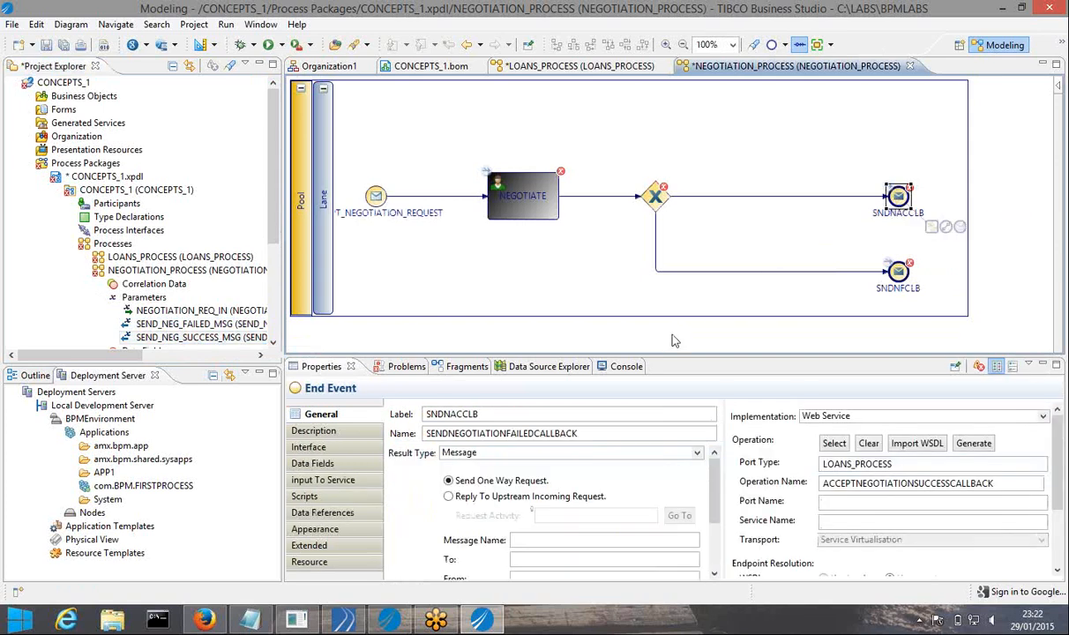
{"action": "left_click", "coordinate": [309, 447]}
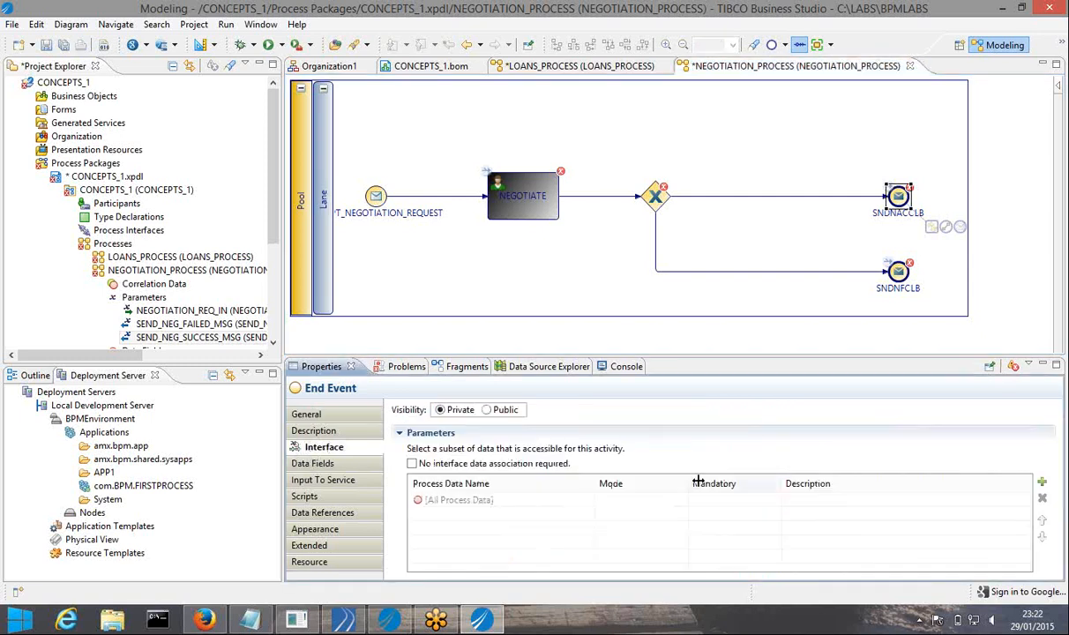
{"action": "left_click", "coordinate": [1041, 486]}
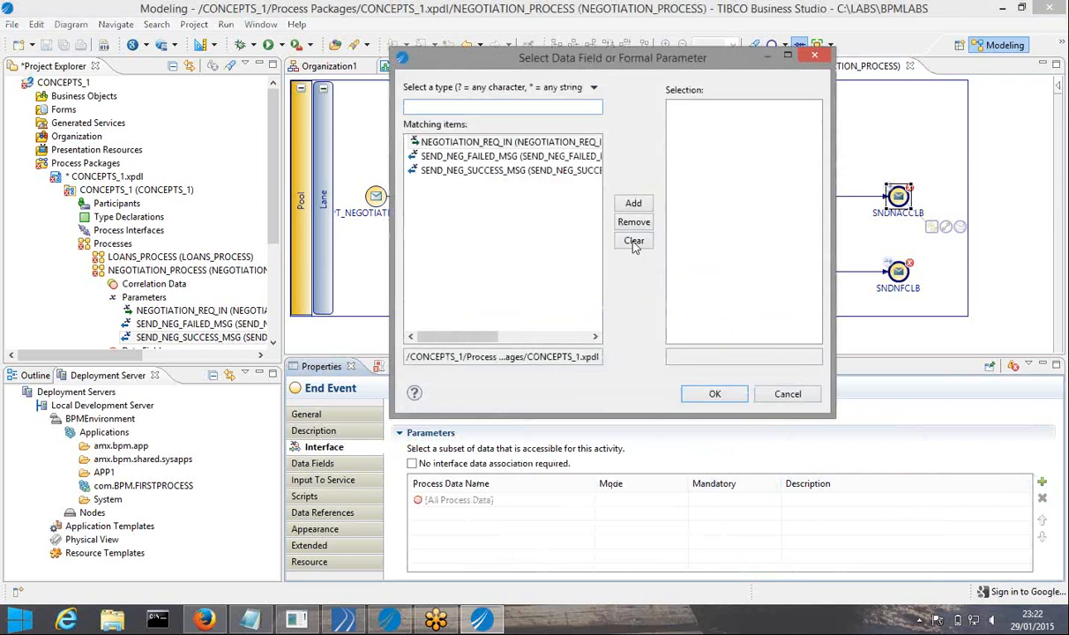
{"action": "left_click", "coordinate": [462, 173]}
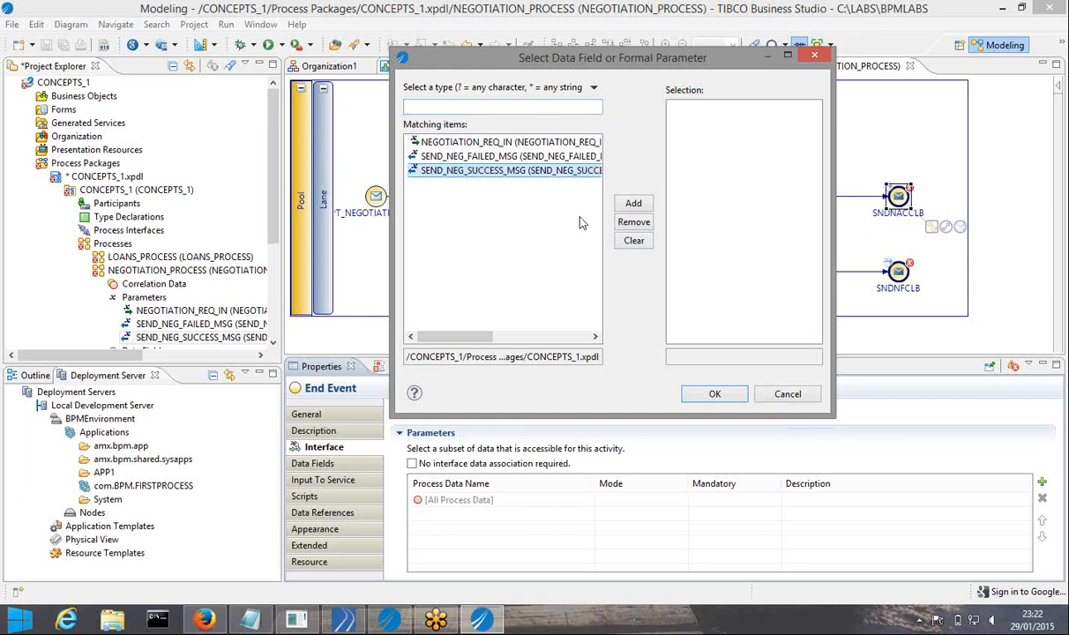
{"action": "left_click", "coordinate": [635, 206]}
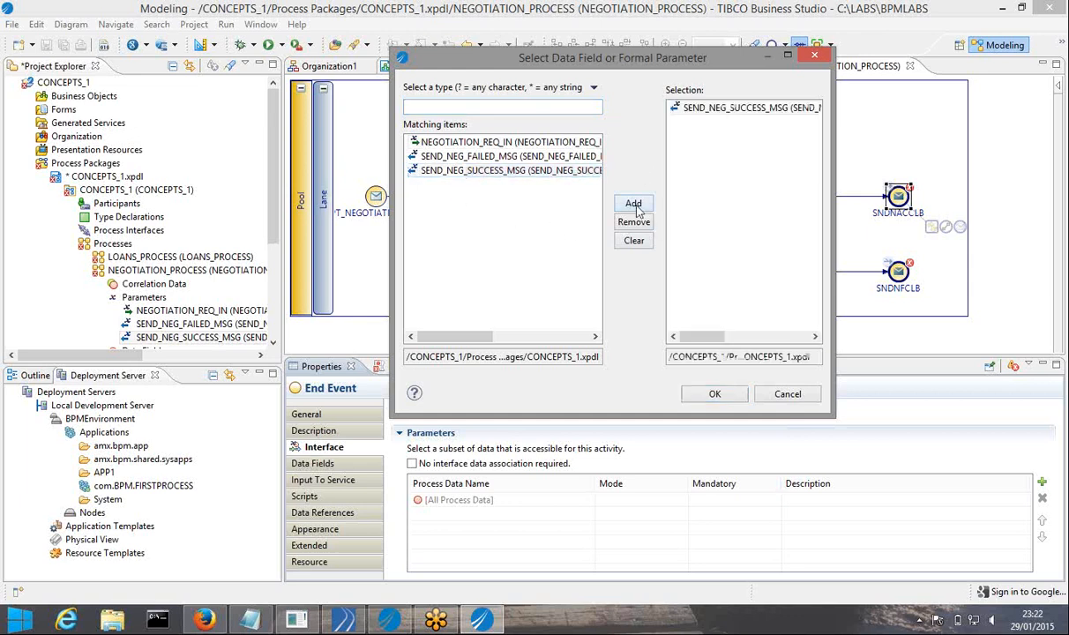
{"action": "left_click", "coordinate": [713, 395]}
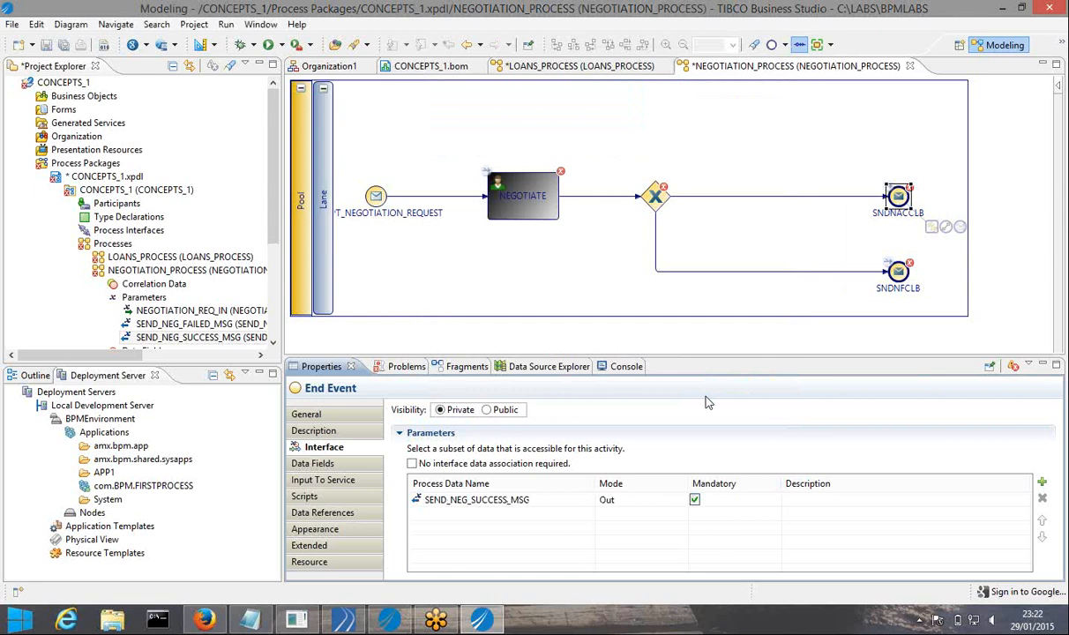
Auto-map SEND_NEG_SUCCESS_MSG to the service input ACCEPT_NEG_SUCCESS_MSG and dismiss the warning
{"action": "left_click", "coordinate": [332, 483]}
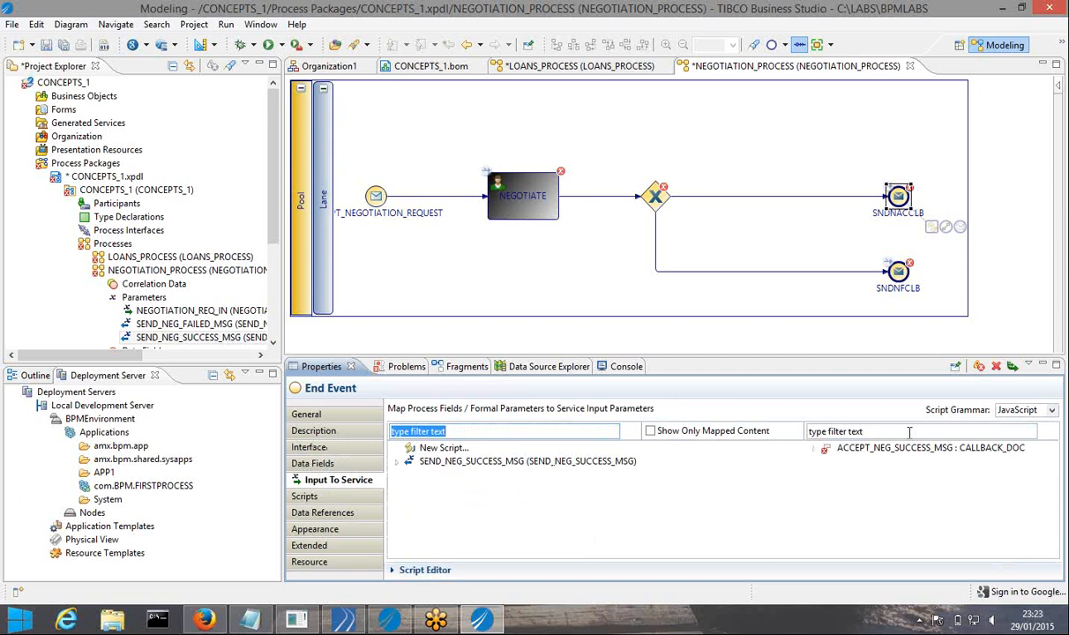
{"action": "left_click", "coordinate": [1012, 367]}
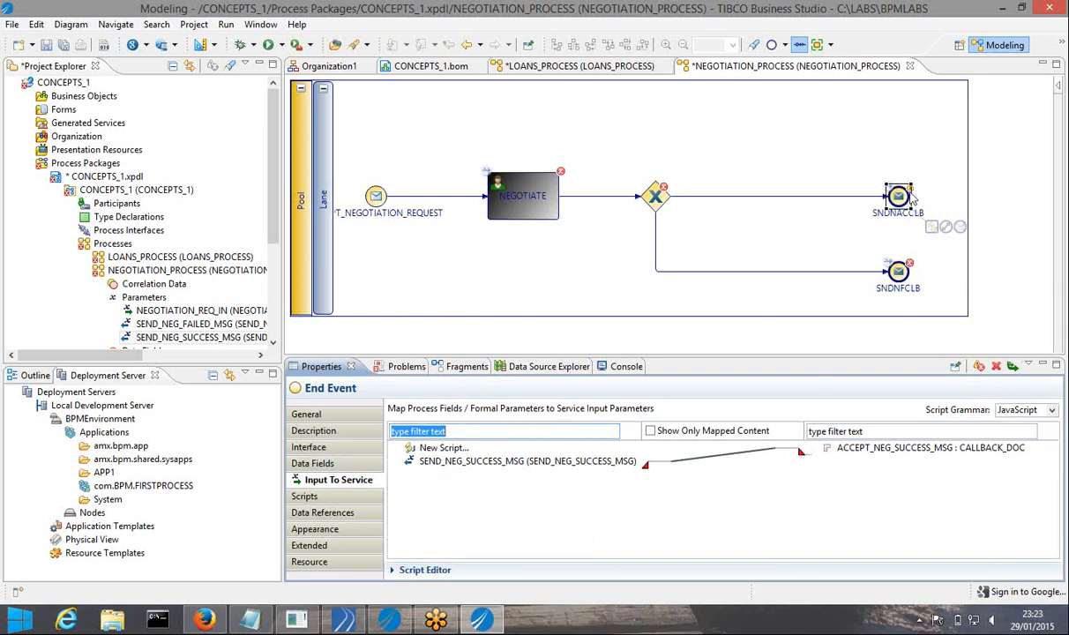
{"action": "mouse_move", "coordinate": [911, 195]}
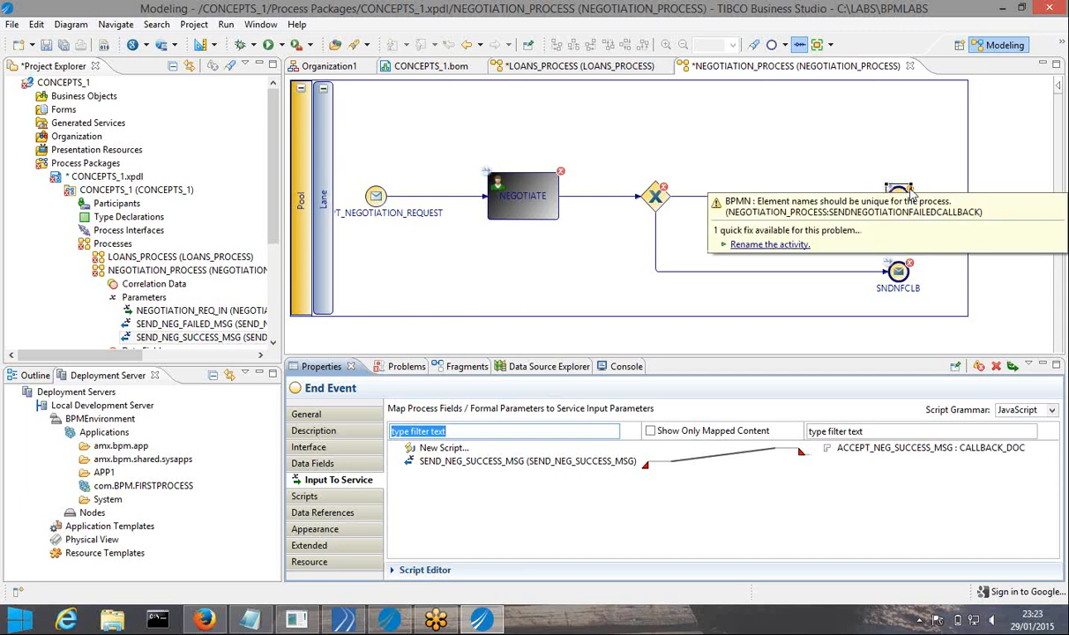
{"action": "left_click", "coordinate": [829, 302]}
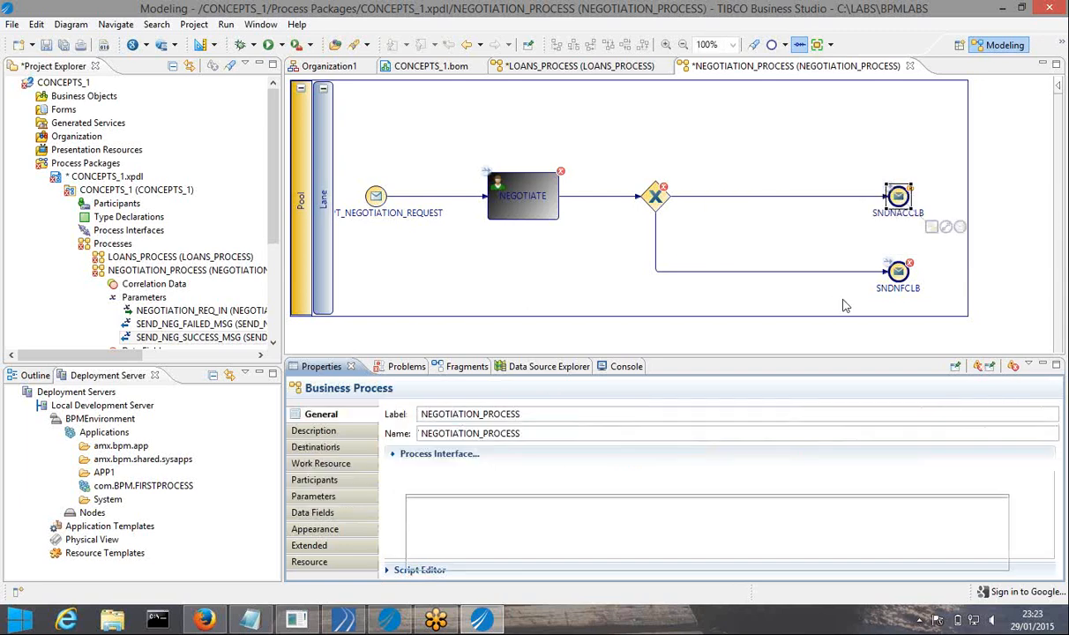
Rename the success end event to SENDNEGOTIATIONSUCCESSCALLBACK, replacing FAILED with SUCCESS
{"action": "left_click", "coordinate": [897, 201]}
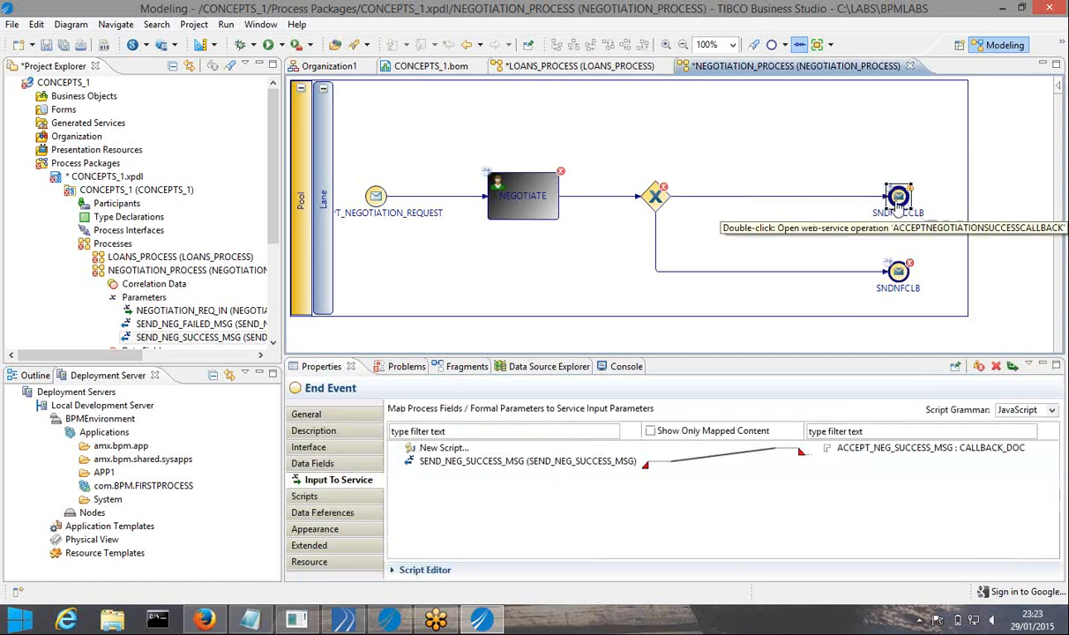
{"action": "left_click", "coordinate": [344, 413]}
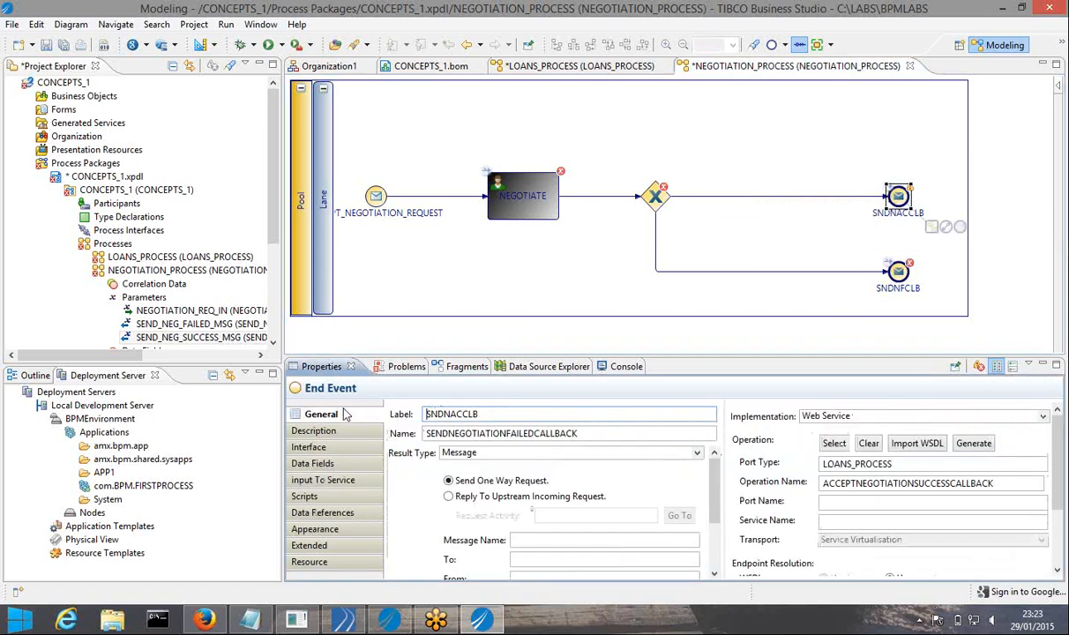
{"action": "left_click", "coordinate": [535, 434]}
{"action": "key", "text": "BackSpace"}
{"action": "key", "text": "BackSpace"}
{"action": "key", "text": "BackSpace"}
{"action": "key", "text": "BackSpace"}
{"action": "key", "text": "BackSpace"}
{"action": "key", "text": "BackSpace"}
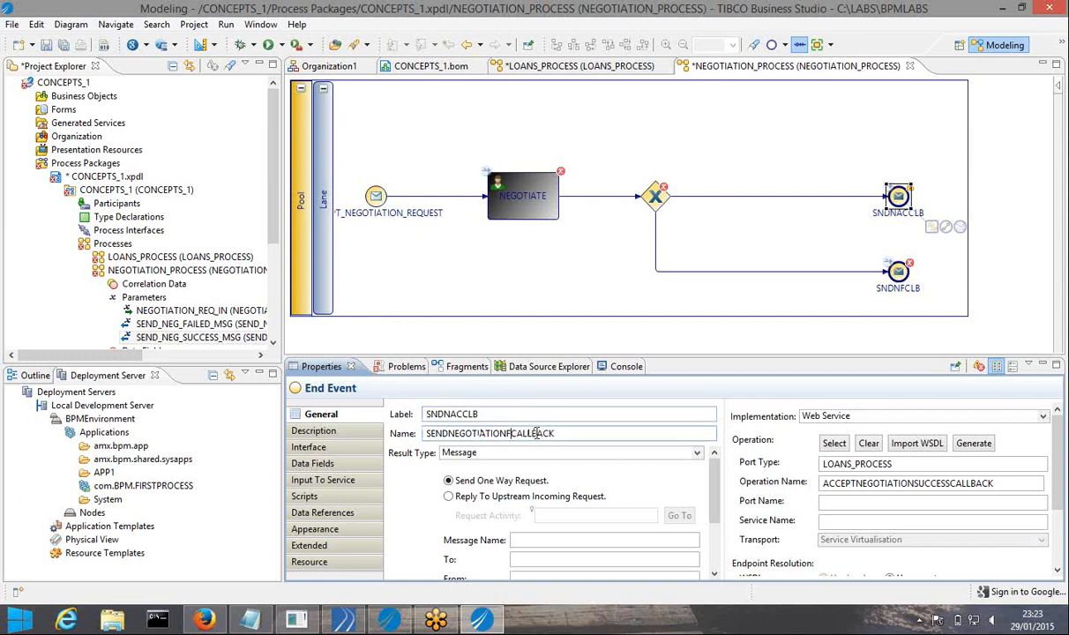
{"action": "type", "text": "SUCCESS"}
Add SEND_NEG_FAILED_MSG as an interface parameter of the SNDNFCLB end event
{"action": "left_click", "coordinate": [897, 272]}
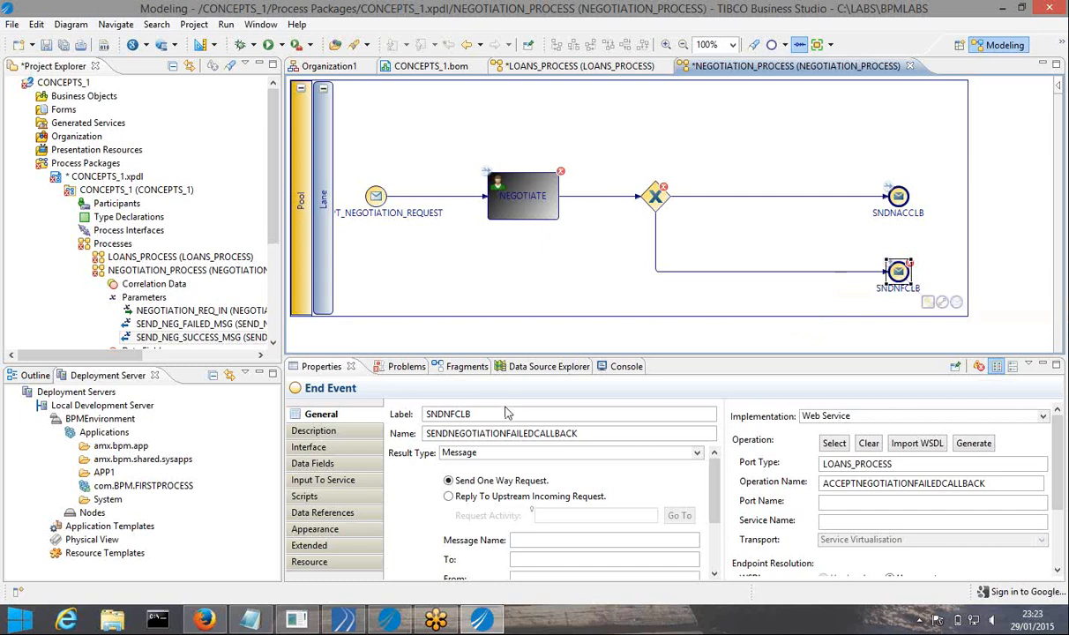
{"action": "left_click", "coordinate": [315, 448]}
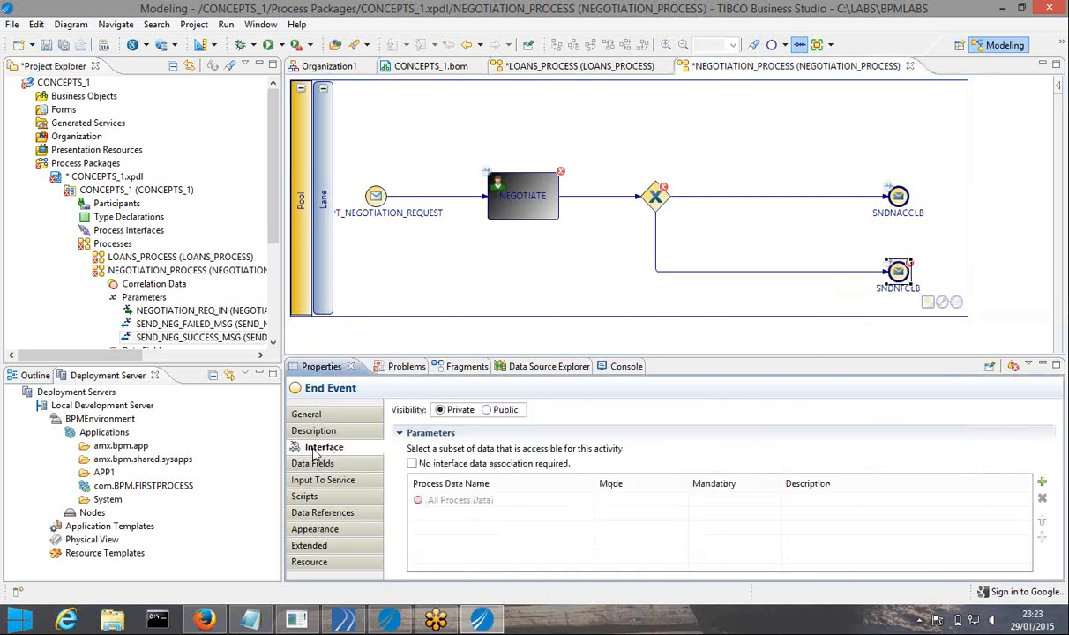
{"action": "left_click", "coordinate": [1042, 481]}
{"action": "left_click", "coordinate": [480, 156]}
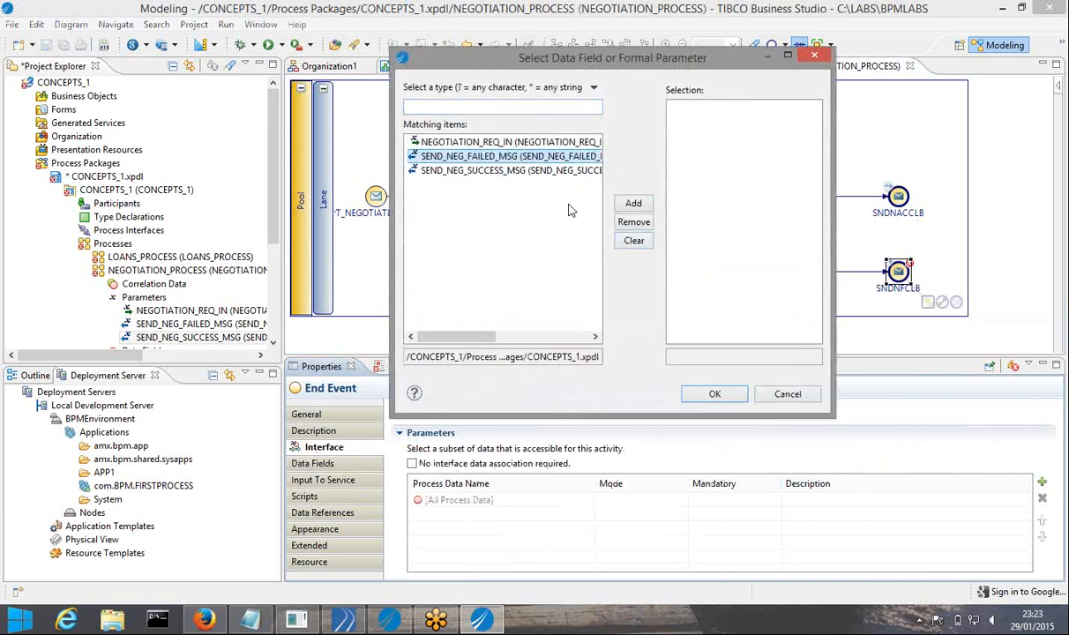
{"action": "left_click", "coordinate": [632, 205]}
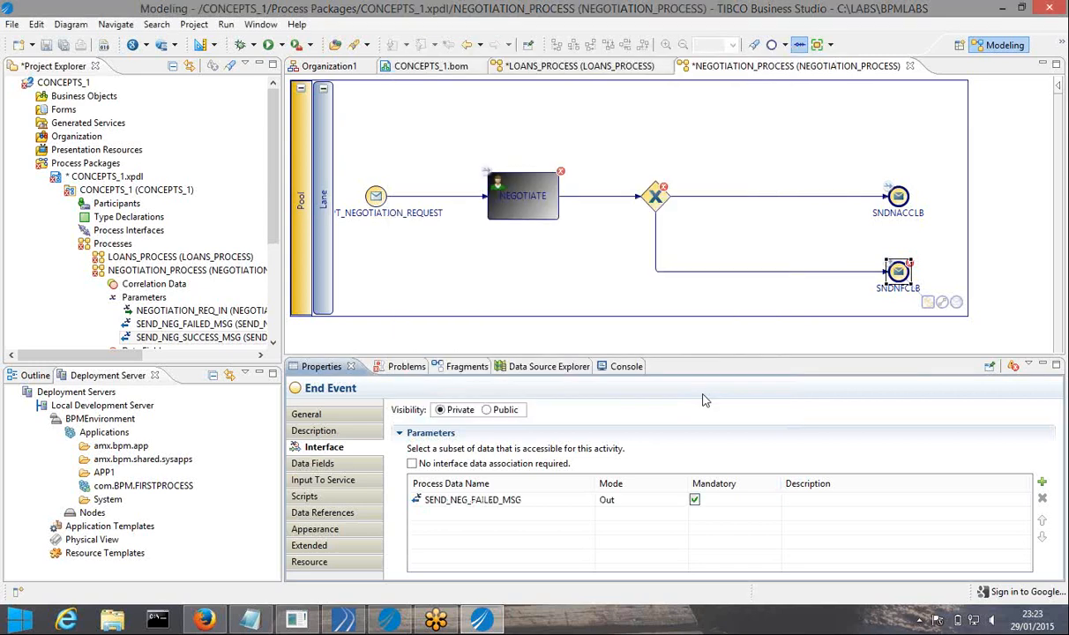
Auto-map SEND_NEG_FAILED_MSG to ACCEPT_NEG_FAILED_MSG and save all changes
{"action": "left_click", "coordinate": [327, 483]}
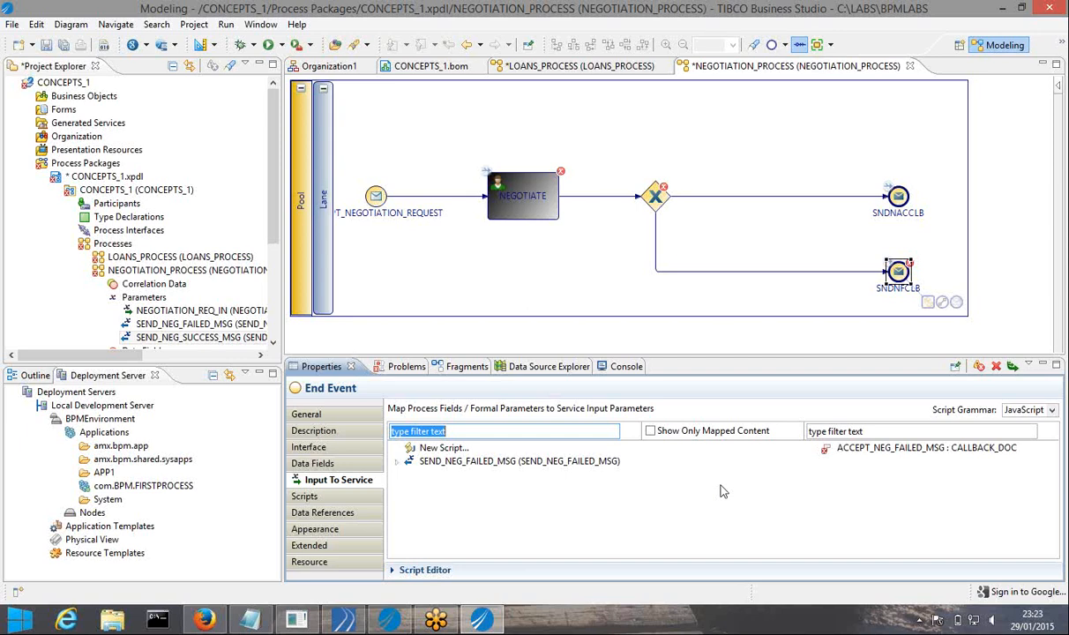
{"action": "left_click", "coordinate": [1013, 367]}
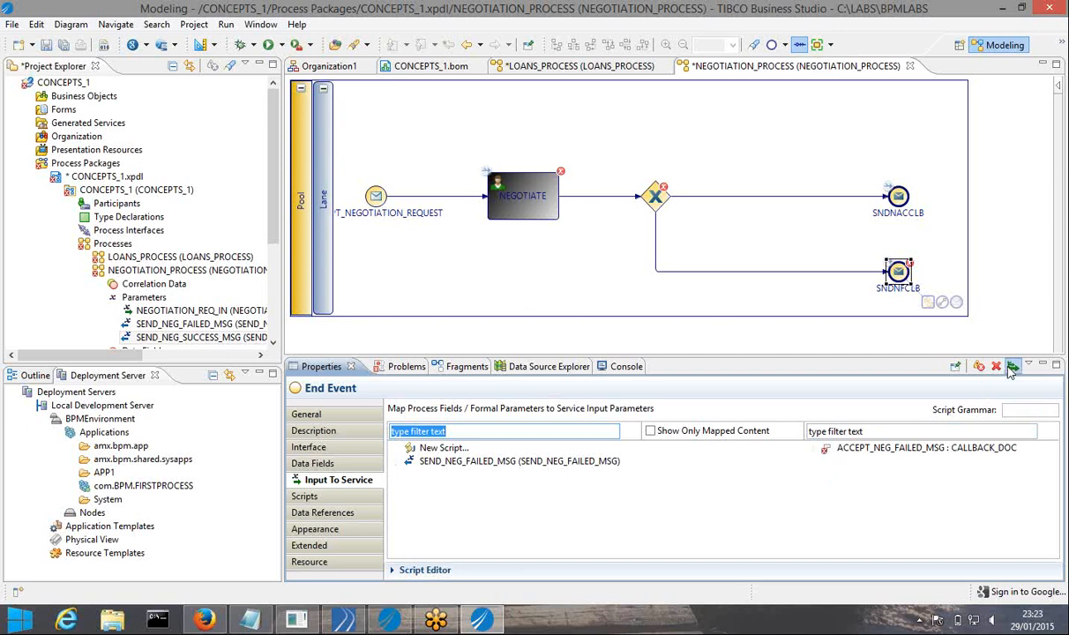
{"action": "left_click", "coordinate": [63, 45]}
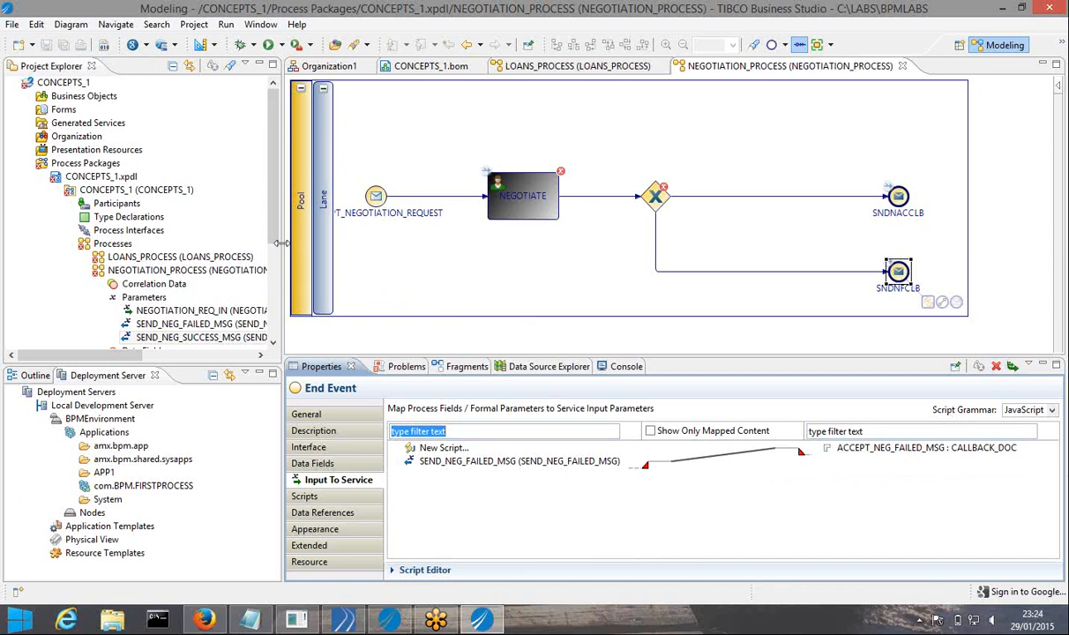
Create the data field NEGOTIATION_DOC with BOM type CALLBACK_DOC under the process's Data Fields
{"action": "left_click_drag", "start_coordinate": [278, 243], "coordinate": [299, 281]}
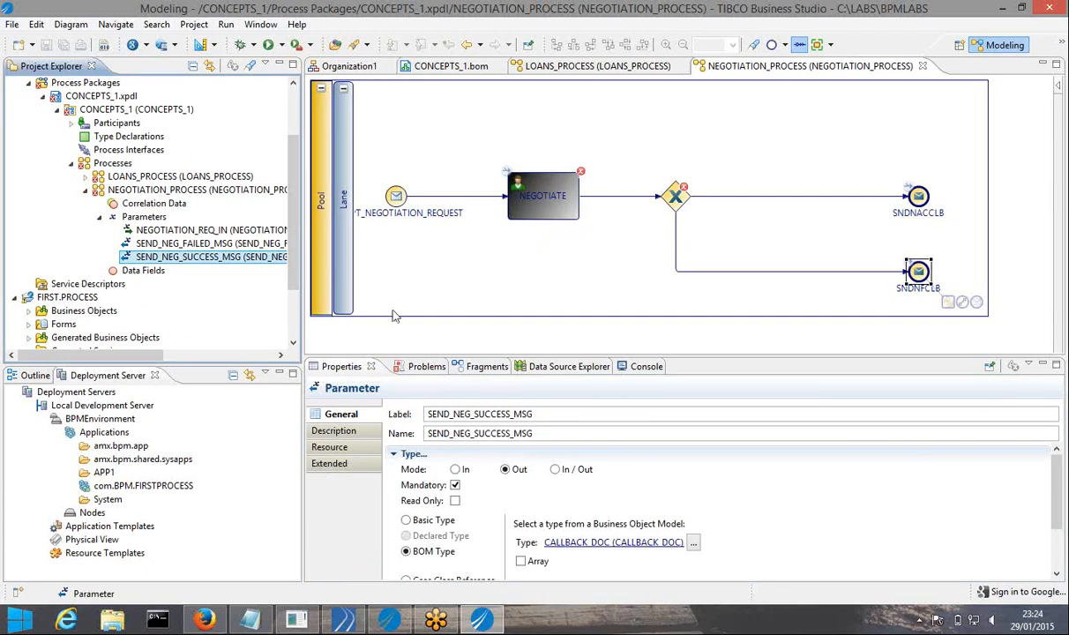
{"action": "left_click", "coordinate": [155, 275]}
{"action": "right_click", "coordinate": [155, 275]}
{"action": "mouse_move", "coordinate": [190, 282]}
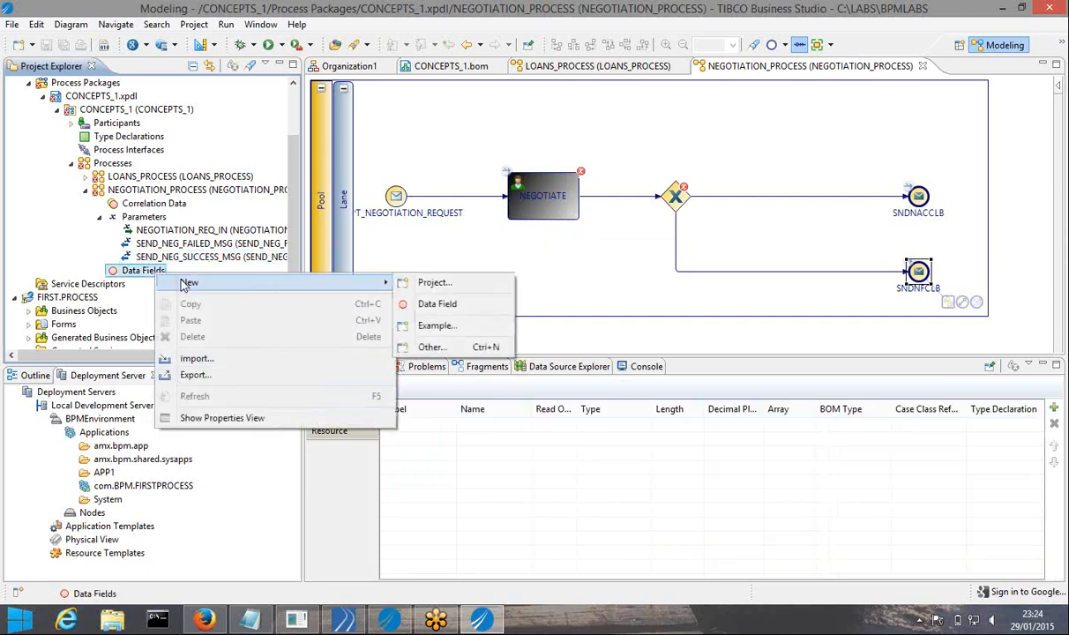
{"action": "left_click", "coordinate": [438, 306]}
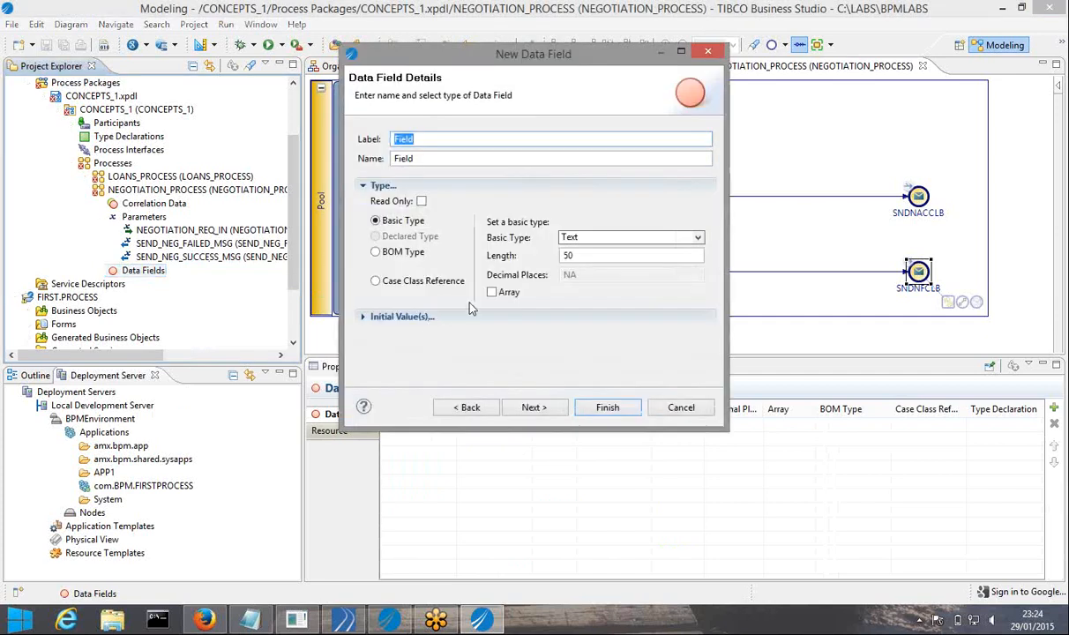
{"action": "left_click", "coordinate": [376, 252]}
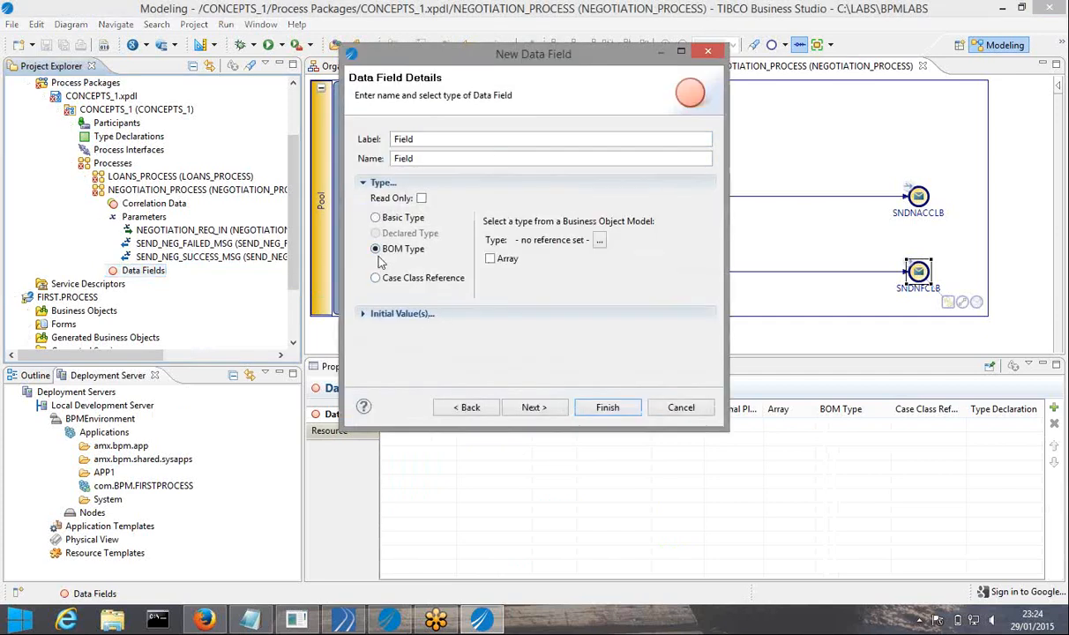
{"action": "left_click", "coordinate": [599, 241]}
{"action": "left_click", "coordinate": [653, 227]}
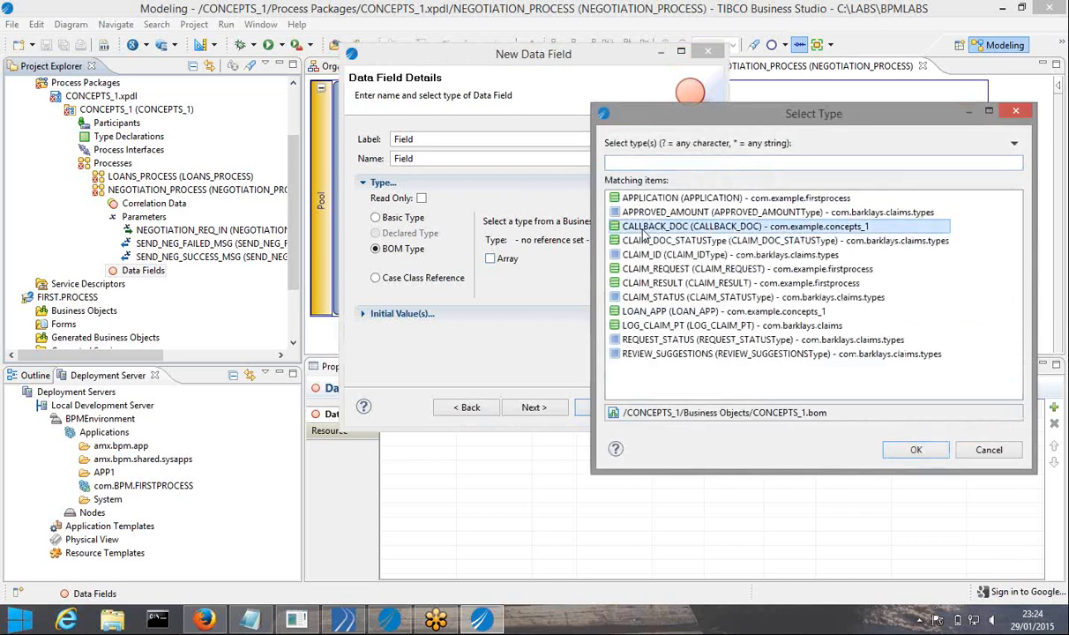
{"action": "left_click", "coordinate": [913, 451]}
{"action": "double_click", "coordinate": [440, 141]}
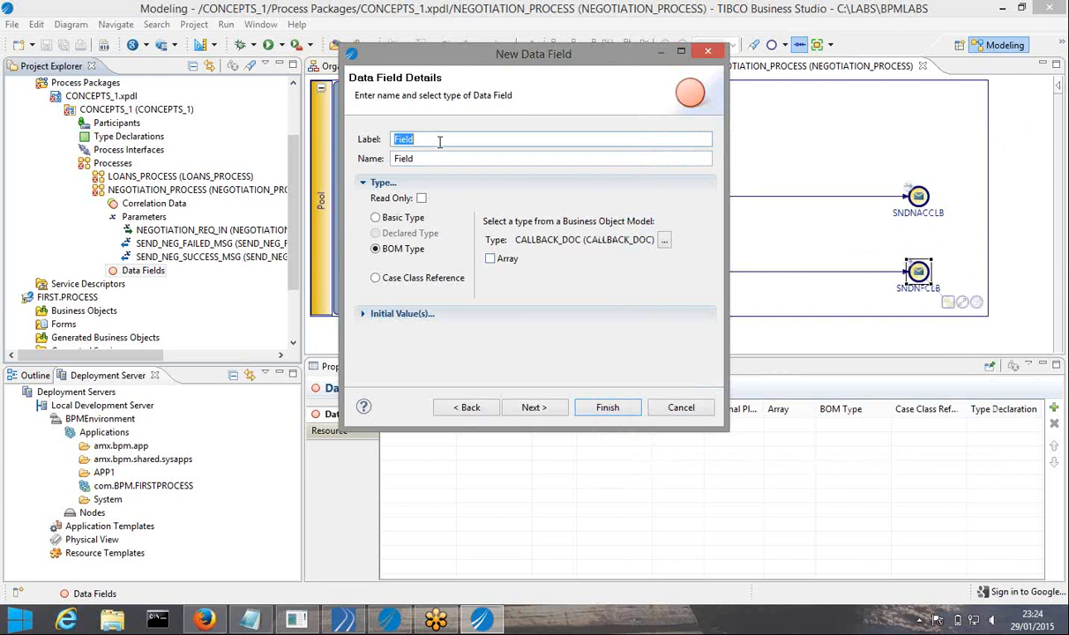
{"action": "type", "text": "NEGOTIATION"}
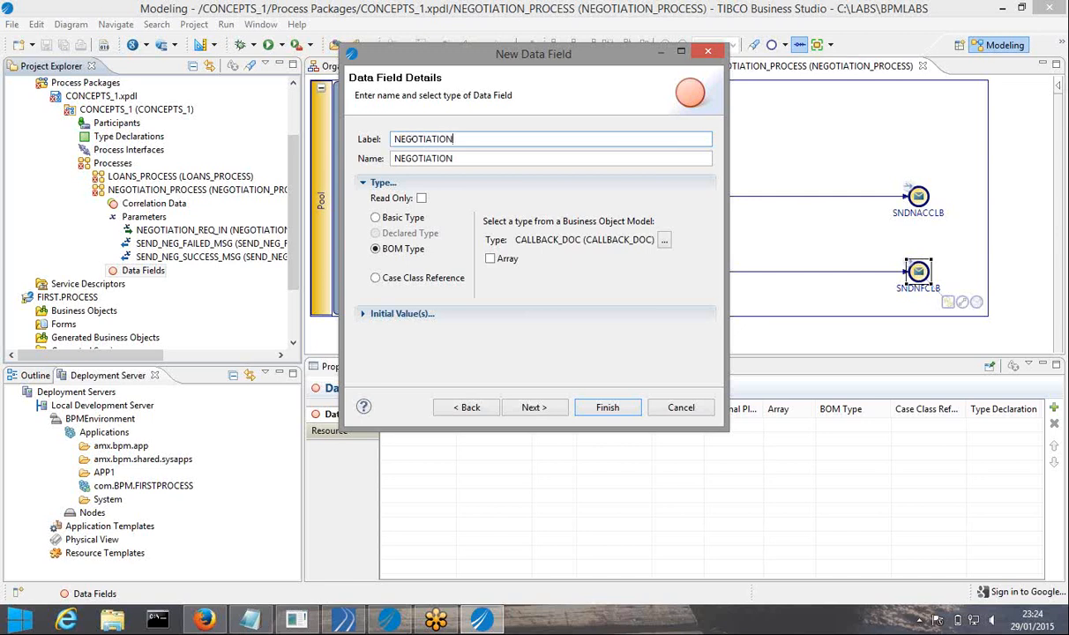
{"action": "type", "text": "_DOC"}
{"action": "left_click", "coordinate": [605, 409]}
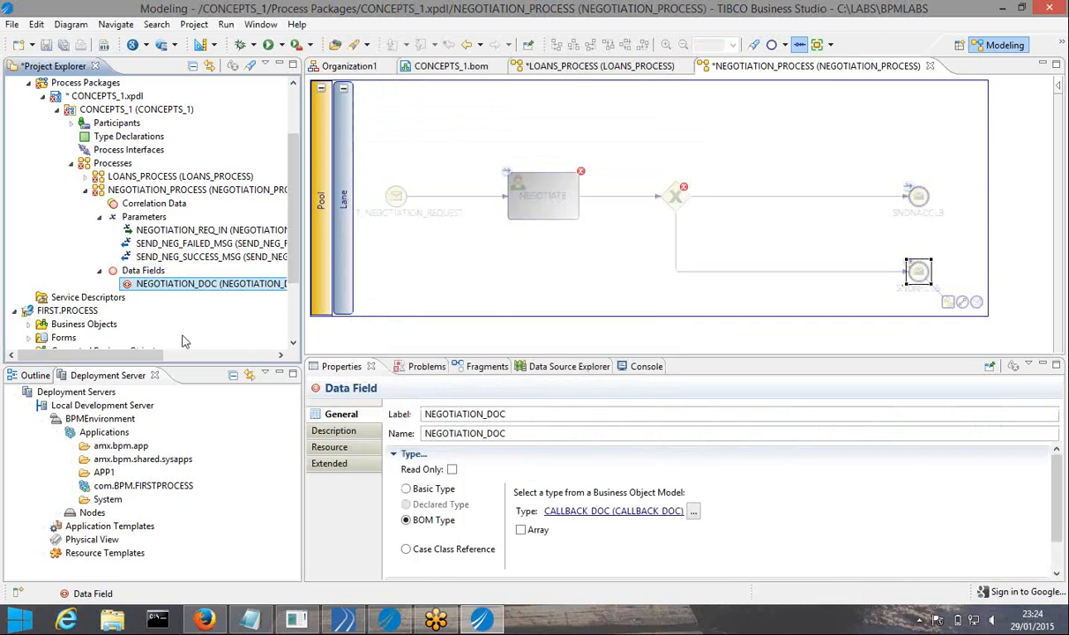
Give NEGOTIATE NEGOTIATION_REQ_IN as view-only data and NEGOTIATION_DOC as assignable output
{"action": "left_click_drag", "start_coordinate": [301, 327], "coordinate": [349, 327]}
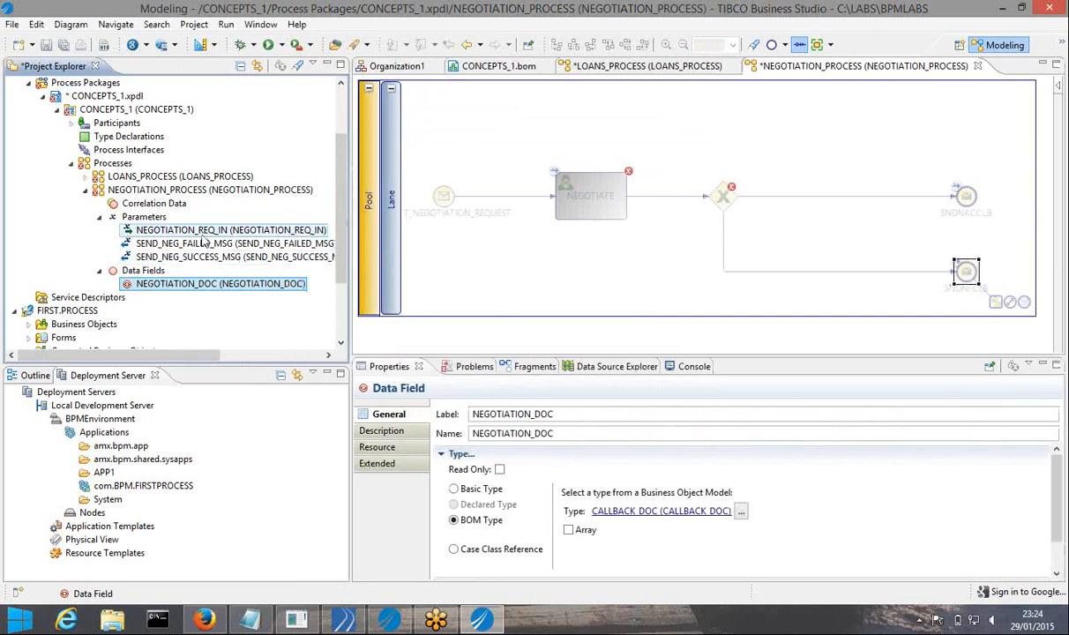
{"action": "left_click_drag", "start_coordinate": [199, 229], "coordinate": [584, 203]}
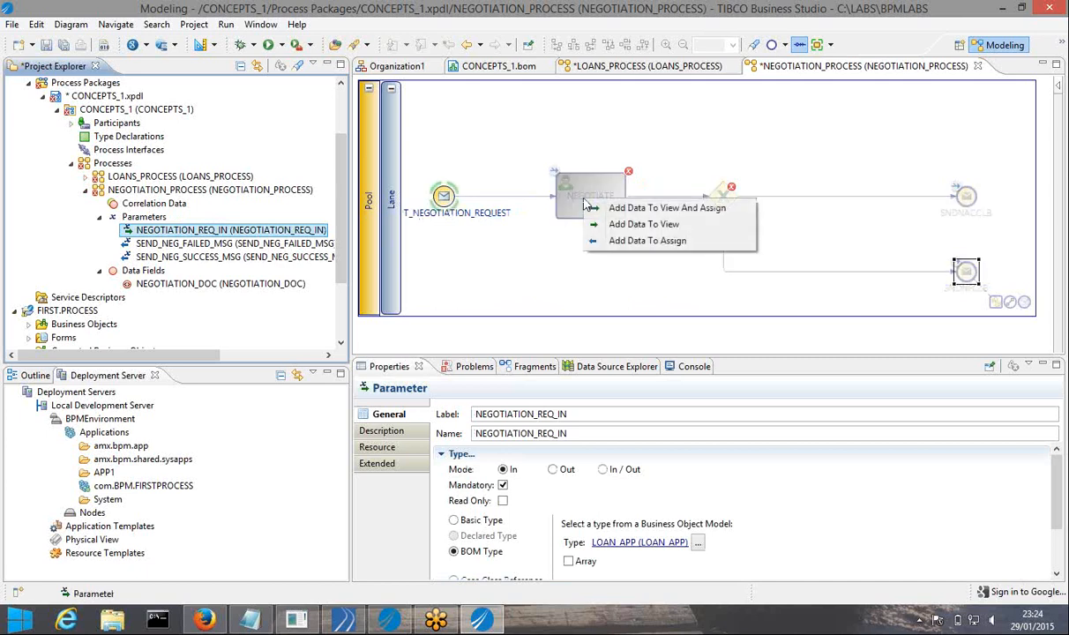
{"action": "left_click", "coordinate": [628, 226]}
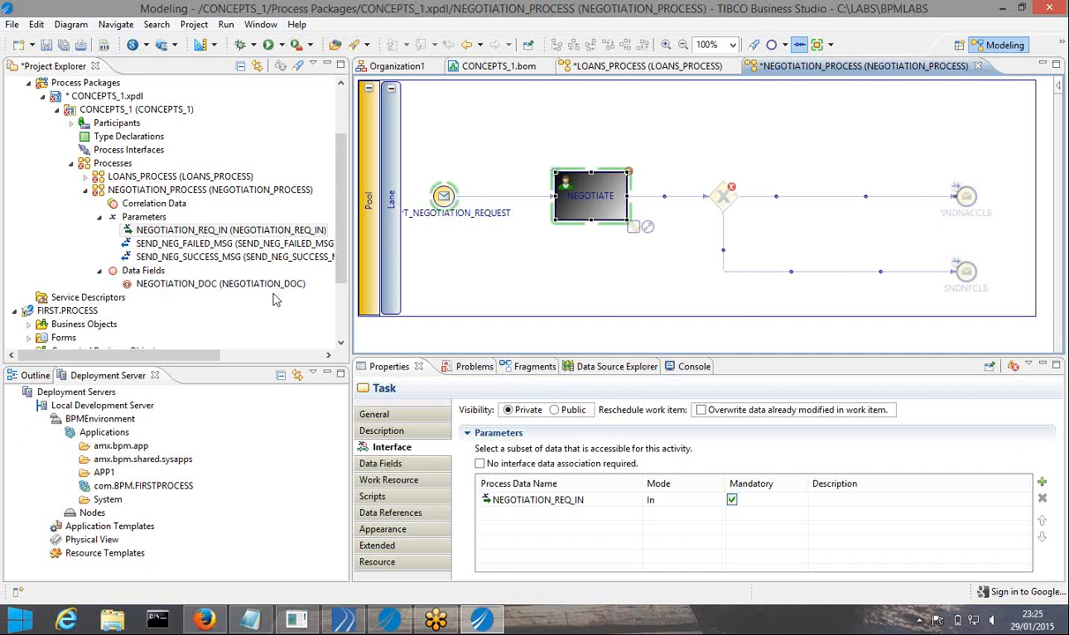
{"action": "left_click_drag", "start_coordinate": [283, 288], "coordinate": [600, 201]}
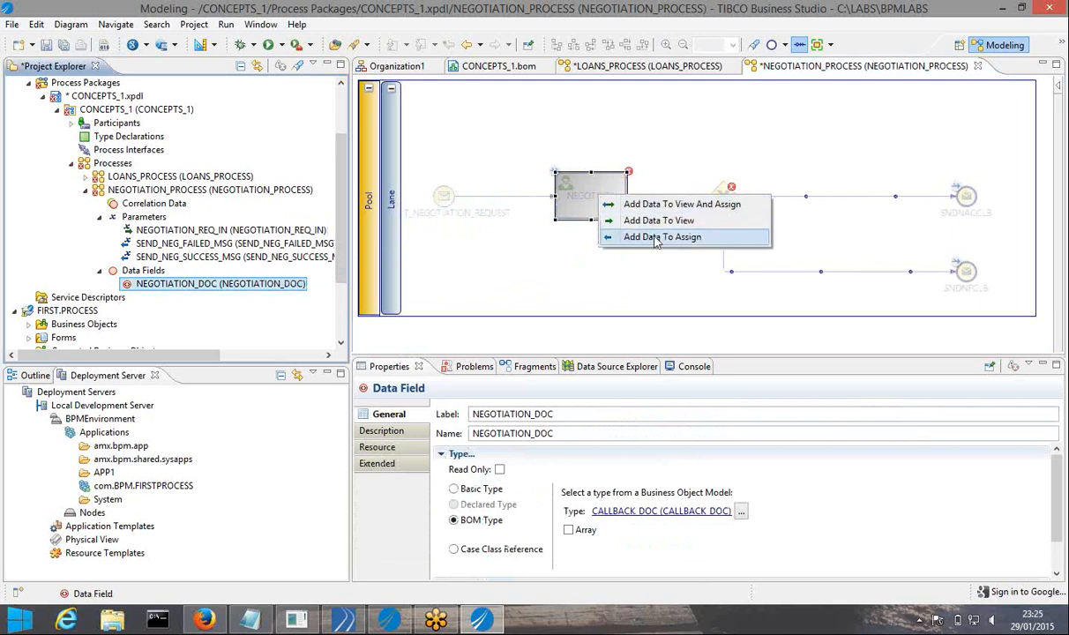
{"action": "left_click", "coordinate": [657, 237]}
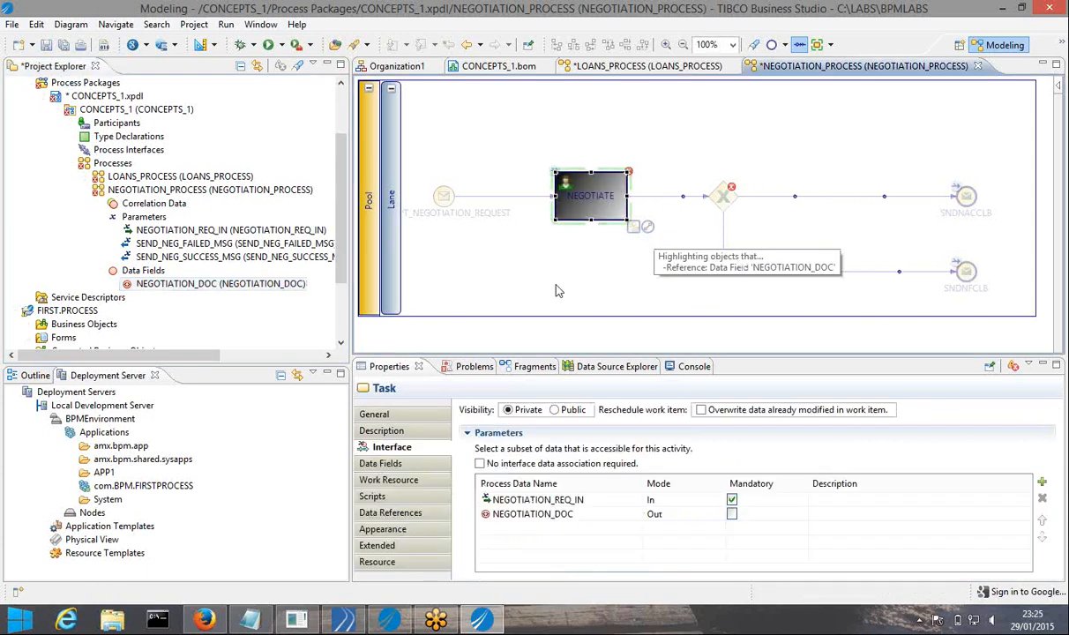
Show the Scripts properties of the SNDNACCLB end event
{"action": "left_click", "coordinate": [234, 284]}
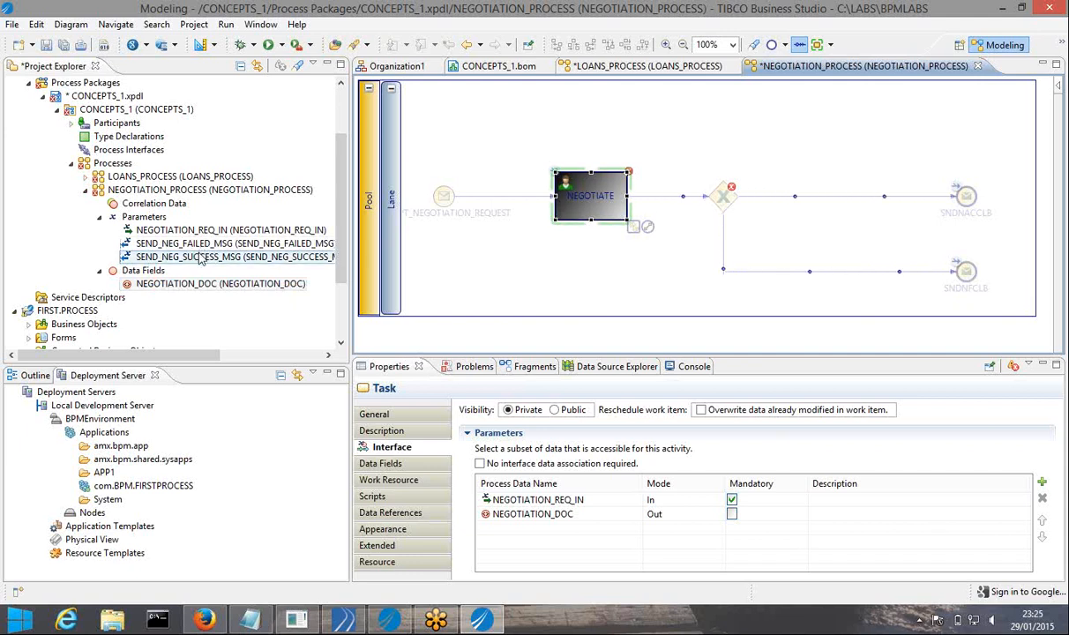
{"action": "left_click", "coordinate": [965, 197]}
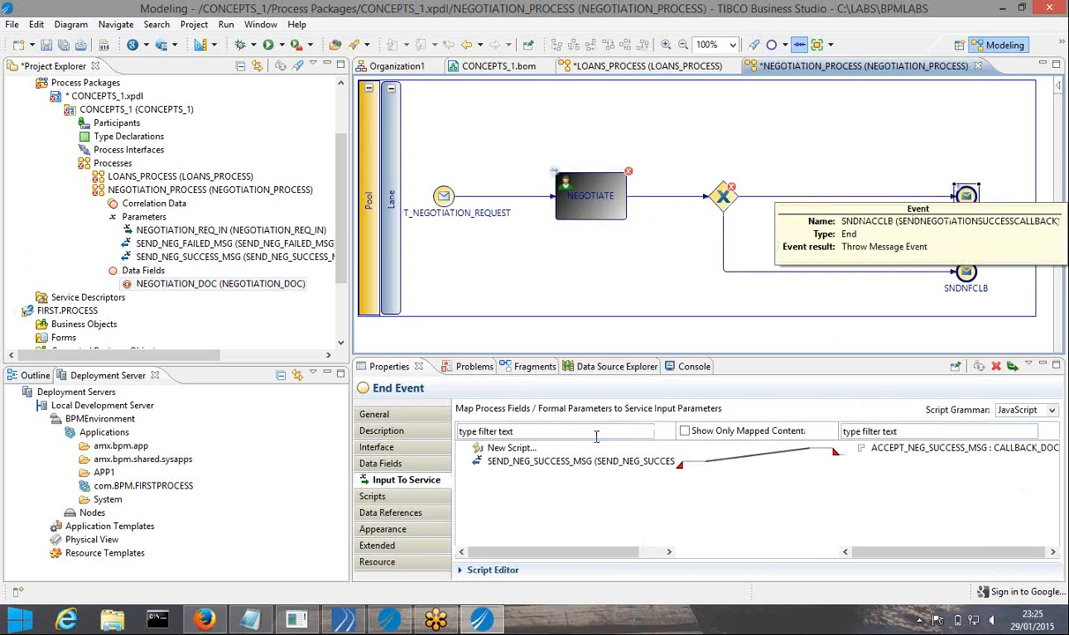
{"action": "left_click", "coordinate": [398, 498]}
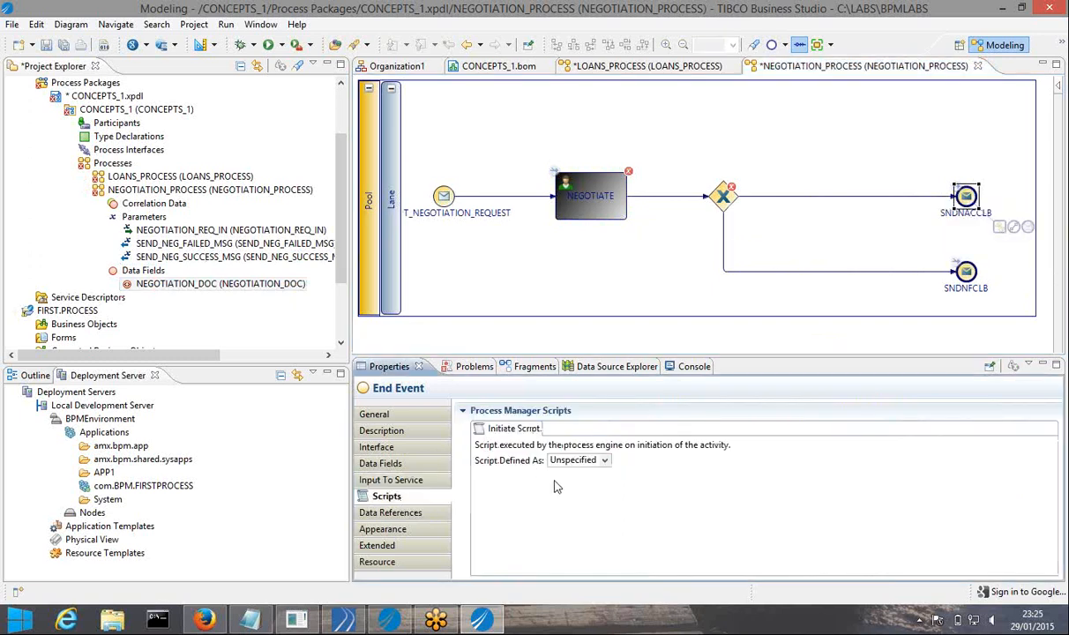
Write the JavaScript initiate script SEND_NEG_SUCCESS_MSG = com_example_concepts_1_Factory.createCALLBACK_DOC();
{"action": "left_click", "coordinate": [604, 460]}
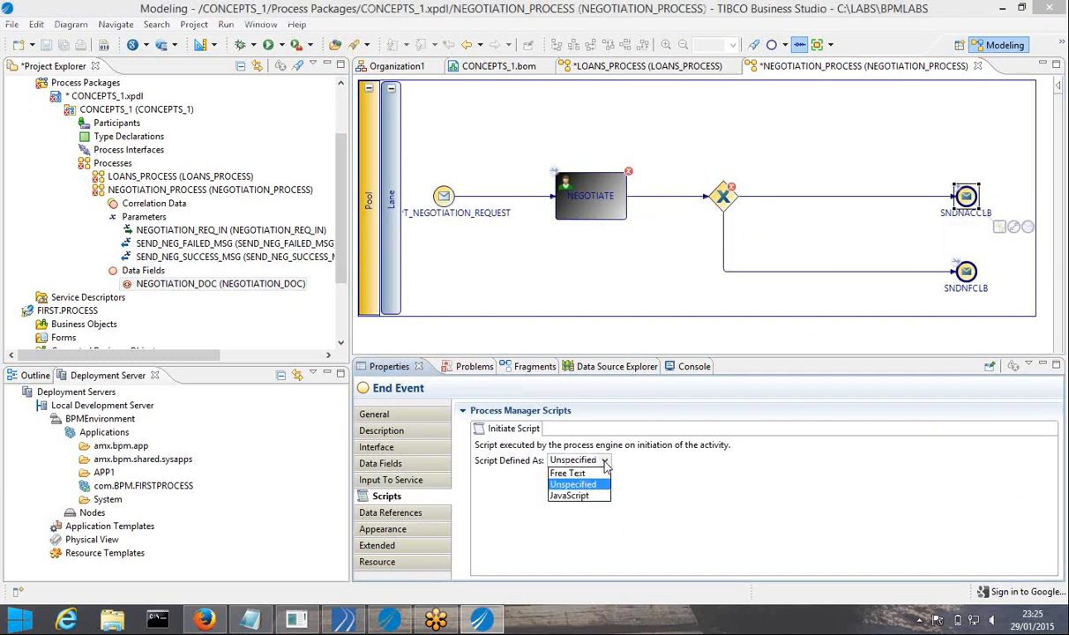
{"action": "left_click", "coordinate": [565, 497]}
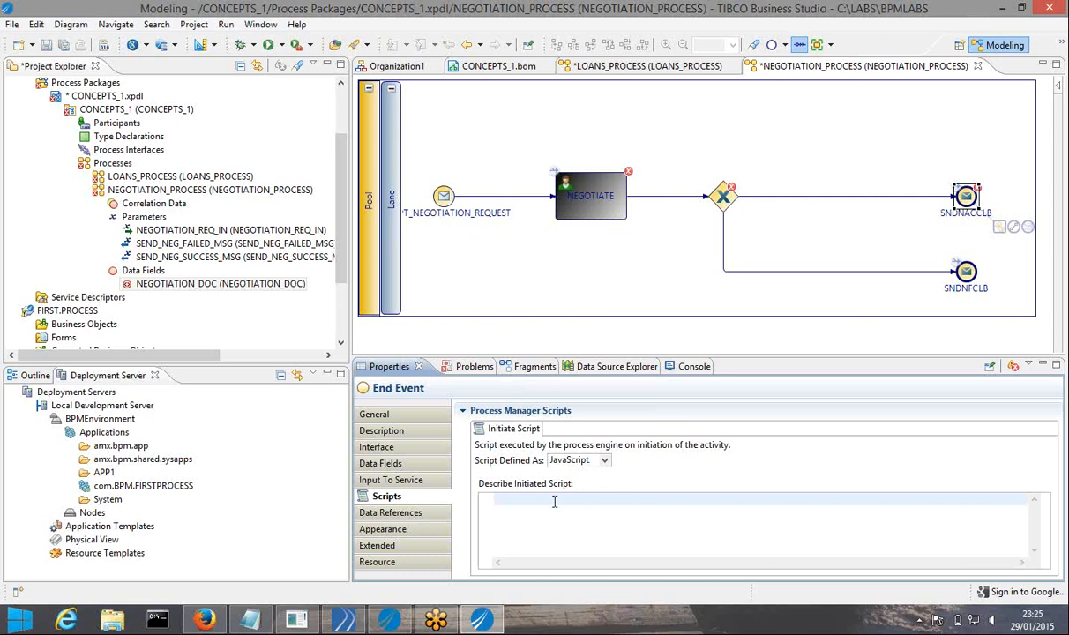
{"action": "key", "text": "ctrl+space"}
{"action": "type", "text": "c"}
{"action": "key", "text": "Return"}
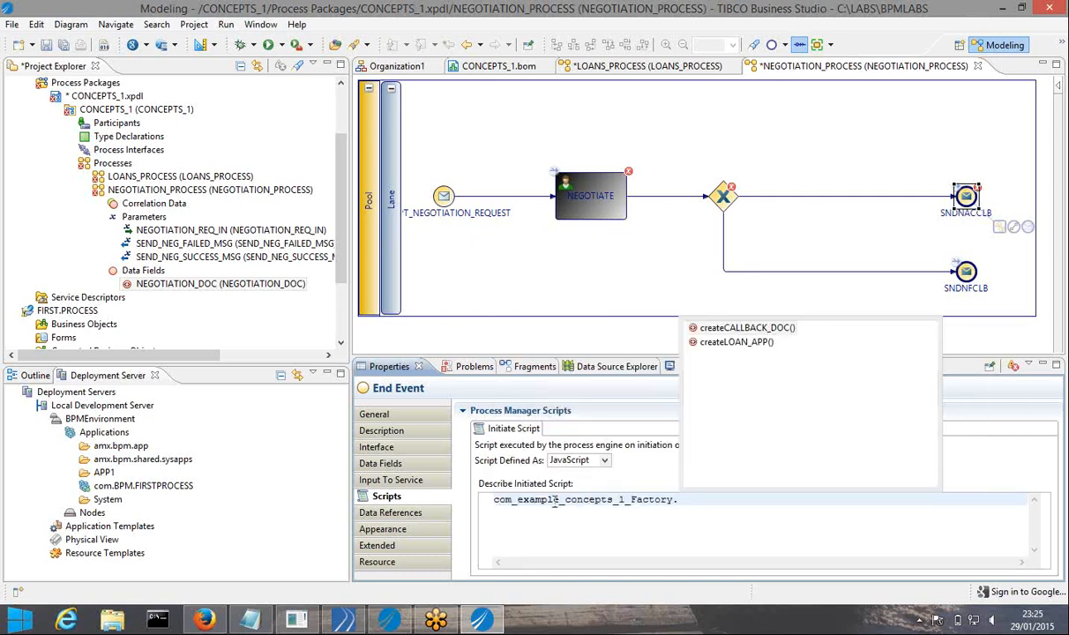
{"action": "key", "text": "Return"}
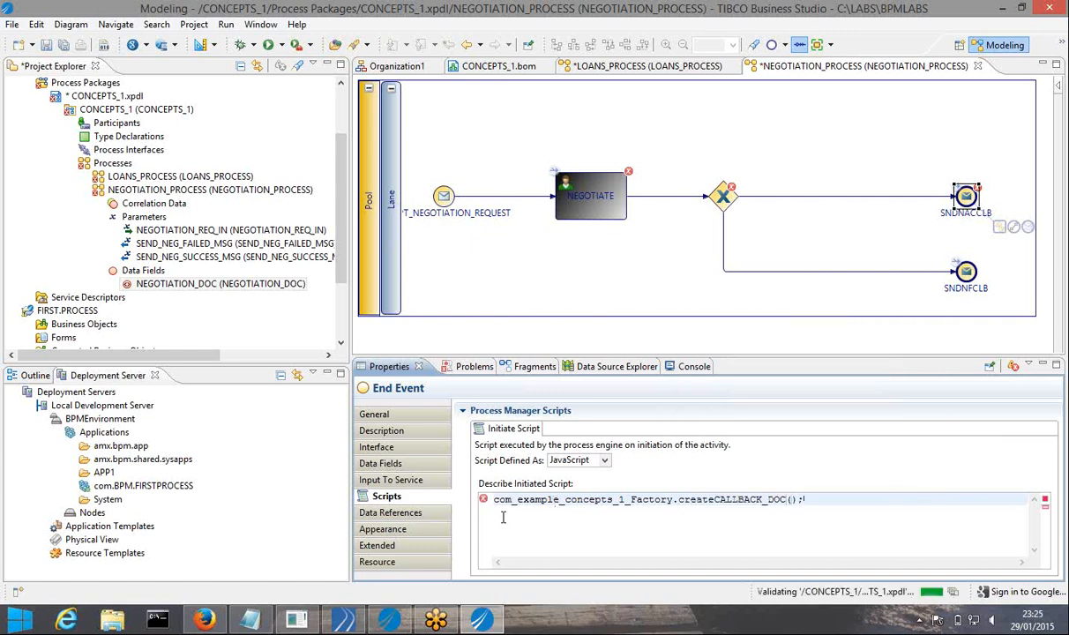
{"action": "type", "text": "="}
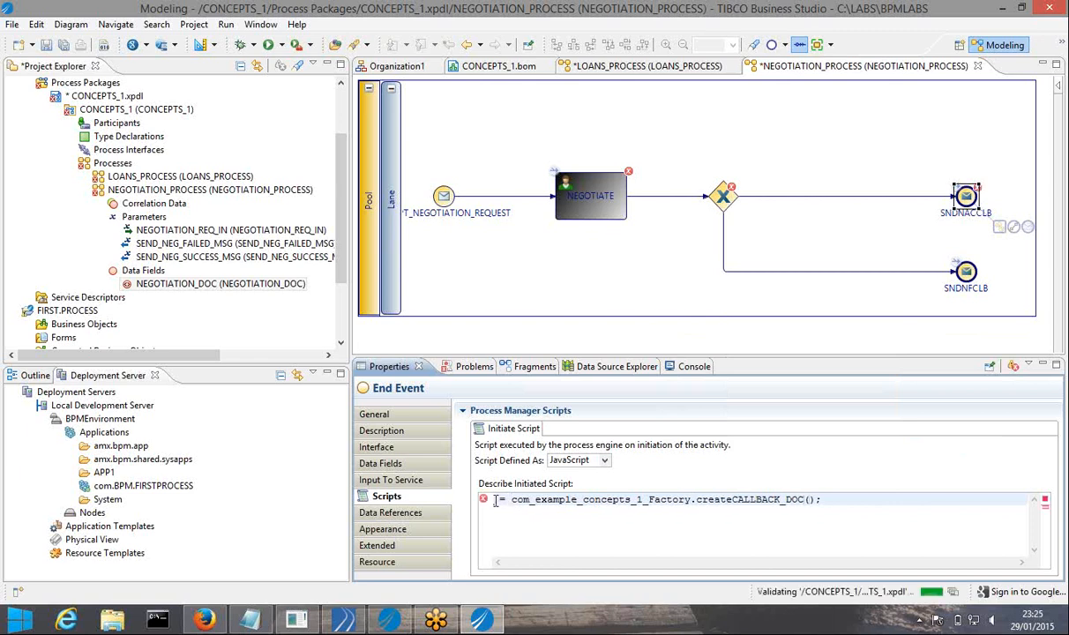
{"action": "key", "text": "ctrl+space"}
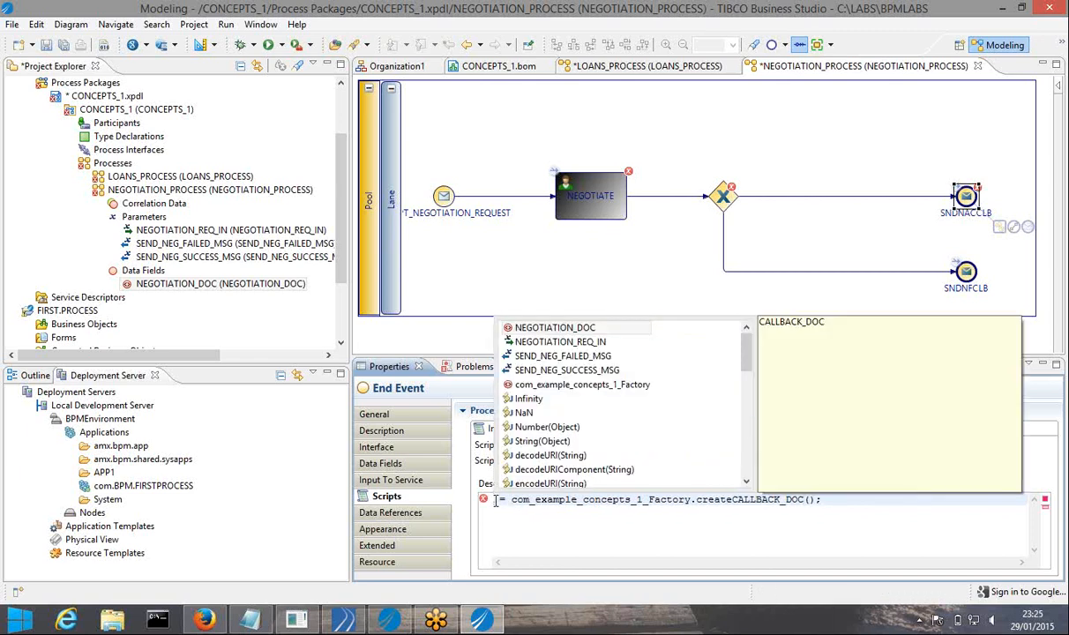
{"action": "key", "text": "Down"}
{"action": "key", "text": "Down"}
{"action": "key", "text": "Down"}
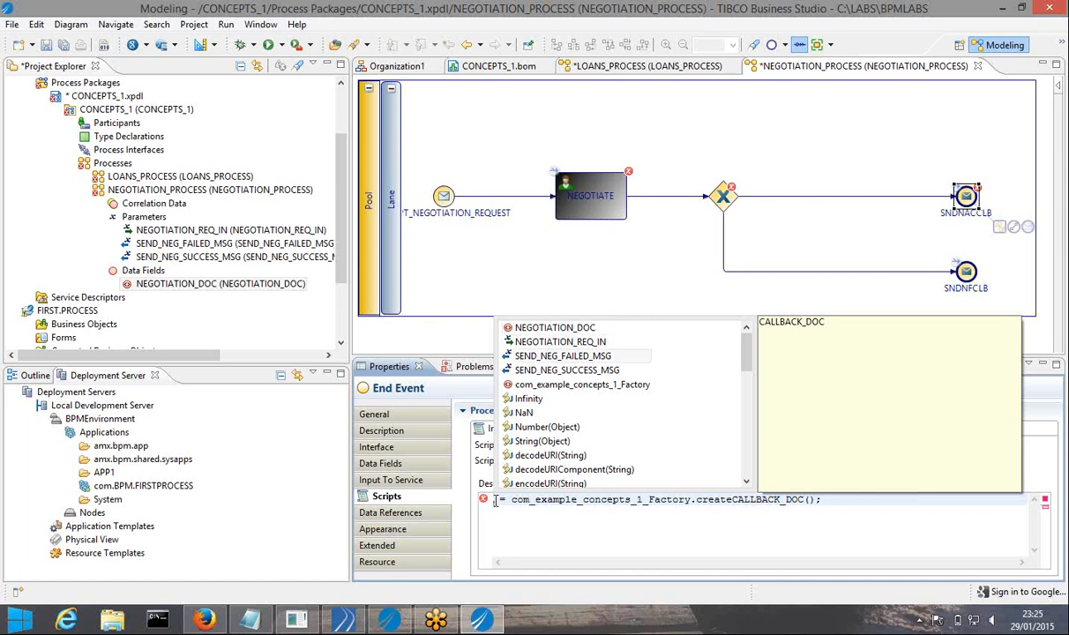
{"action": "key", "text": "Return"}
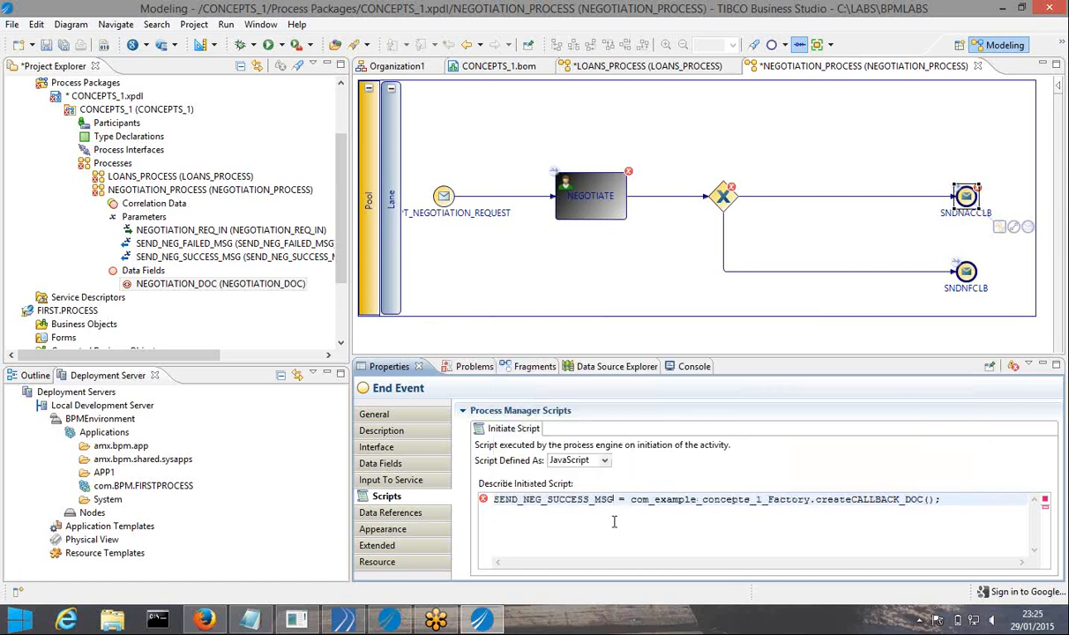
{"action": "left_click", "coordinate": [951, 501]}
{"action": "key", "text": "Return"}
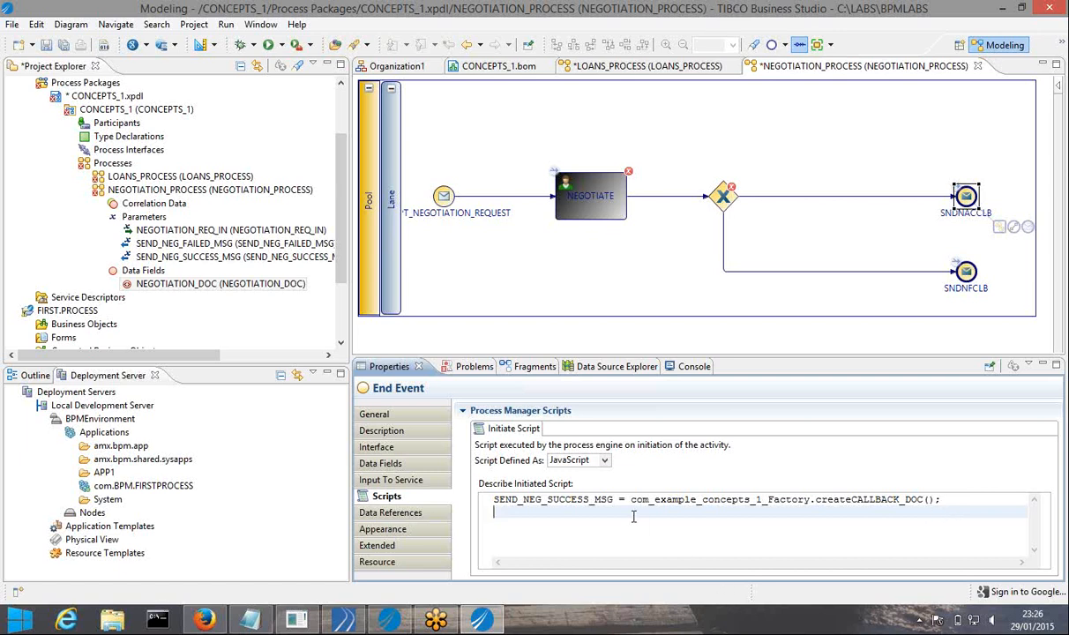
Begin a second script line assigning SEND_NEG_SUCCESS_MSG from ScriptUtil
{"action": "double_click", "coordinate": [612, 499]}
{"action": "key", "text": "ctrl+c"}
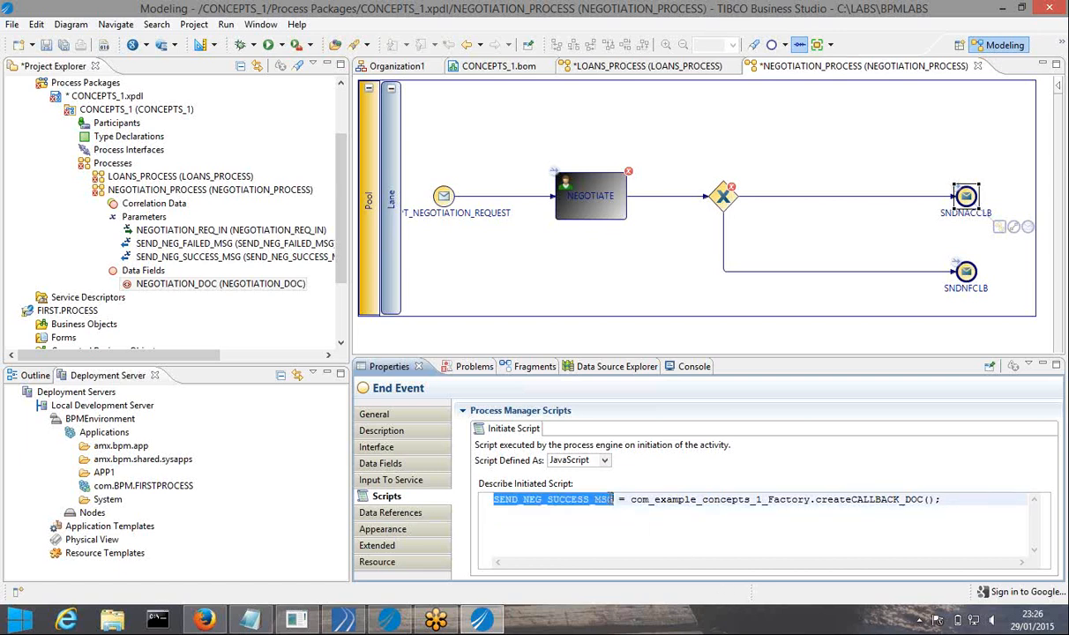
{"action": "left_click", "coordinate": [946, 496]}
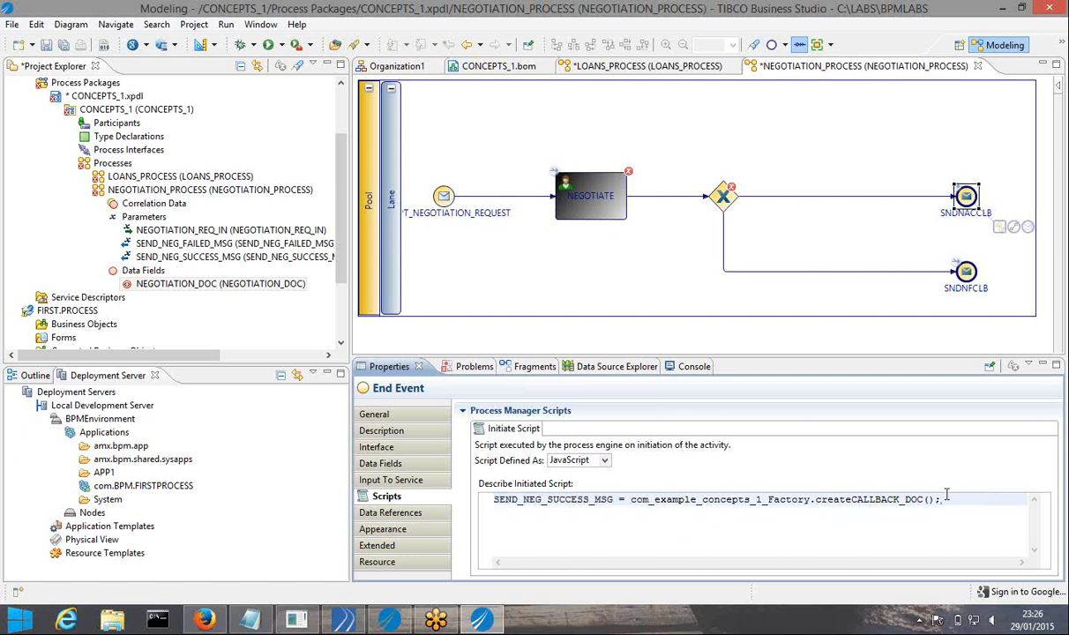
{"action": "key", "text": "Return"}
{"action": "key", "text": "ctrl+v"}
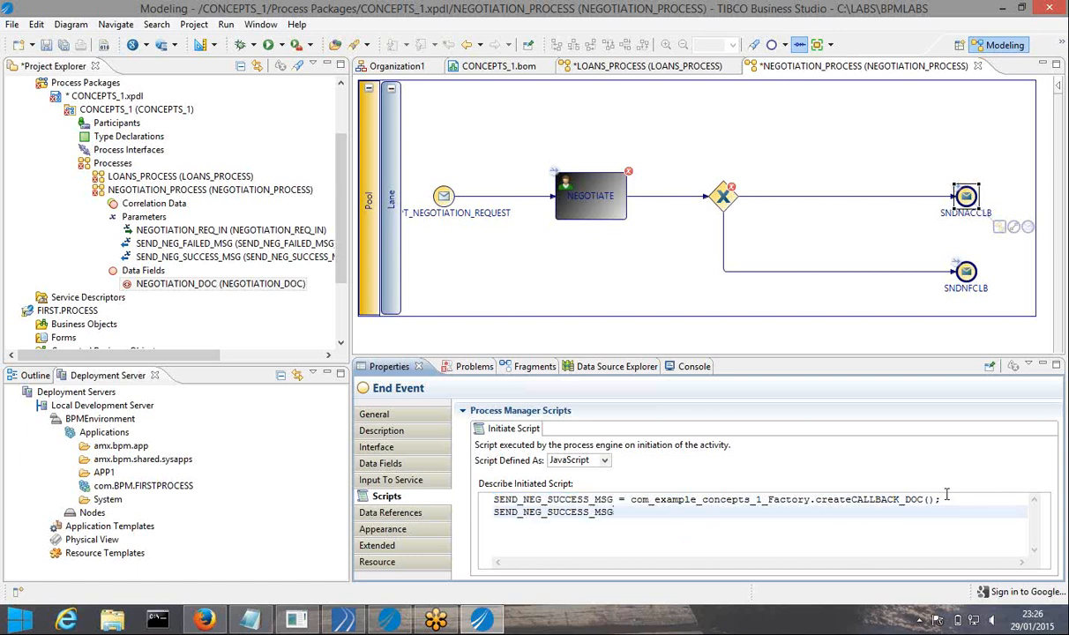
{"action": "type", "text": "."}
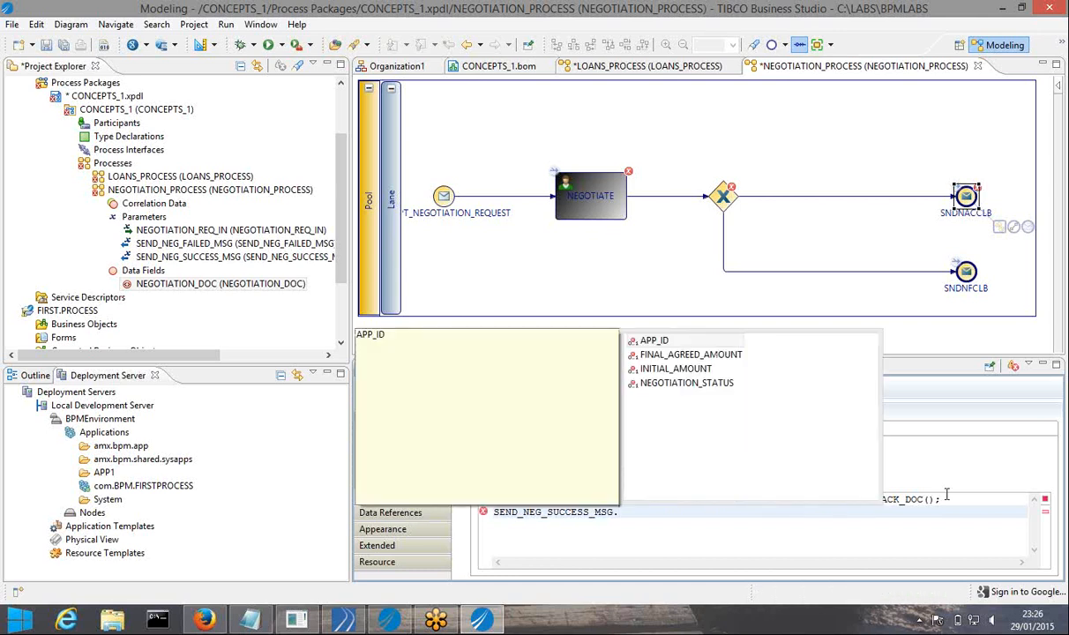
{"action": "key", "text": "Escape"}
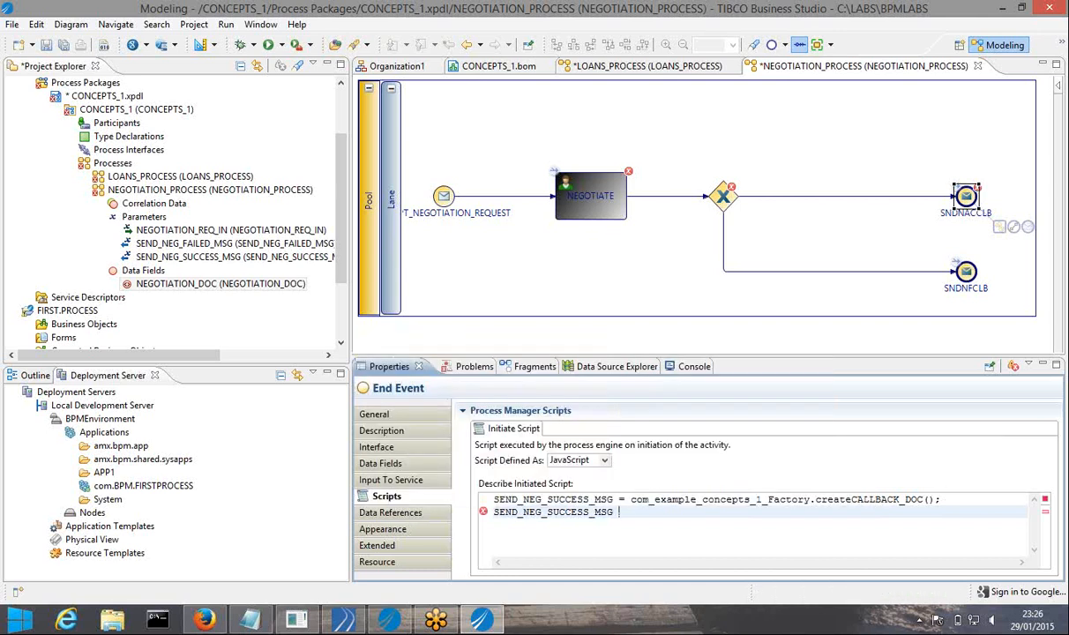
{"action": "key", "text": "ctrl+space"}
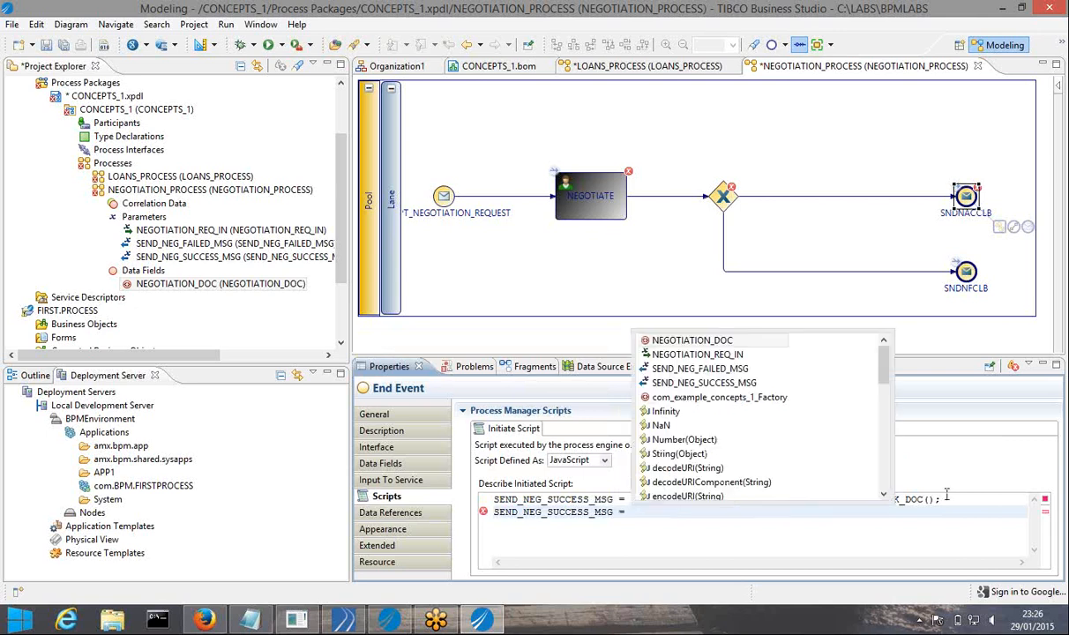
{"action": "type", "text": "S"}
{"action": "key", "text": "Down"}
{"action": "key", "text": "Down"}
{"action": "key", "text": "Down"}
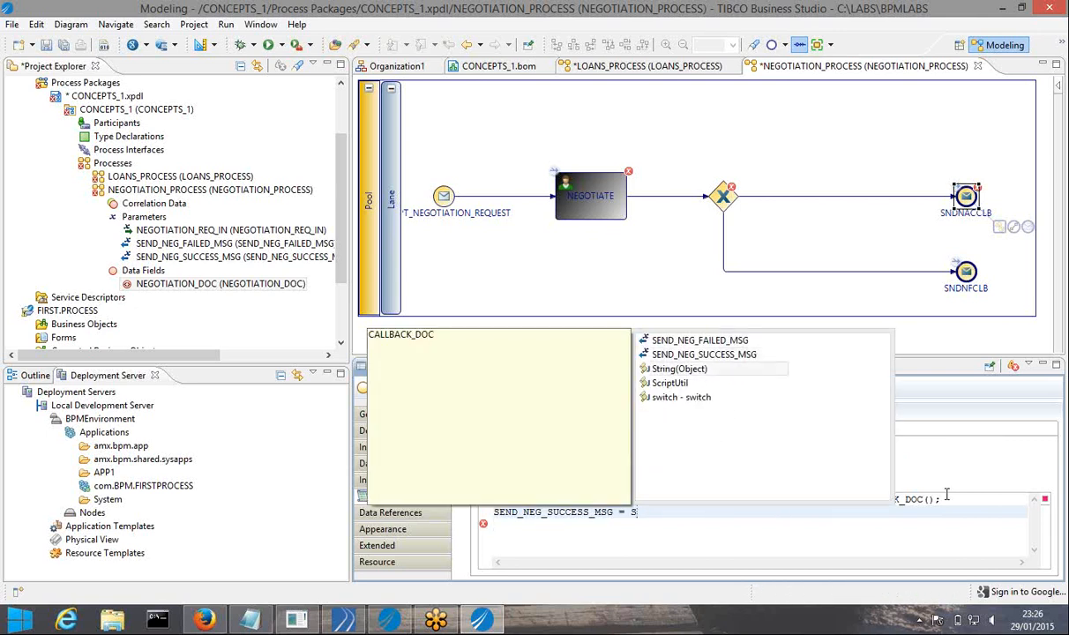
{"action": "key", "text": "Return"}
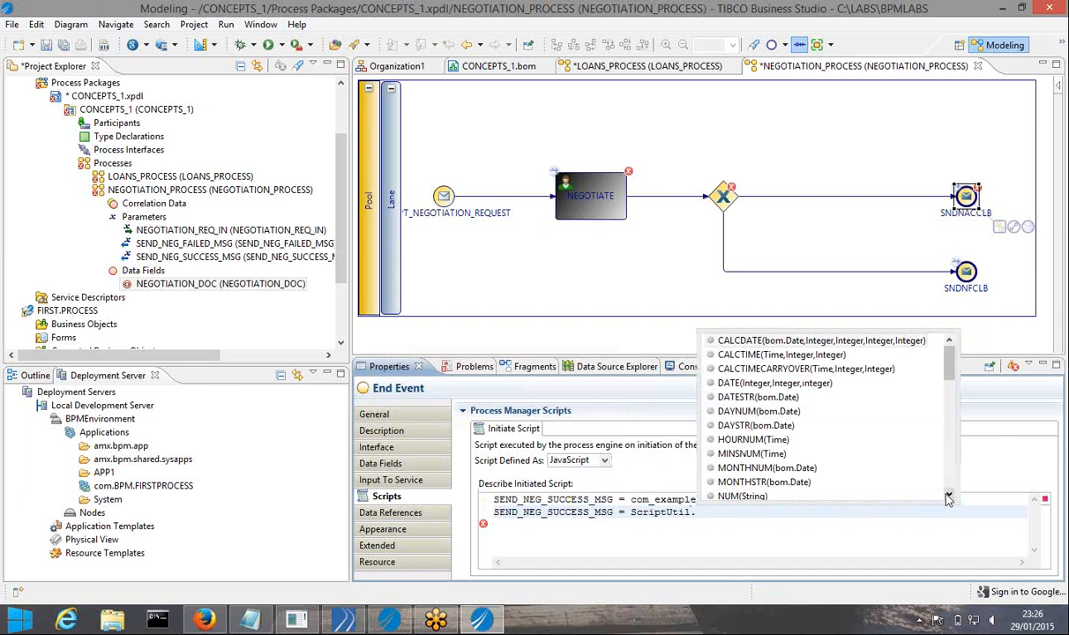
Complete the line as SEND_NEG_SUCCESS_MSG = ScriptUtil.copy(NEGOTIATION_DOC);
{"action": "type", "text": "C"}
{"action": "key", "text": "Down"}
{"action": "key", "text": "Down"}
{"action": "key", "text": "Down"}
{"action": "key", "text": "Return"}
{"action": "type", "text": ";"}
{"action": "key", "text": "BackSpace"}
{"action": "key", "text": "BackSpace"}
{"action": "key", "text": "BackSpace"}
{"action": "key", "text": "BackSpace"}
{"action": "key", "text": "BackSpace"}
{"action": "key", "text": "BackSpace"}
{"action": "key", "text": "BackSpace"}
{"action": "key", "text": "BackSpace"}
{"action": "key", "text": "BackSpace"}
{"action": "key", "text": "BackSpace"}
{"action": "key", "text": "BackSpace"}
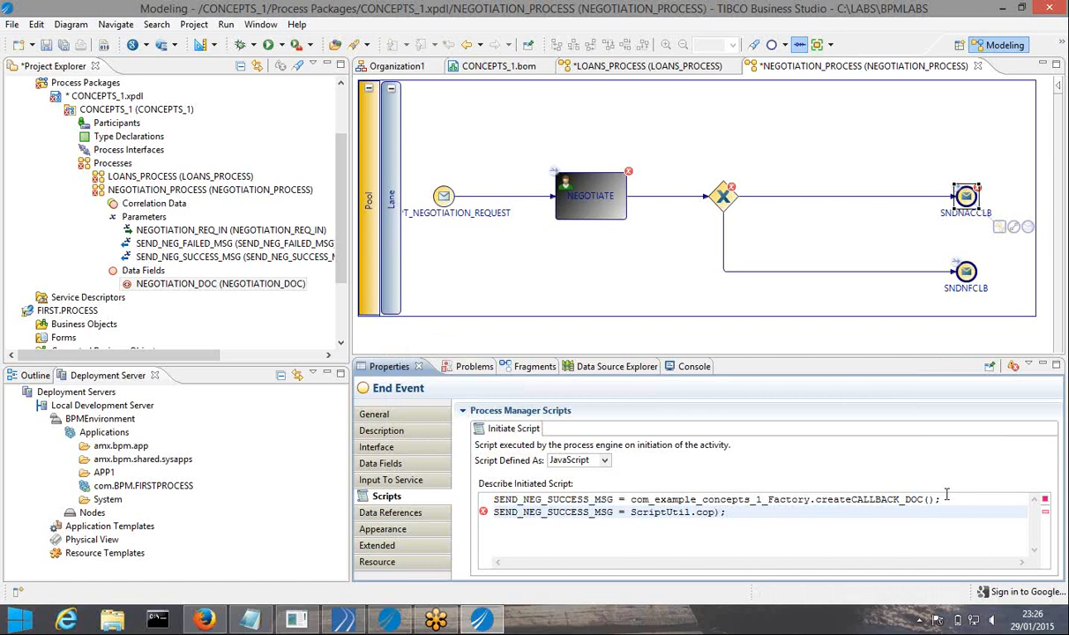
{"action": "key", "text": "Delete"}
{"action": "type", "text": "C"}
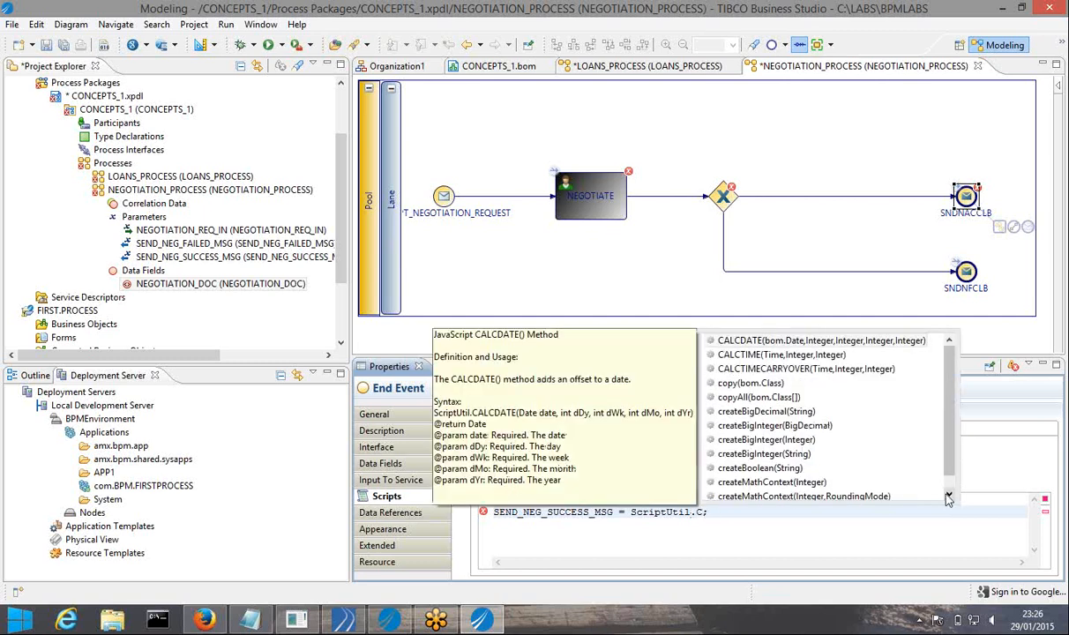
{"action": "type", "text": "o"}
{"action": "key", "text": "Return"}
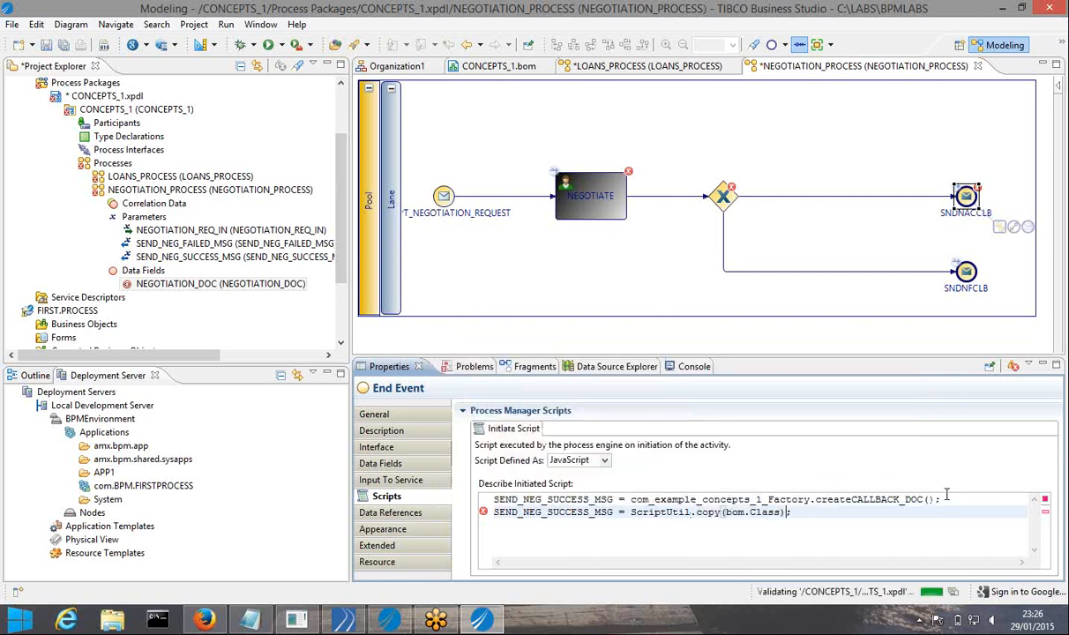
{"action": "key", "text": "BackSpace"}
{"action": "key", "text": "BackSpace"}
{"action": "key", "text": "BackSpace"}
{"action": "key", "text": "BackSpace"}
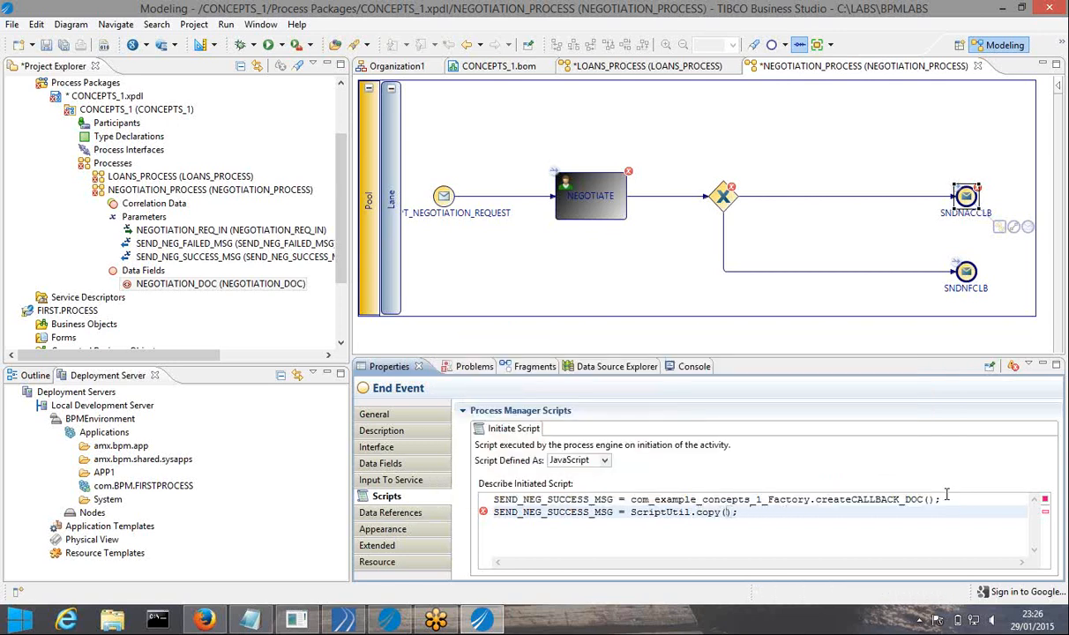
{"action": "key", "text": "ctrl+space"}
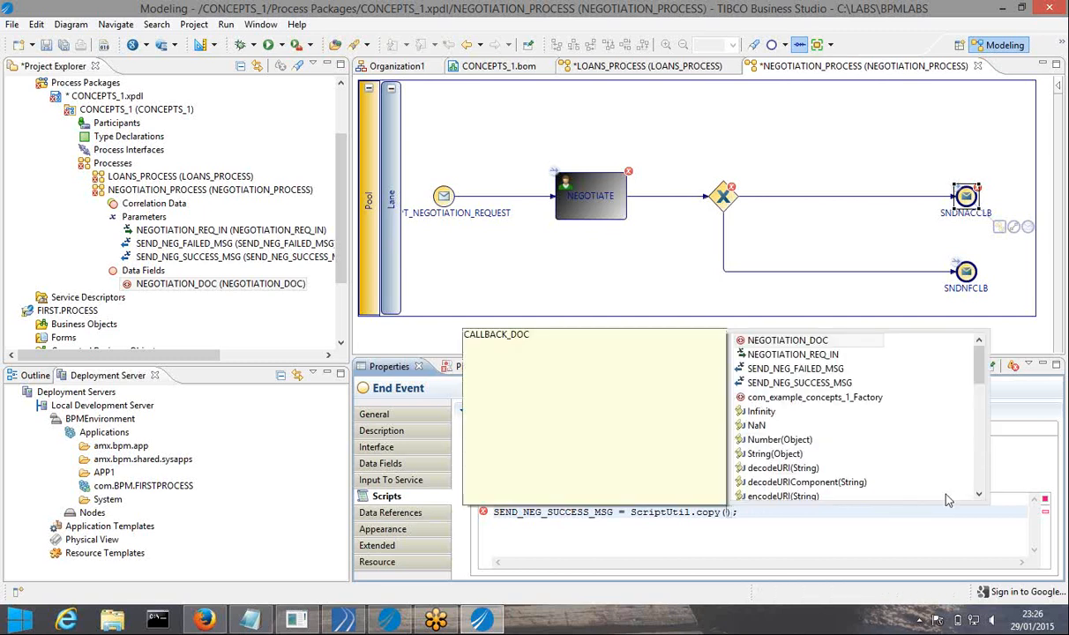
{"action": "key", "text": "Return"}
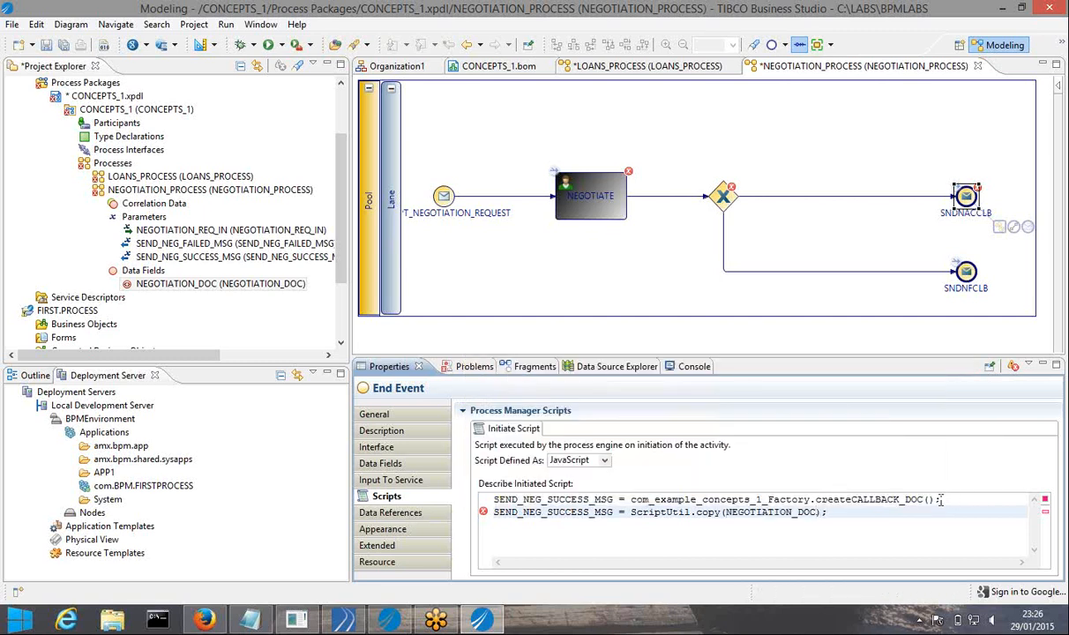
{"action": "left_click", "coordinate": [842, 520]}
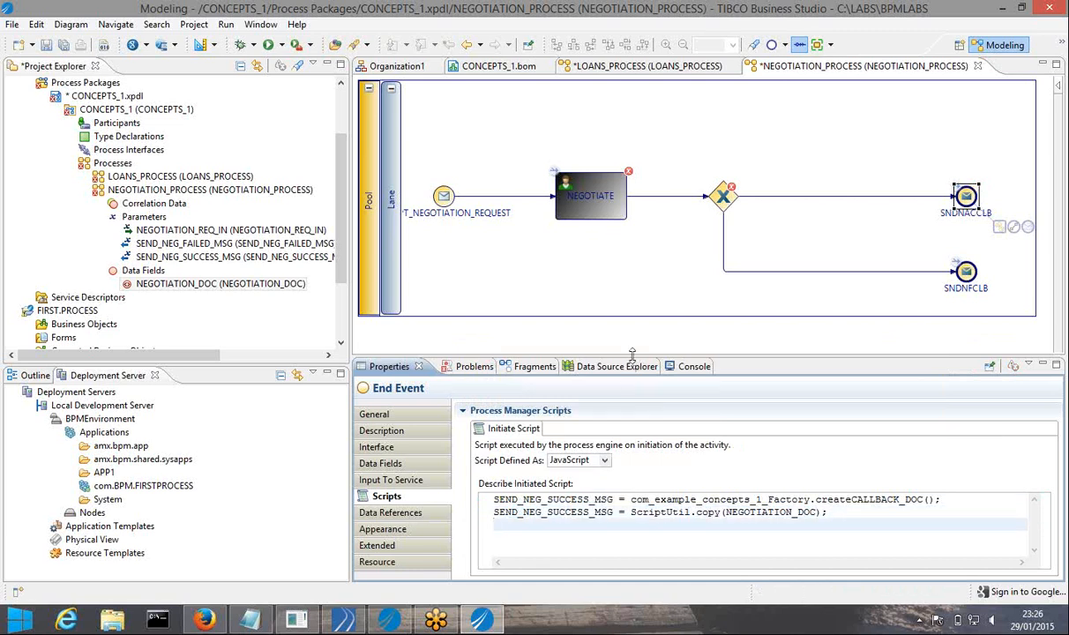
{"action": "left_click_drag", "start_coordinate": [631, 351], "coordinate": [631, 297]}
Add a third line Log.write with the message "SENDING SUCCESS NEGOTIATION CALLBACK " plus
{"action": "left_click", "coordinate": [892, 463]}
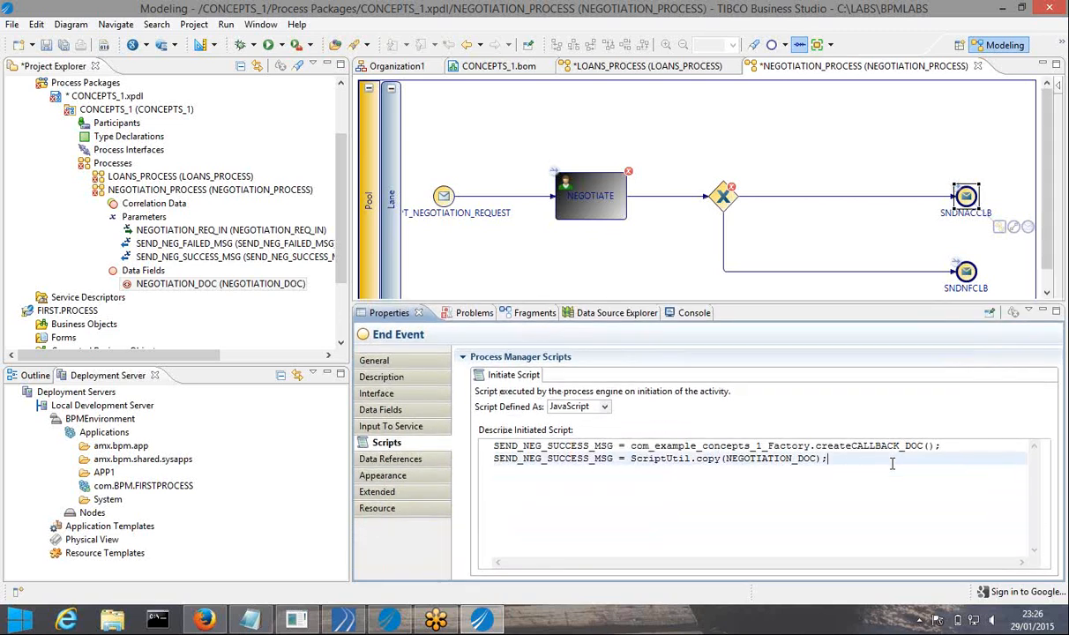
{"action": "key", "text": "Return"}
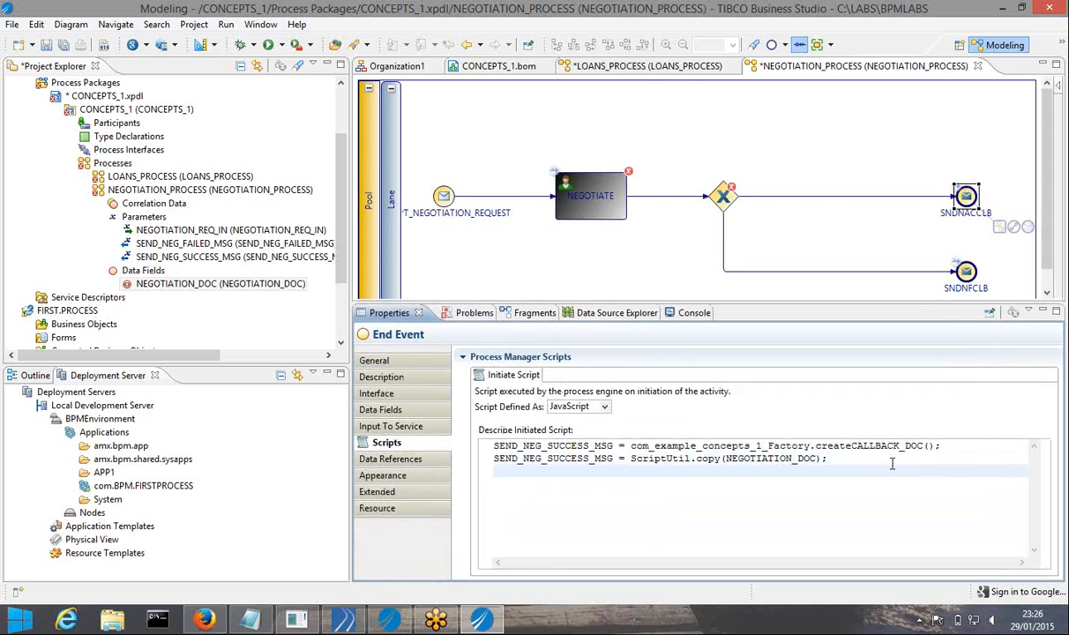
{"action": "key", "text": "ctrl+space"}
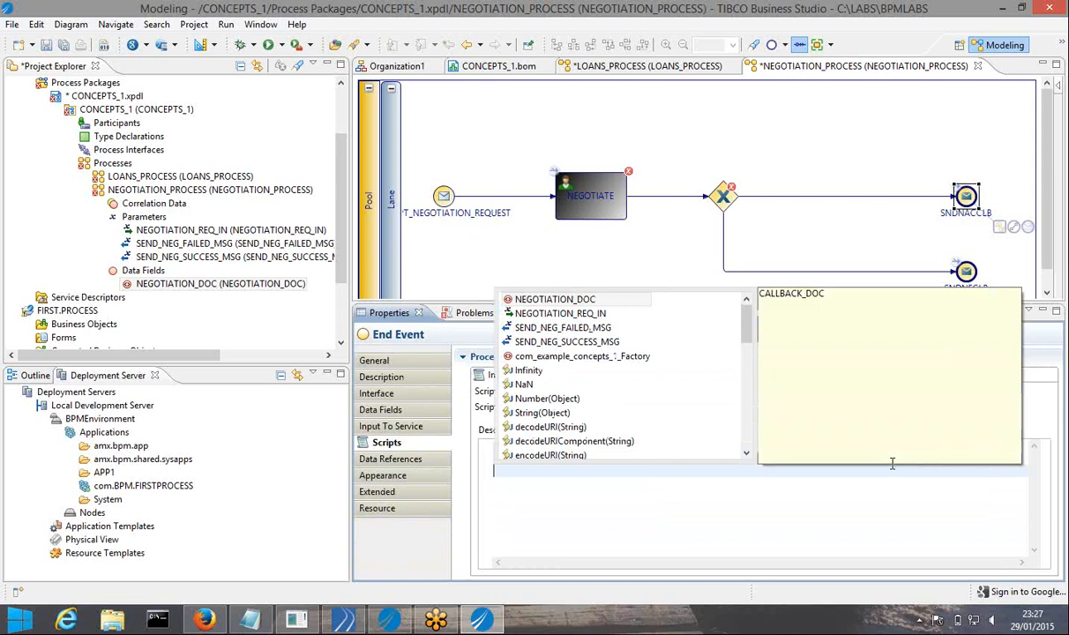
{"action": "type", "text": "Log"}
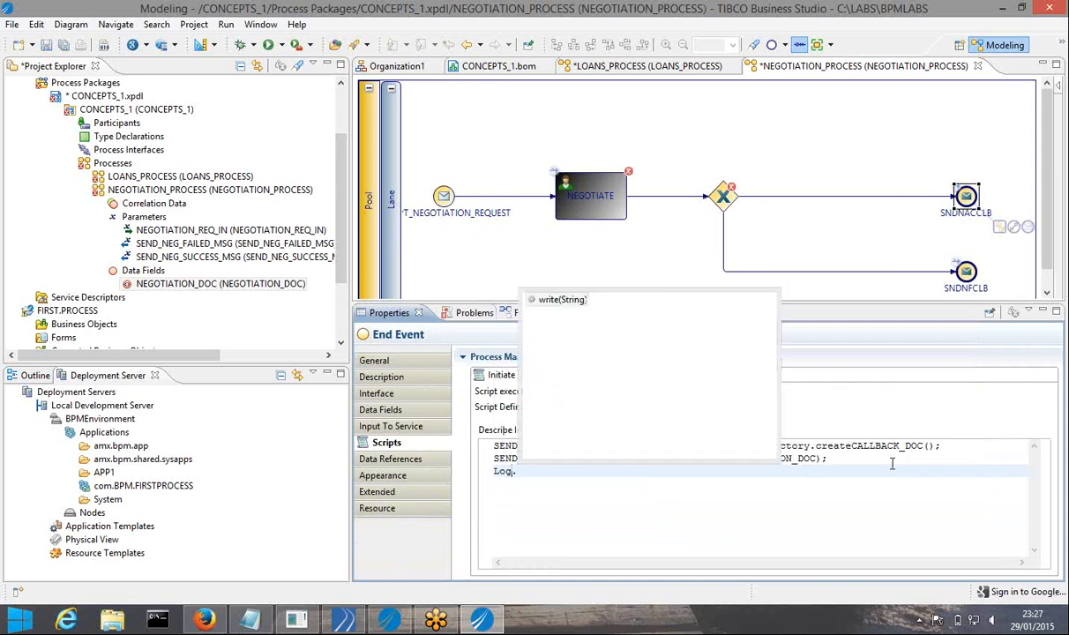
{"action": "type", "text": "."}
{"action": "key", "text": "Return"}
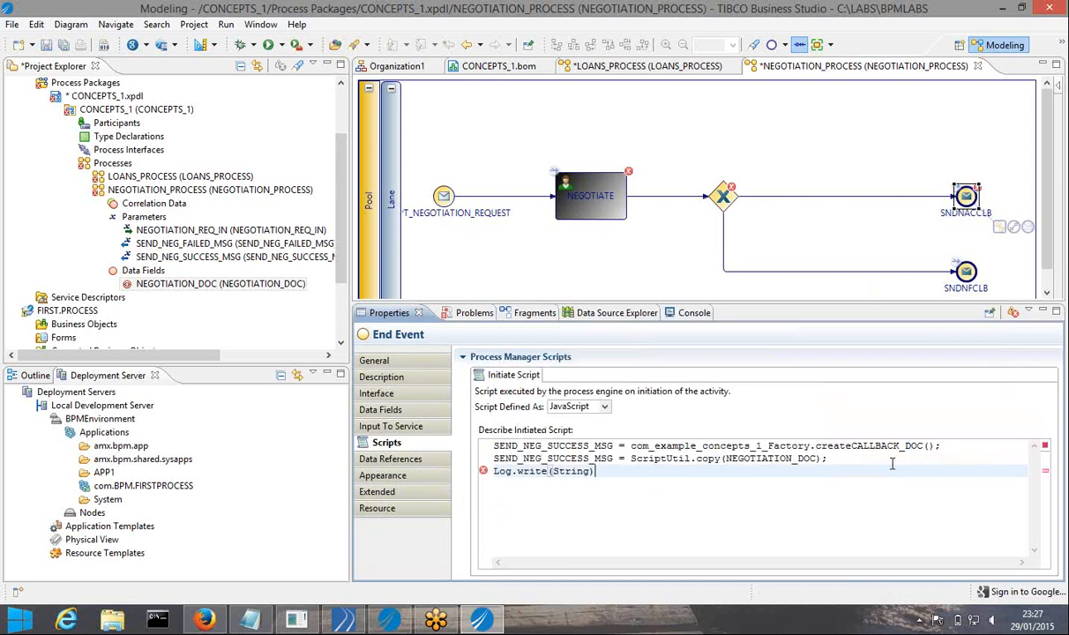
{"action": "key", "text": "BackSpace"}
{"action": "type", "text": "\"------------------------SEND"}
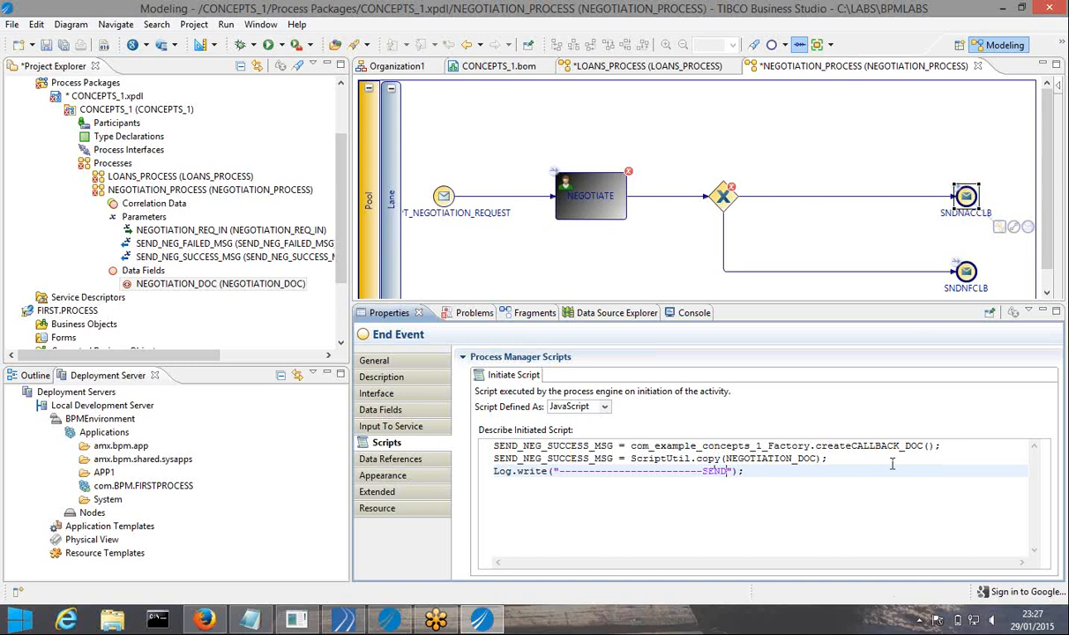
{"action": "type", "text": "ING SUCCESS NEGOTIATION CALLBACK \""}
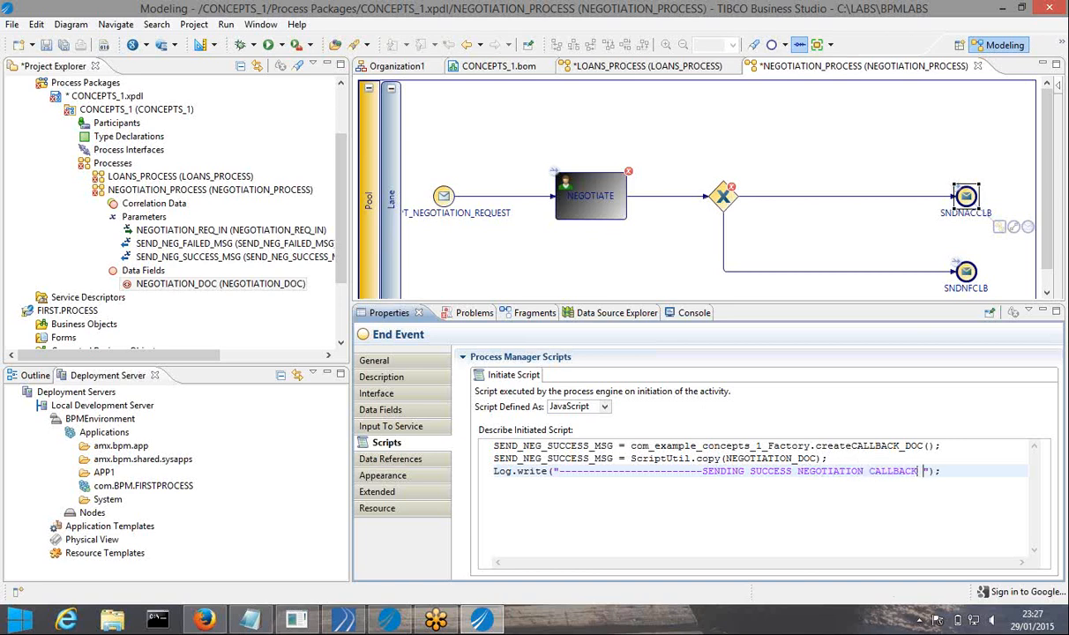
{"action": "type", "text": "+"}
Append NEGOTIATION_DOC.APP_ID to the log message and select the script to copy
{"action": "key", "text": "ctrl+space"}
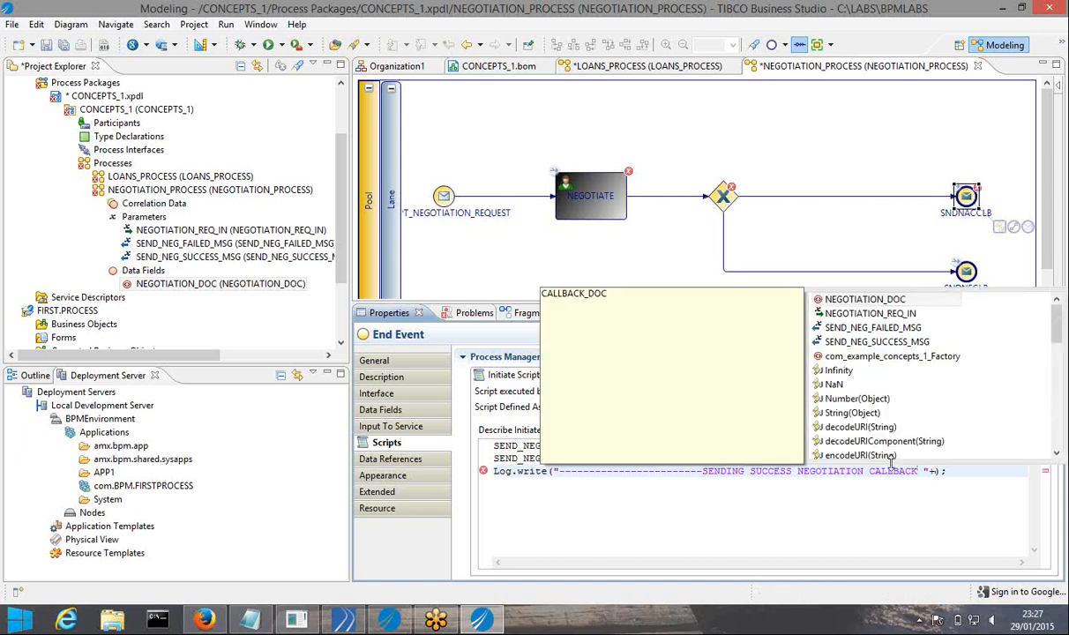
{"action": "key", "text": "Return"}
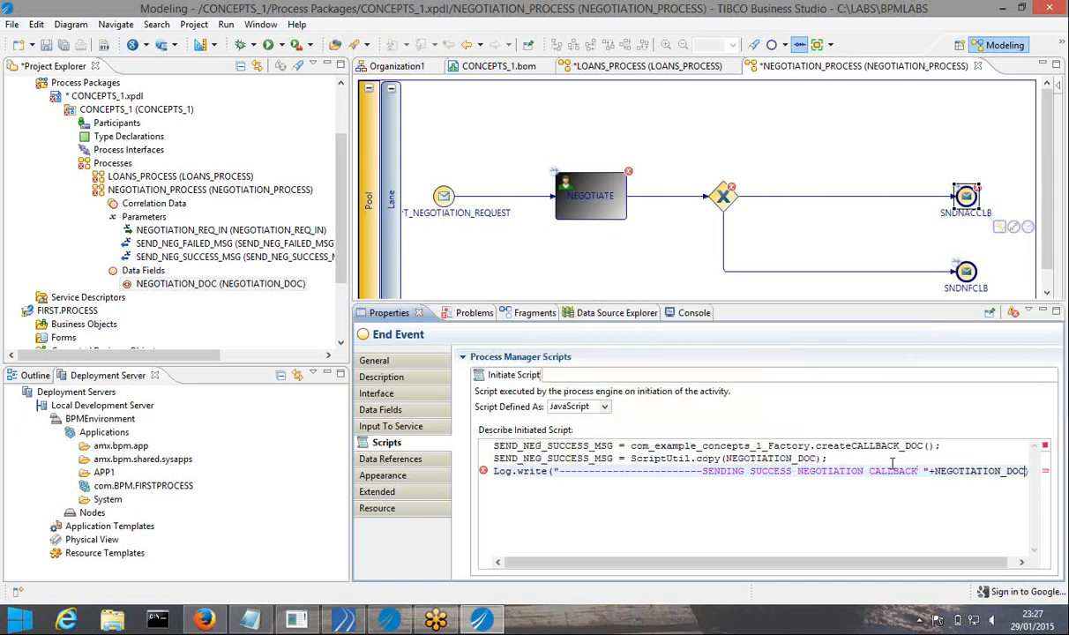
{"action": "type", "text": "."}
{"action": "key", "text": "Return"}
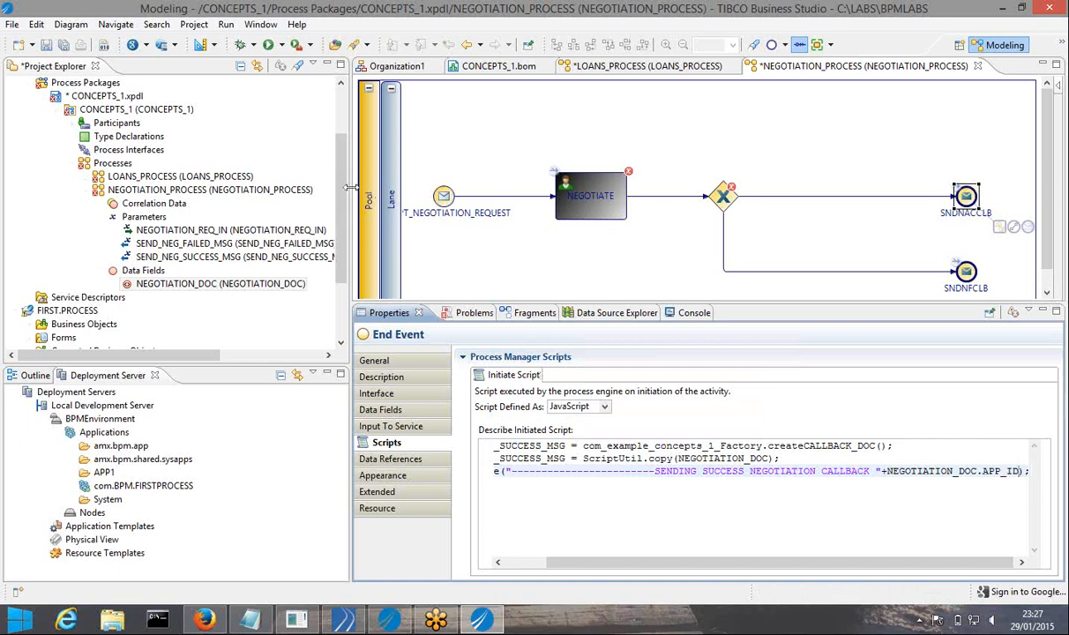
{"action": "left_click_drag", "start_coordinate": [351, 188], "coordinate": [215, 187]}
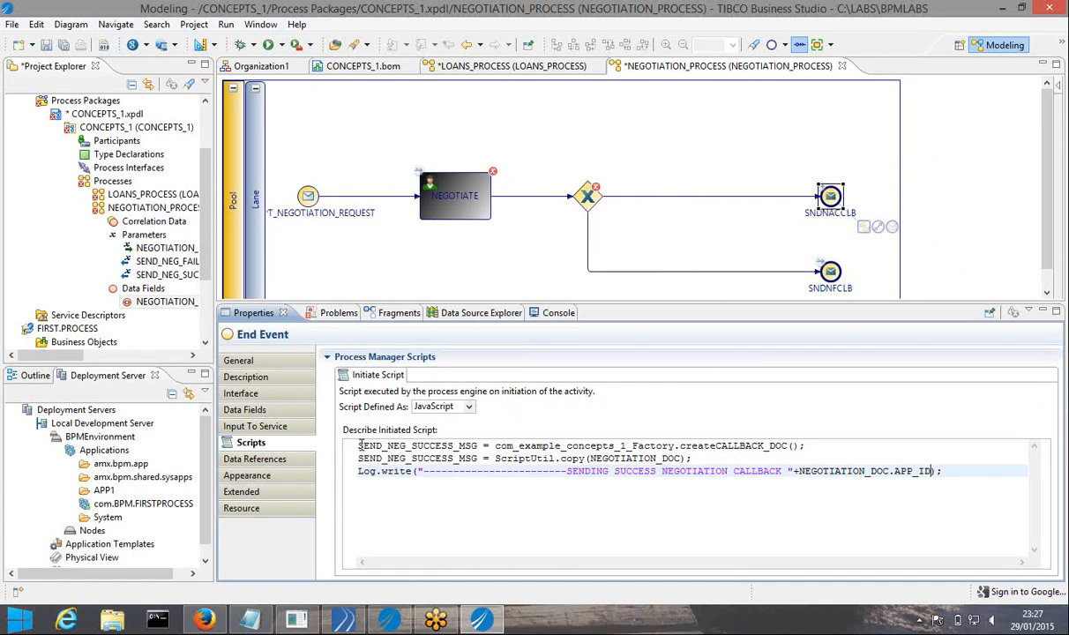
{"action": "left_click_drag", "start_coordinate": [359, 445], "coordinate": [937, 479]}
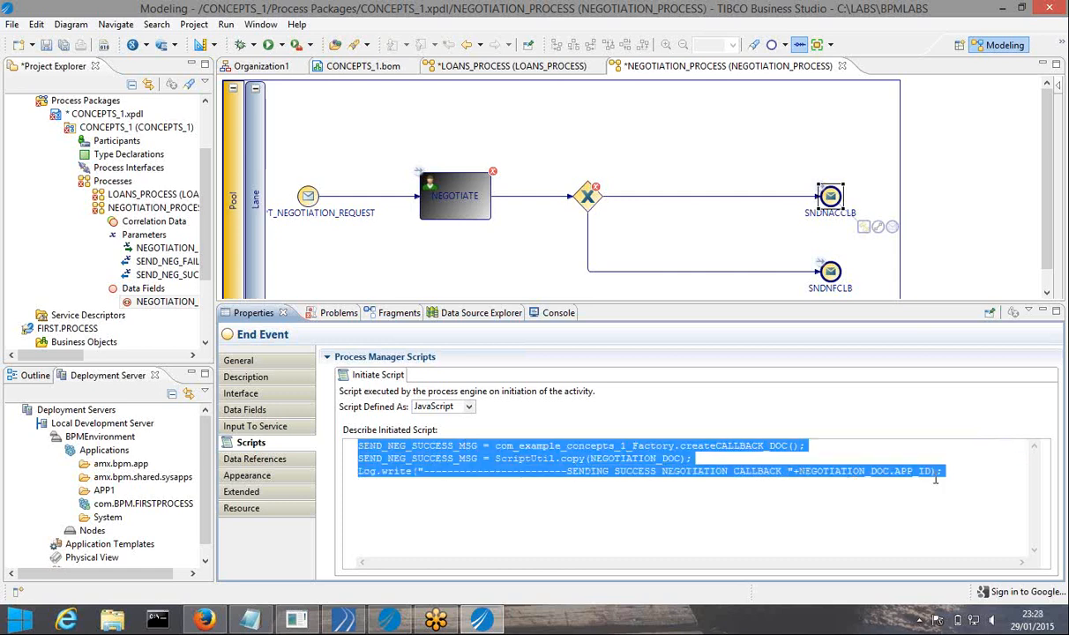
Paste the script as SNDNFCLB's JavaScript initiate script, changing SUCCESS to FAILED in the log
{"action": "left_click", "coordinate": [832, 273]}
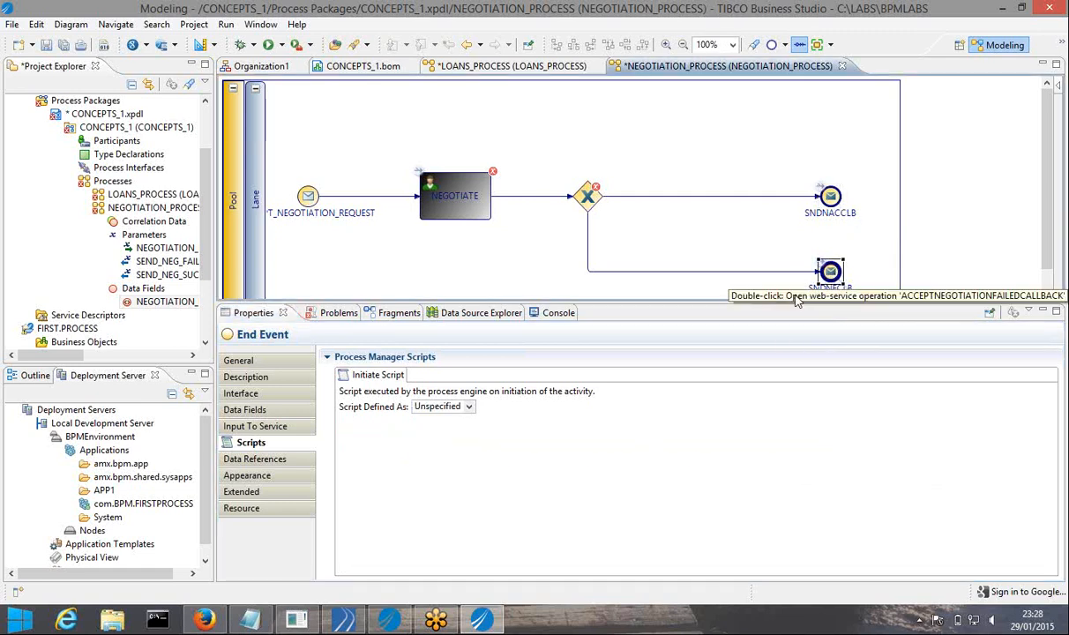
{"action": "left_click", "coordinate": [470, 409]}
{"action": "left_click", "coordinate": [432, 443]}
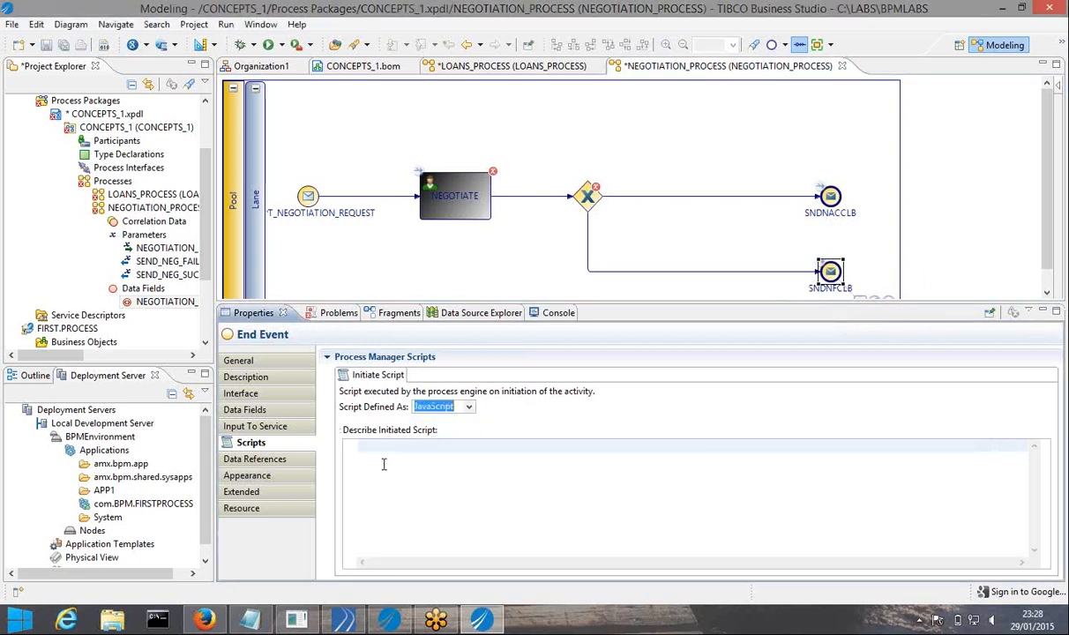
{"action": "type", "text": "SEND_NEG_SUCCESS_MSG = com_example_concepts_1_Factory.createCALLBACK_DOC(); SEND_NEG_SUCCESS_MSG = ScriptUtil.copy(NEGOTIATION_DOC); Log.write(\"------------------------SENDING SUCCESS NEGOTIATION CALLBACK \"+NEGOTIATION_DOC.APP_ID);"}
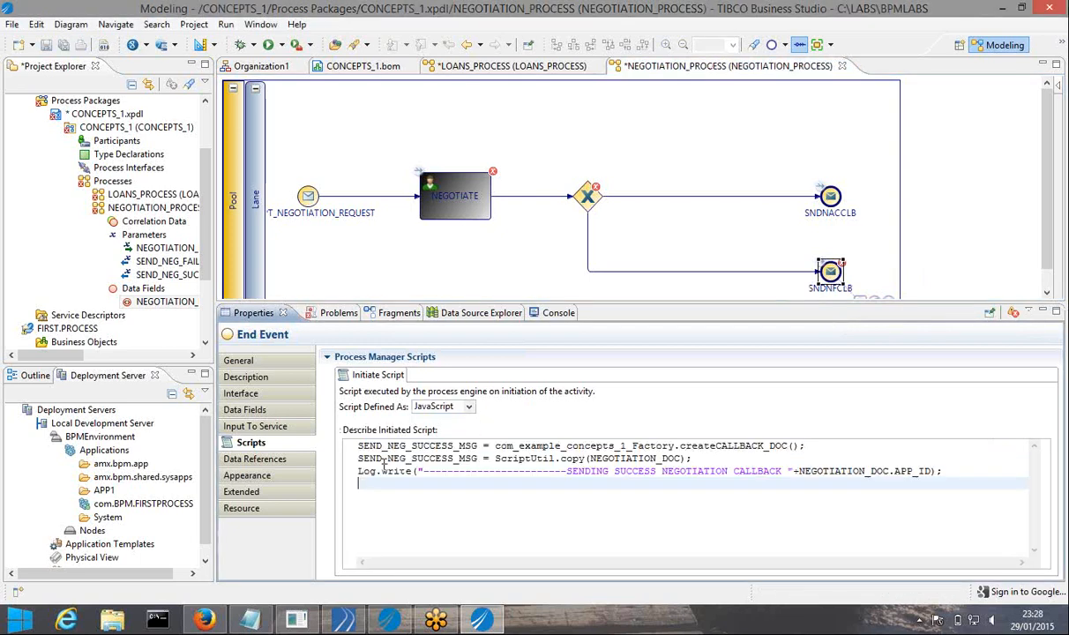
{"action": "left_click", "coordinate": [655, 474]}
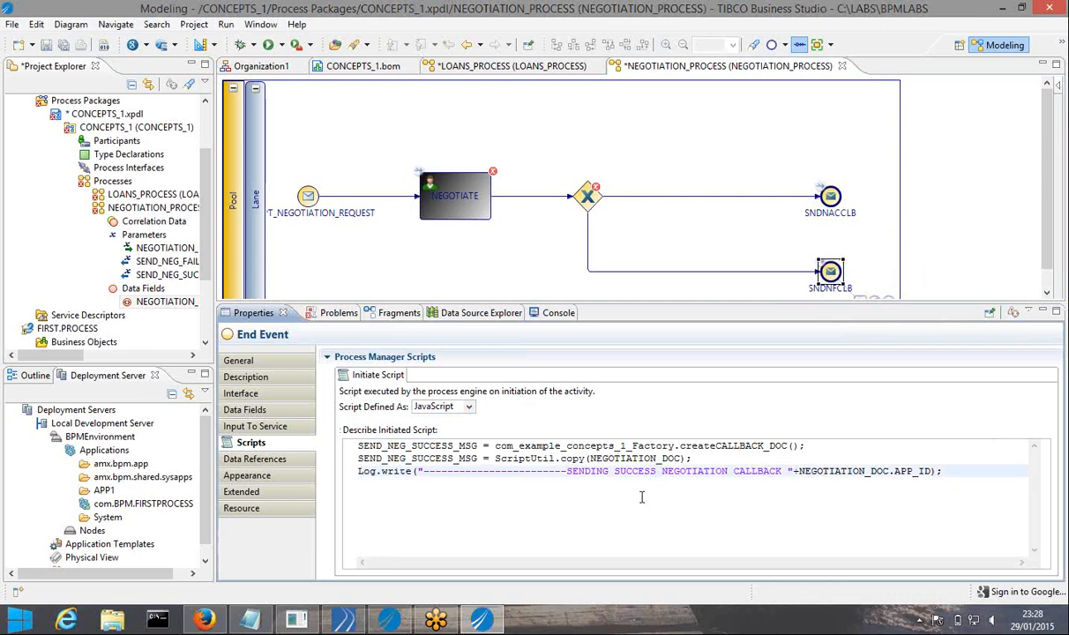
{"action": "key", "text": "BackSpace"}
{"action": "key", "text": "BackSpace"}
{"action": "key", "text": "BackSpace"}
{"action": "key", "text": "BackSpace"}
{"action": "key", "text": "BackSpace"}
{"action": "key", "text": "BackSpace"}
{"action": "key", "text": "BackSpace"}
{"action": "type", "text": "FAILED"}
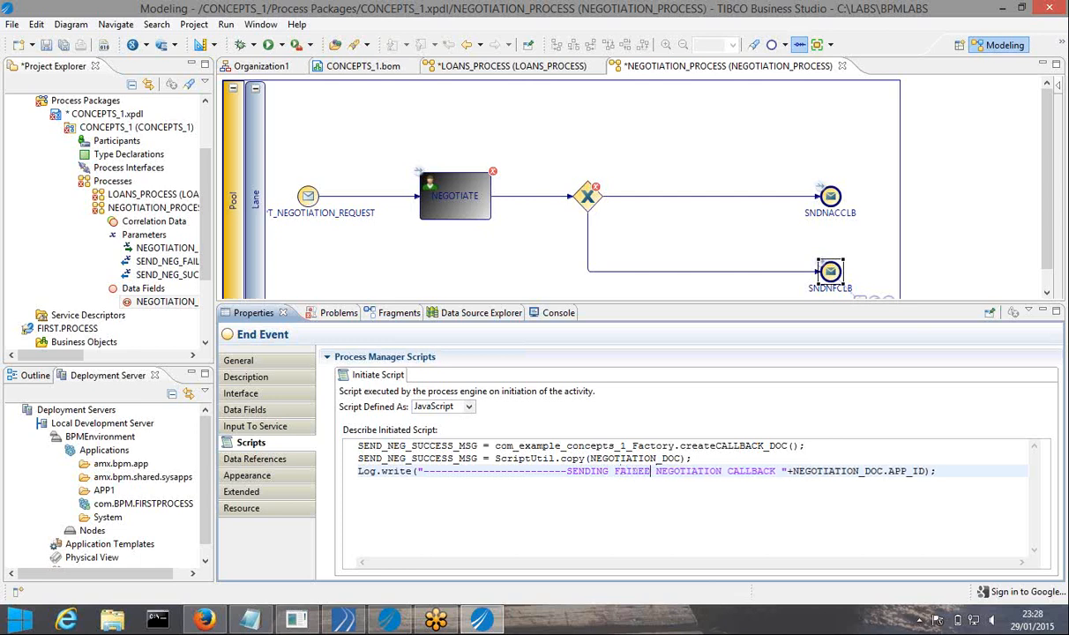
Retarget script lines 1 and 2 to SEND_NEG_FAILED_MSG and save all changes
{"action": "left_click", "coordinate": [454, 446]}
{"action": "key", "text": "BackSpace"}
{"action": "key", "text": "BackSpace"}
{"action": "key", "text": "BackSpace"}
{"action": "key", "text": "BackSpace"}
{"action": "key", "text": "BackSpace"}
{"action": "key", "text": "BackSpace"}
{"action": "key", "text": "BackSpace"}
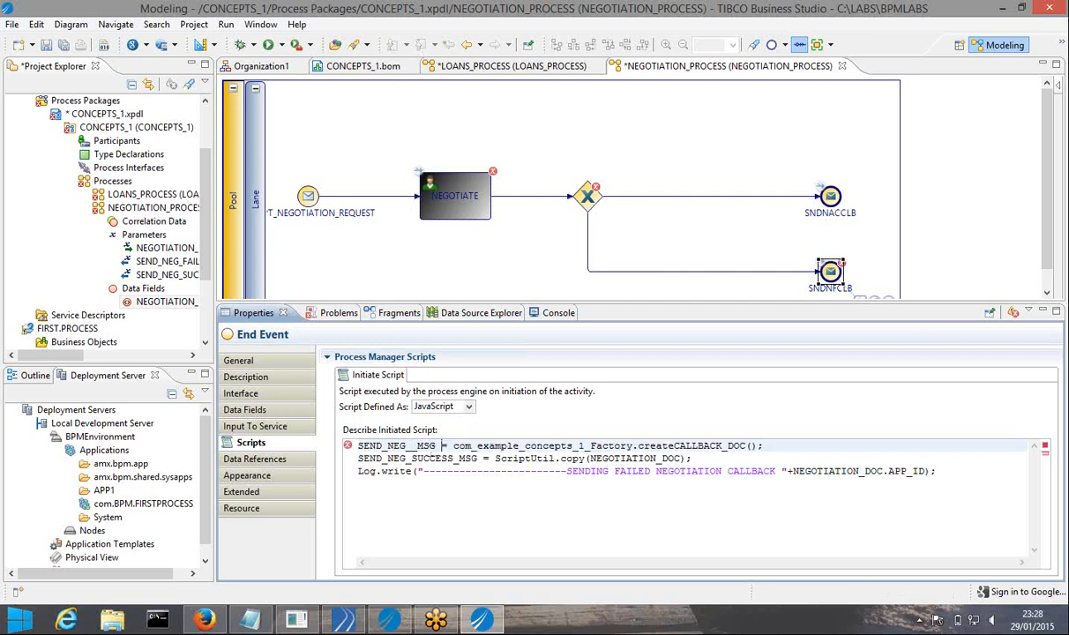
{"action": "key", "text": "BackSpace"}
{"action": "key", "text": "BackSpace"}
{"action": "key", "text": "BackSpace"}
{"action": "key", "text": "BackSpace"}
{"action": "key", "text": "BackSpace"}
{"action": "key", "text": "BackSpace"}
{"action": "key", "text": "BackSpace"}
{"action": "key", "text": "BackSpace"}
{"action": "key", "text": "BackSpace"}
{"action": "key", "text": "BackSpace"}
{"action": "key", "text": "BackSpace"}
{"action": "key", "text": "BackSpace"}
{"action": "key", "text": "BackSpace"}
{"action": "key", "text": "BackSpace"}
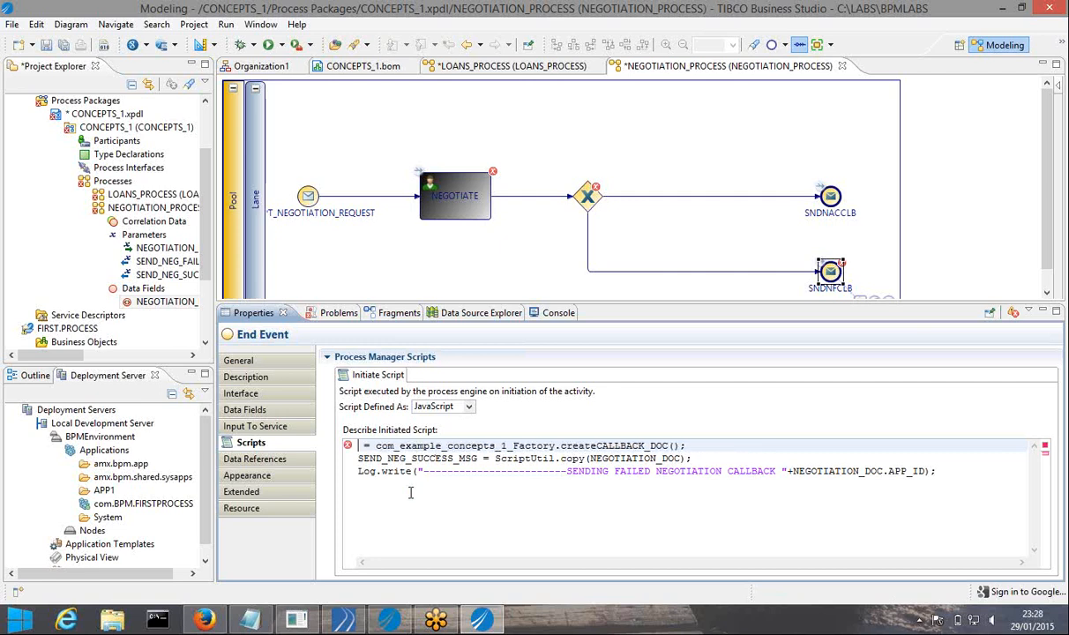
{"action": "key", "text": "ctrl+space"}
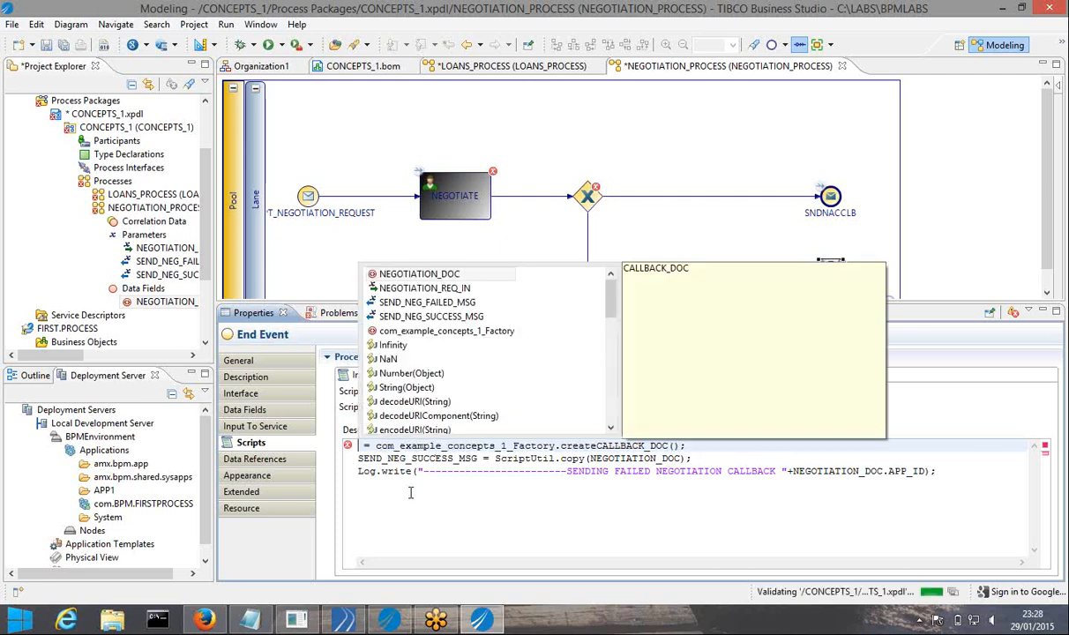
{"action": "key", "text": "Down"}
{"action": "key", "text": "Down"}
{"action": "key", "text": "Return"}
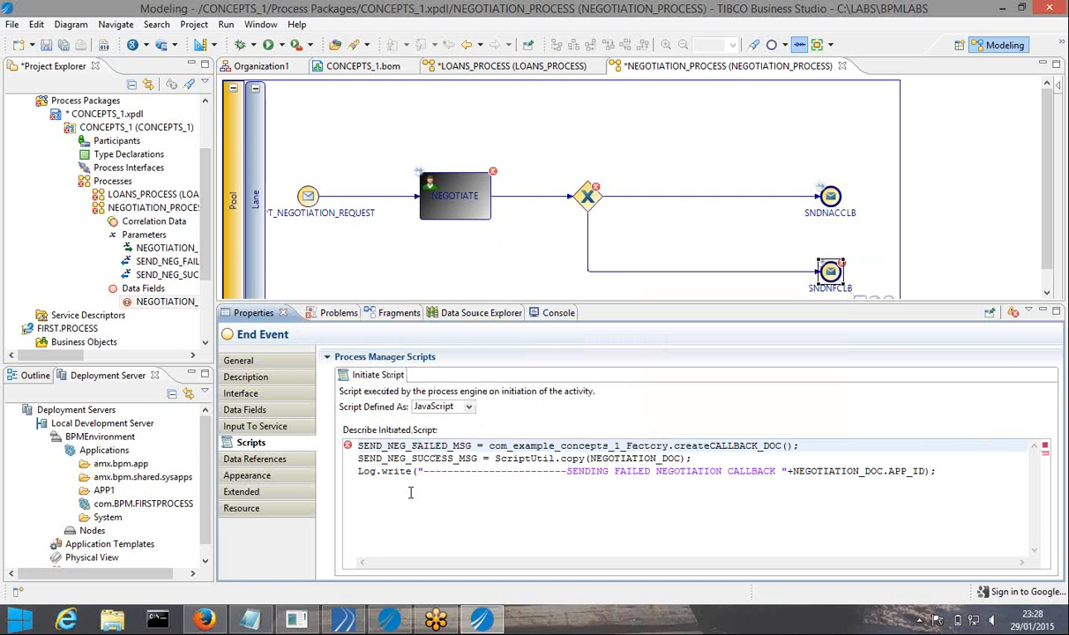
{"action": "double_click", "coordinate": [467, 446]}
{"action": "key", "text": "ctrl+c"}
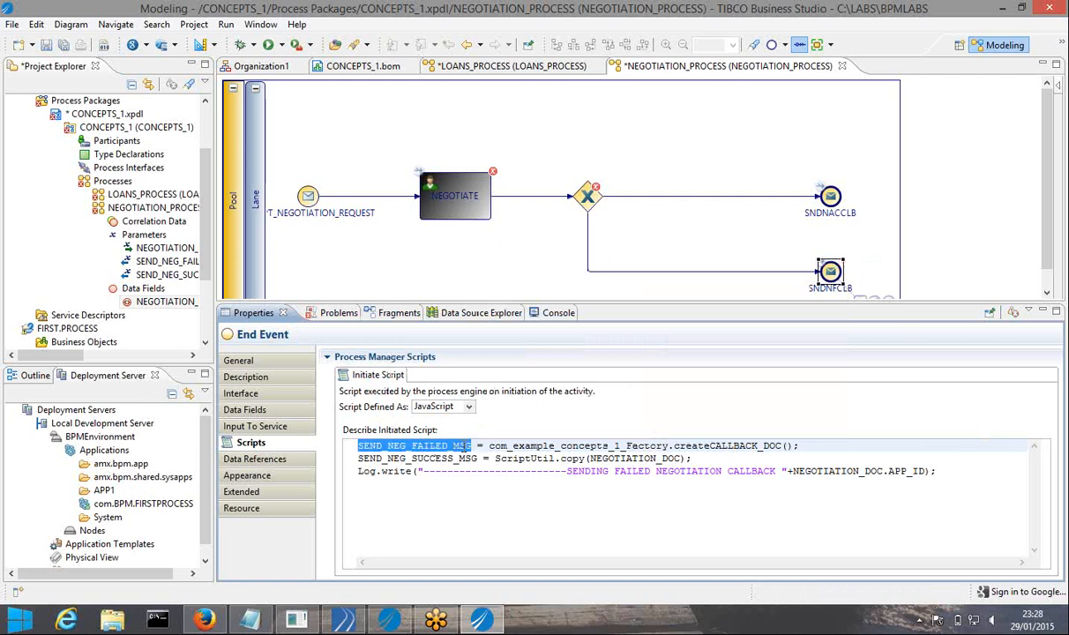
{"action": "double_click", "coordinate": [435, 456]}
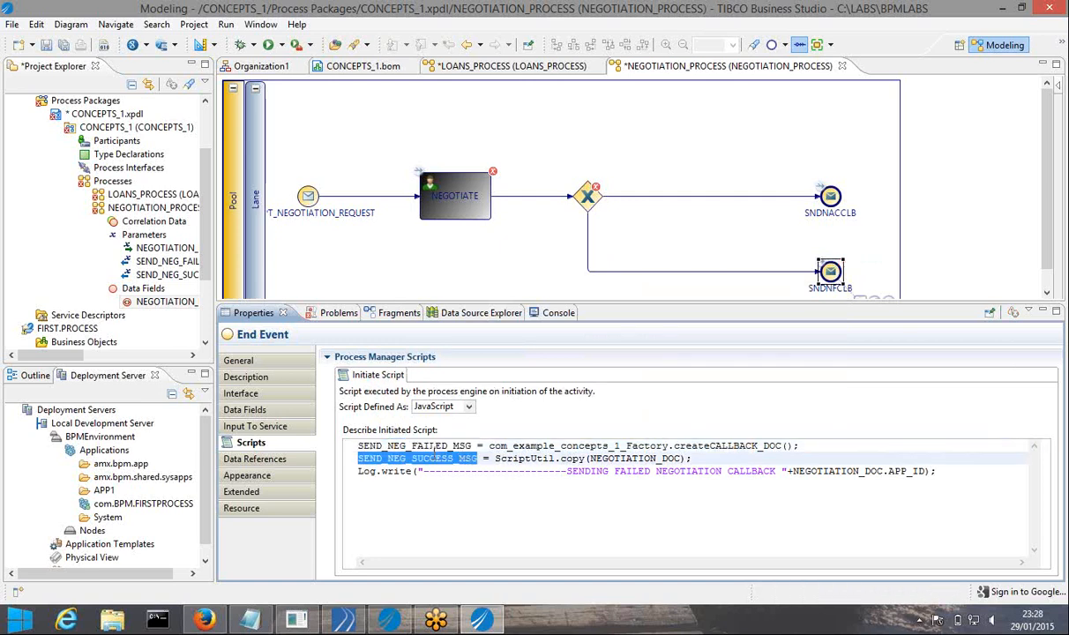
{"action": "key", "text": "ctrl+v"}
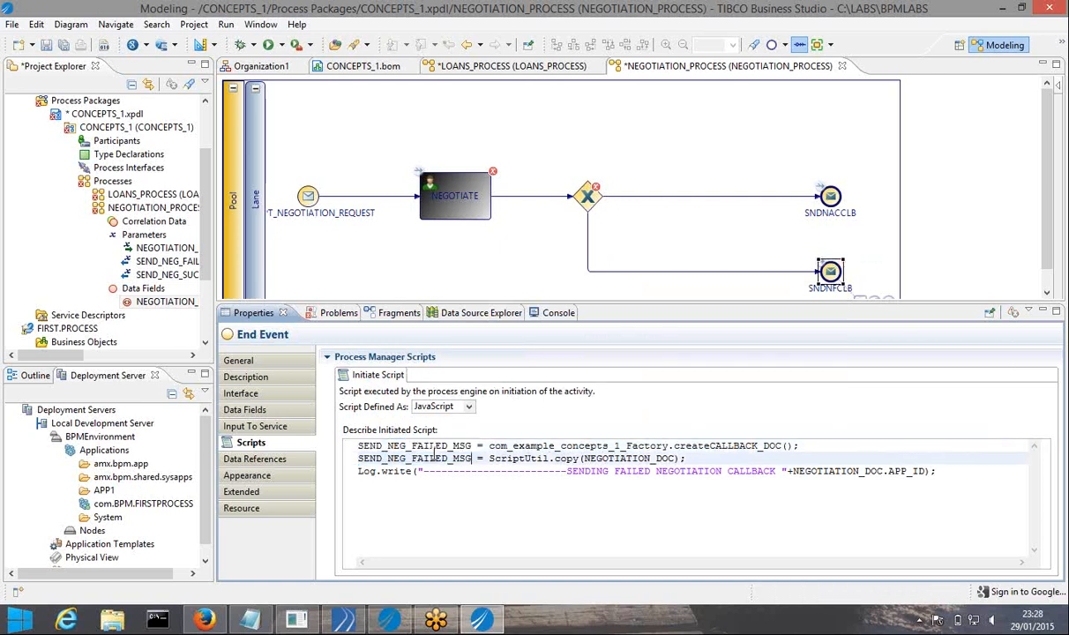
{"action": "left_click", "coordinate": [63, 46]}
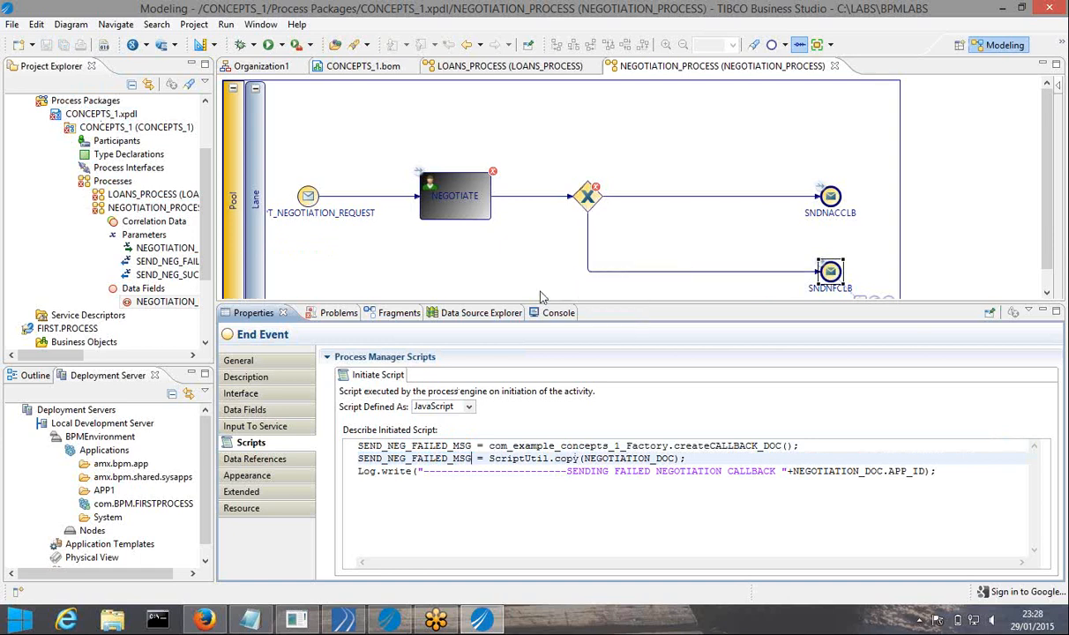
Make the gateway flow to SNDNFCLB the default path and the flow to SNDNACCLB conditional
{"action": "left_click", "coordinate": [589, 236]}
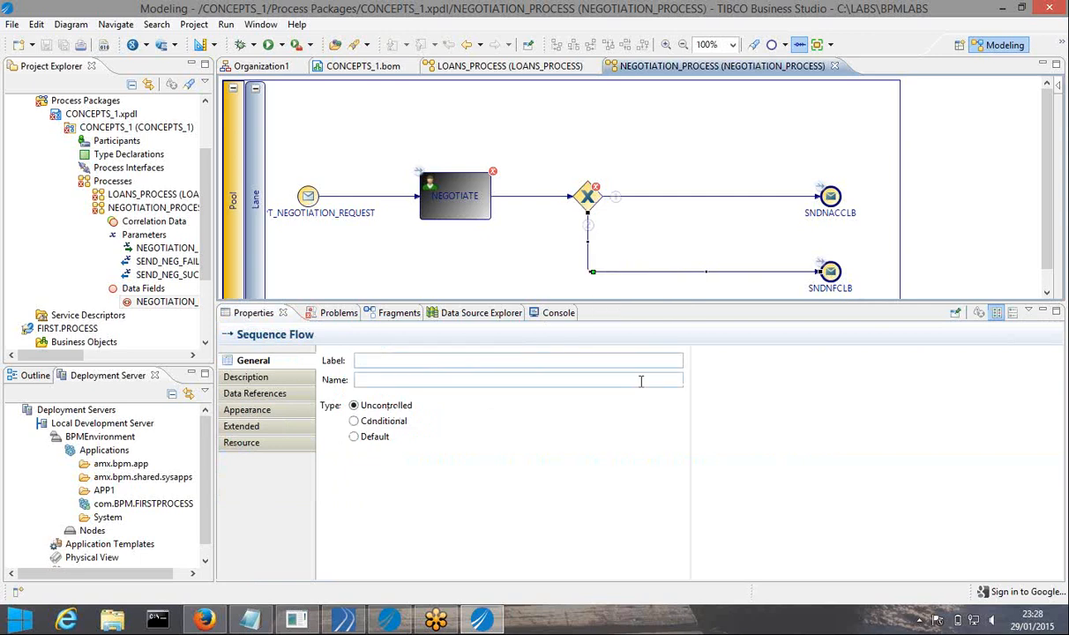
{"action": "left_click", "coordinate": [354, 438]}
{"action": "left_click", "coordinate": [680, 202]}
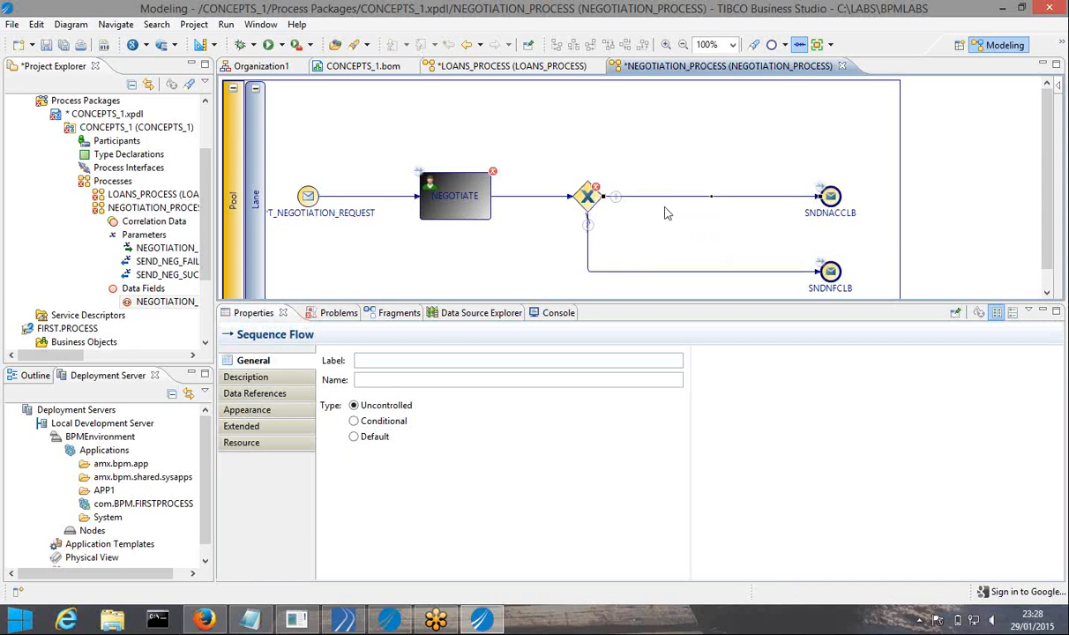
{"action": "left_click", "coordinate": [396, 424]}
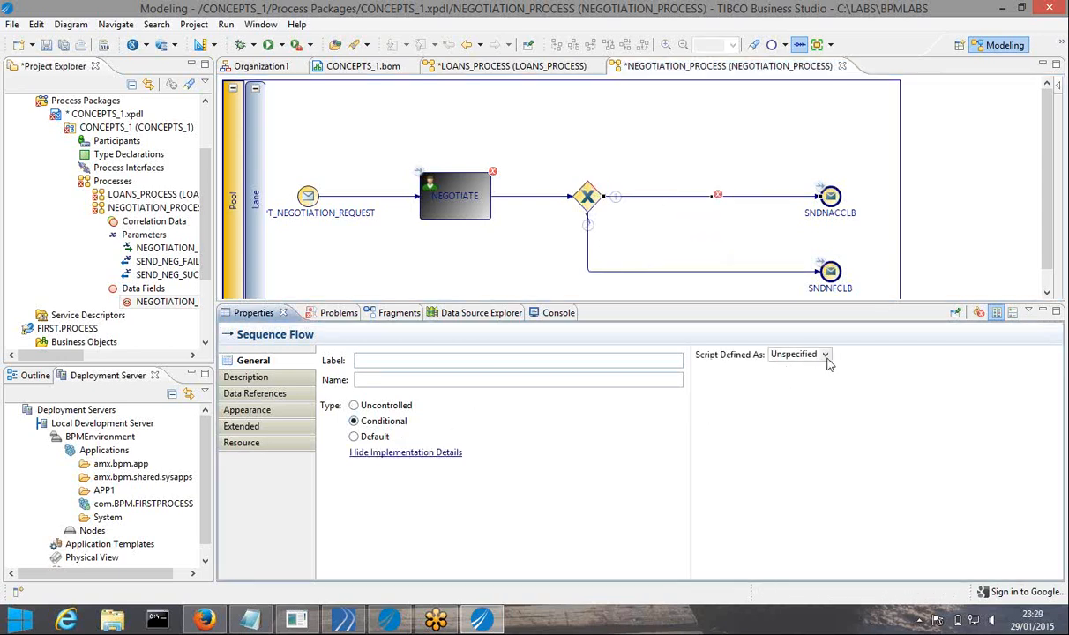
Set the JavaScript condition NEGOTIATION_DOC.NEGOTIATION_STATUS == "COMPLETED" and save the process
{"action": "left_click", "coordinate": [825, 358]}
{"action": "left_click", "coordinate": [750, 374]}
{"action": "left_click", "coordinate": [753, 415]}
{"action": "key", "text": "ctrl+space"}
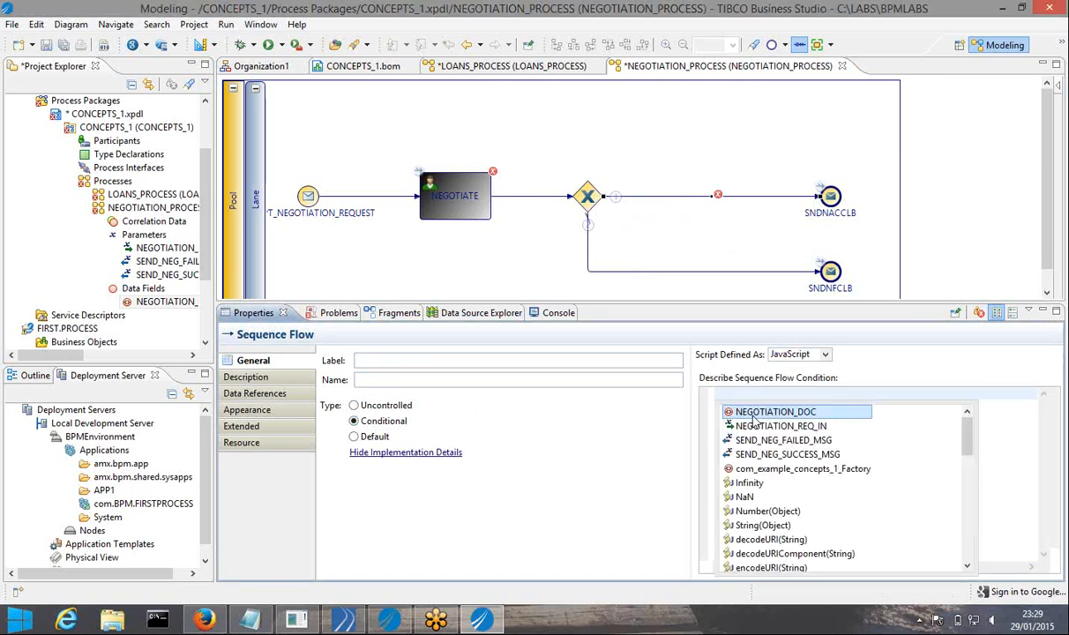
{"action": "key", "text": "Return"}
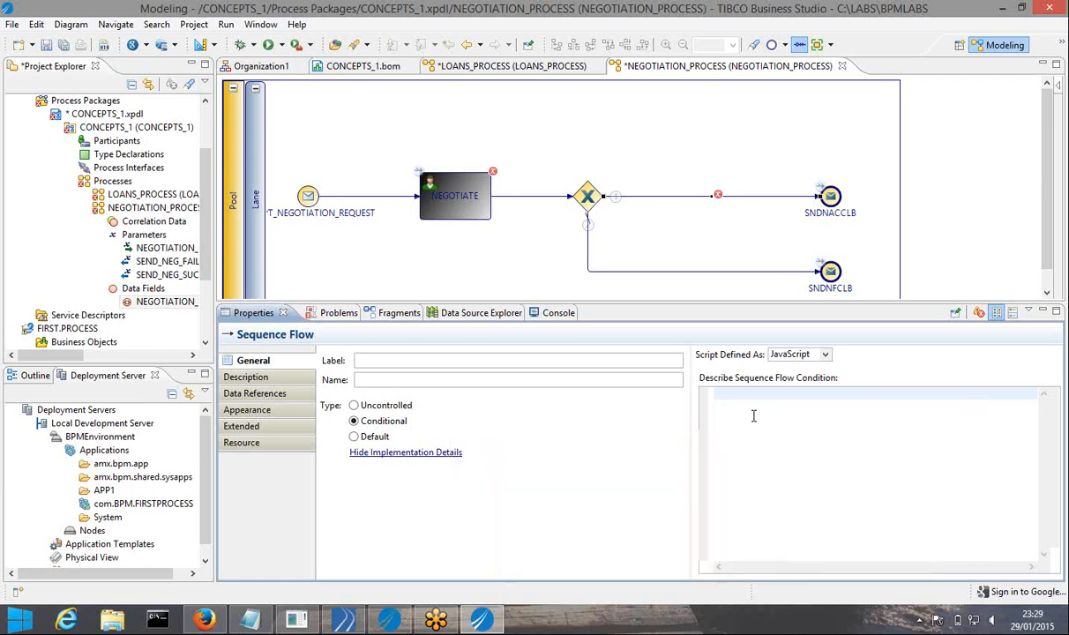
{"action": "type", "text": "."}
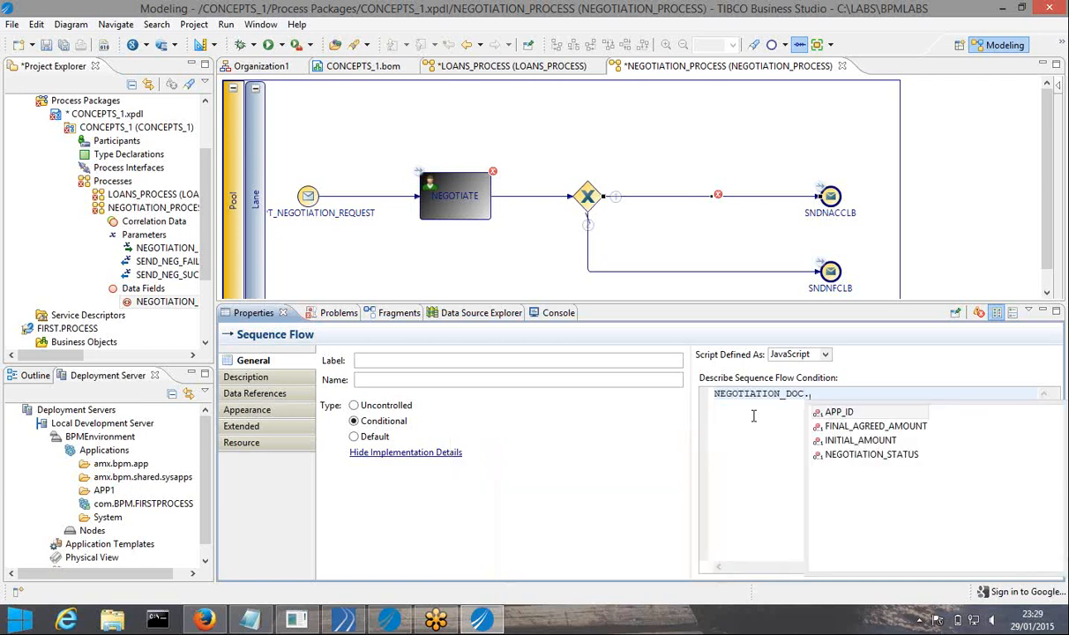
{"action": "key", "text": "Down"}
{"action": "key", "text": "Down"}
{"action": "key", "text": "Down"}
{"action": "key", "text": "Return"}
{"action": "type", "text": "= "}
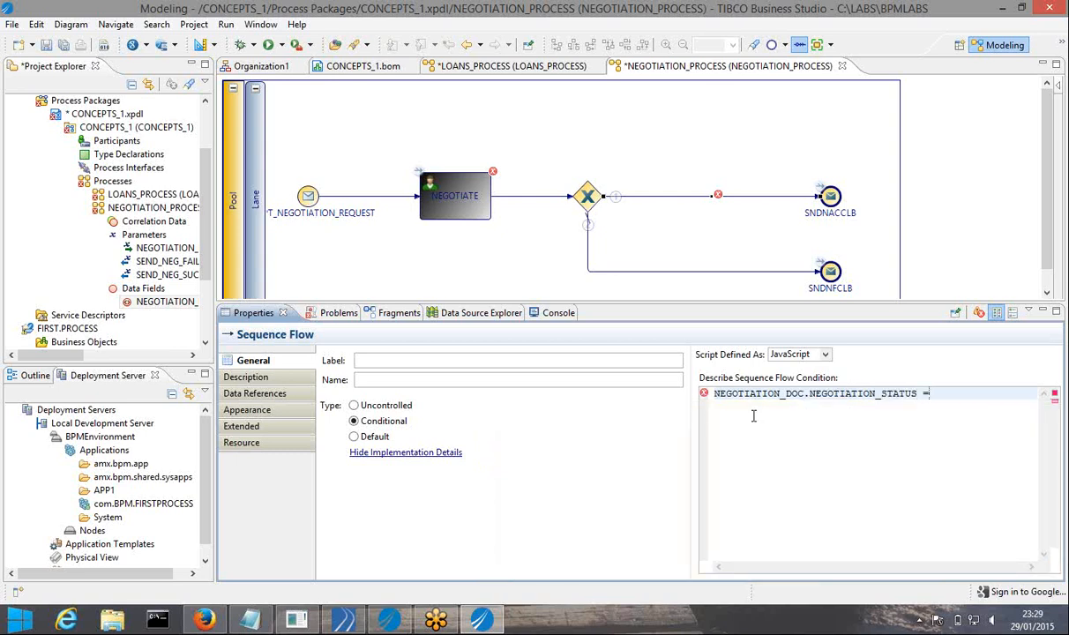
{"action": "type", "text": "="}
{"action": "type", "text": "\"\";"}
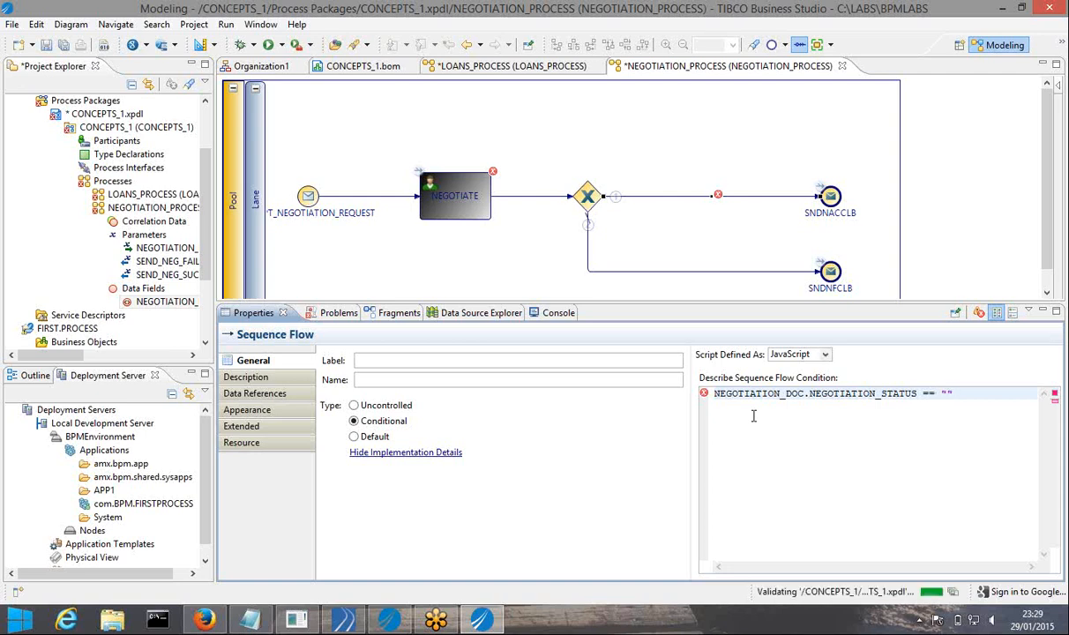
{"action": "key", "text": "Left"}
{"action": "key", "text": "Left"}
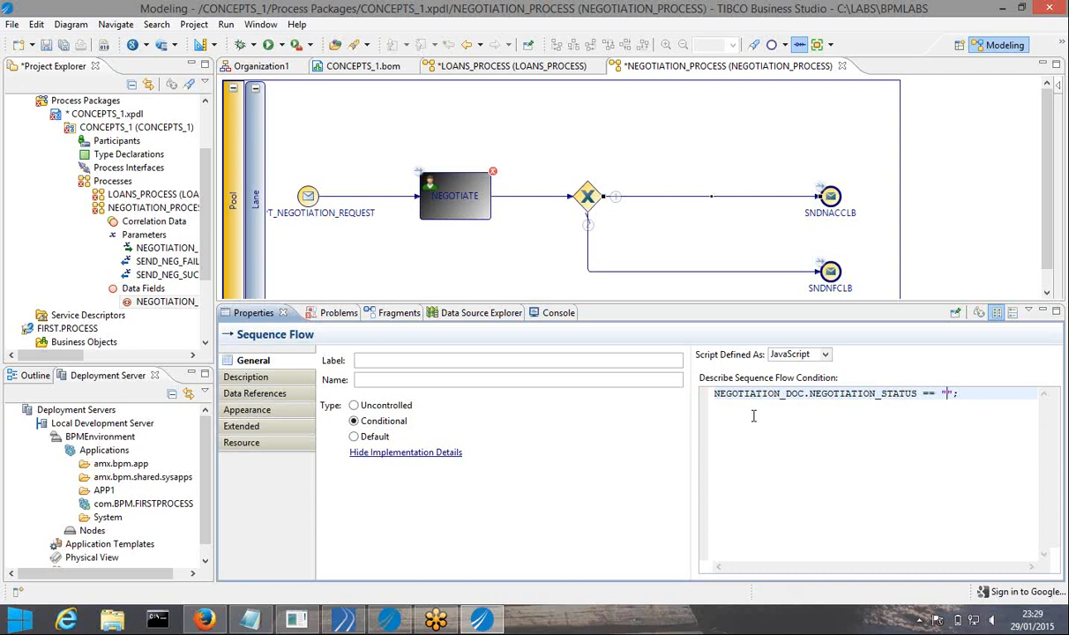
{"action": "type", "text": "COMPLETED"}
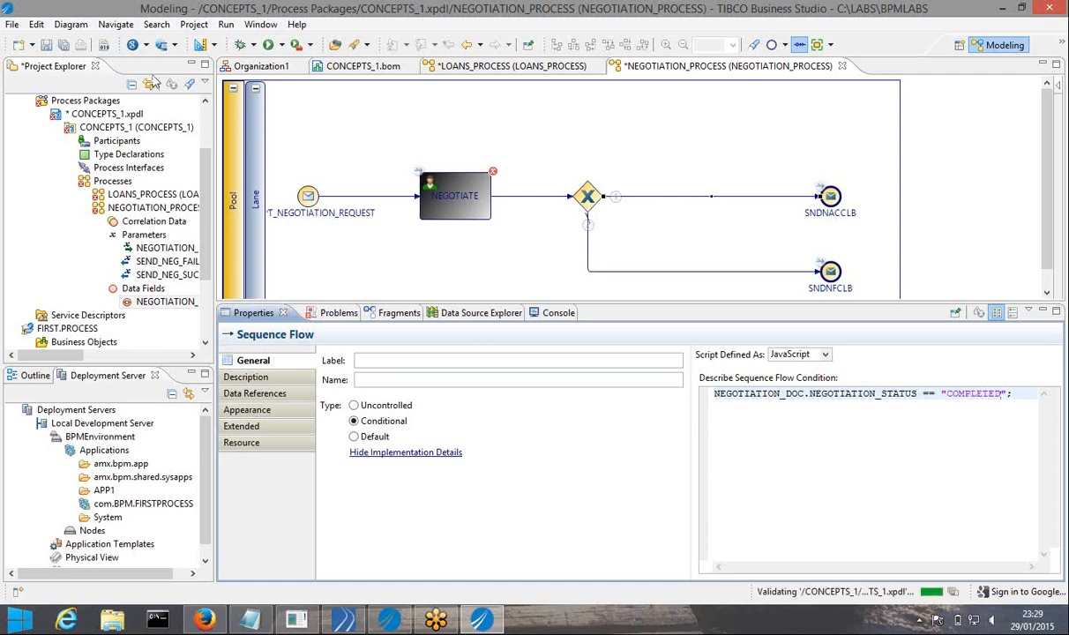
{"action": "left_click", "coordinate": [64, 45]}
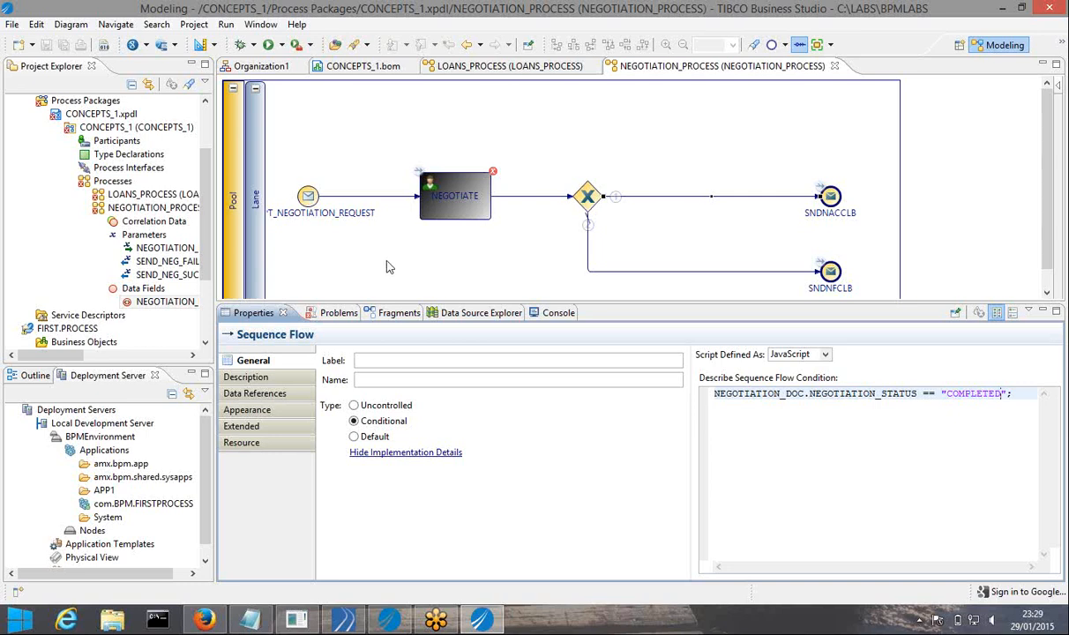
Set the NEGOTIATE task's Initiate Script to be defined as JavaScript
{"action": "left_click", "coordinate": [447, 213]}
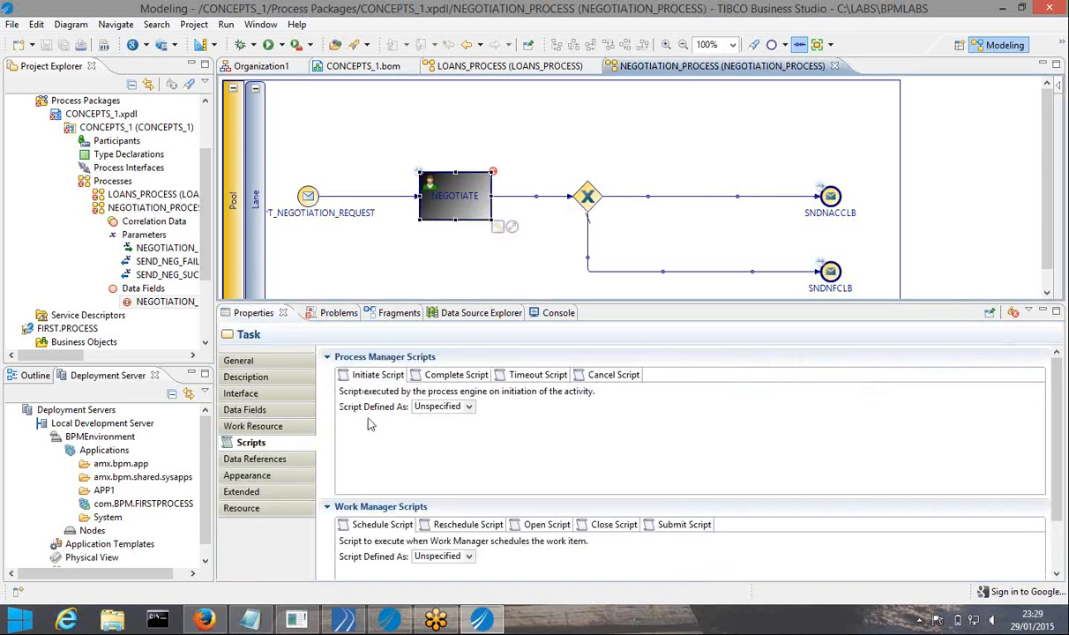
{"action": "left_click", "coordinate": [469, 407]}
{"action": "left_click", "coordinate": [436, 443]}
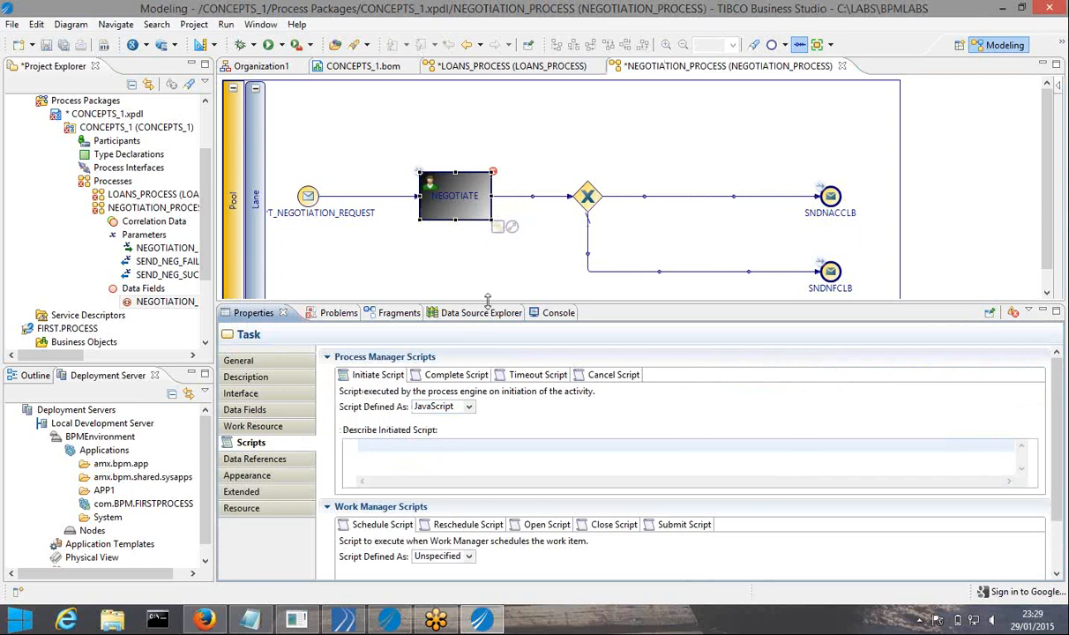
{"action": "left_click_drag", "start_coordinate": [487, 301], "coordinate": [487, 242]}
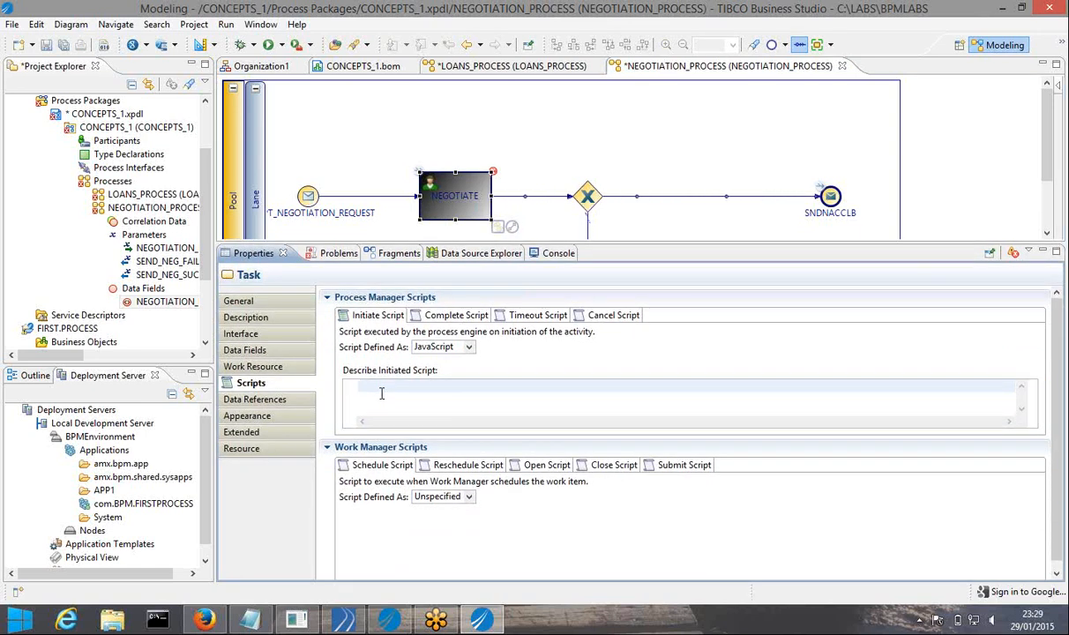
Write the line NEGOTIATION_DOC.APP_ID = NEGOTIATION_REQ_IN.APP_ID using content assist
{"action": "key", "text": "ctrl+space"}
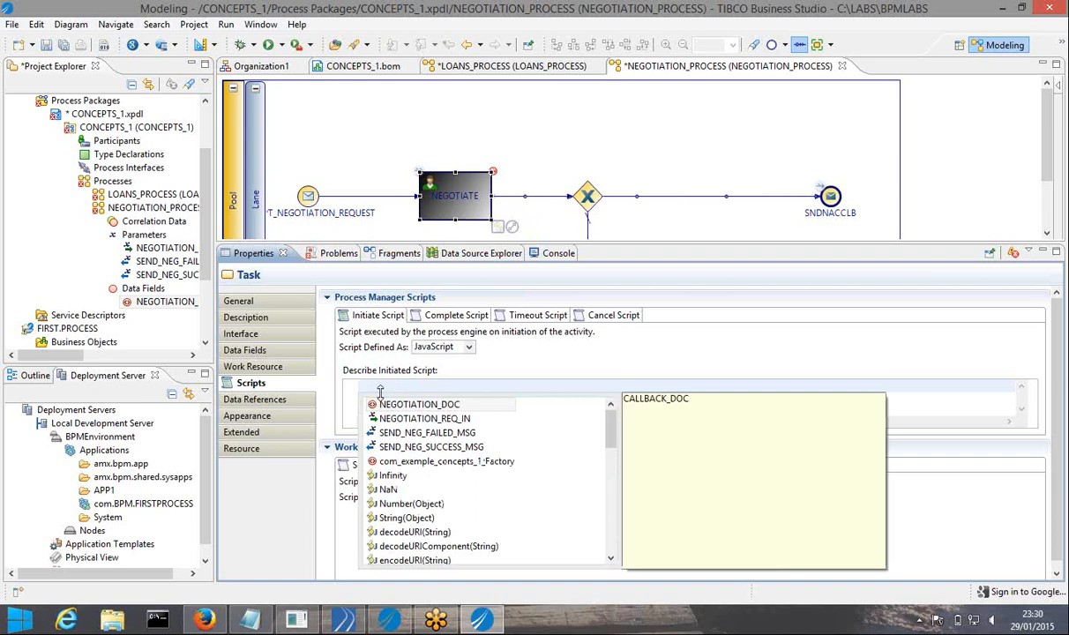
{"action": "key", "text": "Return"}
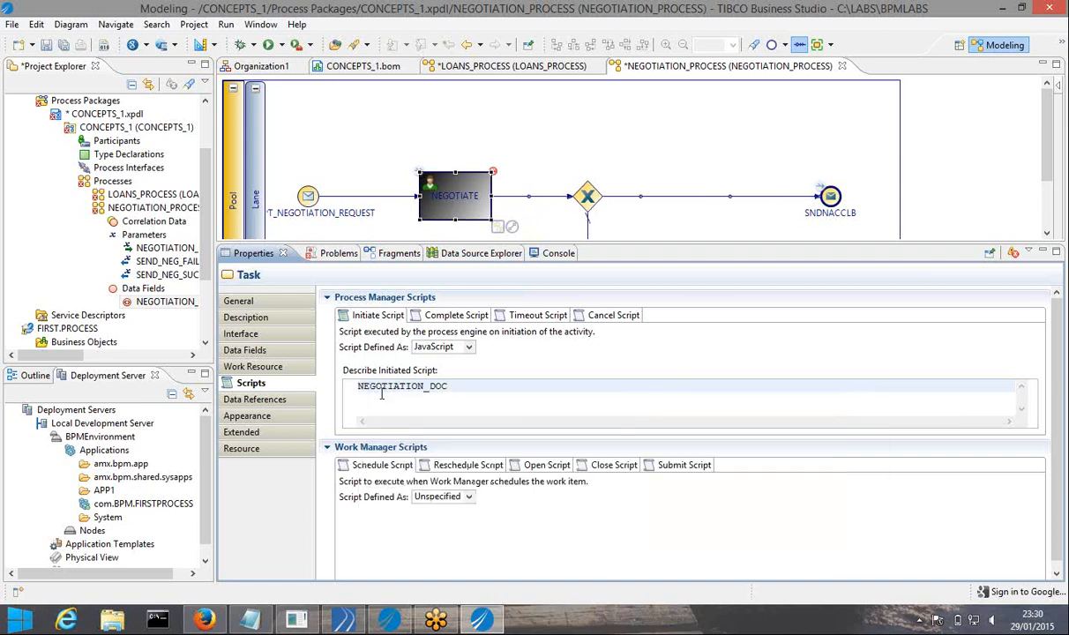
{"action": "type", "text": "."}
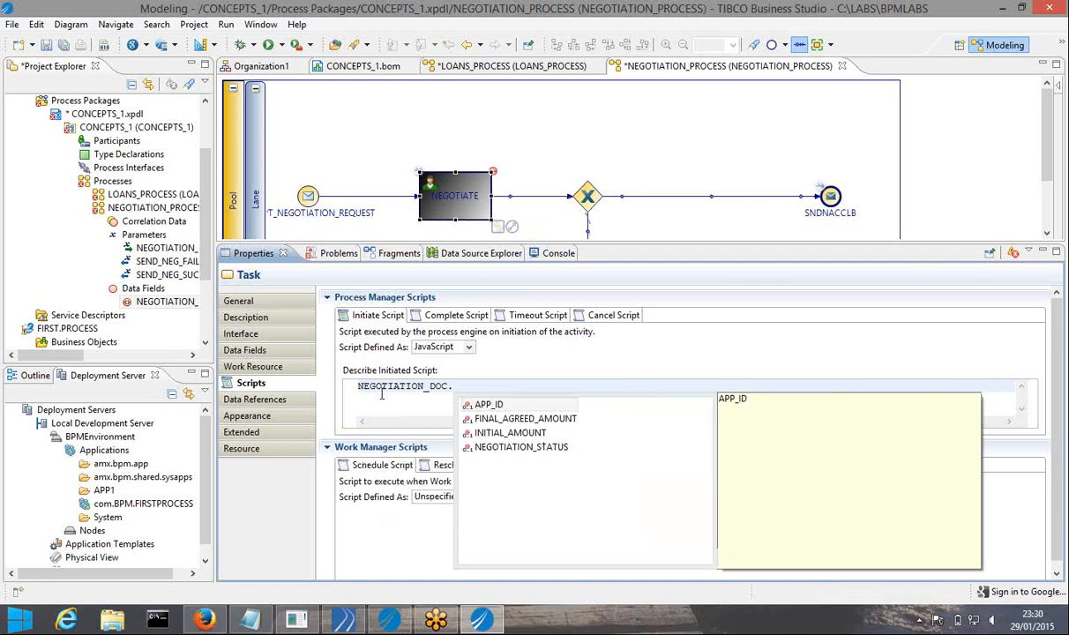
{"action": "key", "text": "Return"}
{"action": "type", "text": "="}
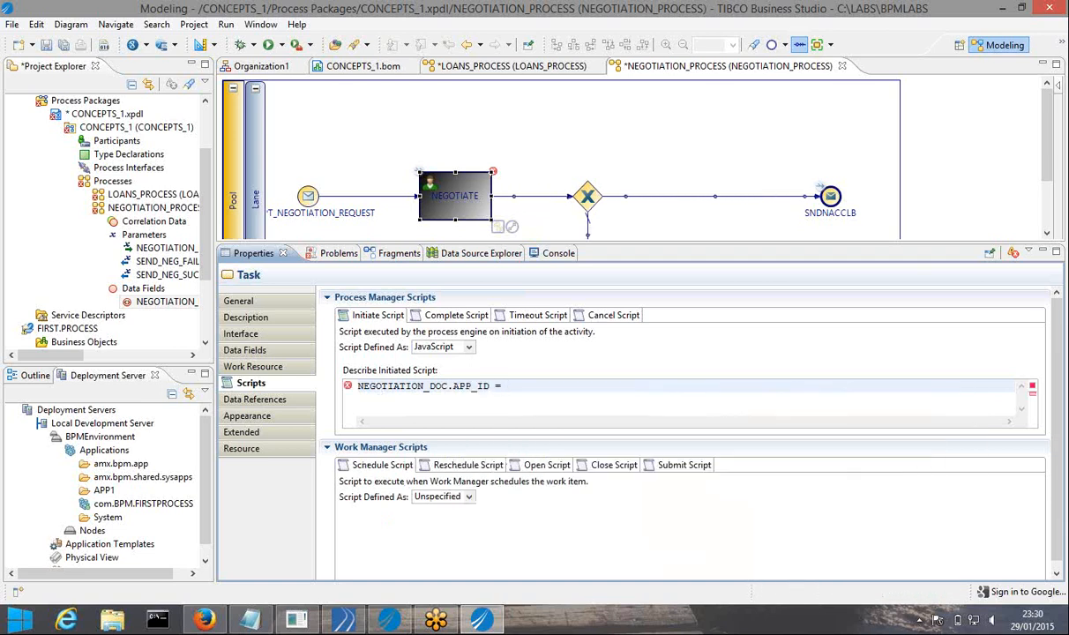
{"action": "key", "text": "ctrl+space"}
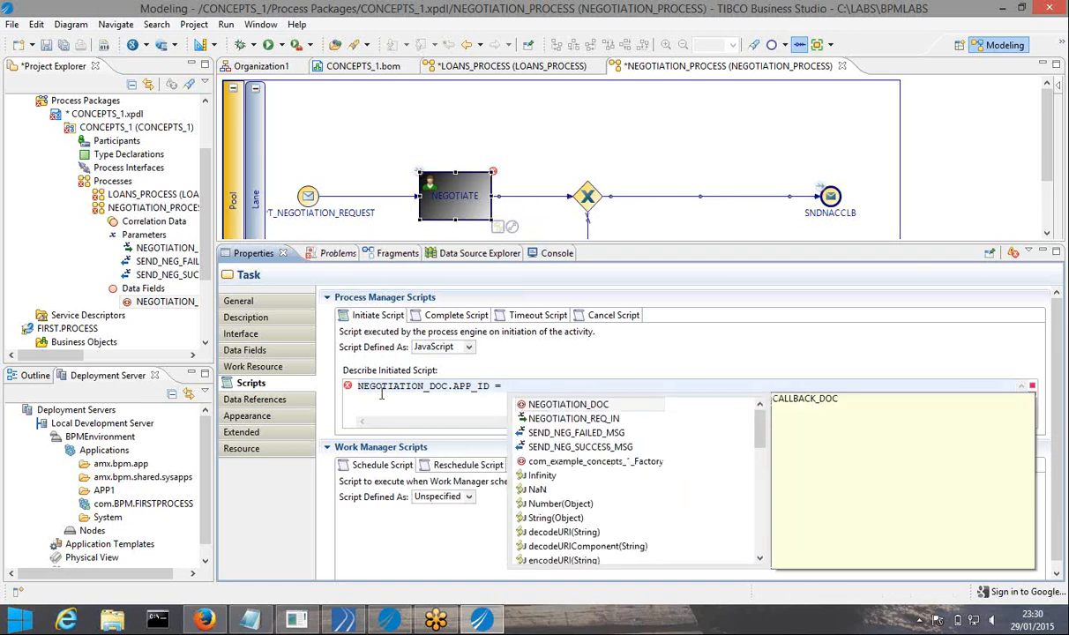
{"action": "key", "text": "Down"}
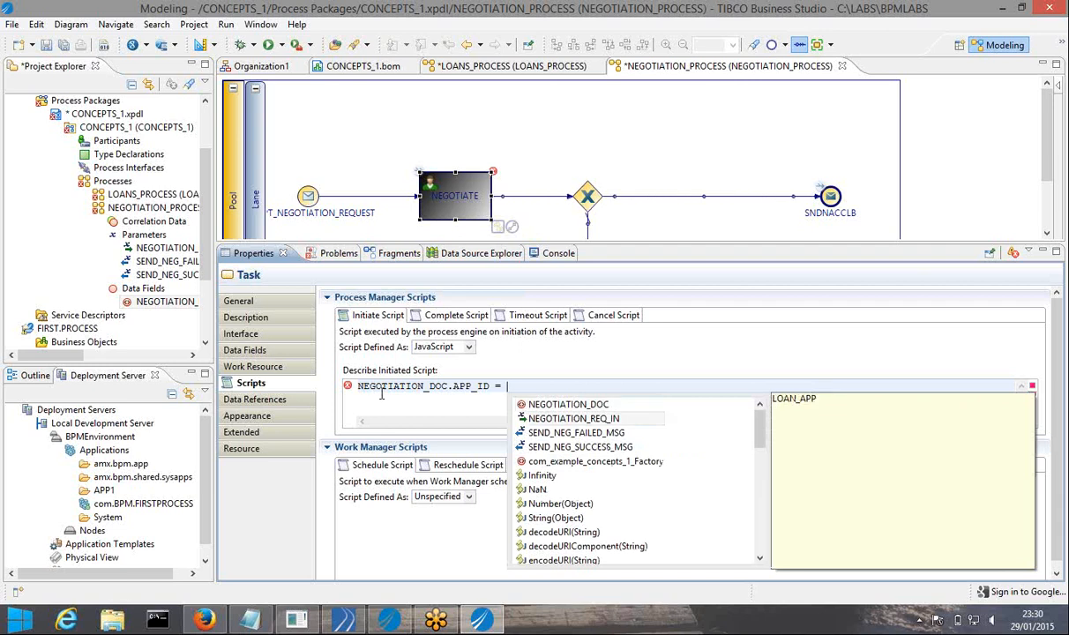
{"action": "key", "text": "Return"}
{"action": "type", "text": "."}
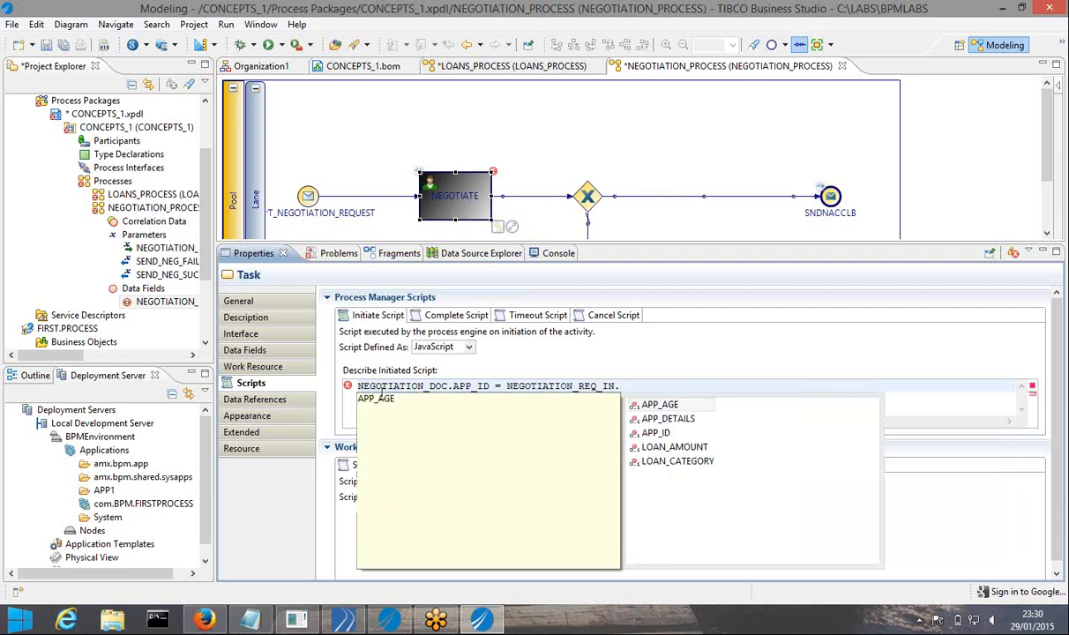
{"action": "key", "text": "Return"}
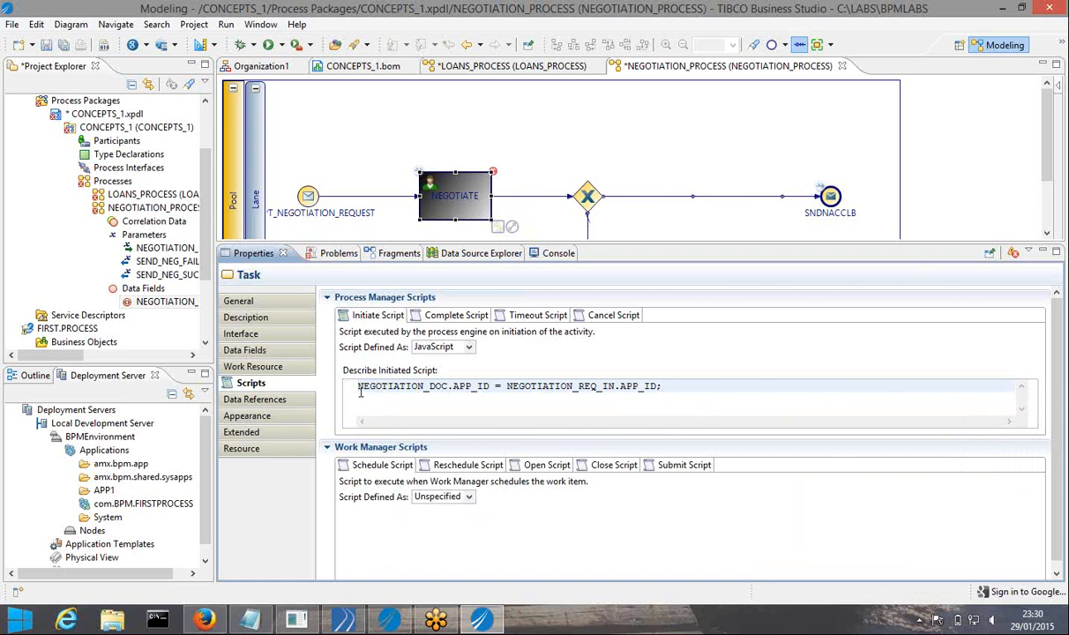
Add a first line calling com_example_concepts_1_Factory.createCALLBACK_DOC();
{"action": "key", "text": "Return"}
{"action": "left_click", "coordinate": [359, 386]}
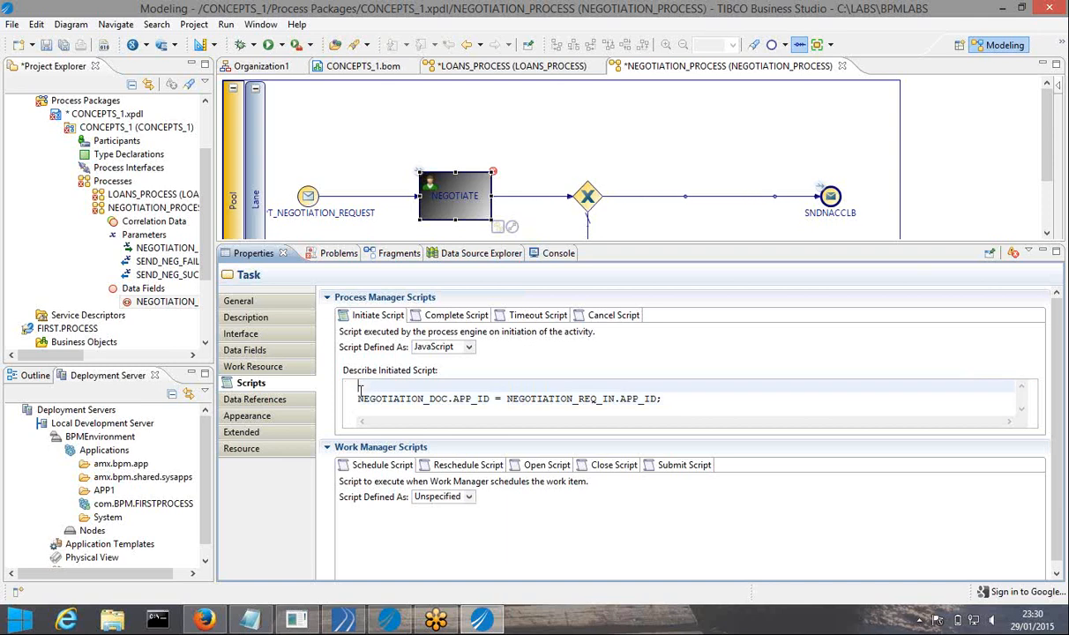
{"action": "key", "text": "ctrl+space"}
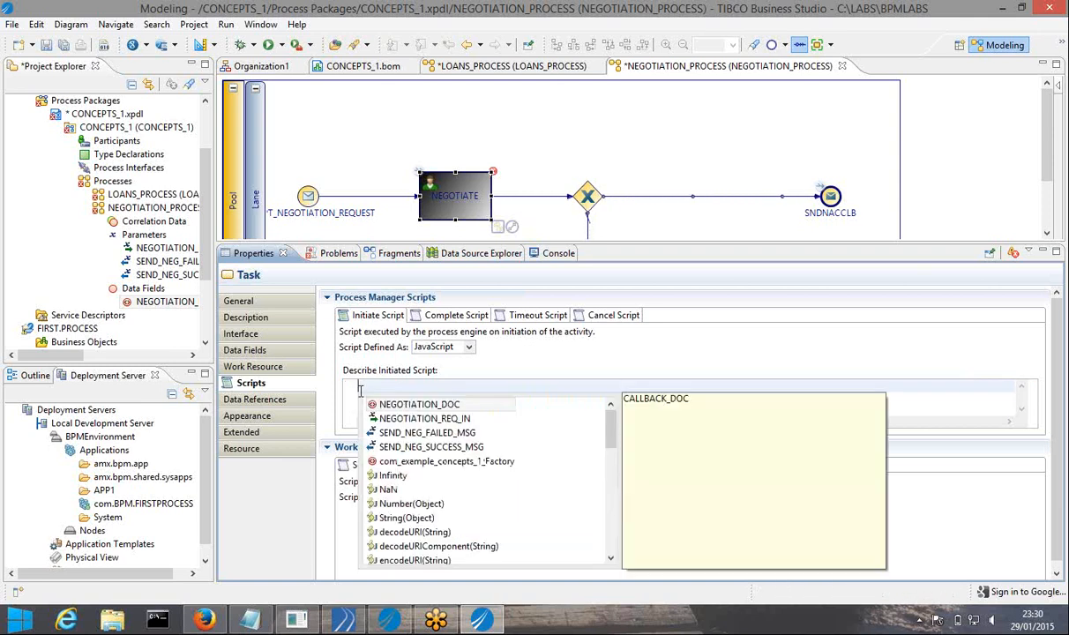
{"action": "key", "text": "Down"}
{"action": "key", "text": "Down"}
{"action": "key", "text": "Down"}
{"action": "key", "text": "Down"}
{"action": "key", "text": "Return"}
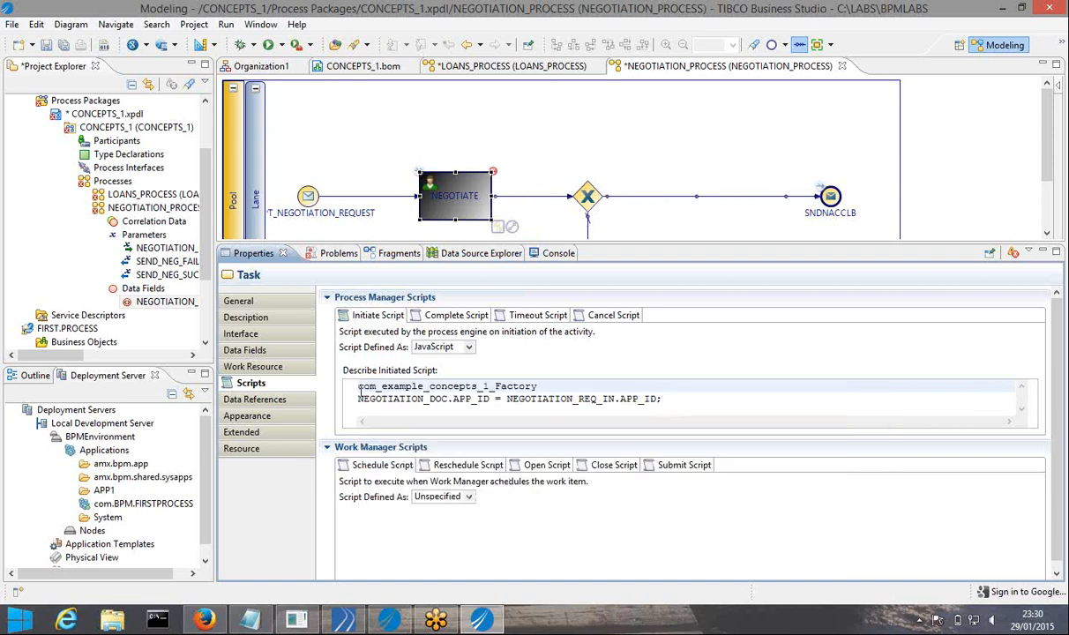
{"action": "type", "text": "."}
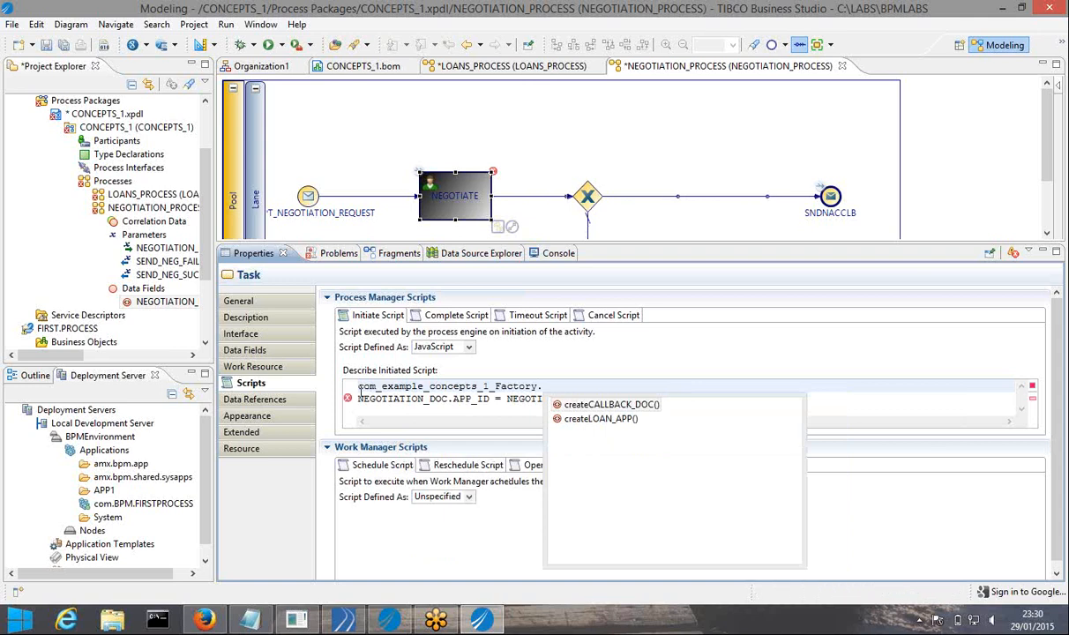
{"action": "key", "text": "Return"}
{"action": "type", "text": ";"}
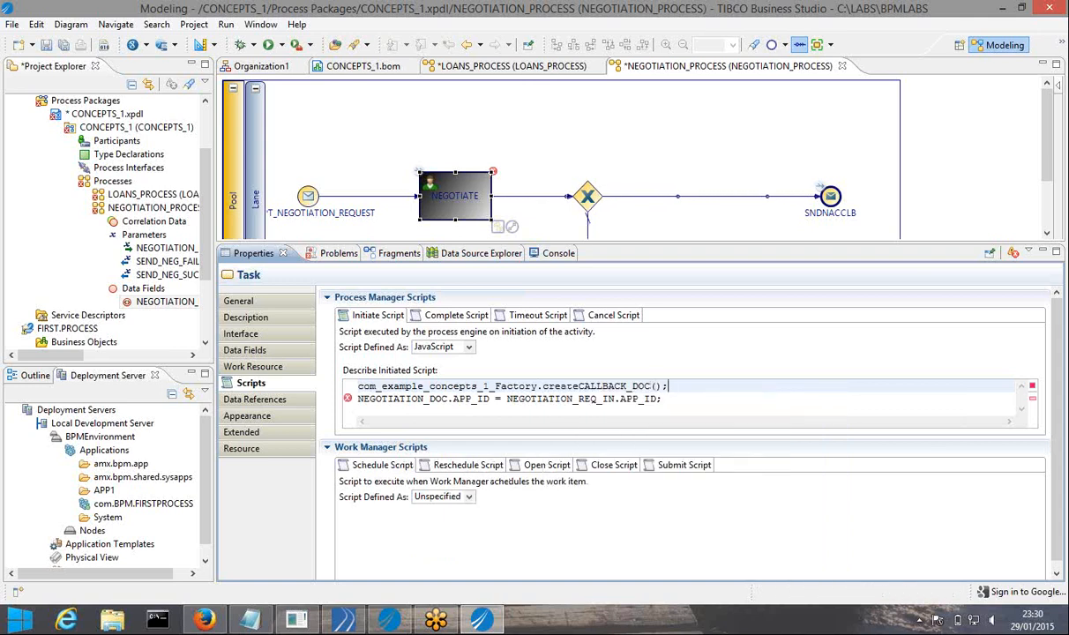
Prefix the first line with 'NEGOTIATION_DOC.APP_ID =' and save the process
{"action": "left_click", "coordinate": [359, 398]}
{"action": "left_click_drag", "start_coordinate": [359, 399], "coordinate": [492, 399]}
{"action": "key", "text": "ctrl+c"}
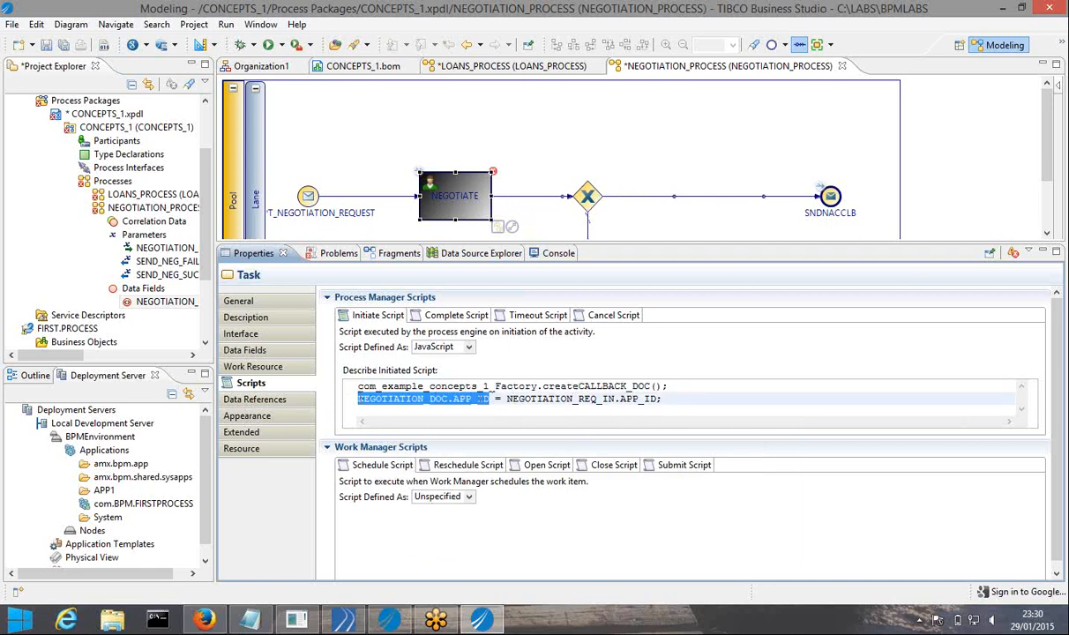
{"action": "left_click", "coordinate": [359, 386]}
{"action": "key", "text": "ctrl+v"}
{"action": "type", "text": "="}
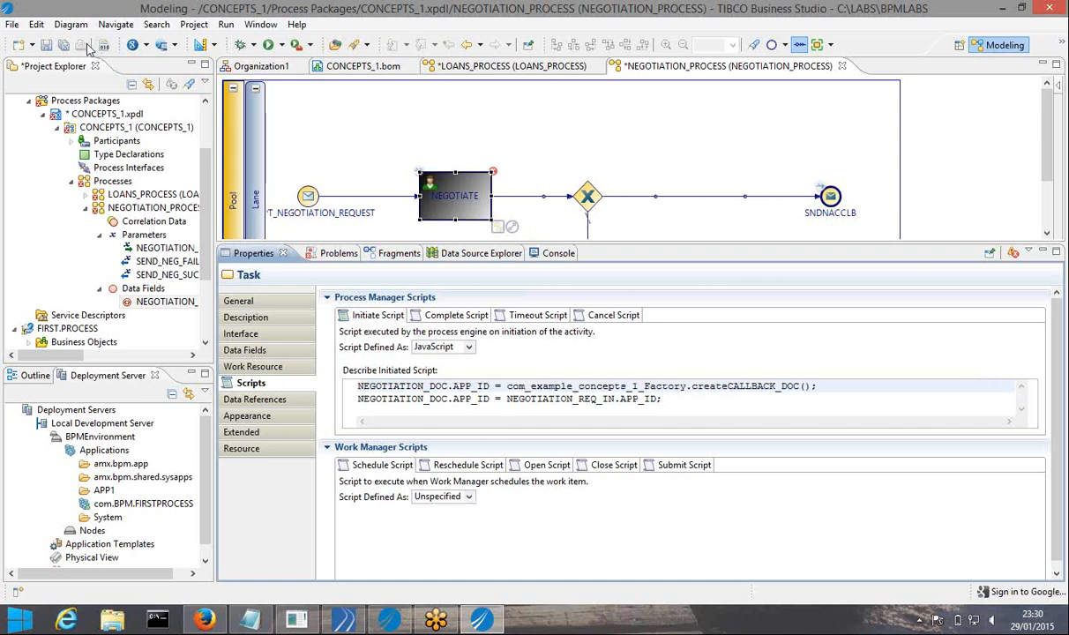
{"action": "left_click", "coordinate": [48, 44]}
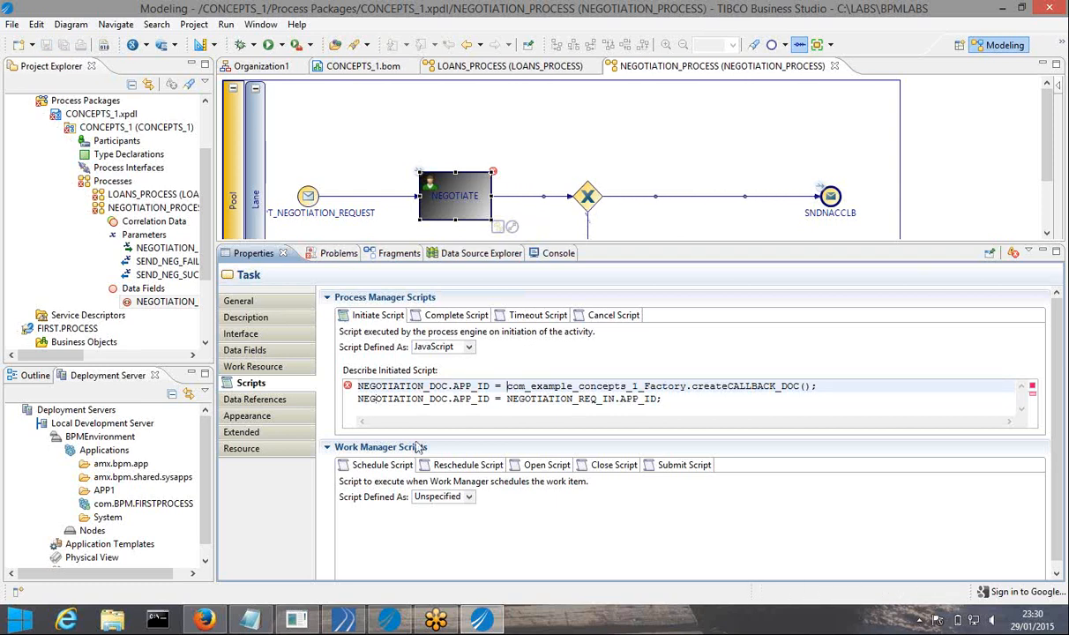
Trim the first line's assignment target to NEGOTIATION_DOC and save the corrected script
{"action": "left_click", "coordinate": [491, 385]}
{"action": "key", "text": "BackSpace"}
{"action": "key", "text": "BackSpace"}
{"action": "key", "text": "BackSpace"}
{"action": "key", "text": "BackSpace"}
{"action": "key", "text": "BackSpace"}
{"action": "key", "text": "BackSpace"}
{"action": "key", "text": "BackSpace"}
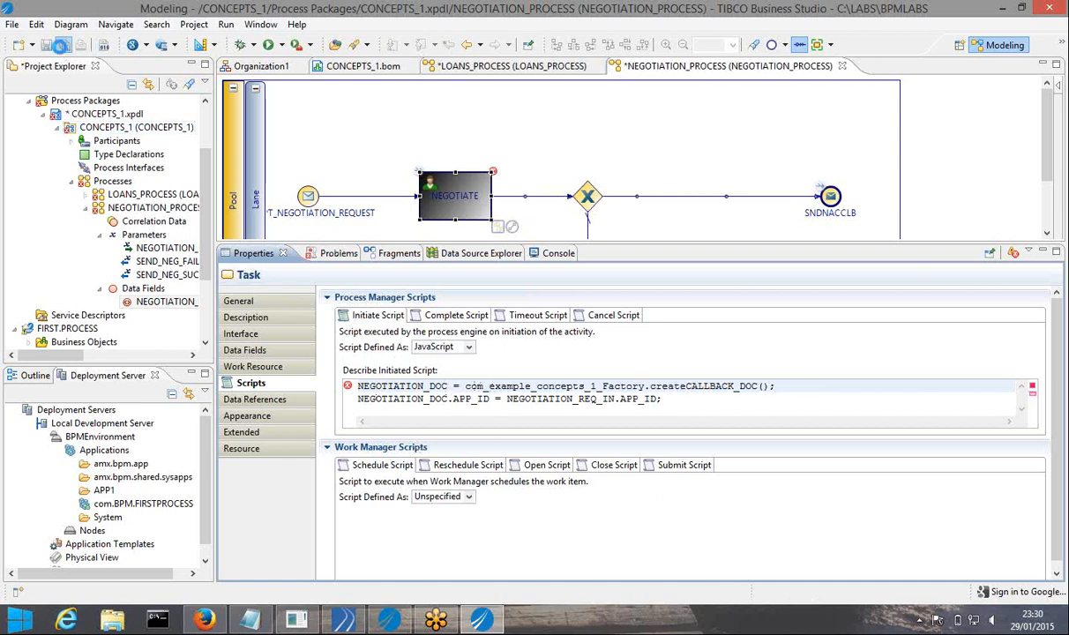
{"action": "left_click", "coordinate": [48, 45]}
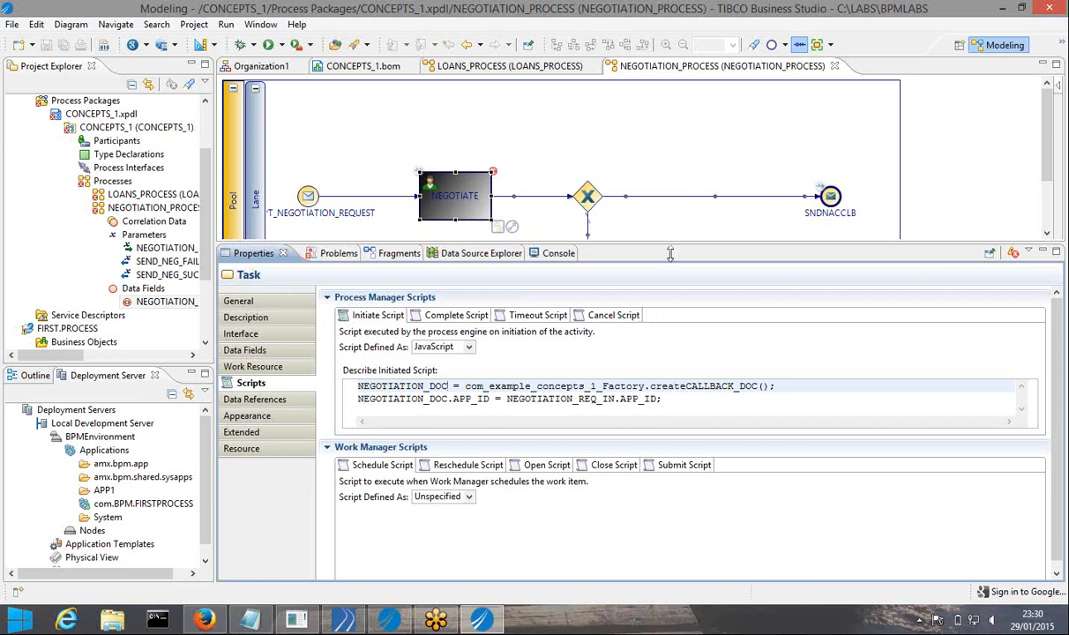
{"action": "left_click_drag", "start_coordinate": [670, 242], "coordinate": [670, 351]}
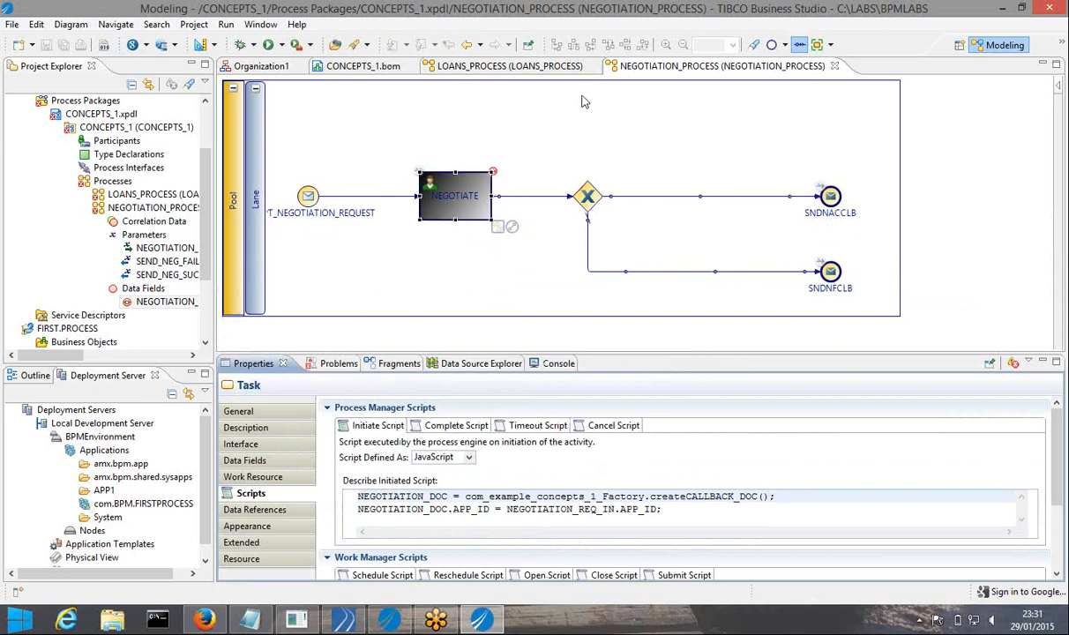
Switch to LOANS_PROCESS and inspect the error markers on the W5MINS and ACCNSCLB events
{"action": "left_click", "coordinate": [475, 67]}
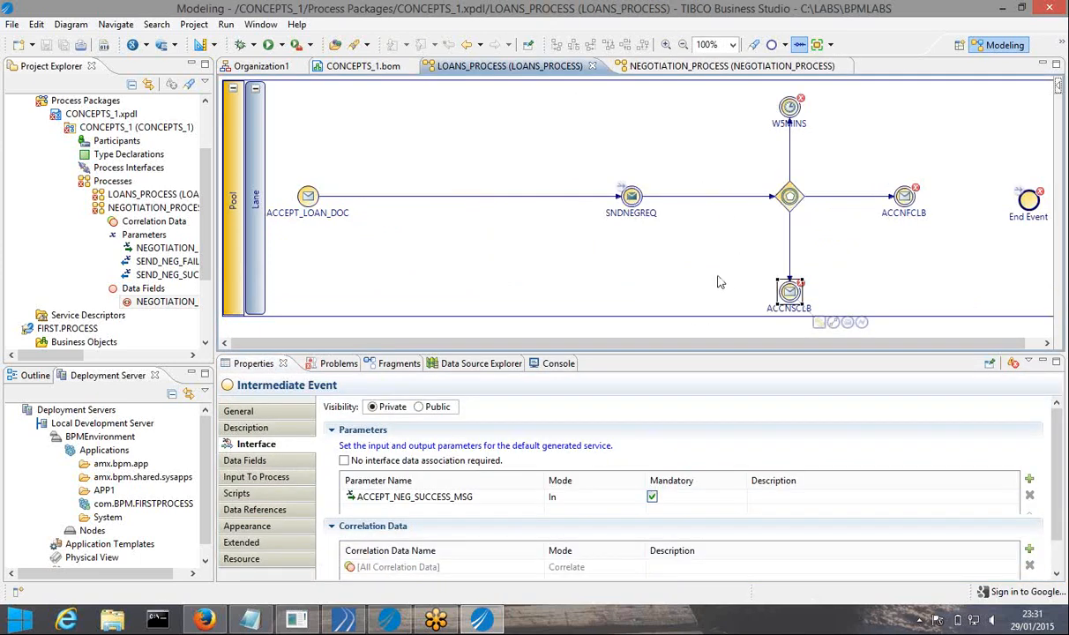
{"action": "mouse_move", "coordinate": [801, 104]}
{"action": "mouse_move", "coordinate": [801, 288]}
Minimize Business Studio and confirm leaving the GoToMeeting session
{"action": "left_click", "coordinate": [1003, 11]}
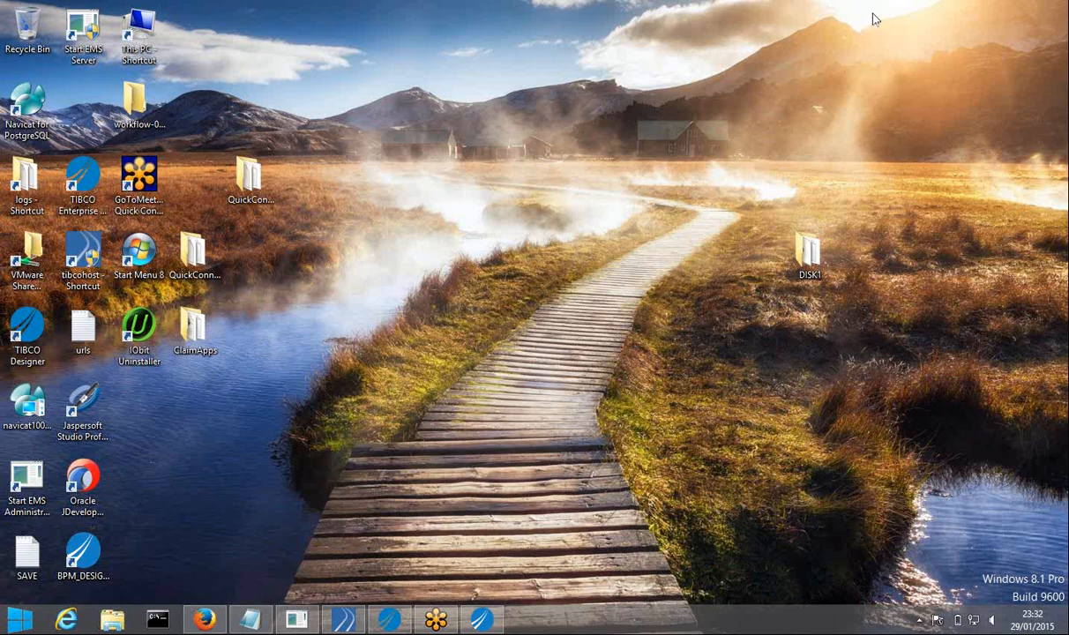
{"action": "left_click", "coordinate": [565, 329]}
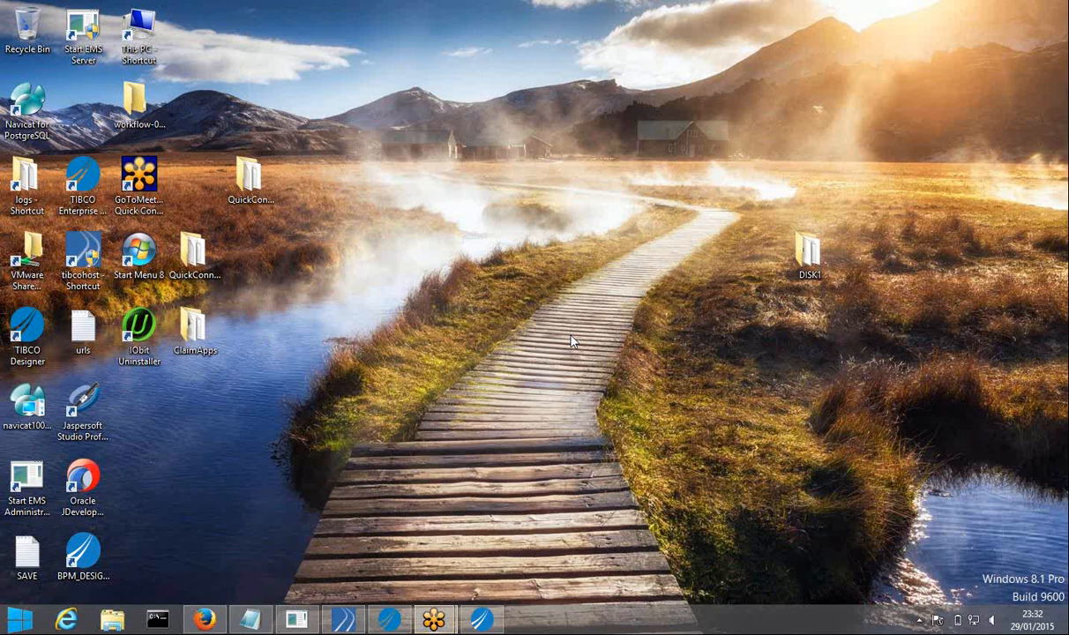